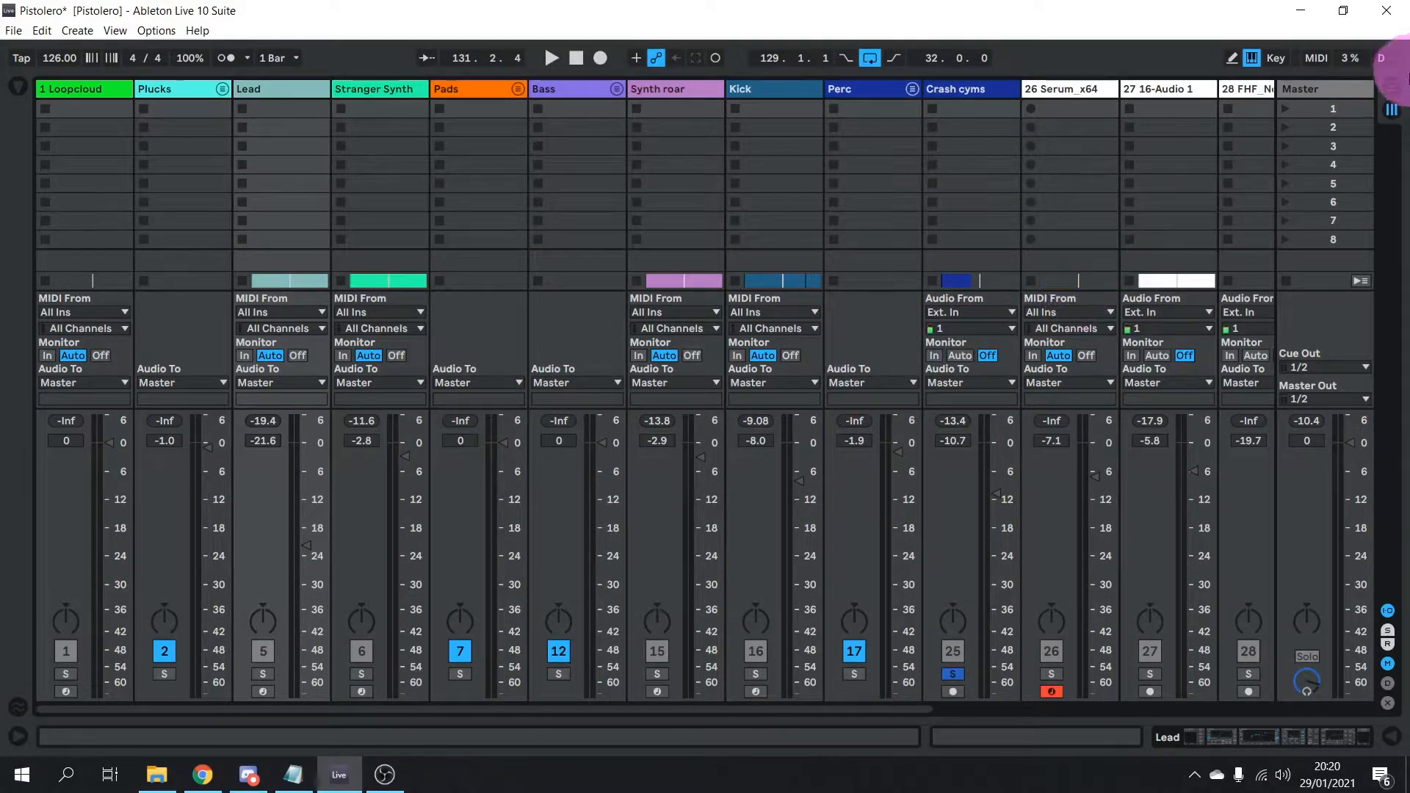
Switch to Arrangement view, unfold and refold the Perc group, and unsolo Crash cyms
left_click(1392, 87)
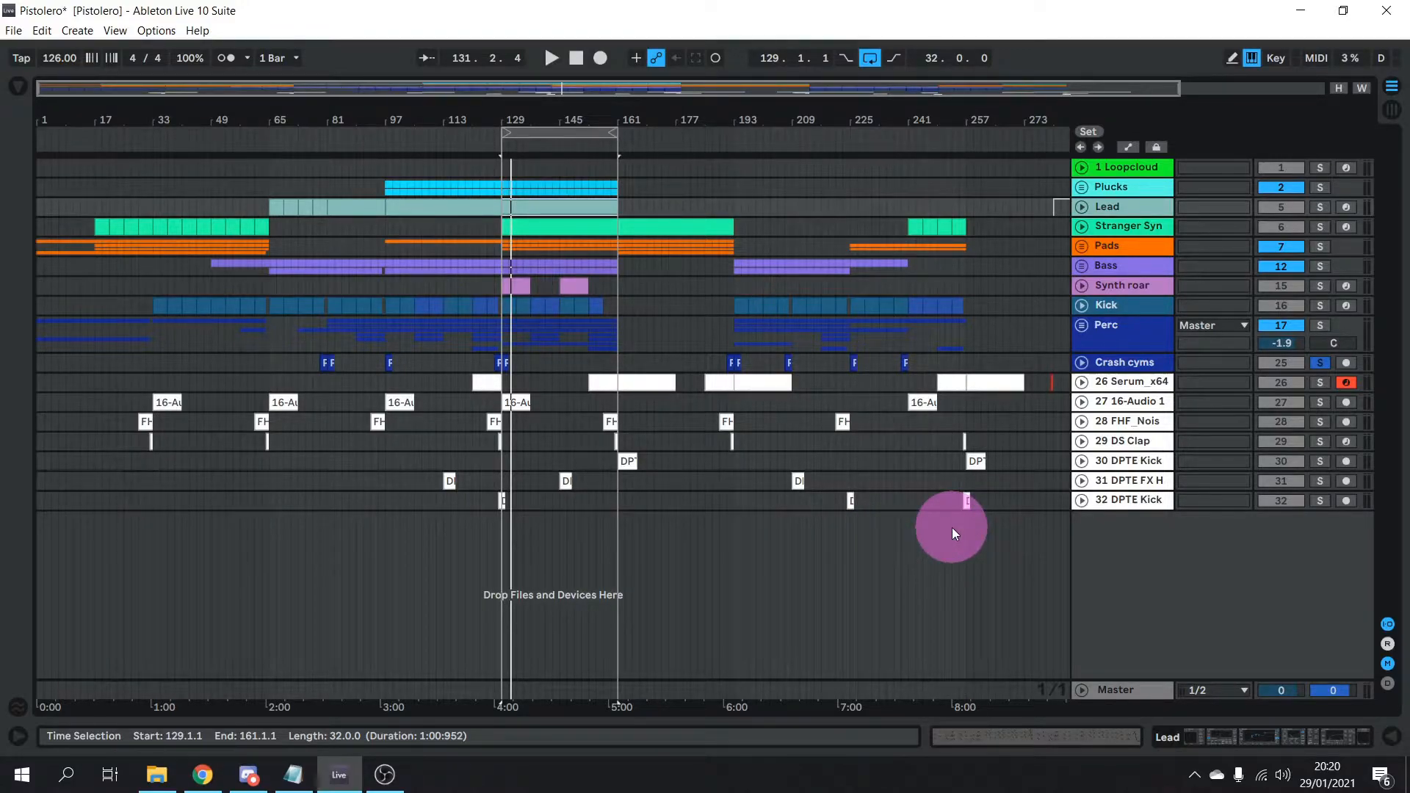
left_click(1080, 329)
left_click(1081, 328)
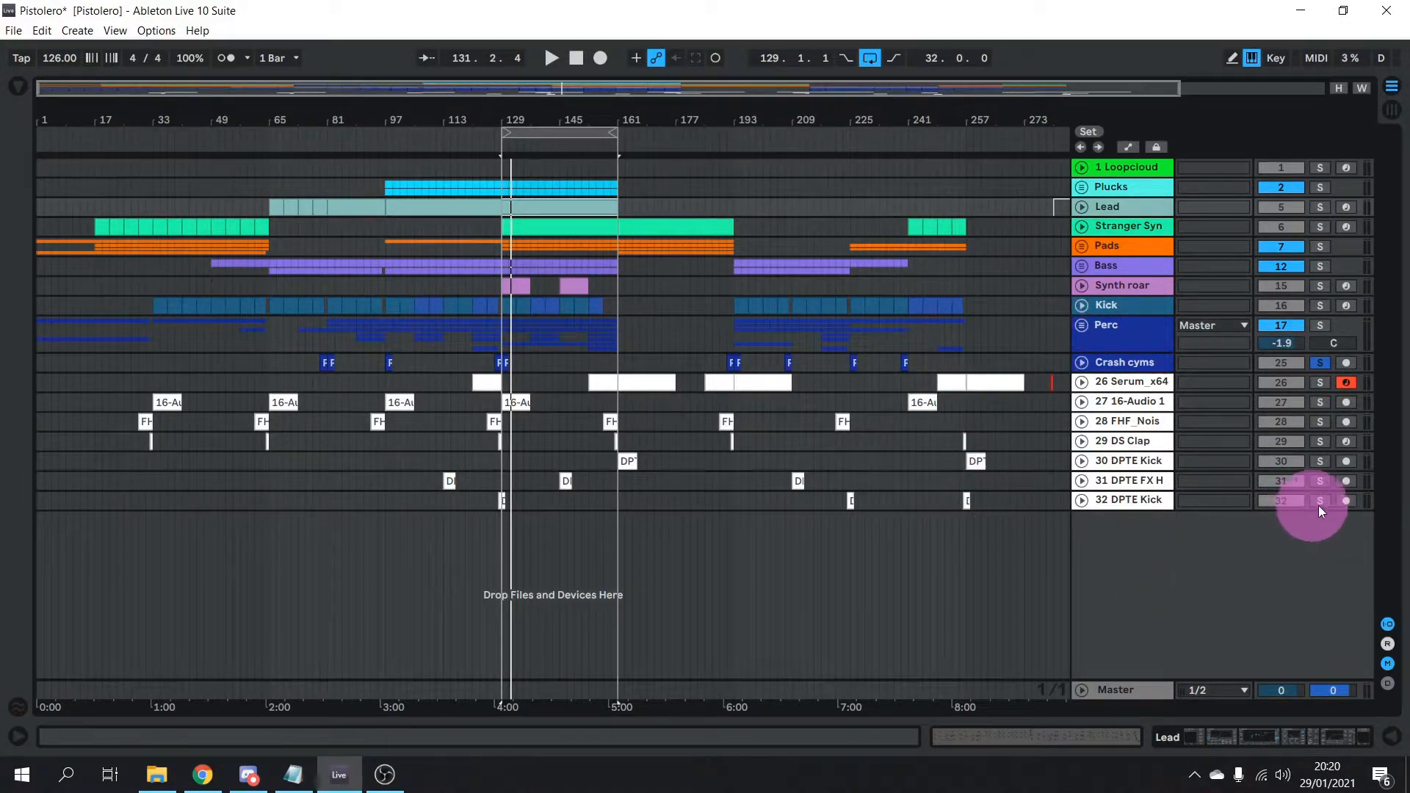
left_click(1316, 364)
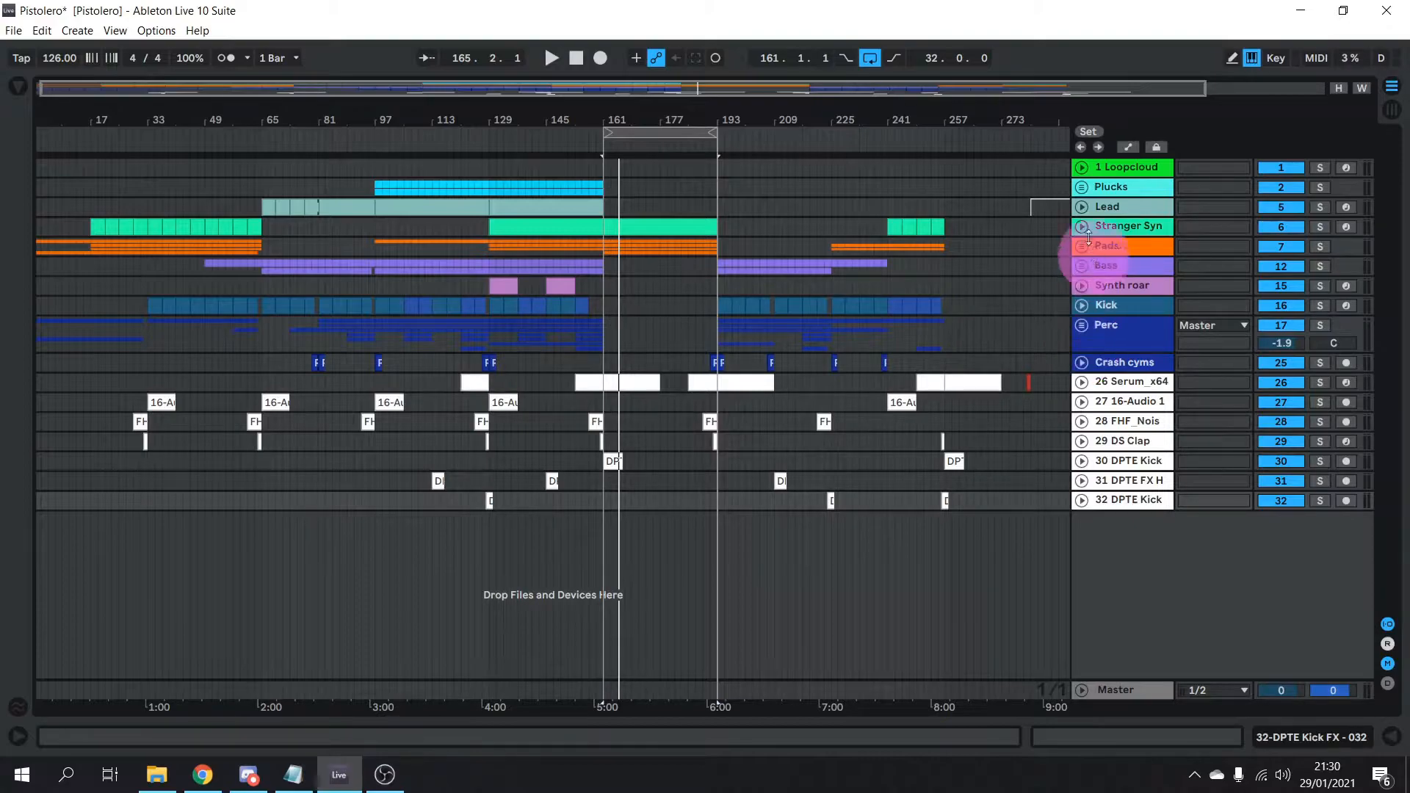
Scroll to later bars, unfold the Lead track and activate its clip at bars 281–313
left_click_drag(911, 90, 1046, 97)
left_click(1083, 207)
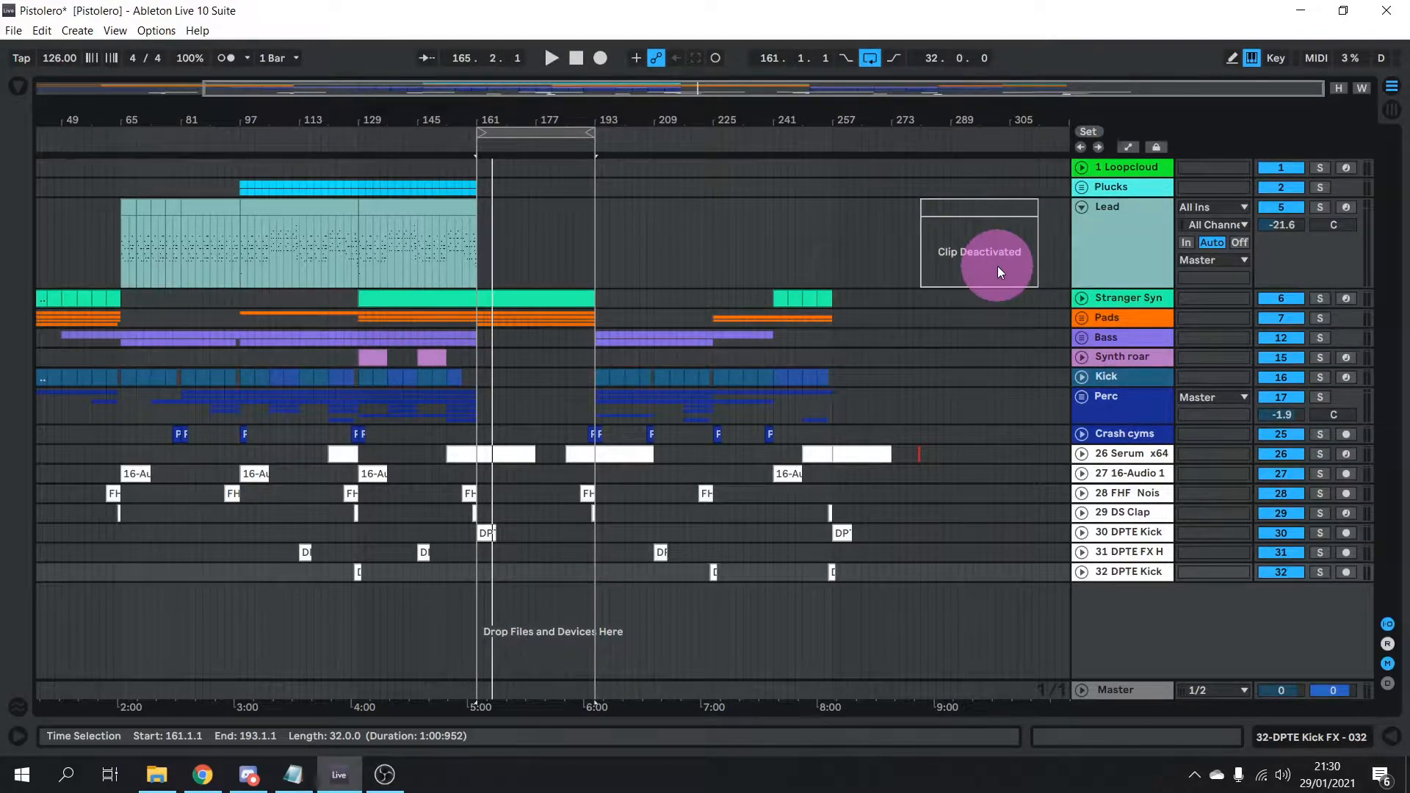
right_click(979, 228)
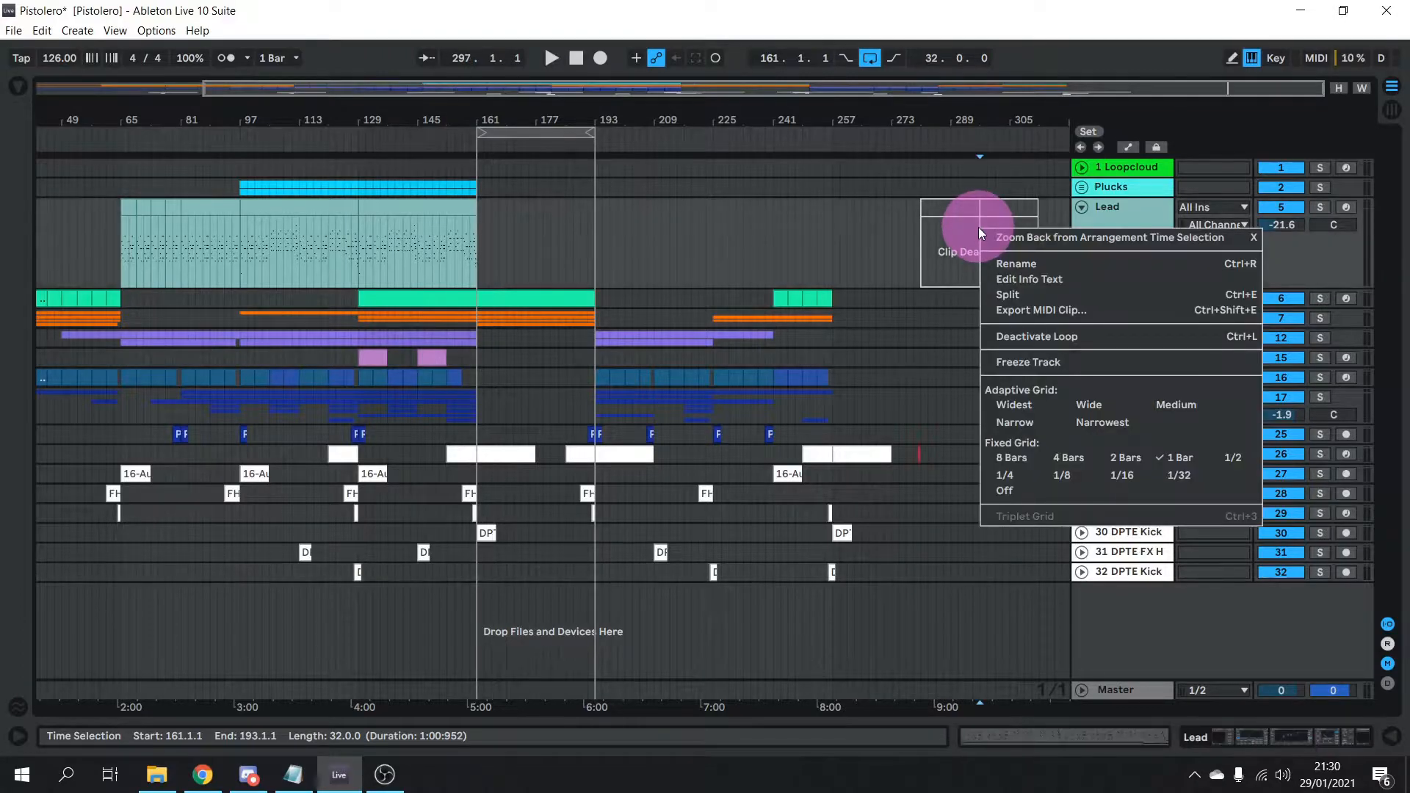
left_click(973, 208)
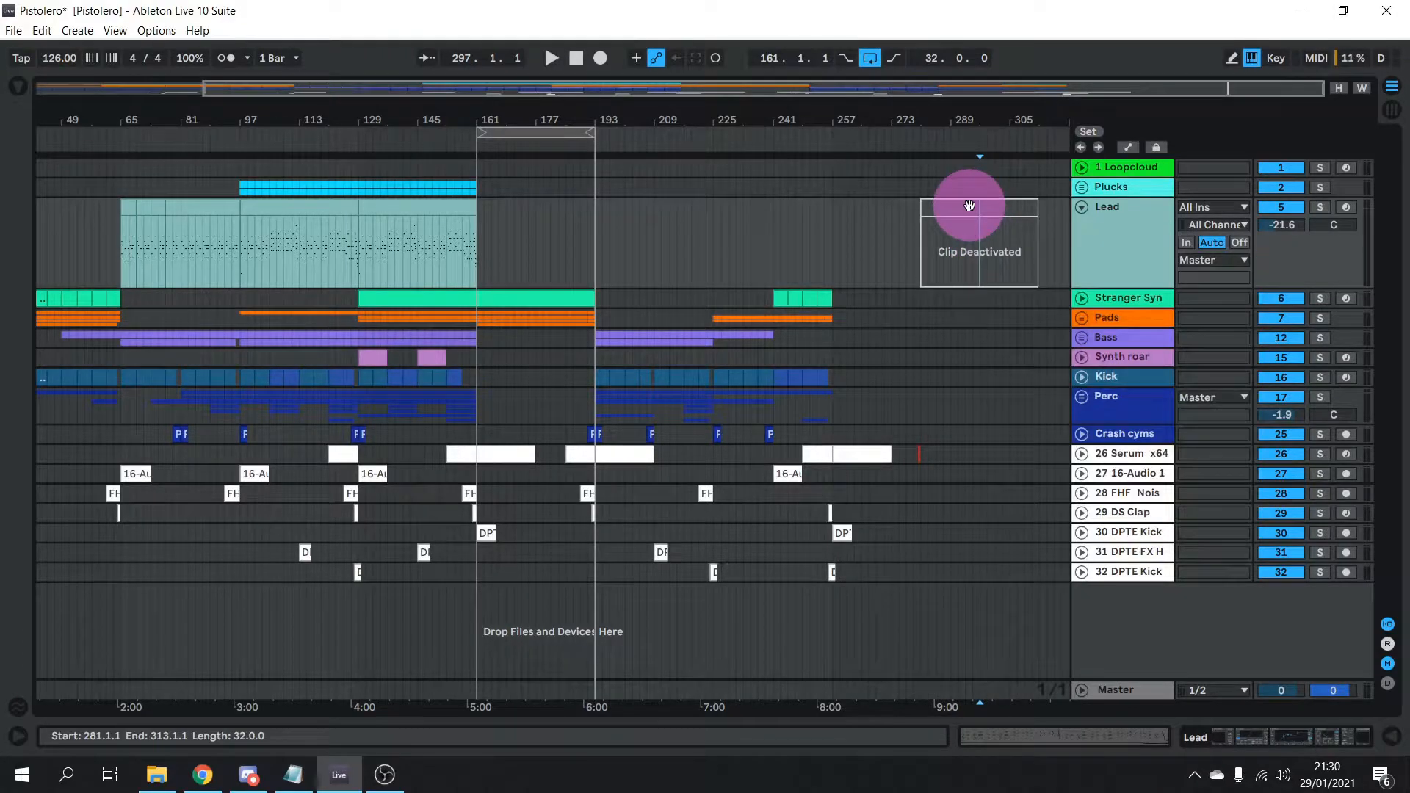
right_click(1012, 210)
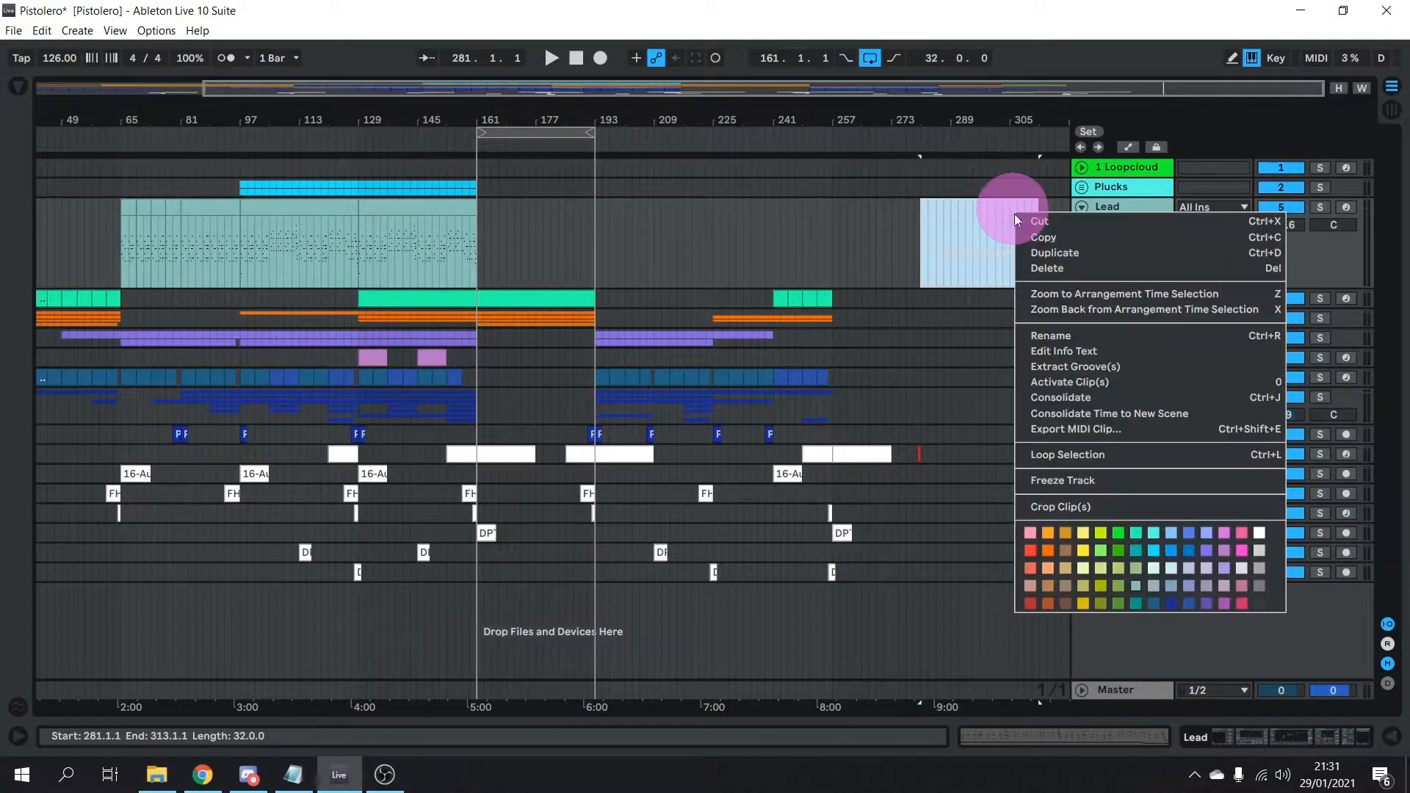
left_click(1128, 382)
Open the Lead clip in the note editor and resize the detail view to fit
double_click(978, 197)
left_click(932, 495)
left_click_drag(936, 508, 952, 167)
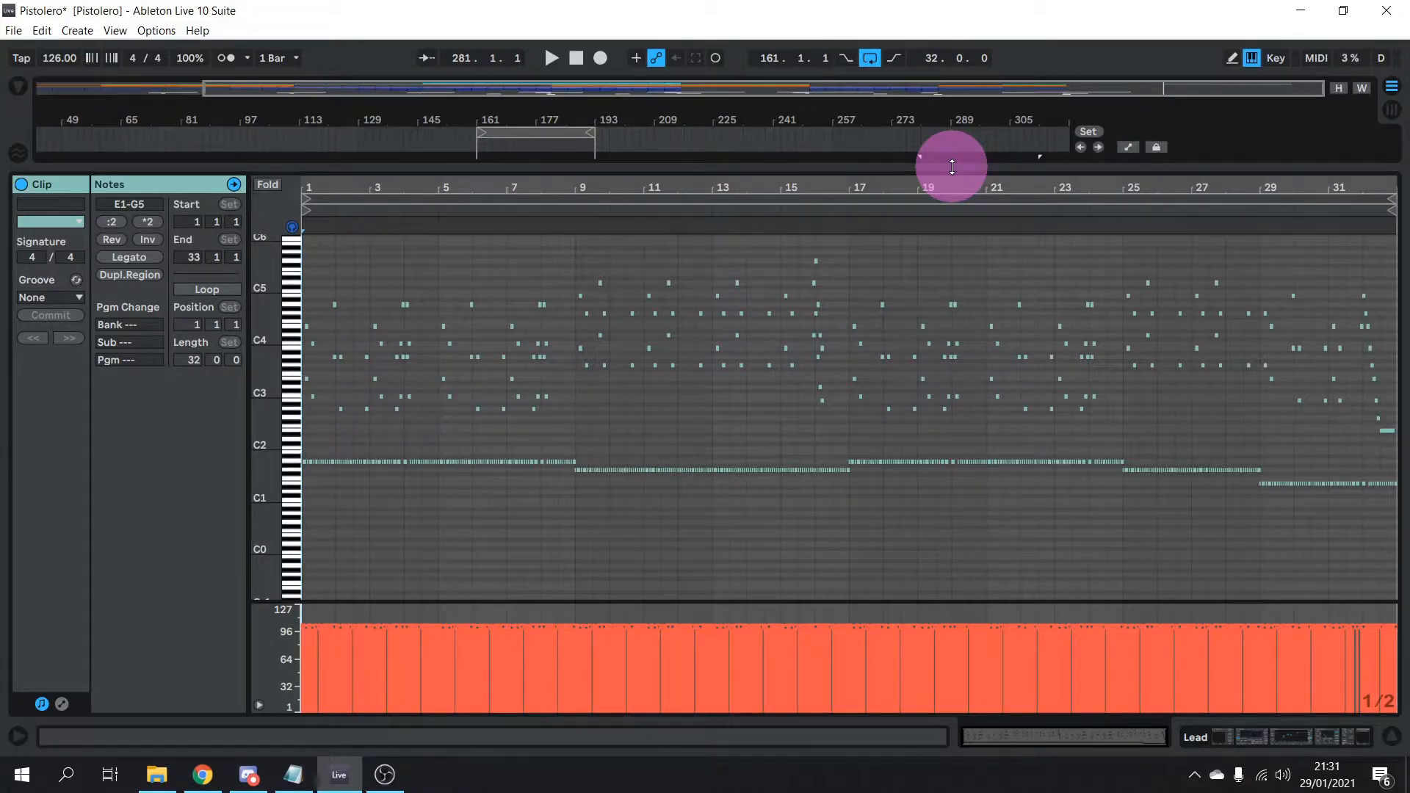
left_click_drag(952, 168, 950, 293)
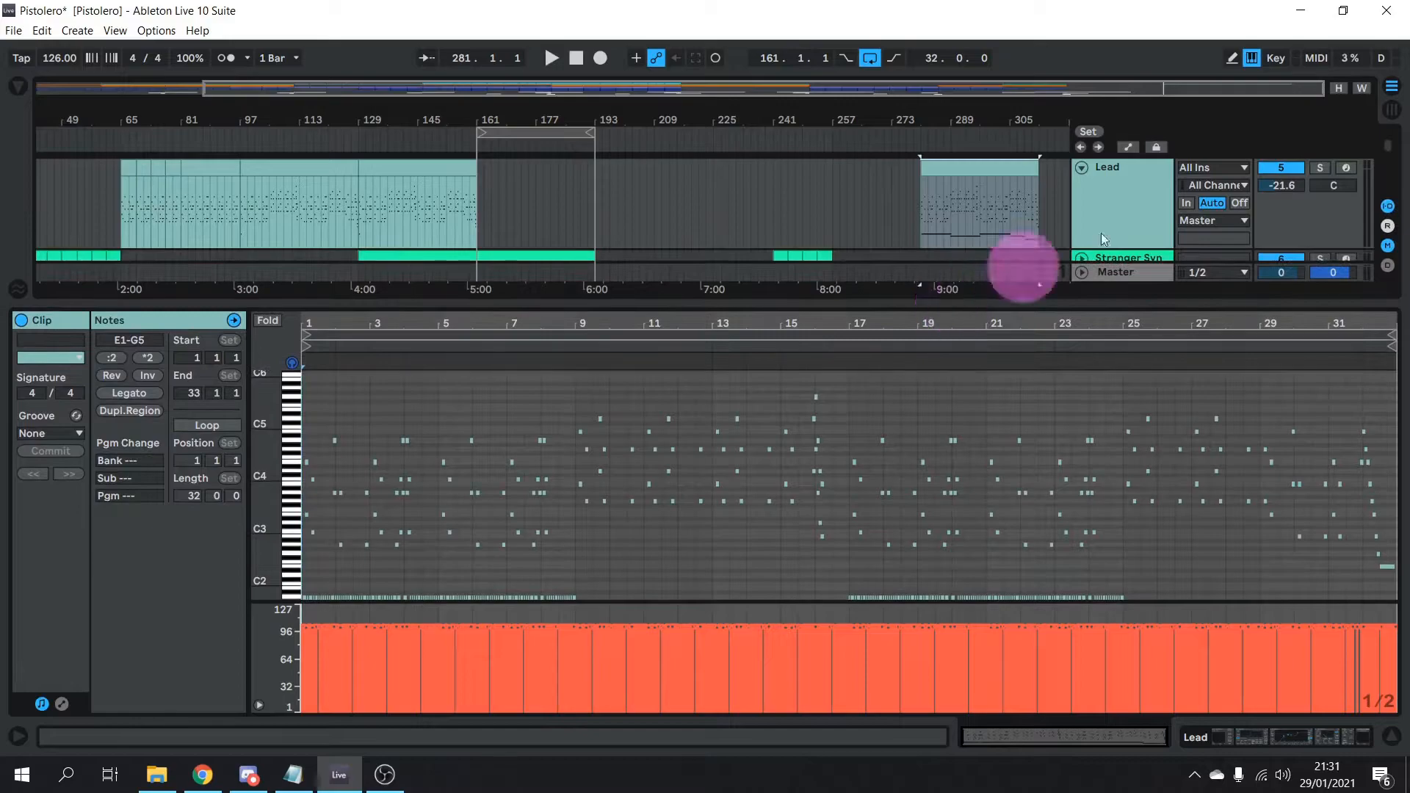
left_click(940, 169)
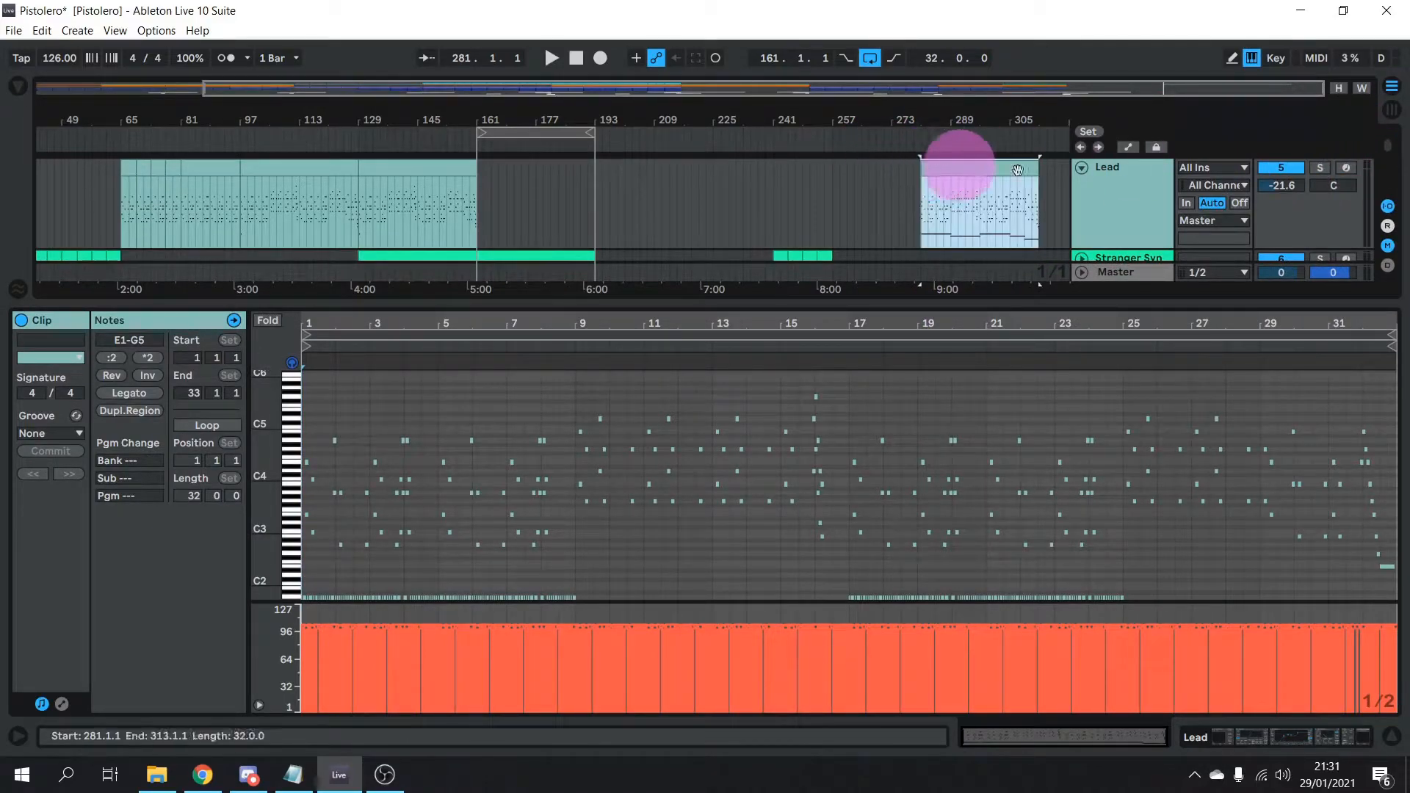
Solo and arm the Lead track, enlarge the piano roll, then play briefly and stop
left_click(1322, 167)
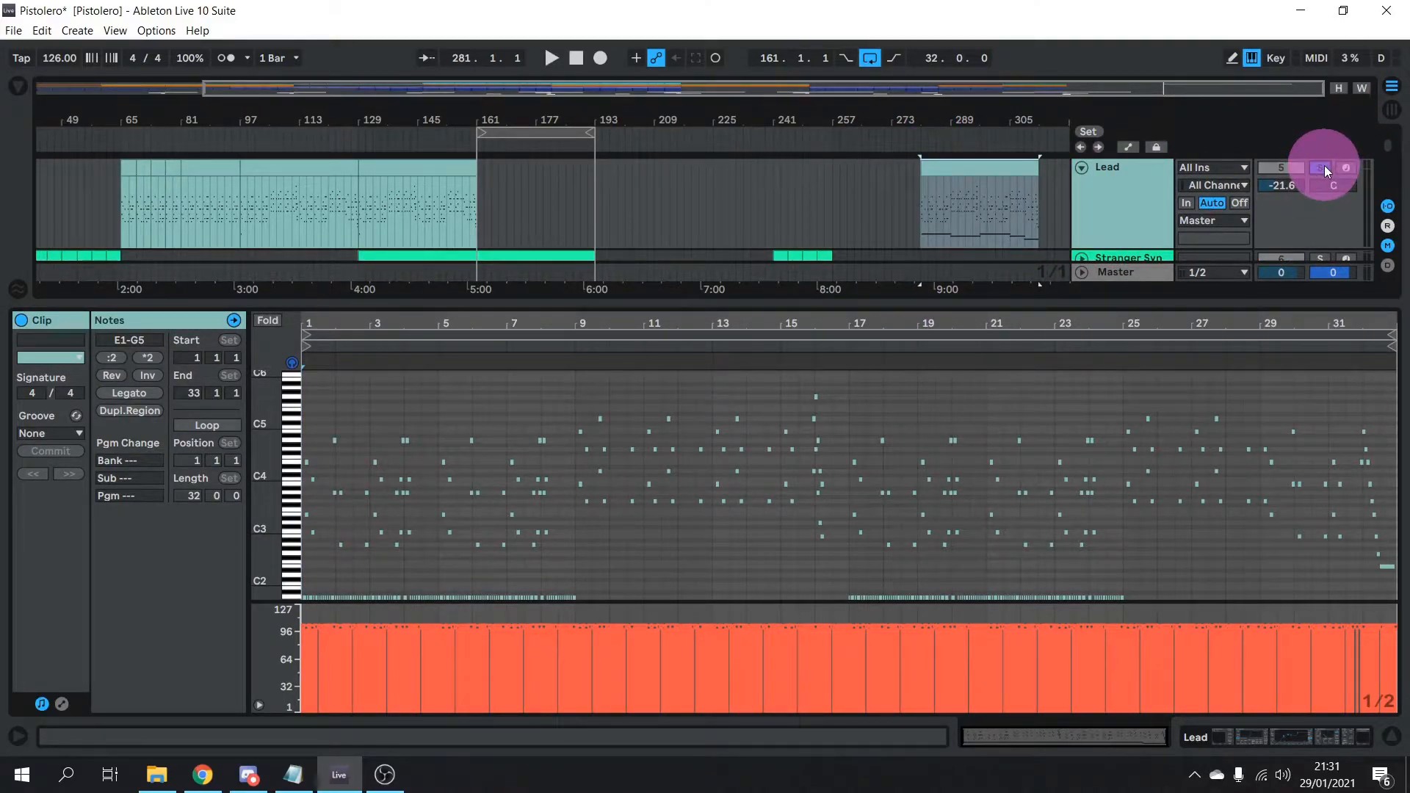
left_click(1344, 167)
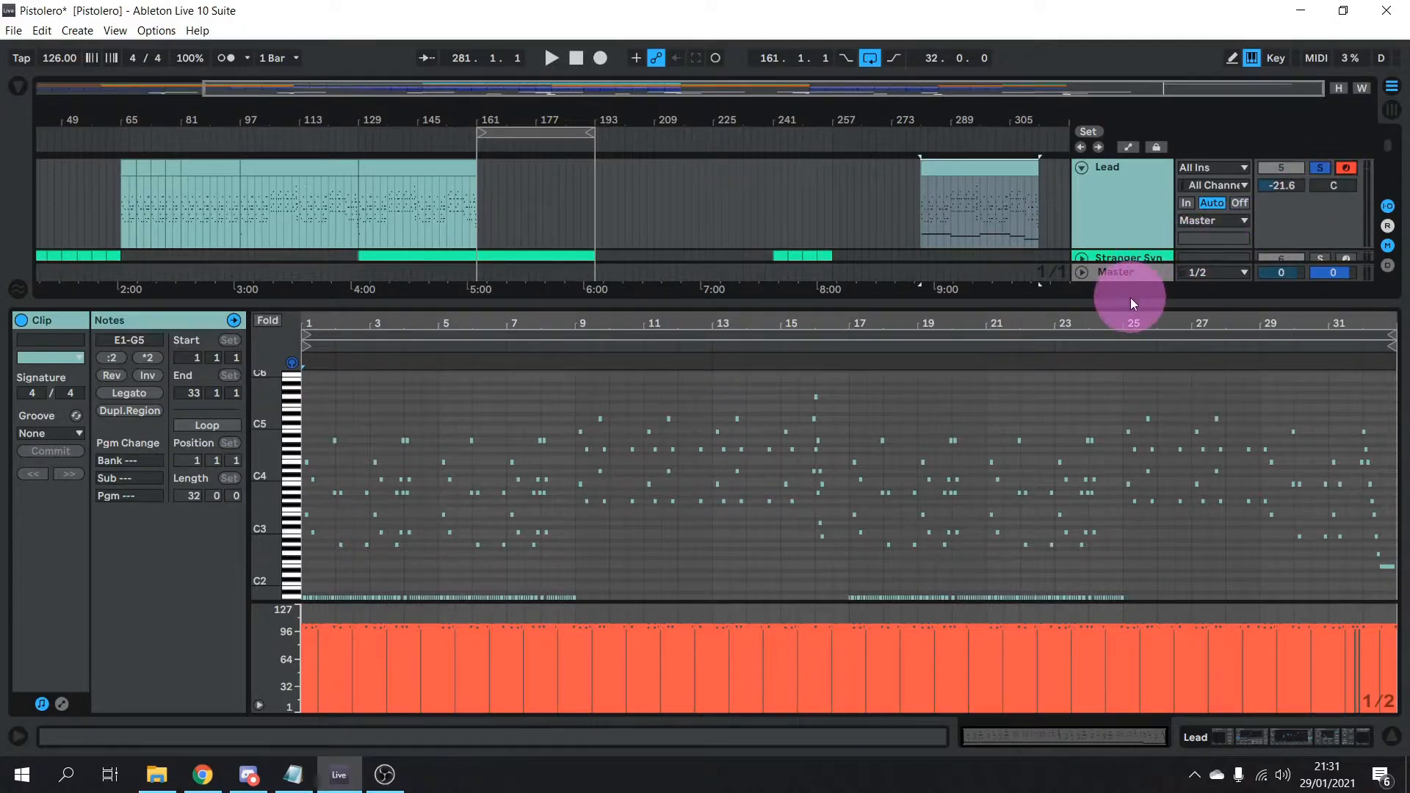
left_click_drag(1131, 302, 1153, 213)
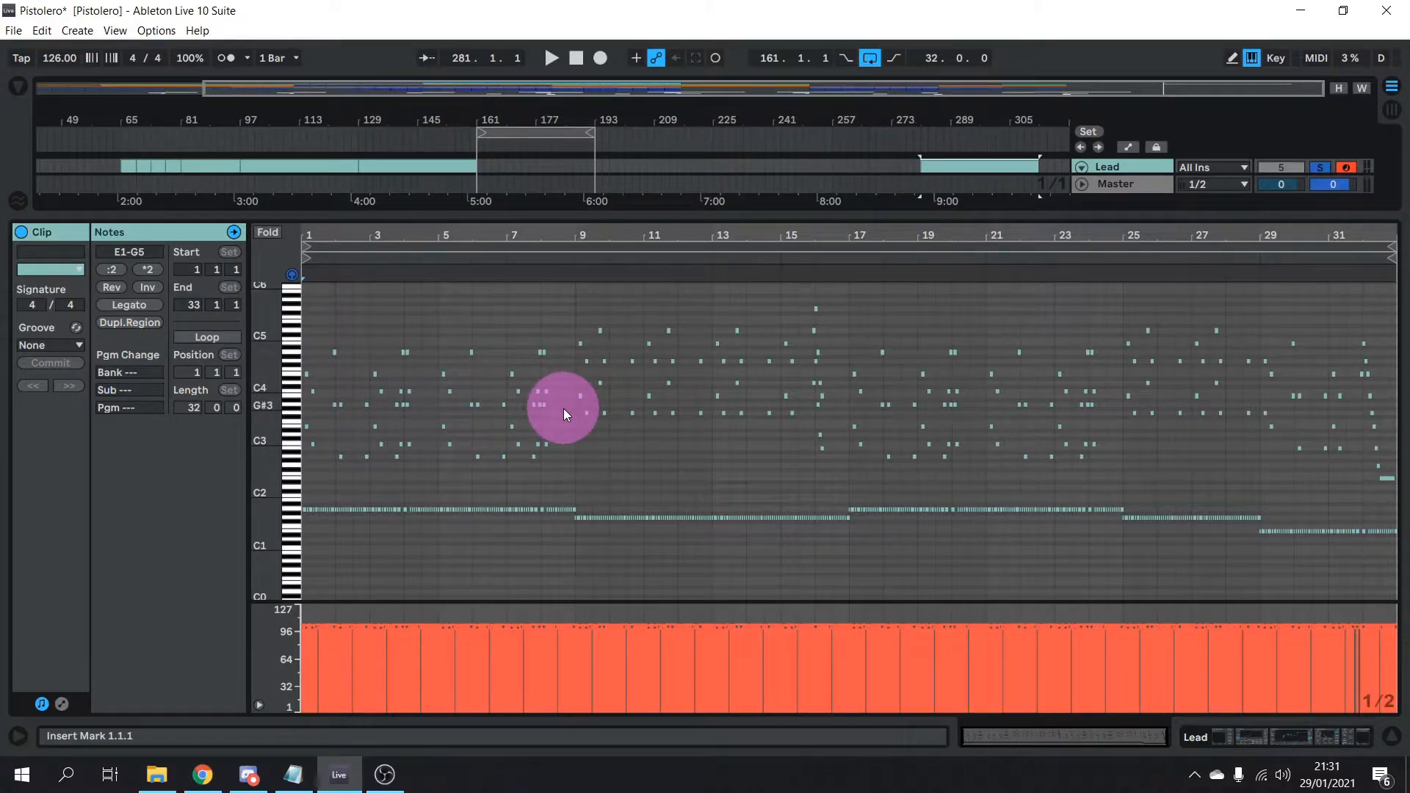
key("space")
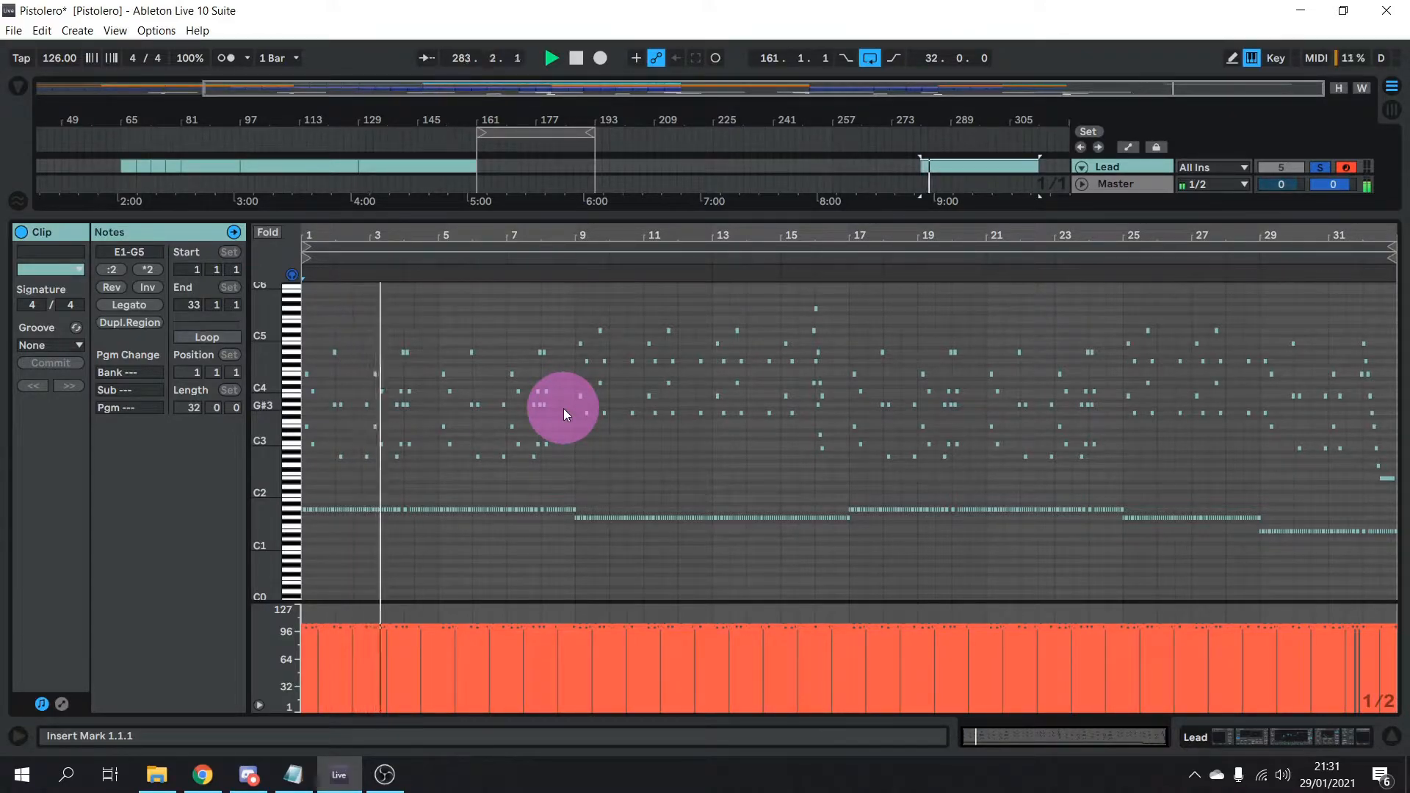
key("space")
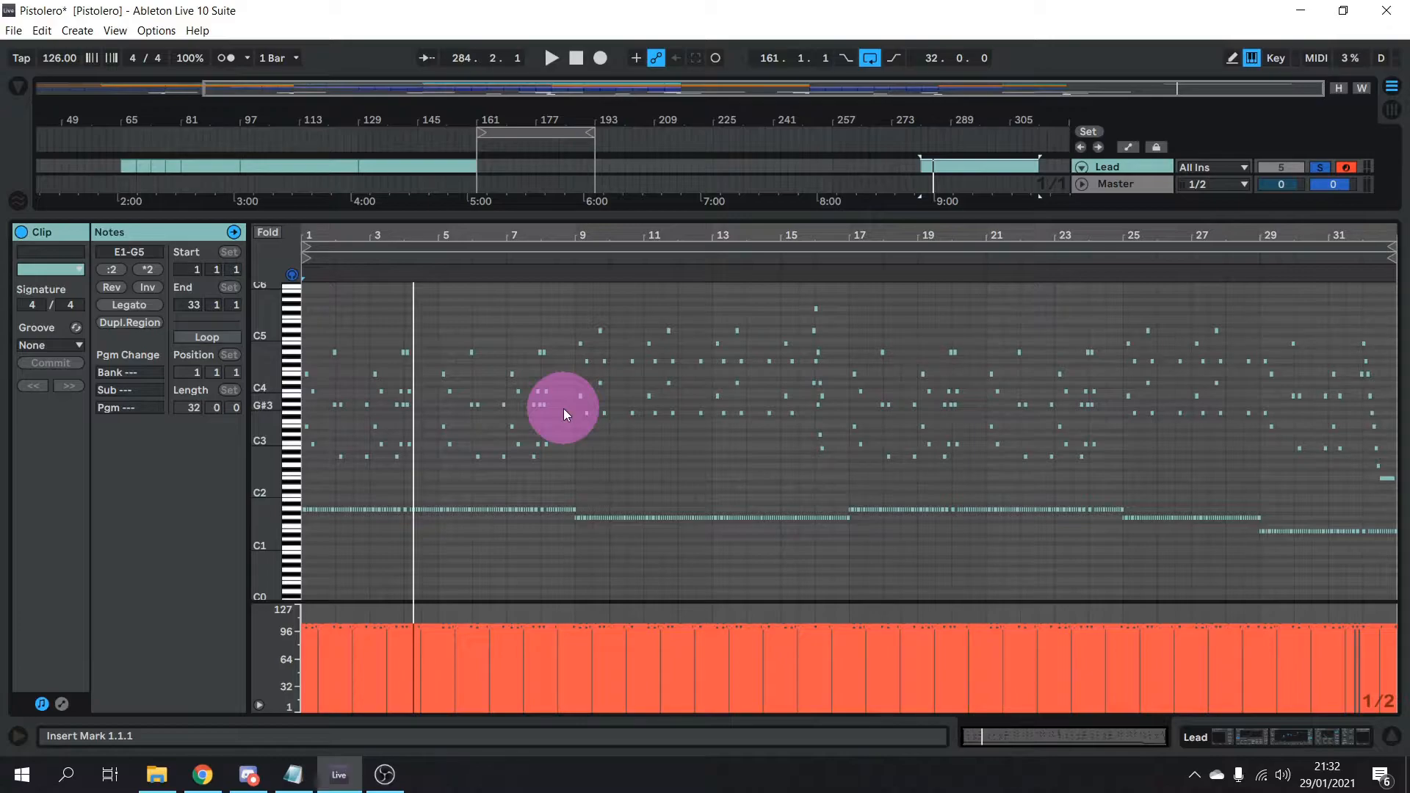
Enlarge the arrangement, unfold the Bass group to reveal Mid and Sub, and reselect the Lead clip
left_click_drag(259, 450, 268, 454)
scroll(496, 470, "down", 3)
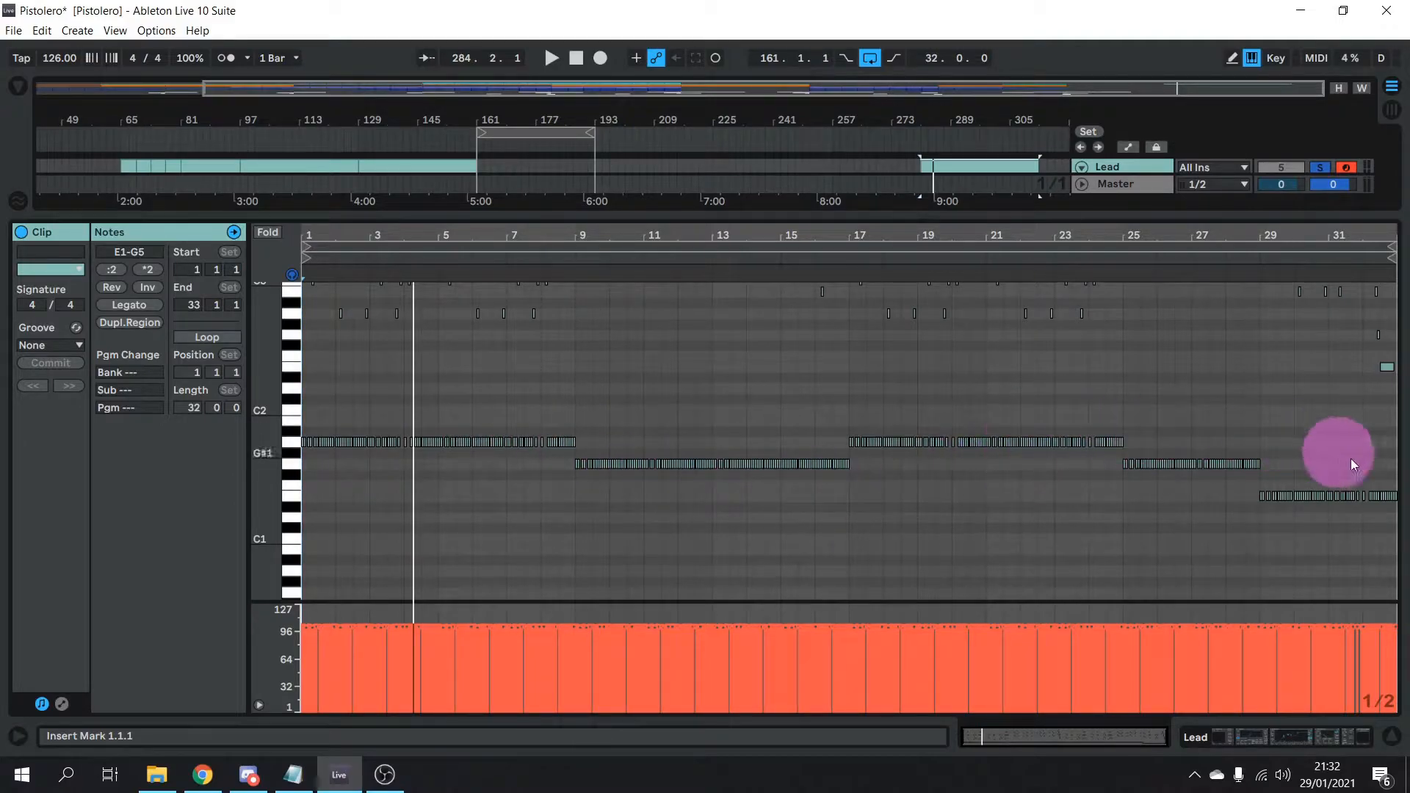
scroll(720, 487, "up", 3)
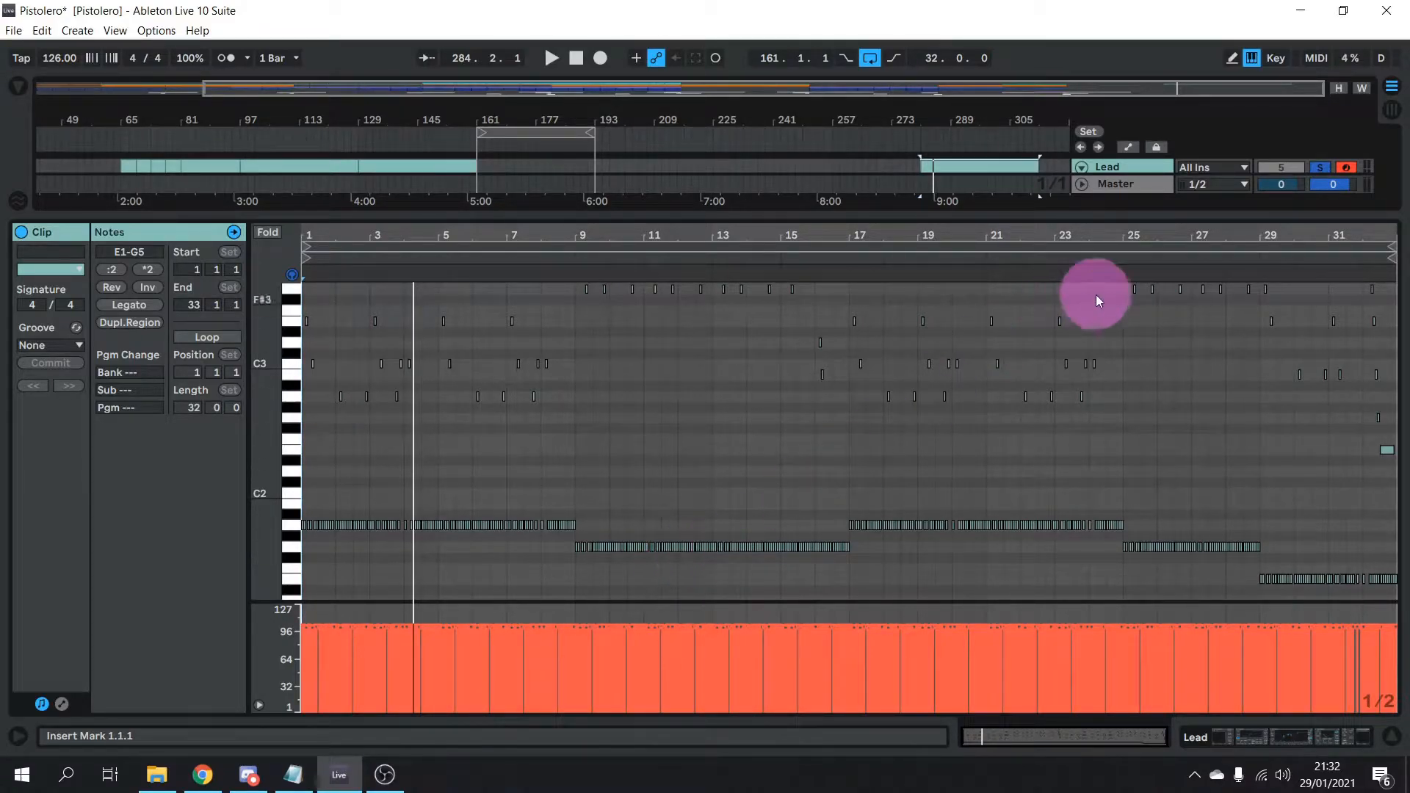
left_click_drag(1079, 216, 1048, 365)
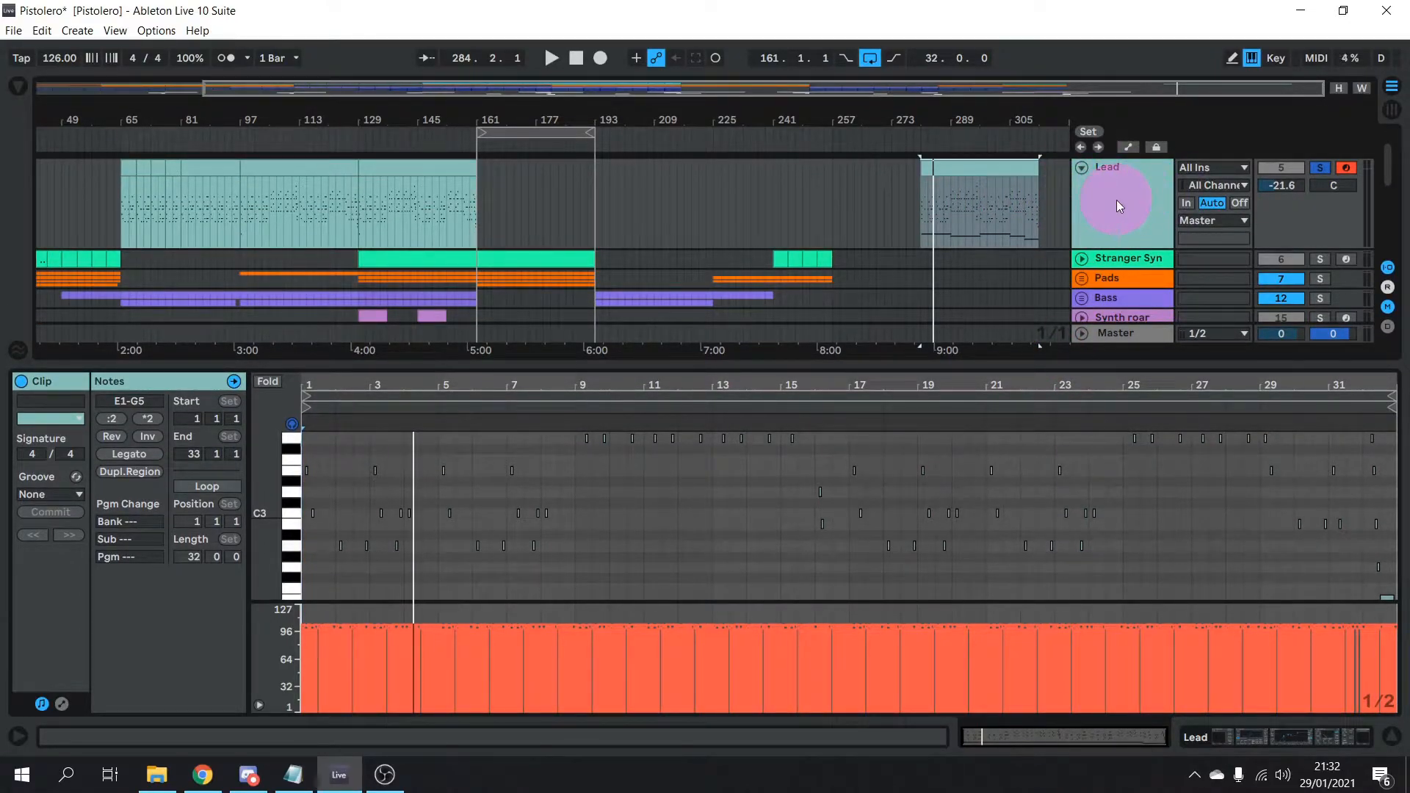
scroll(1117, 201, "down", 5)
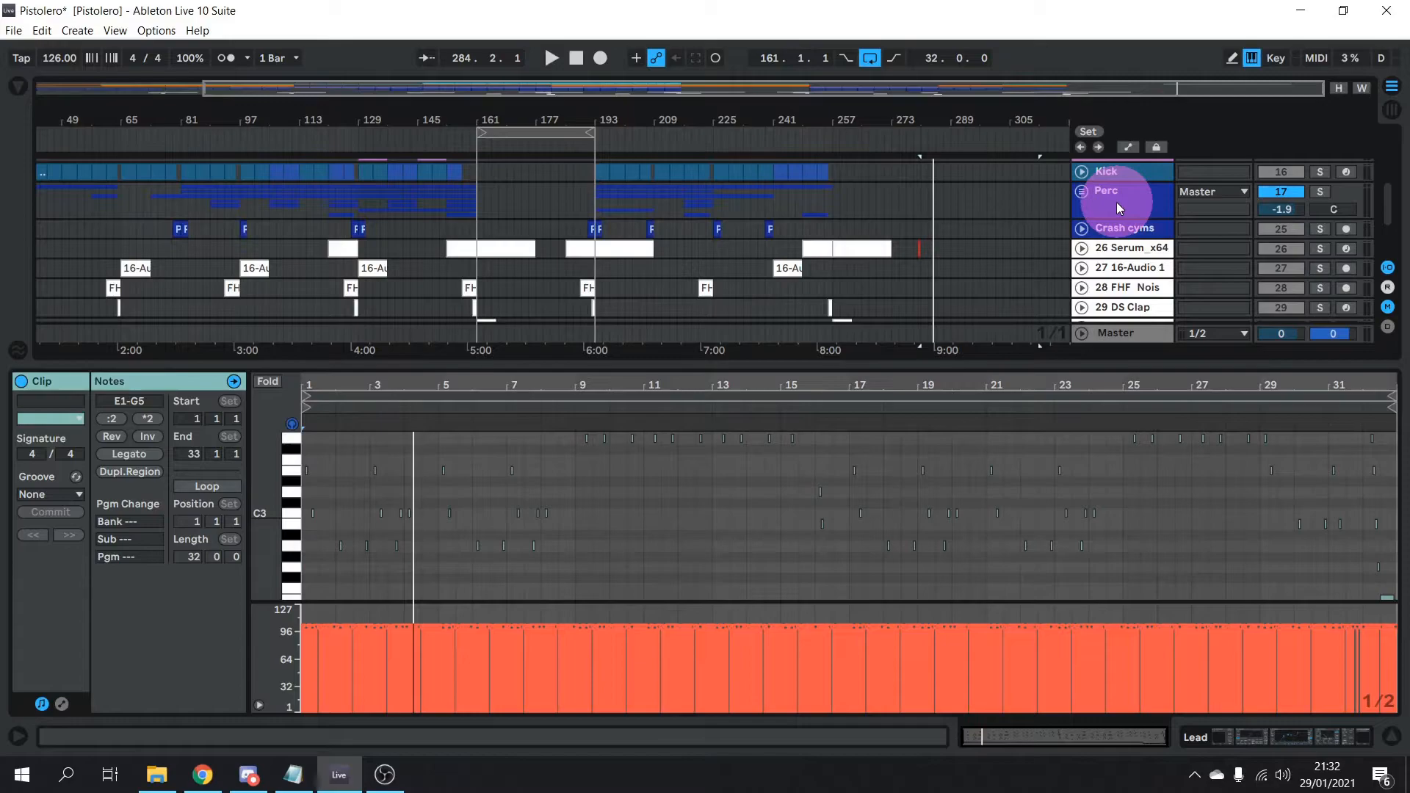
scroll(1103, 184, "up", 3)
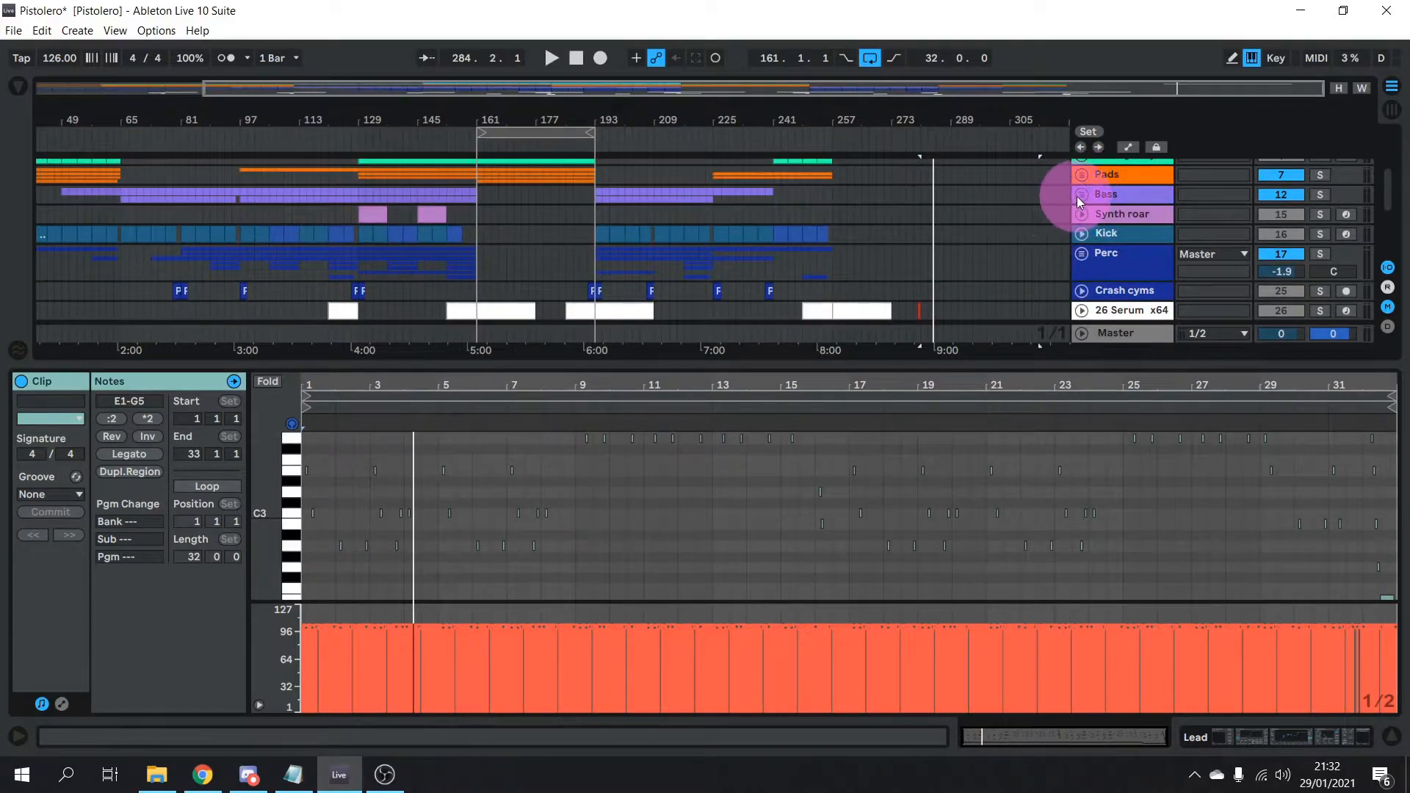
left_click(1081, 194)
scroll(1085, 198, "up", 4)
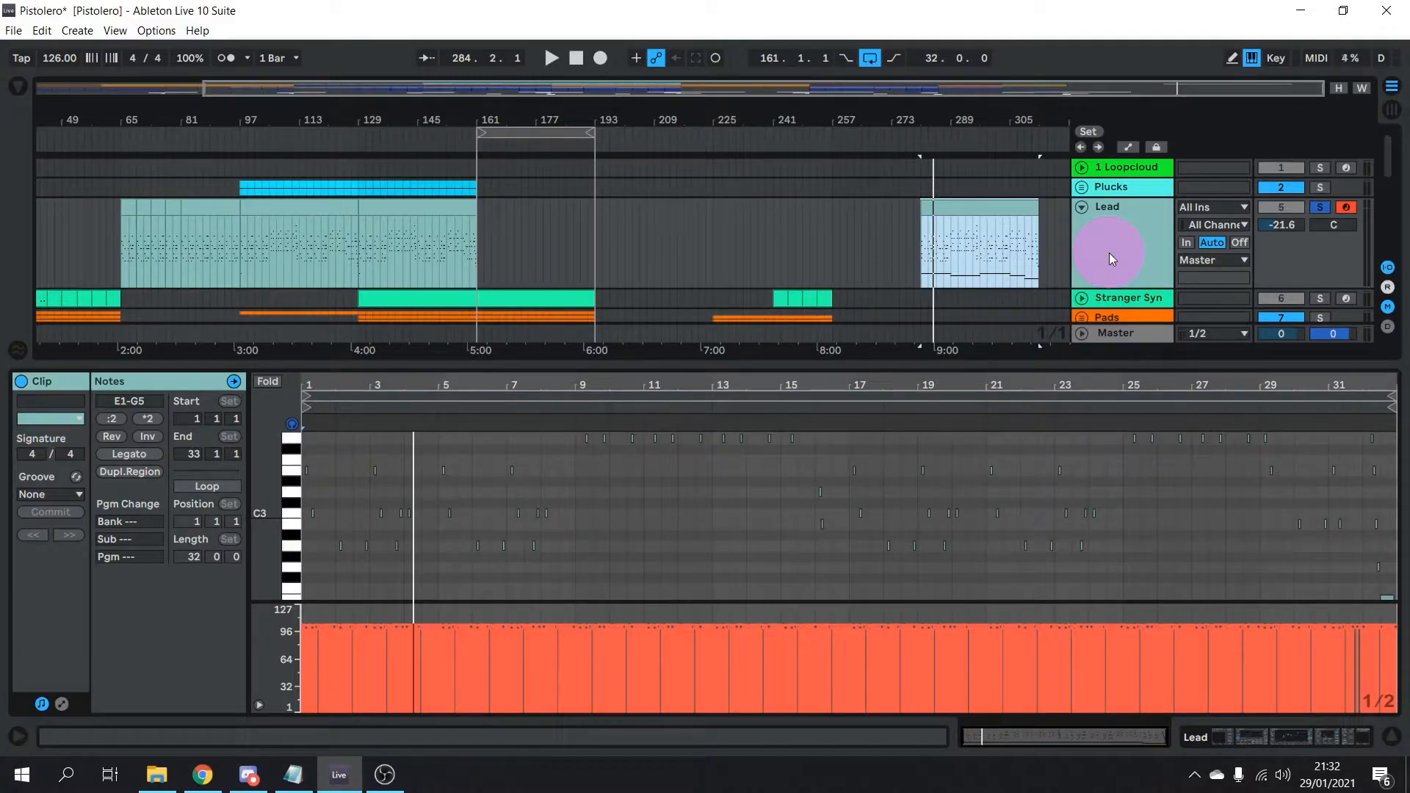
left_click(1003, 223)
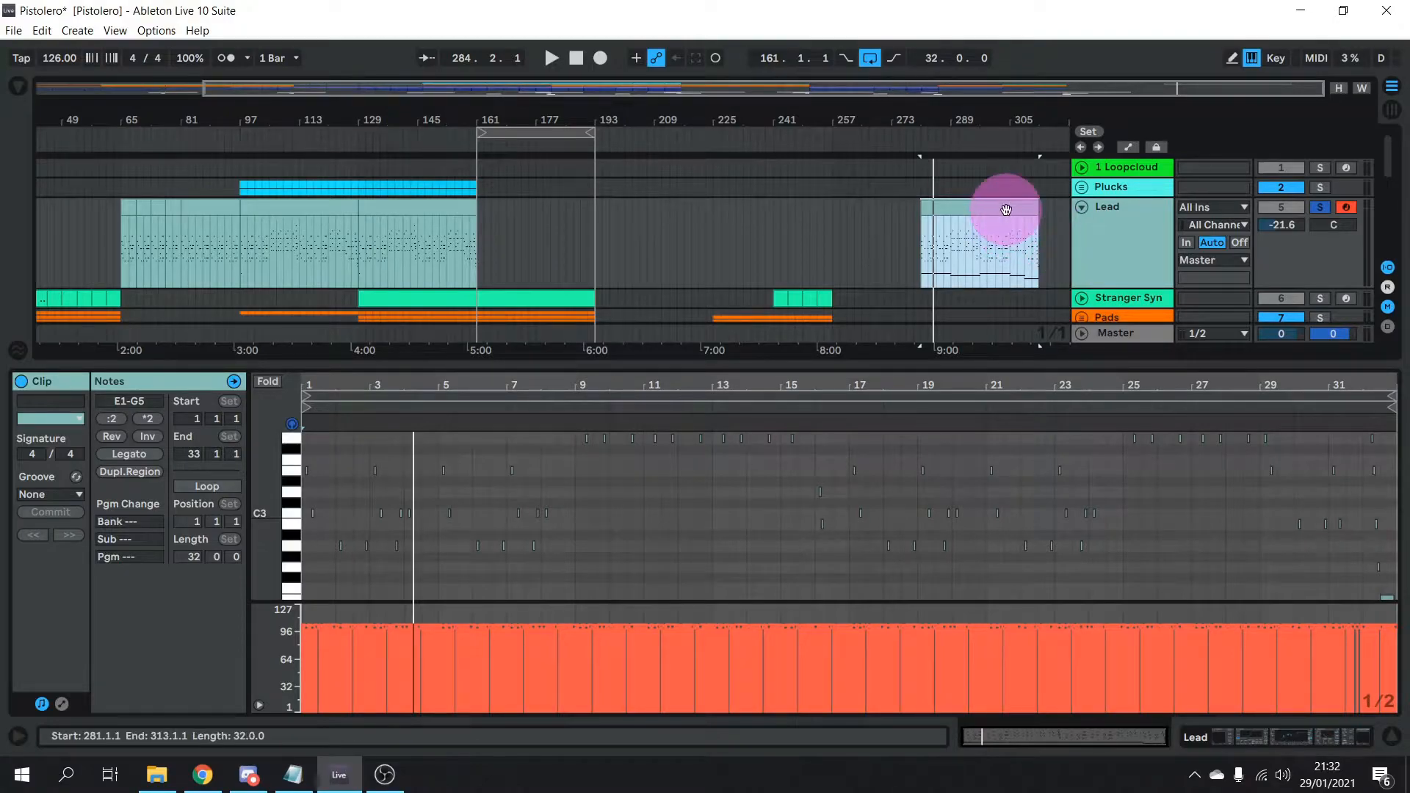
Deactivate the Lead clip at bars 281–313 and move the loop to bars 129–161
right_click(1006, 222)
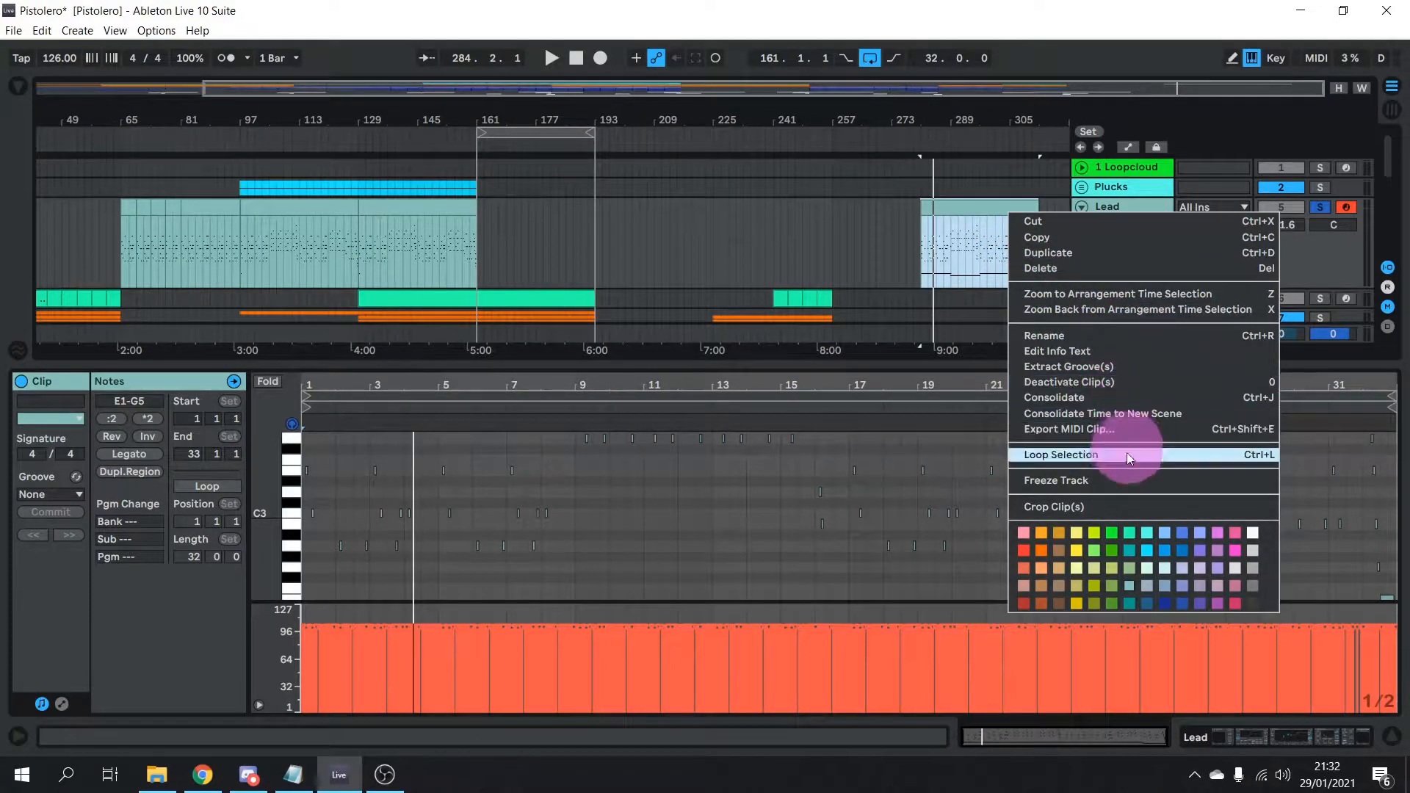
left_click(1110, 381)
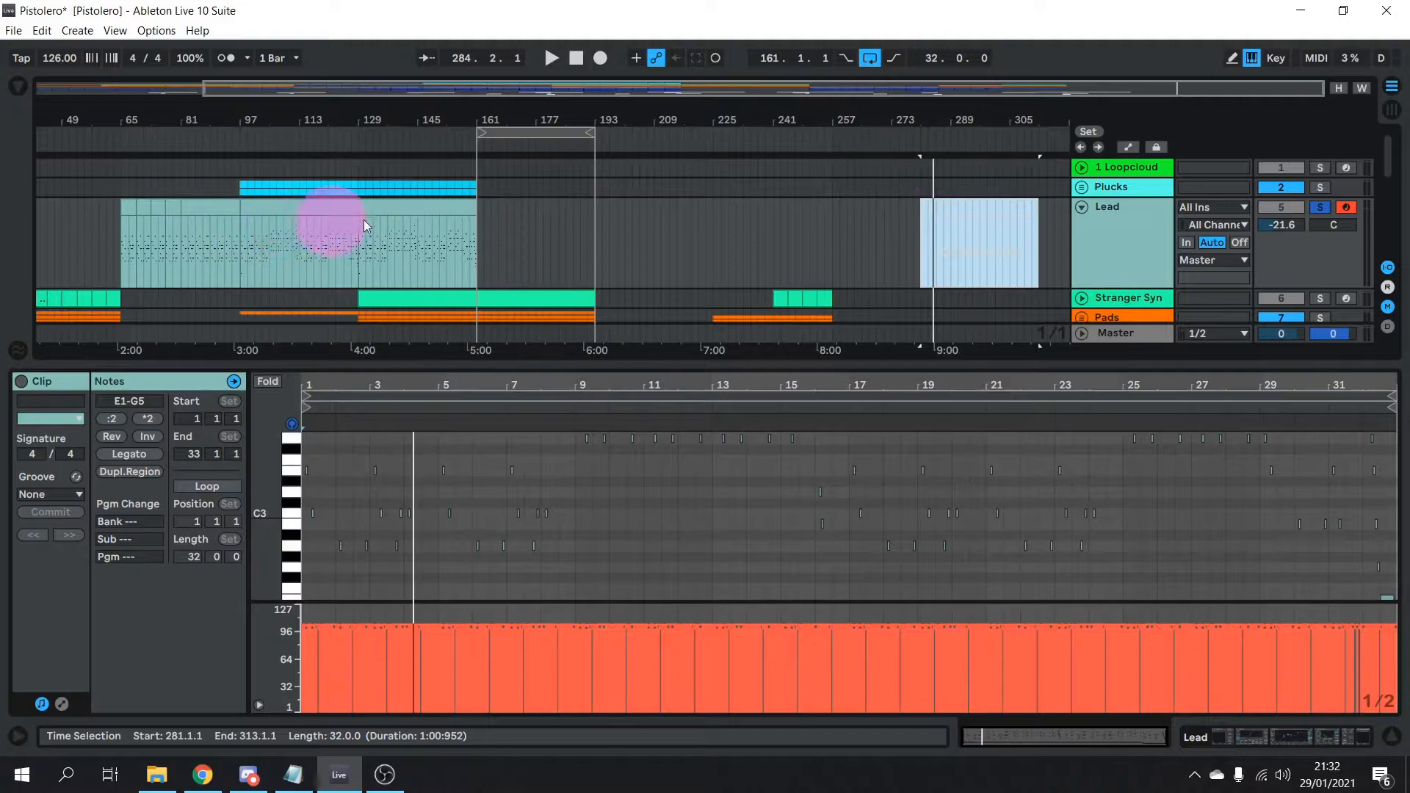
left_click_drag(508, 134, 396, 127)
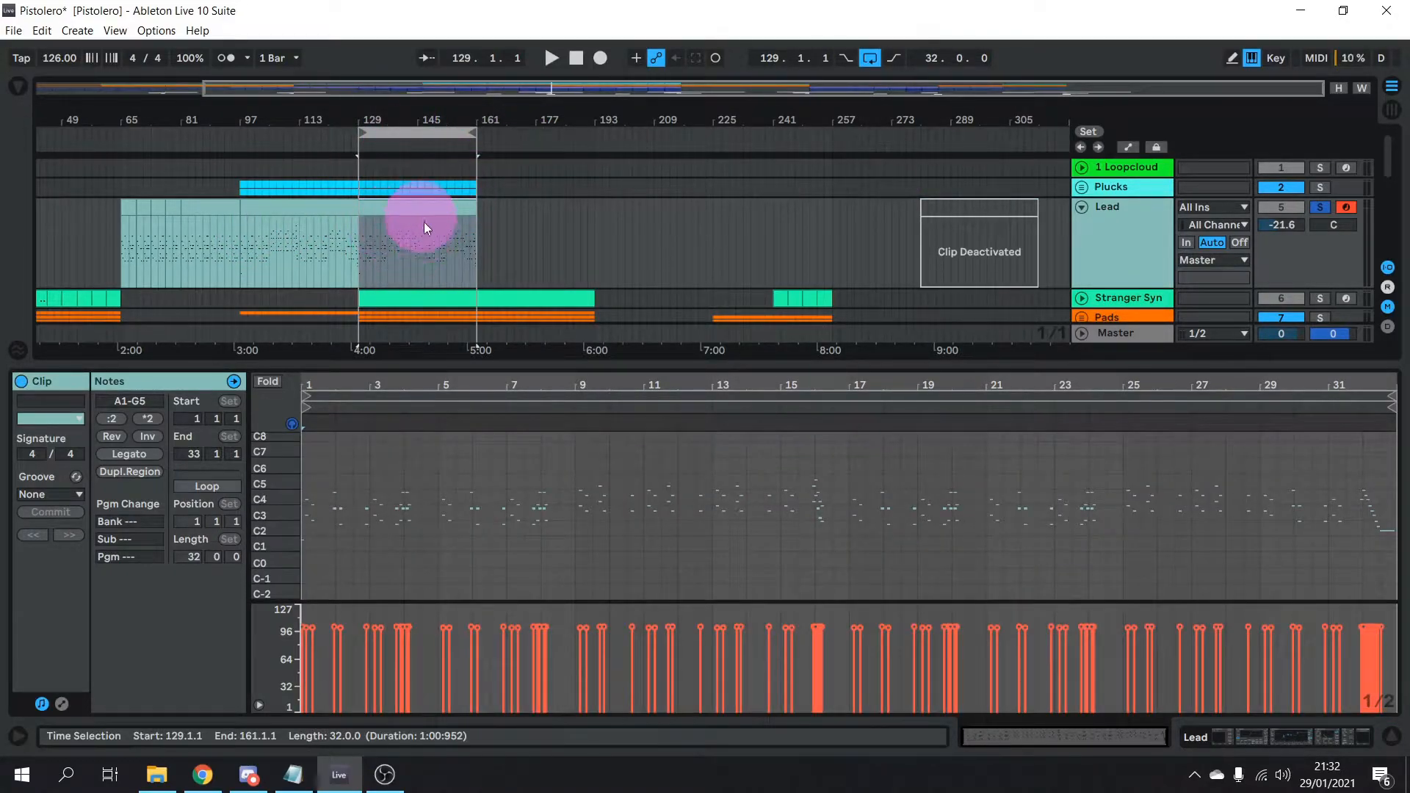
Zoom the piano roll onto bars 3–7 and audition several Lead notes, including E3
left_click_drag(529, 363, 510, 195)
left_click_drag(262, 395, 263, 396)
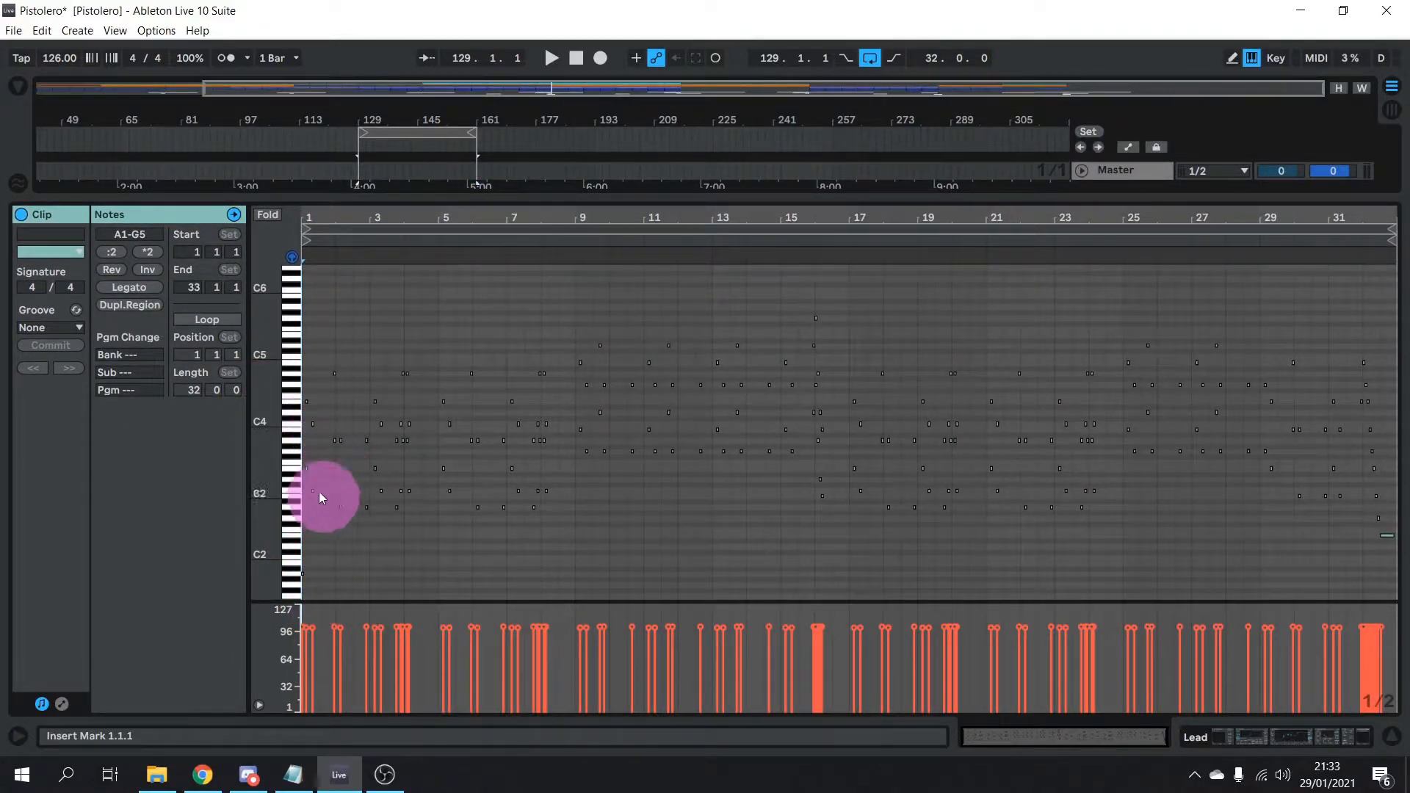
left_click_drag(1013, 743, 983, 734)
left_click(678, 403)
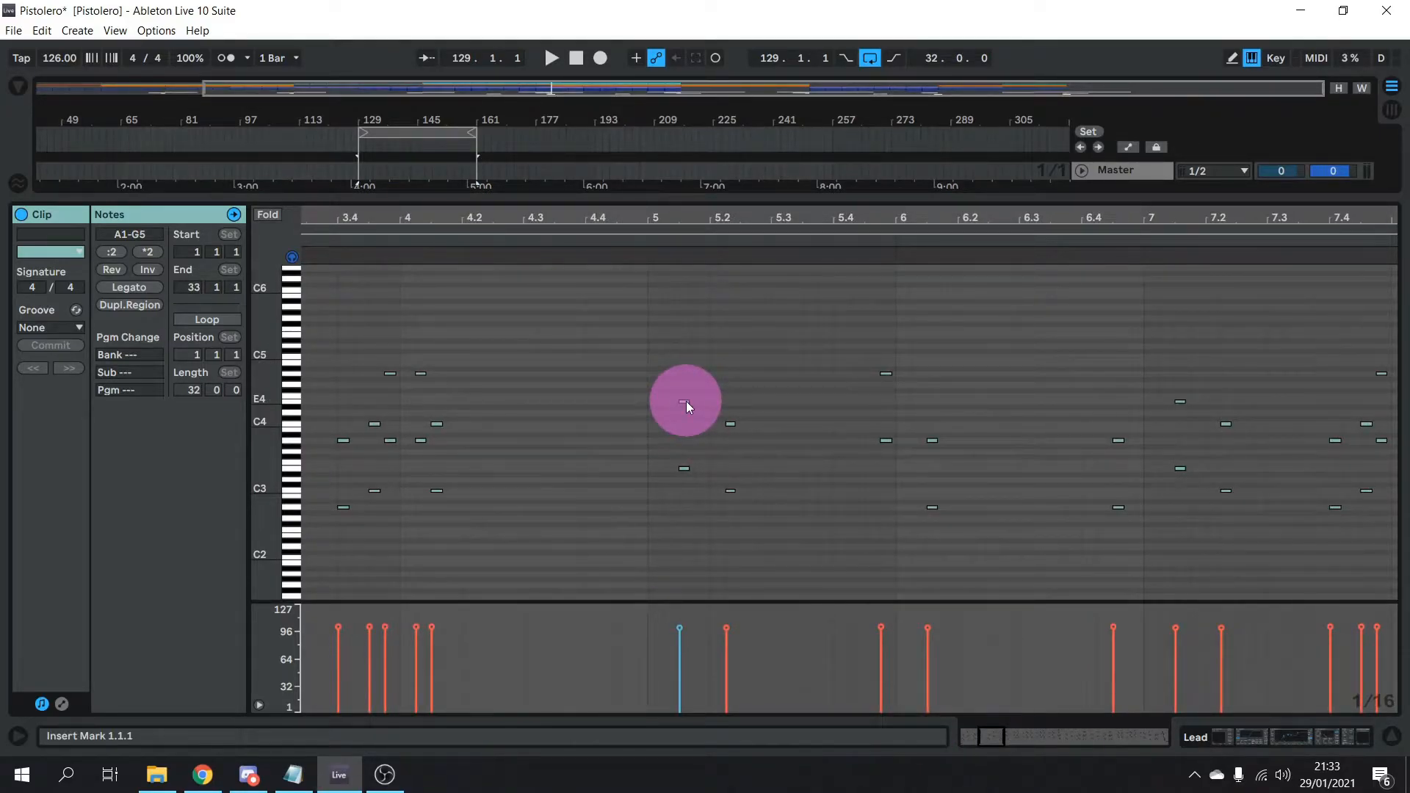
left_click(763, 439)
left_click(731, 423)
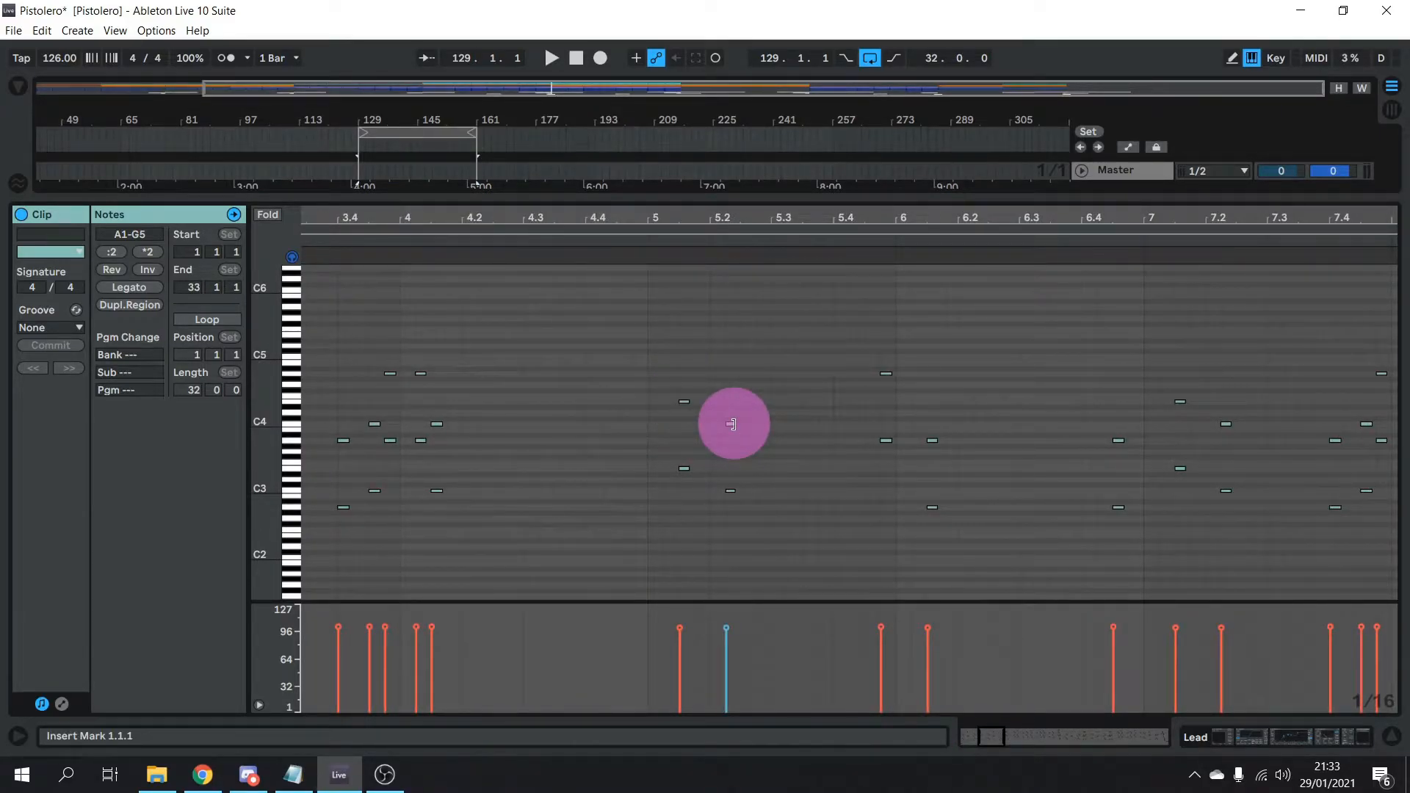
left_click(684, 469)
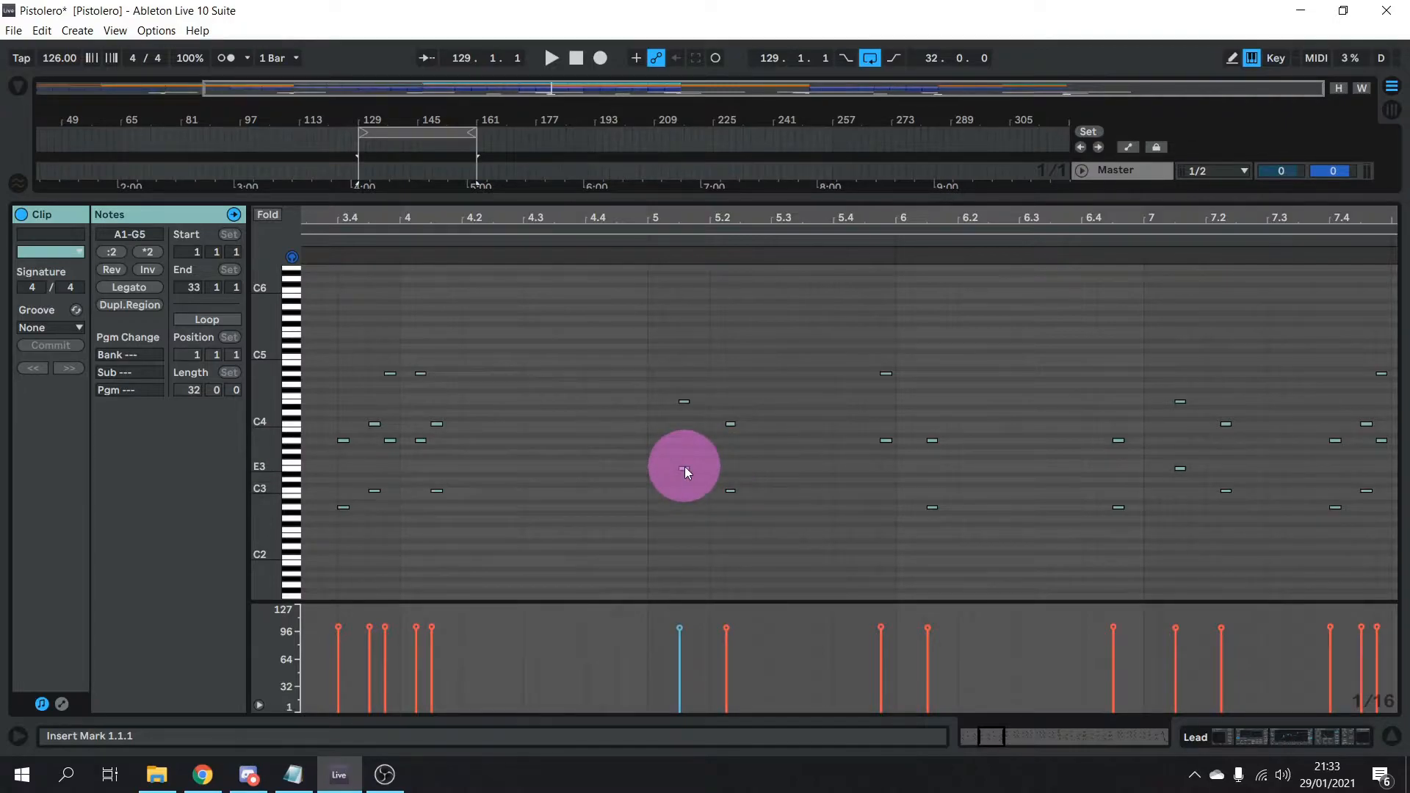
left_click(731, 490)
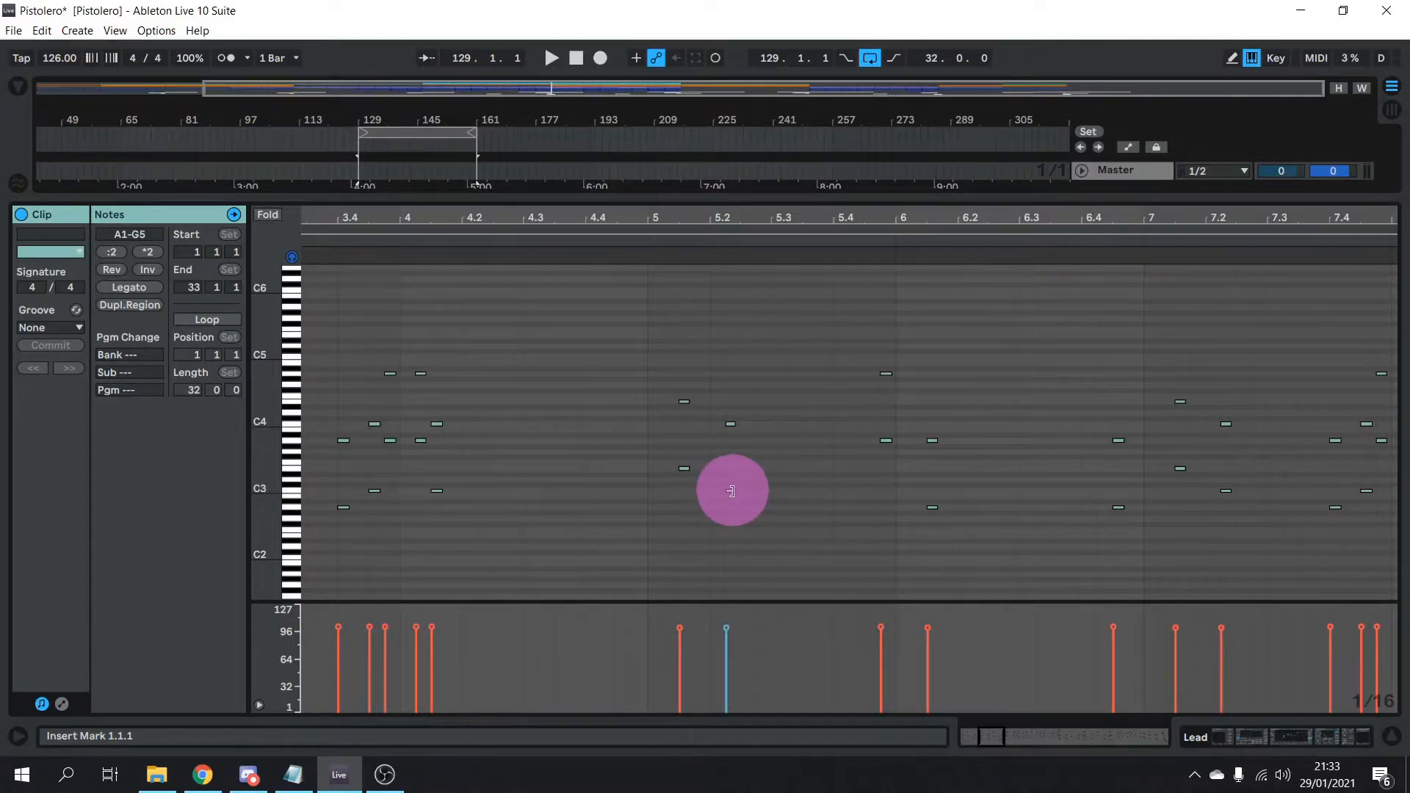
left_click(792, 502)
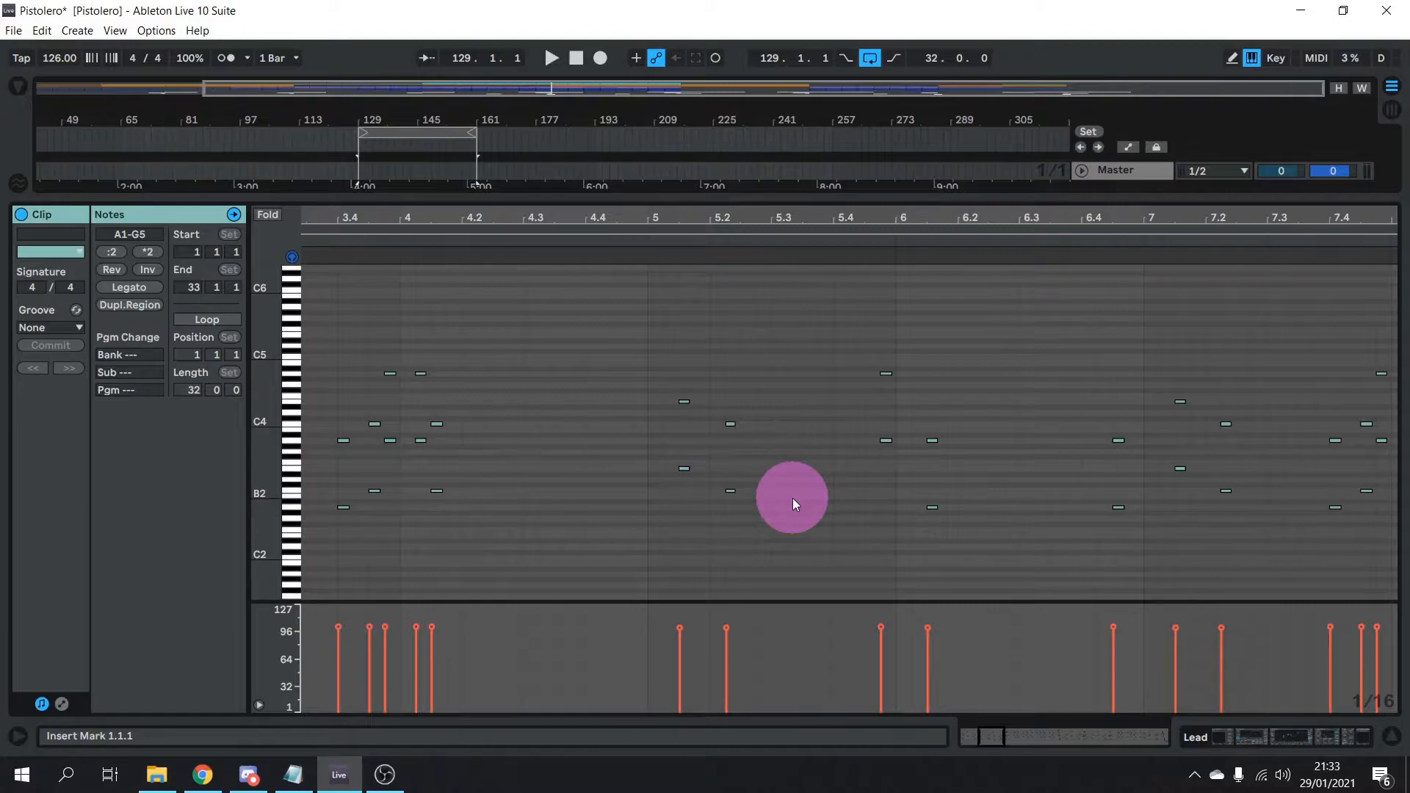
Enlarge the arrangement tracks and play a few bars from bar 129, then stop
left_click_drag(779, 196, 768, 408)
scroll(524, 191, "up", 2)
key("space")
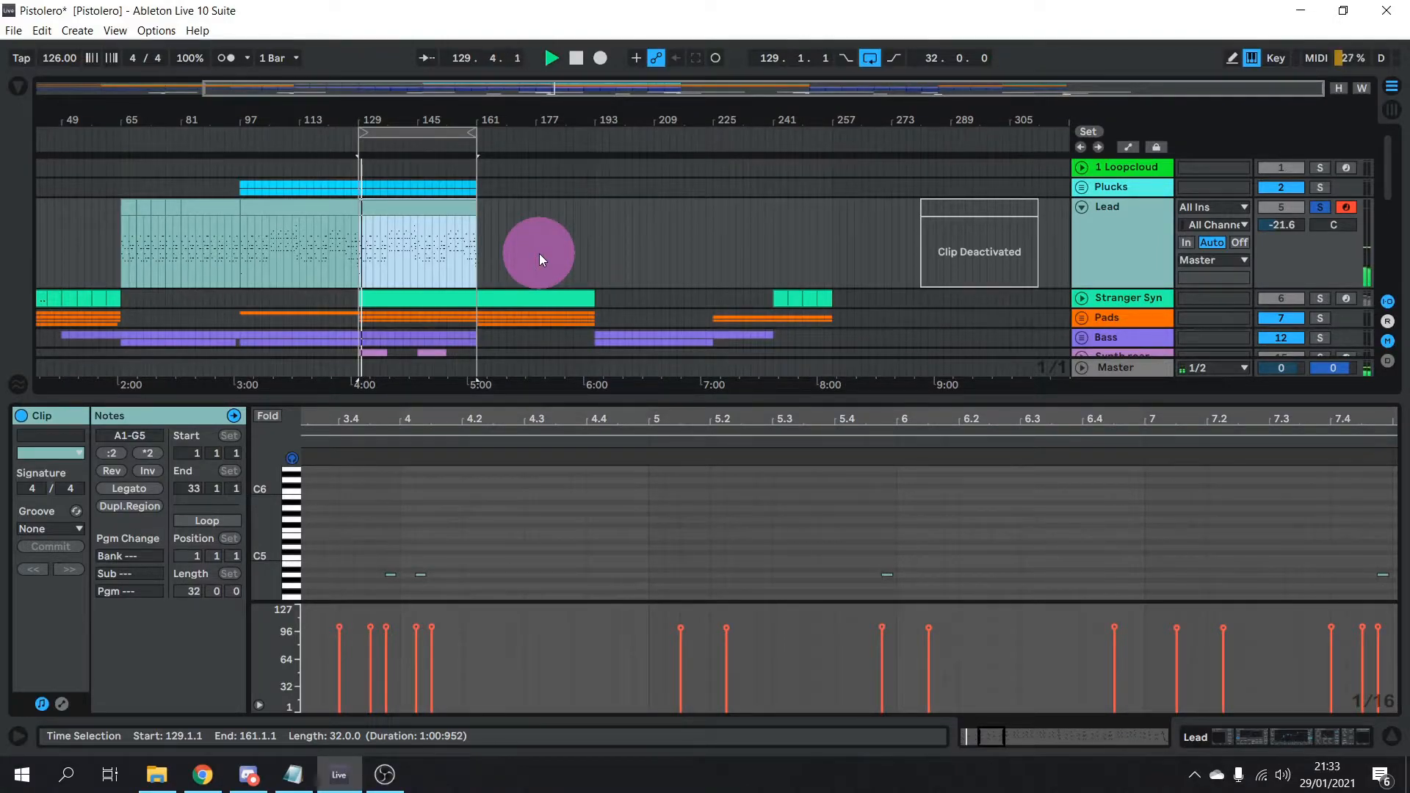
left_click(540, 520)
scroll(541, 520, "down", 3)
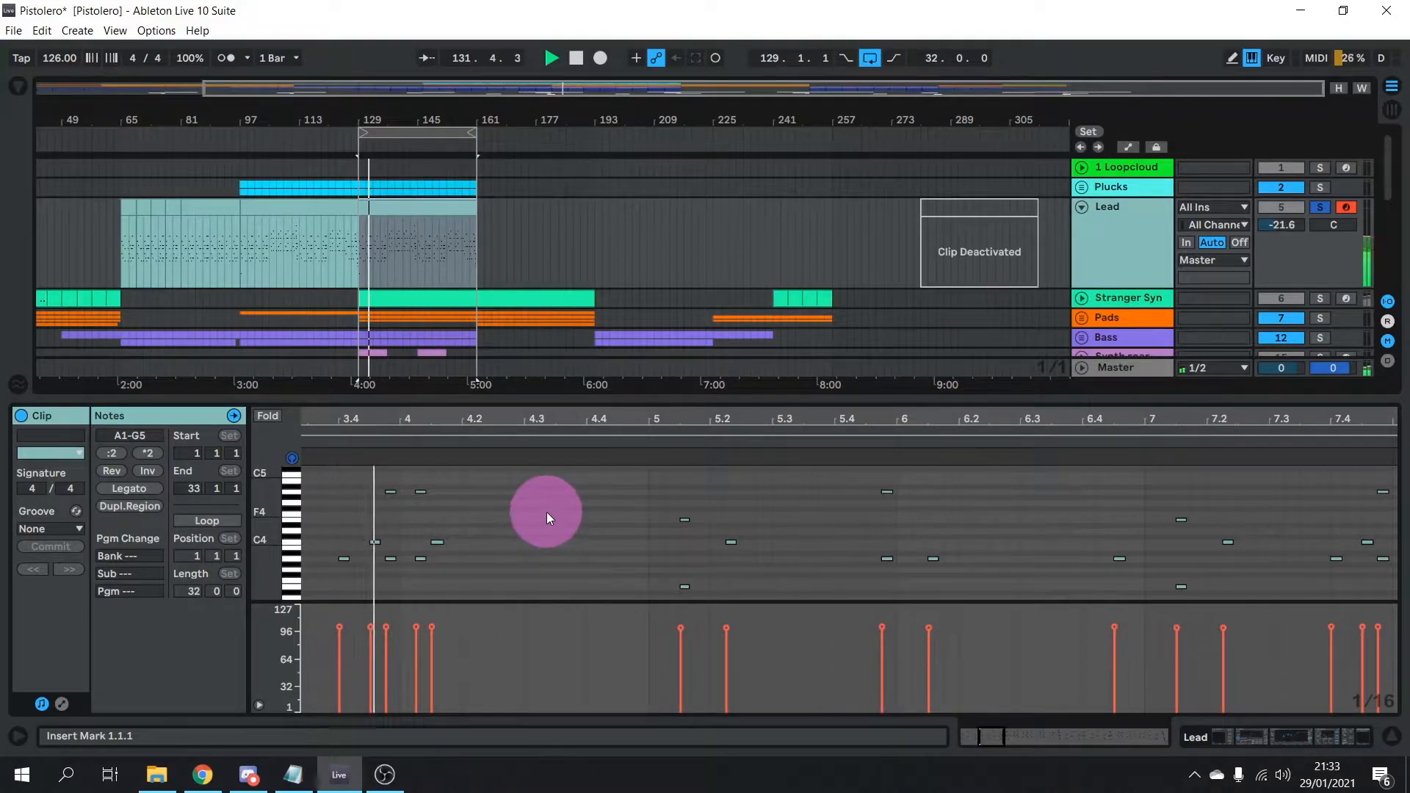
key("space")
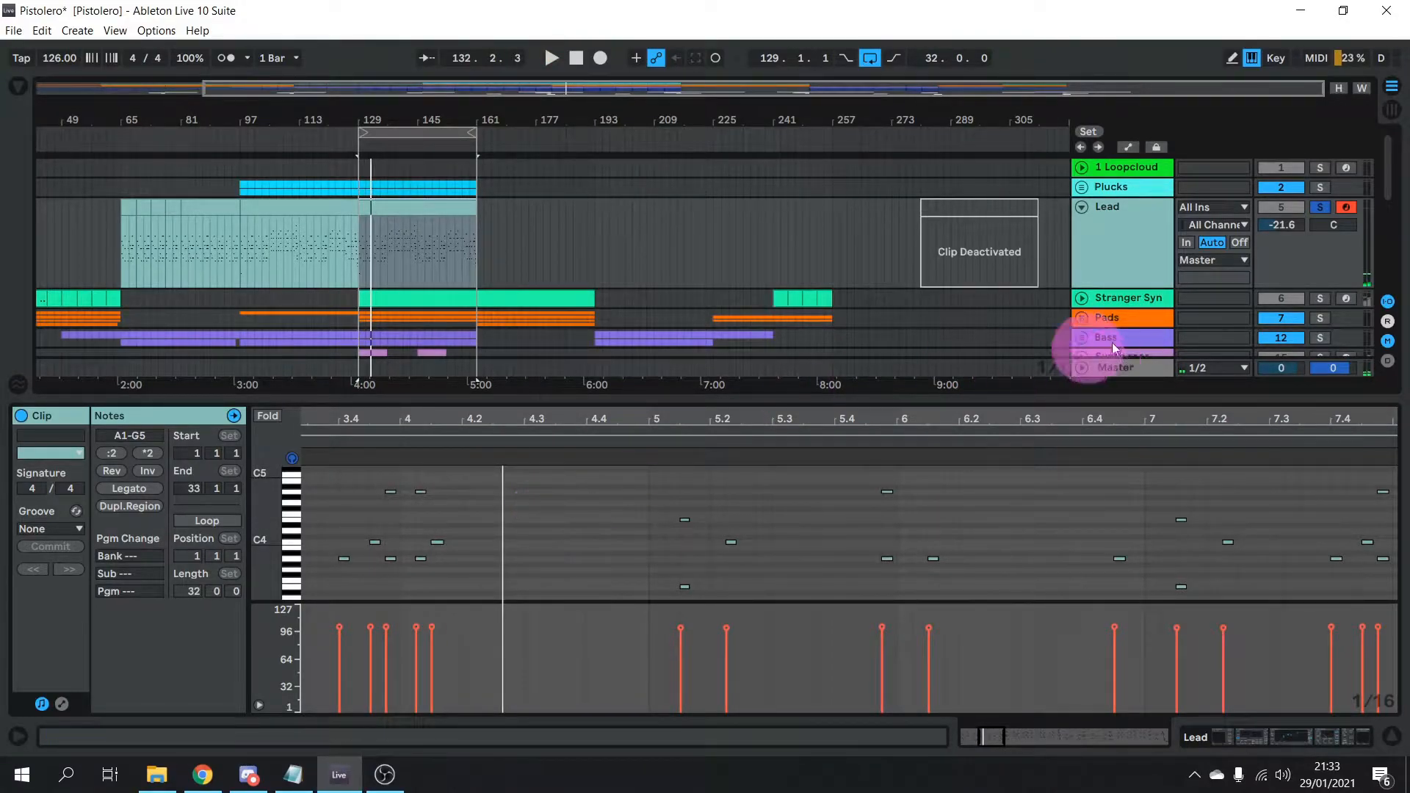
Turn off the Lead's LFOTool, Utility, Glue Compressor, EQ8 Custom and Saturator, then open Serum's editor
left_click(1311, 734)
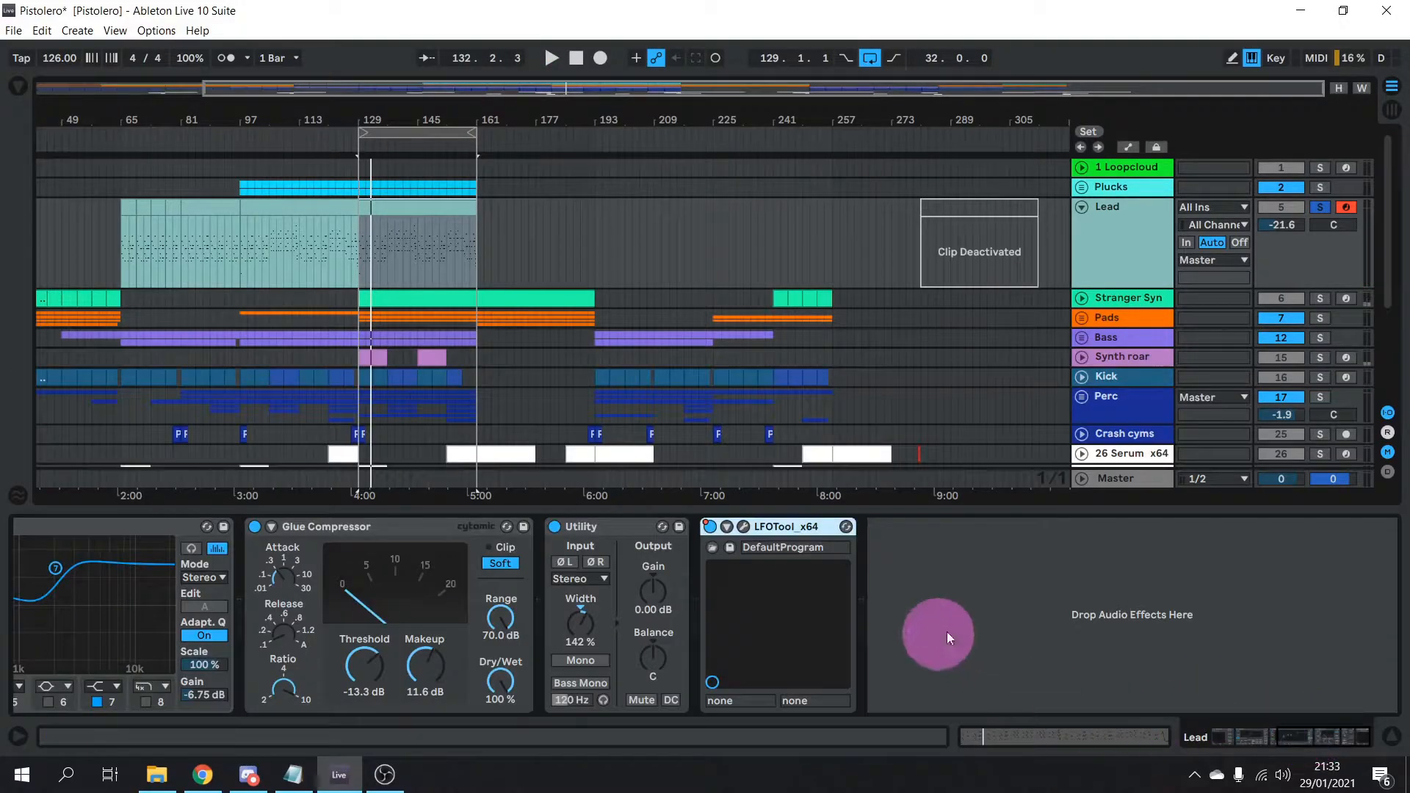
left_click_drag(1330, 738, 1298, 725)
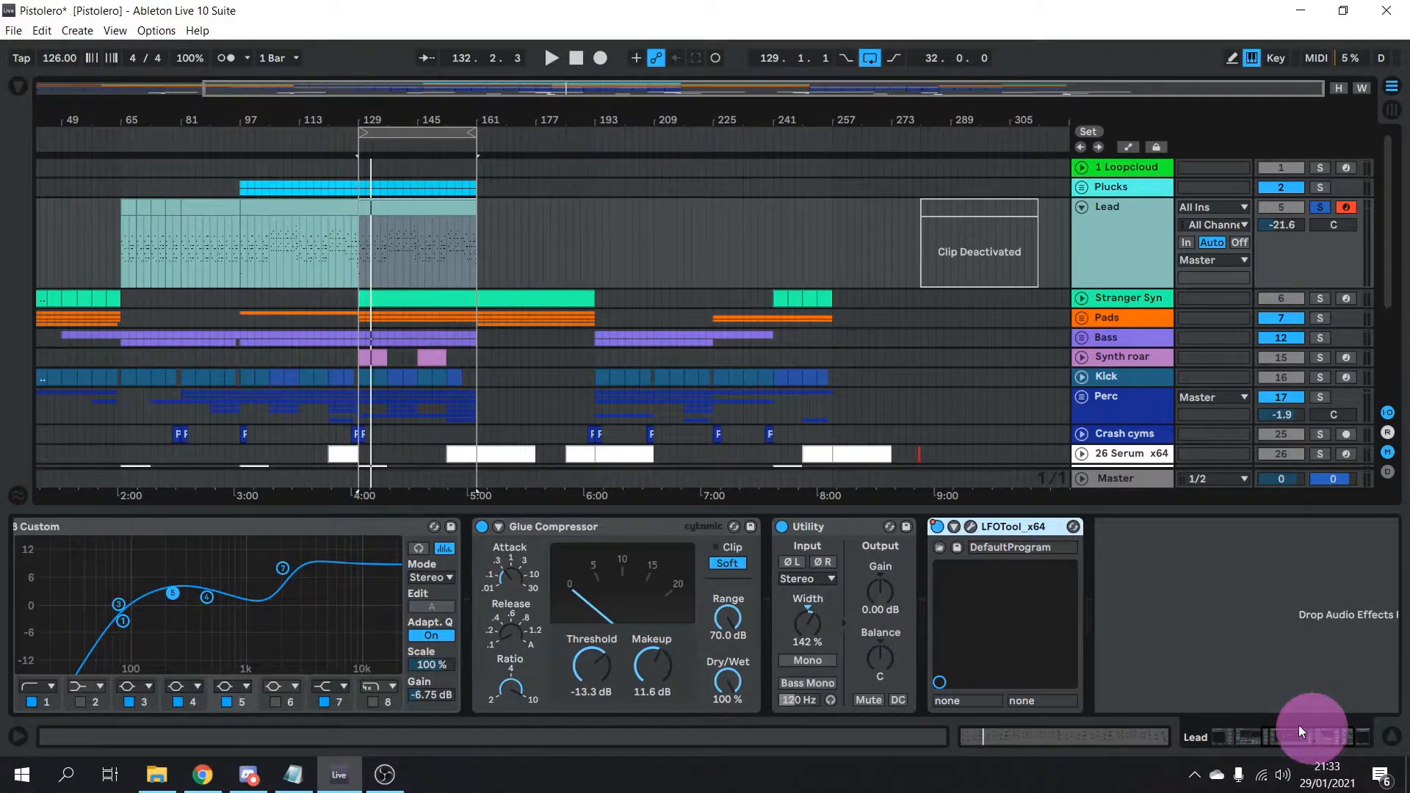
left_click(937, 526)
left_click(783, 527)
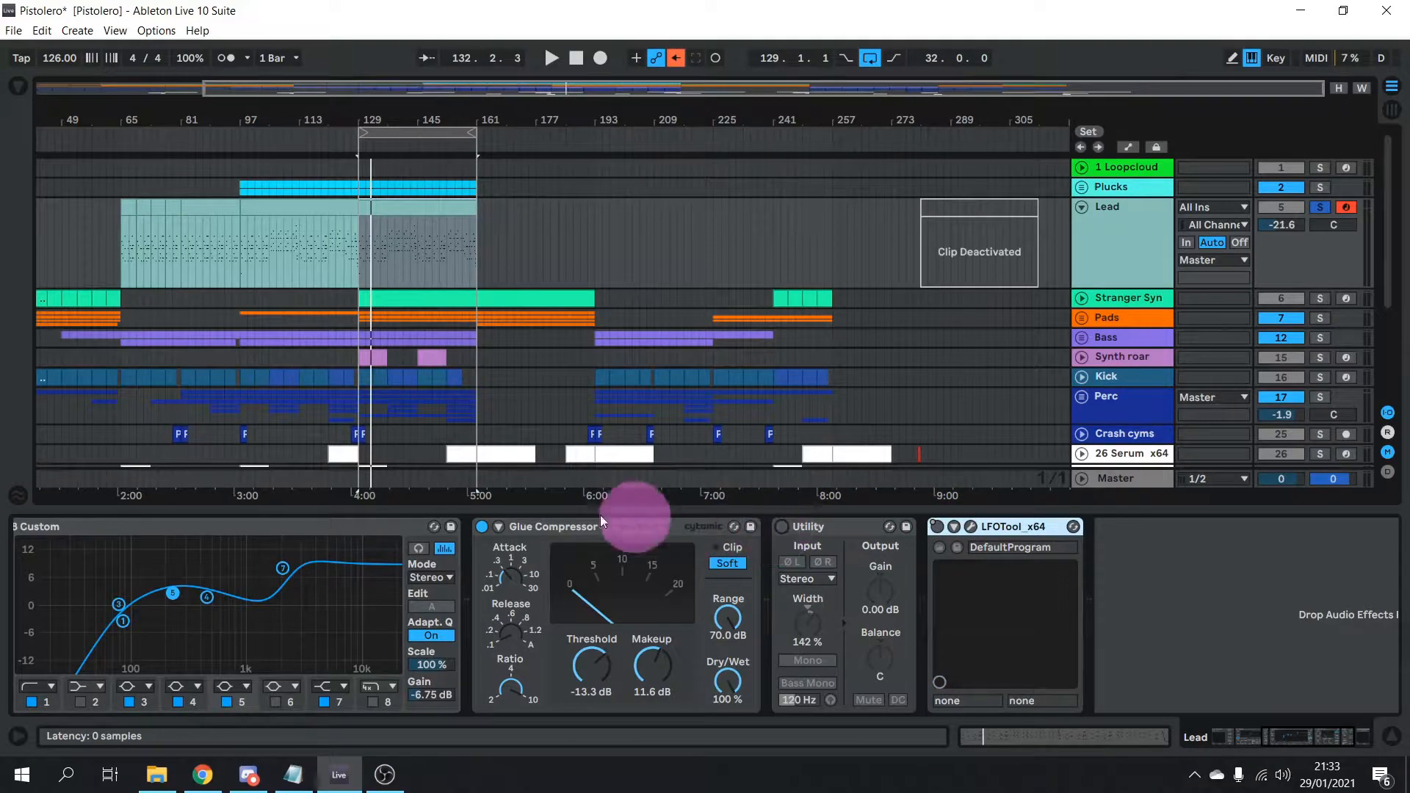
left_click(481, 526)
left_click_drag(1290, 742, 1218, 748)
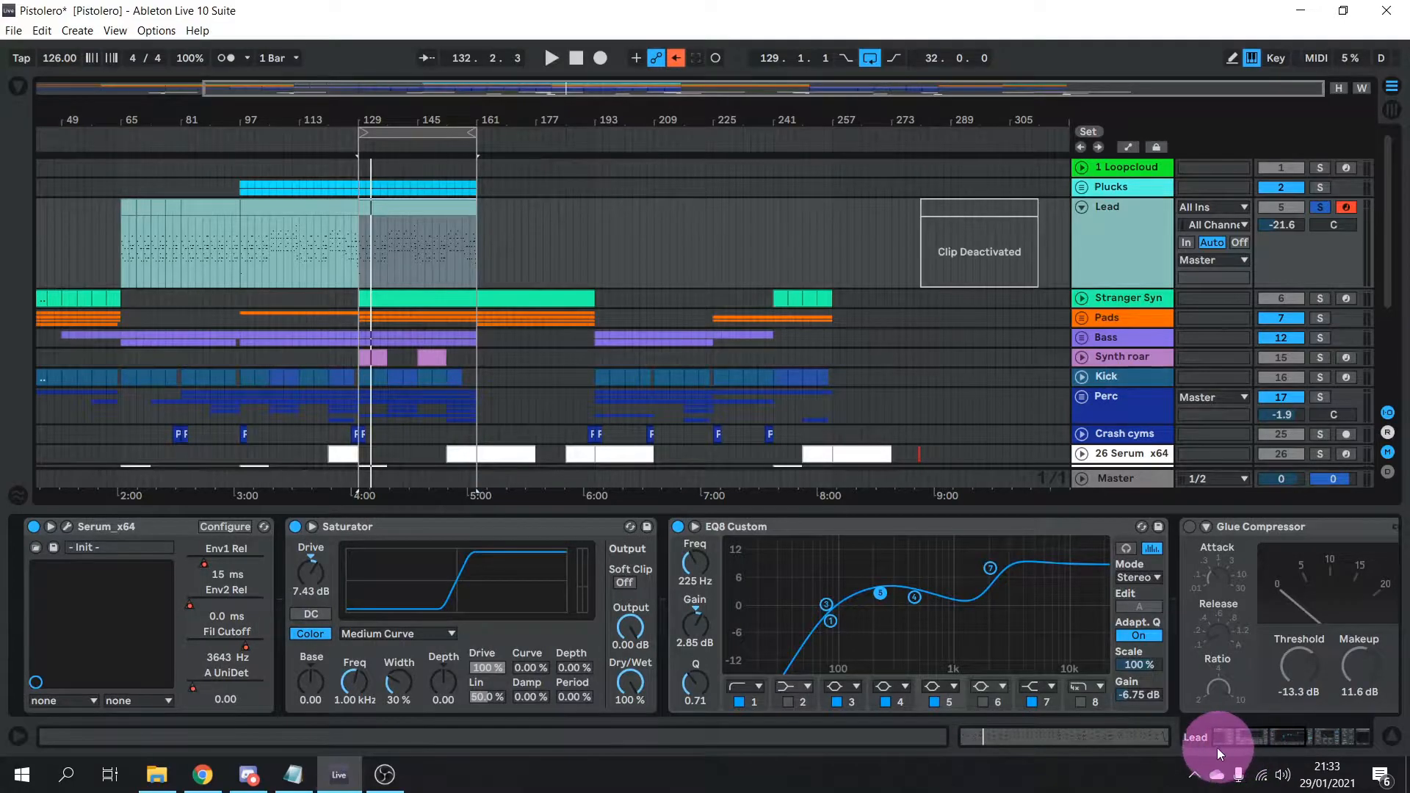
left_click(676, 527)
left_click(294, 527)
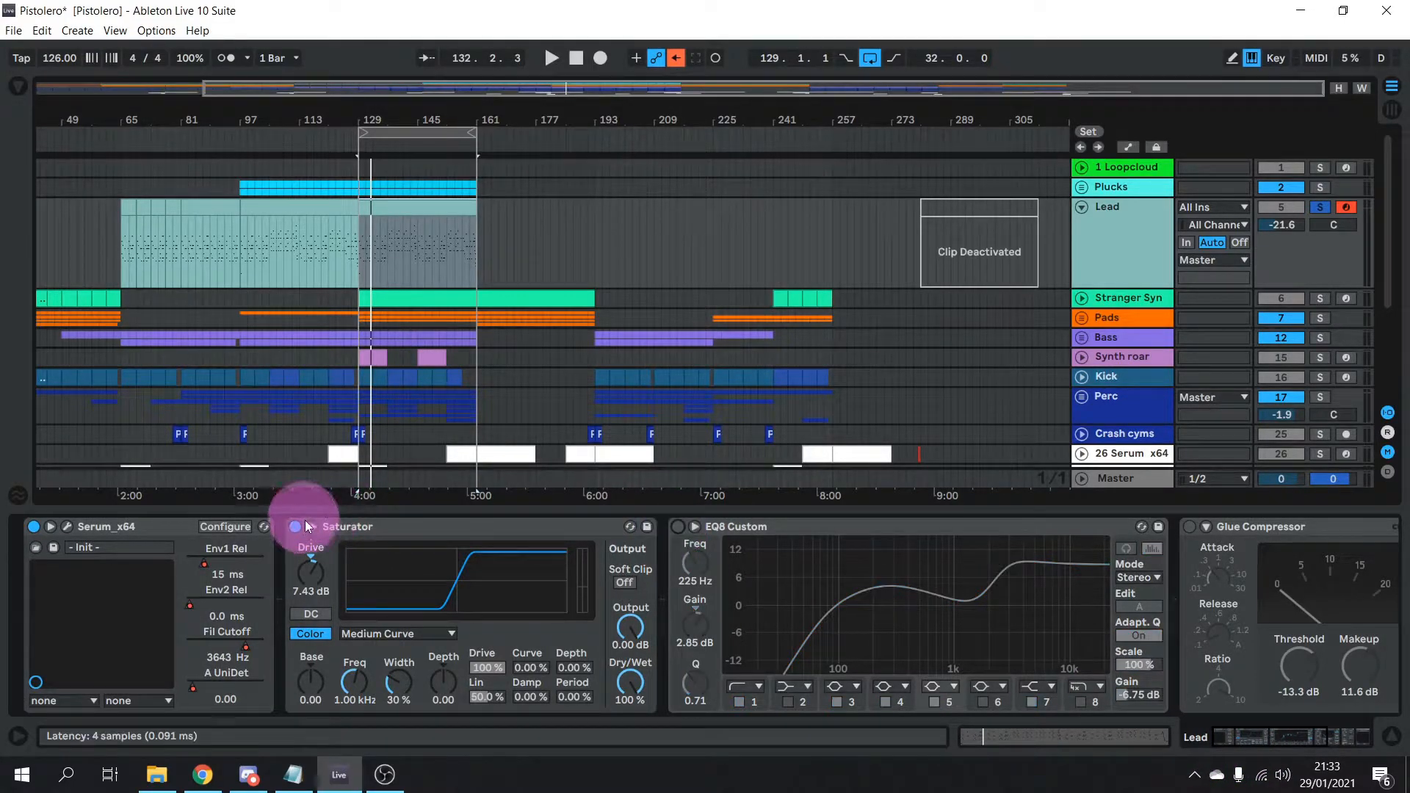
left_click(65, 527)
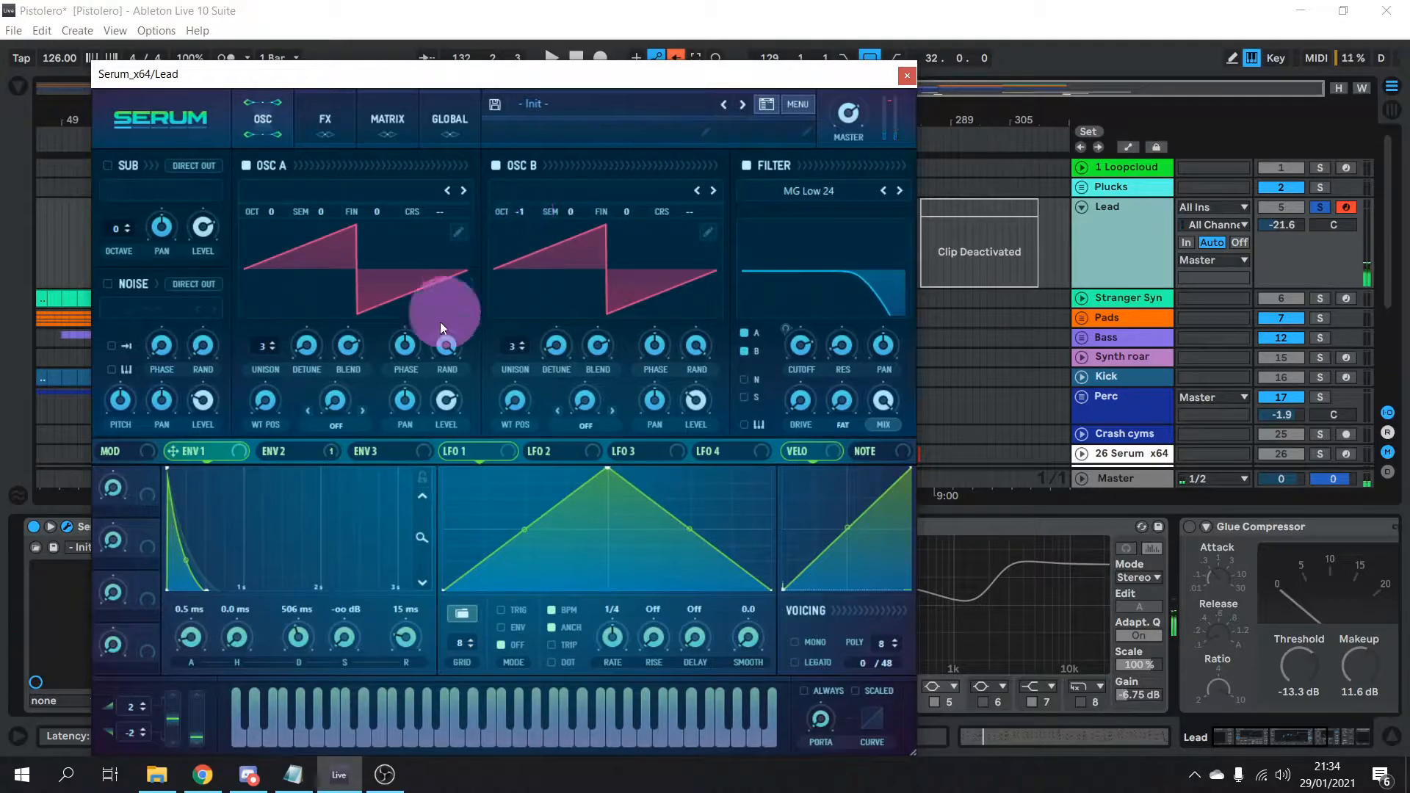
Inspect Serum's ENV 2 and FX pages, then close the Serum window
left_click(282, 456)
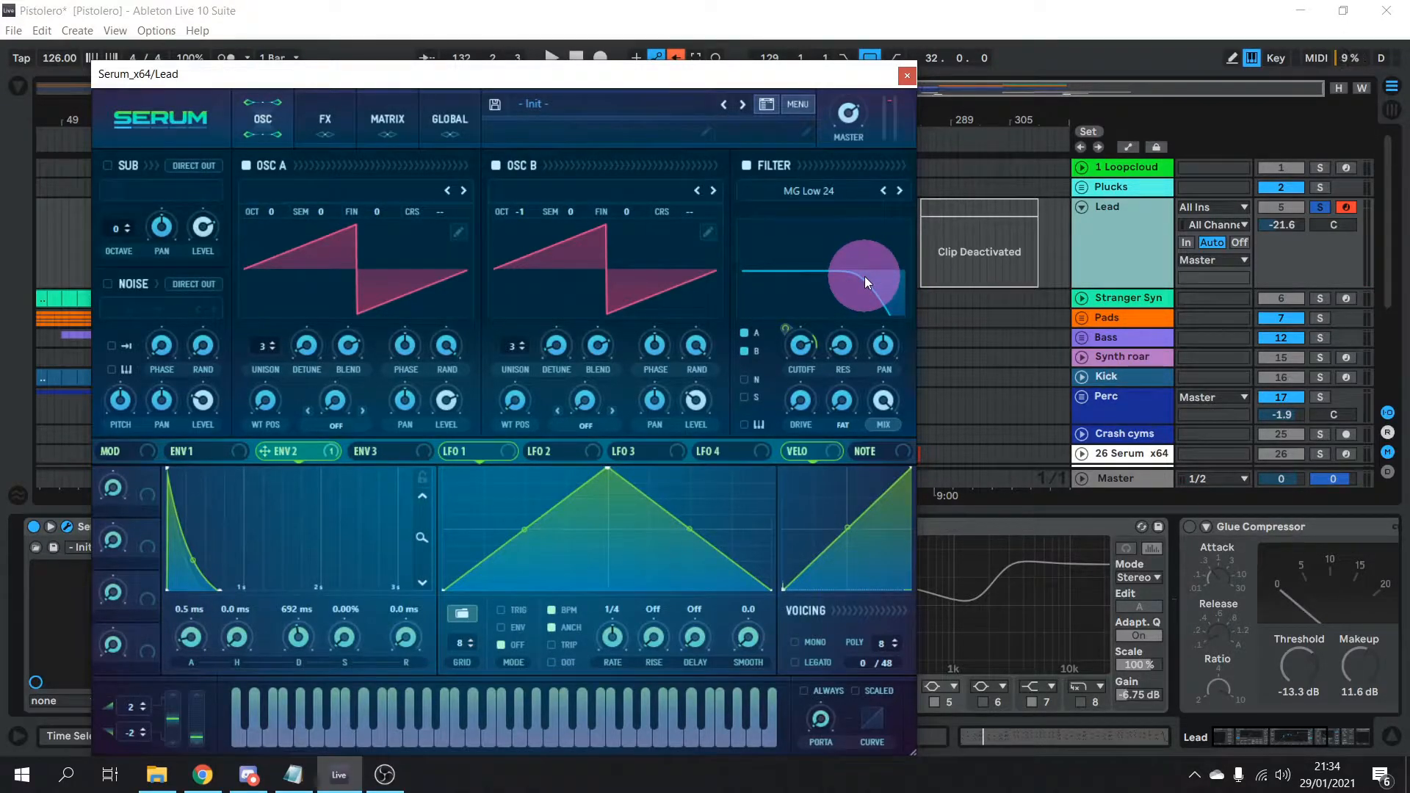
left_click(326, 118)
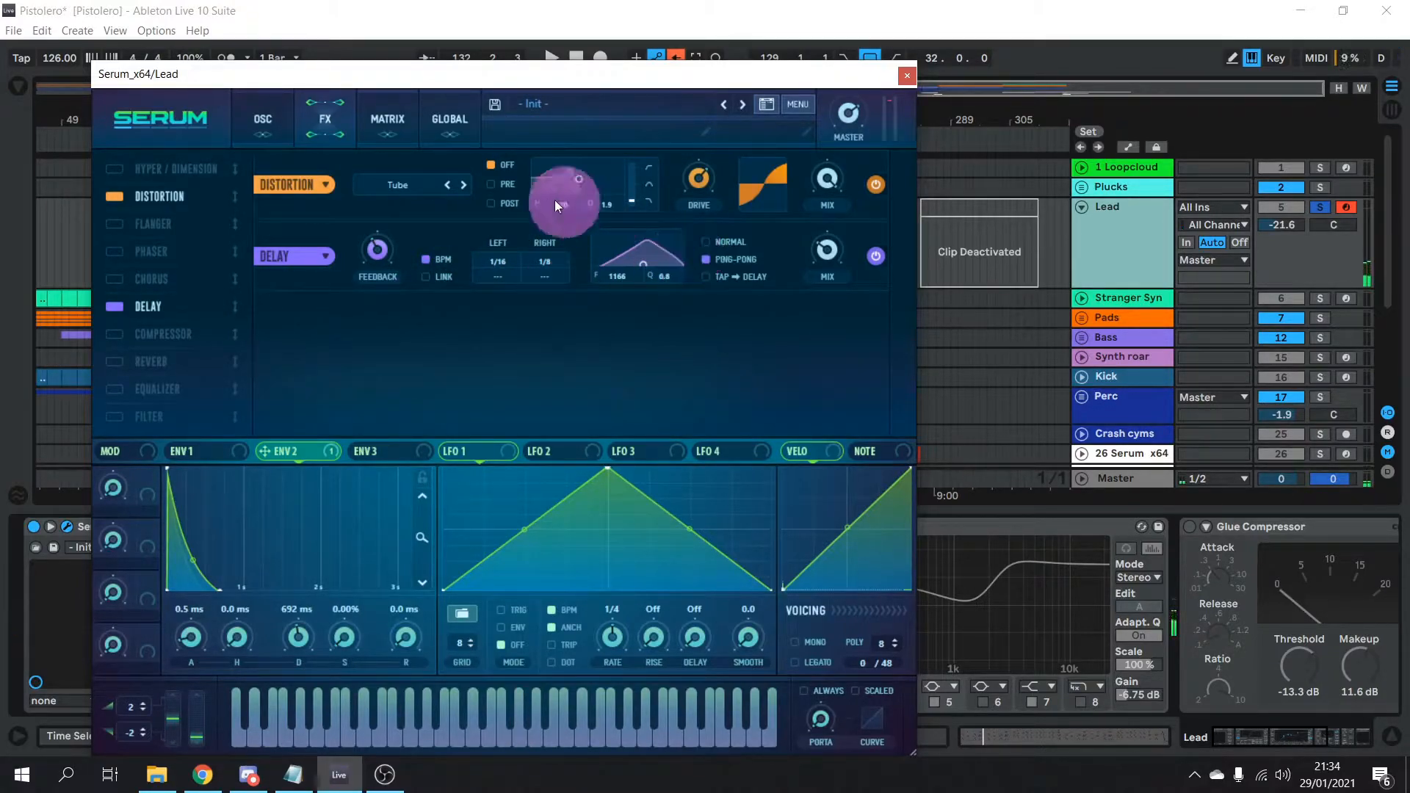
left_click(907, 75)
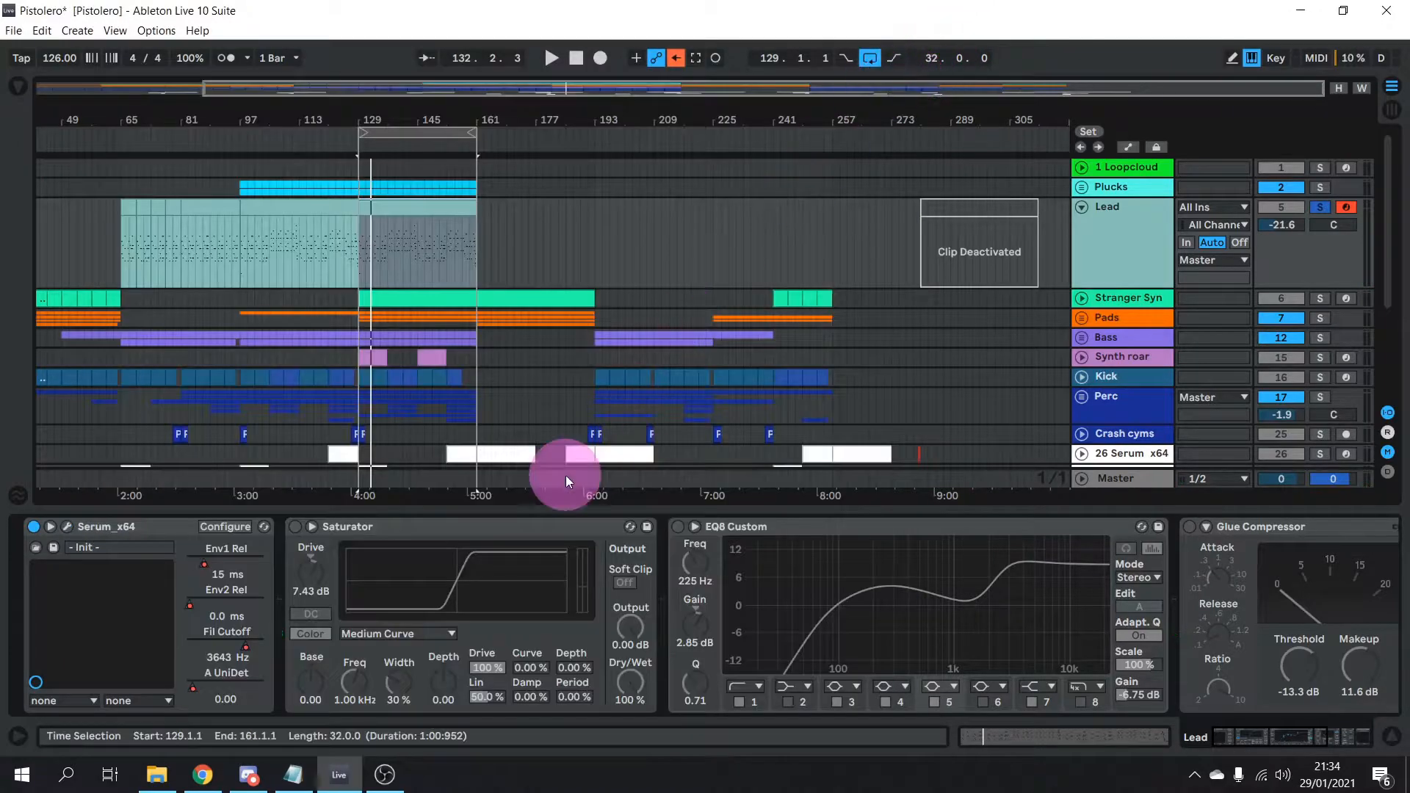
Re-enable the Saturator, play a test note with the A key, then re-enable EQ8 Custom
left_click(295, 526)
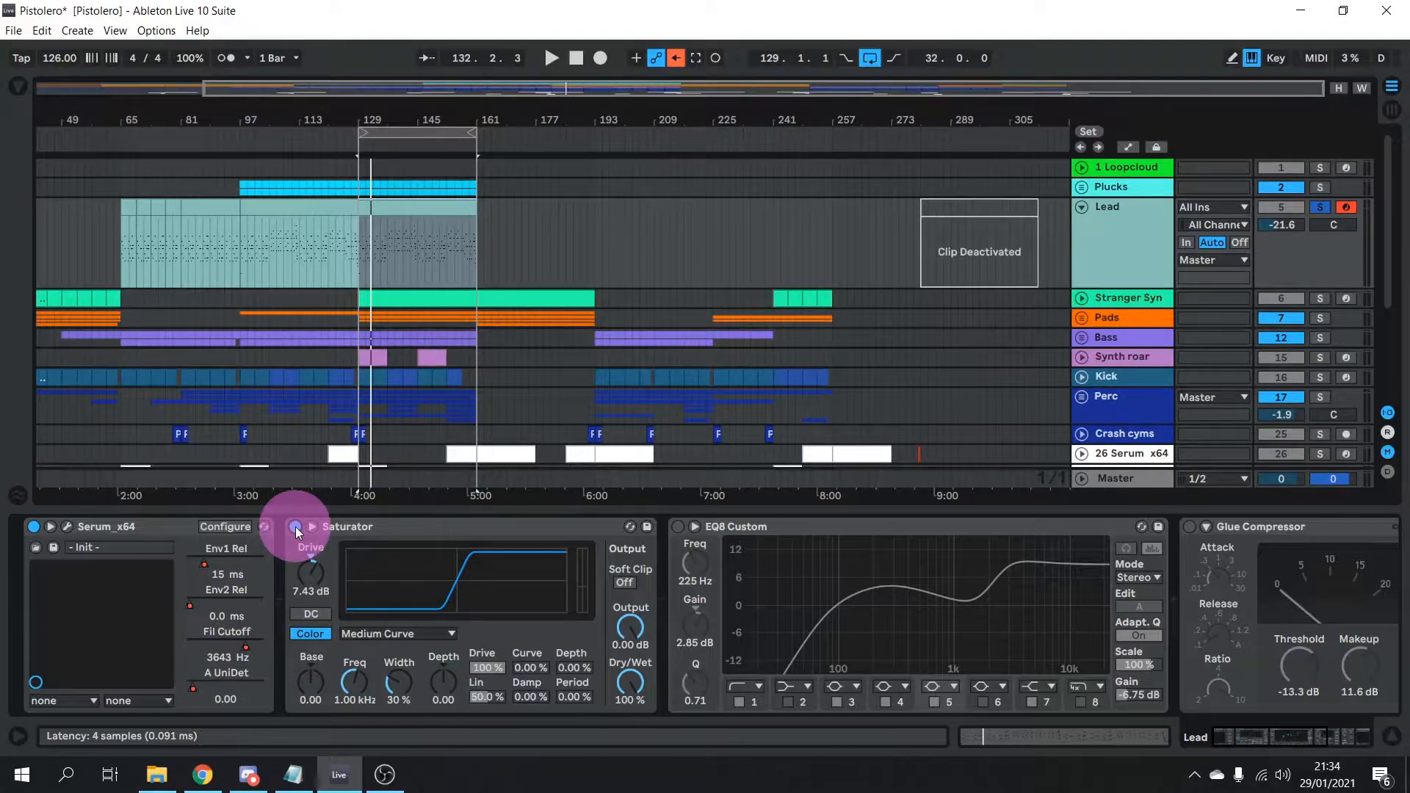
key("a")
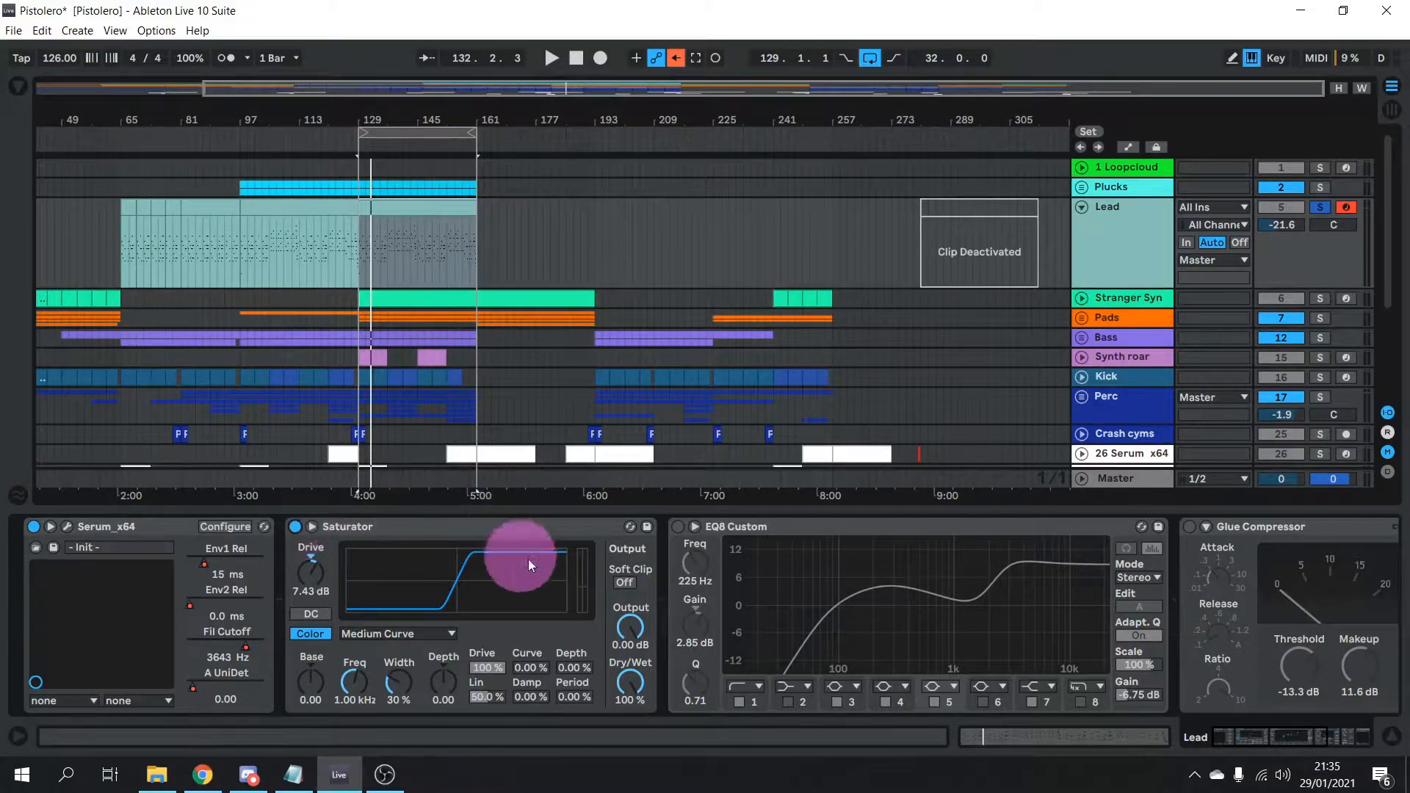
left_click(676, 526)
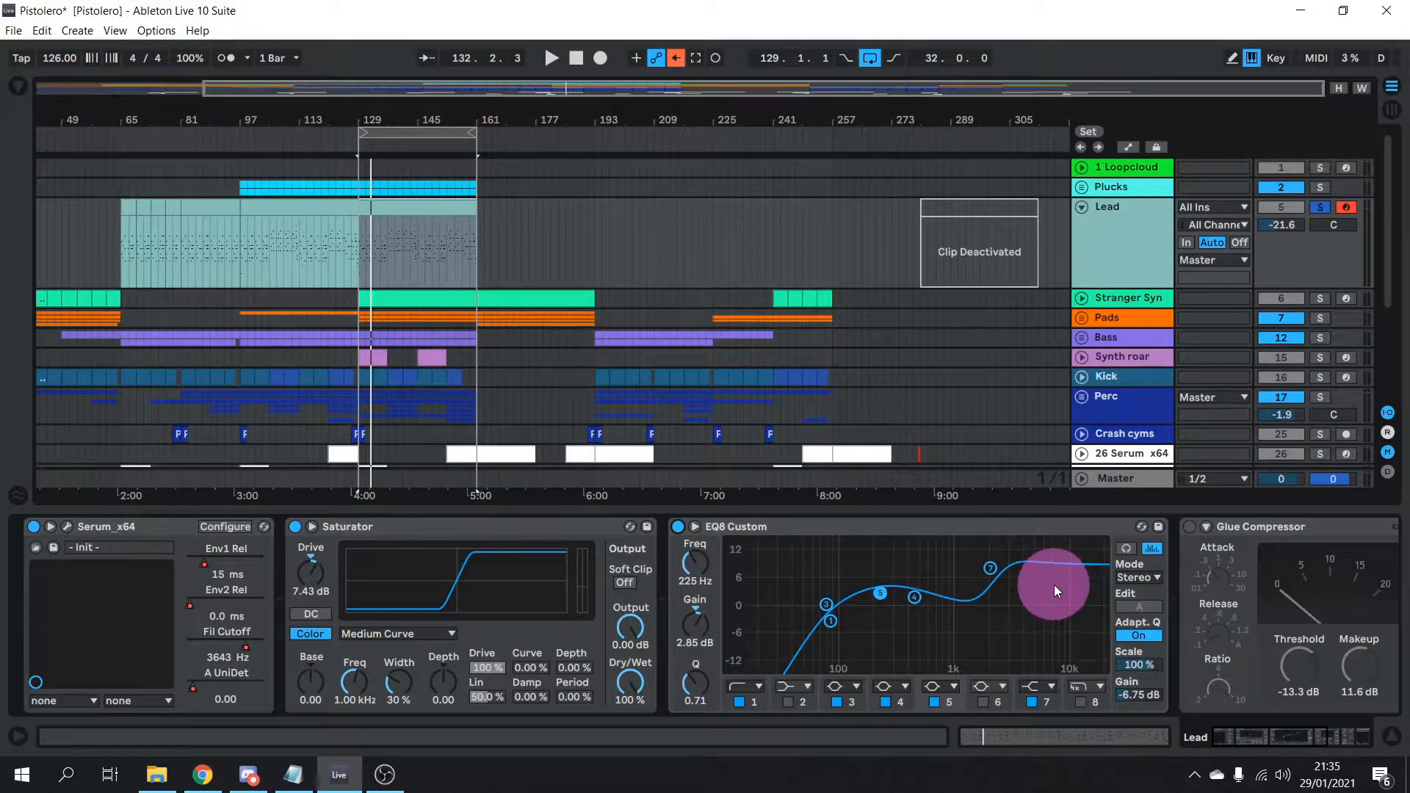
left_click_drag(1273, 740, 1309, 737)
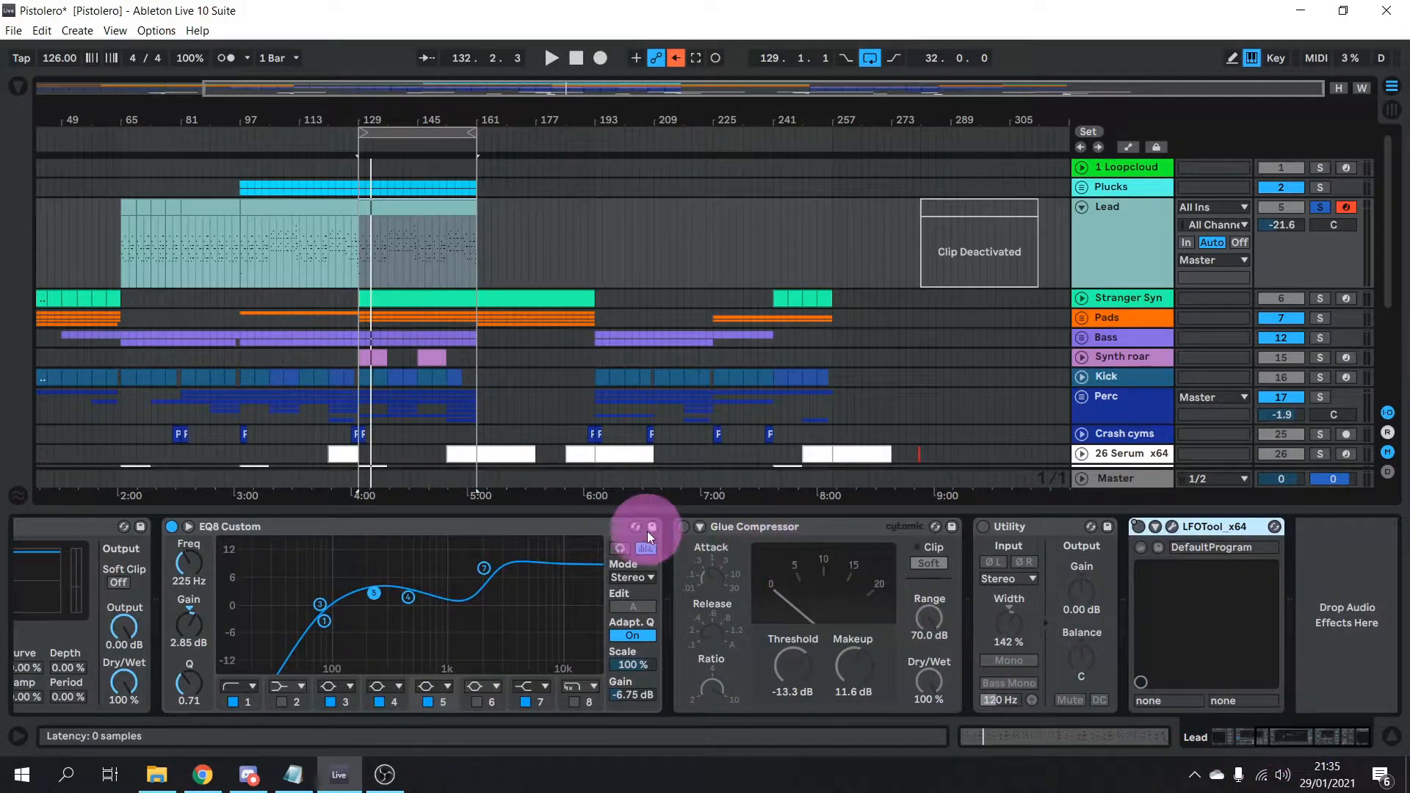
Switch the Glue Compressor and Utility (width 142%) back on and re-enable arrangement automation
left_click(682, 526)
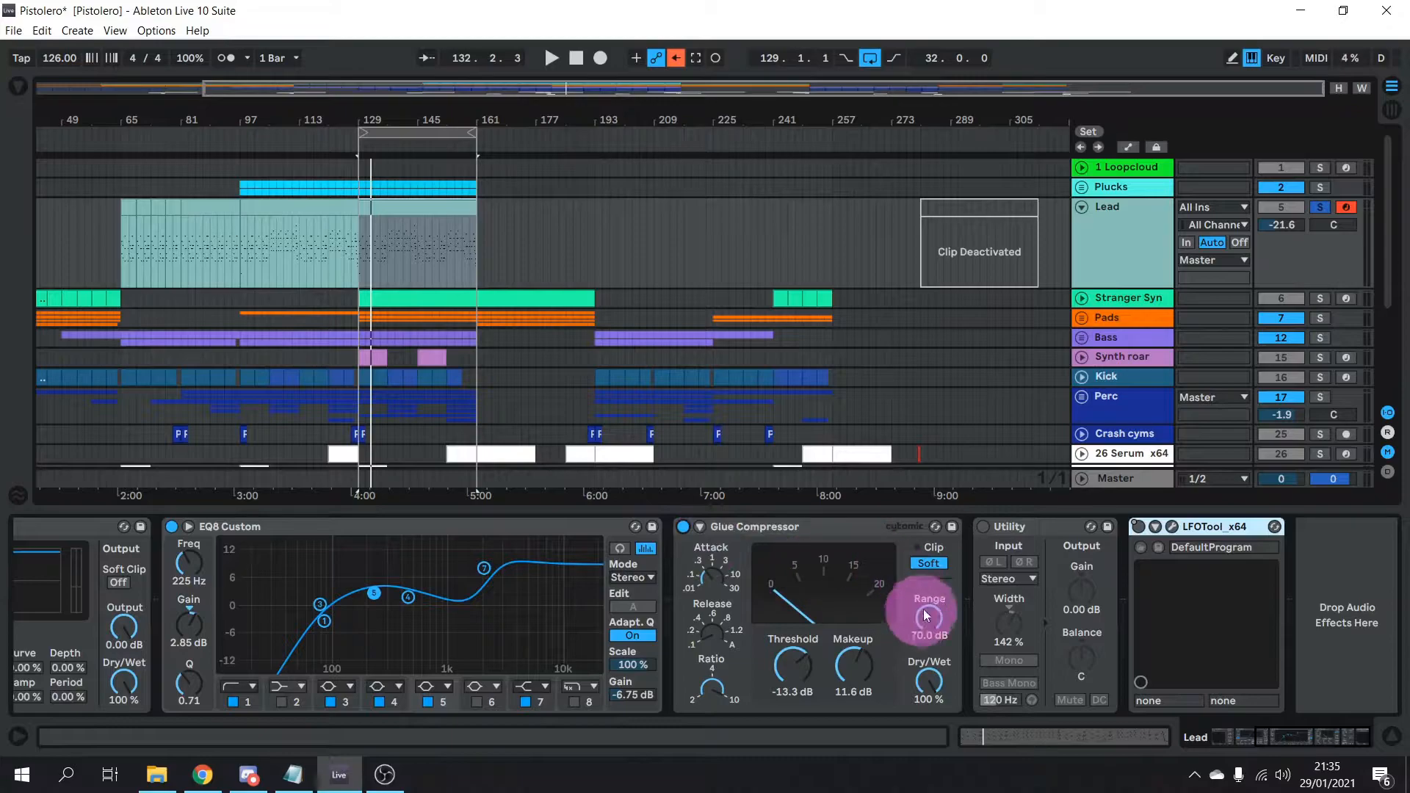
left_click(982, 526)
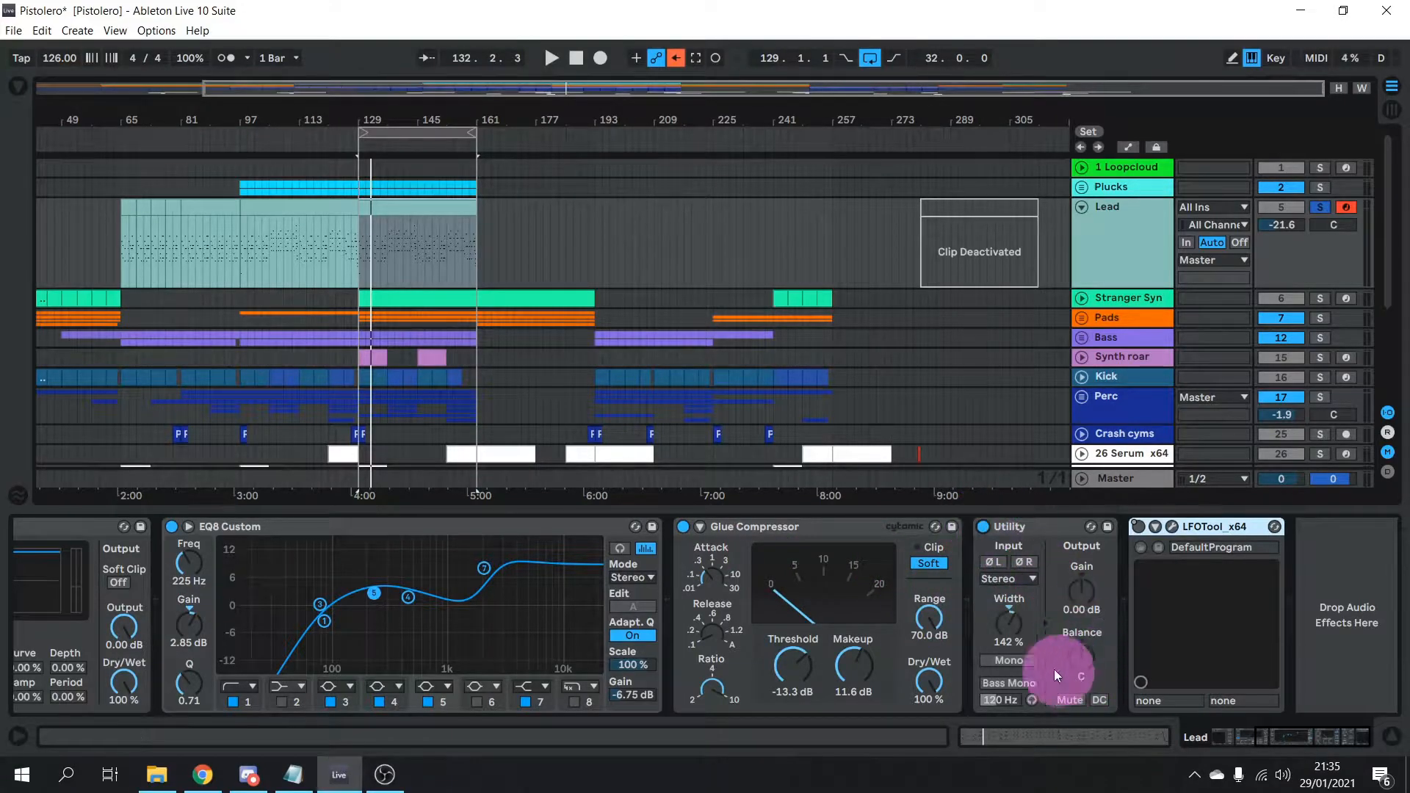
left_click(1014, 631)
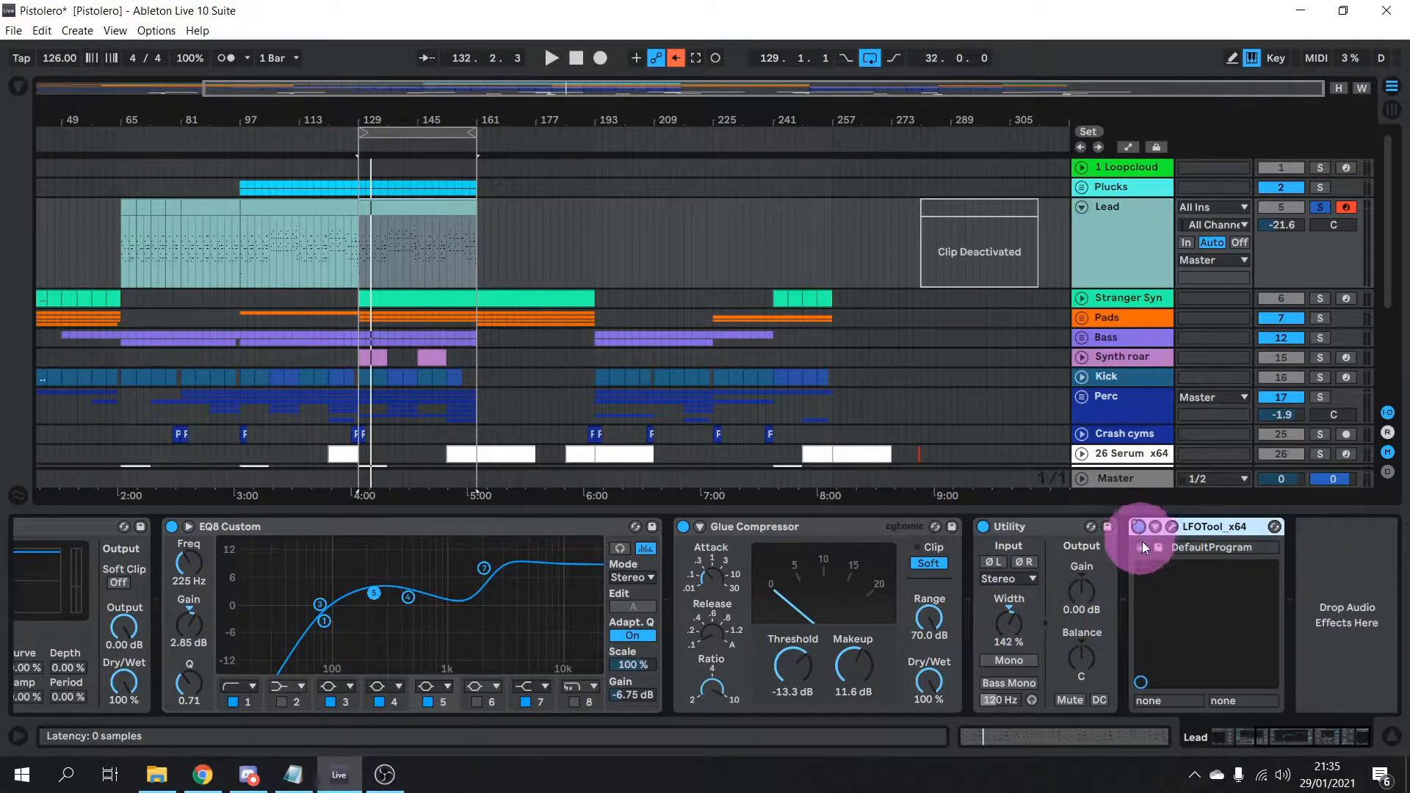
left_click(675, 58)
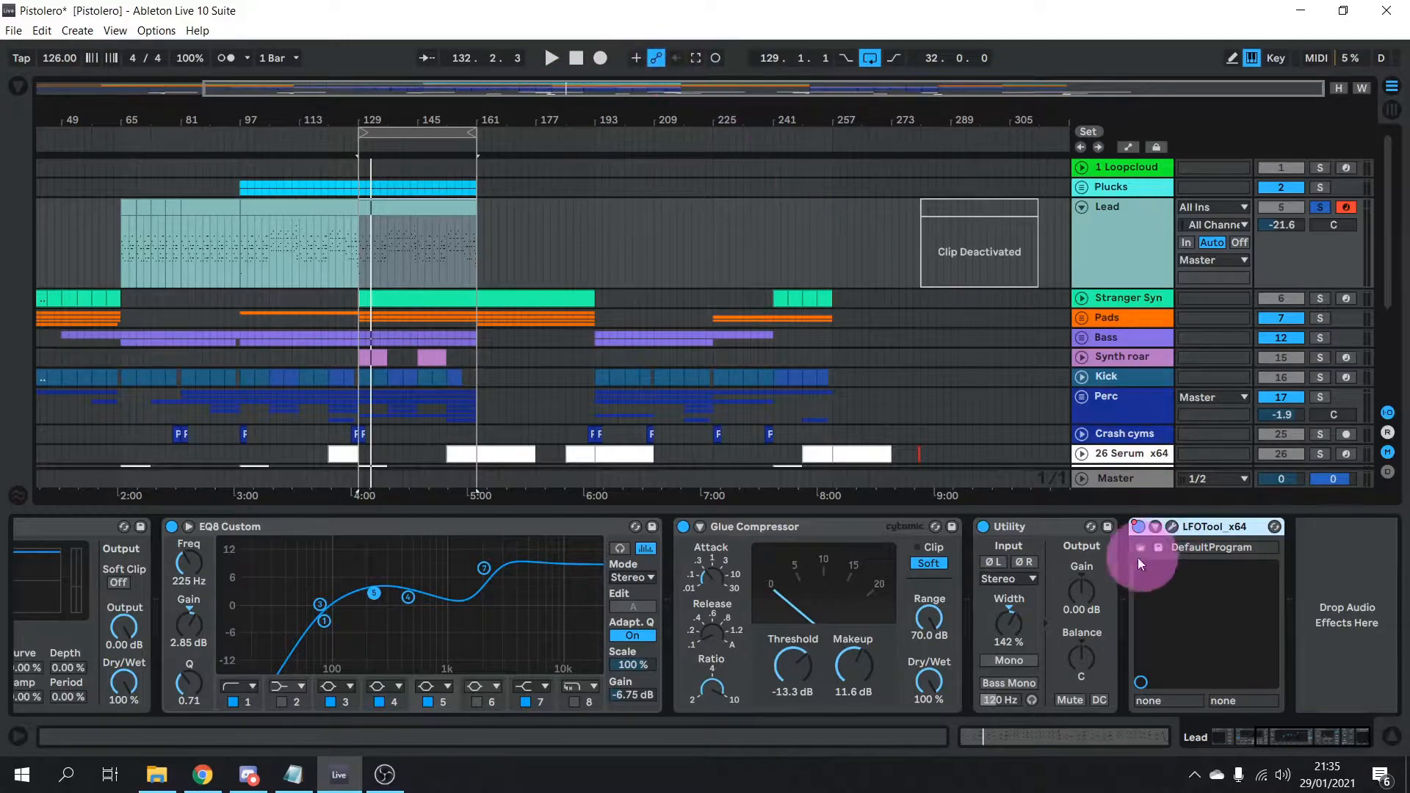
left_click(1170, 527)
left_click(711, 323)
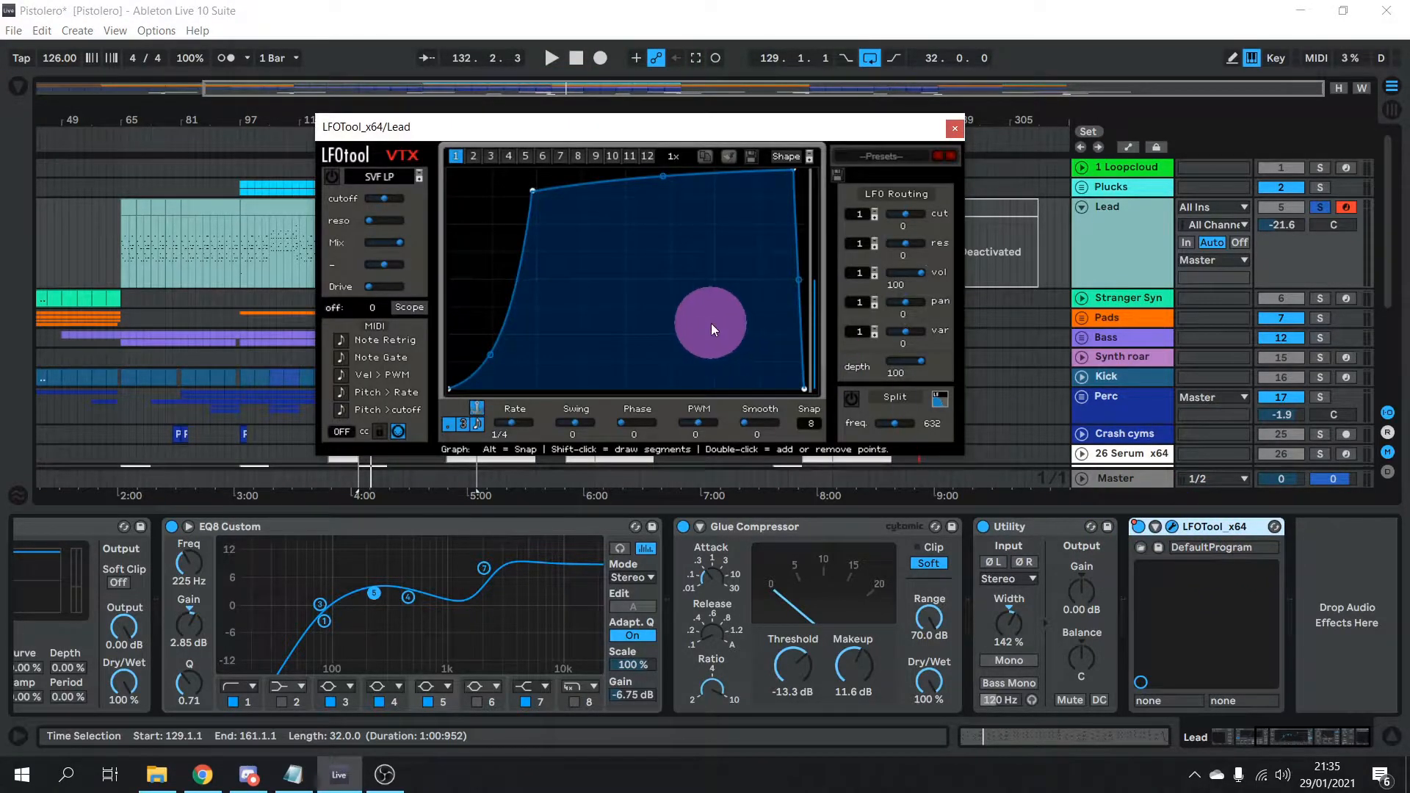
mouse_move(711, 323)
left_mouse_down()
mouse_move(522, 275)
mouse_move(559, 267)
left_mouse_up()
left_click(1201, 597)
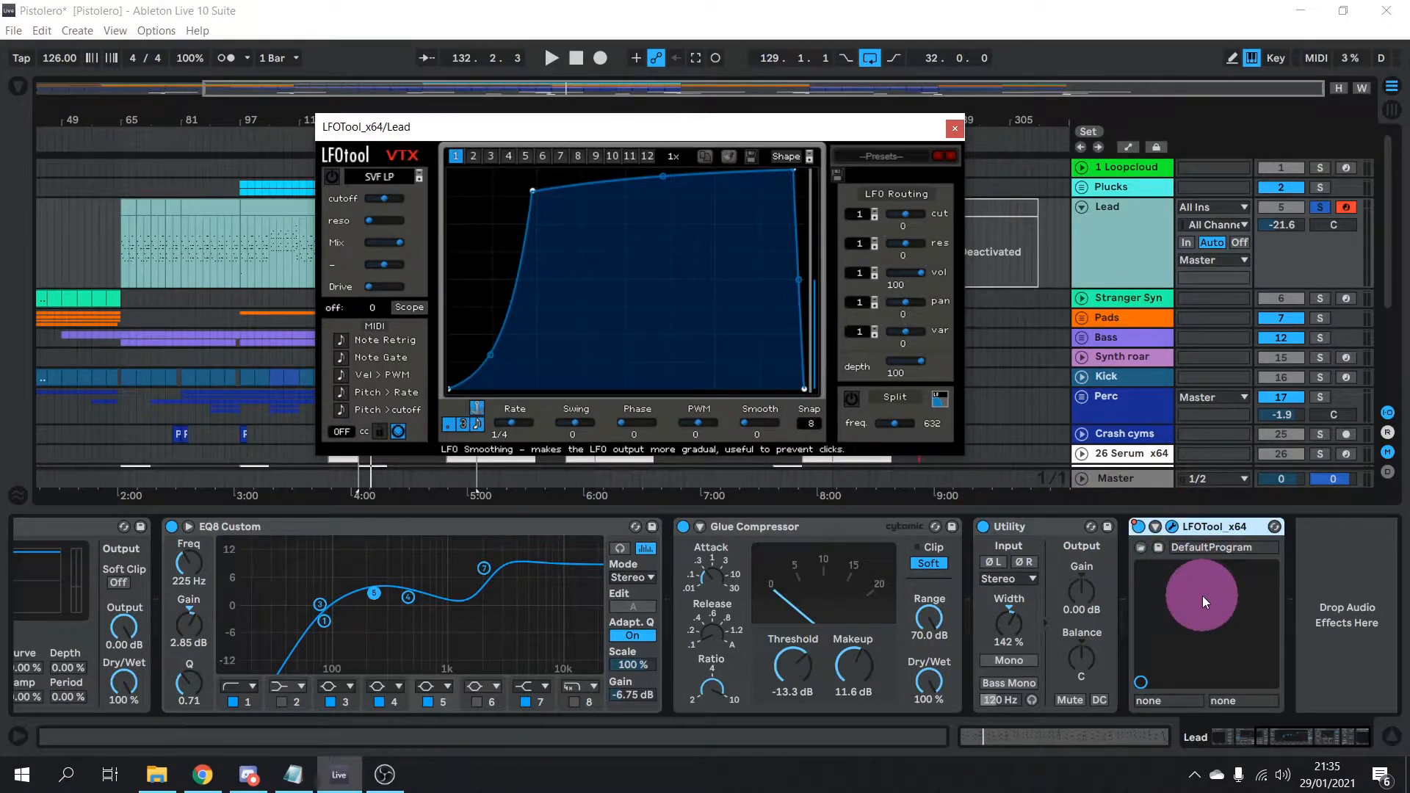
left_click(461, 337)
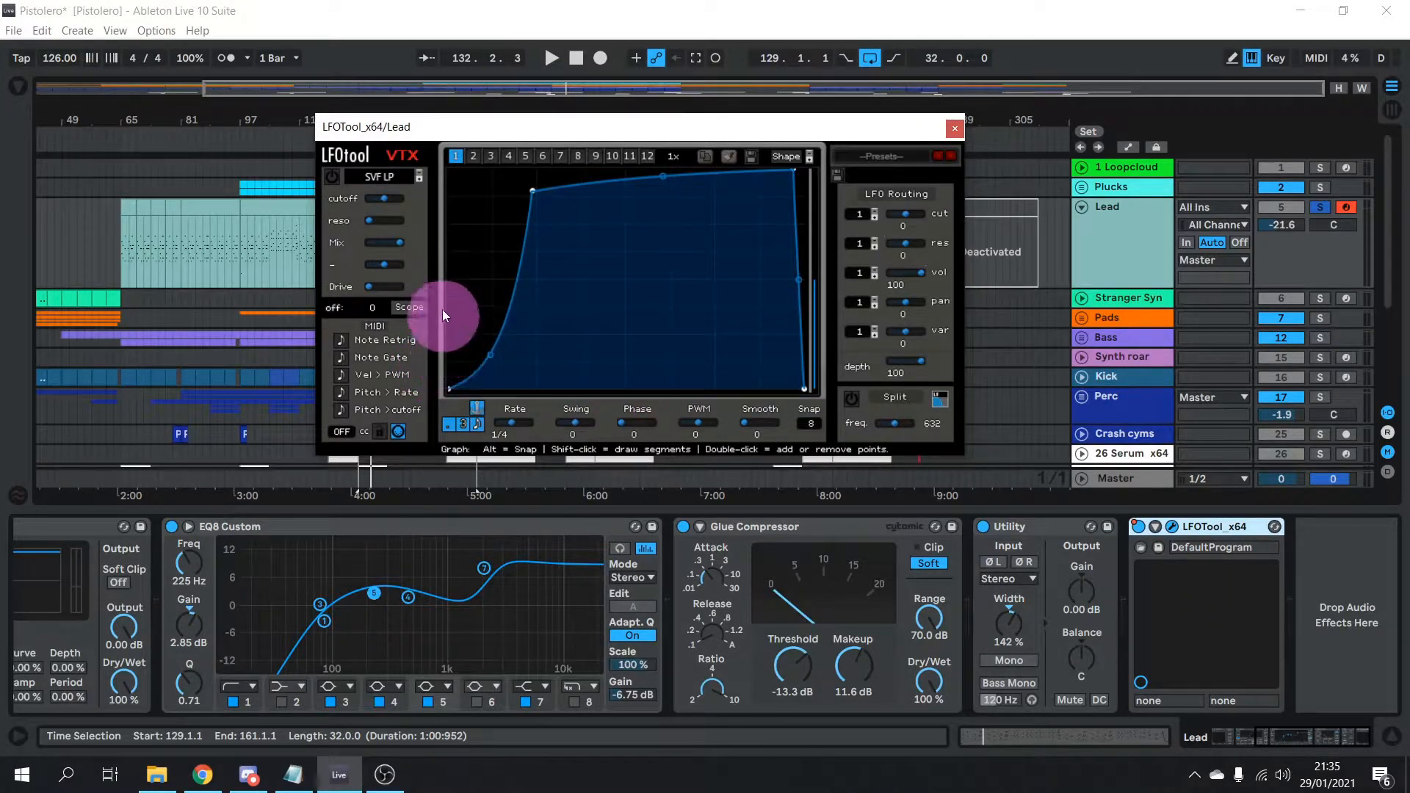
left_click_drag(526, 174, 515, 224)
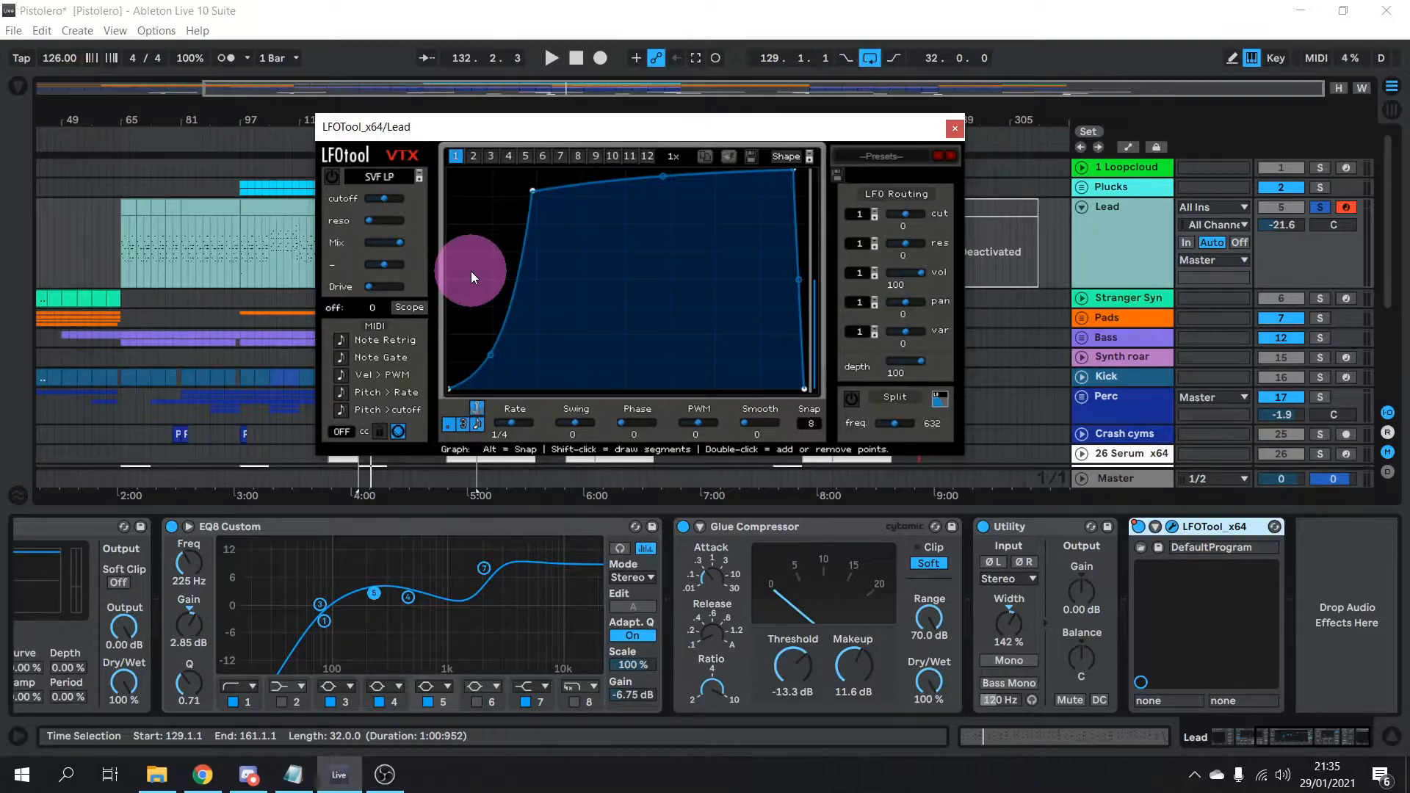
left_click(955, 131)
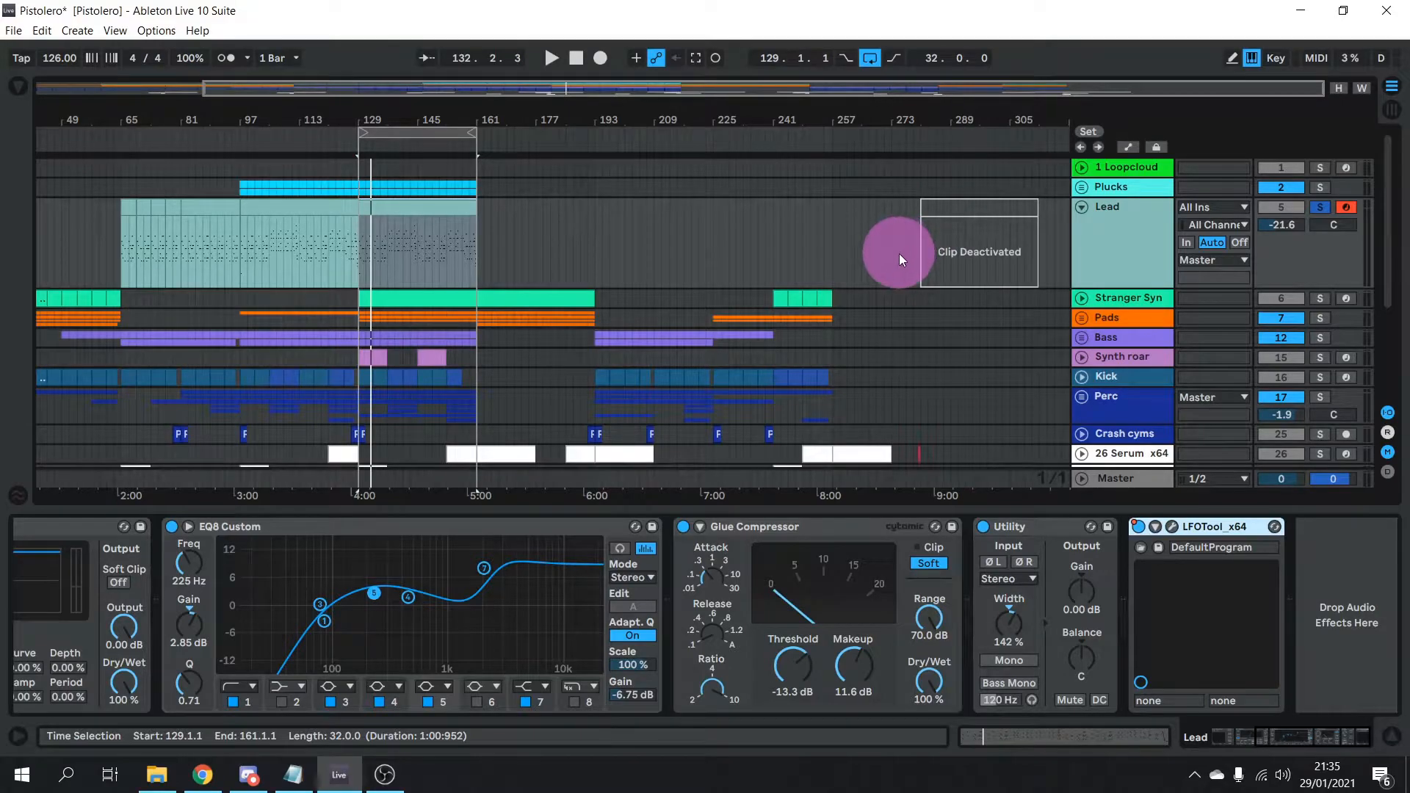
Collapse and re-expand the Lead track, then display its Serum_x64 A UniDet automation envelope
left_click(1083, 208)
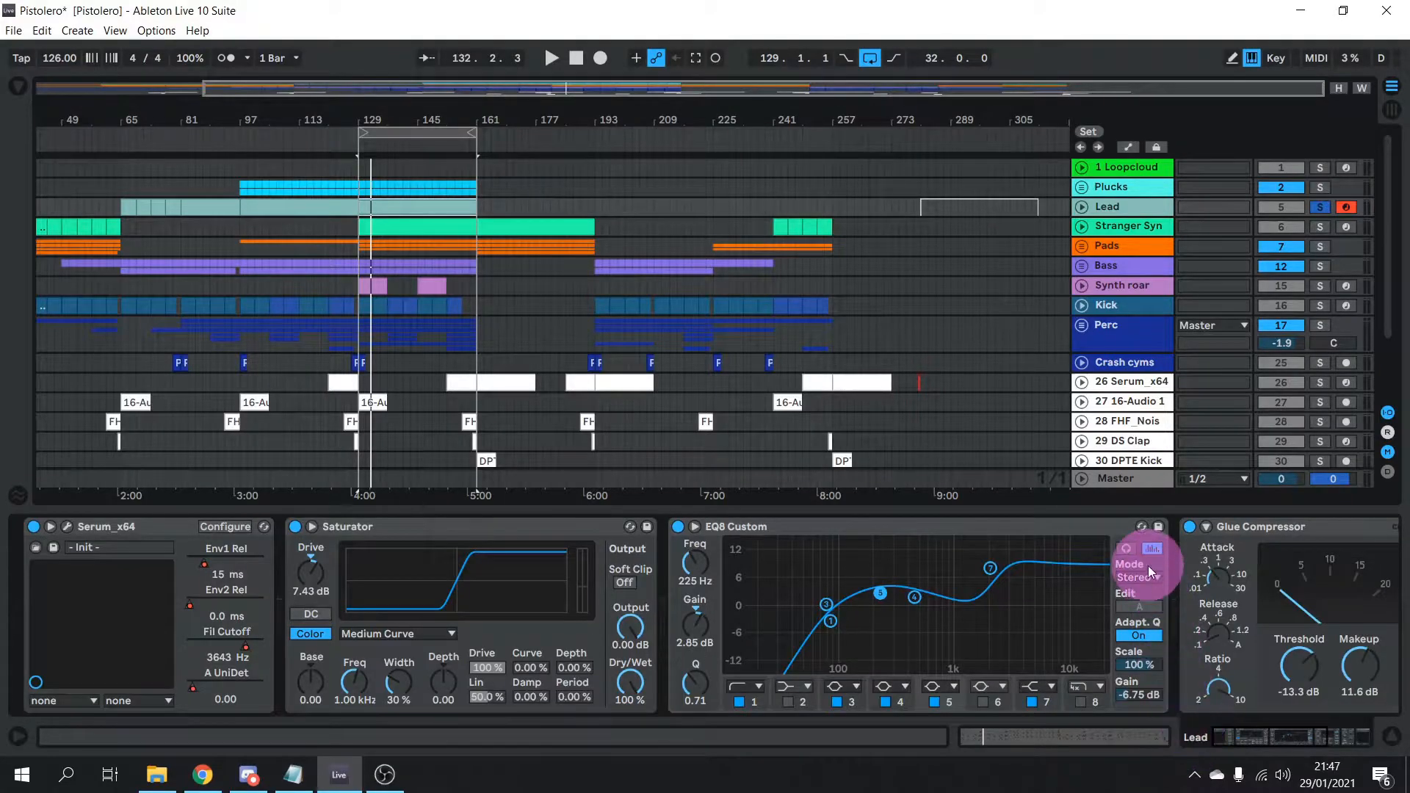
left_click(1080, 207)
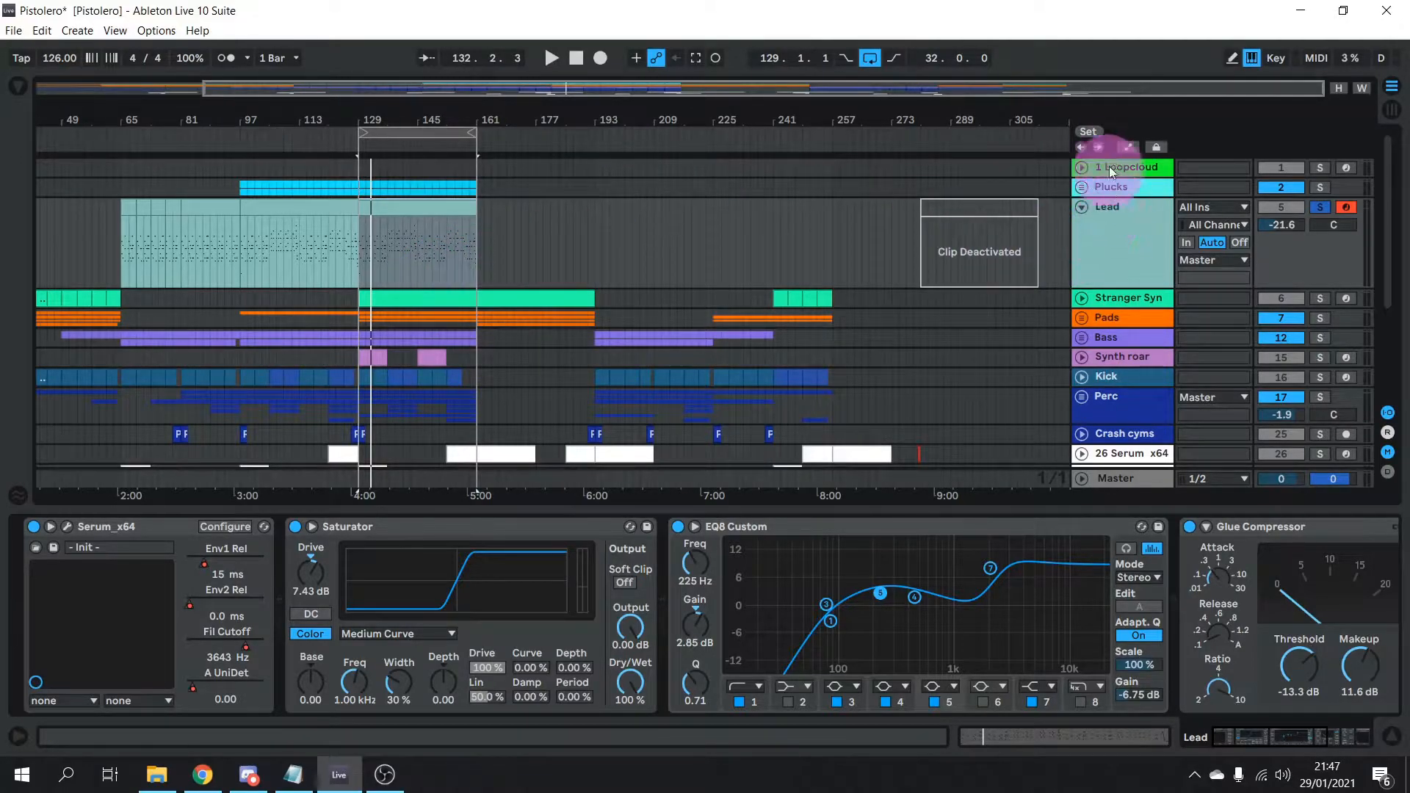
left_click(1128, 148)
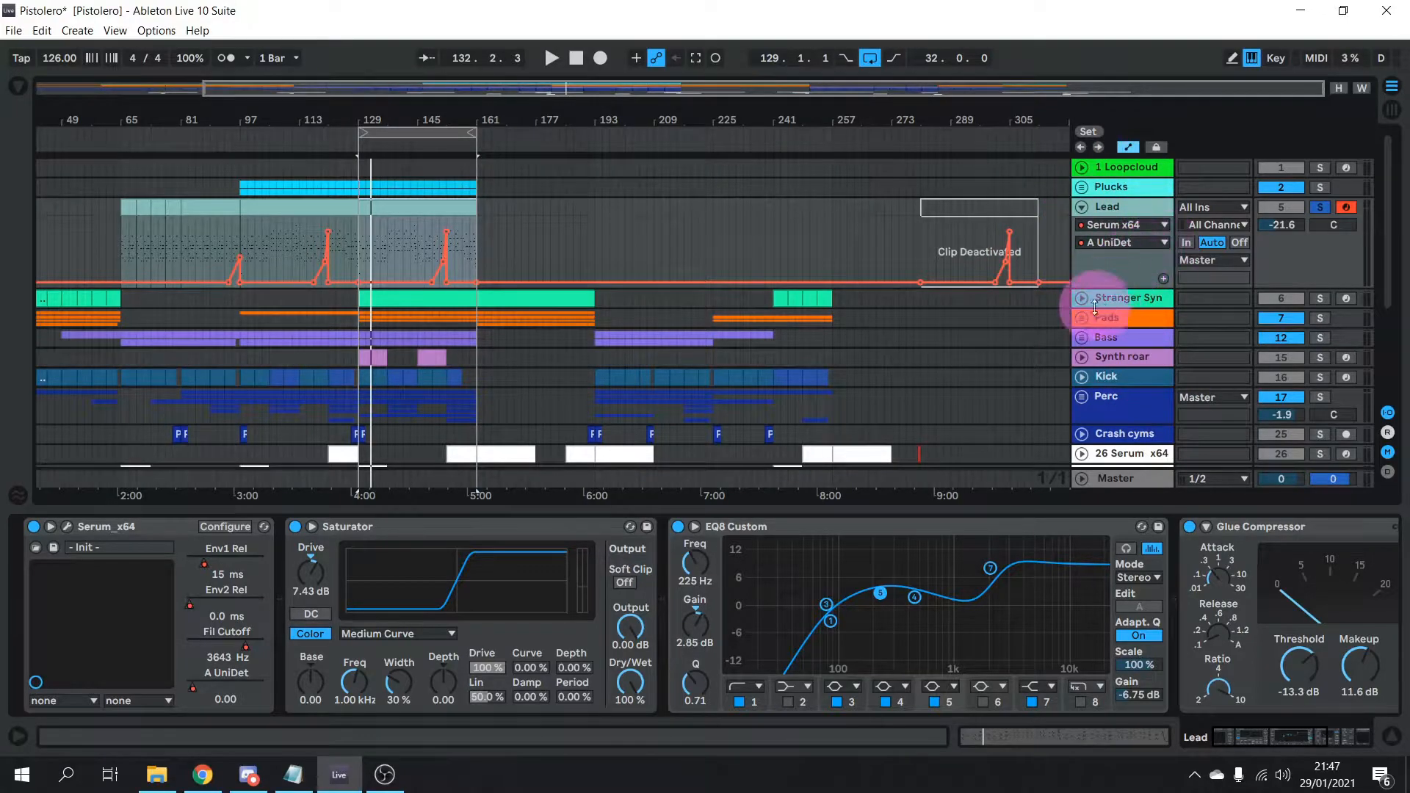
Dismiss Serum's automation parameter list unchanged and show the Lead's Serum plugin window
left_click(1122, 242)
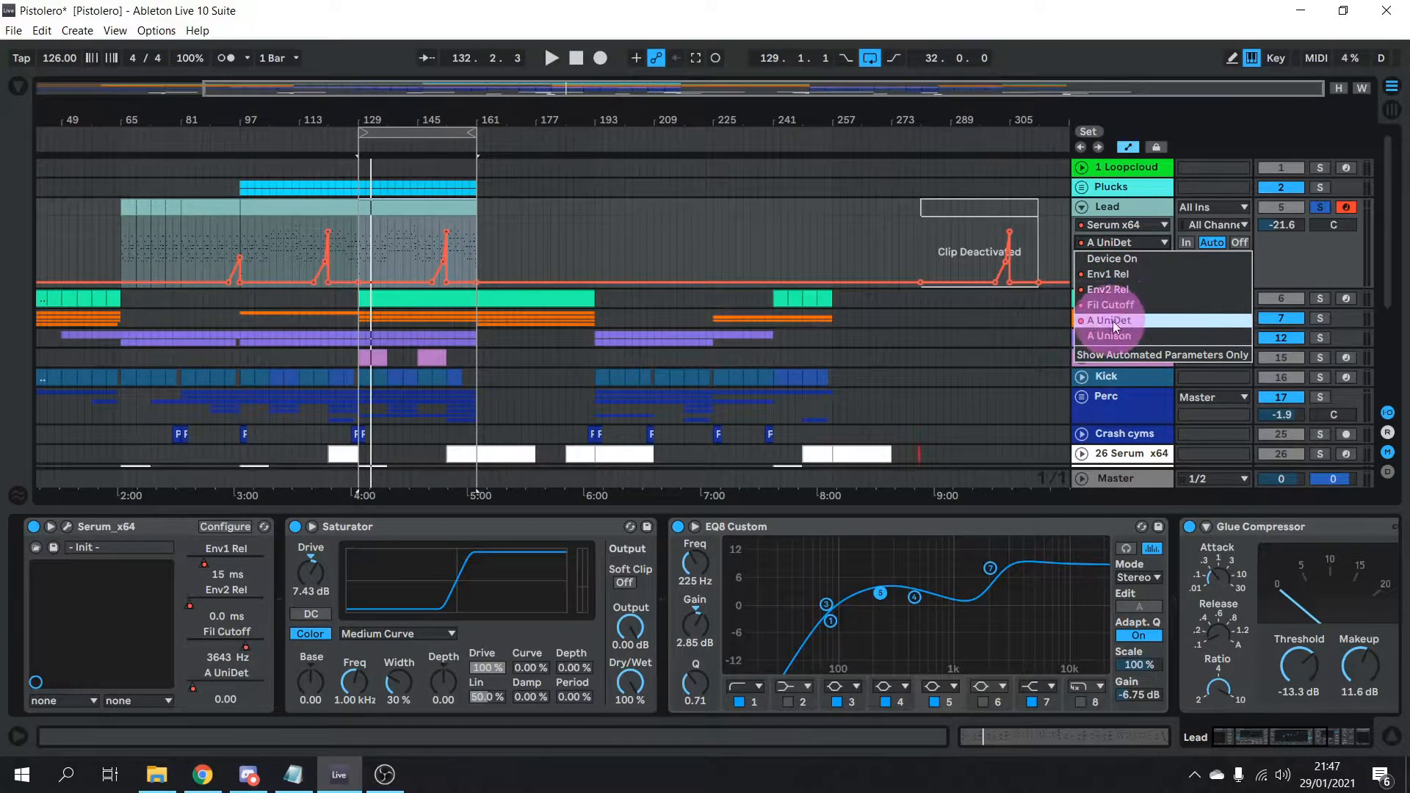
left_click(1131, 208)
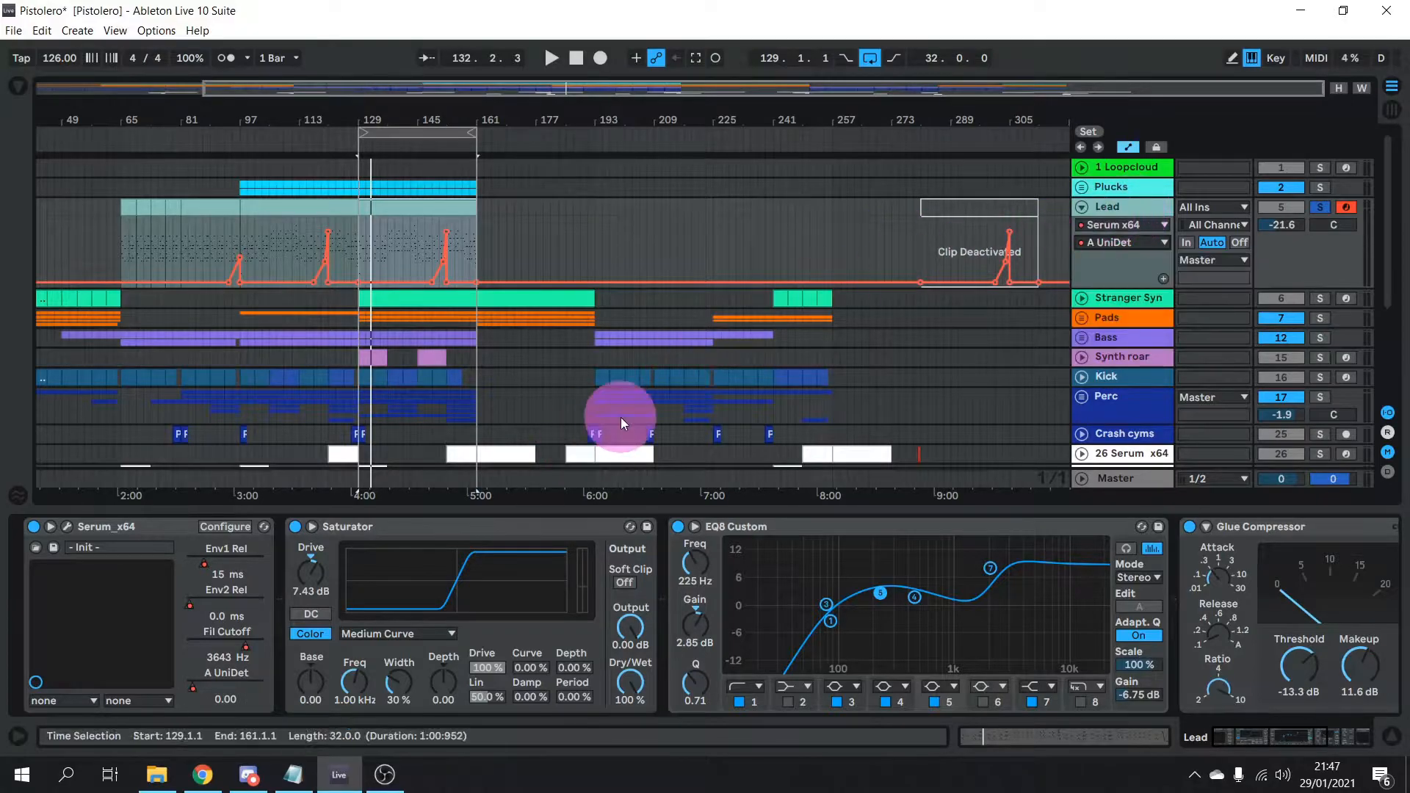
left_click(69, 528)
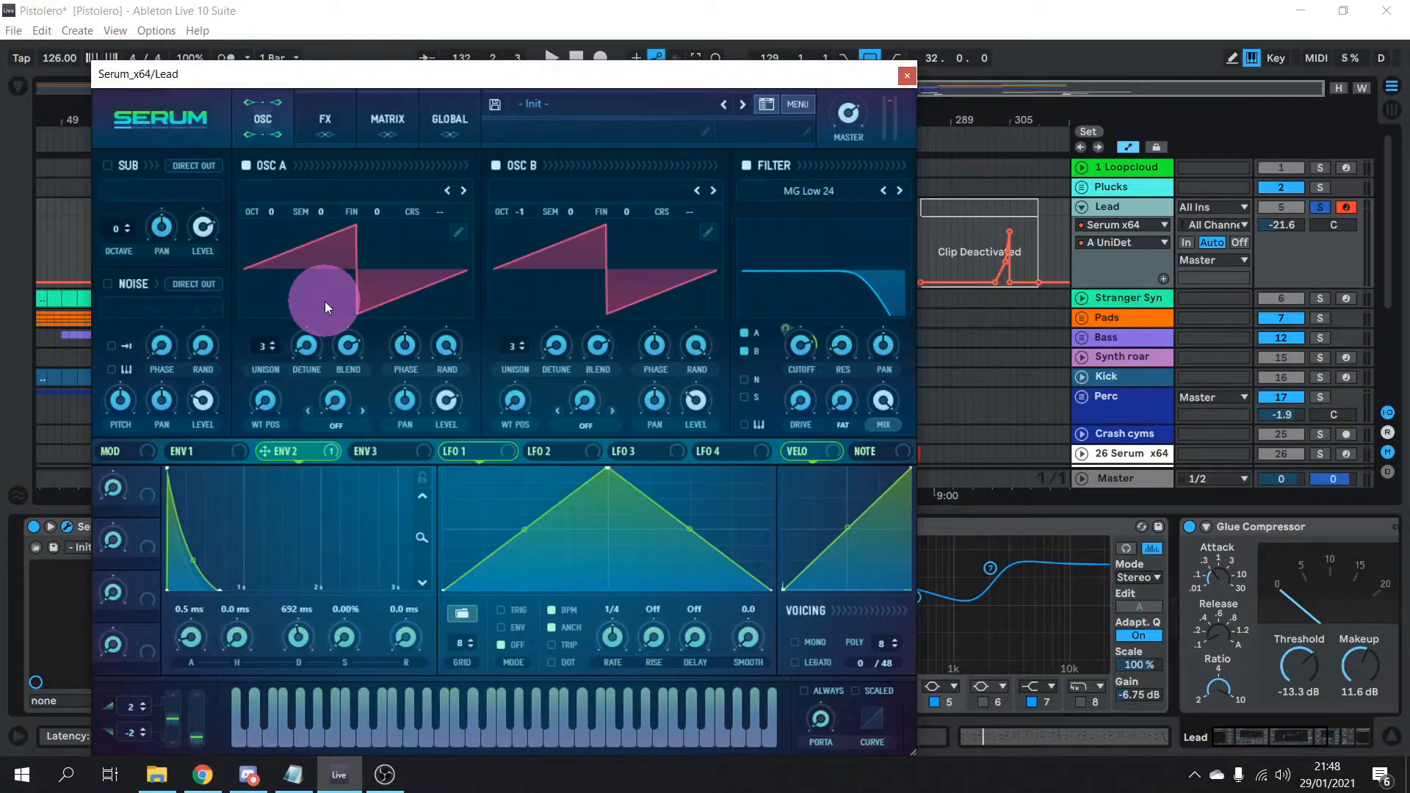
Raise one of the Lead's A UniDet automation peaks to 0.79
left_click(908, 74)
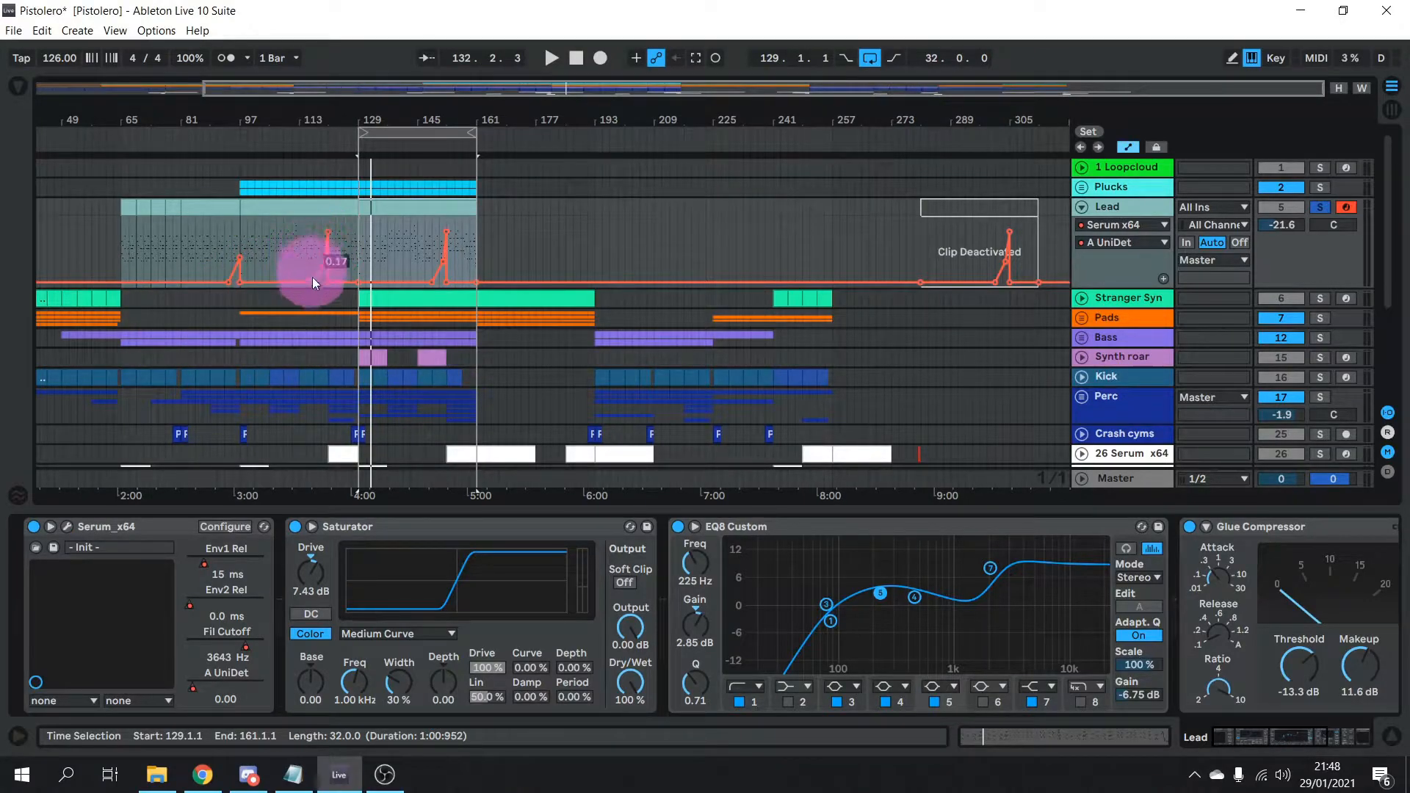
left_click_drag(307, 283, 319, 271)
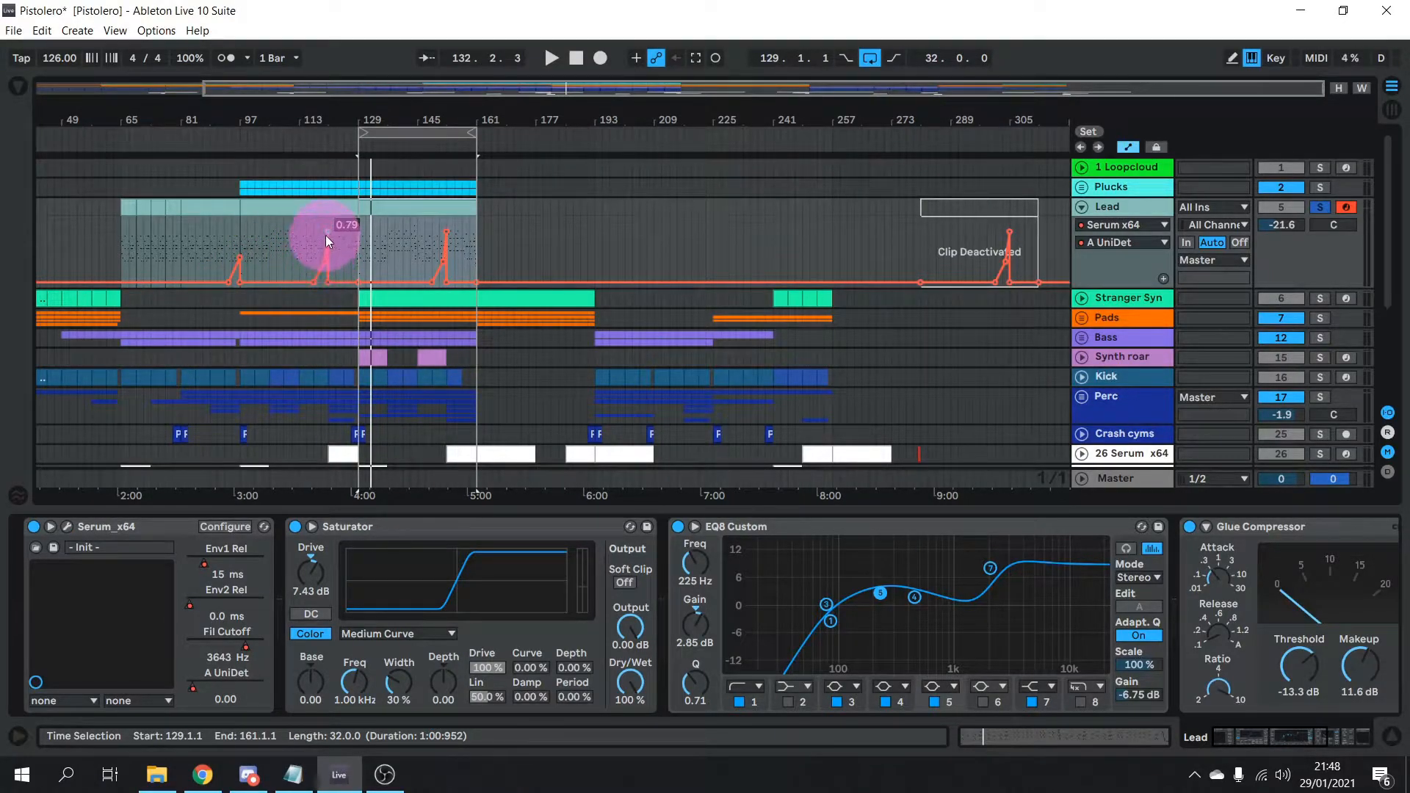
left_click_drag(329, 224, 329, 223)
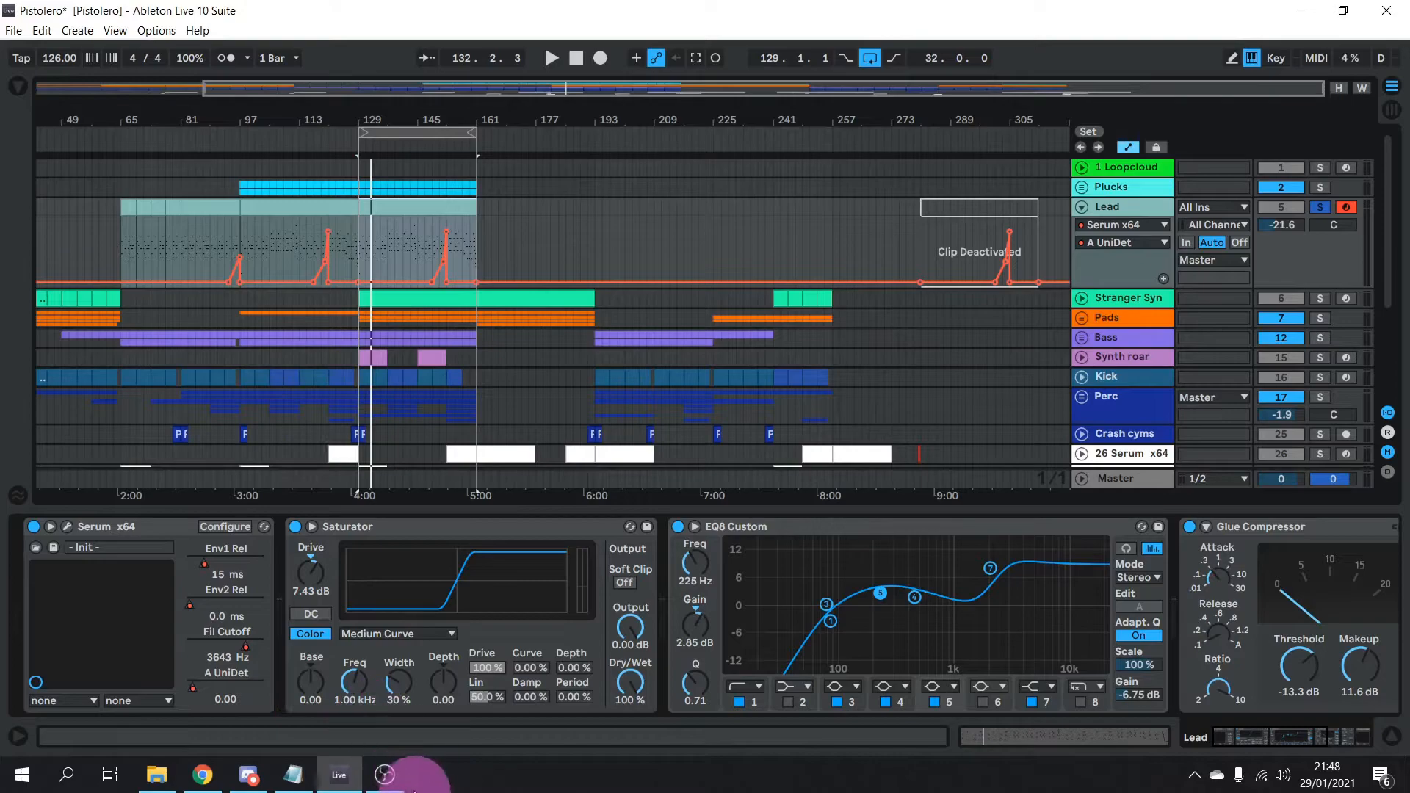
left_click(67, 526)
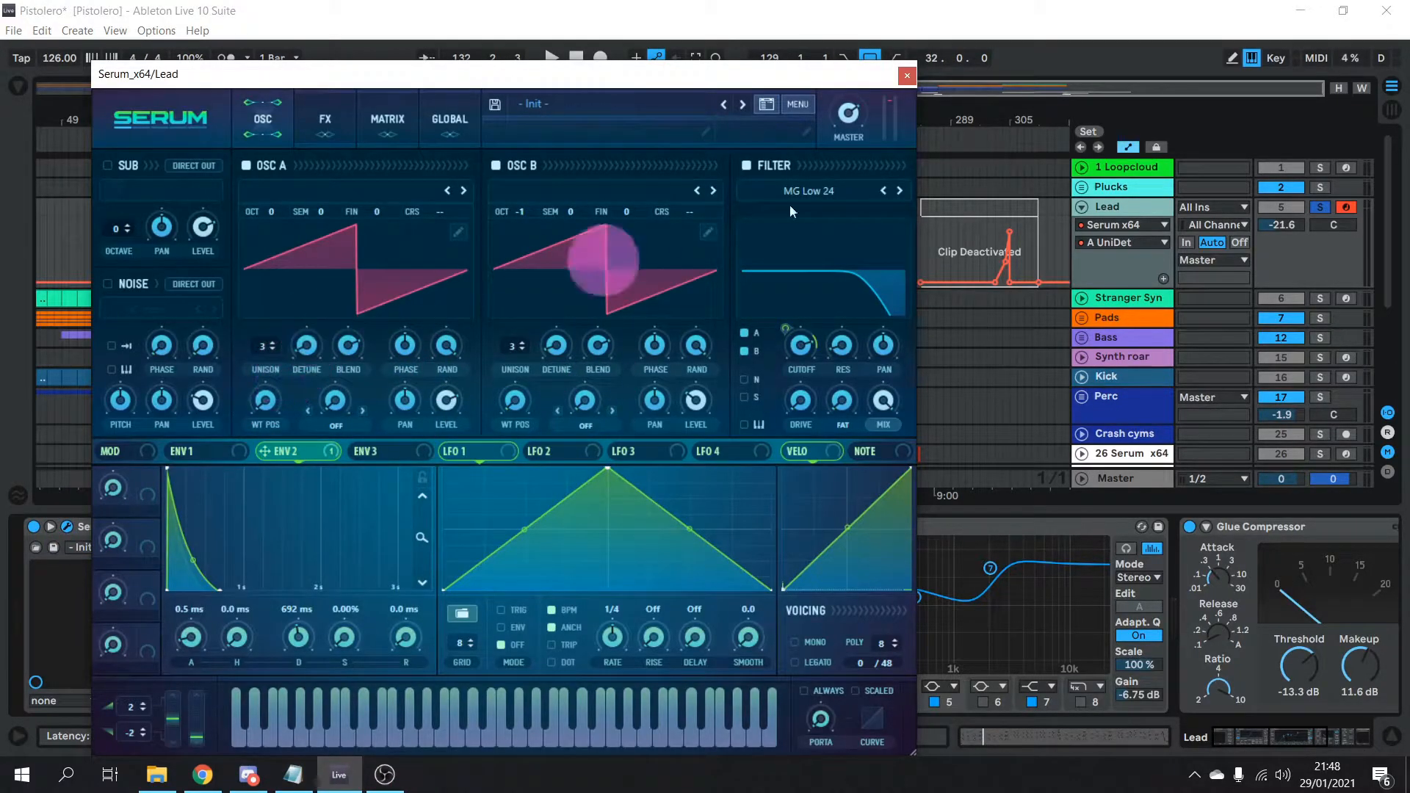
left_click(907, 76)
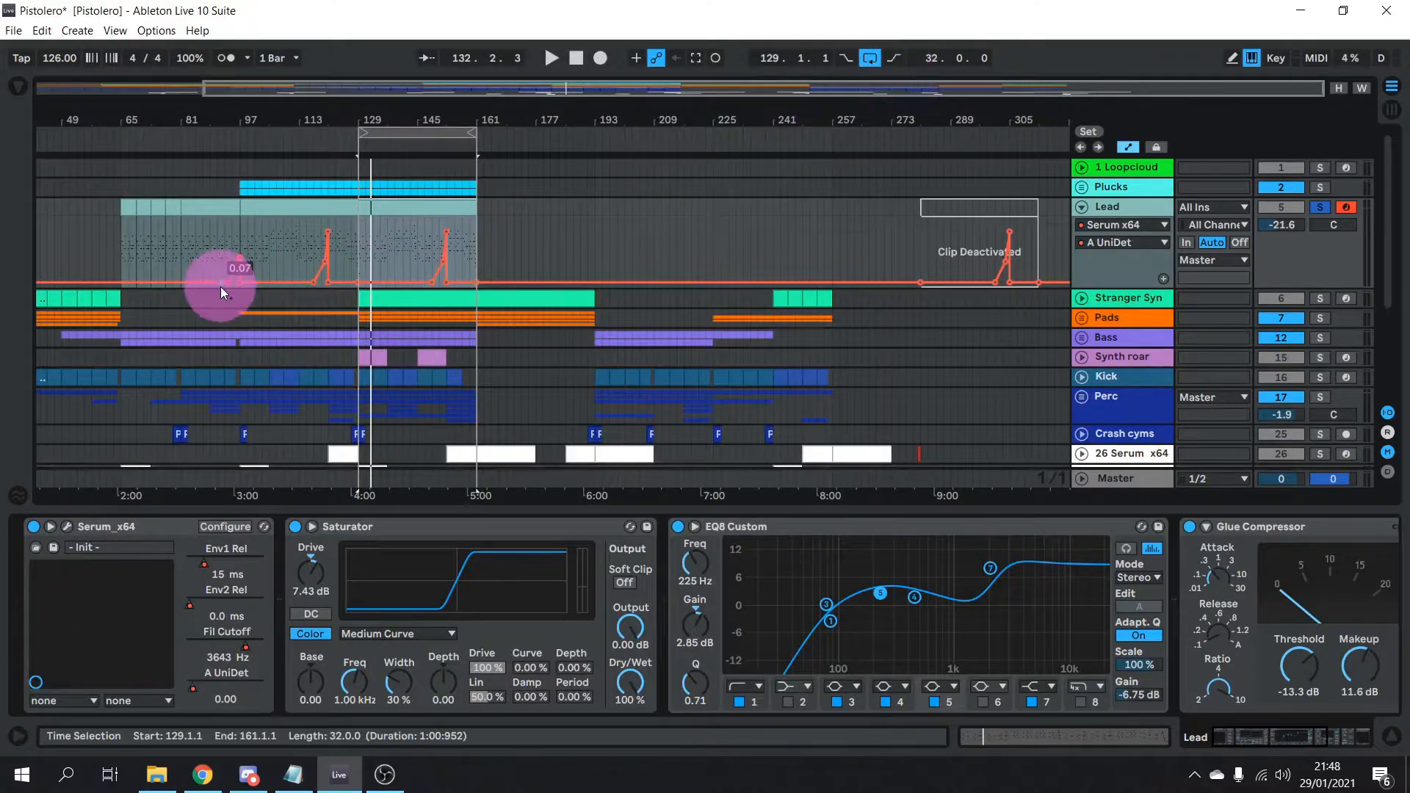
Play the Lead from bar 116 and stop around bar 121
left_click(311, 254)
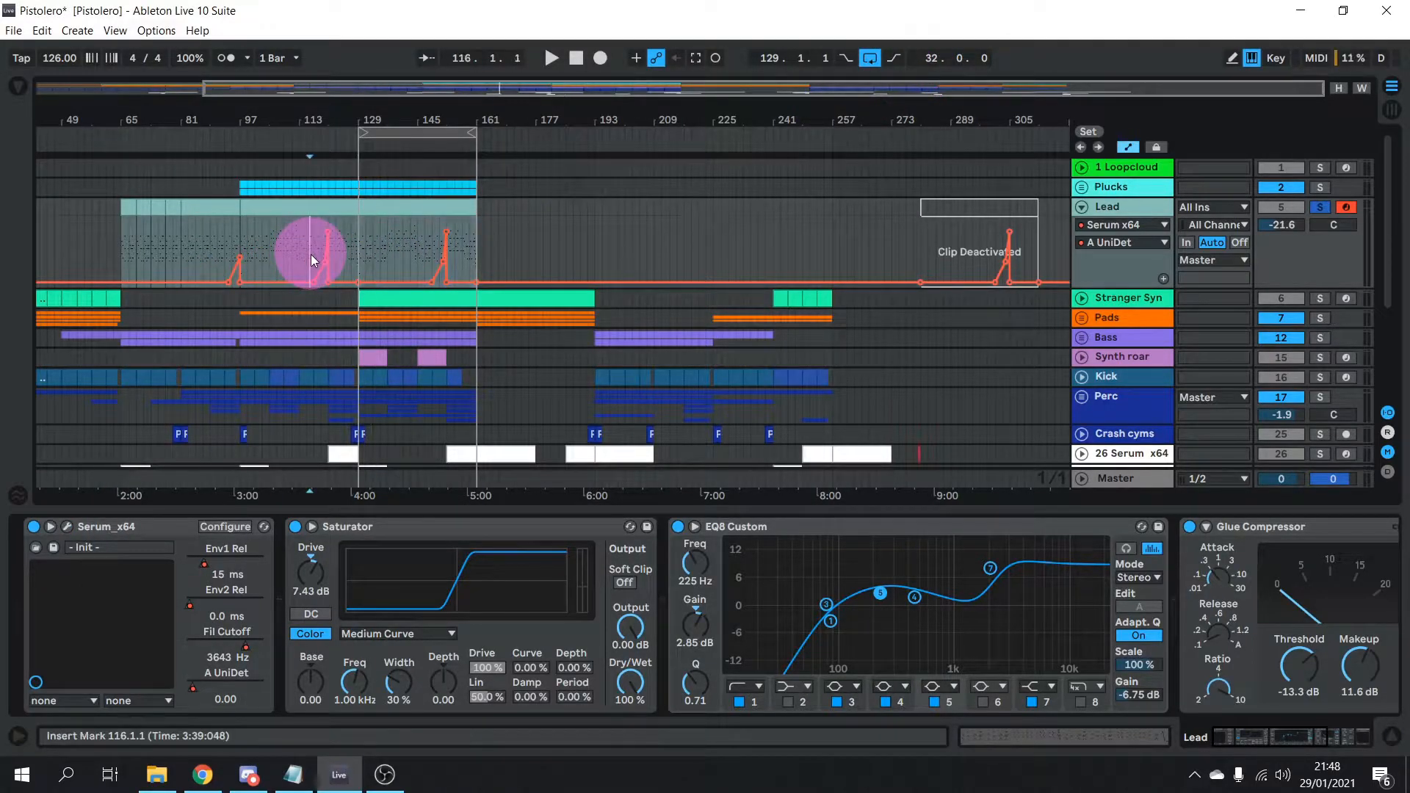
key("space")
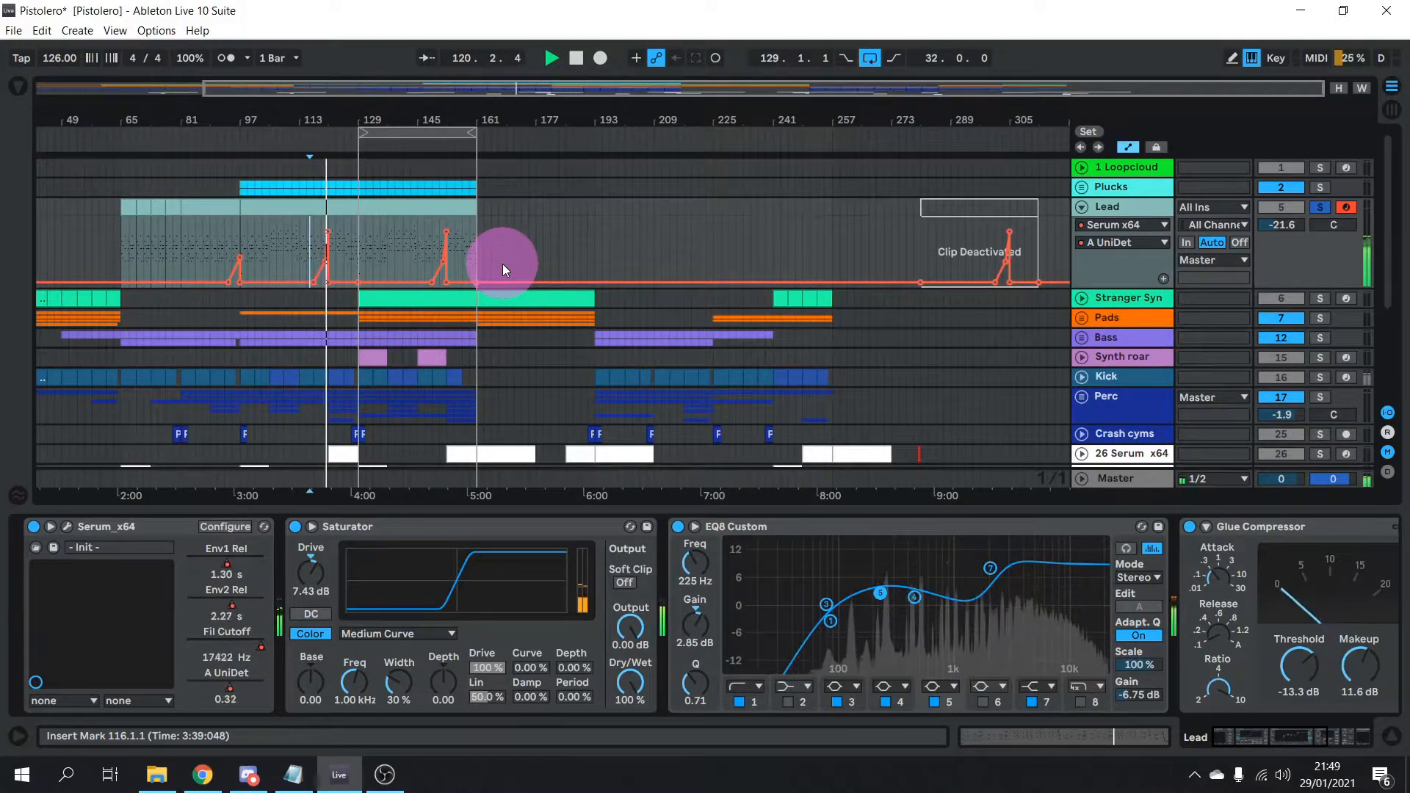
key("space")
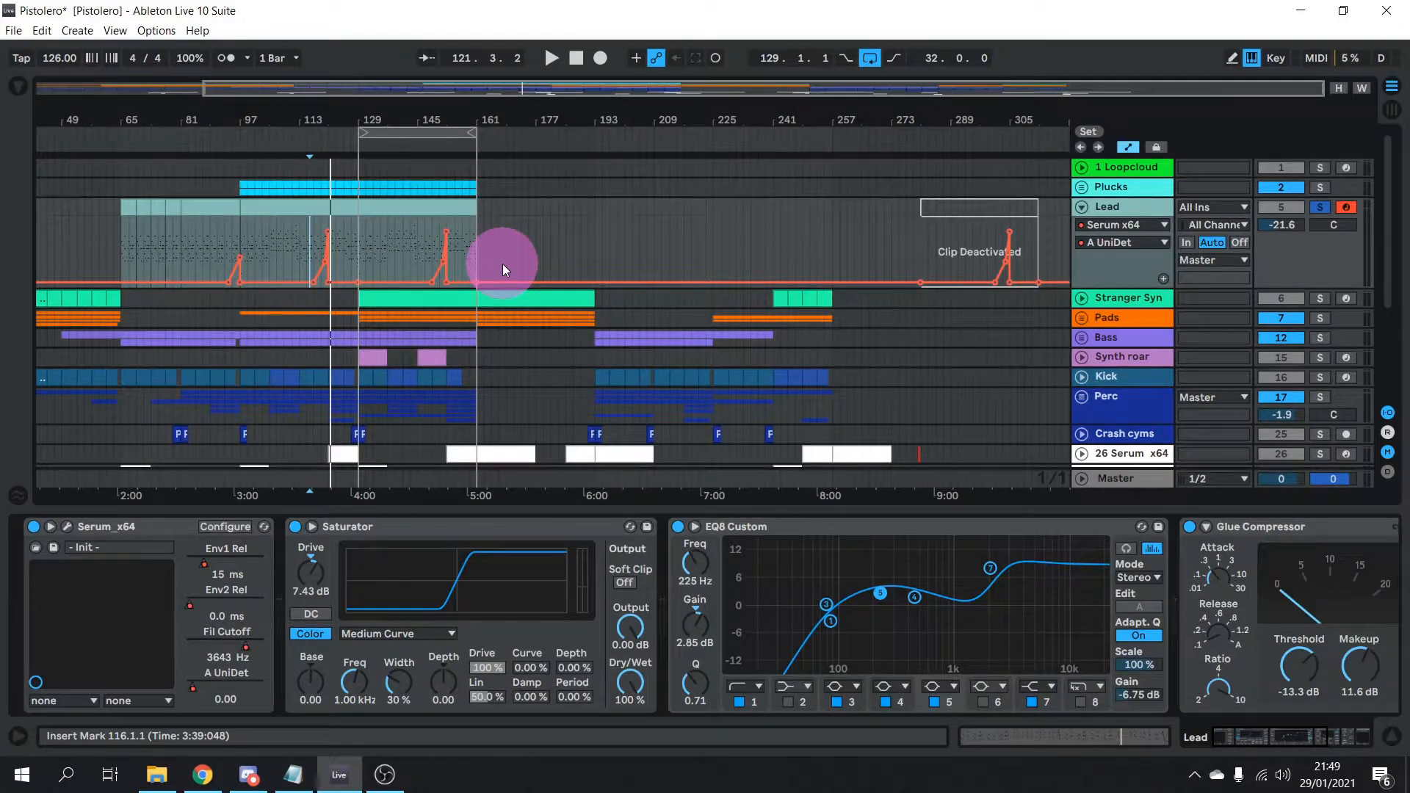
Fold the Lead, unfold Plucks, check 3 Spire-1.1's synth, and solo the Plucks group
left_click(1129, 147)
left_click(1083, 208)
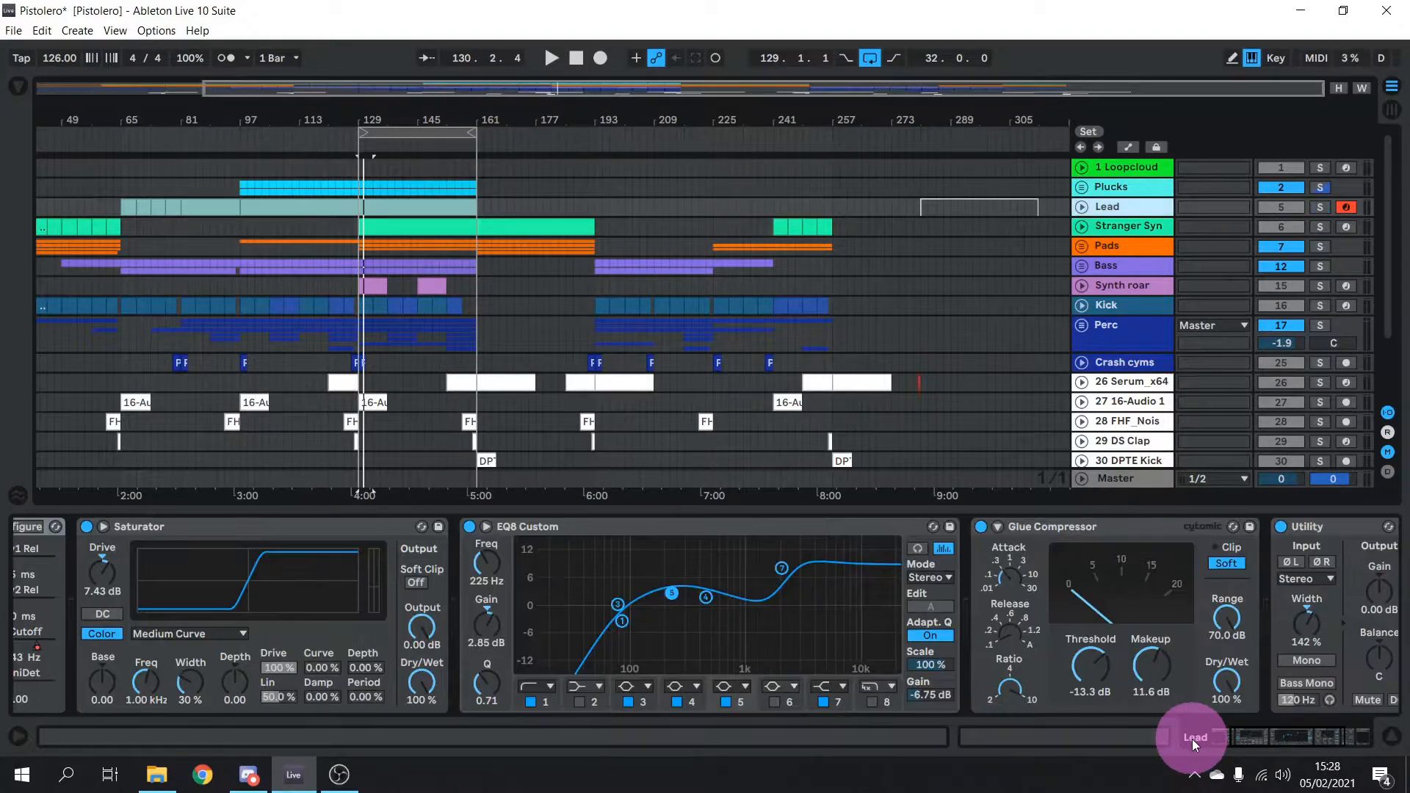
left_click(1081, 187)
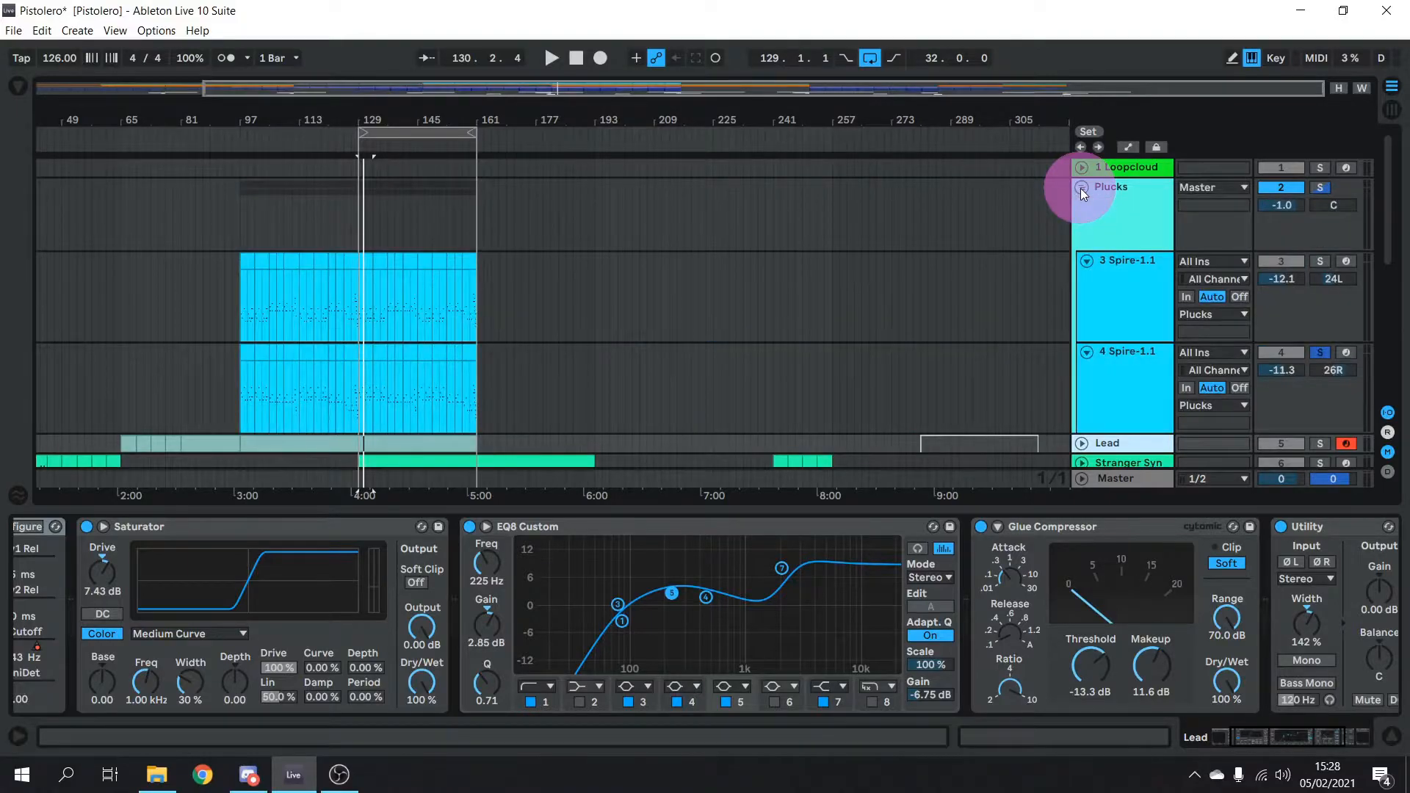
left_click(1121, 312)
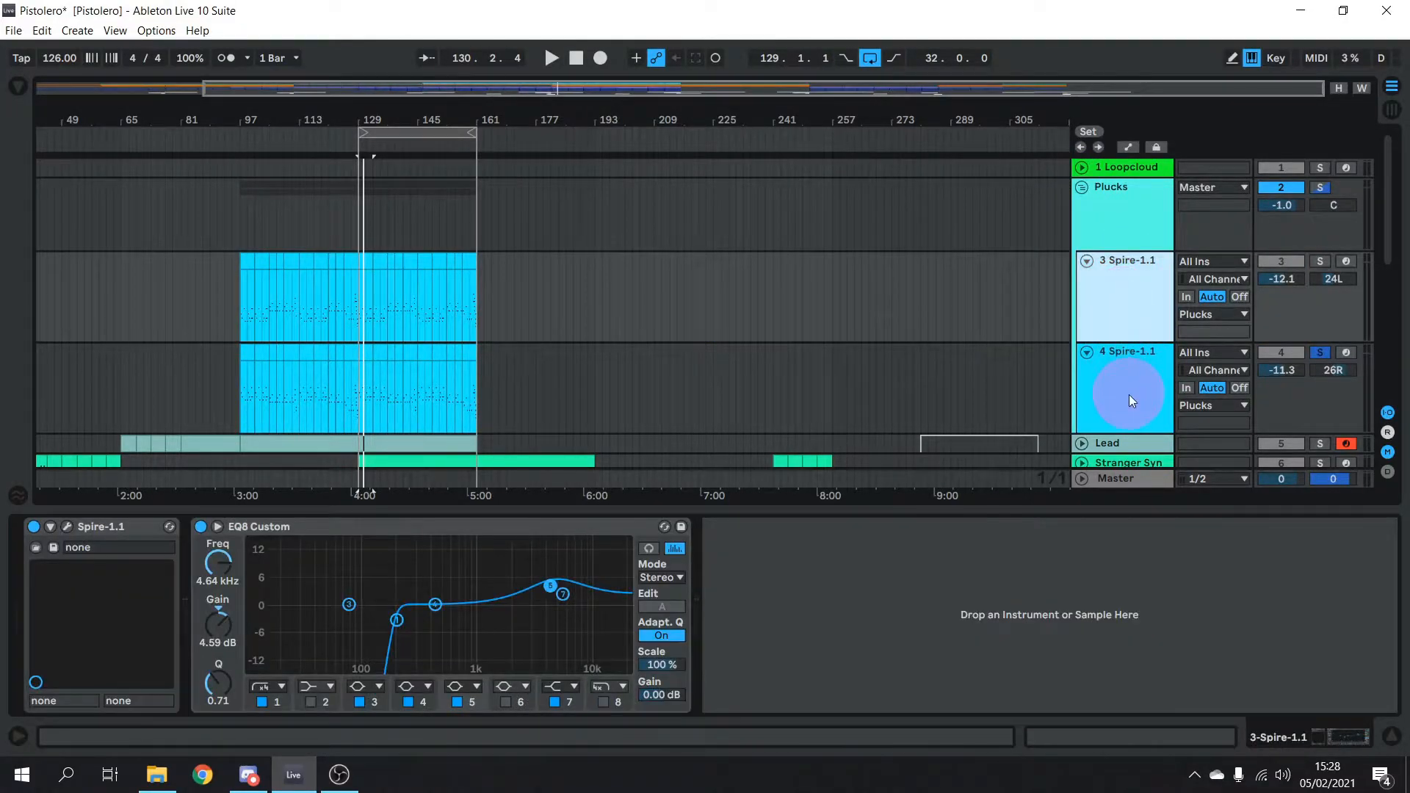
left_click(67, 526)
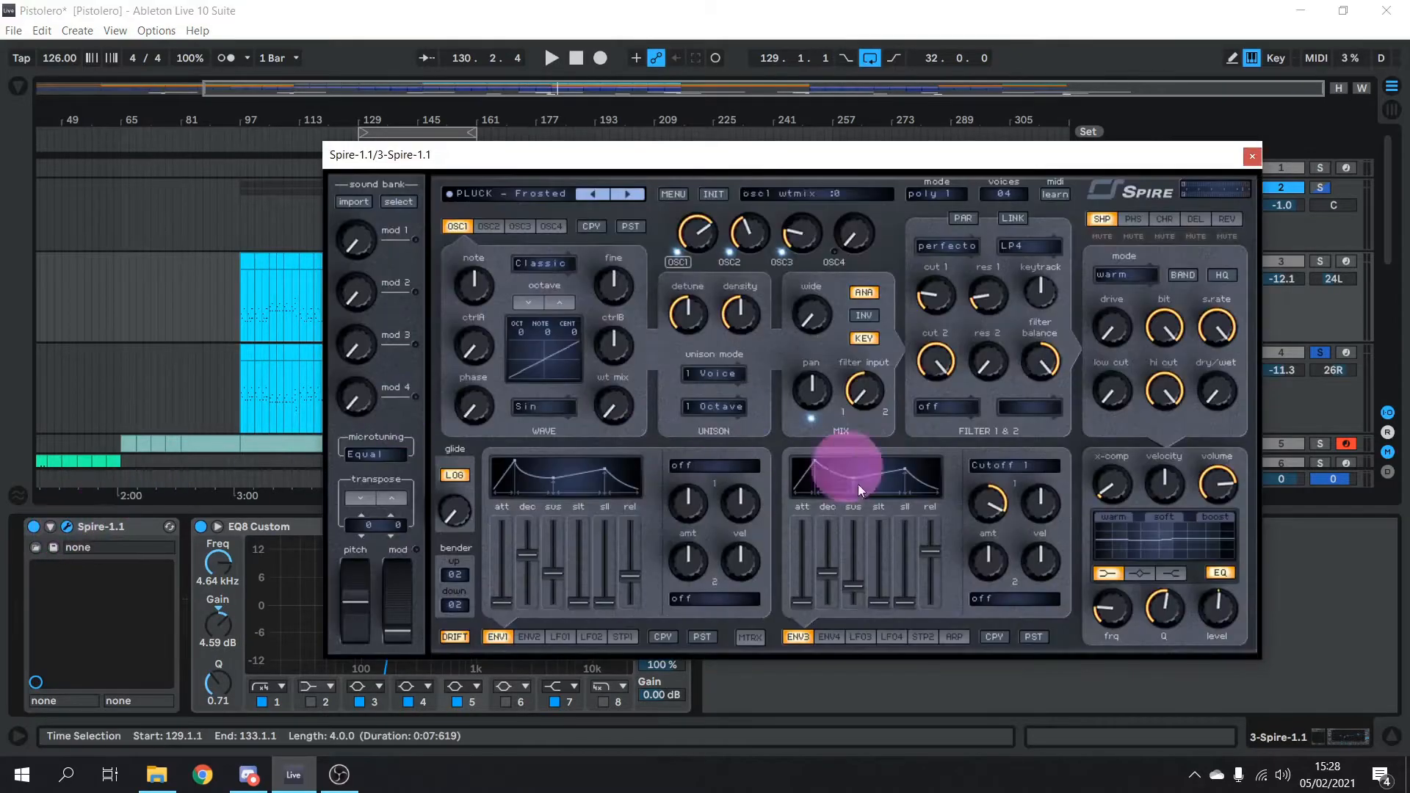
left_click(1252, 156)
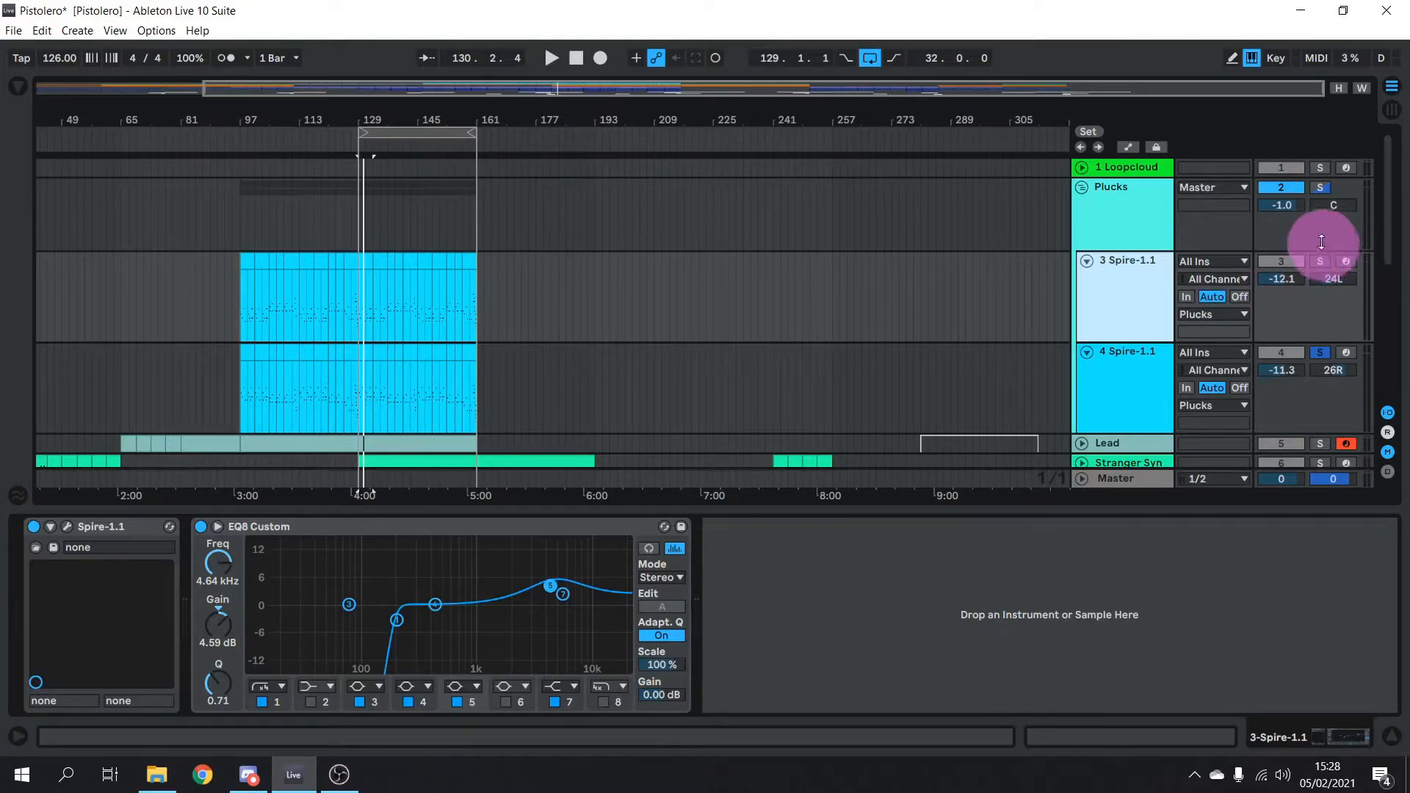
left_click(1320, 188)
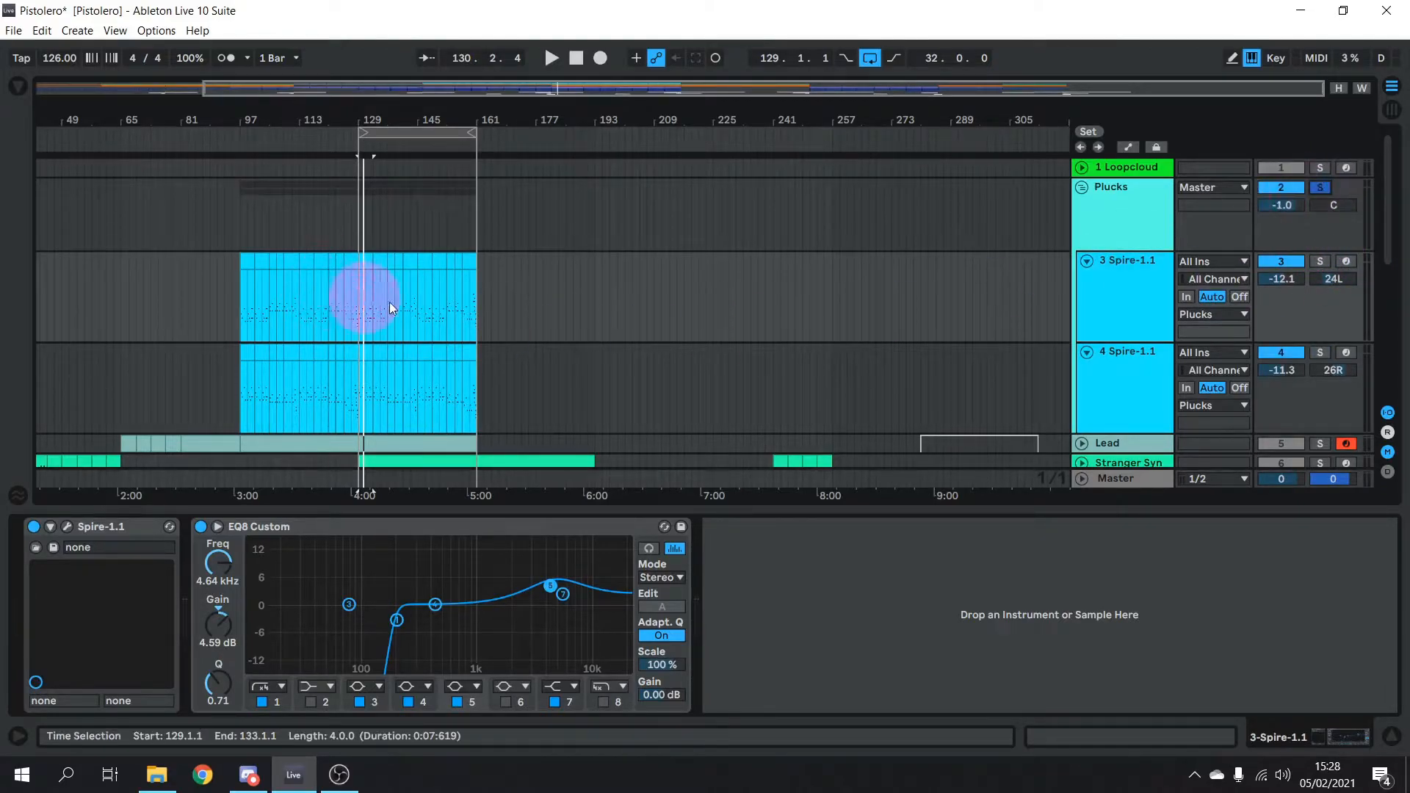
Play the Plucks and open the Spire clip's notes in an enlarged editor
key("space")
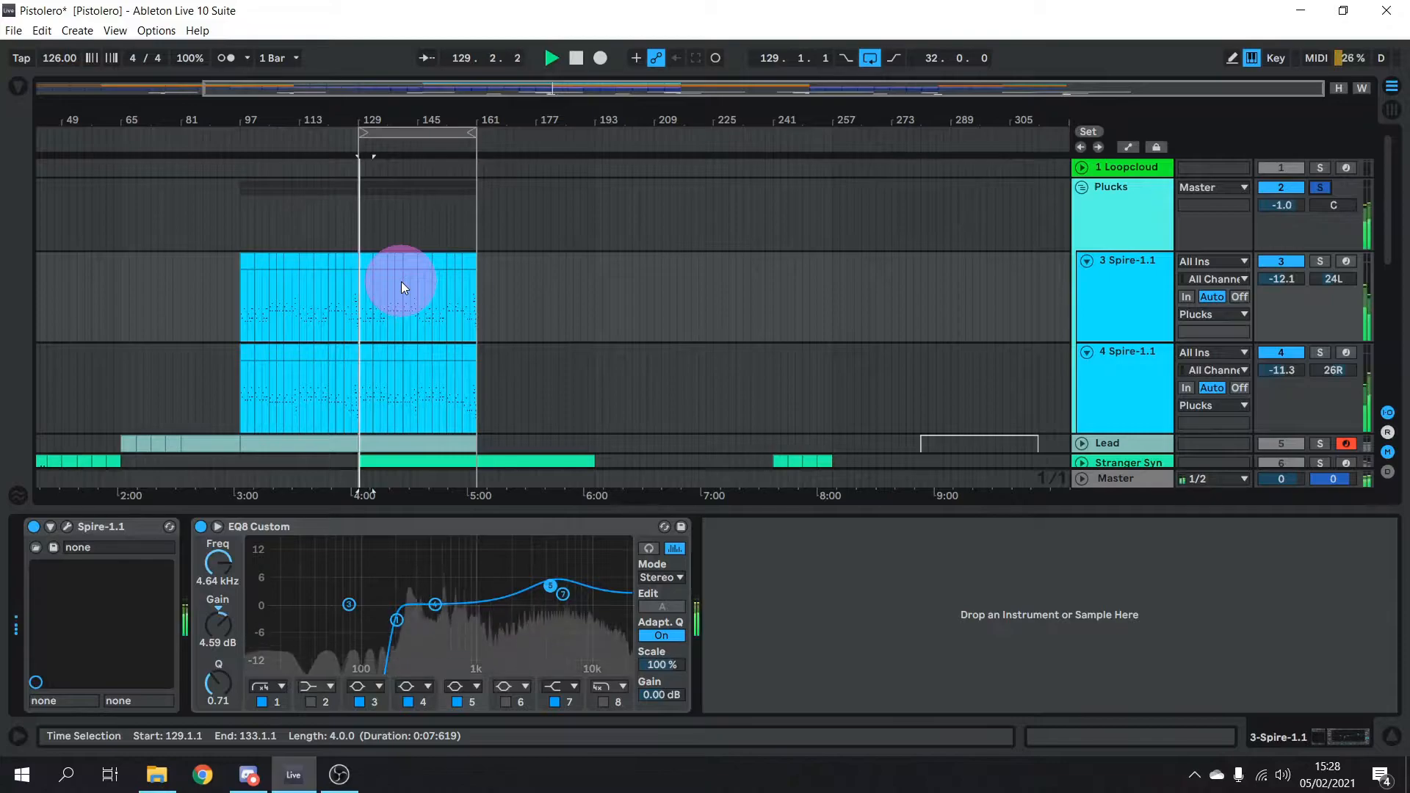
double_click(369, 259)
left_click_drag(683, 514, 656, 529)
key("space")
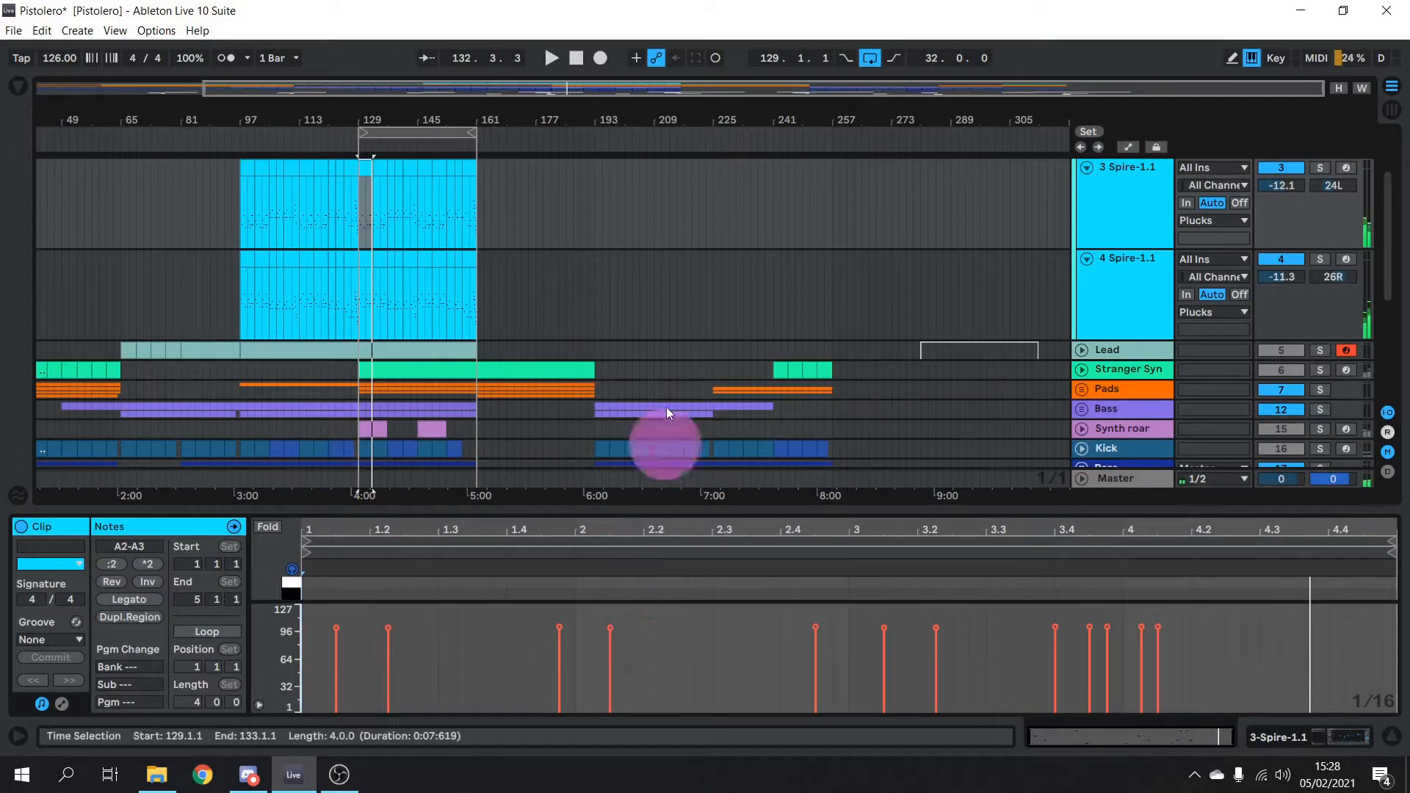
scroll(834, 323, "up", 4)
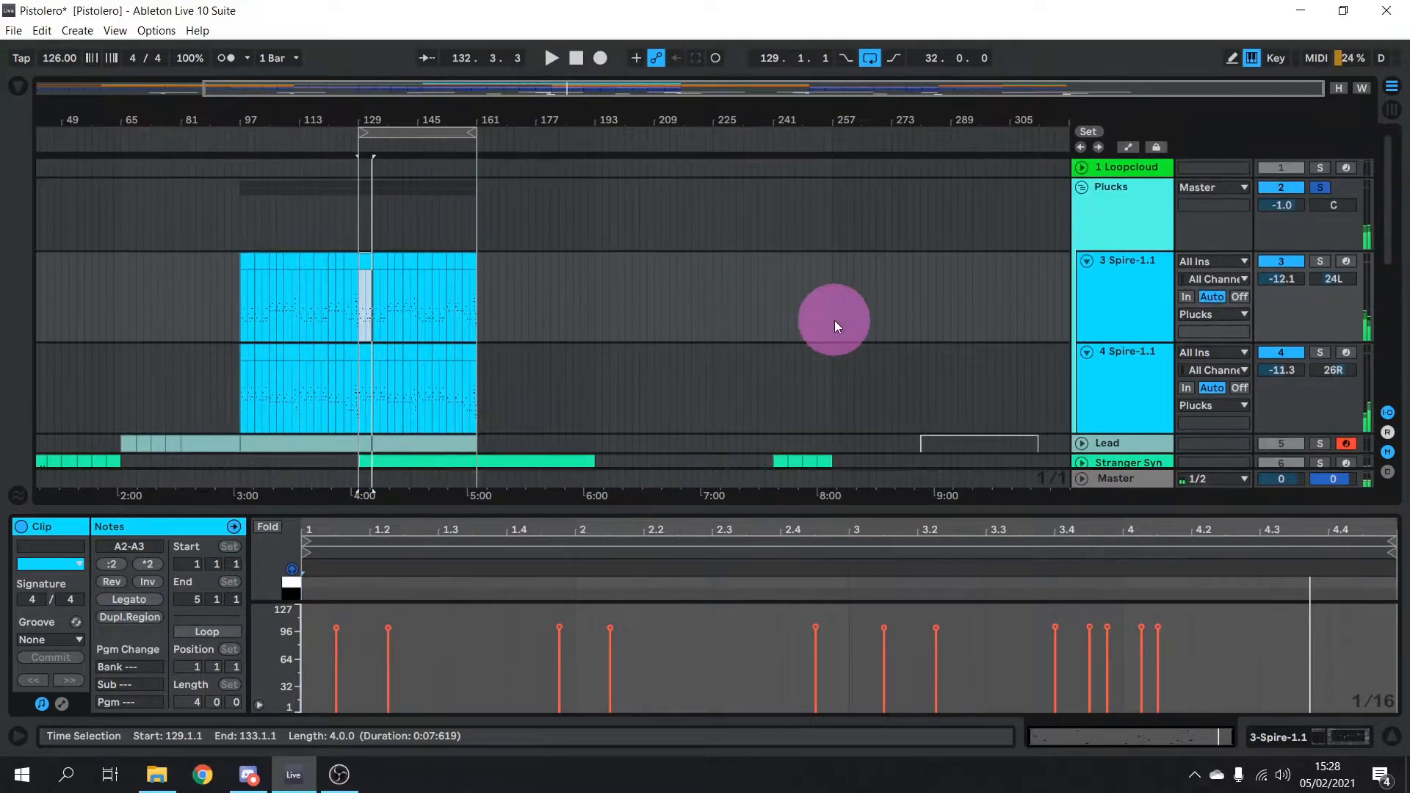
Audition 3 Spire-1.1 solo, then 4 Spire-1.1 solo, from bar 129
left_click(1323, 262)
key("space")
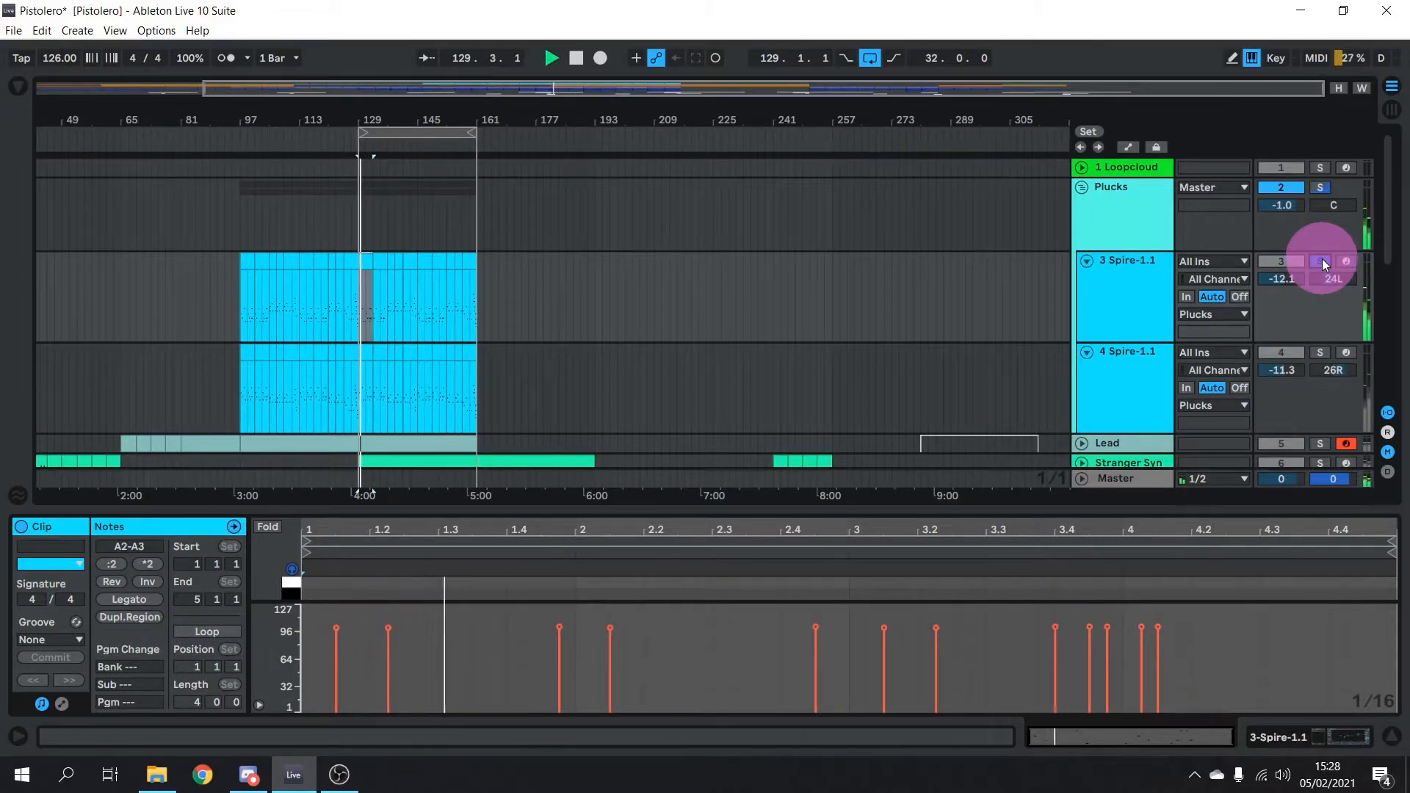
key("space")
left_click(1322, 354)
key("space")
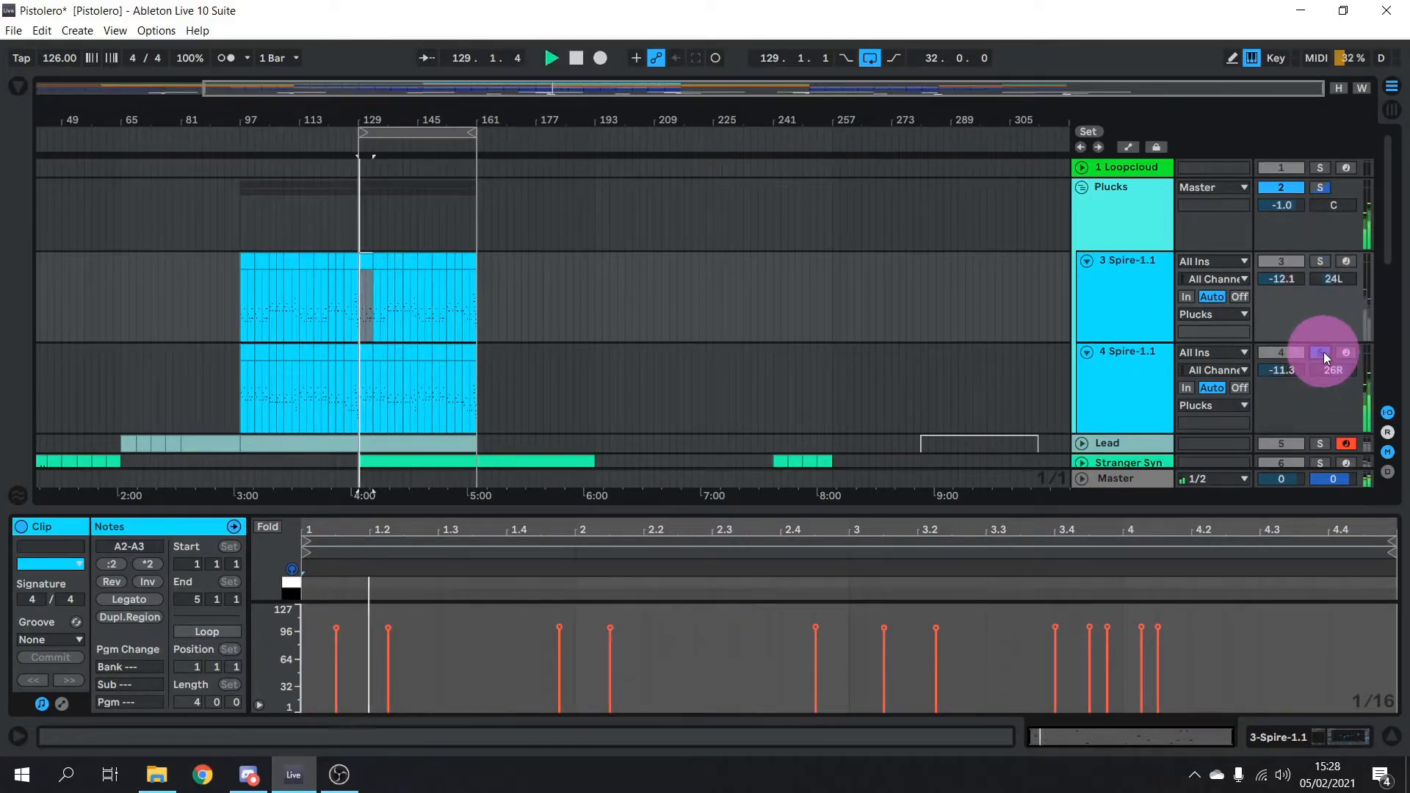
key("space")
Solo the Plucks group together with the Lead and play from bar 129
scroll(924, 278, "down", 3)
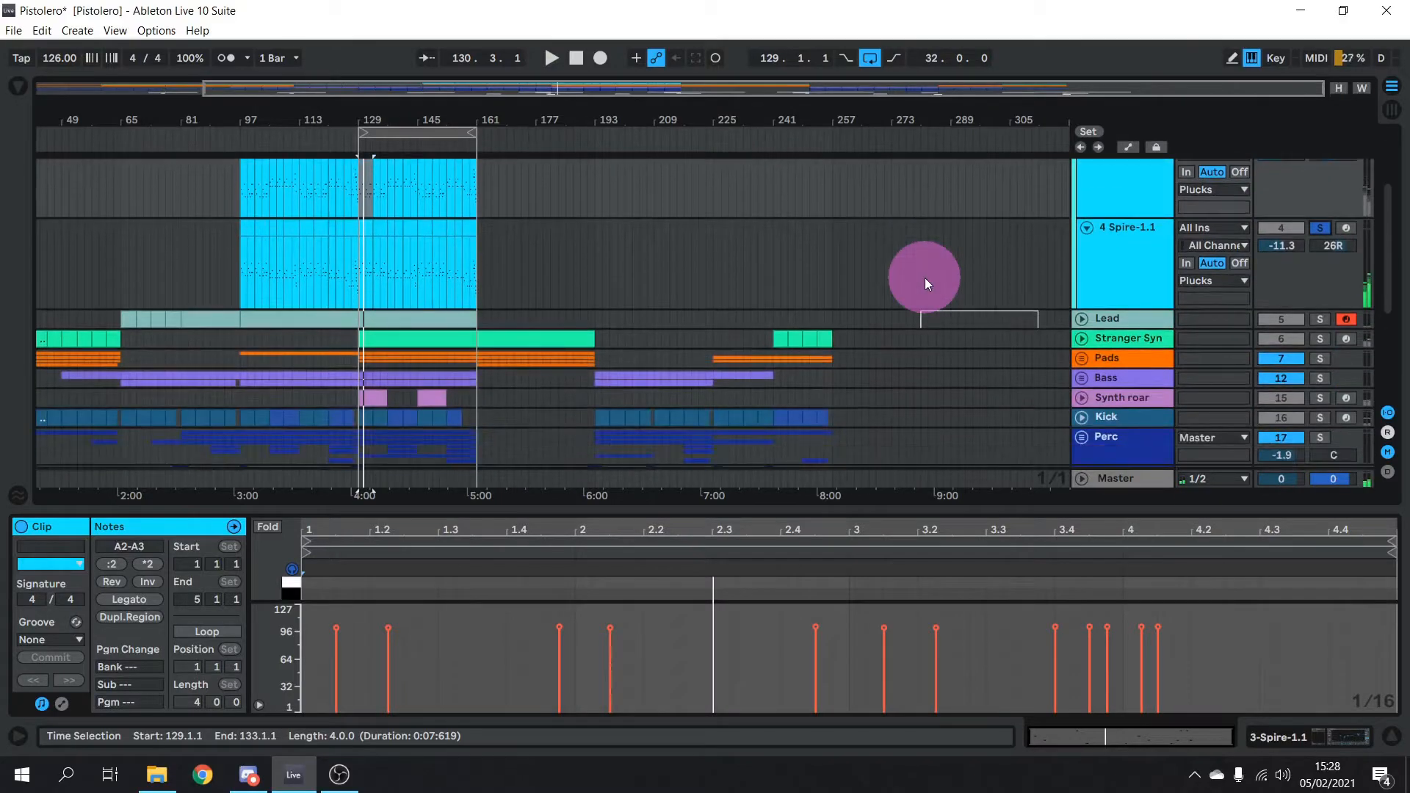
scroll(1322, 326, "up", 2)
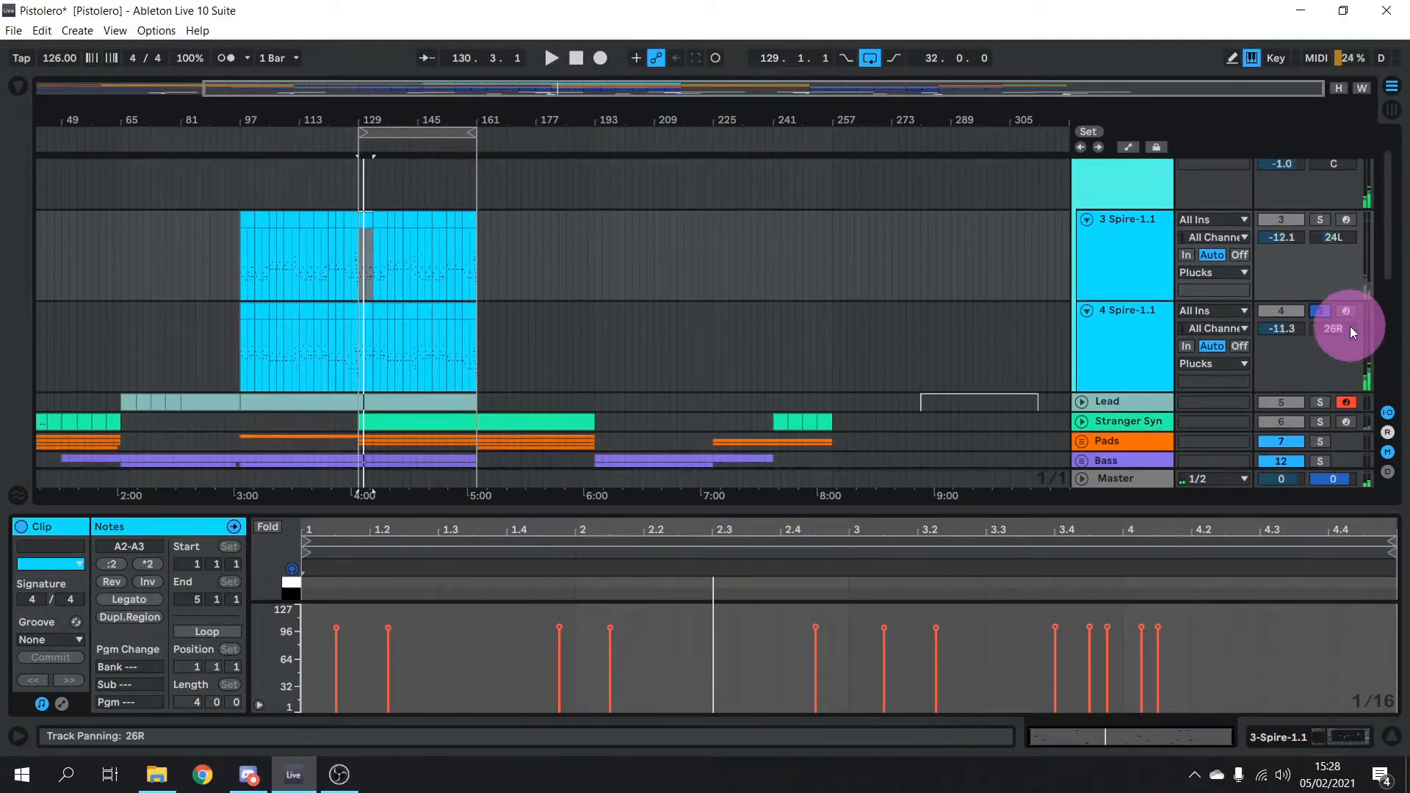
scroll(1350, 326, "up", 1)
left_click(1318, 188)
scroll(1293, 316, "down", 1)
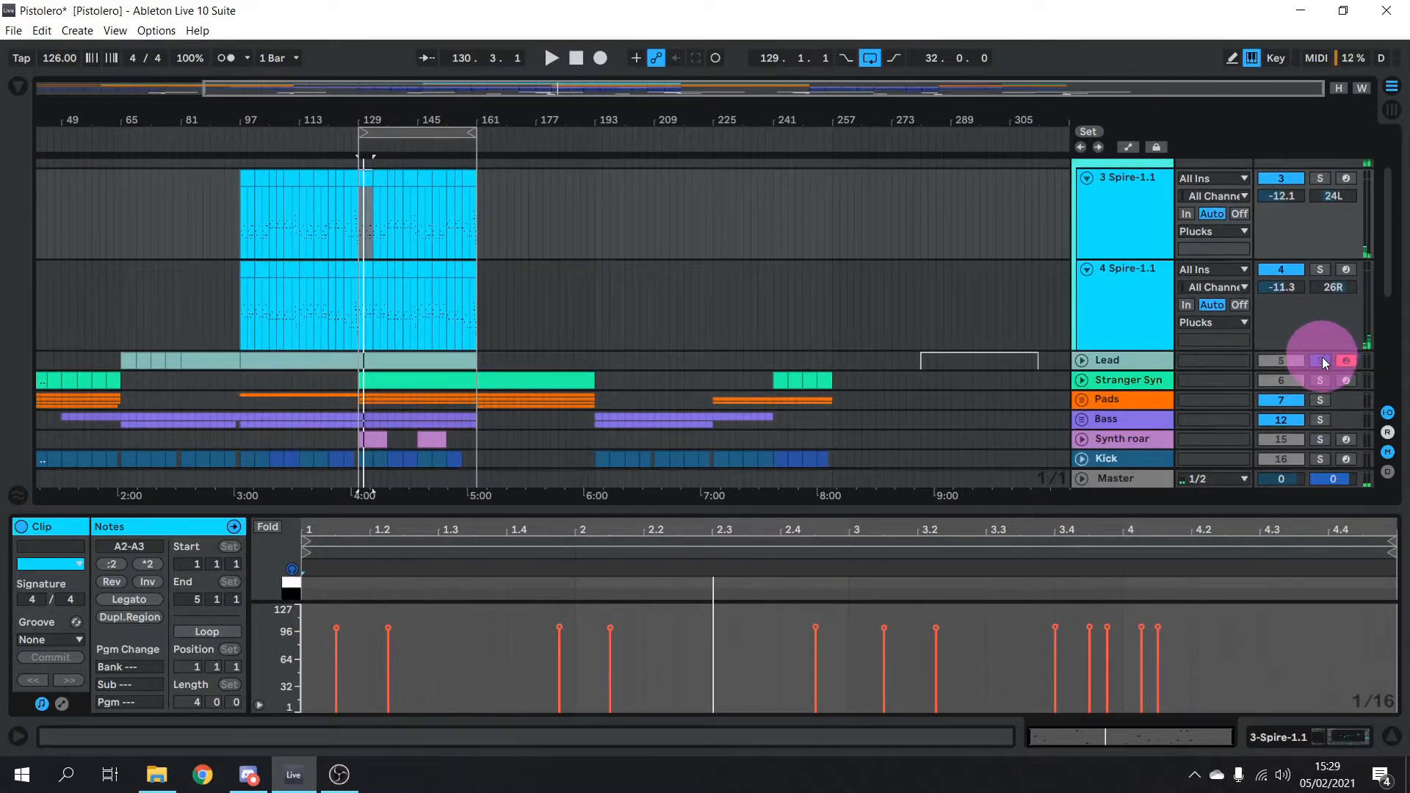
left_click(1321, 360)
key("space")
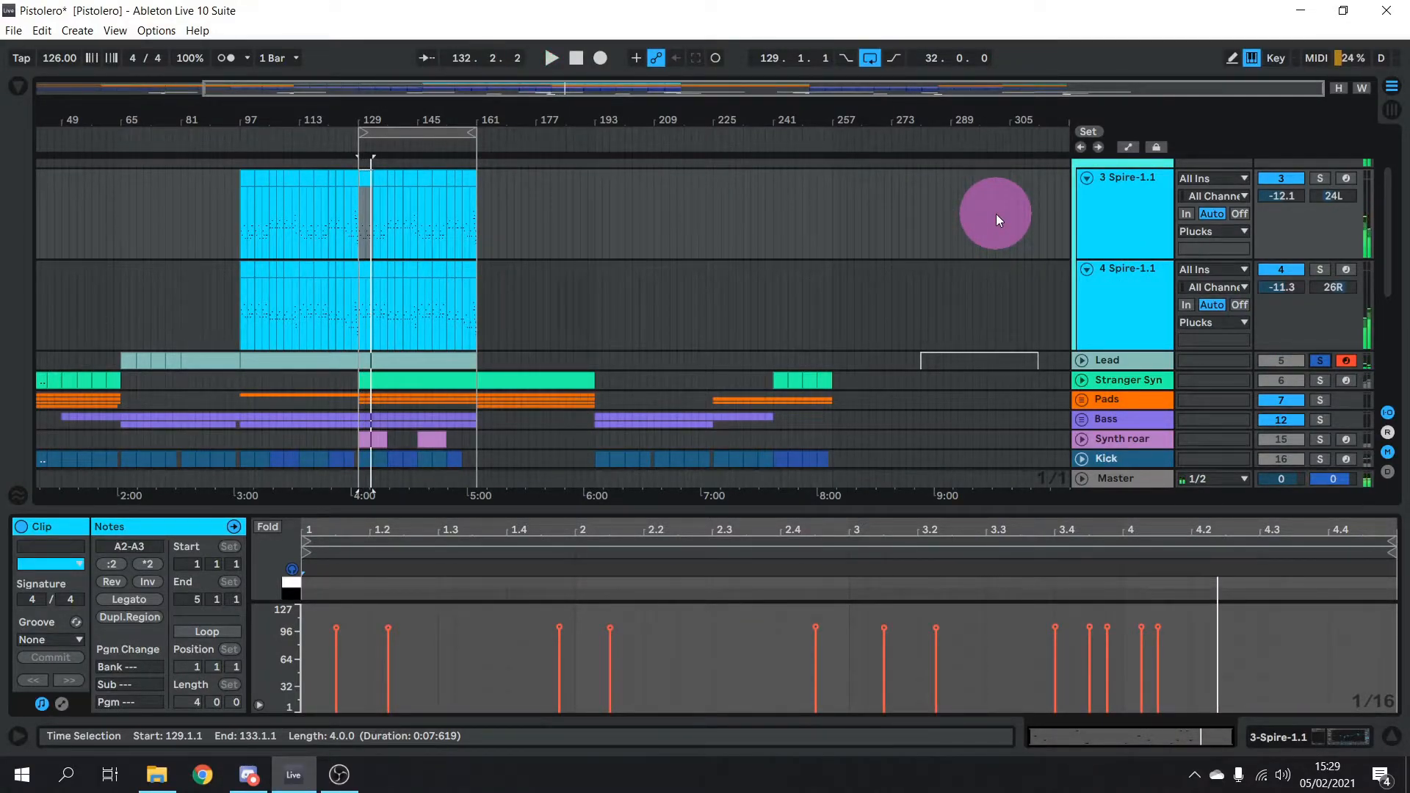
Unsolo the Plucks group, replay from bar 129, then fold Plucks away
scroll(1248, 323, "up", 2)
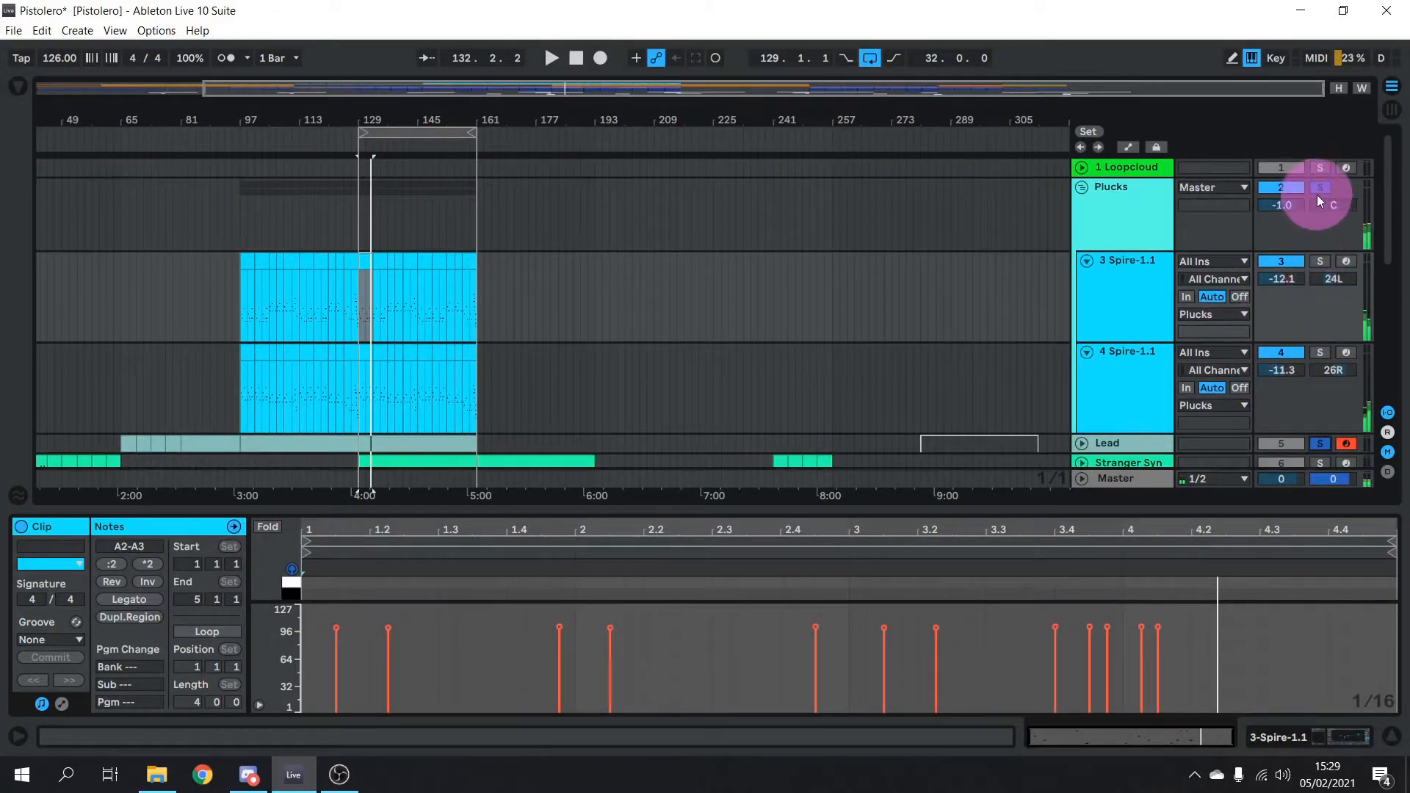
left_click(1319, 191)
key("space")
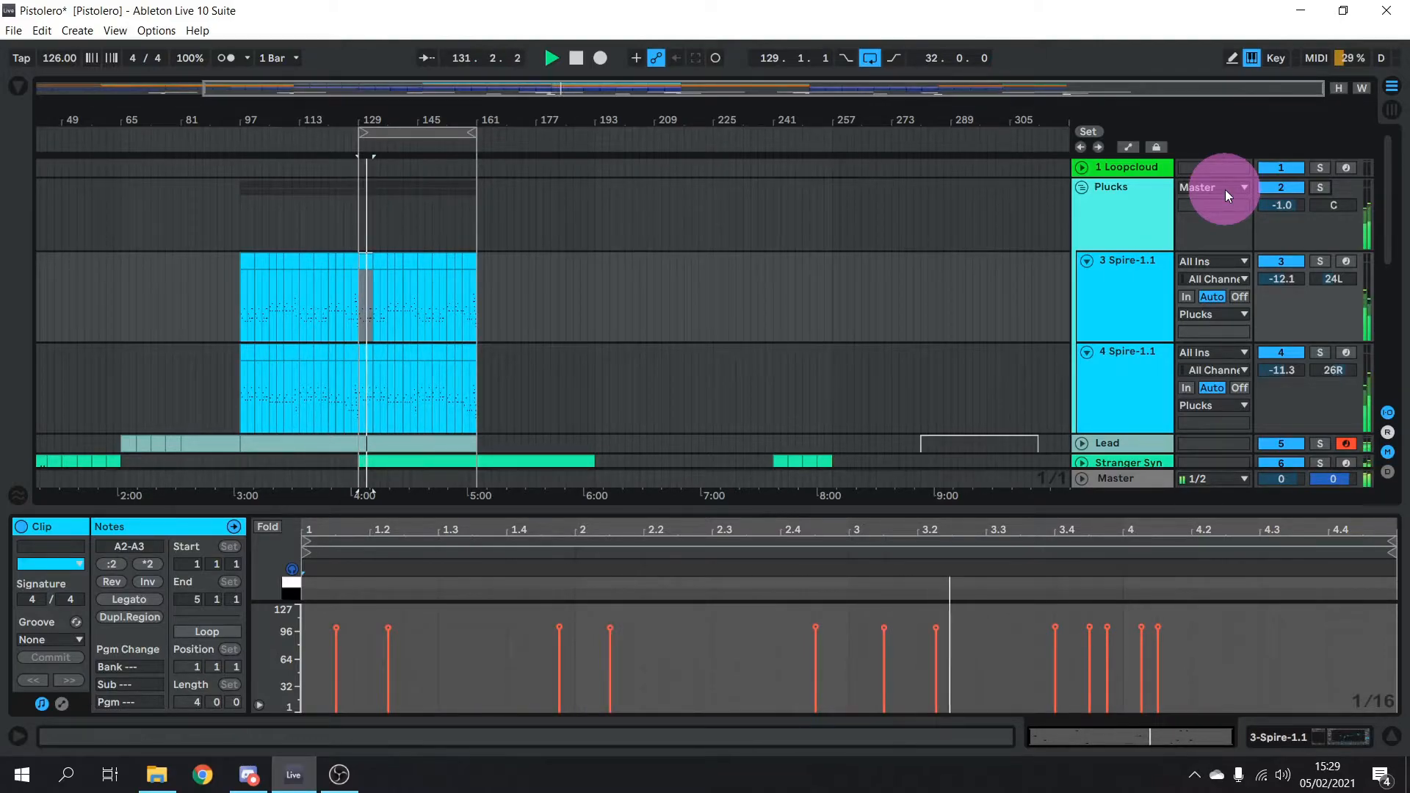
key("space")
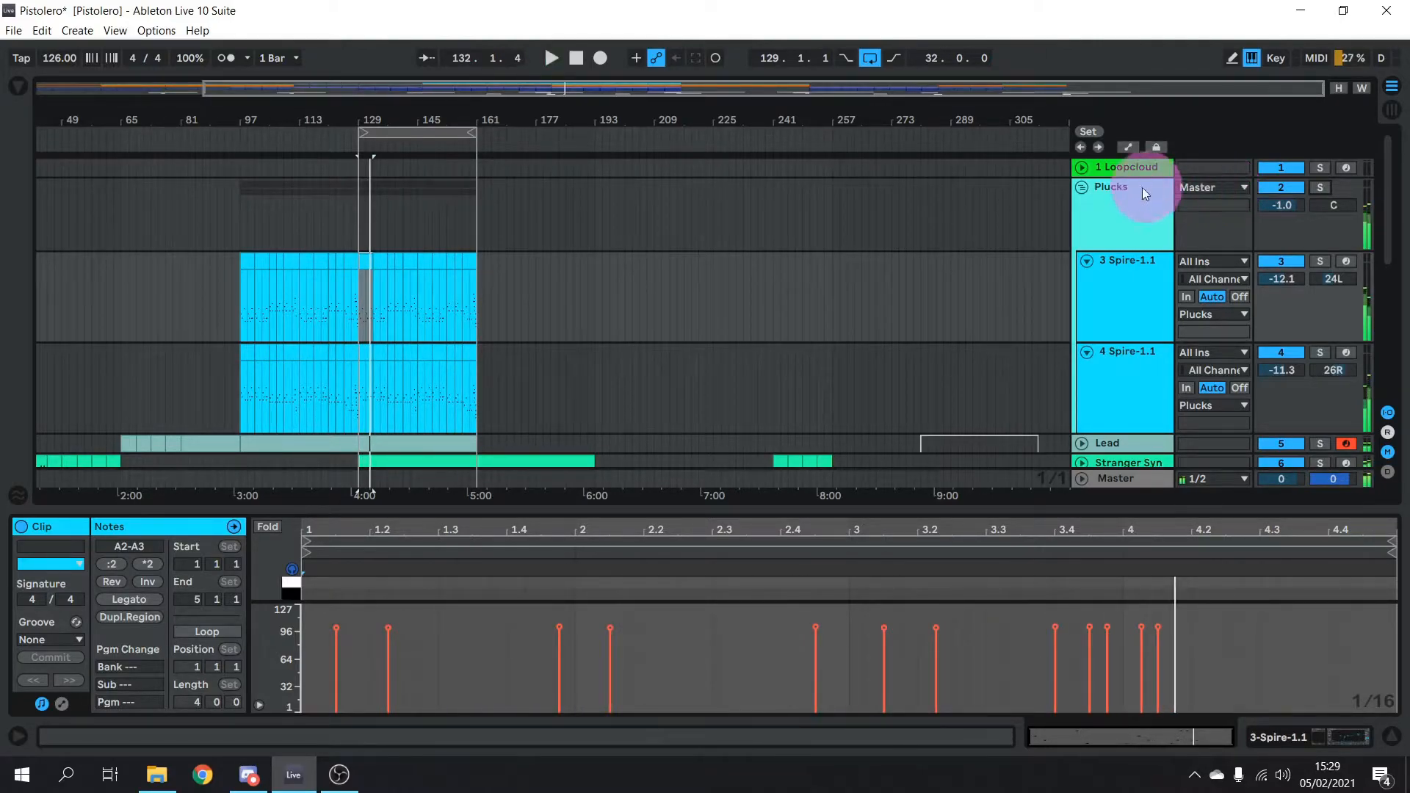
left_click(1082, 186)
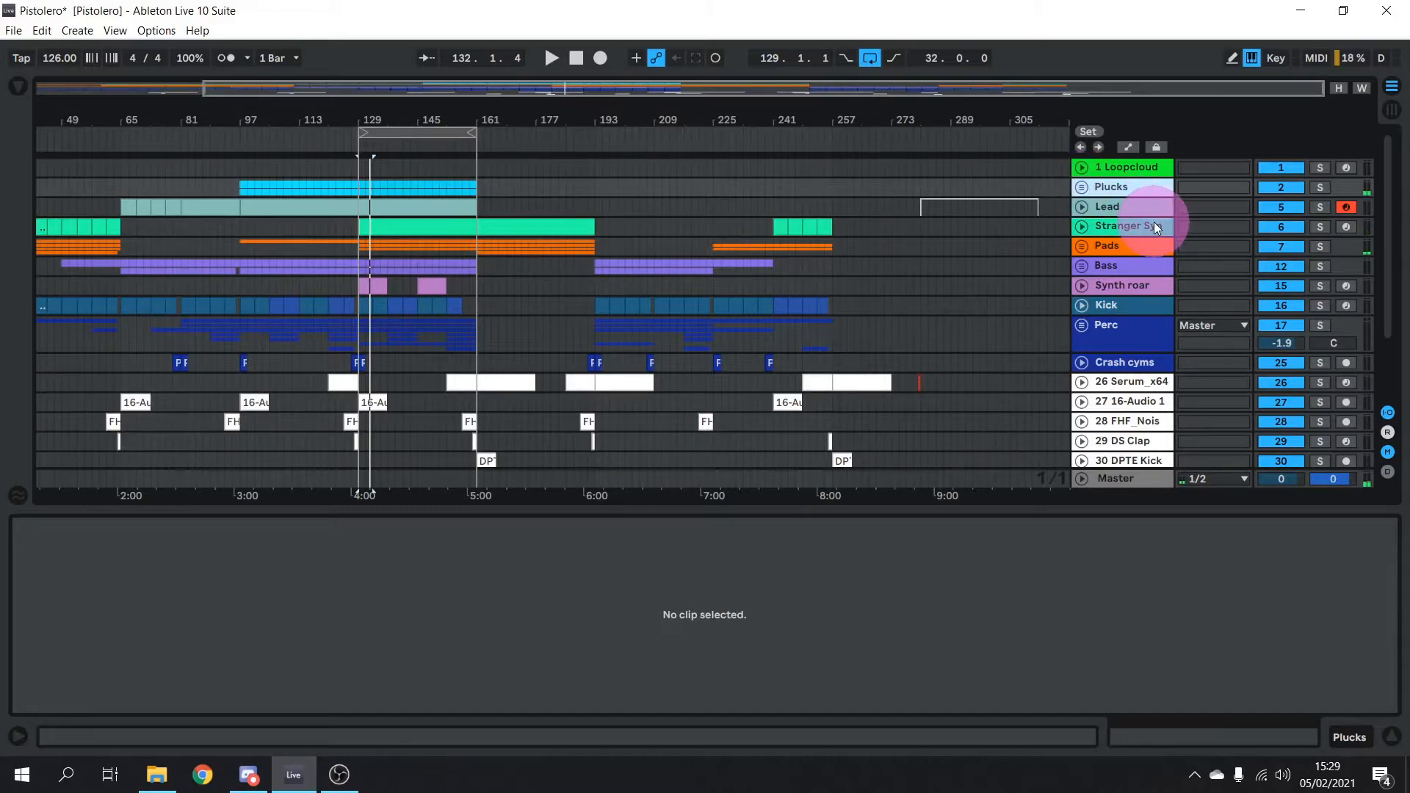
Unfold Stranger Synth, select its bar 129–161 clip and show its device chain
left_click(1082, 226)
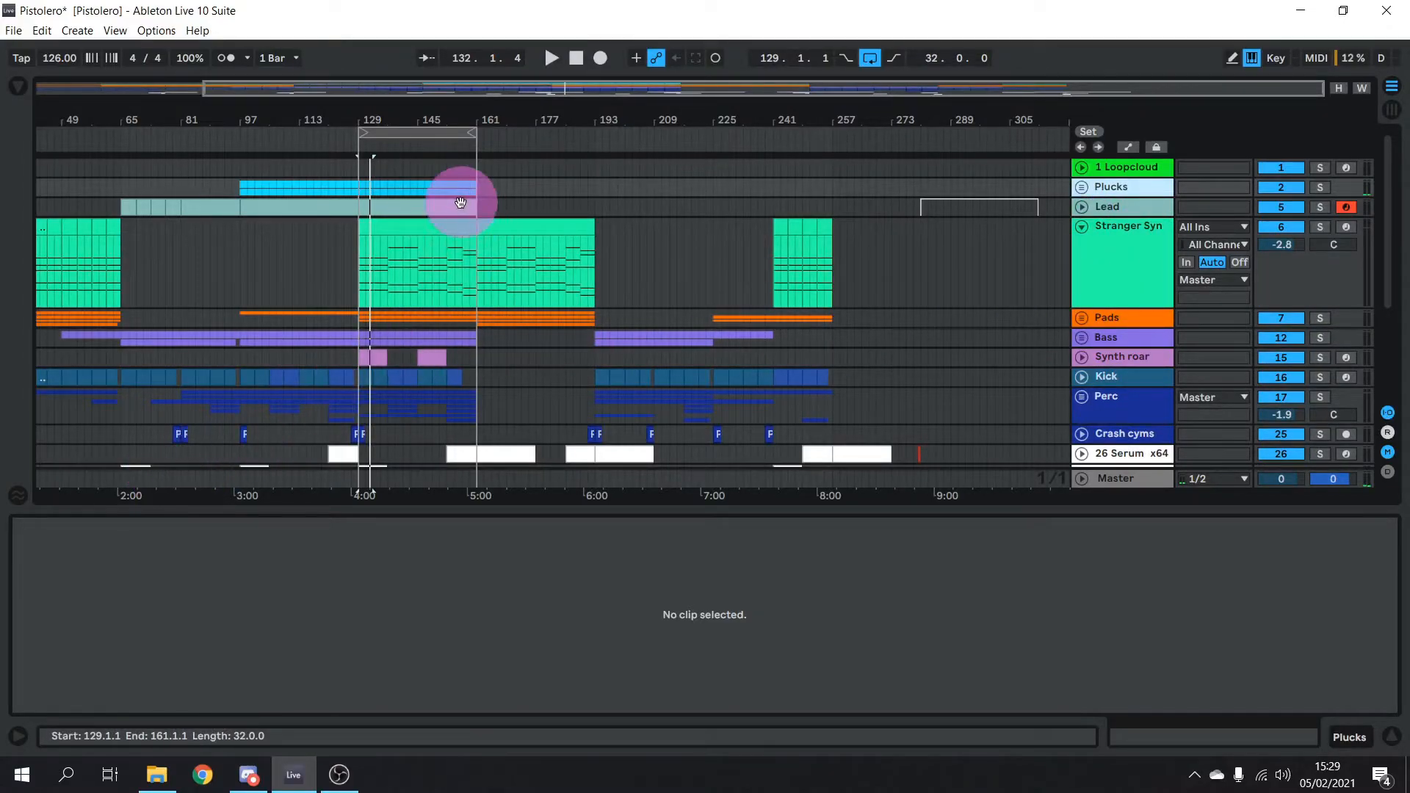
left_click(439, 228)
left_click(1302, 739)
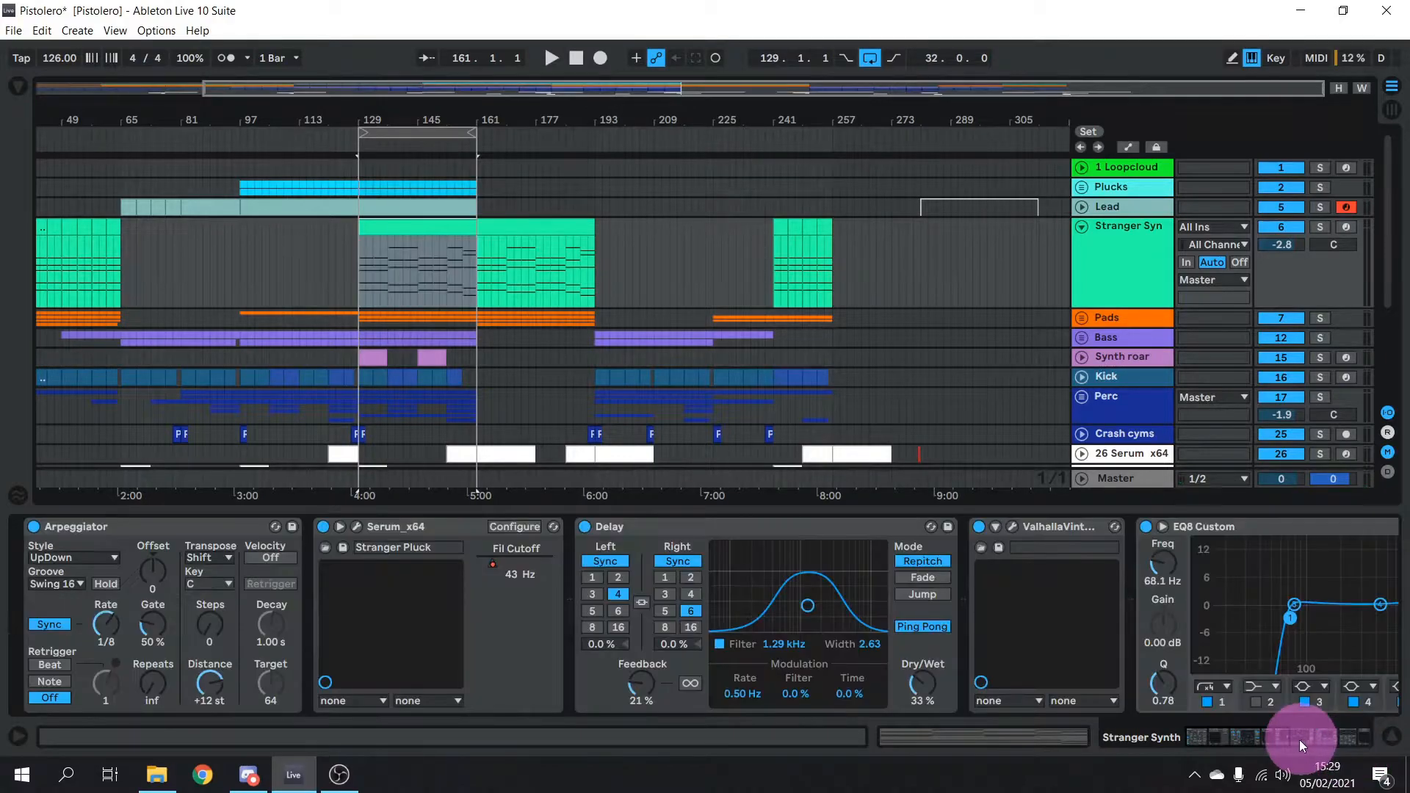
left_click_drag(1259, 738, 1338, 730)
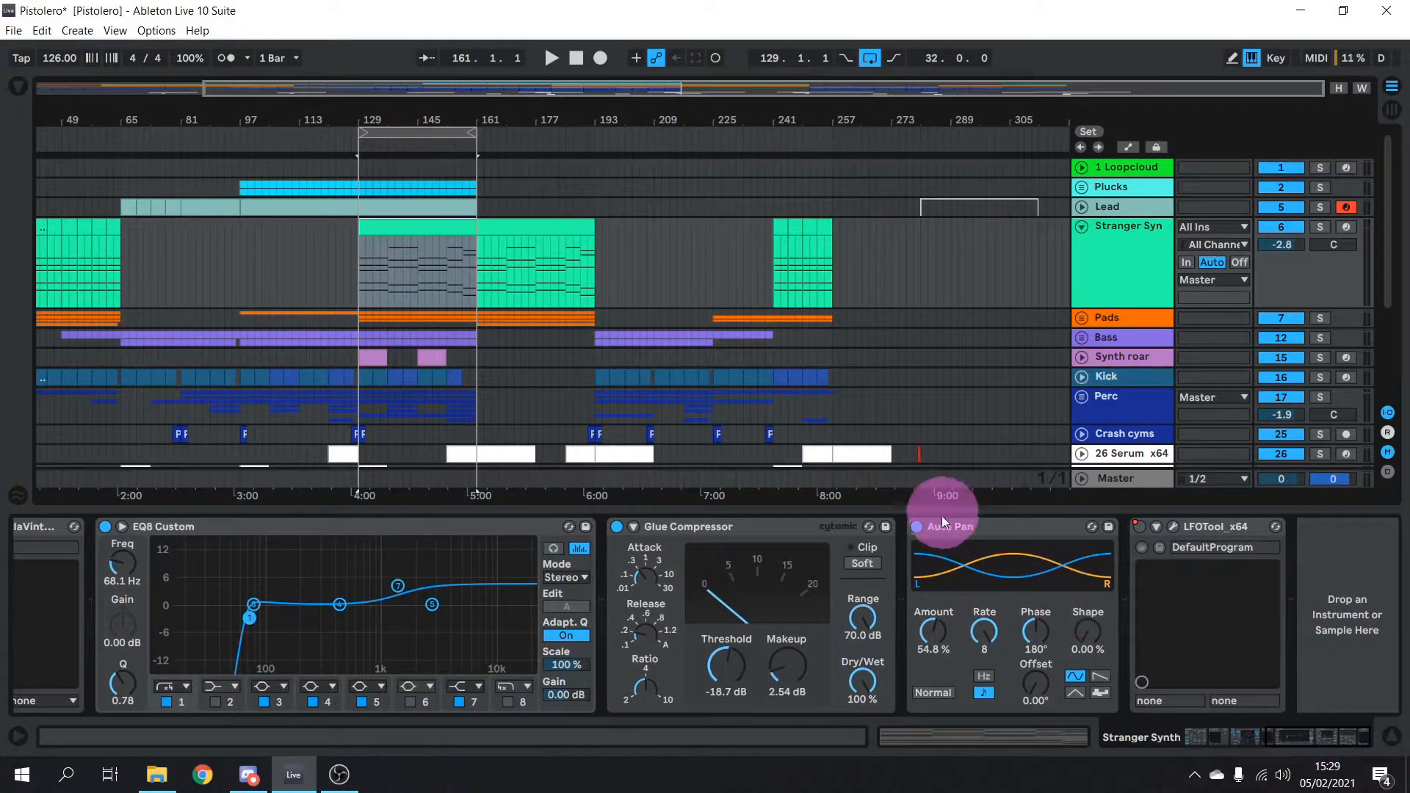
Bypass Auto Pan, Glue Compressor, EQ8 Custom, Valhalla reverb and Delay
left_click(917, 527)
left_click(615, 528)
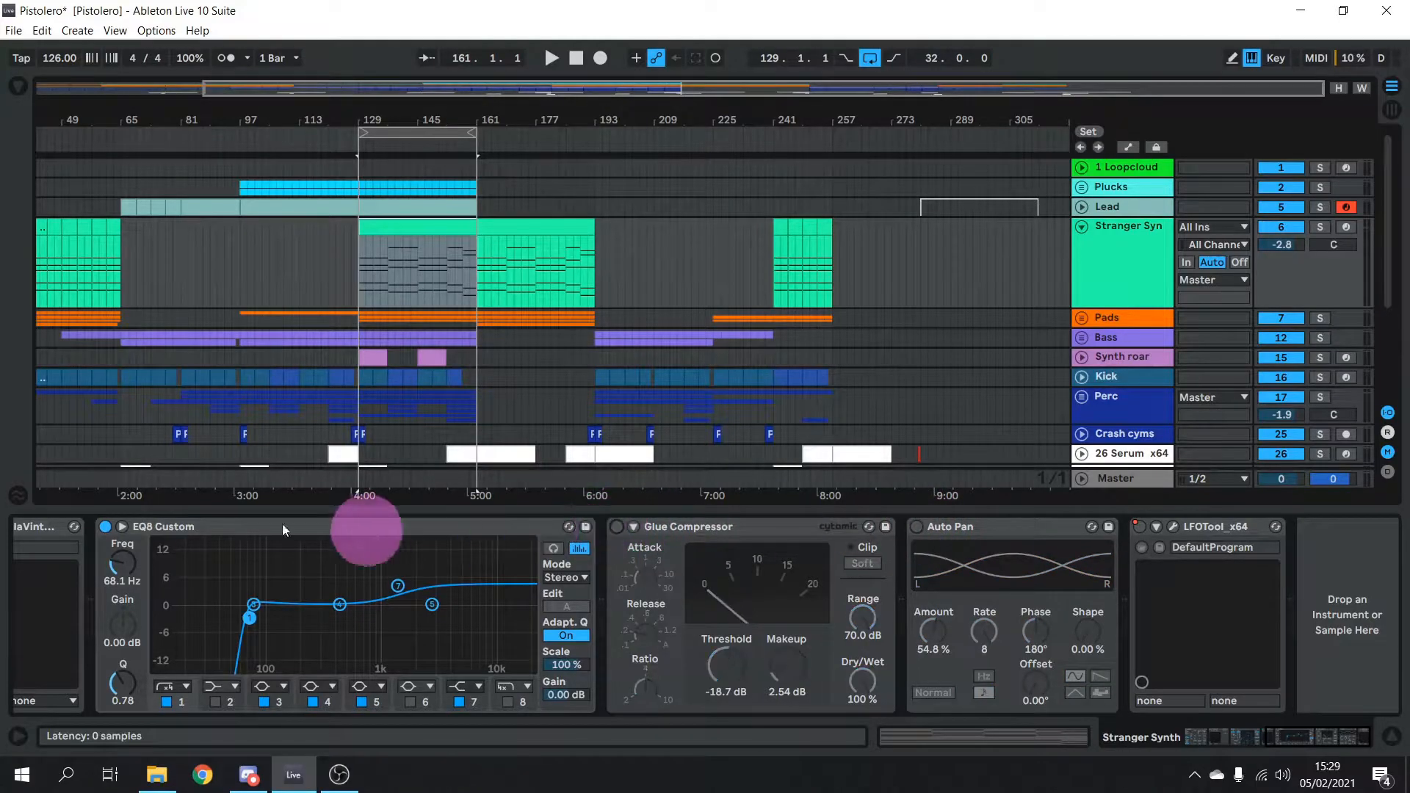
left_click(104, 527)
left_click_drag(1327, 742, 1231, 752)
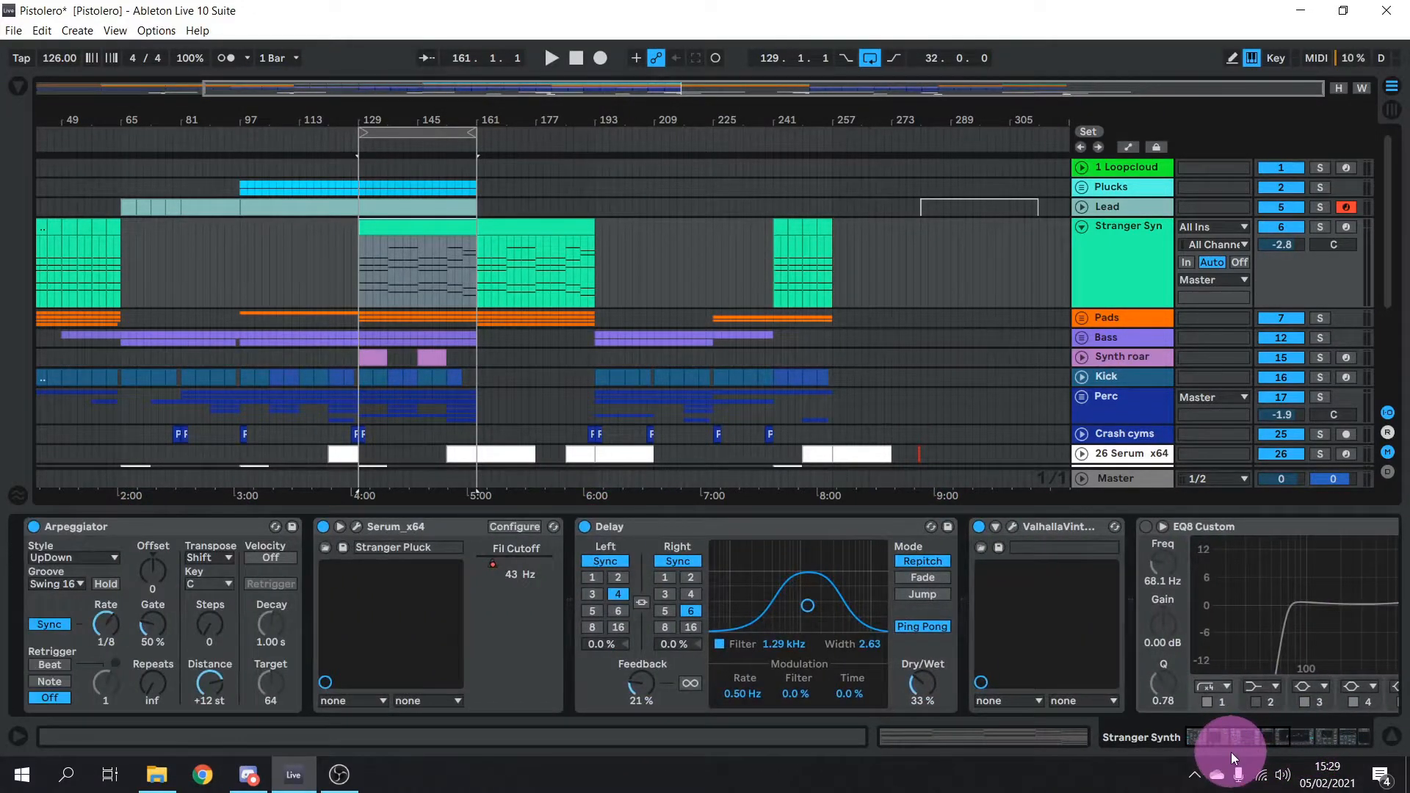
left_click(979, 526)
left_click(585, 529)
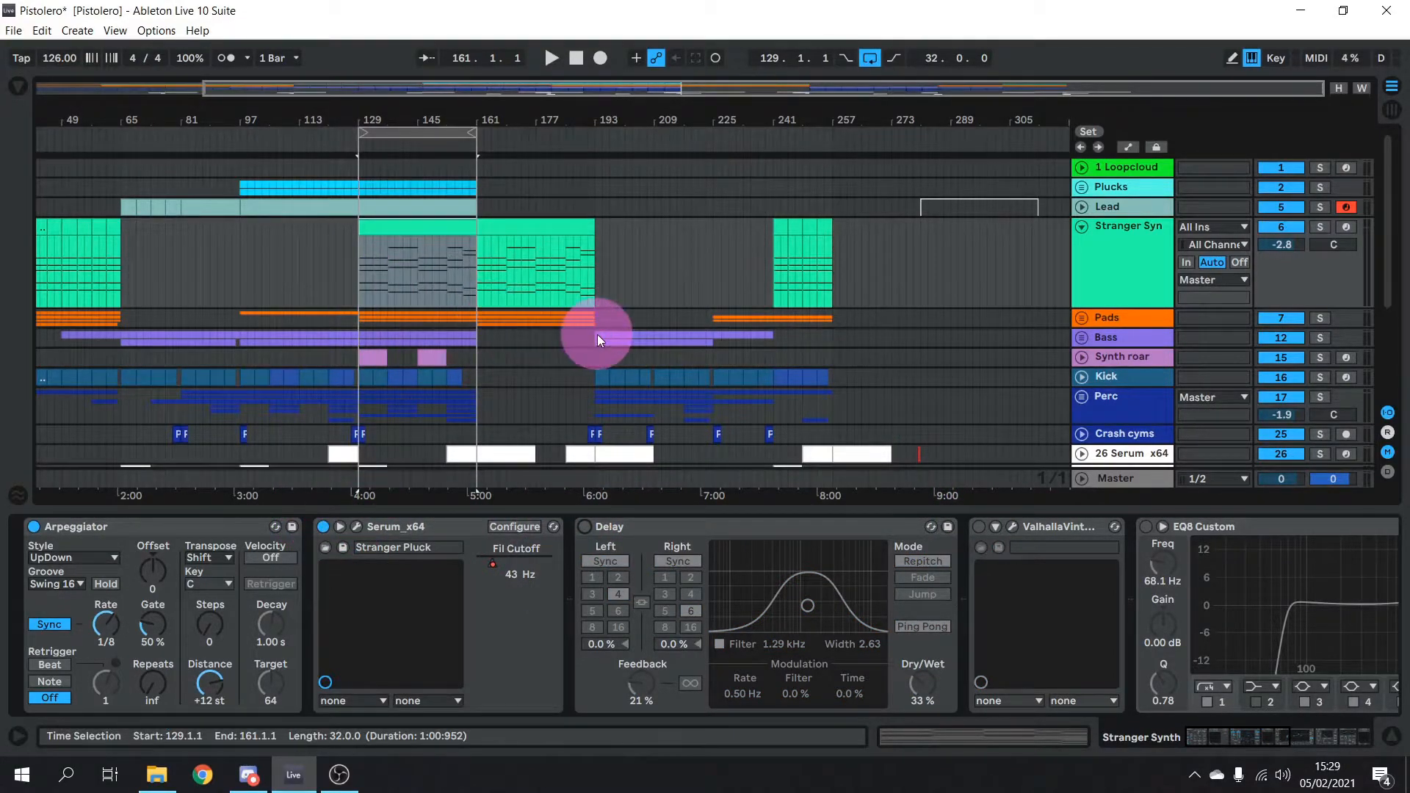
Solo Stranger Synth, play from bar 129, then loop and audition bars 161–193
left_click(1321, 227)
key("space")
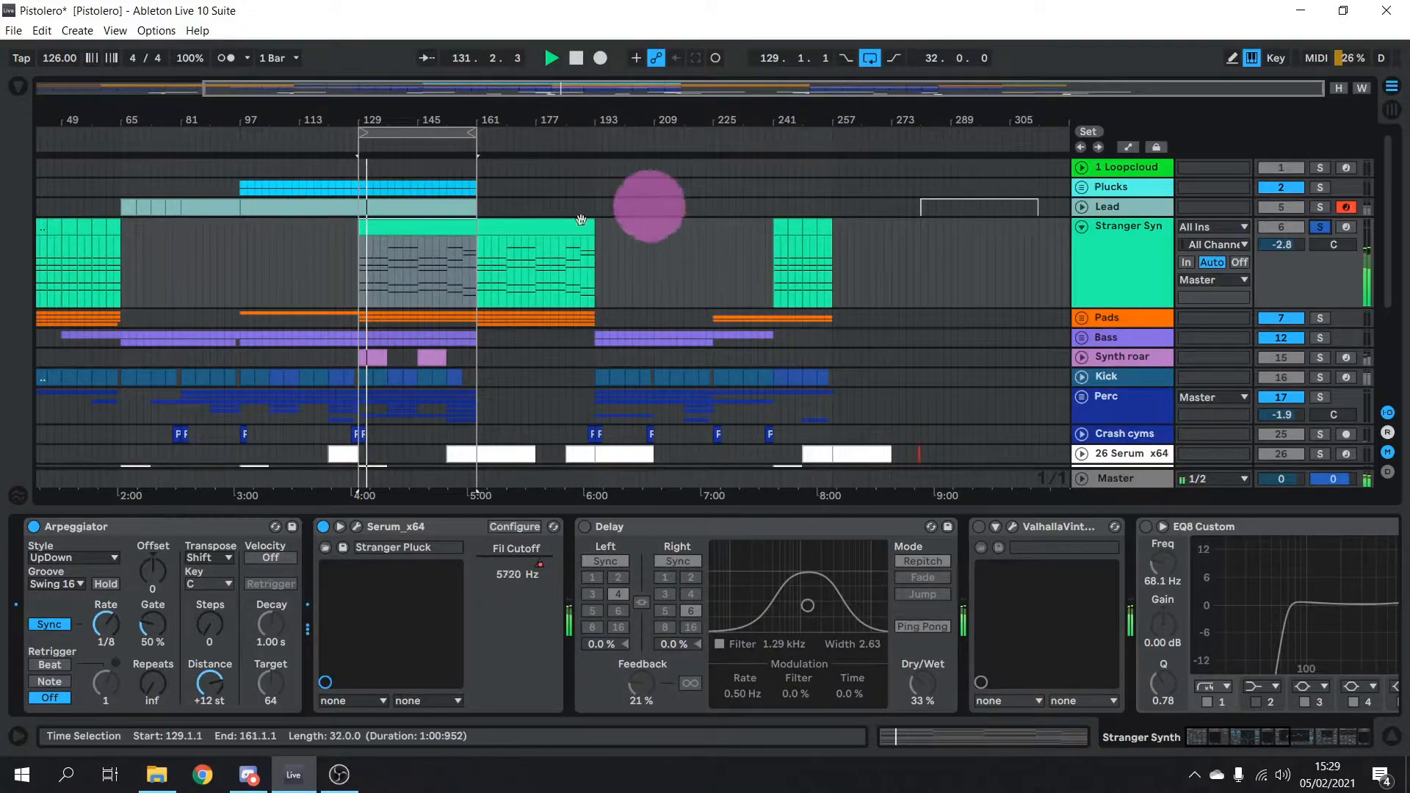
key("space")
left_click_drag(403, 133, 523, 126)
key("space")
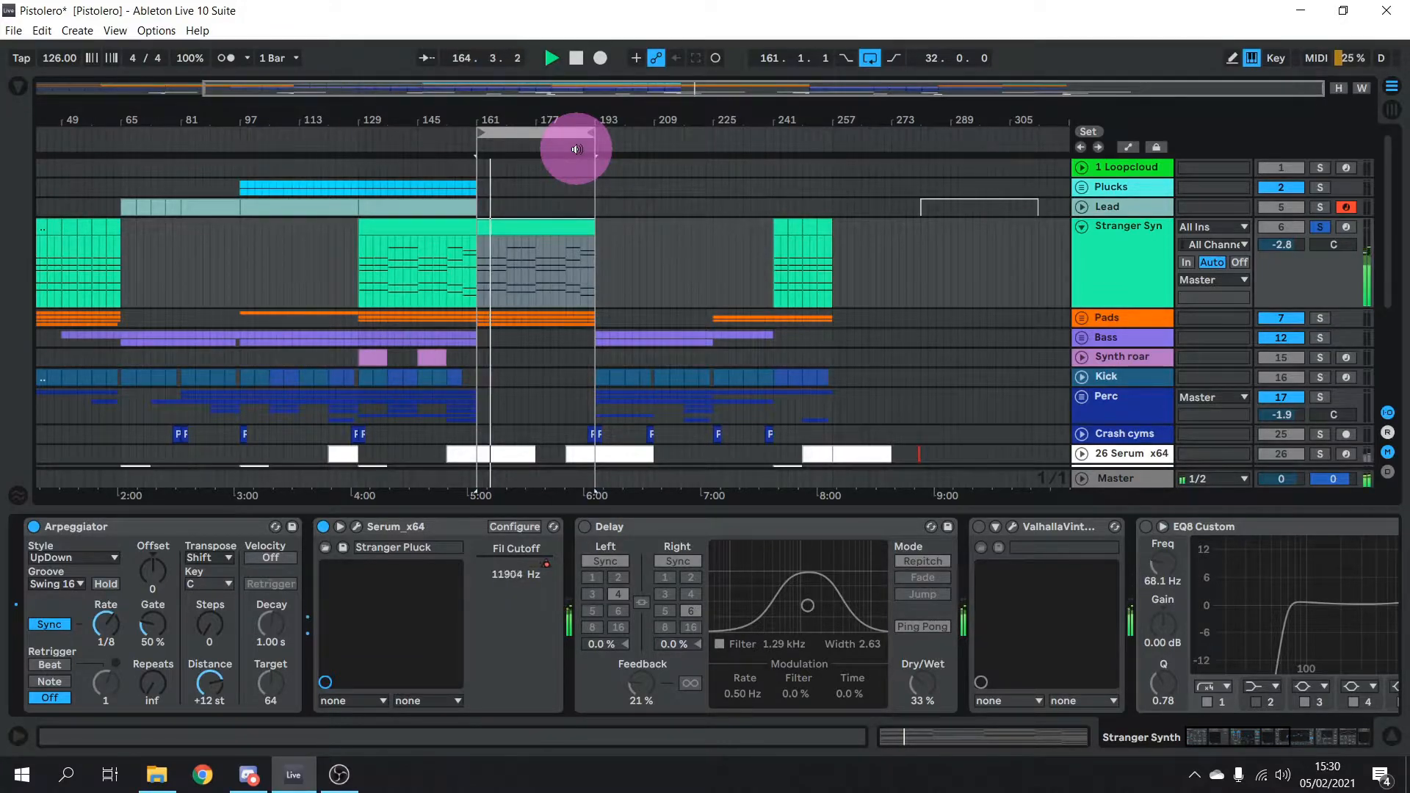
key("space")
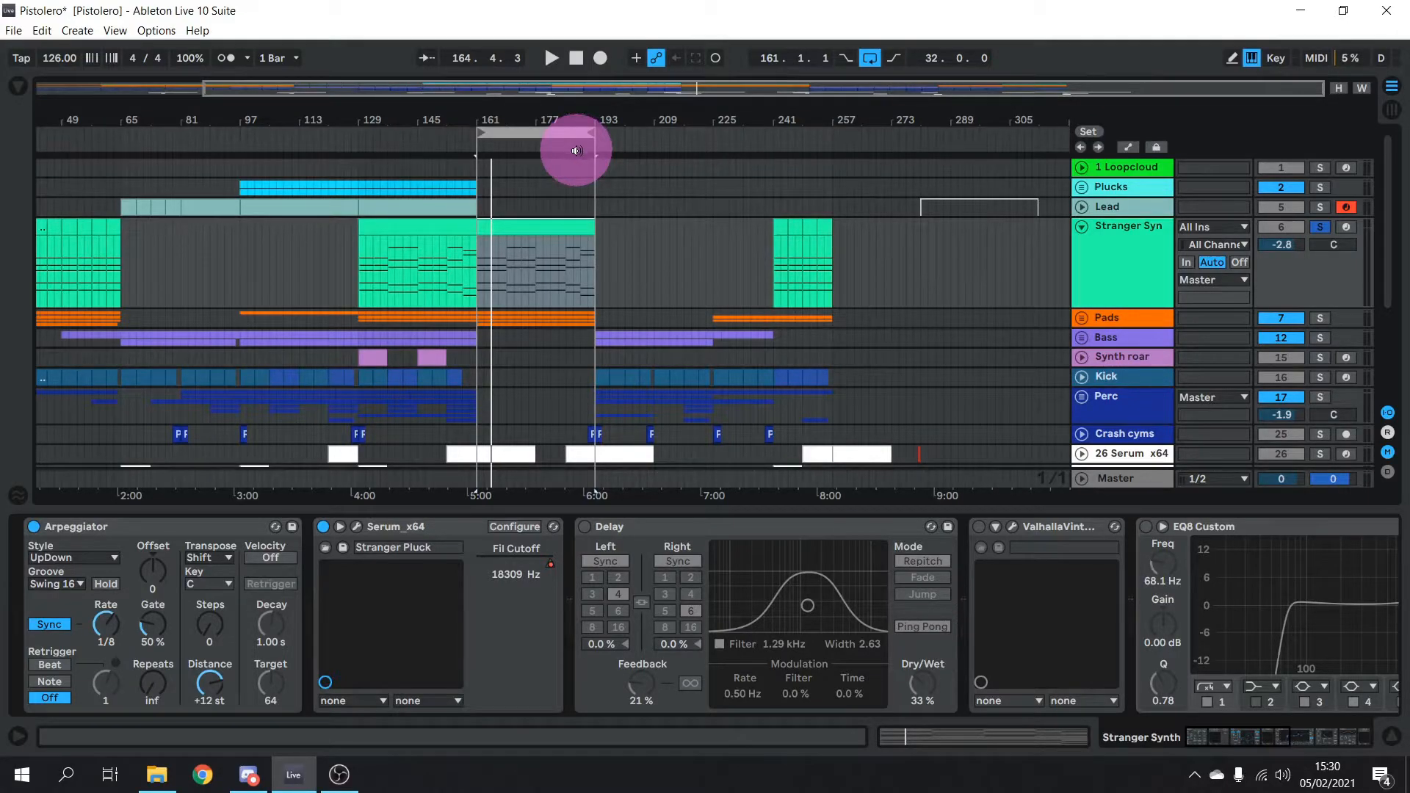
left_click(371, 528)
View the Stranger Pluck patch's FX and OSC pages, arm Stranger Synth, and close Serum
left_click(357, 528)
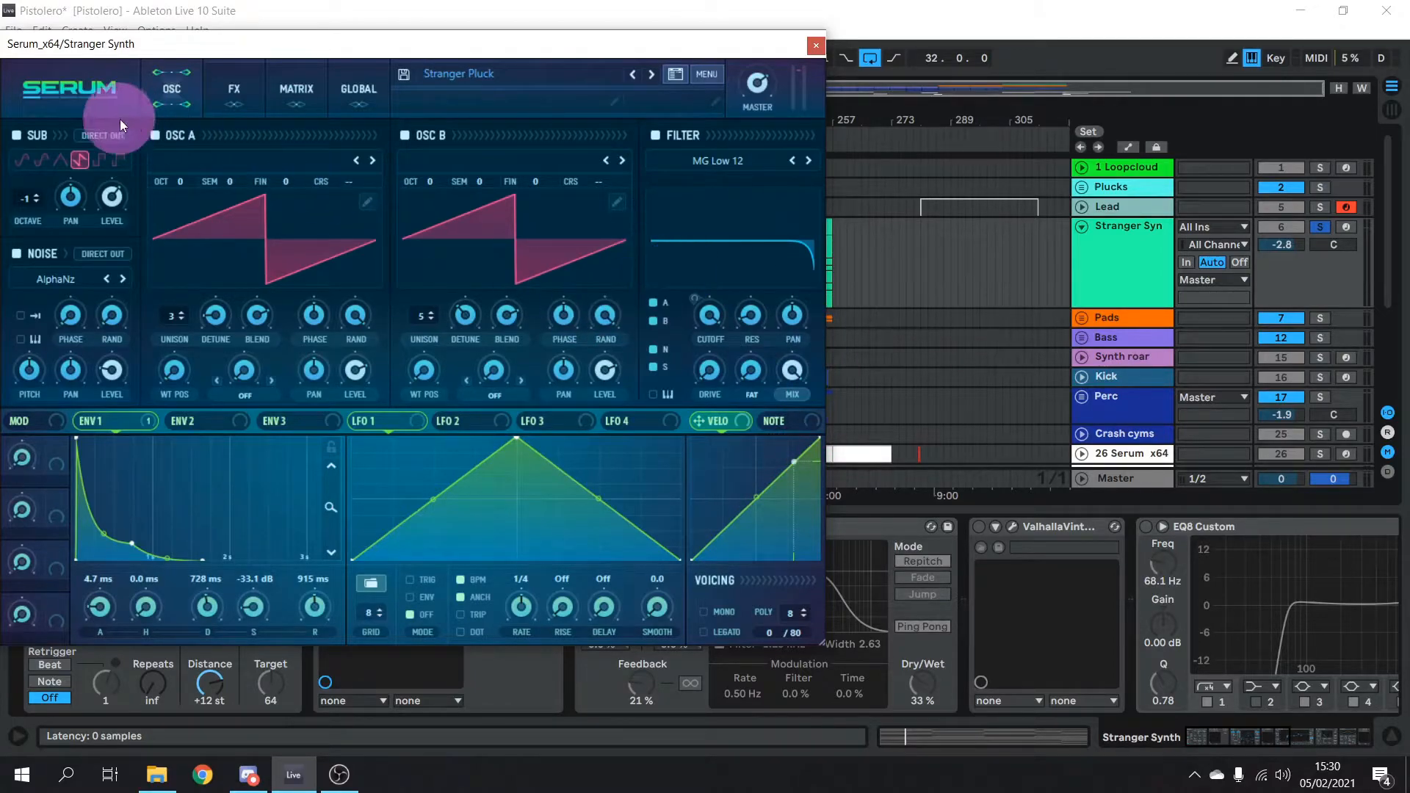
left_click(210, 91)
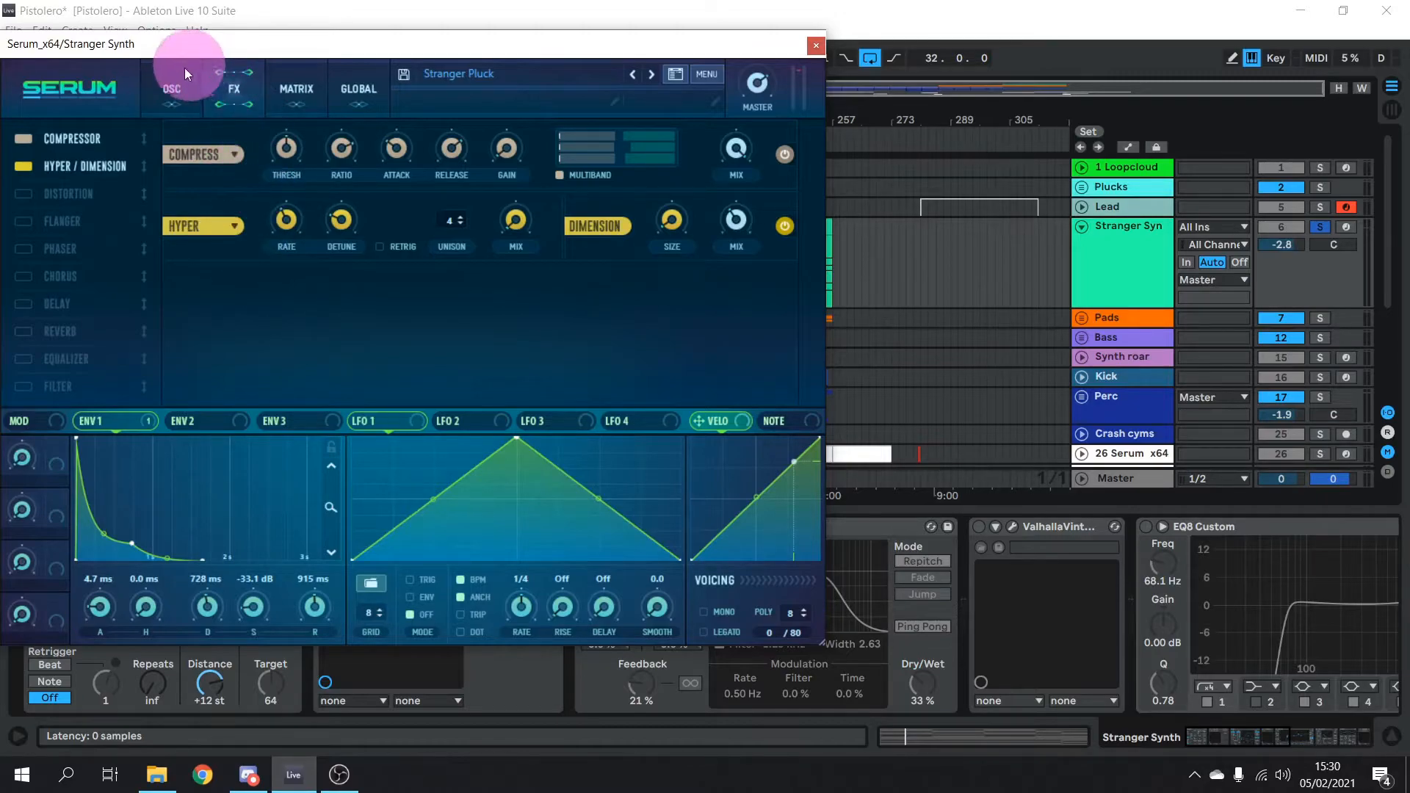
left_click(176, 92)
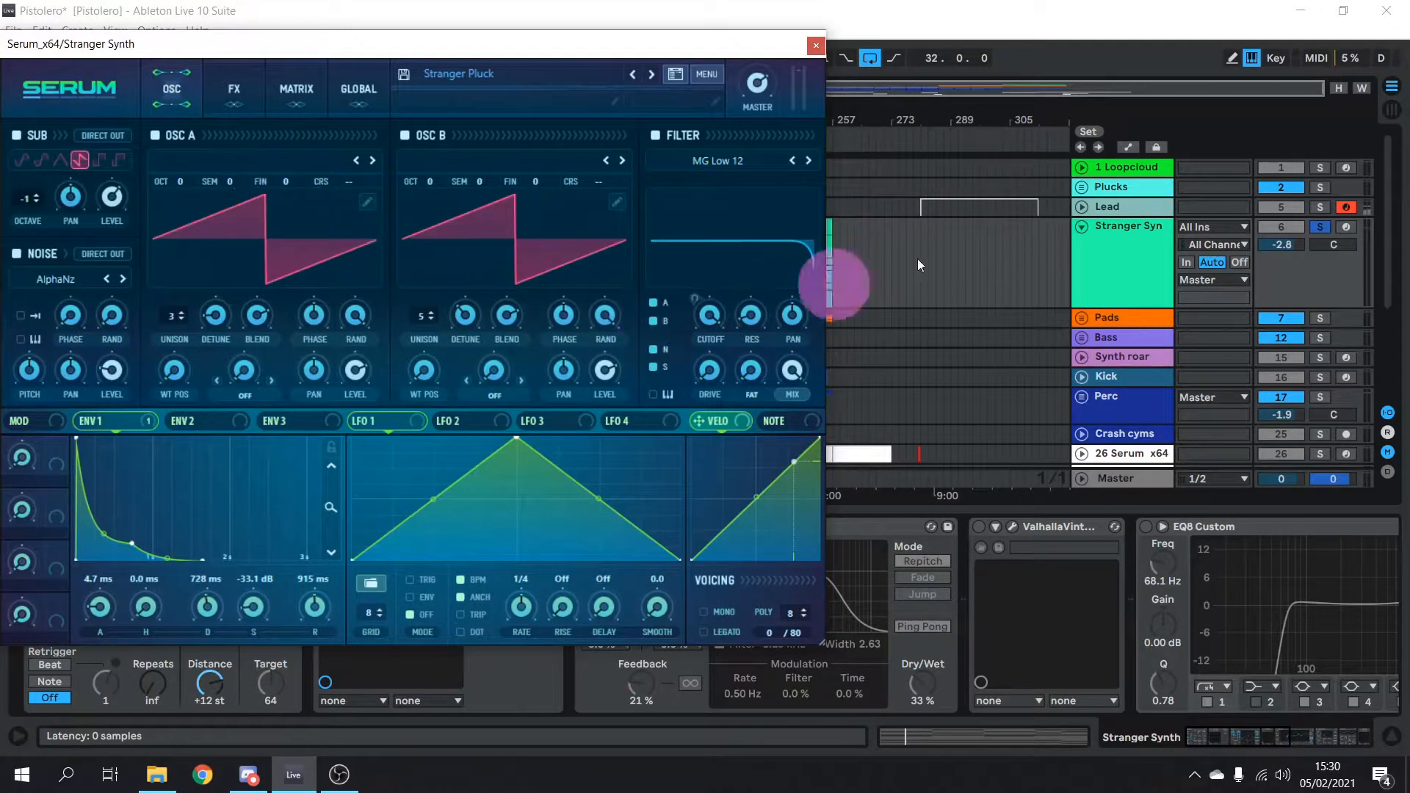
left_click(1347, 227)
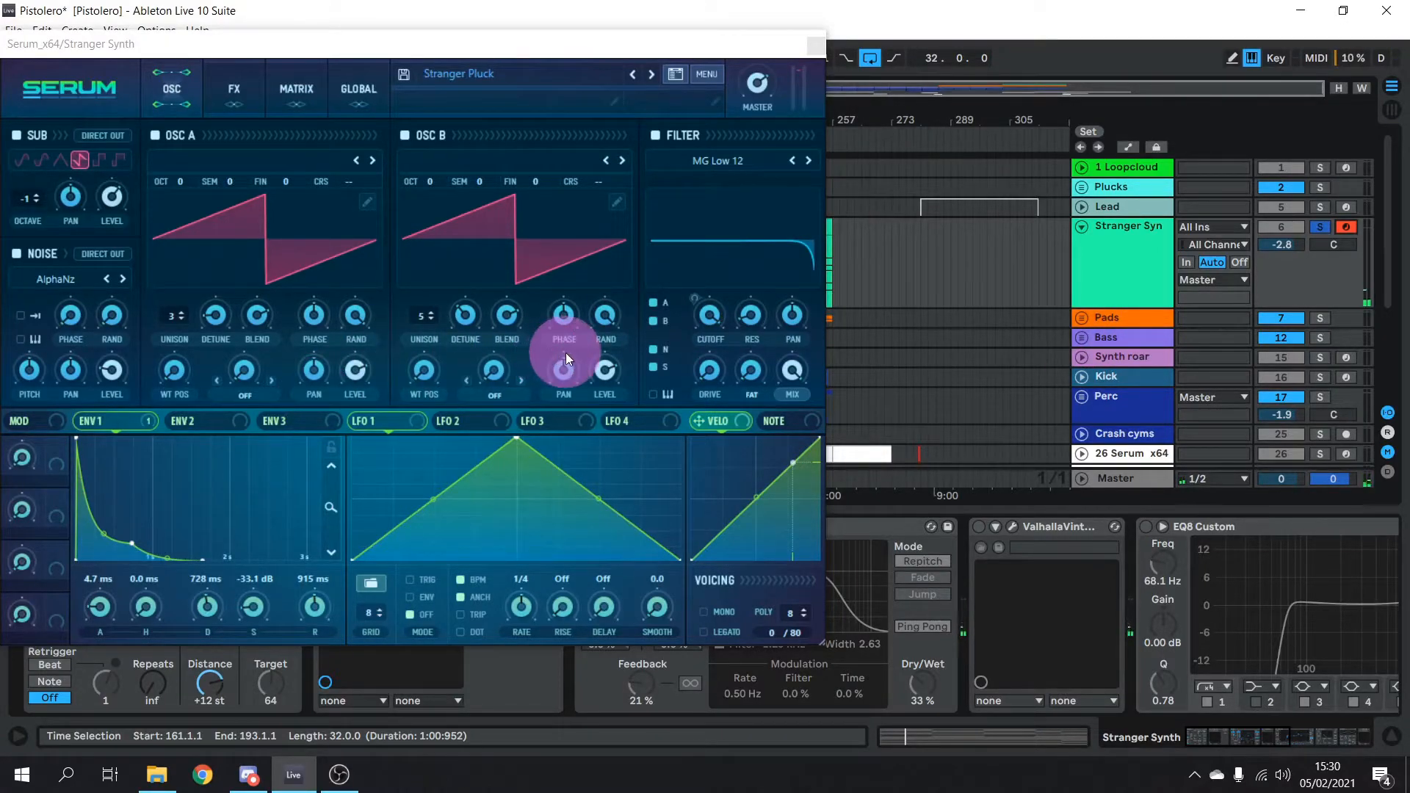
left_click(814, 45)
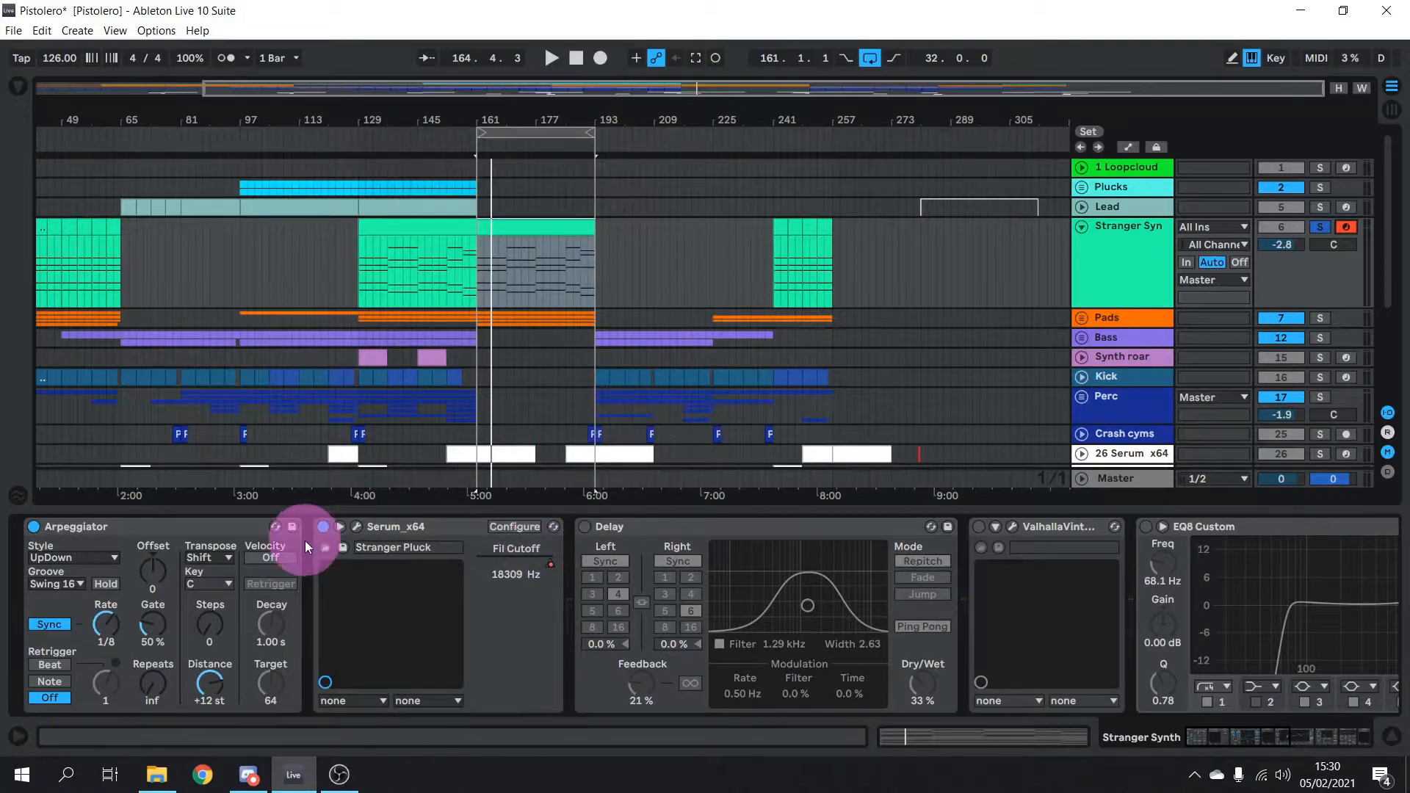
Re-enable Delay, Valhalla reverb, EQ8 Custom, Glue Compressor and Auto Pan, then play from bar 161
left_click(585, 526)
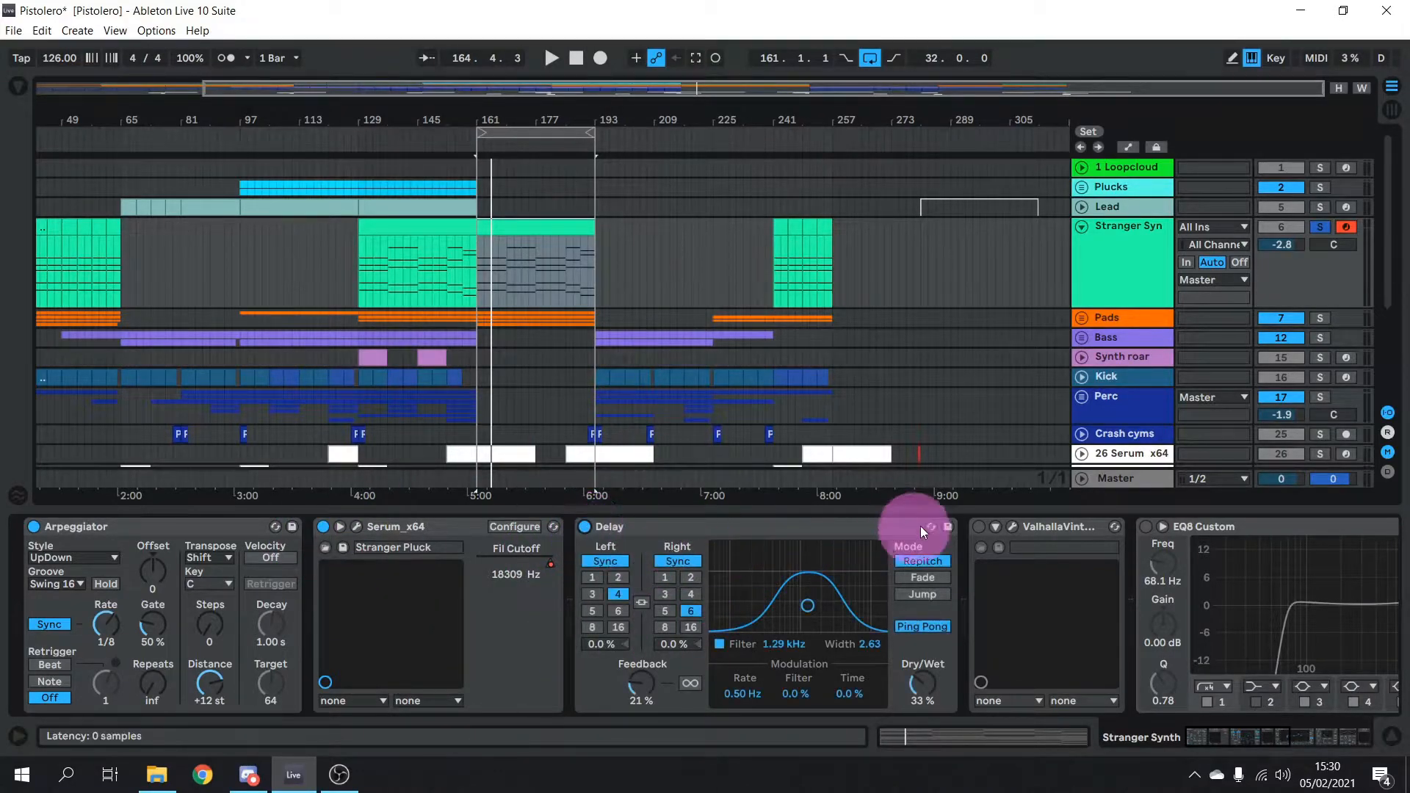
left_click(981, 527)
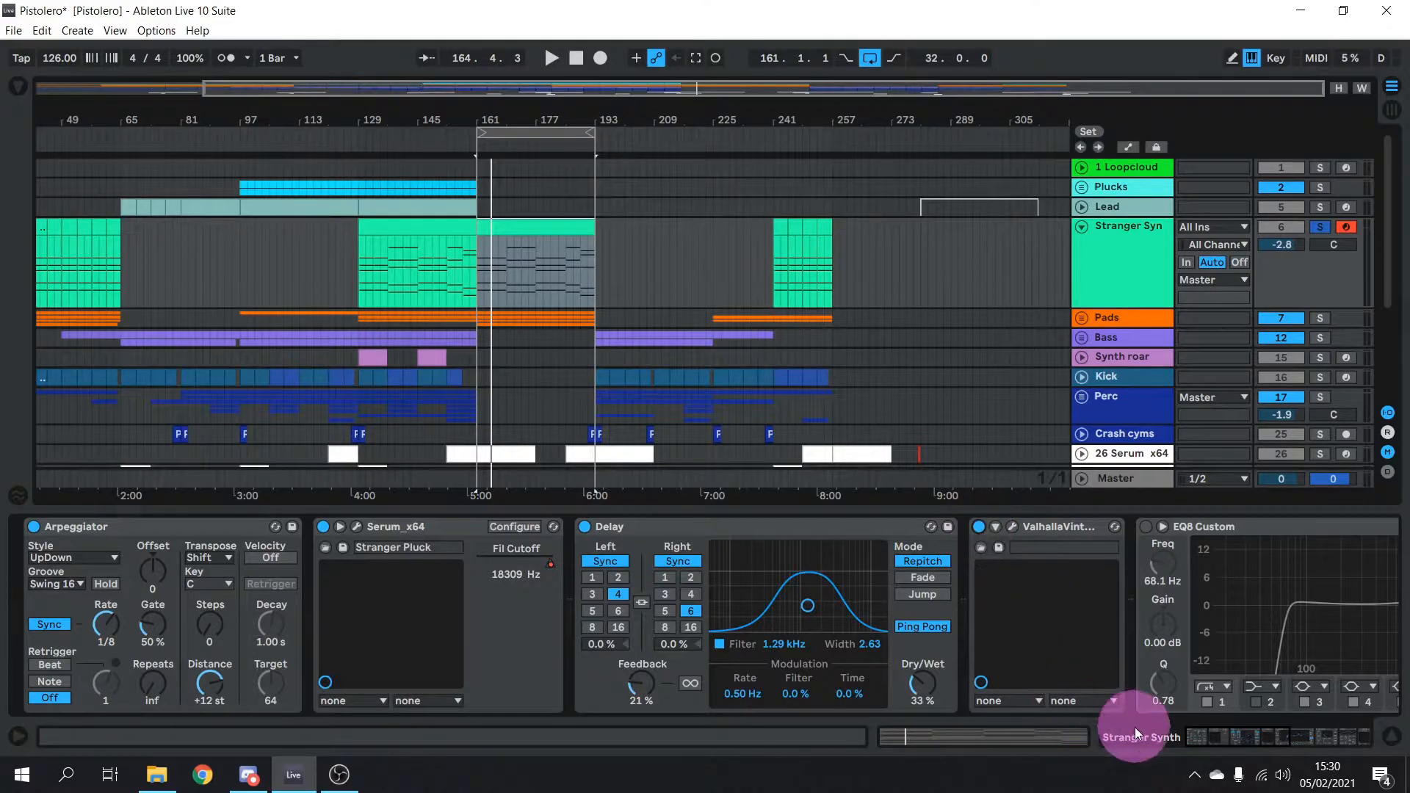
left_click(1241, 730)
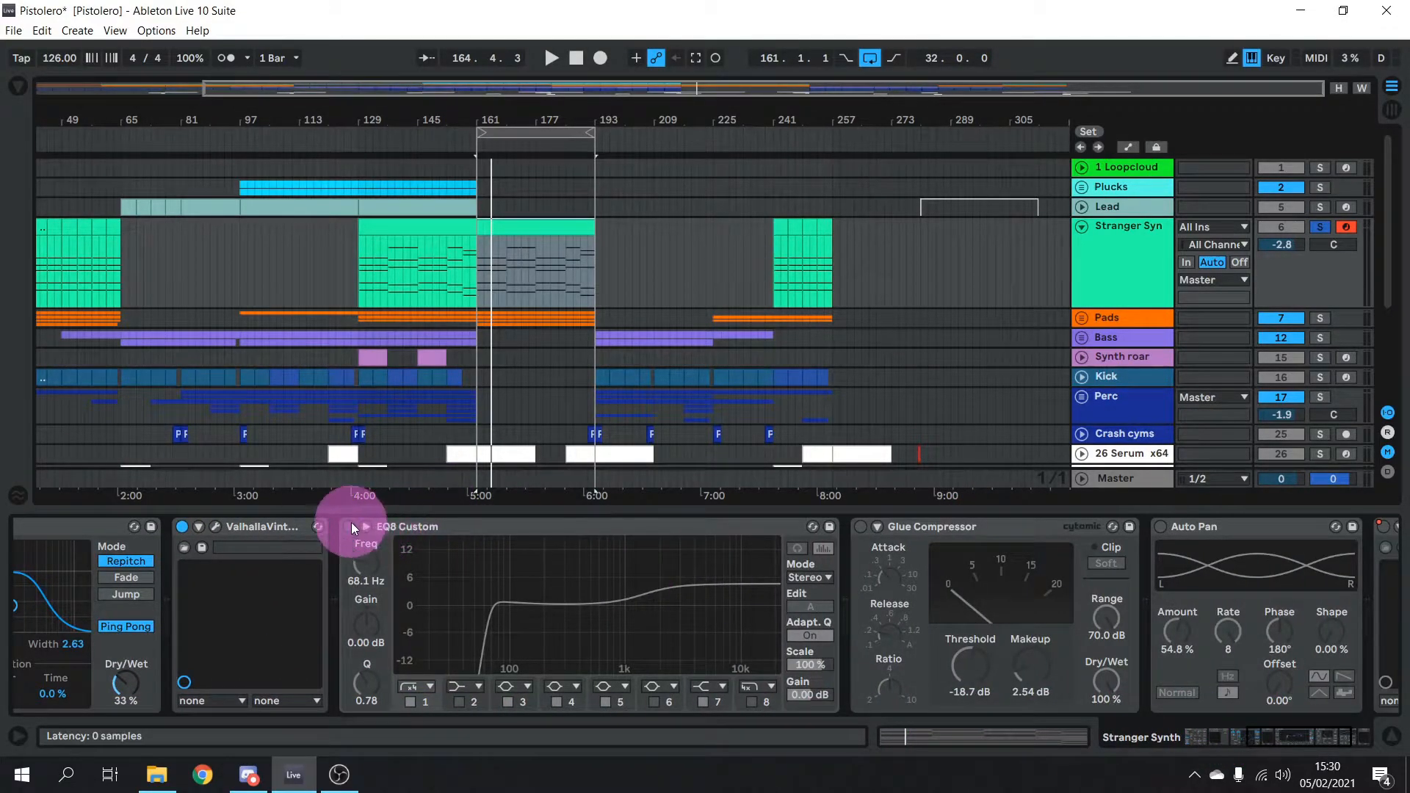
left_click(351, 527)
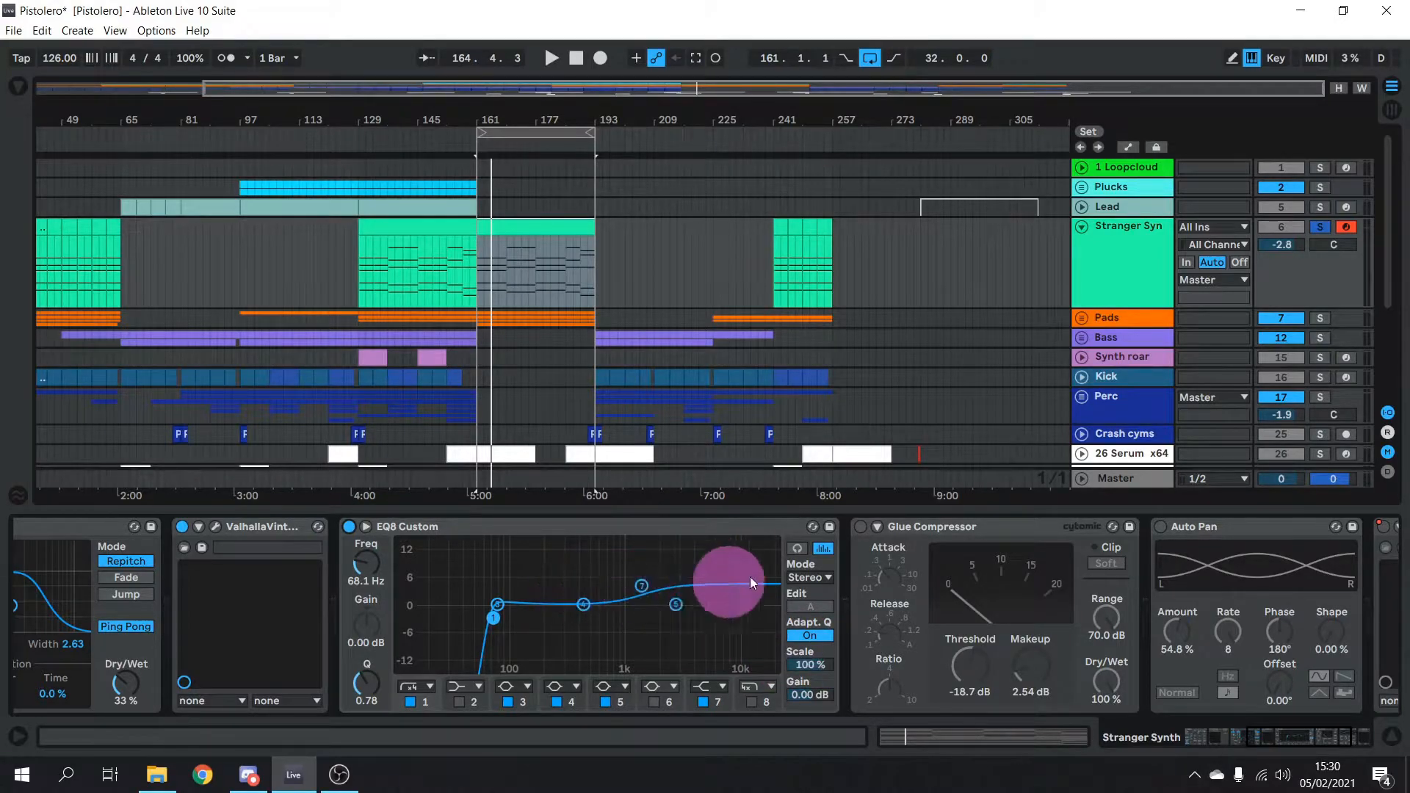
left_click(858, 526)
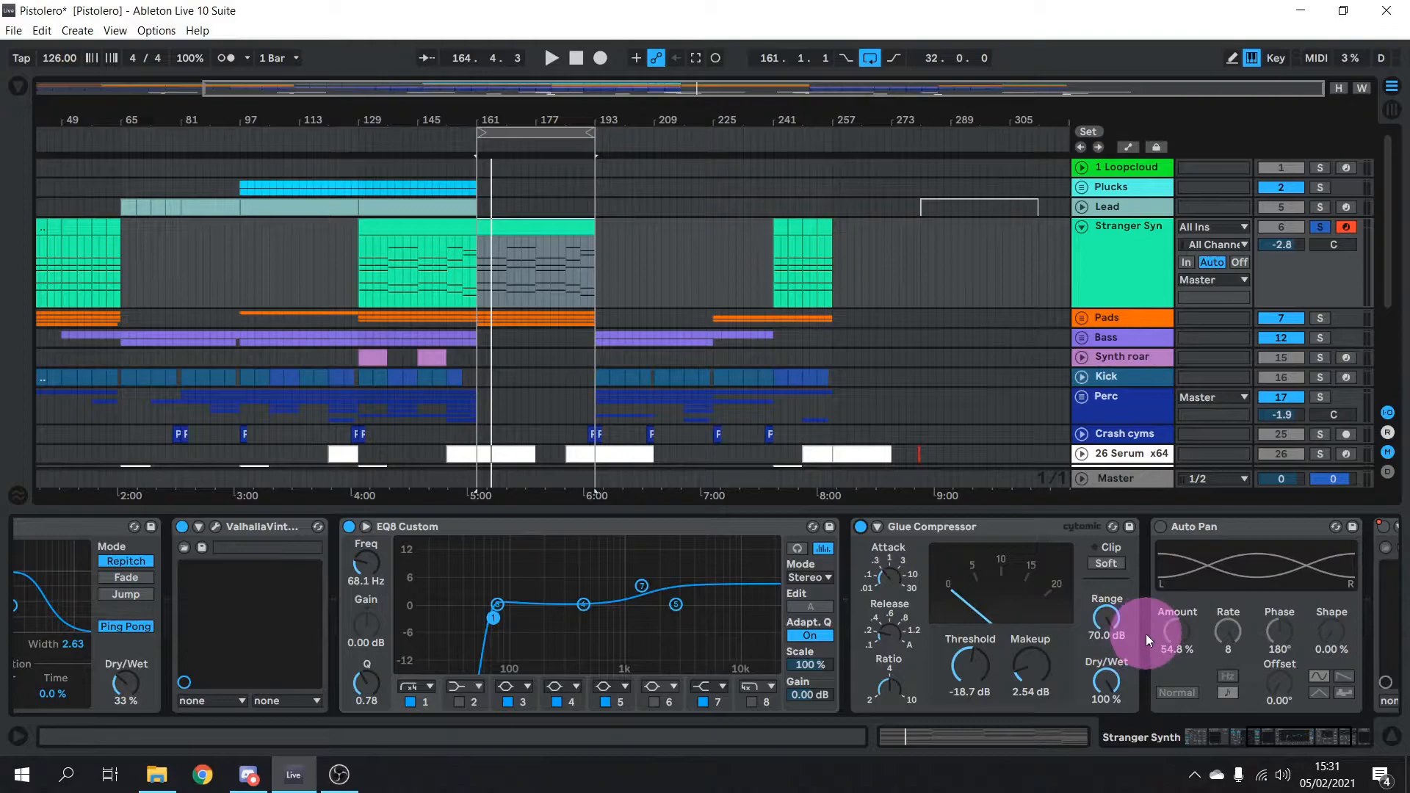
left_click(1161, 527)
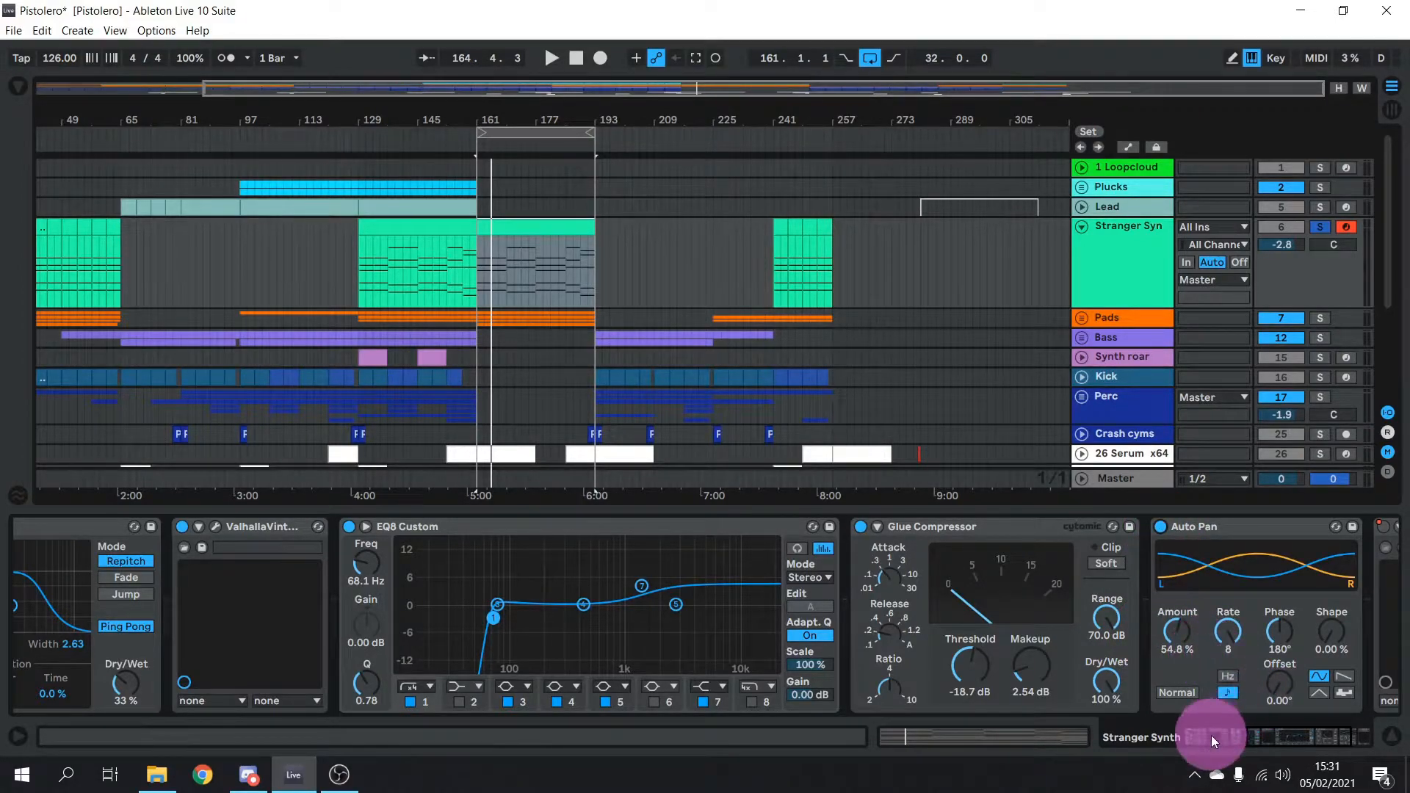
left_click_drag(1210, 735, 1237, 734)
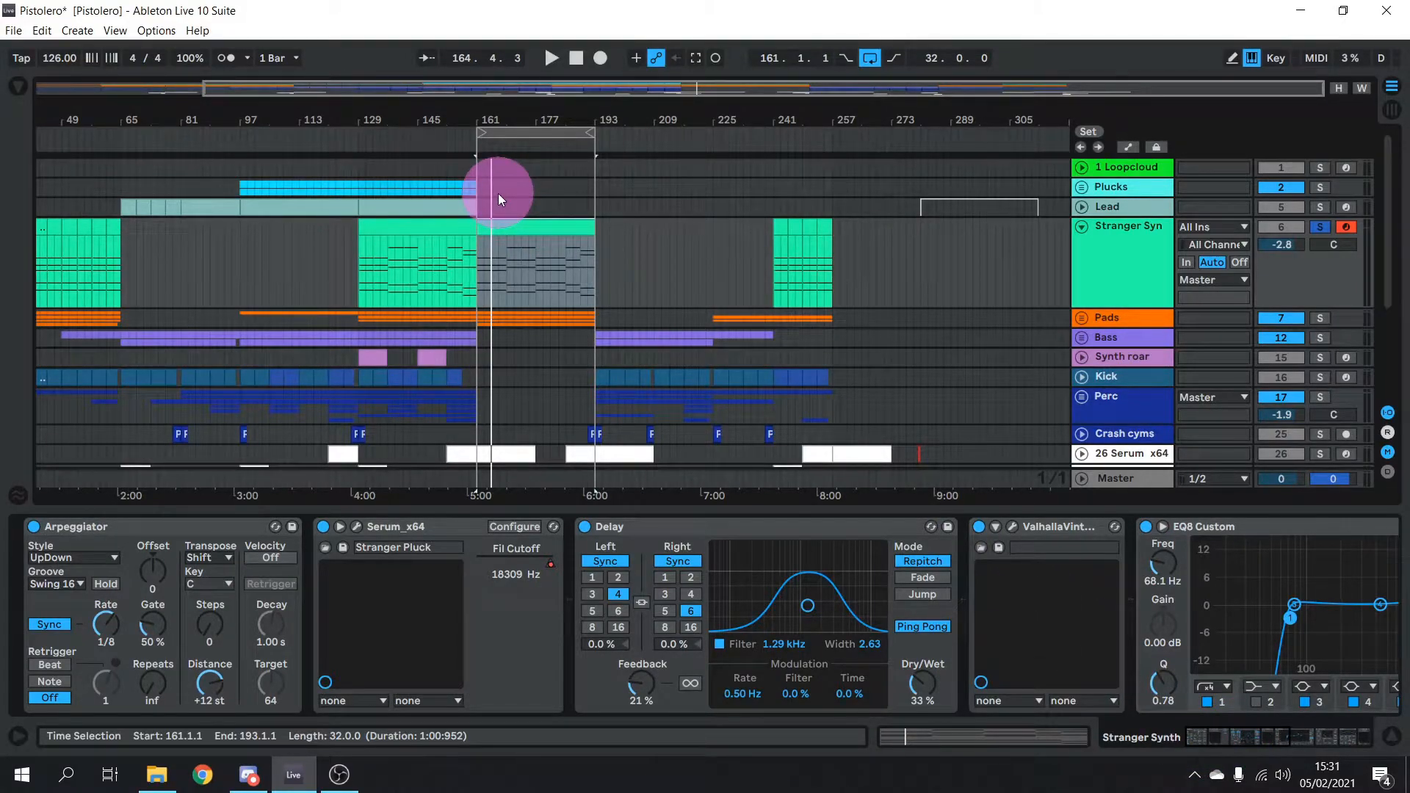
key("space")
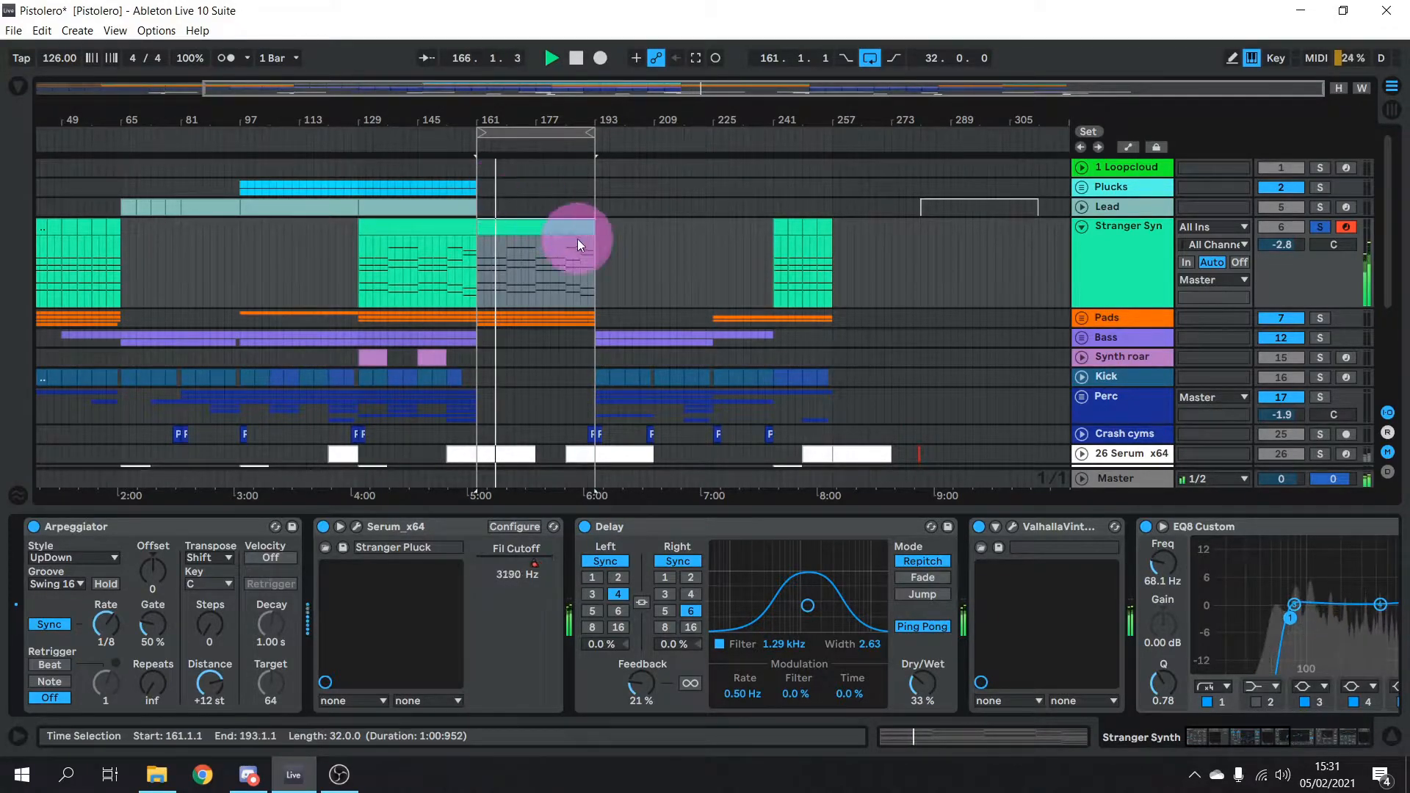
Jump the playhead to around bar 181 and stop playback near bar 190
left_click(563, 143)
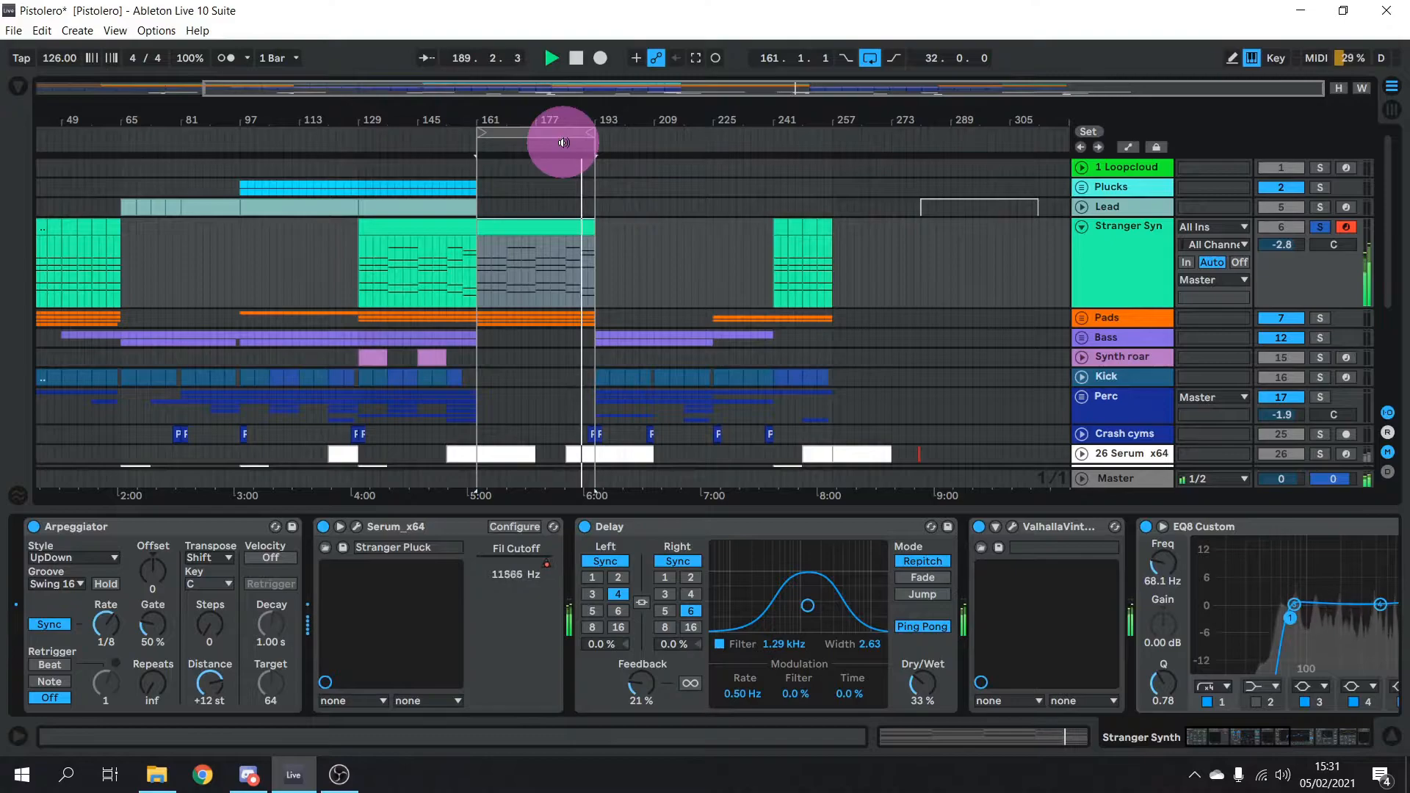
key("space")
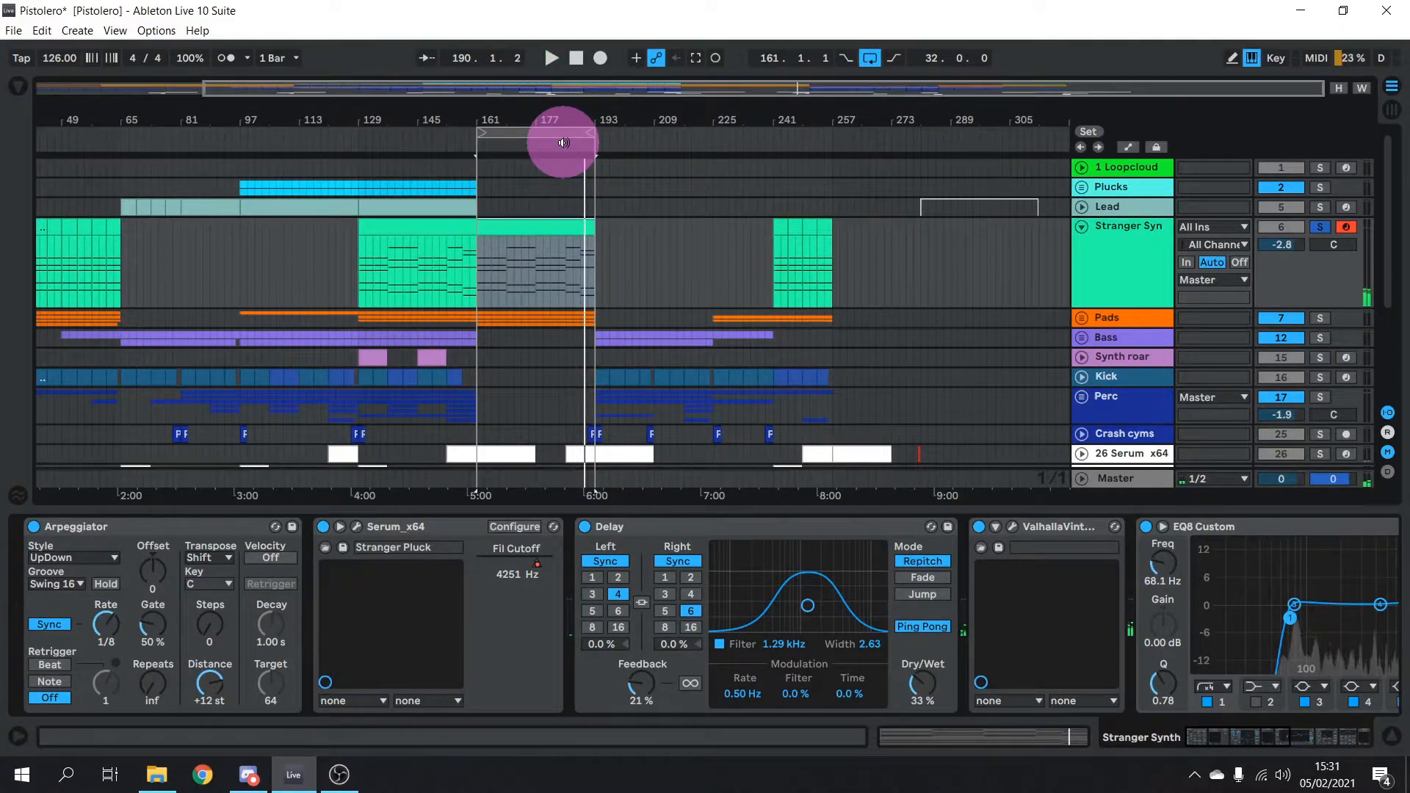
Open the Stranger Synth clip's piano roll, resize it back, then show the device chain
double_click(451, 255)
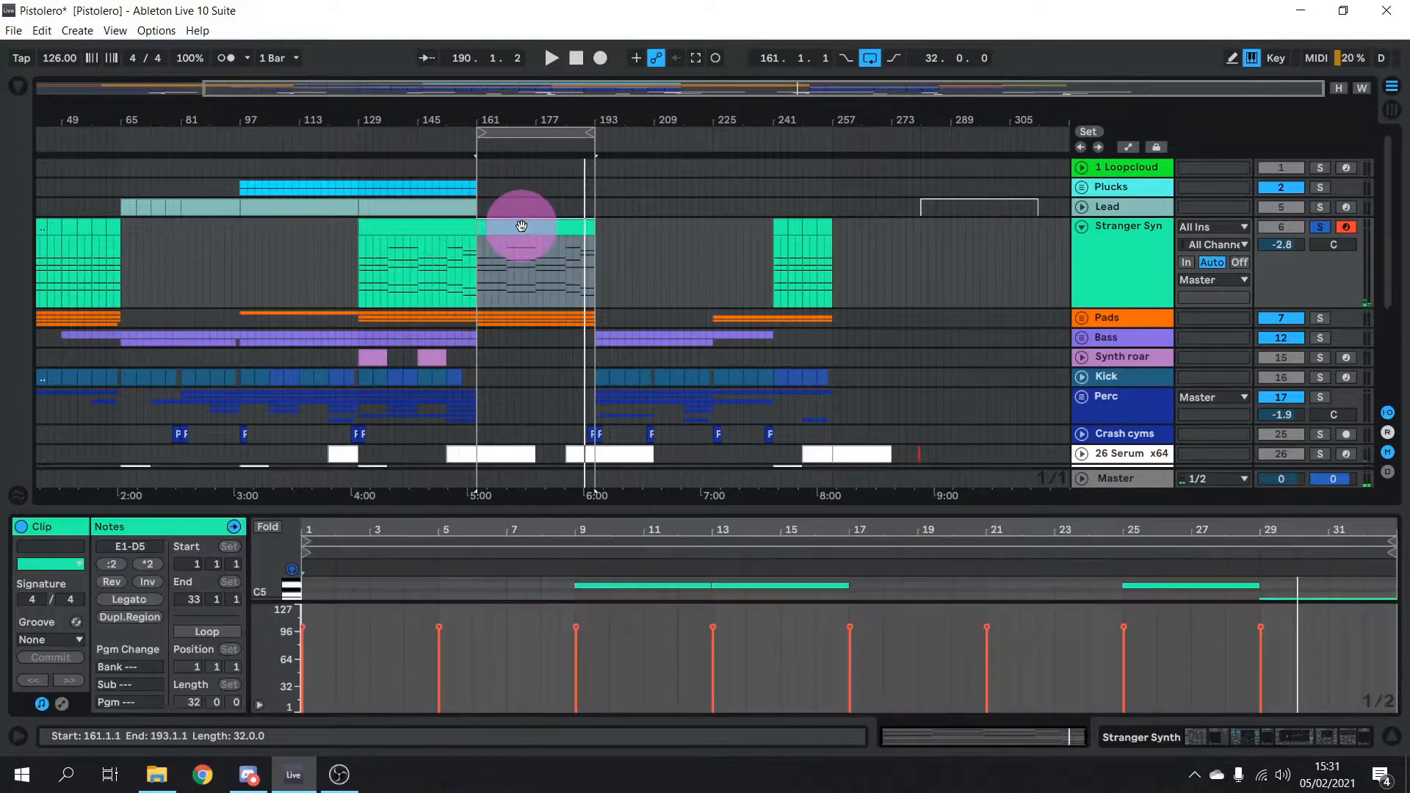
left_click_drag(667, 517, 667, 151)
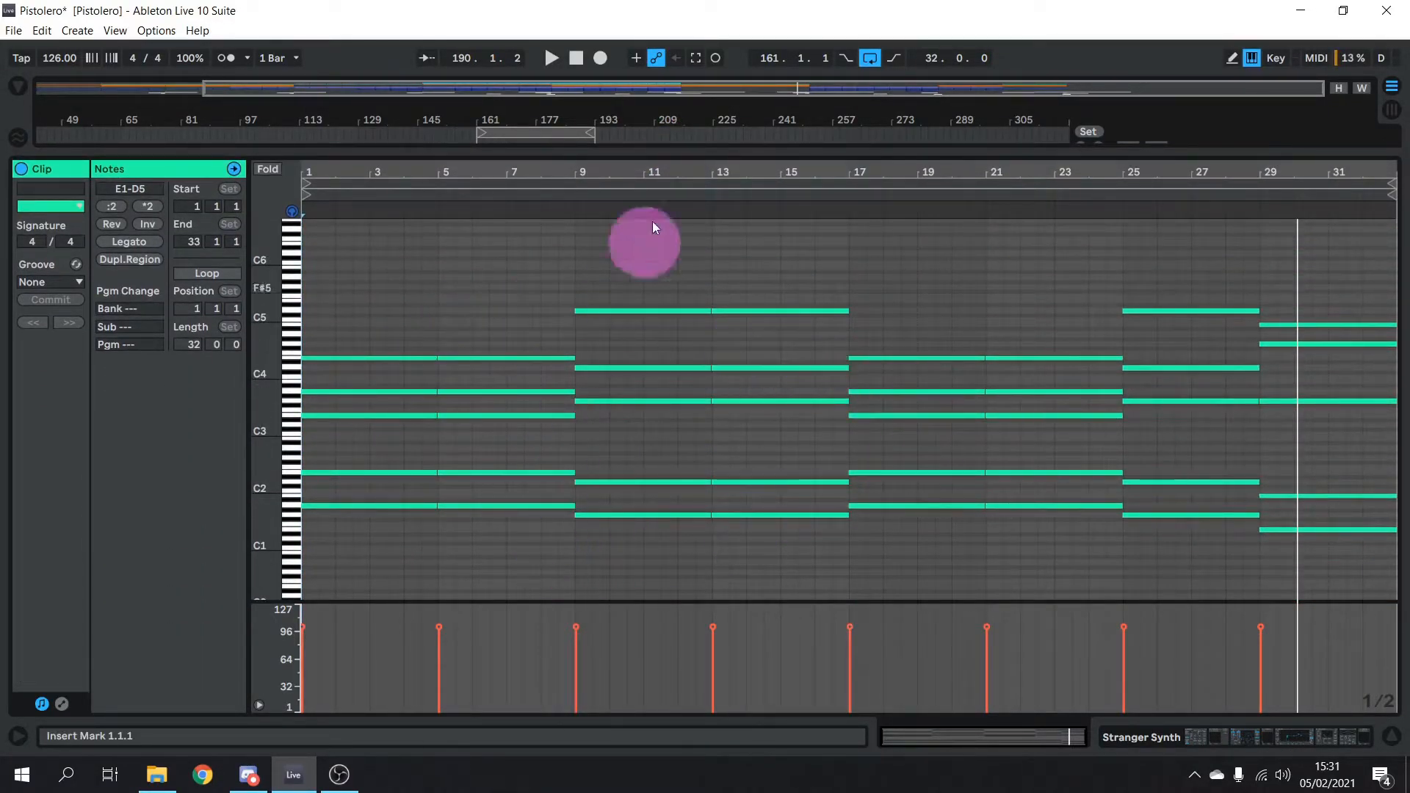
left_click_drag(632, 151, 617, 513)
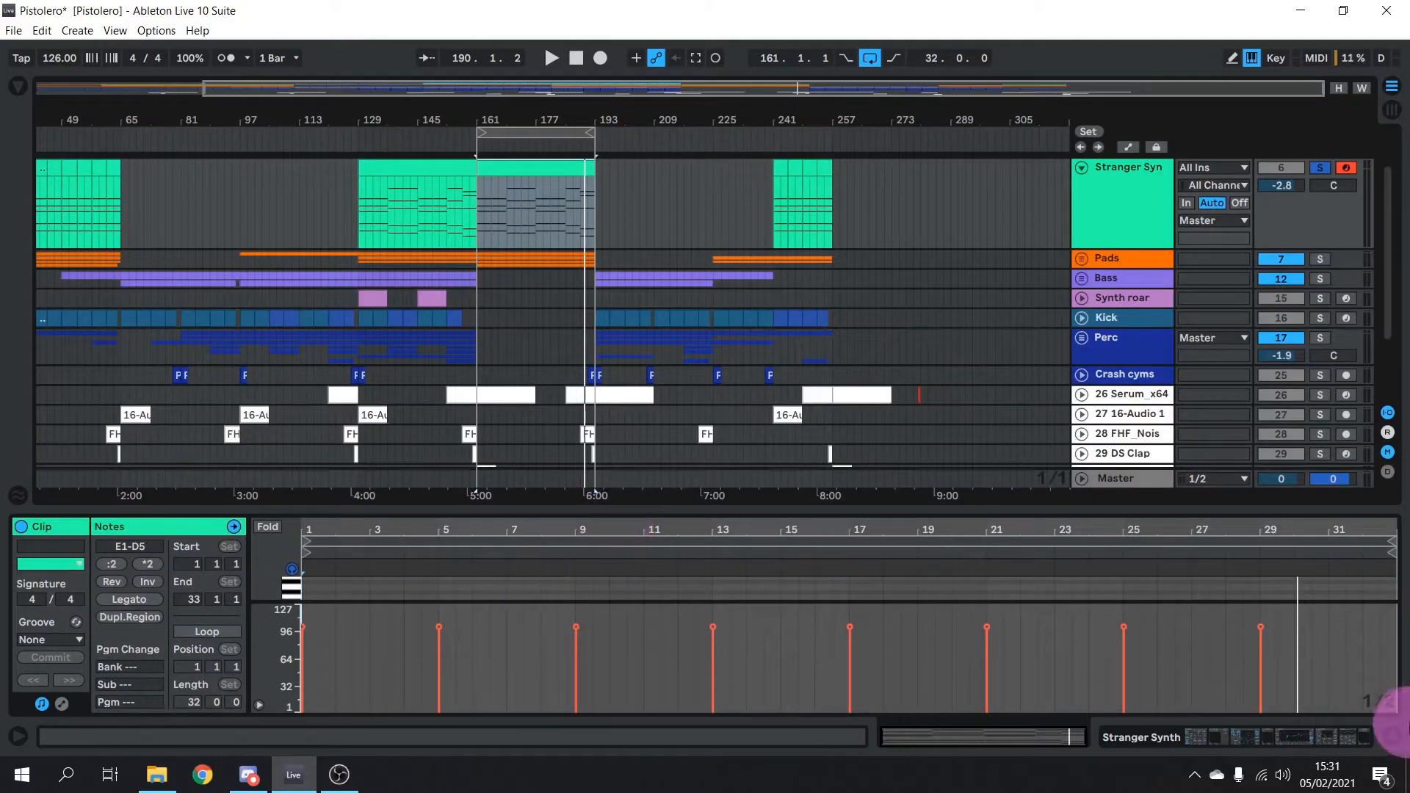
left_click(1338, 735)
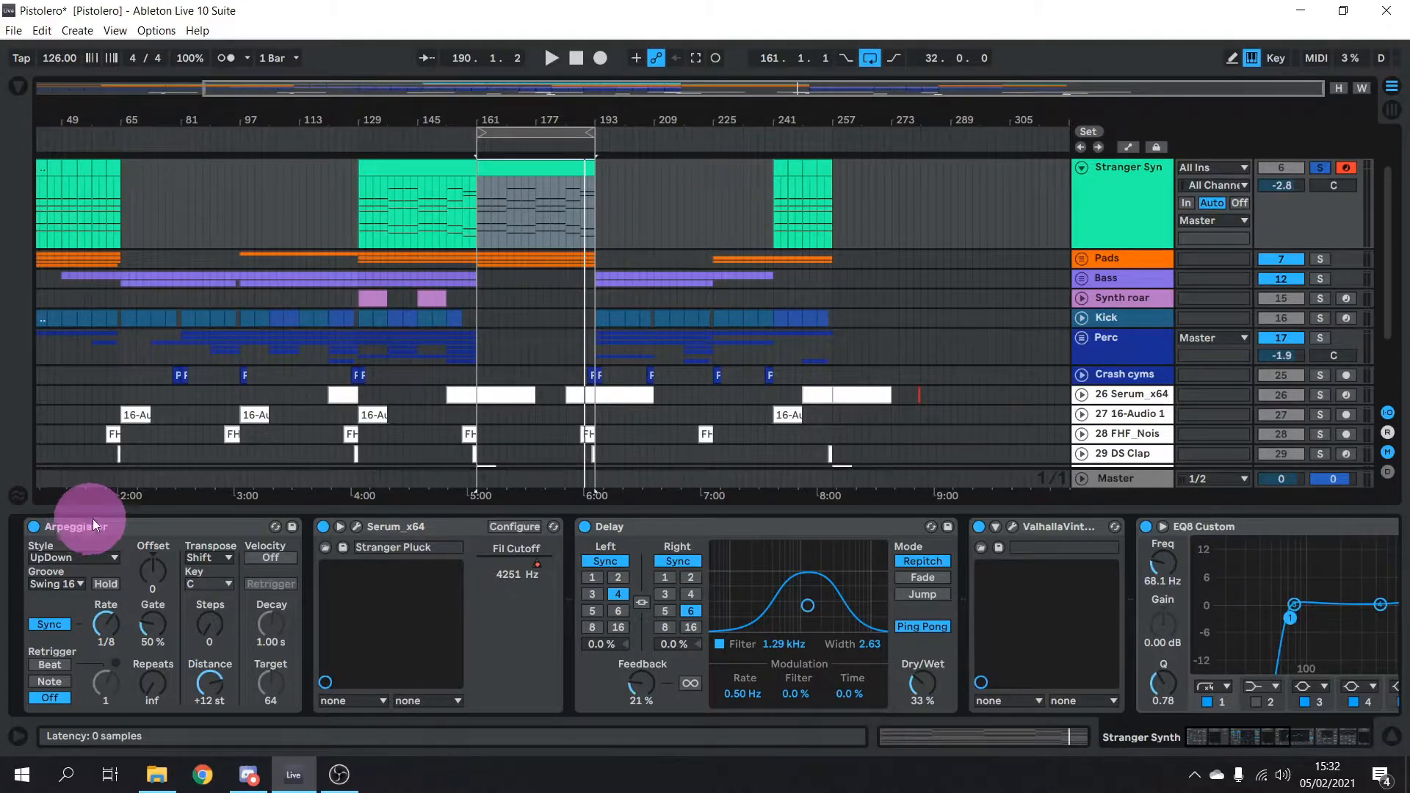
Fold Stranger Synth, unfold the Pads group, and solo and arm 8 Diva
left_click(1082, 167)
scroll(1088, 220, "up", 3)
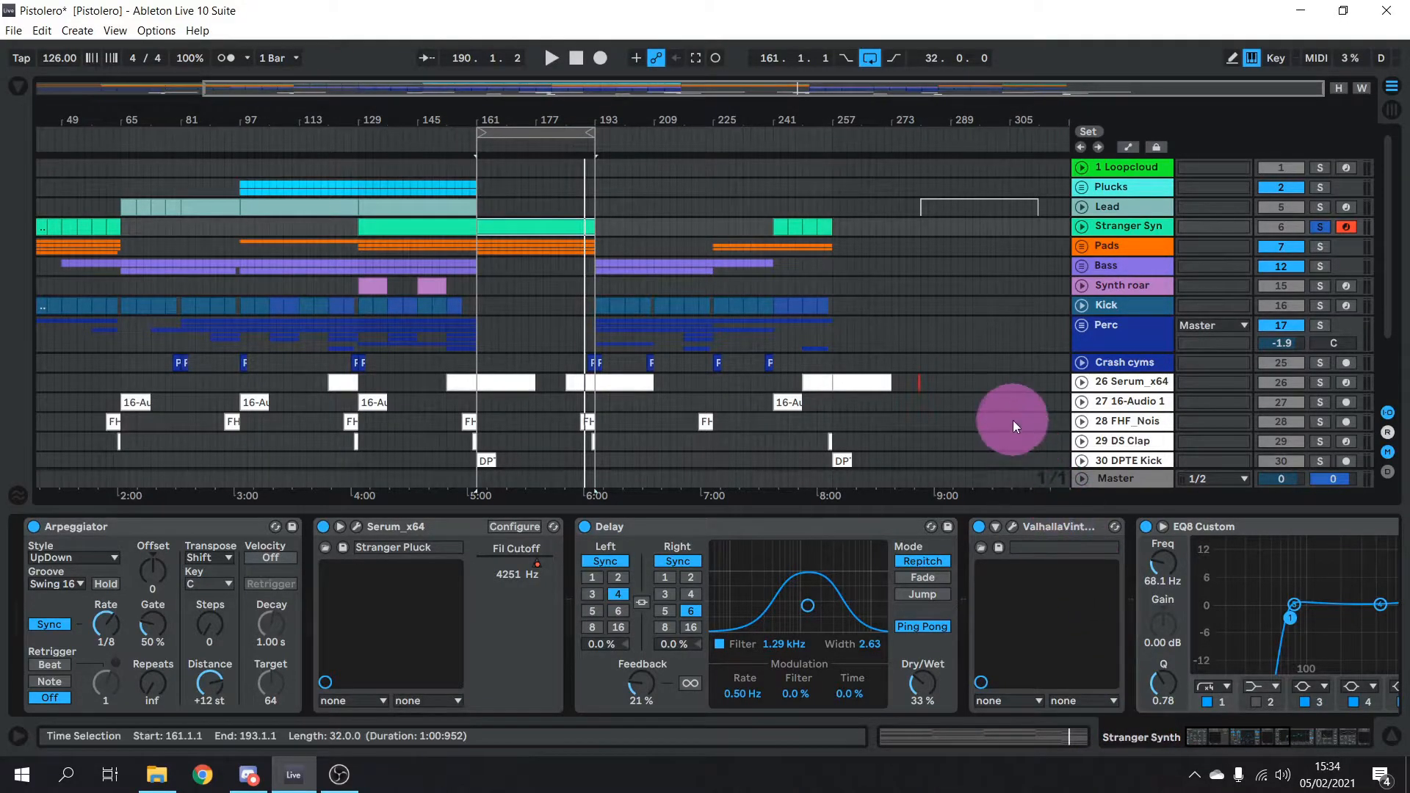
left_click(1081, 247)
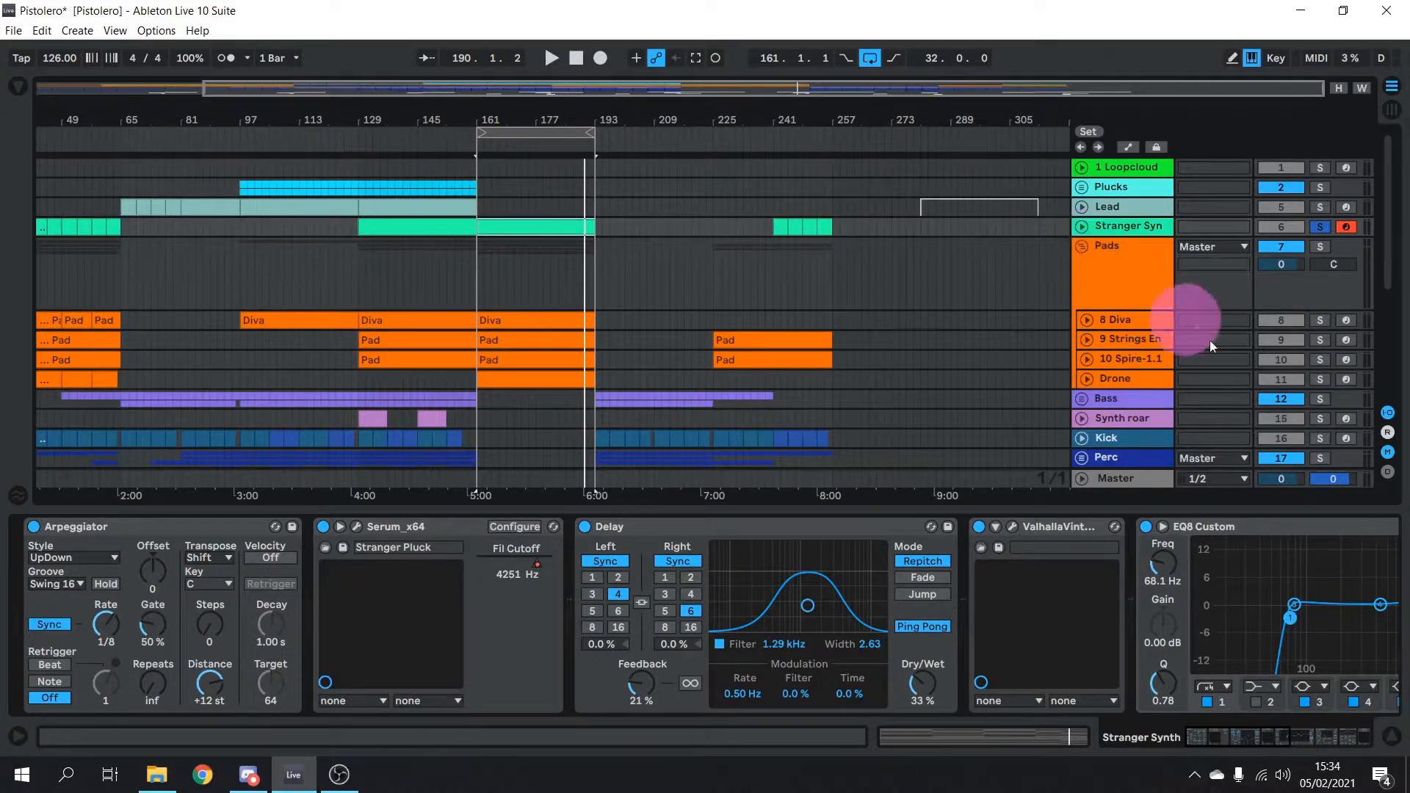
left_click(1321, 319)
left_click(1346, 320)
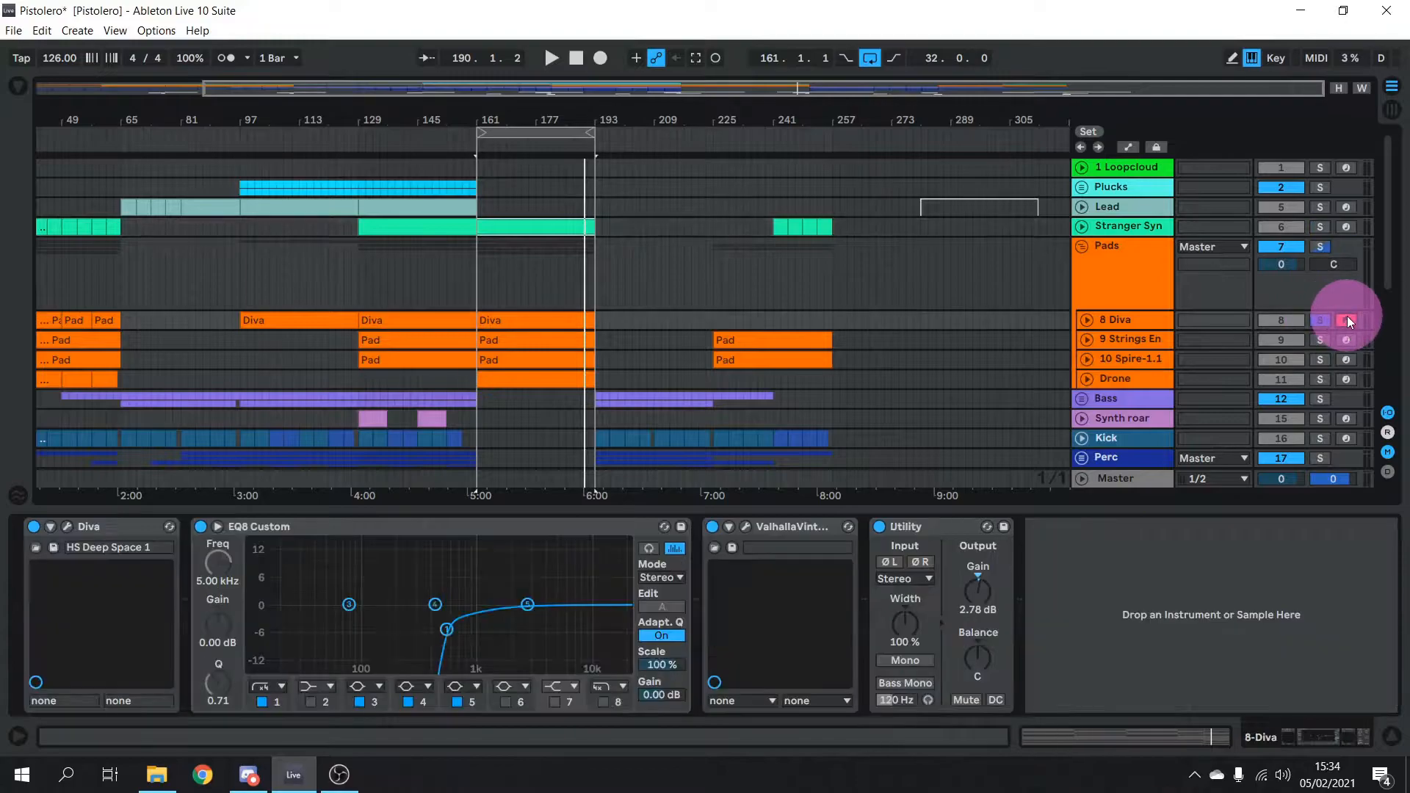
left_click(1087, 320)
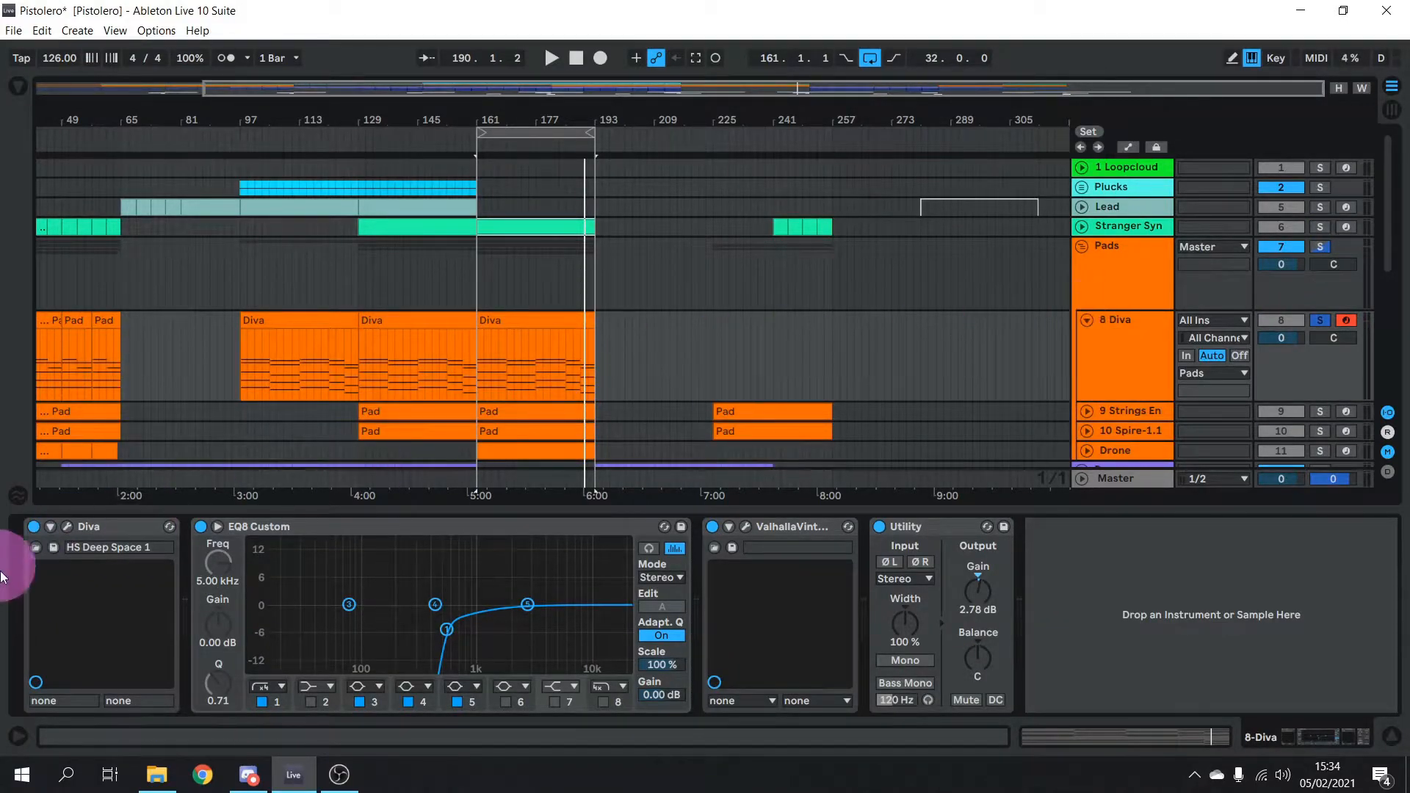
left_click(539, 325)
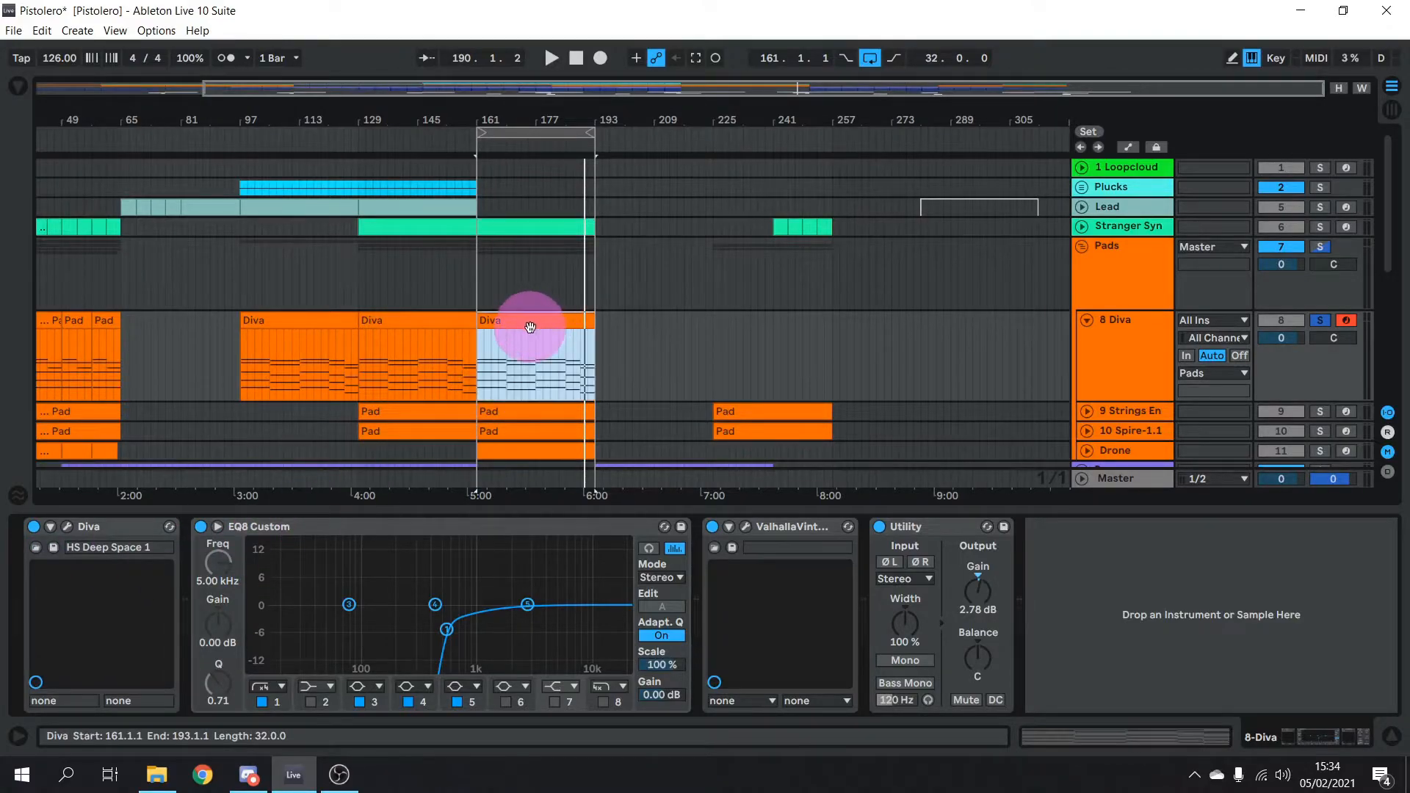
left_click(1094, 307)
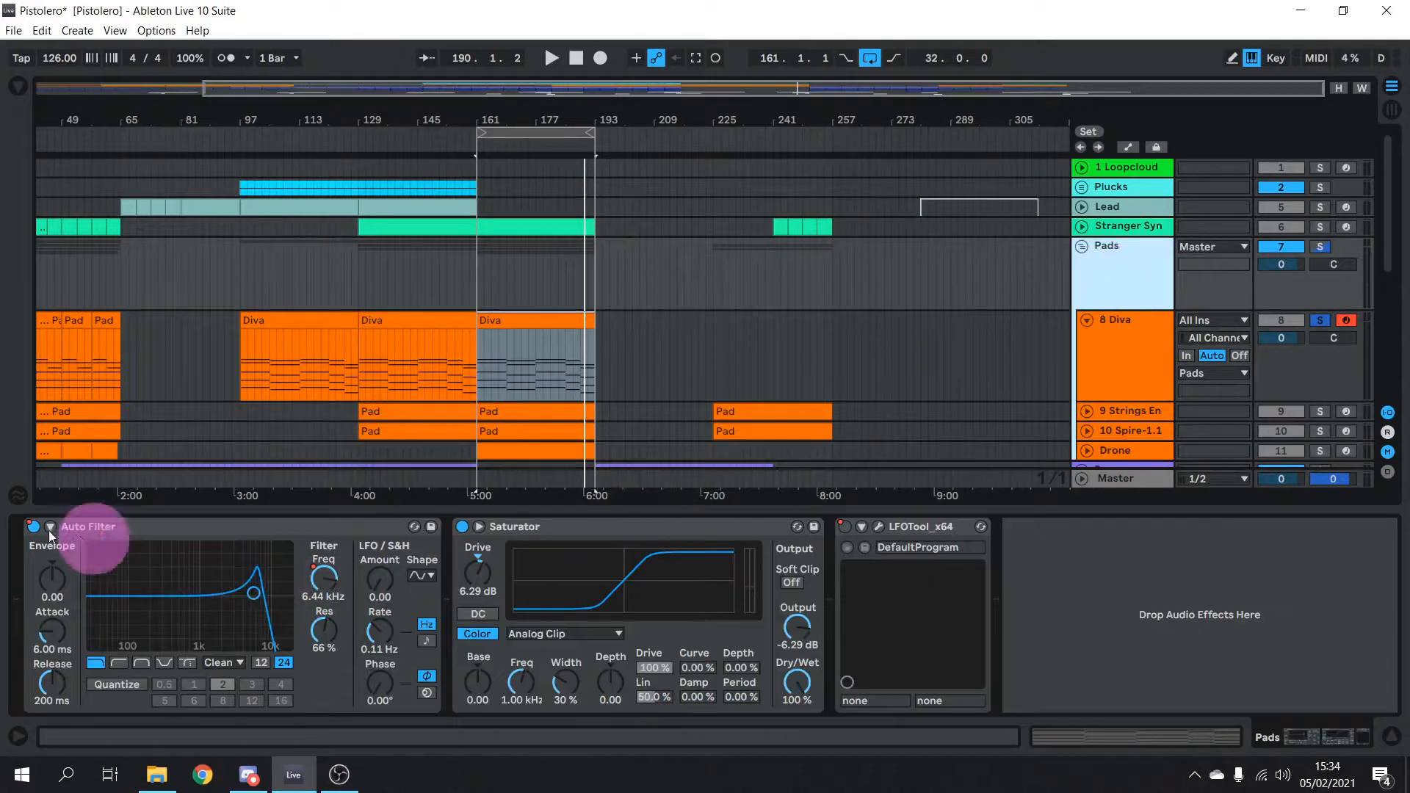
left_click(1164, 323)
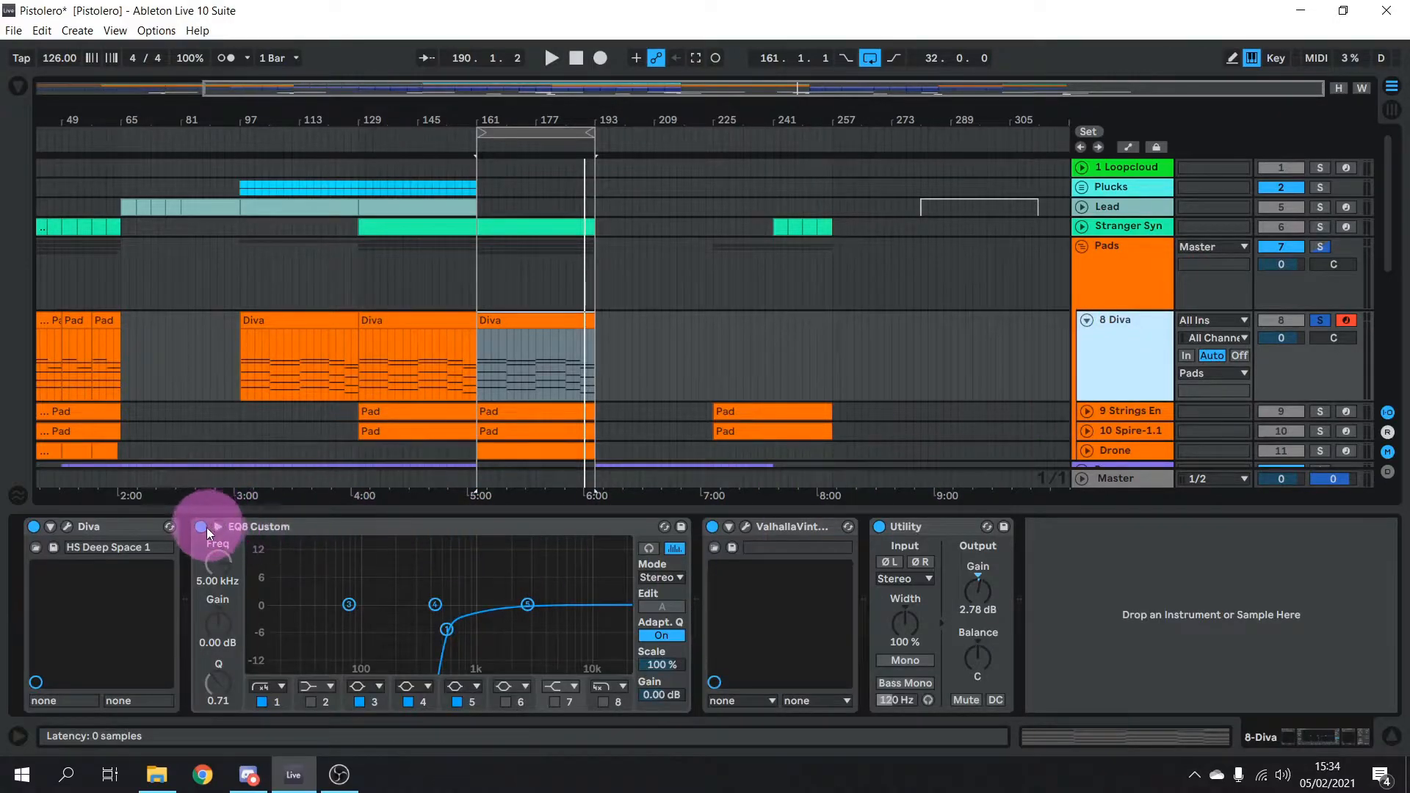
left_click(201, 526)
left_click(712, 528)
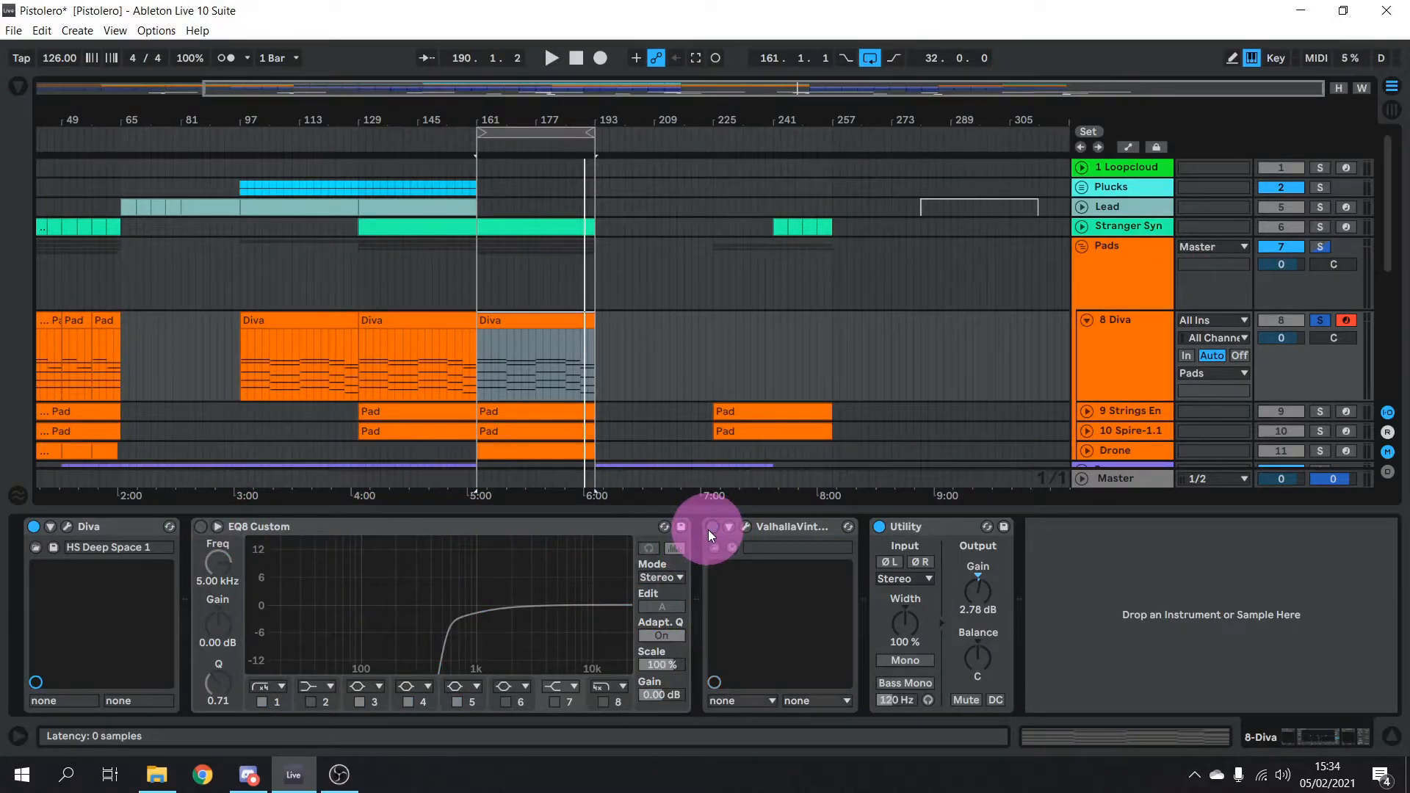
left_click(879, 526)
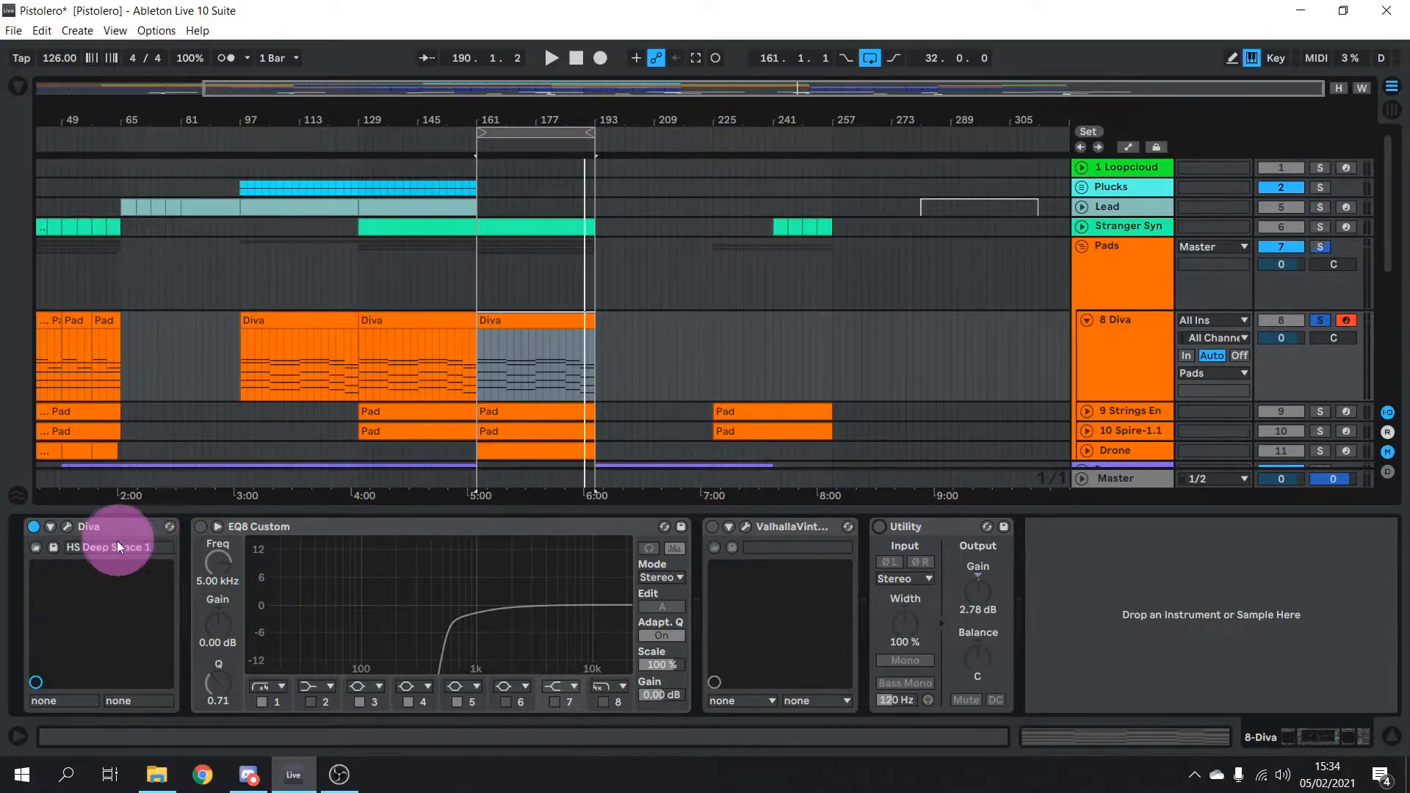
left_click(66, 528)
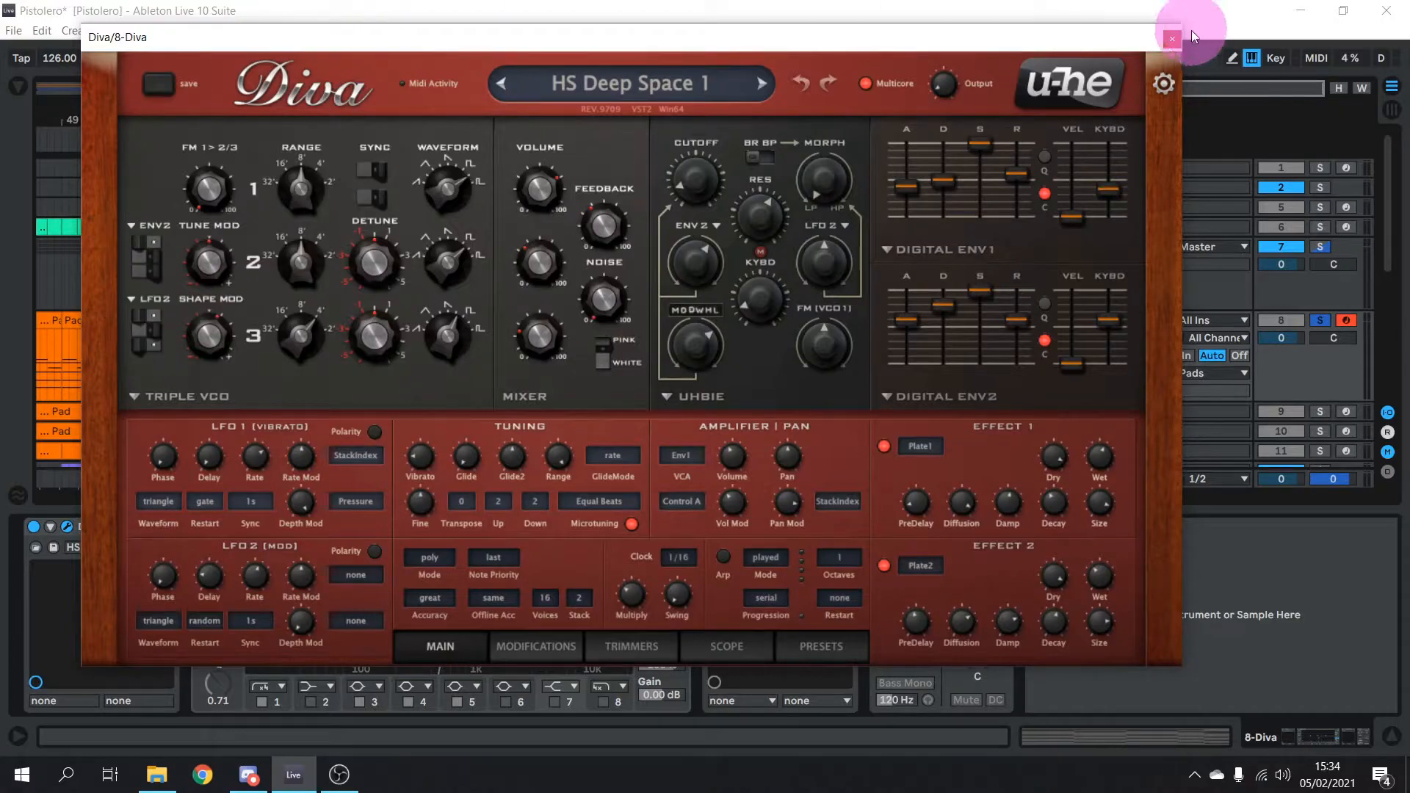
left_click(1173, 39)
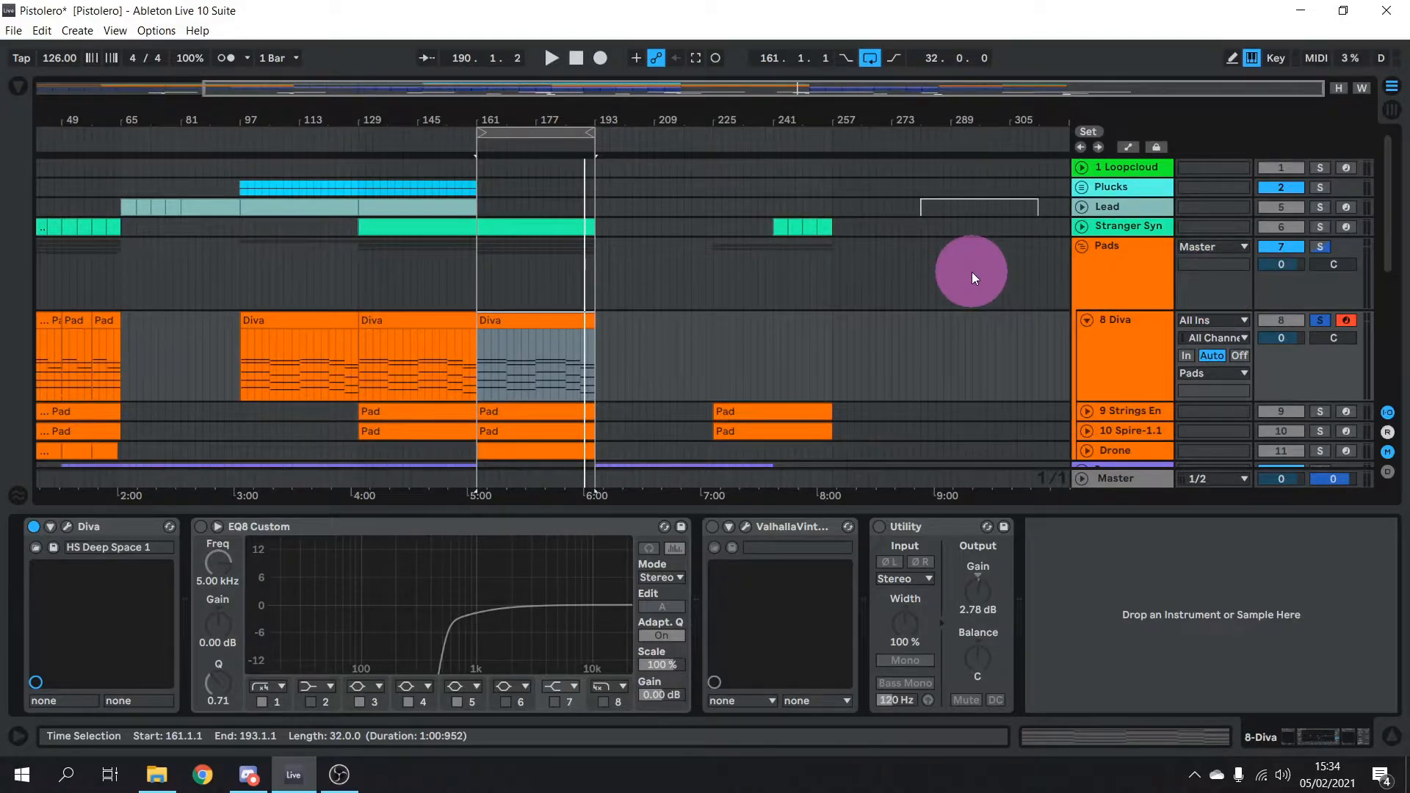
key("space")
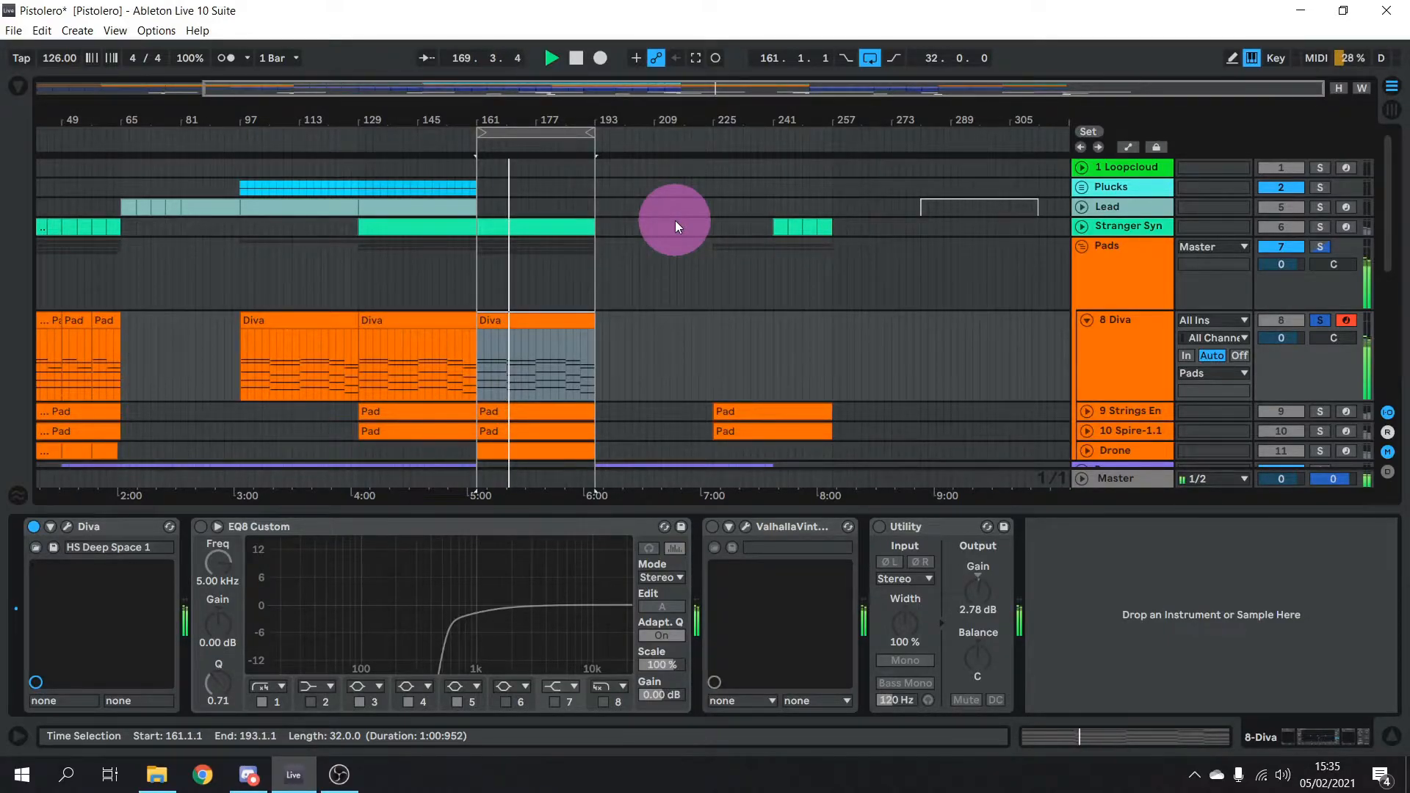
double_click(536, 323)
left_click_drag(730, 507, 741, 190)
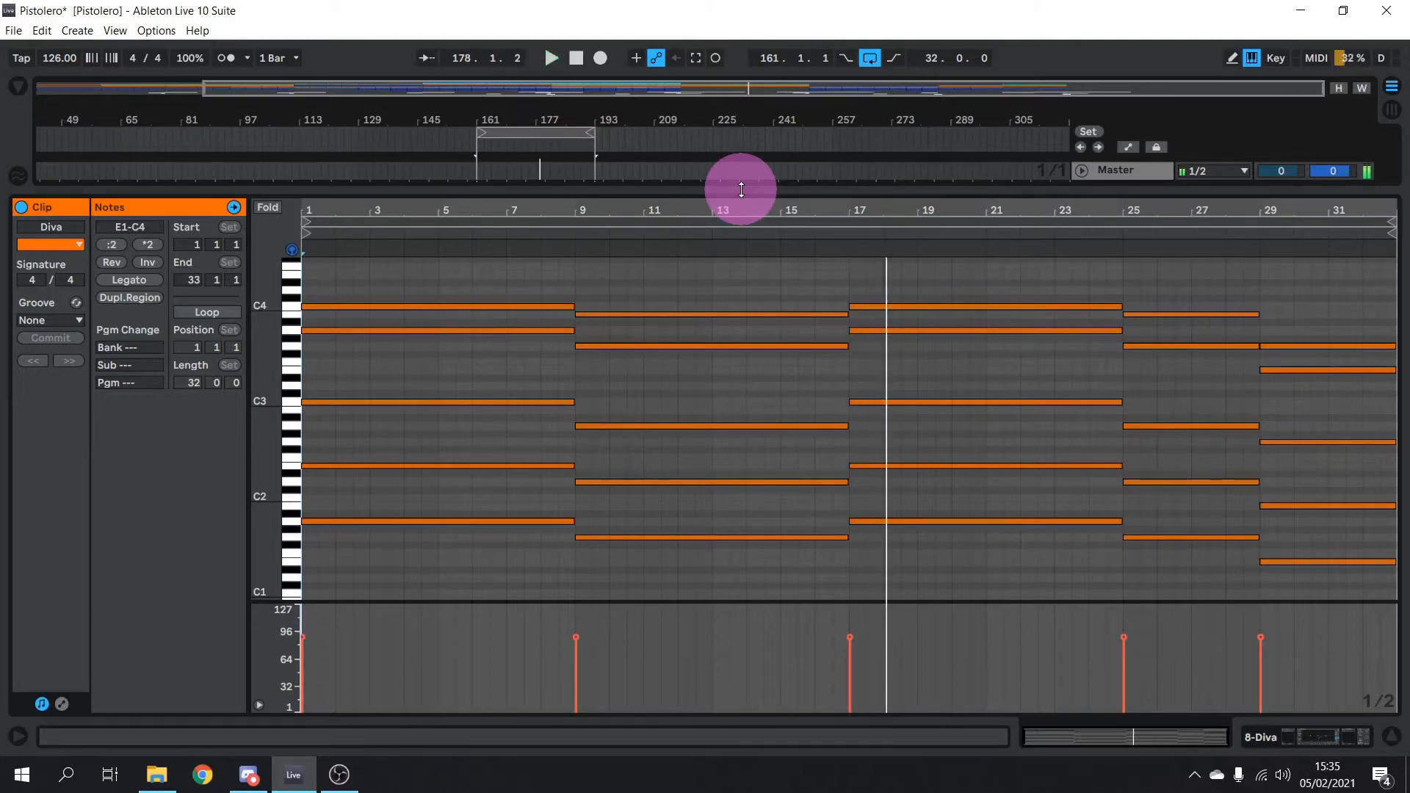
left_click_drag(741, 190, 708, 512)
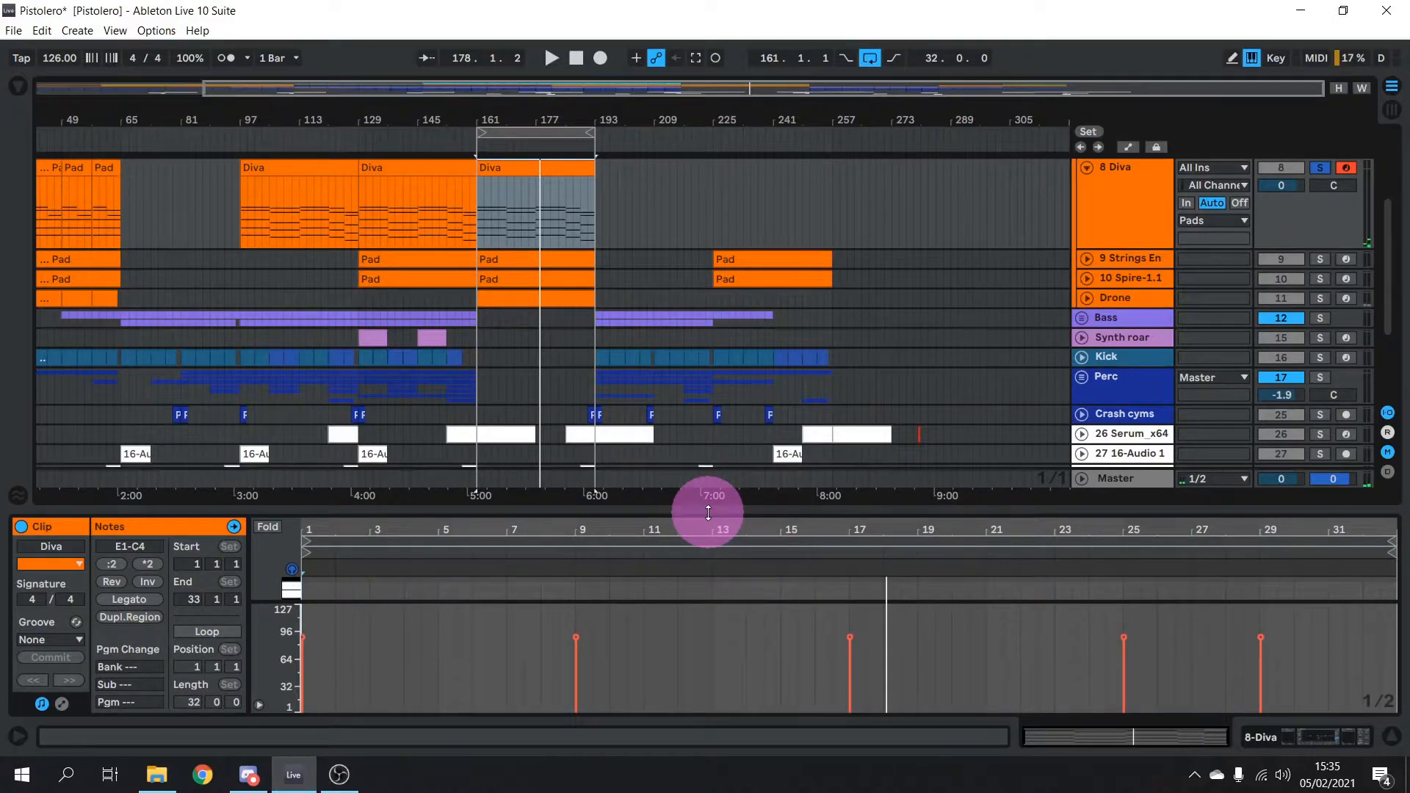
left_click(1319, 743)
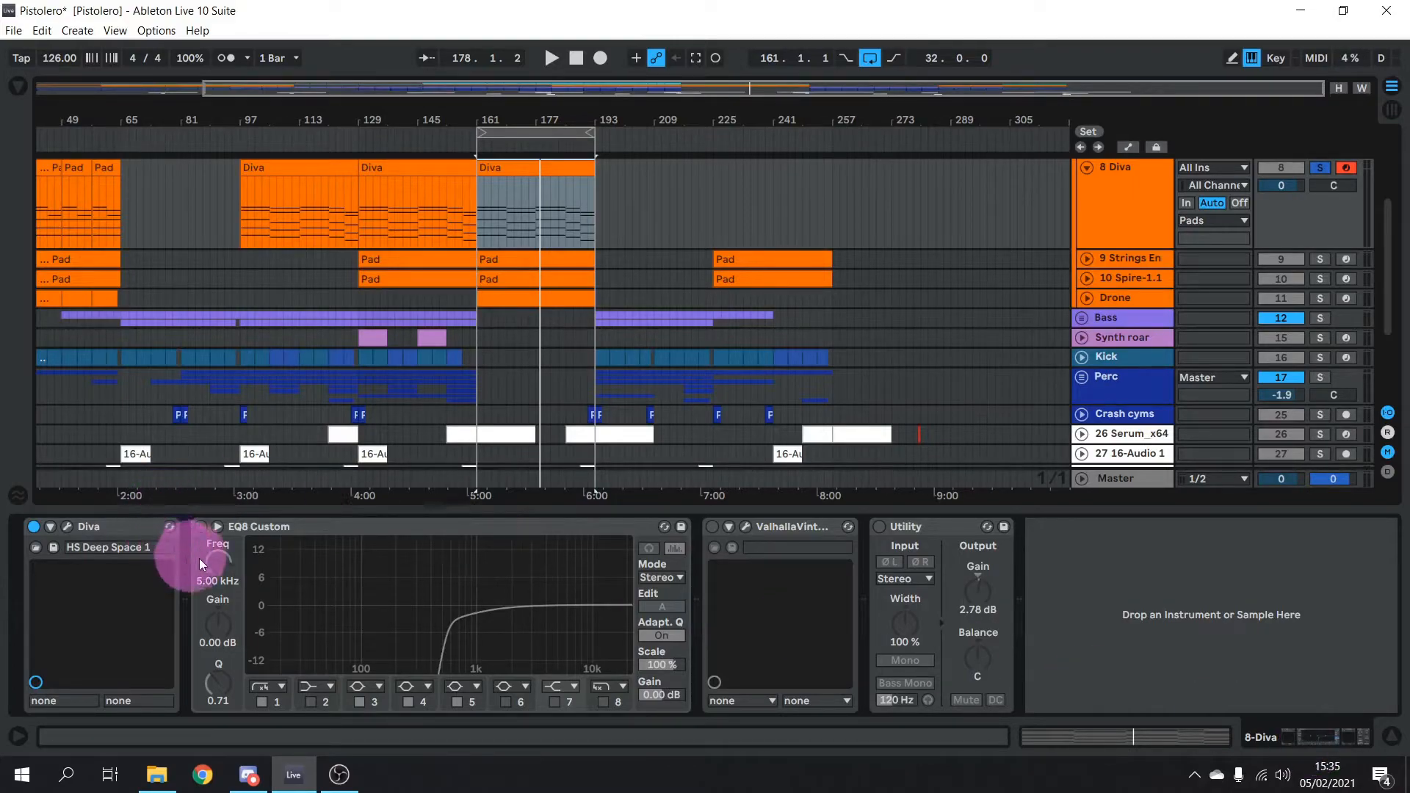
Re-enable Diva's EQ8 Custom and compare its low-cut band off and on during playback
key("space")
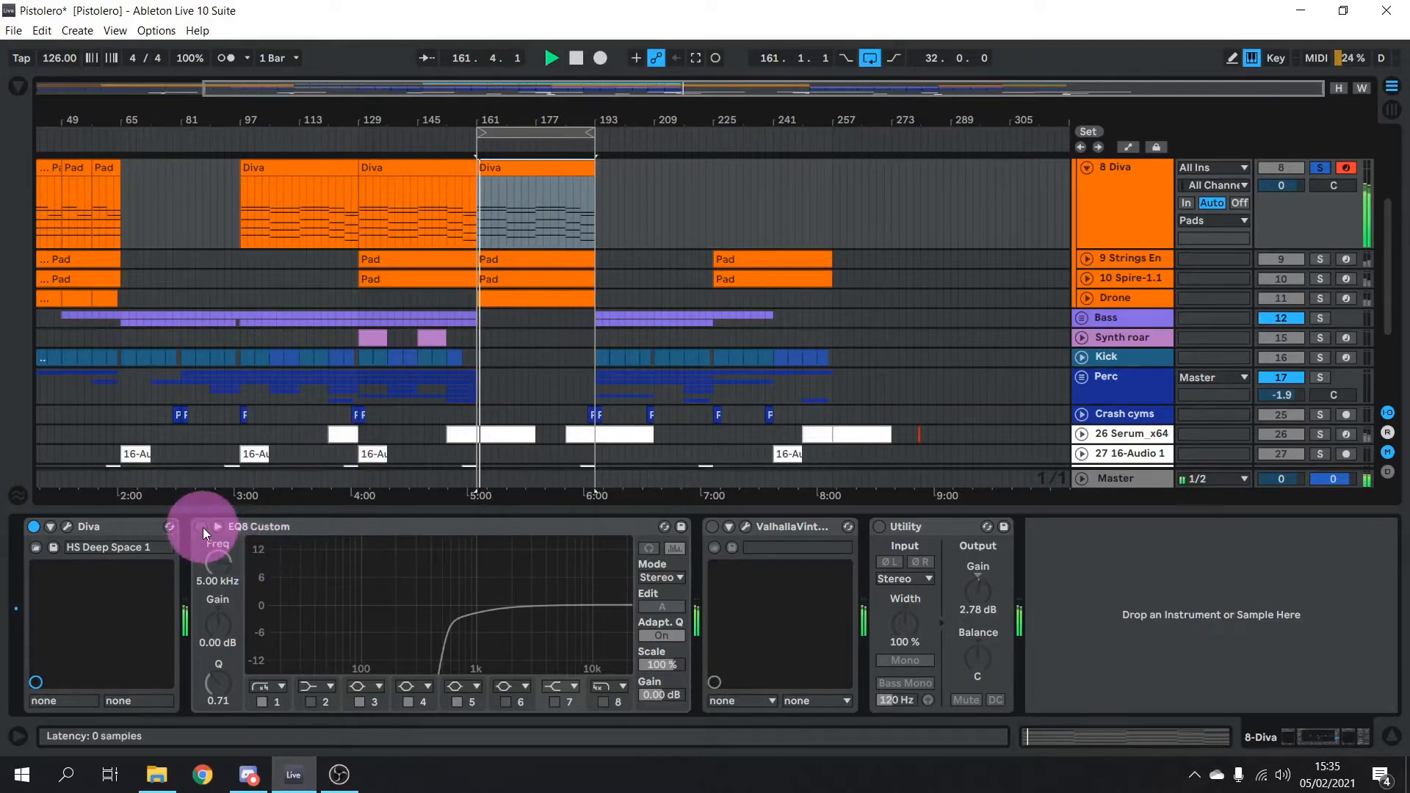
left_click(201, 527)
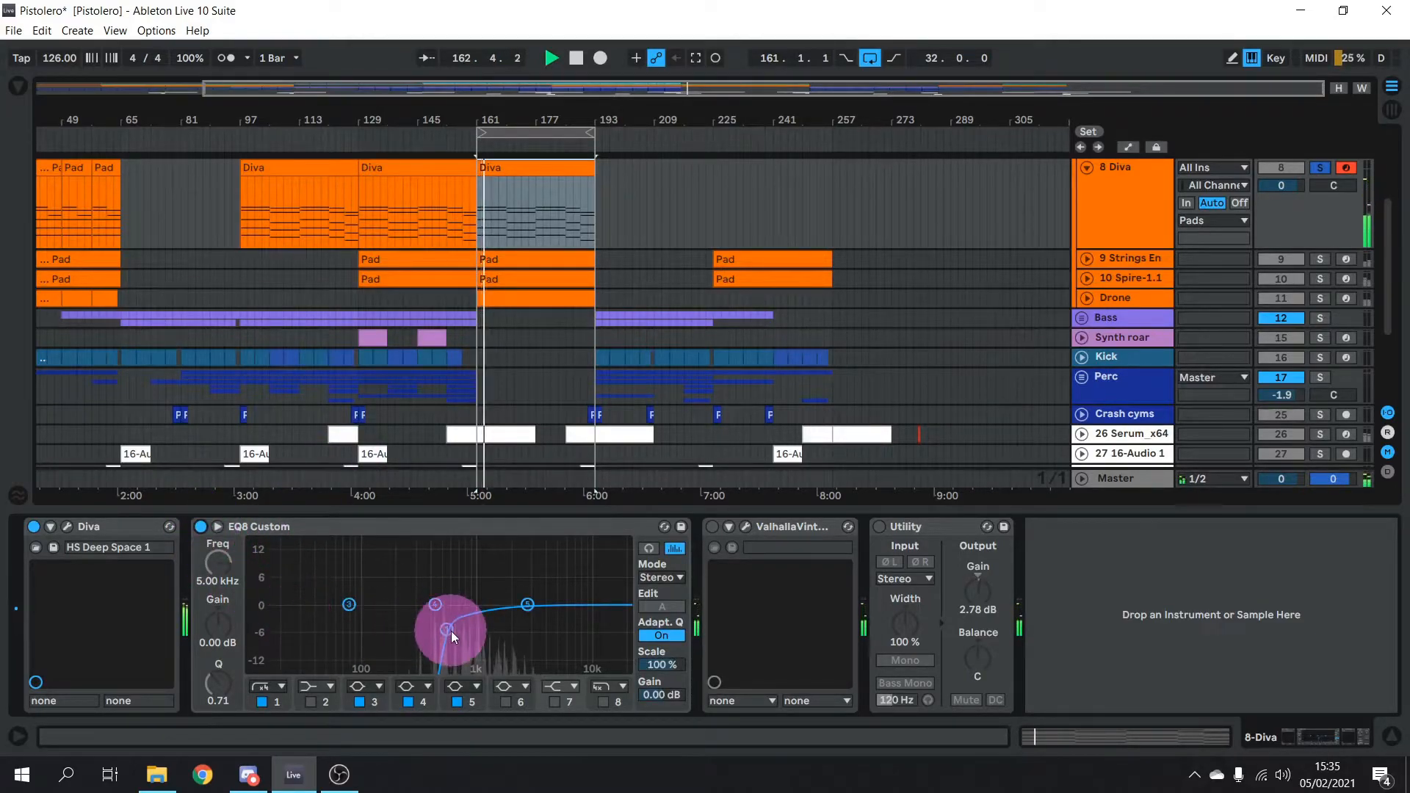
left_click(262, 702)
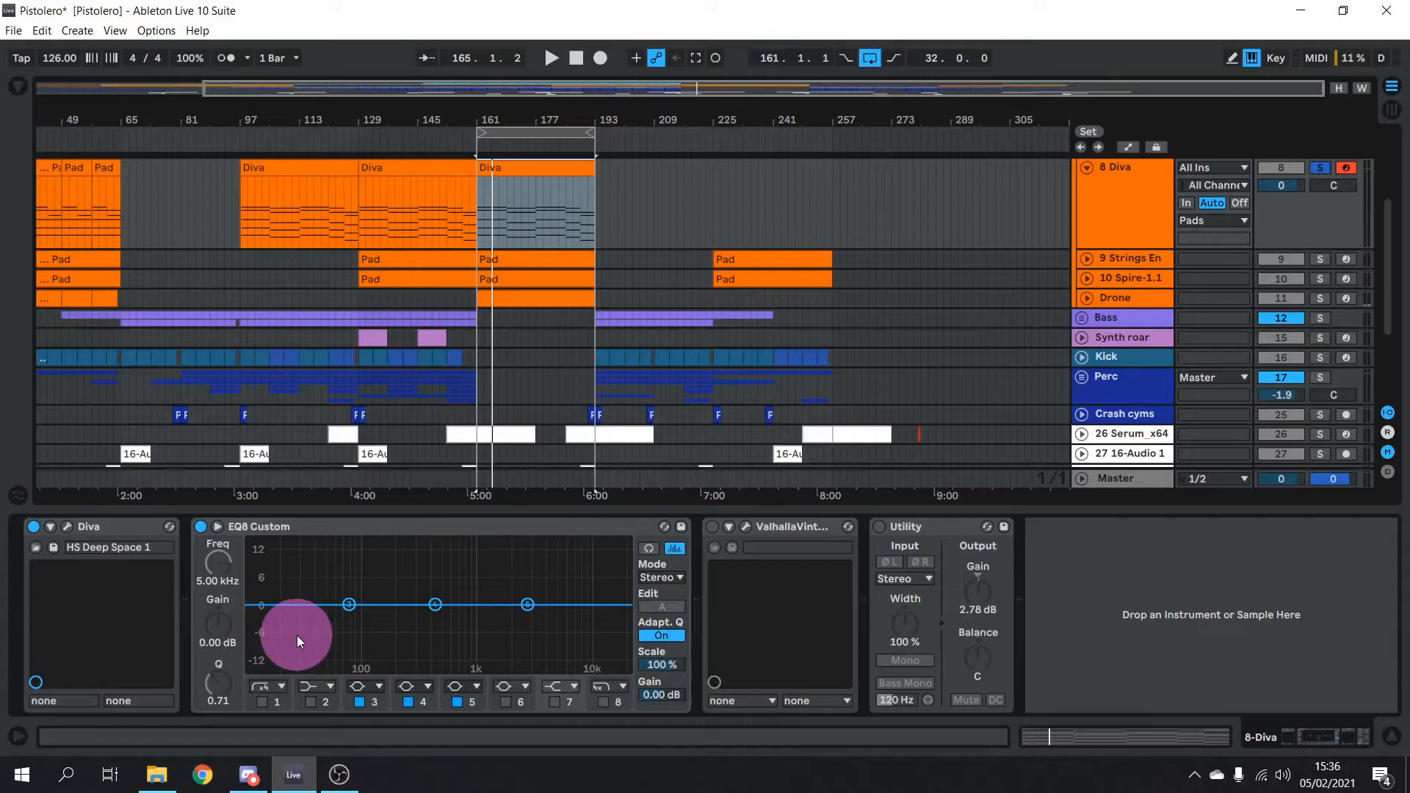
left_click(262, 702)
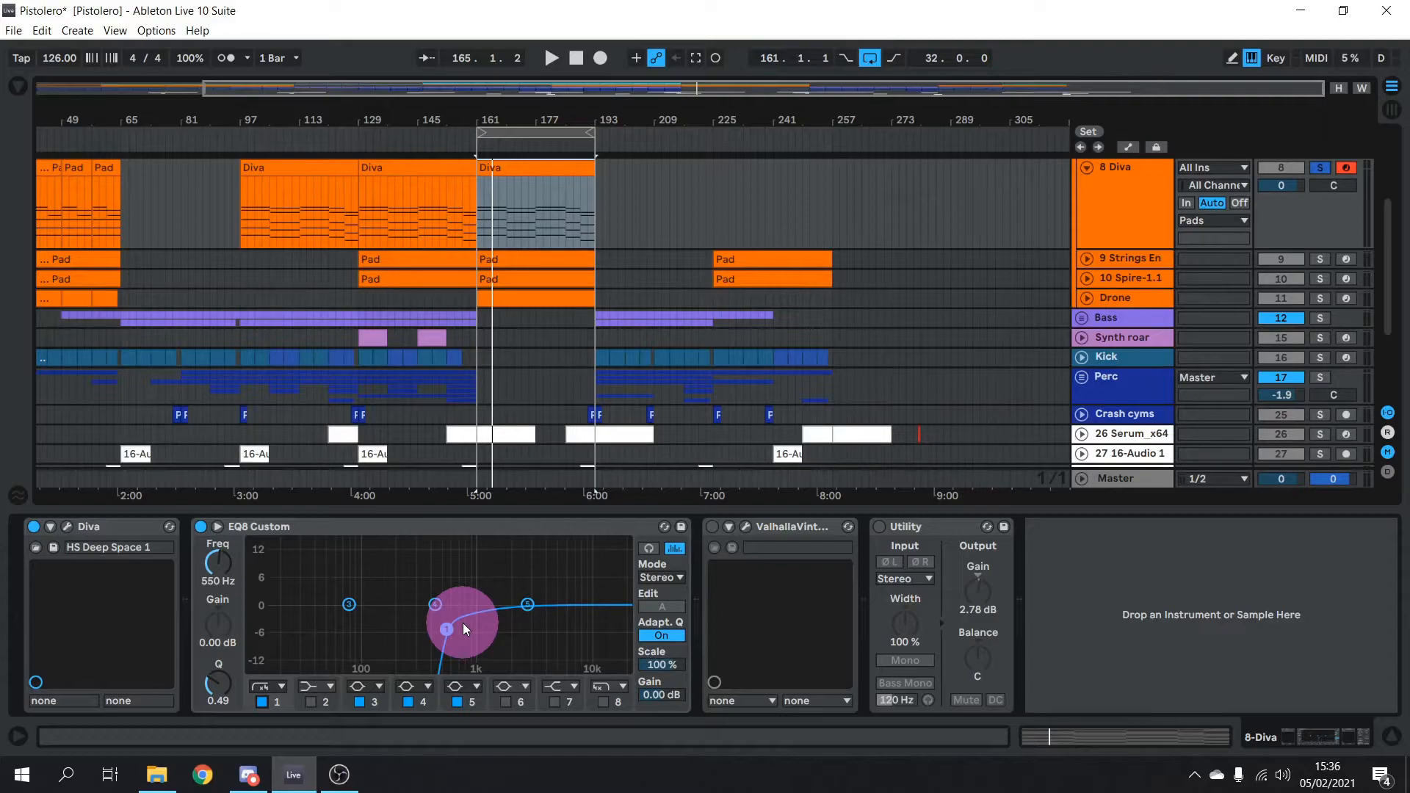
key("space")
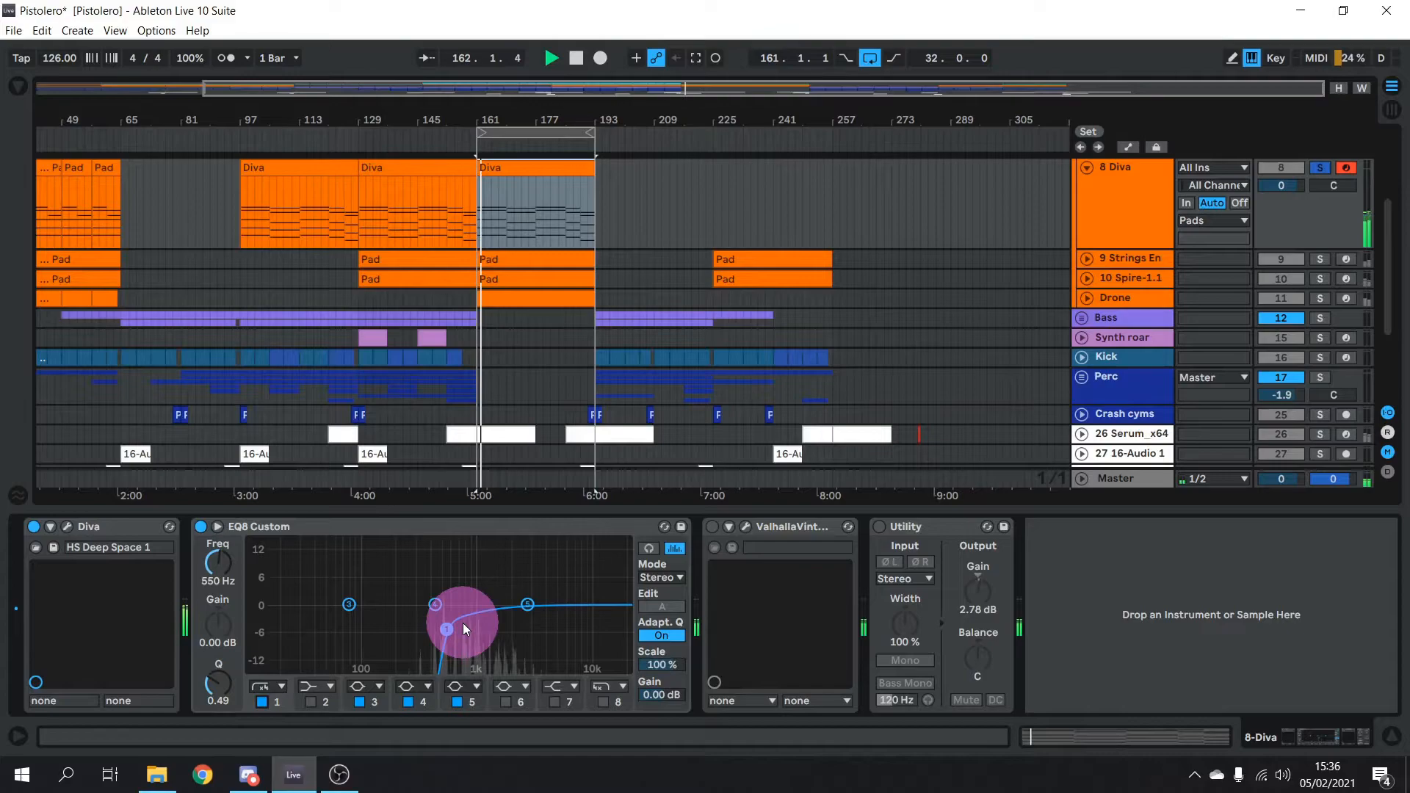
key("space")
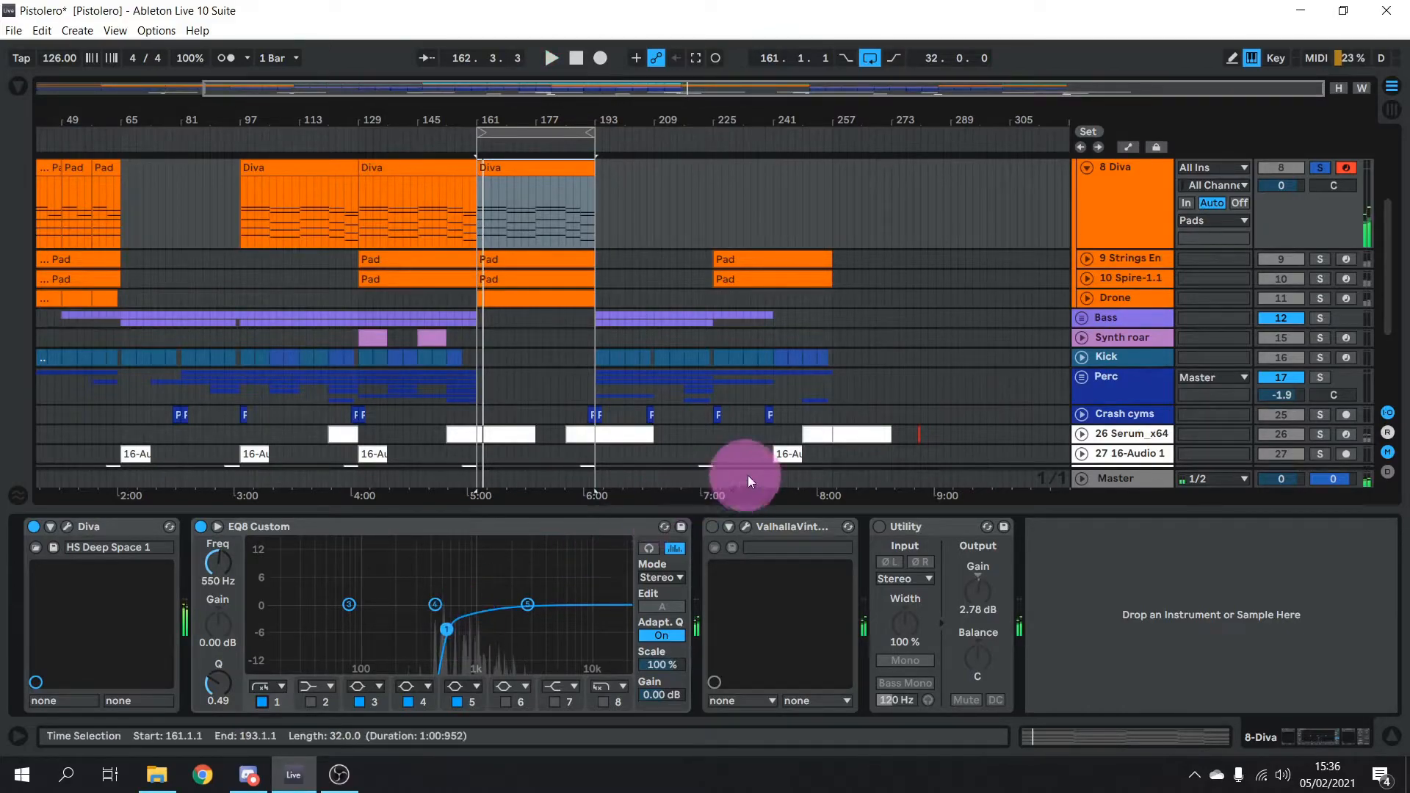
Switch the Valhalla reverb and Utility back on, then play from bar 161
left_click(711, 523)
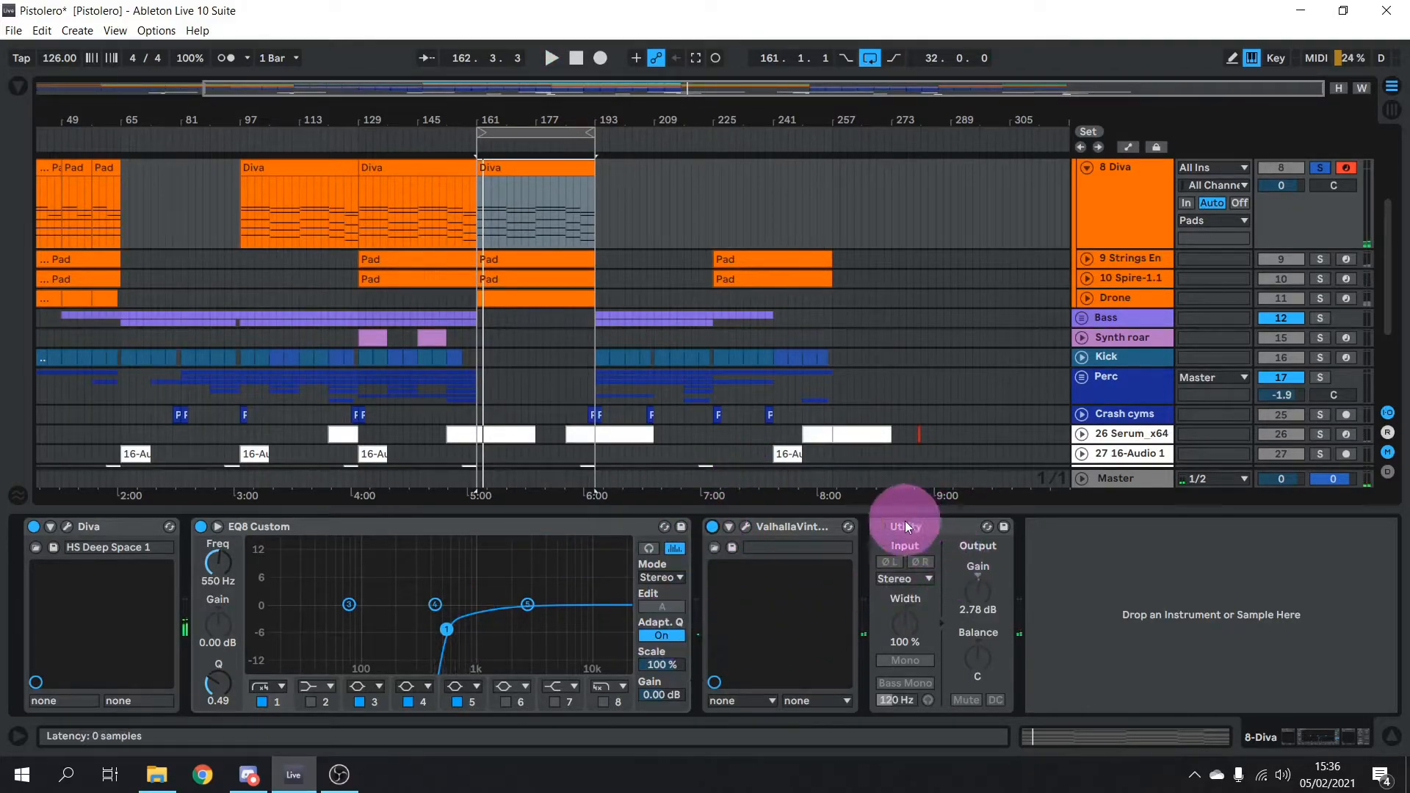
left_click(879, 528)
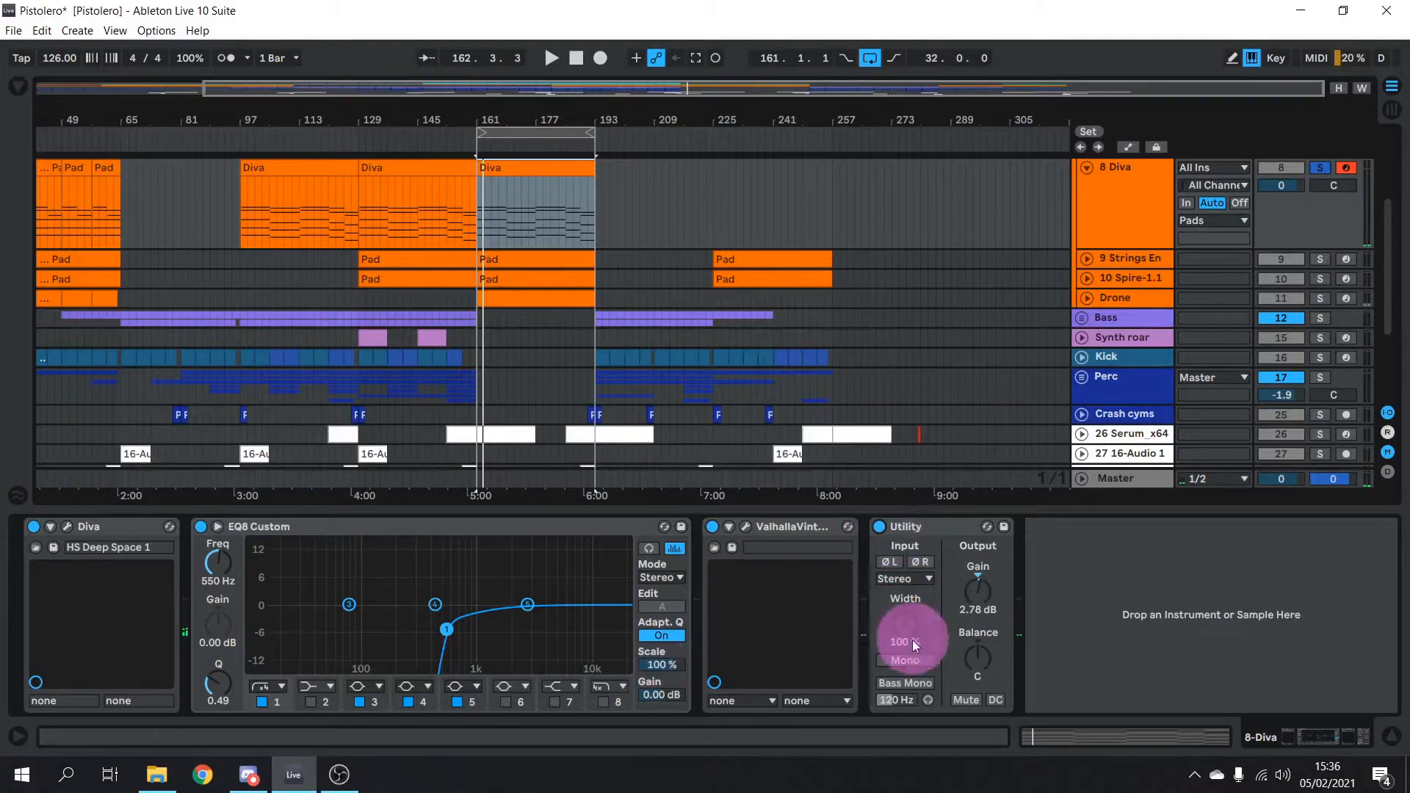
left_click(427, 700)
left_click(402, 639)
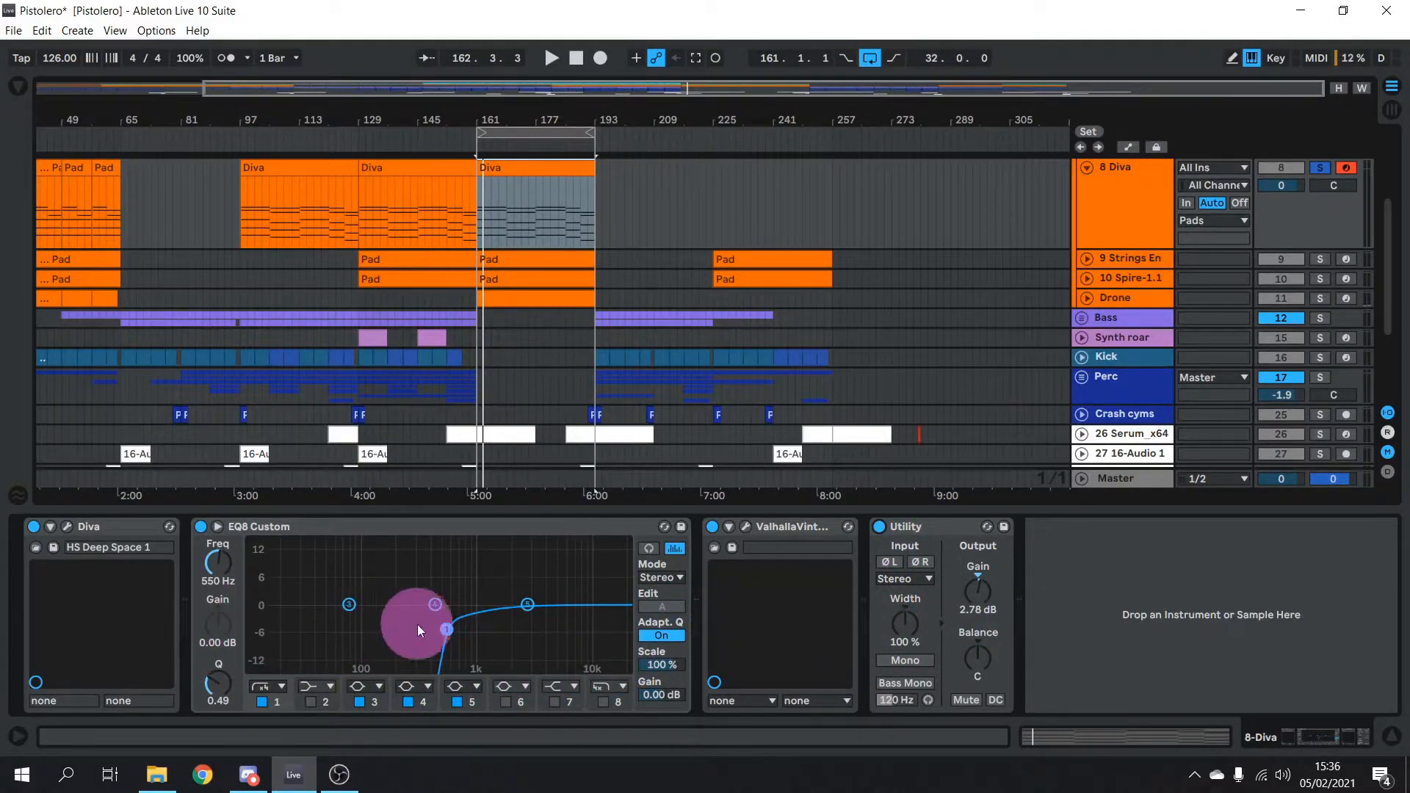
key("space")
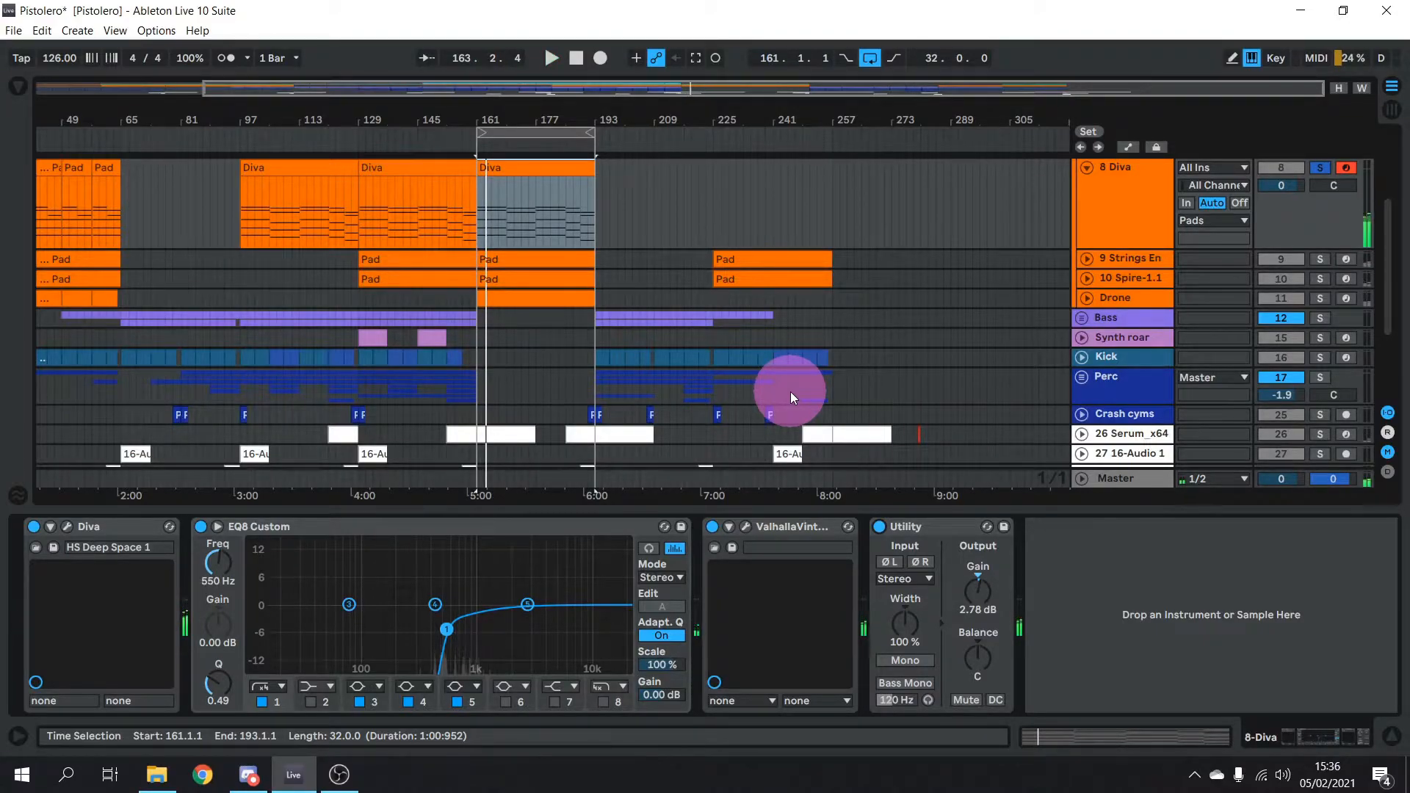
scroll(791, 390, "up", 3)
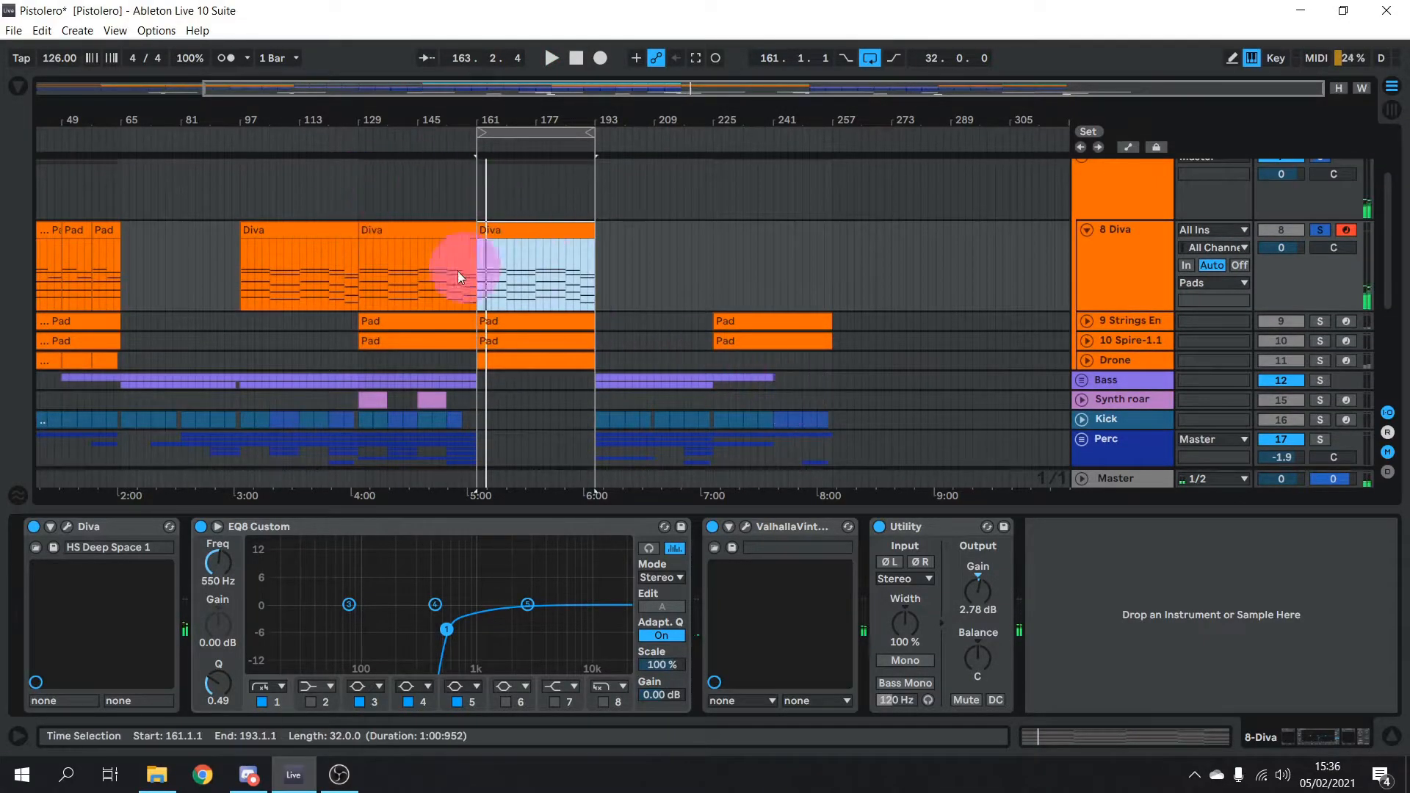
scroll(563, 293, "up", 2)
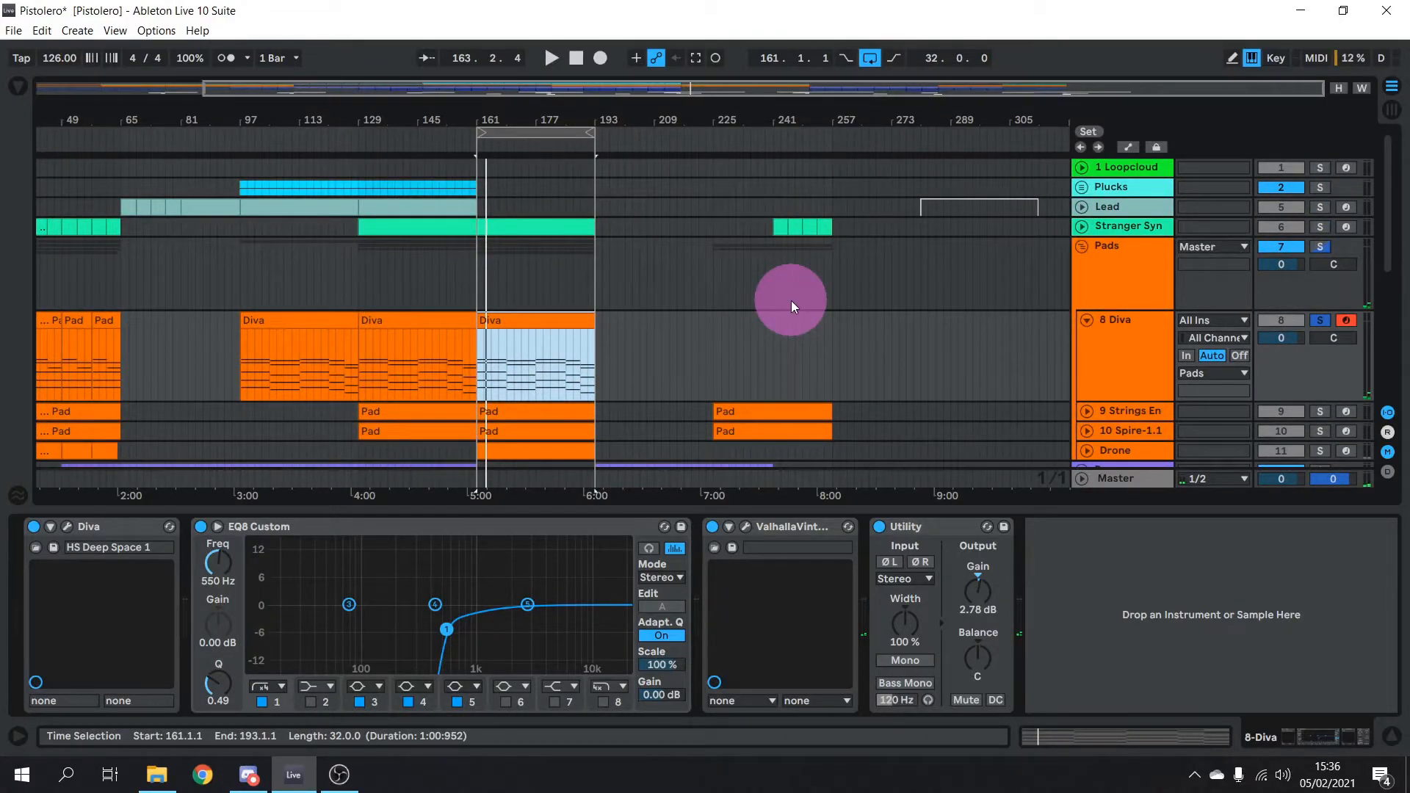
scroll(786, 299, "down", 5)
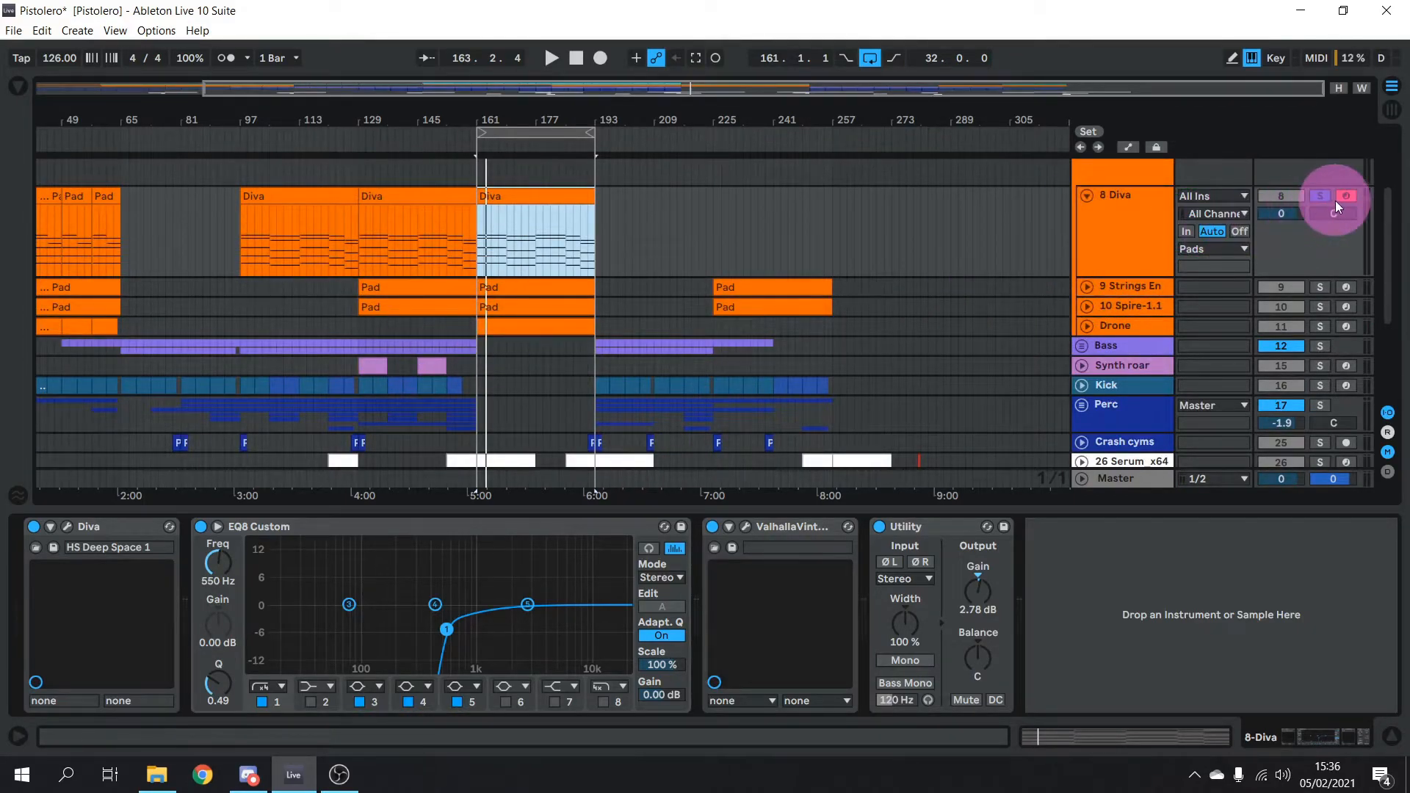
Solo and arm 9 Strings En, expand tracks 9 and 10, and play from bar 161
left_click(1321, 287)
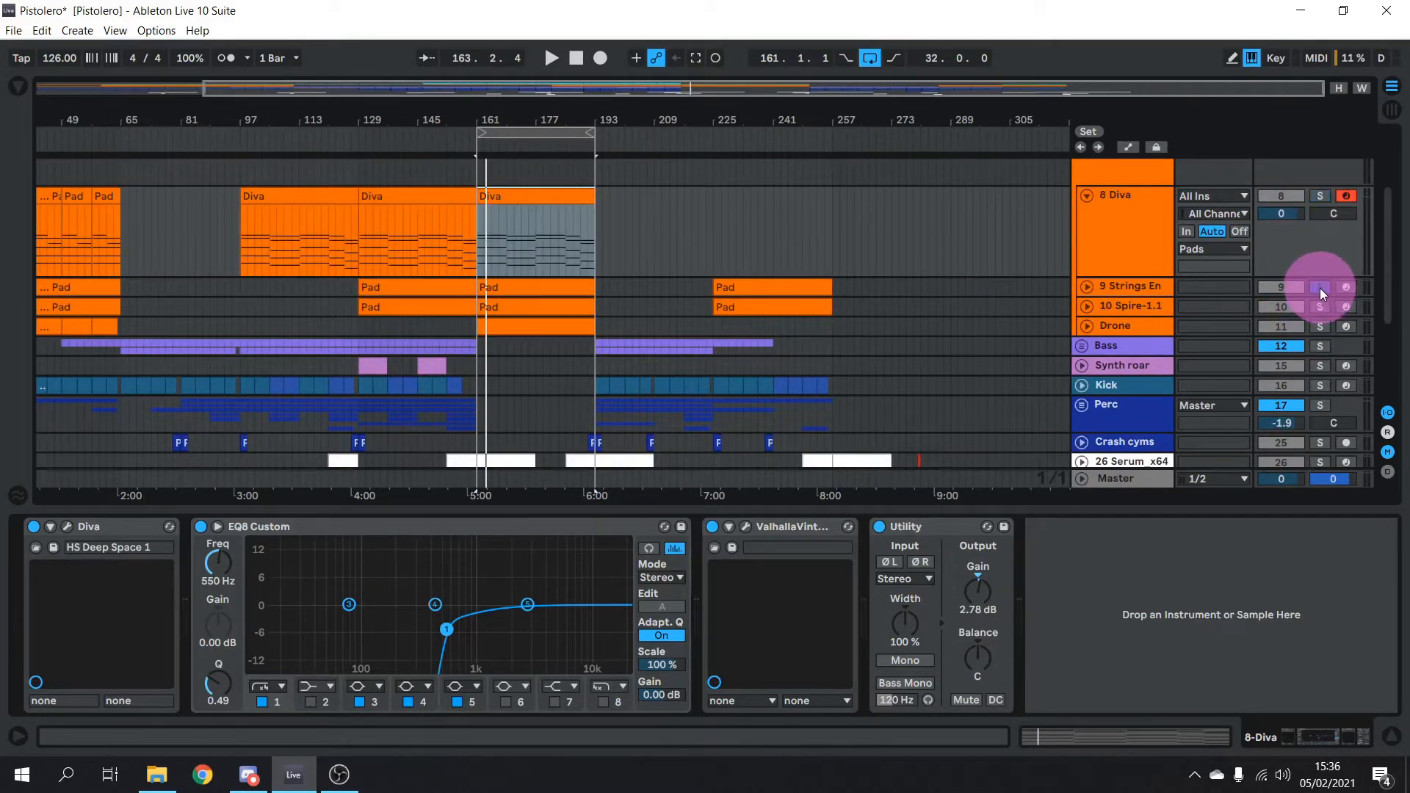
left_click(1346, 287)
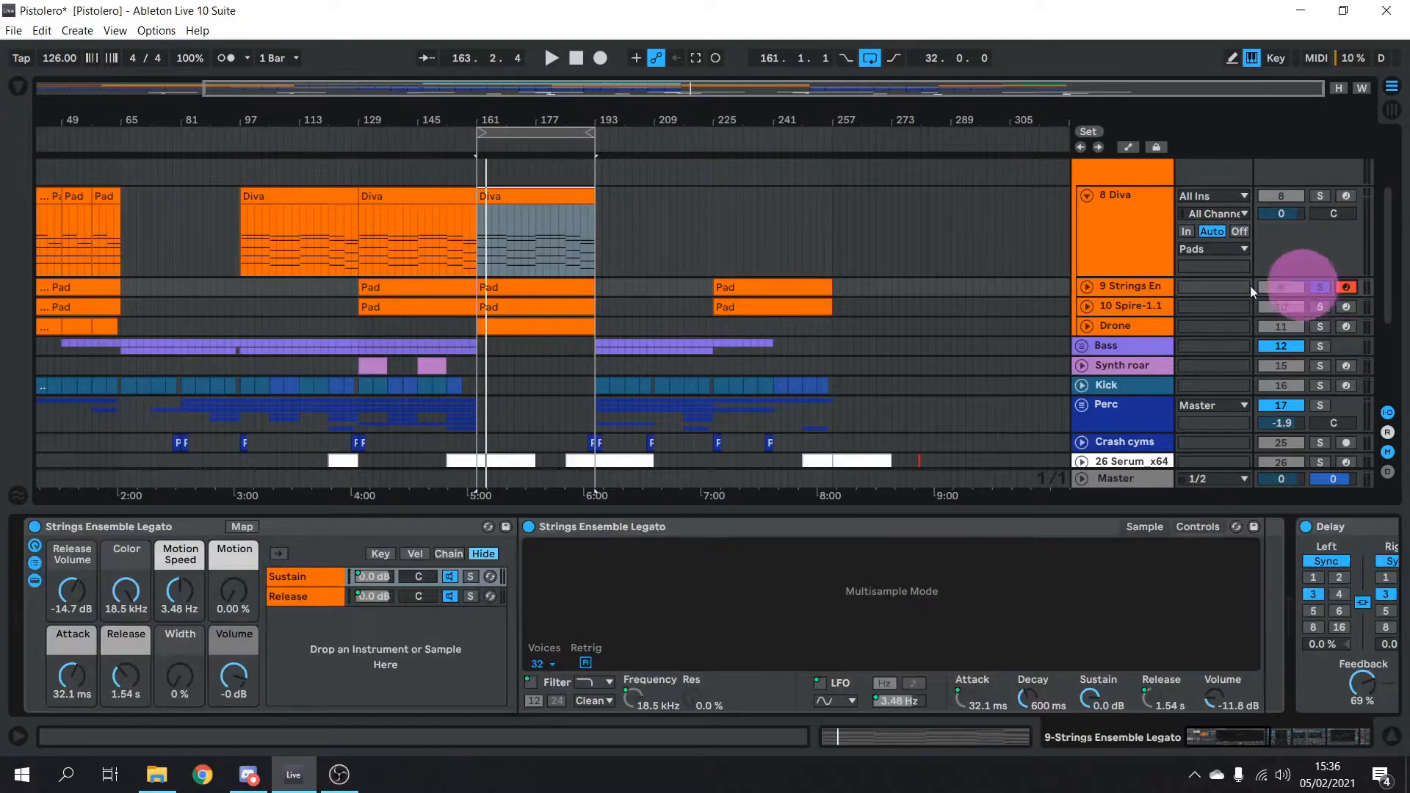
left_click(1087, 286)
left_click(1088, 377)
scroll(746, 241, "down", 4)
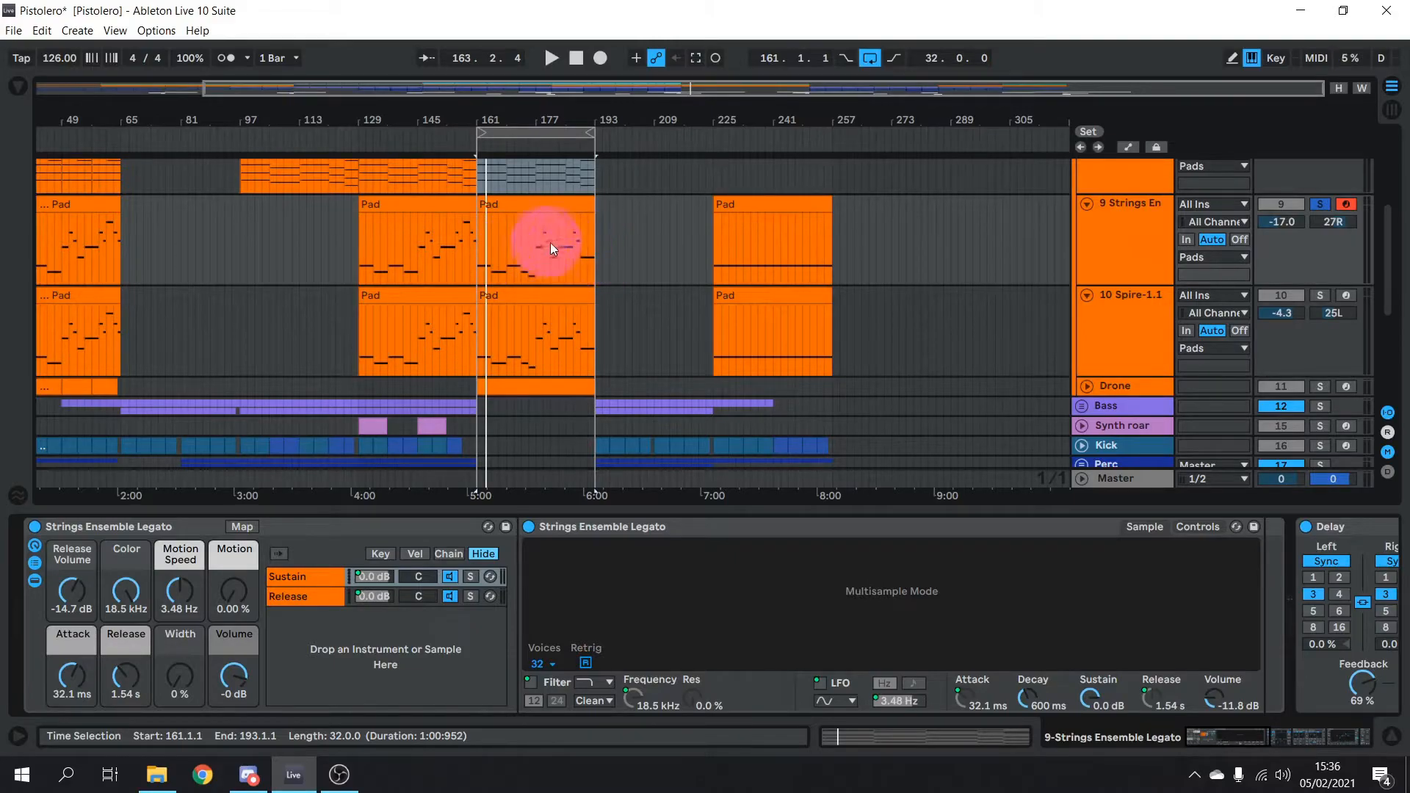
key("space")
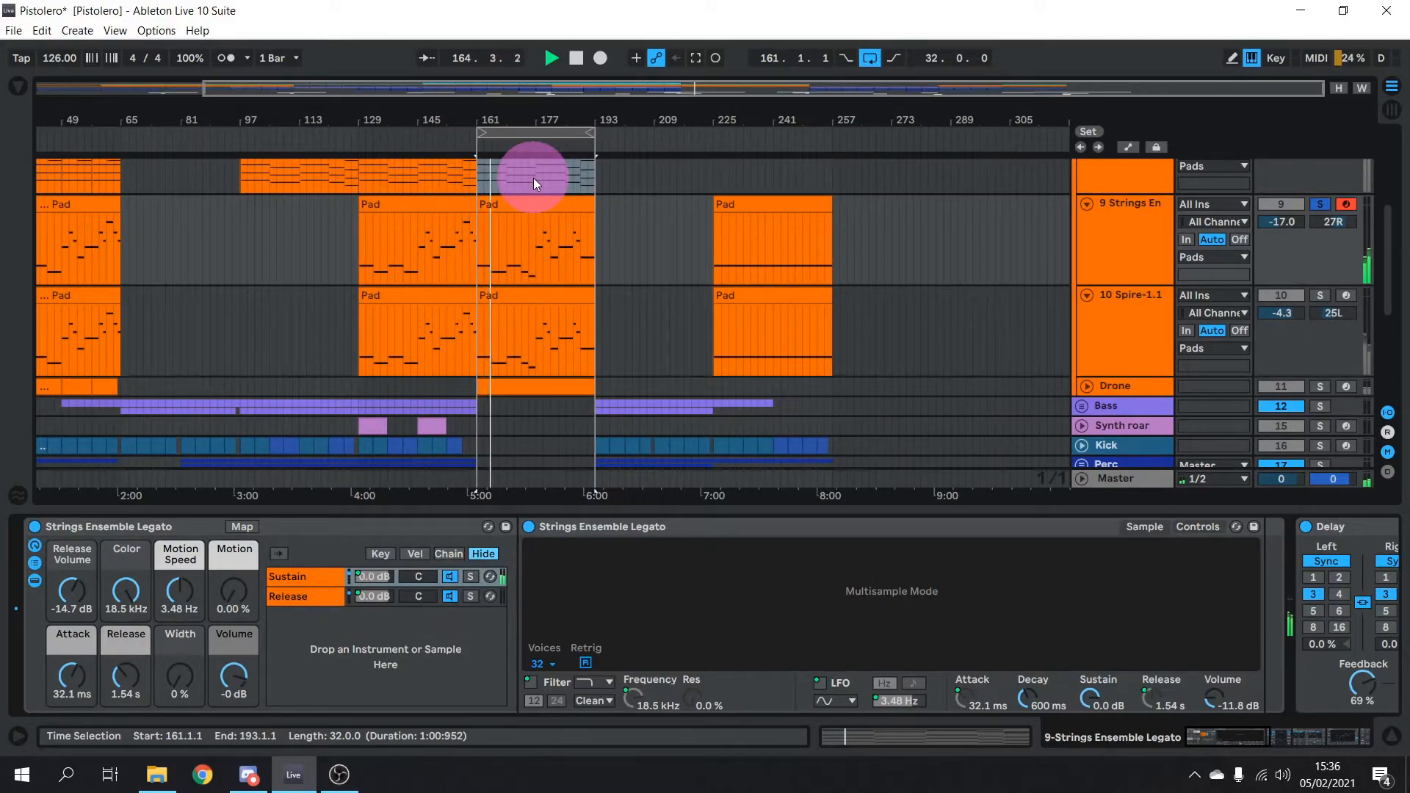
Bring the strings track's reverb, EQ8 and Utility into view and stop playback
left_click(1294, 733)
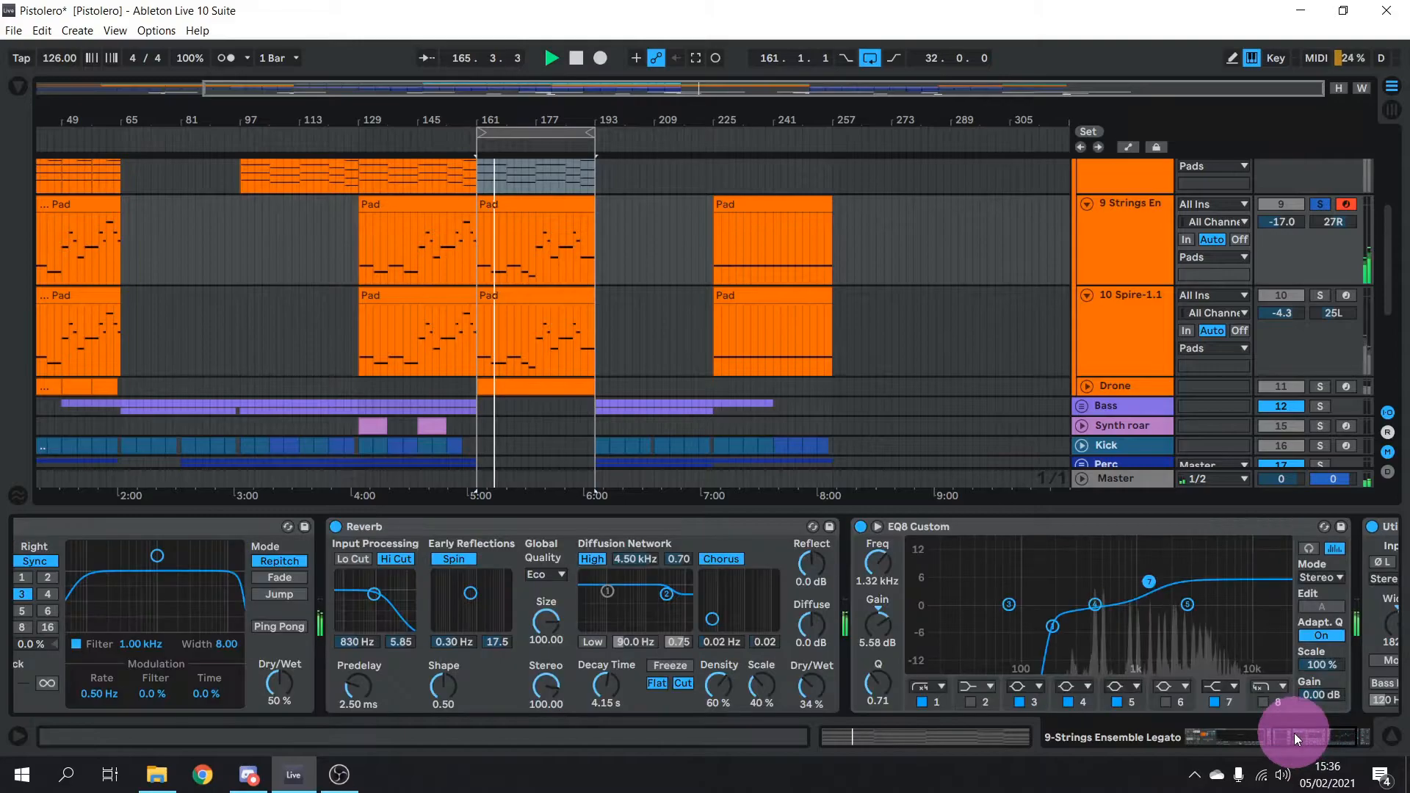
left_click(1131, 219)
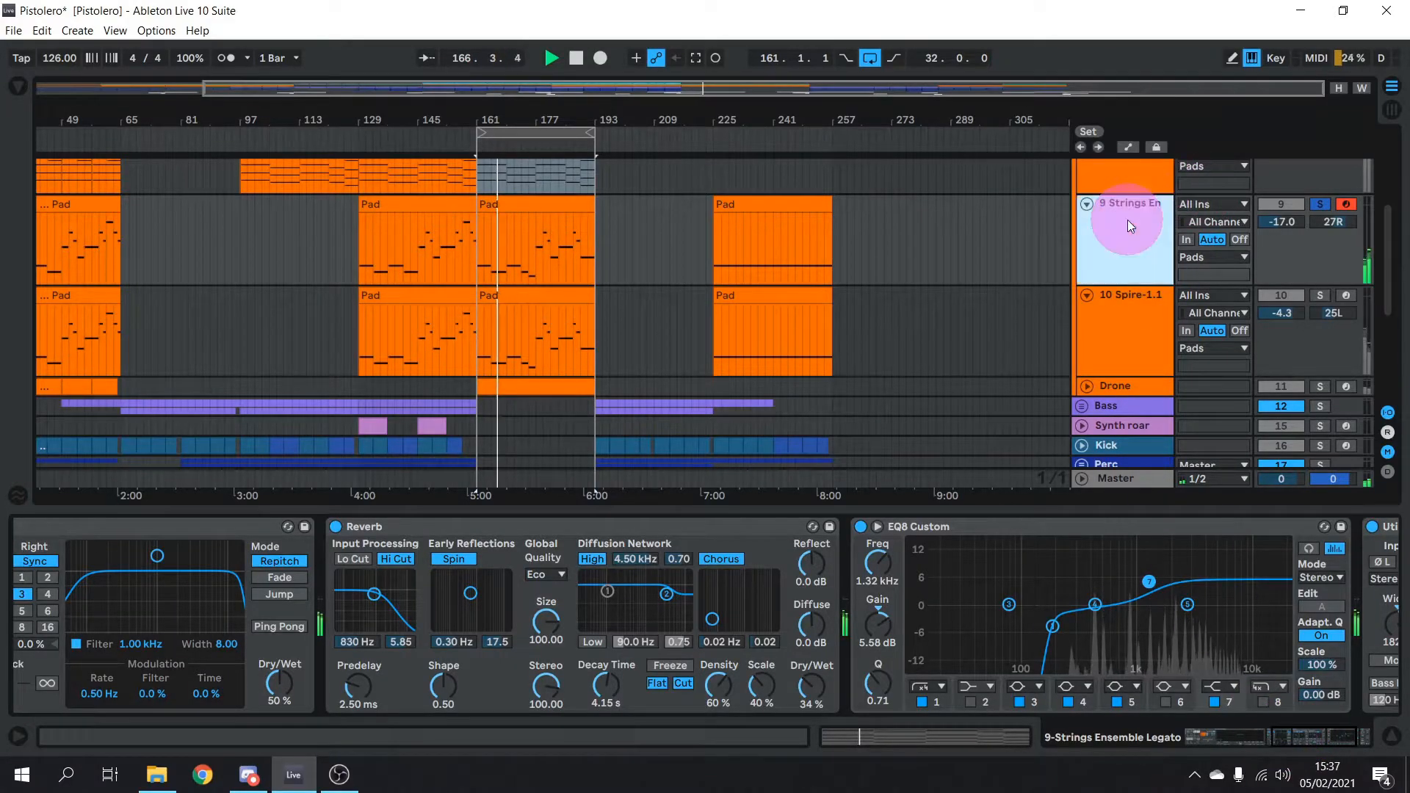
key("space")
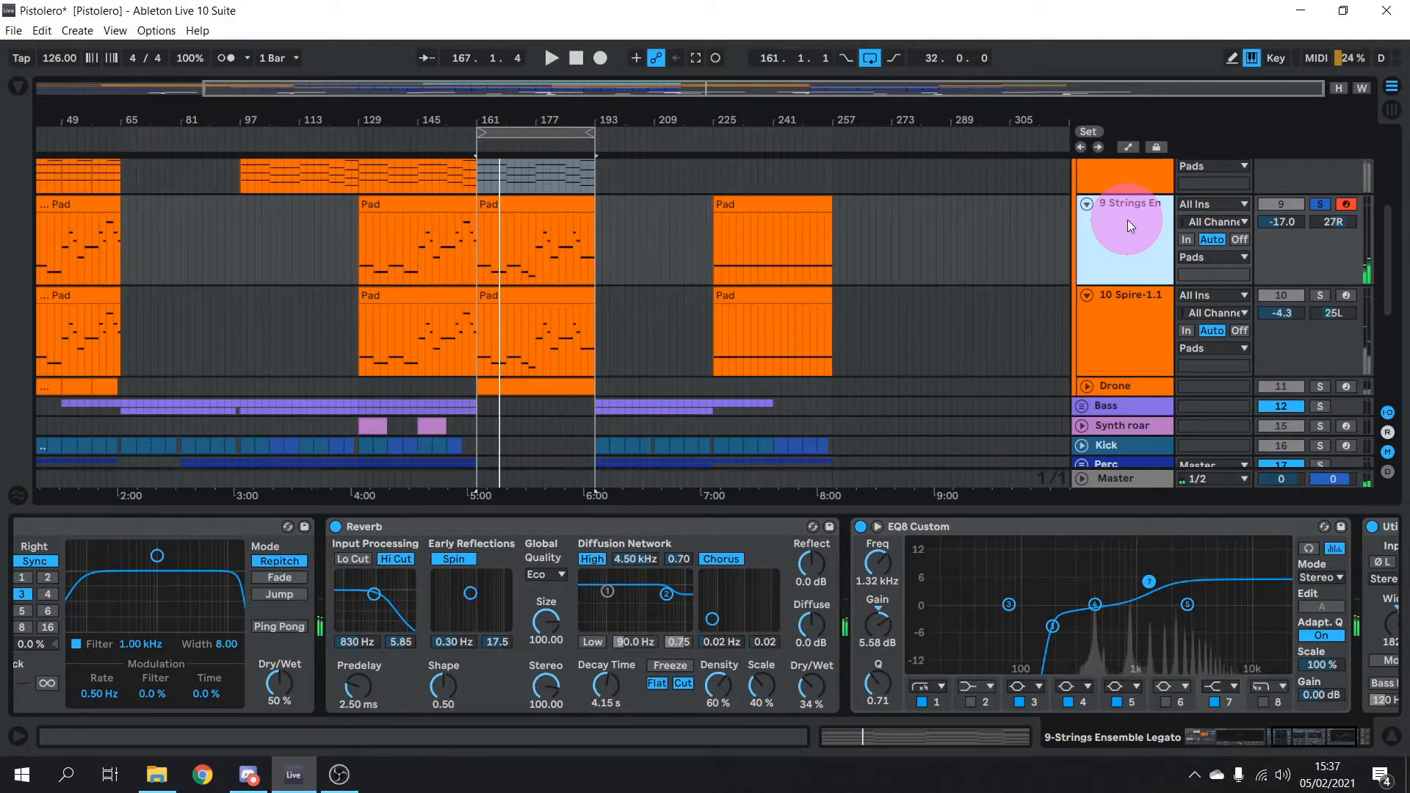
left_click(566, 633)
left_click(1222, 735)
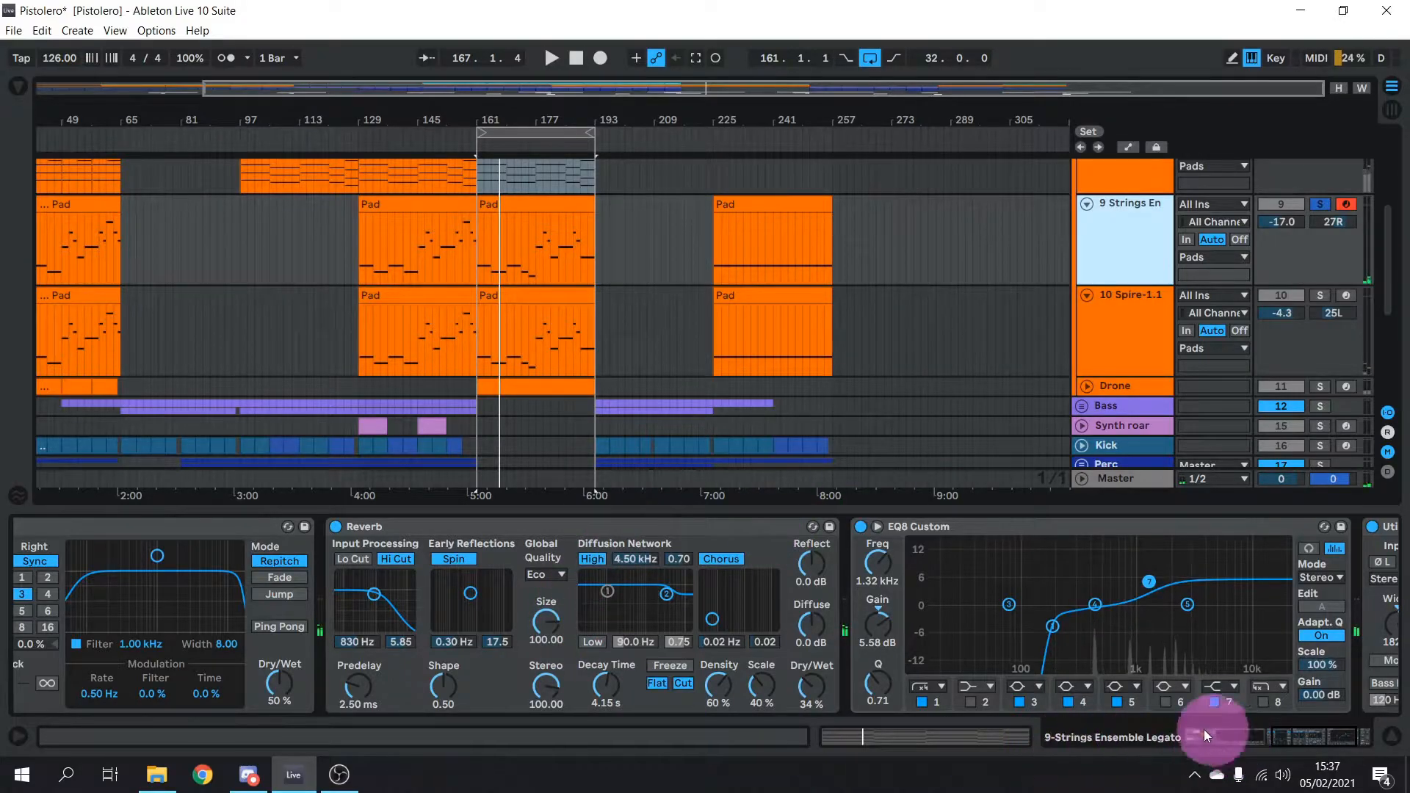
mouse_move(1287, 752)
left_mouse_down()
mouse_move(1204, 749)
mouse_move(1297, 746)
left_mouse_up()
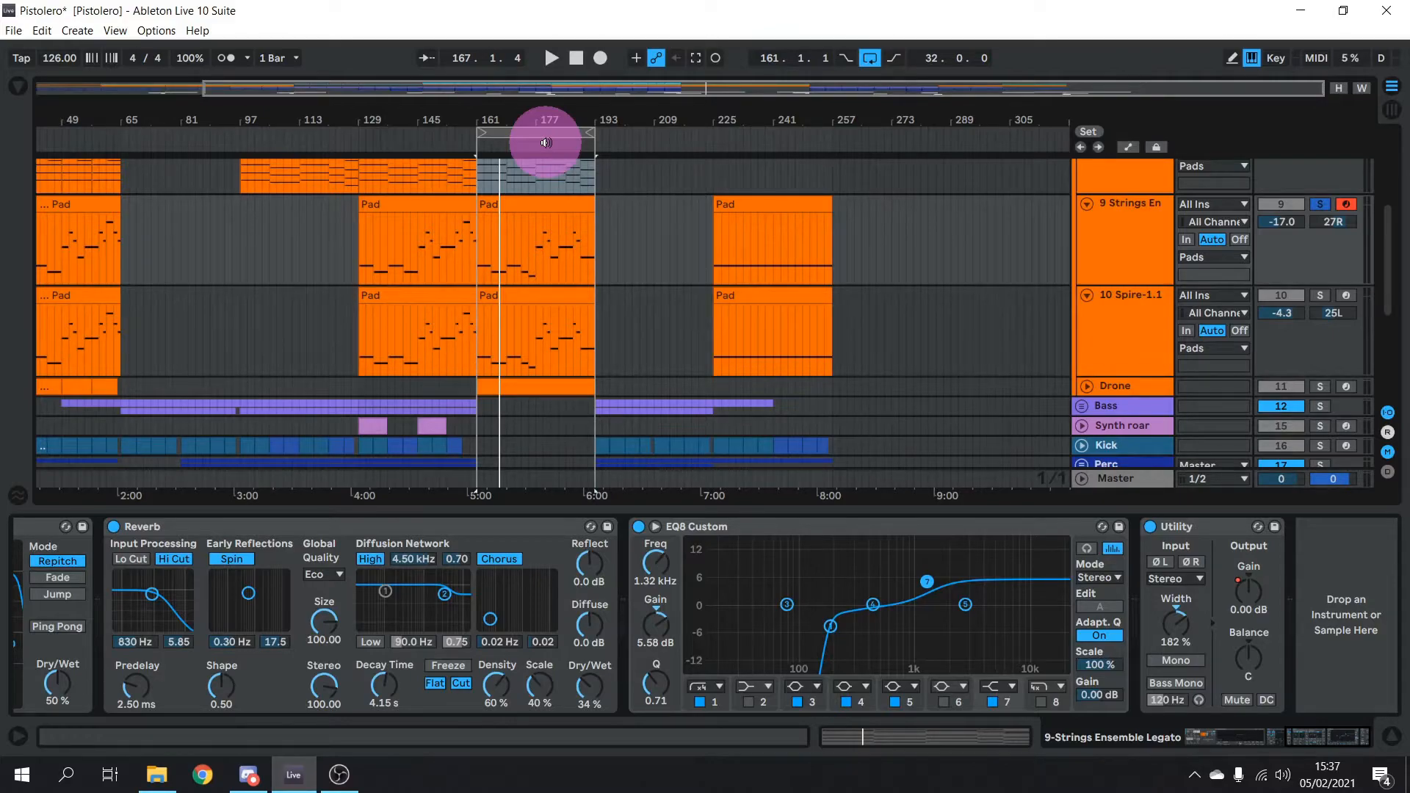
Solo and arm 10 Spire-1.1, switch off its EQ8 Custom, and play from the loop start
left_click(1156, 322)
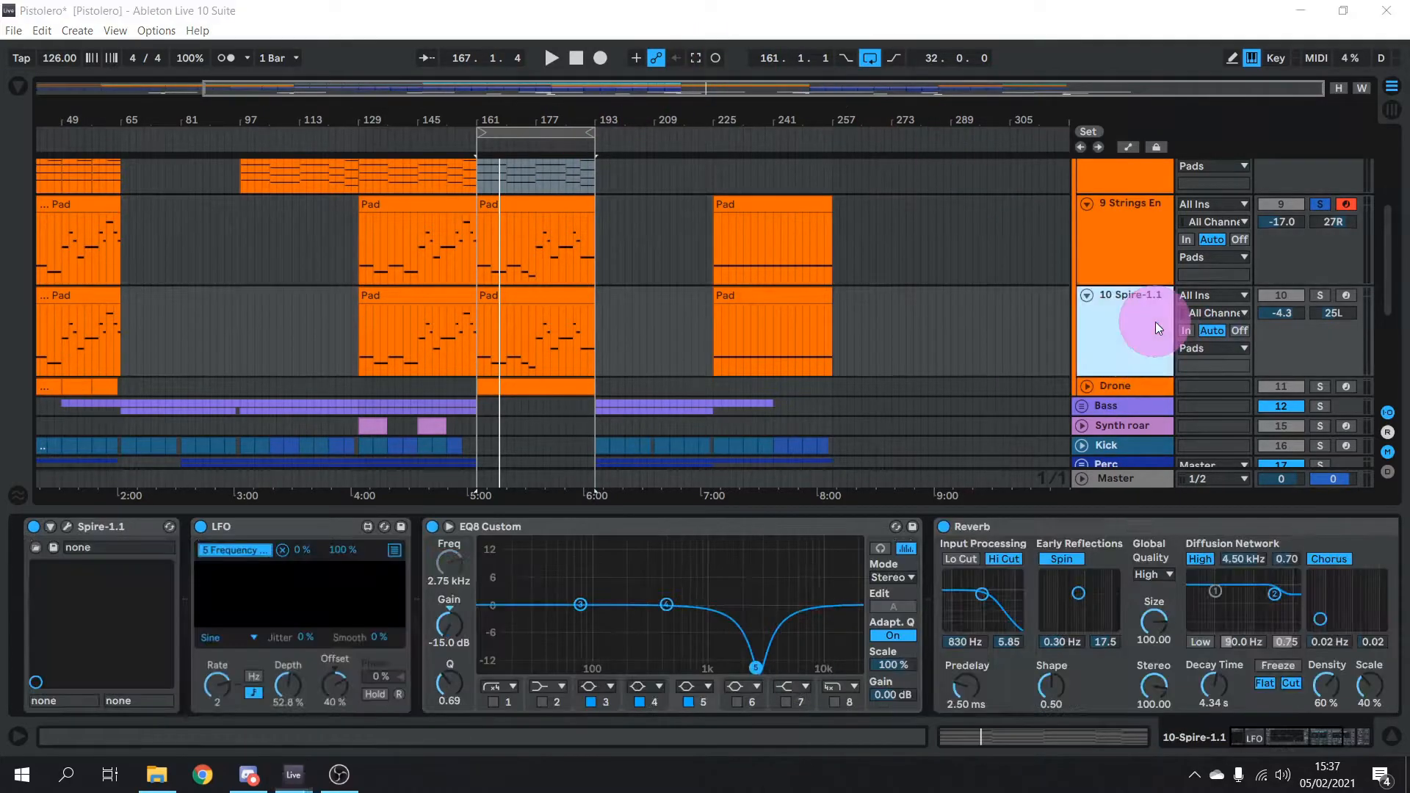
left_click(1319, 295)
left_click(1346, 296)
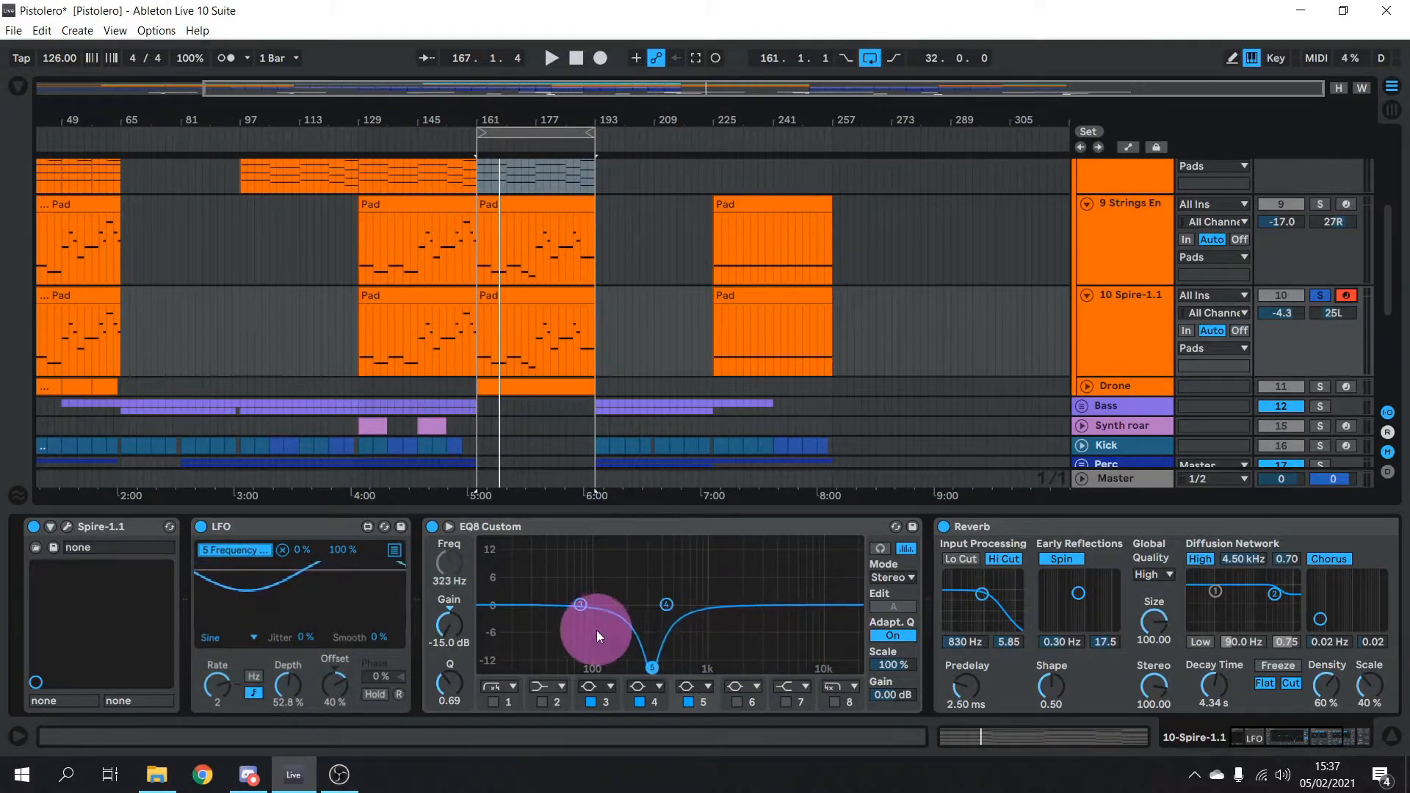
left_click(430, 527)
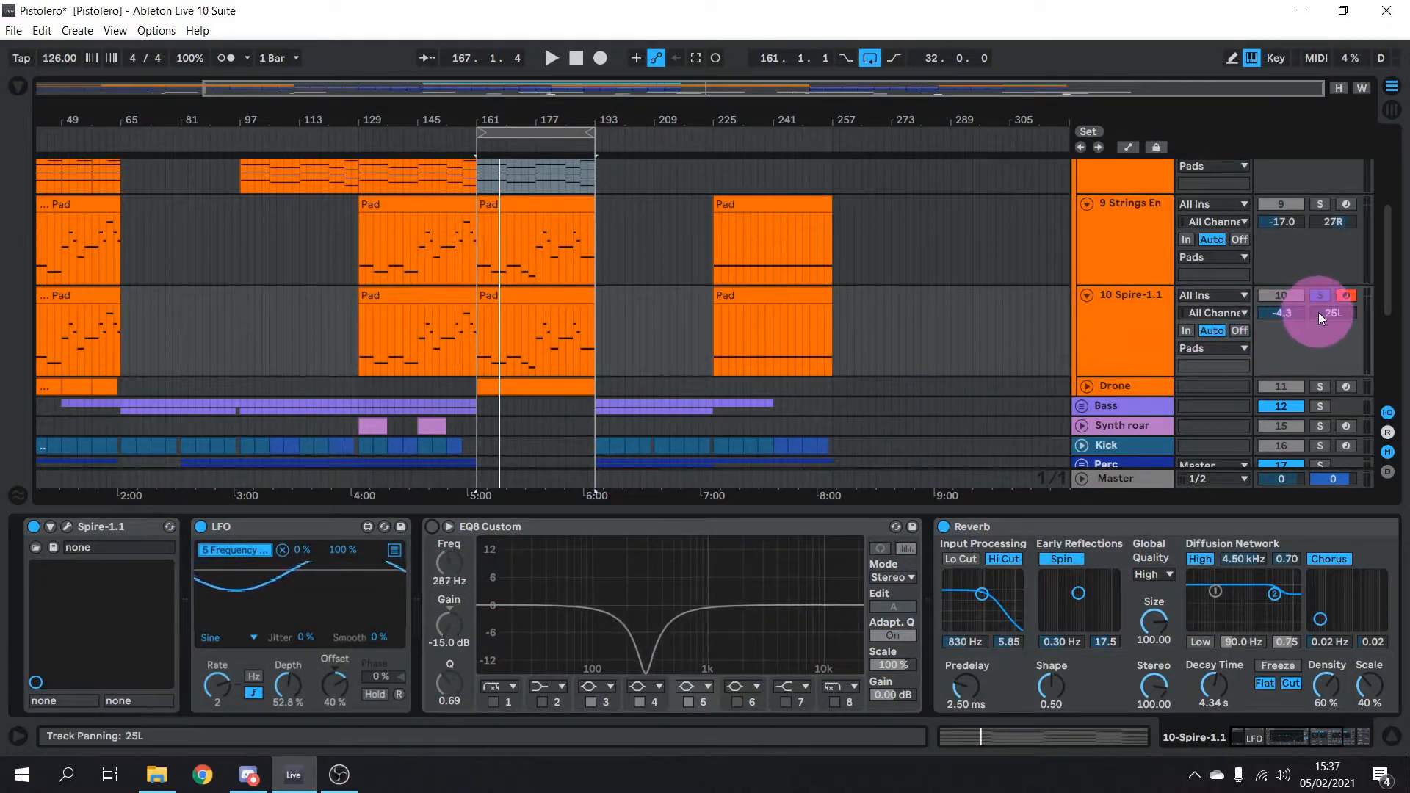
key("space")
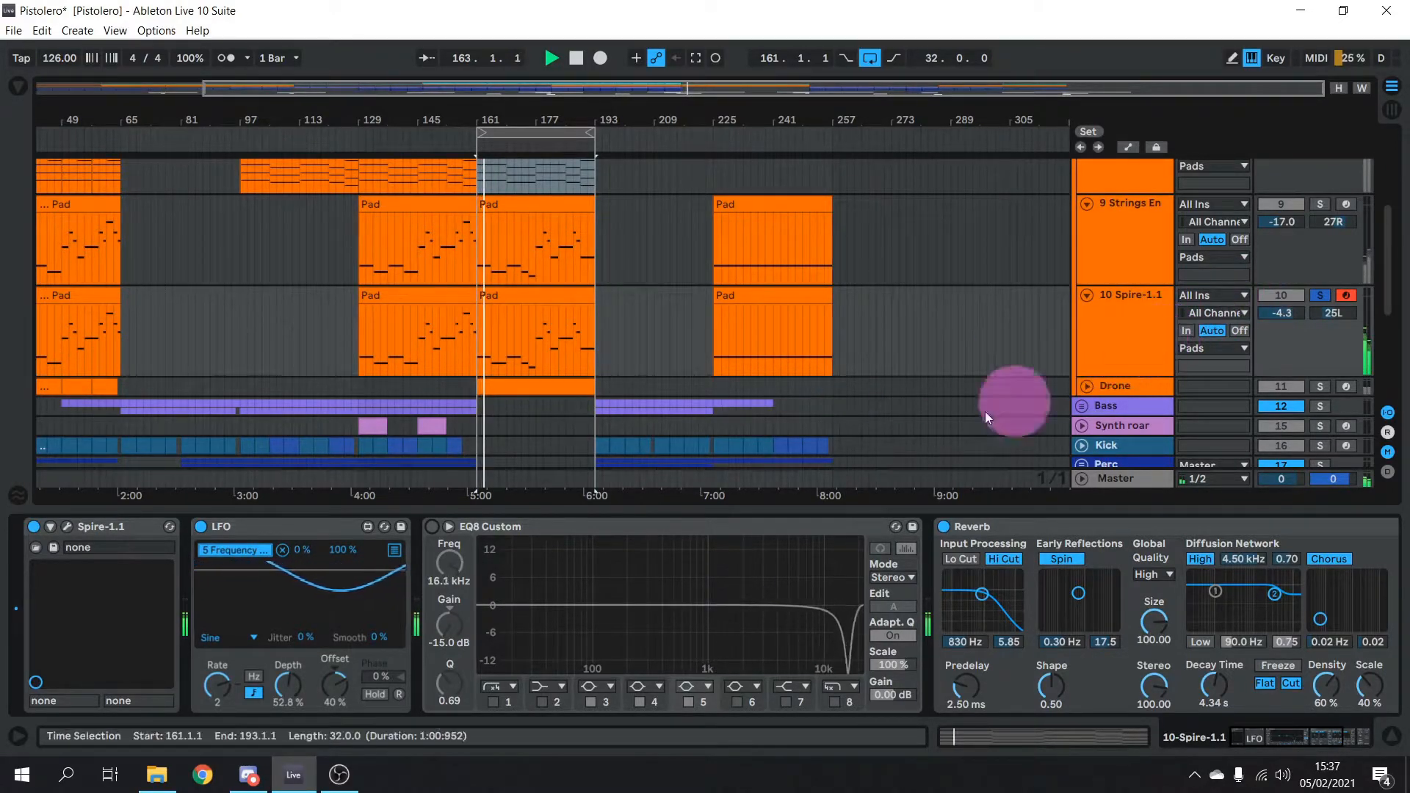
Briefly view the Spire synth window, stop playback, and re-enable the Spire EQ8 Custom
left_click(68, 526)
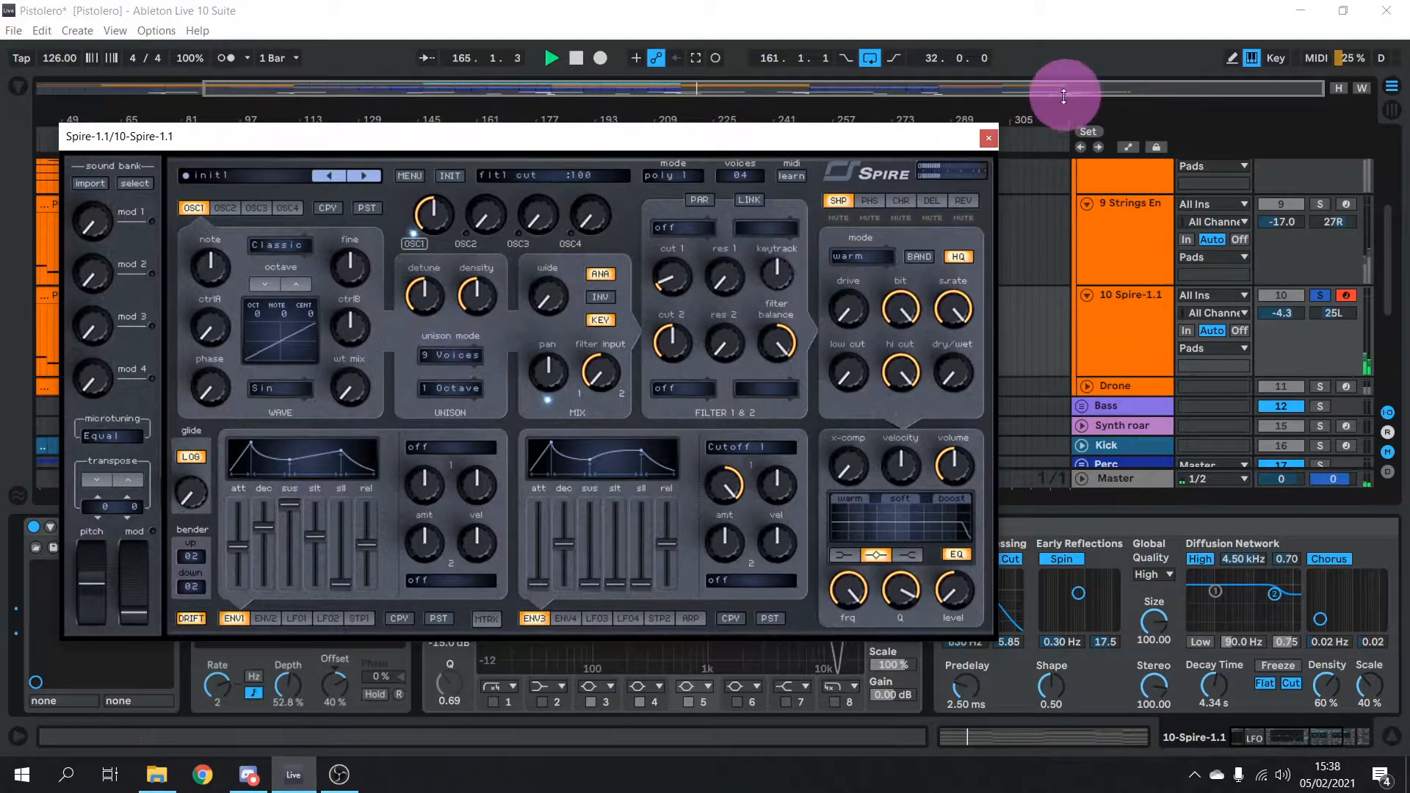
left_click(998, 133)
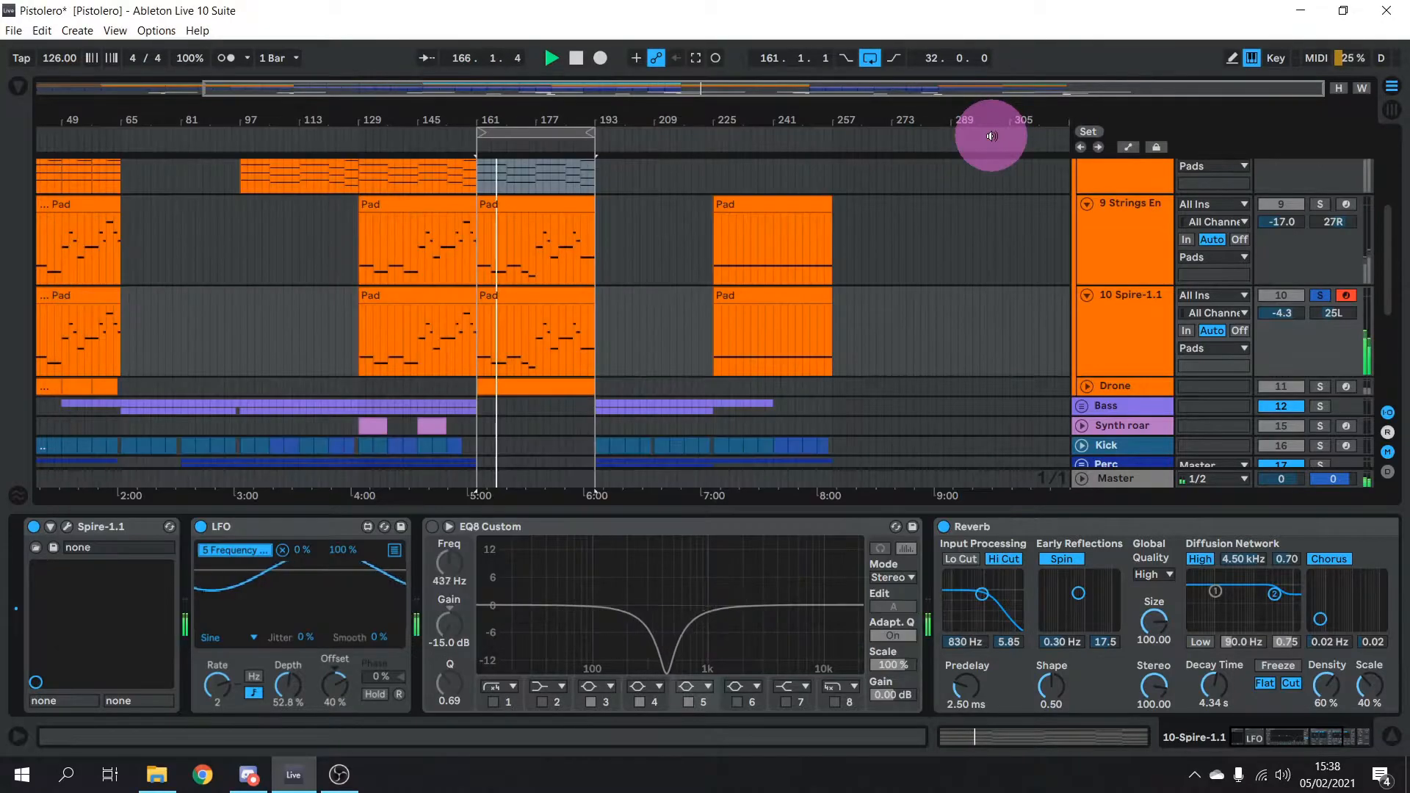
key("space")
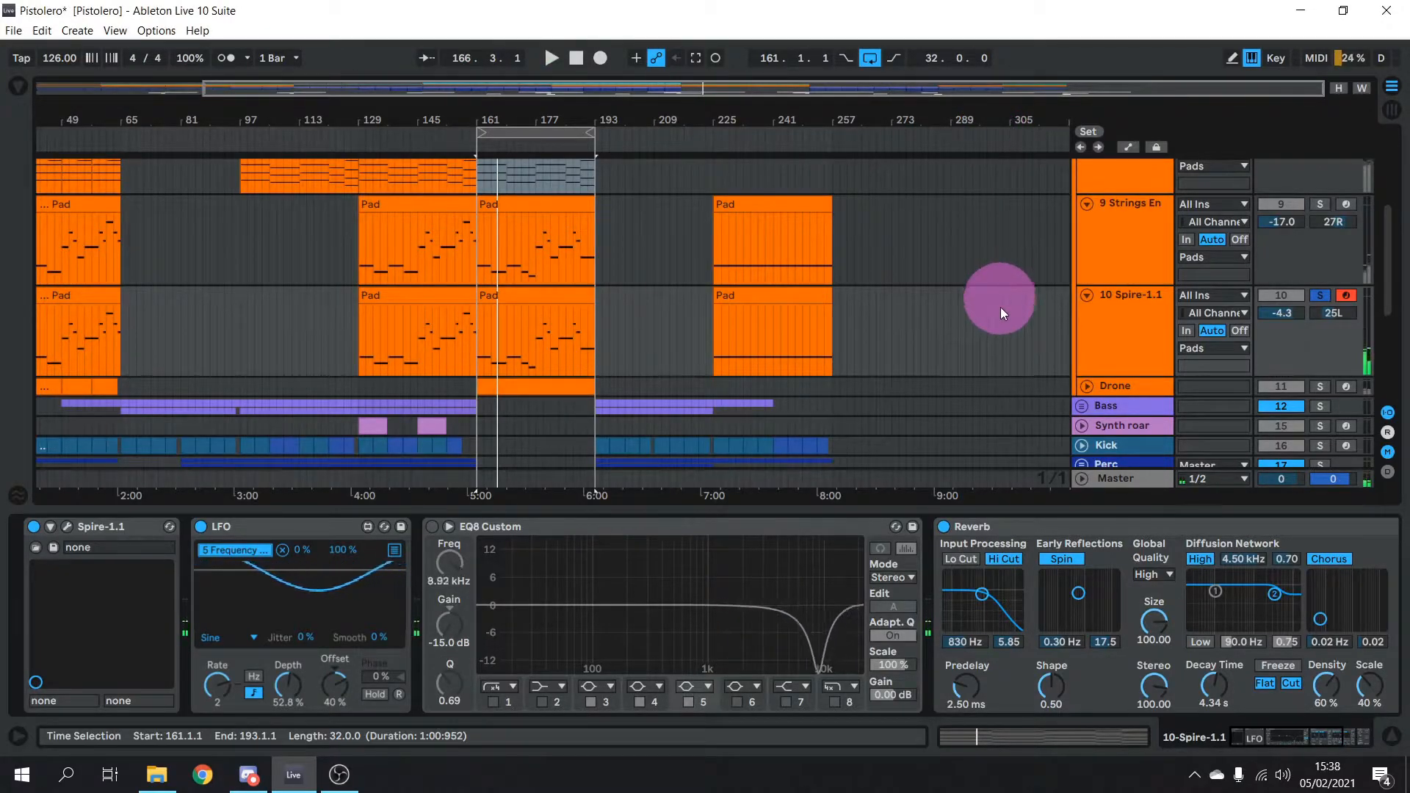
left_click_drag(1282, 738, 1200, 743)
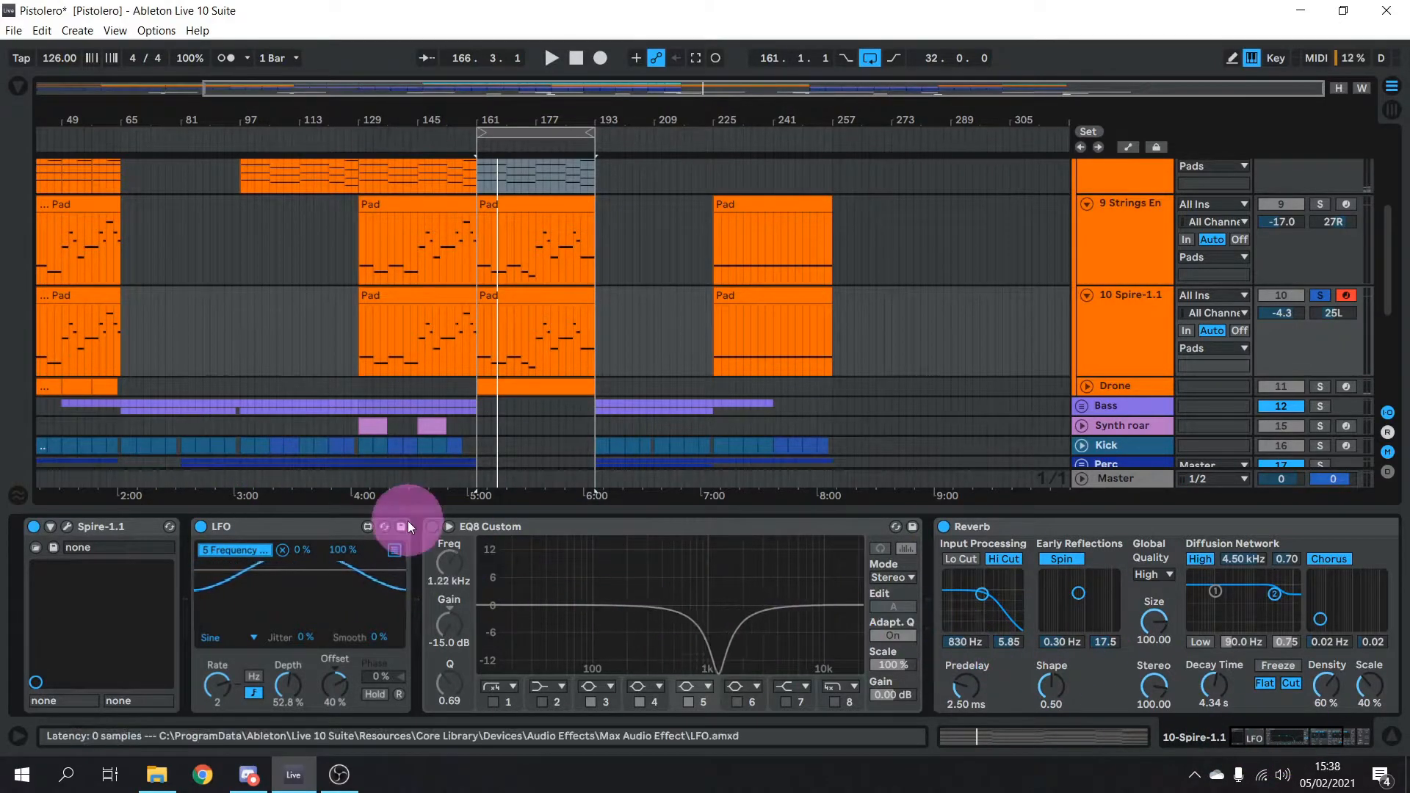
left_click(431, 527)
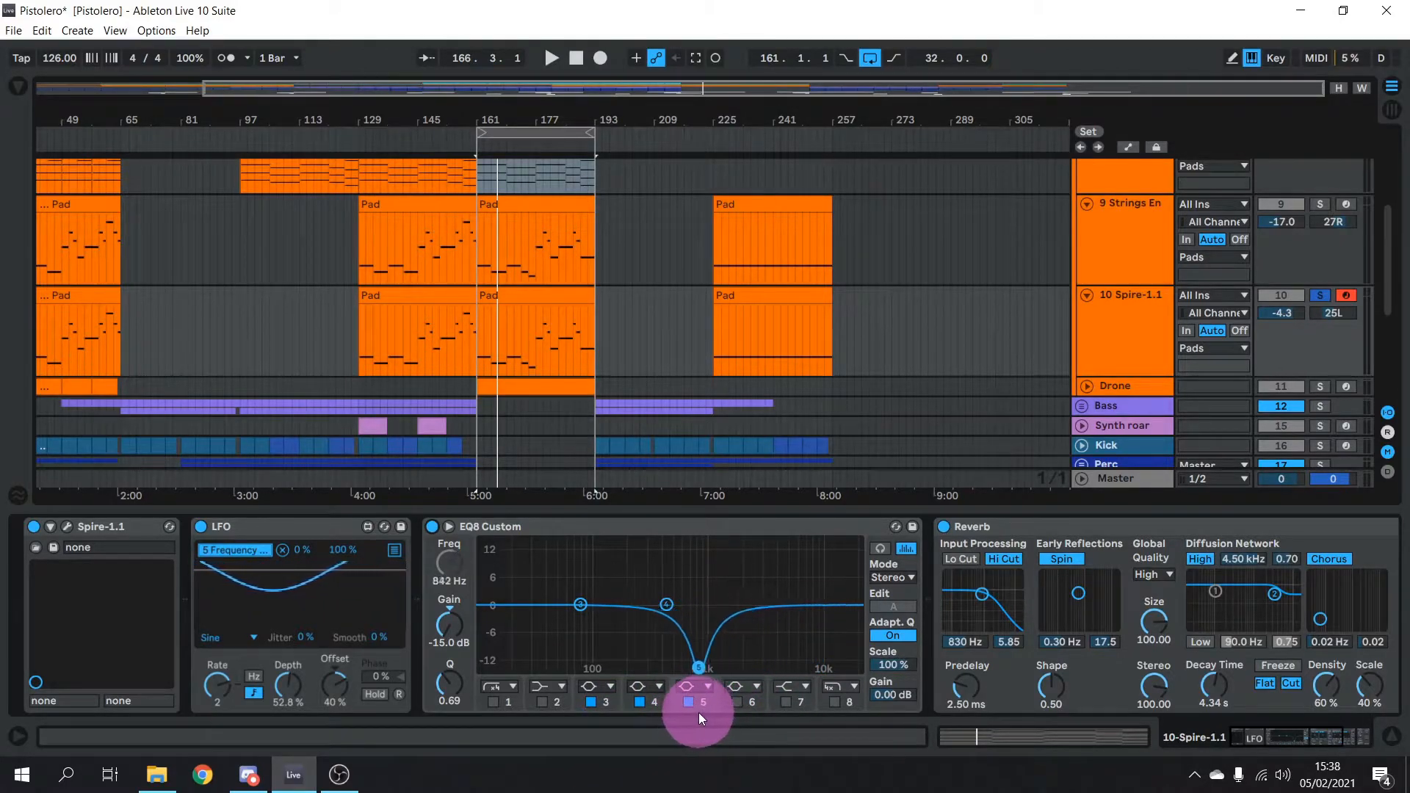
Shift the Spire EQ8 notch to a higher frequency and play from bar 161
left_click(450, 556)
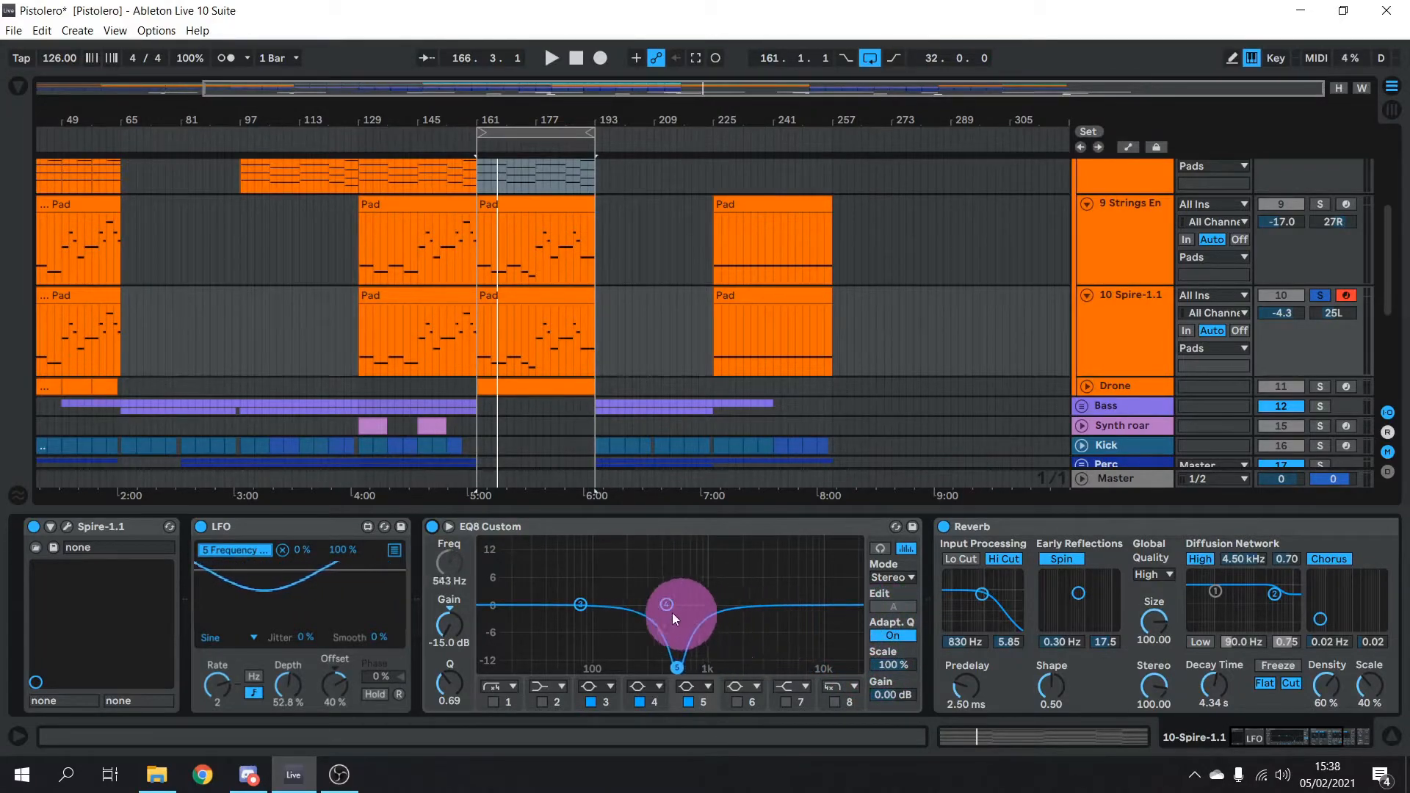
left_click_drag(622, 611, 736, 618)
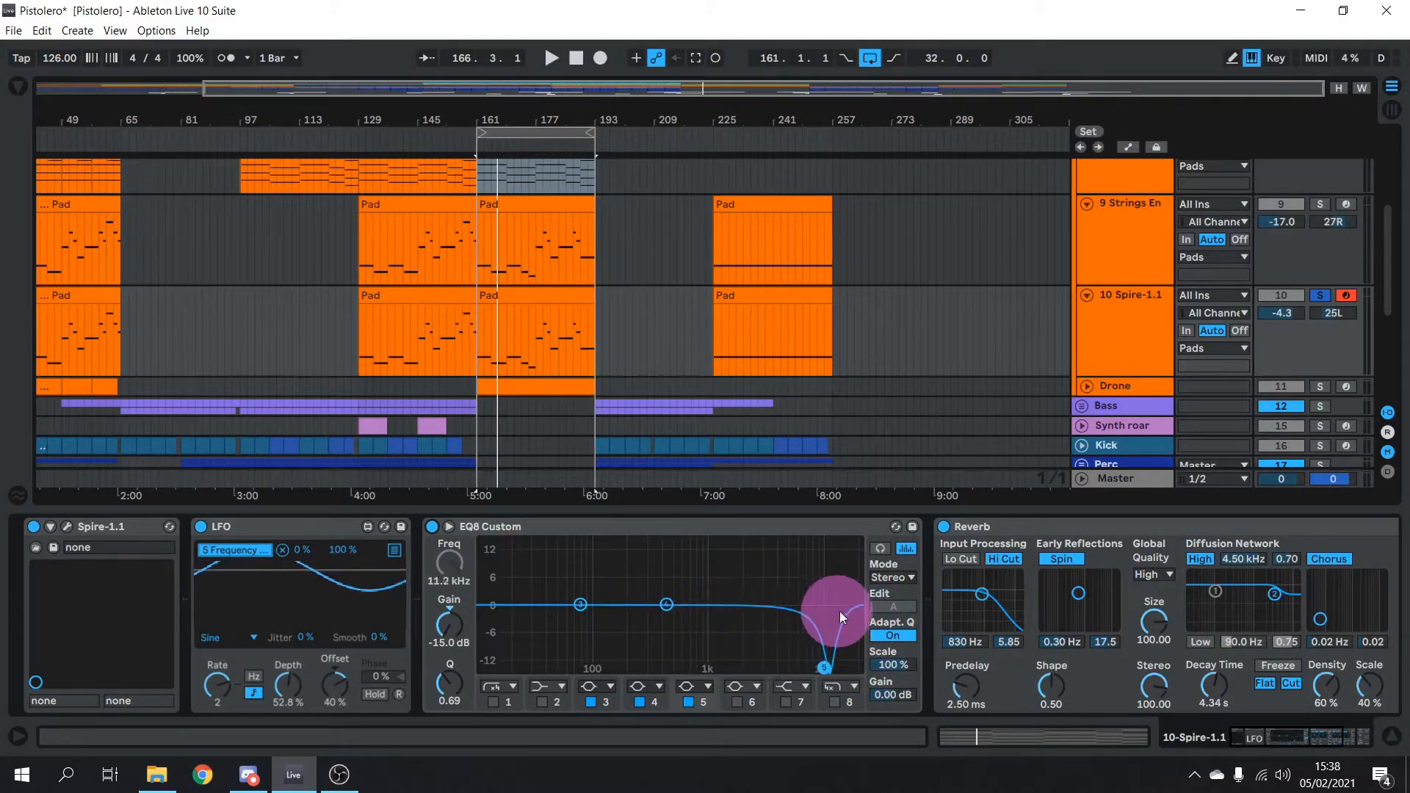
key("space")
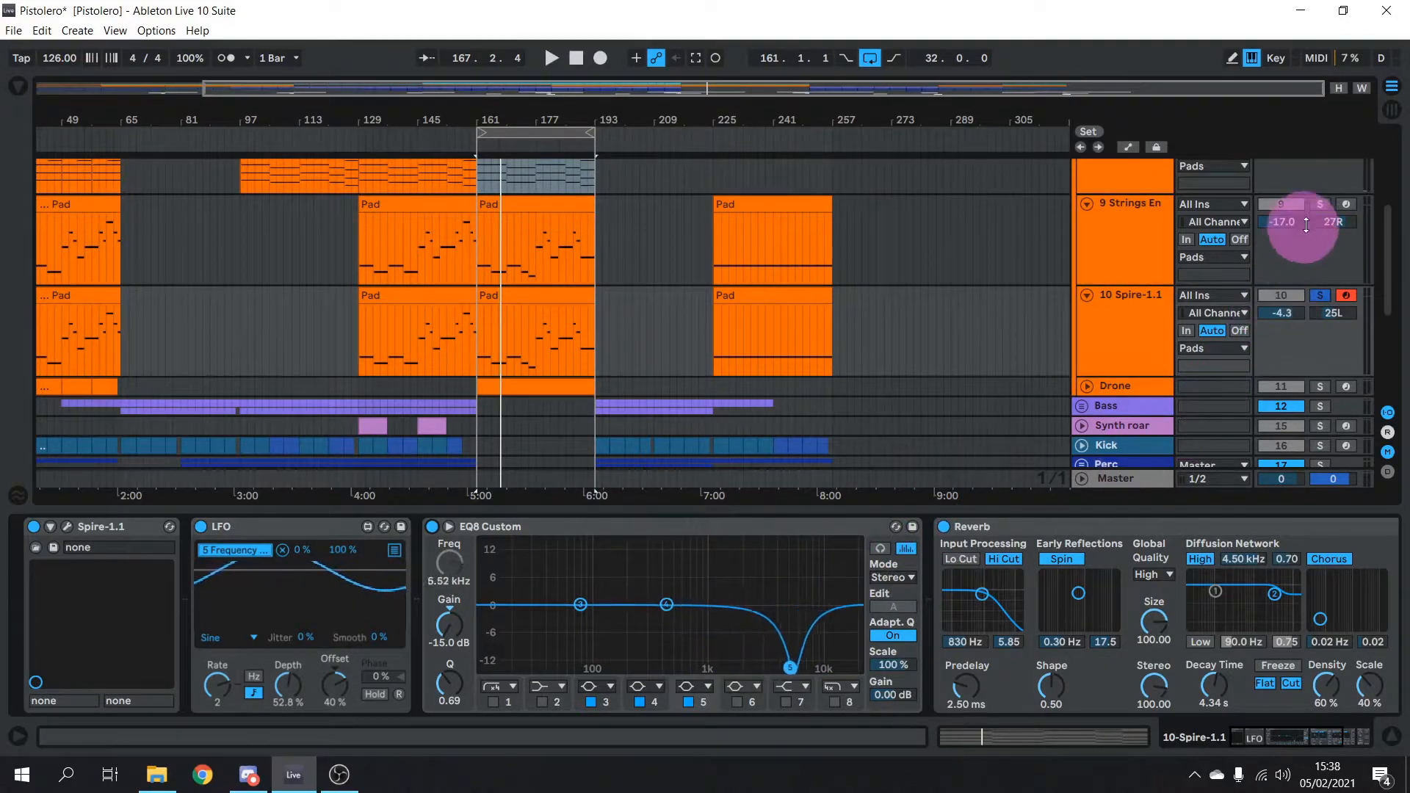
Audition strings and Spire together from bar 177, then solo and arm the Drone track
left_click(1319, 203)
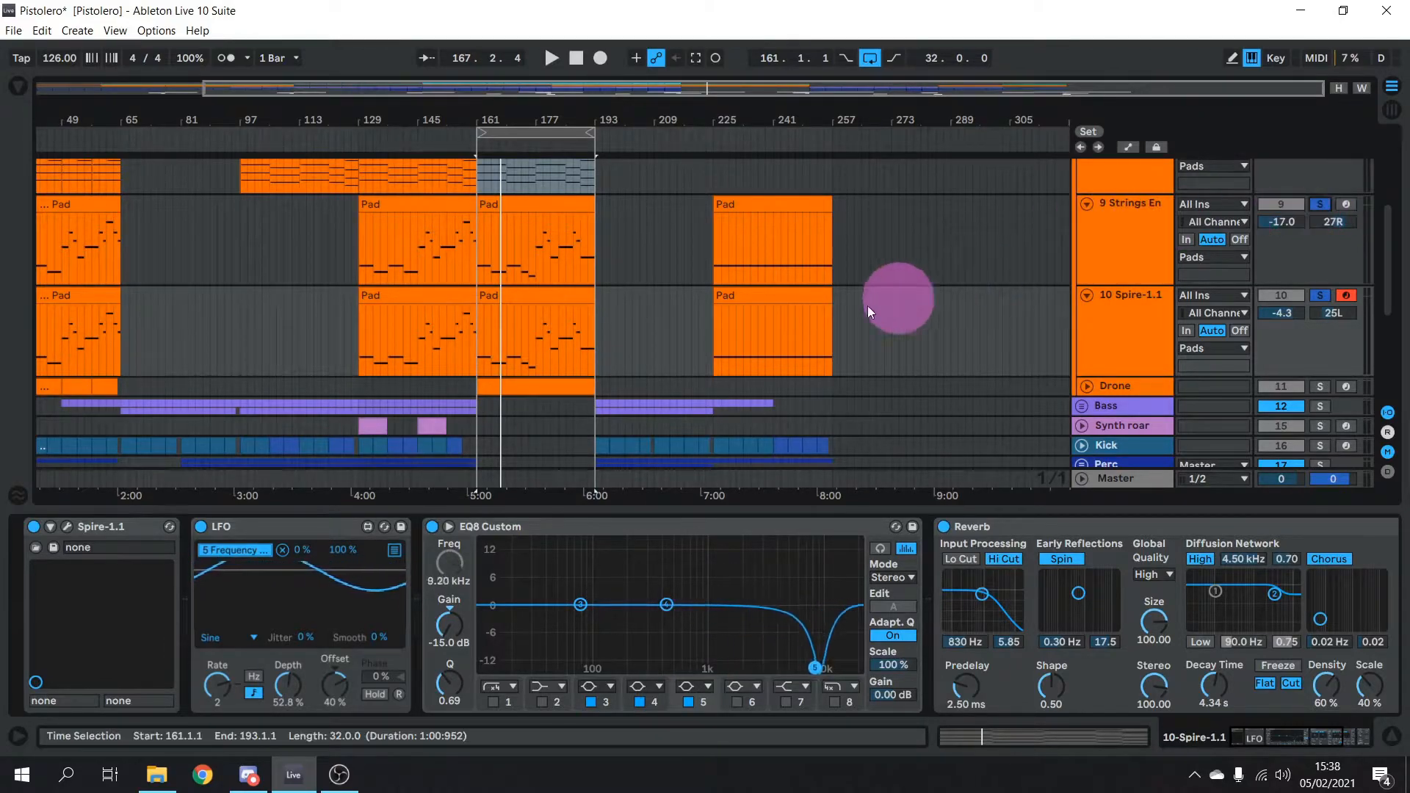
left_click(533, 169)
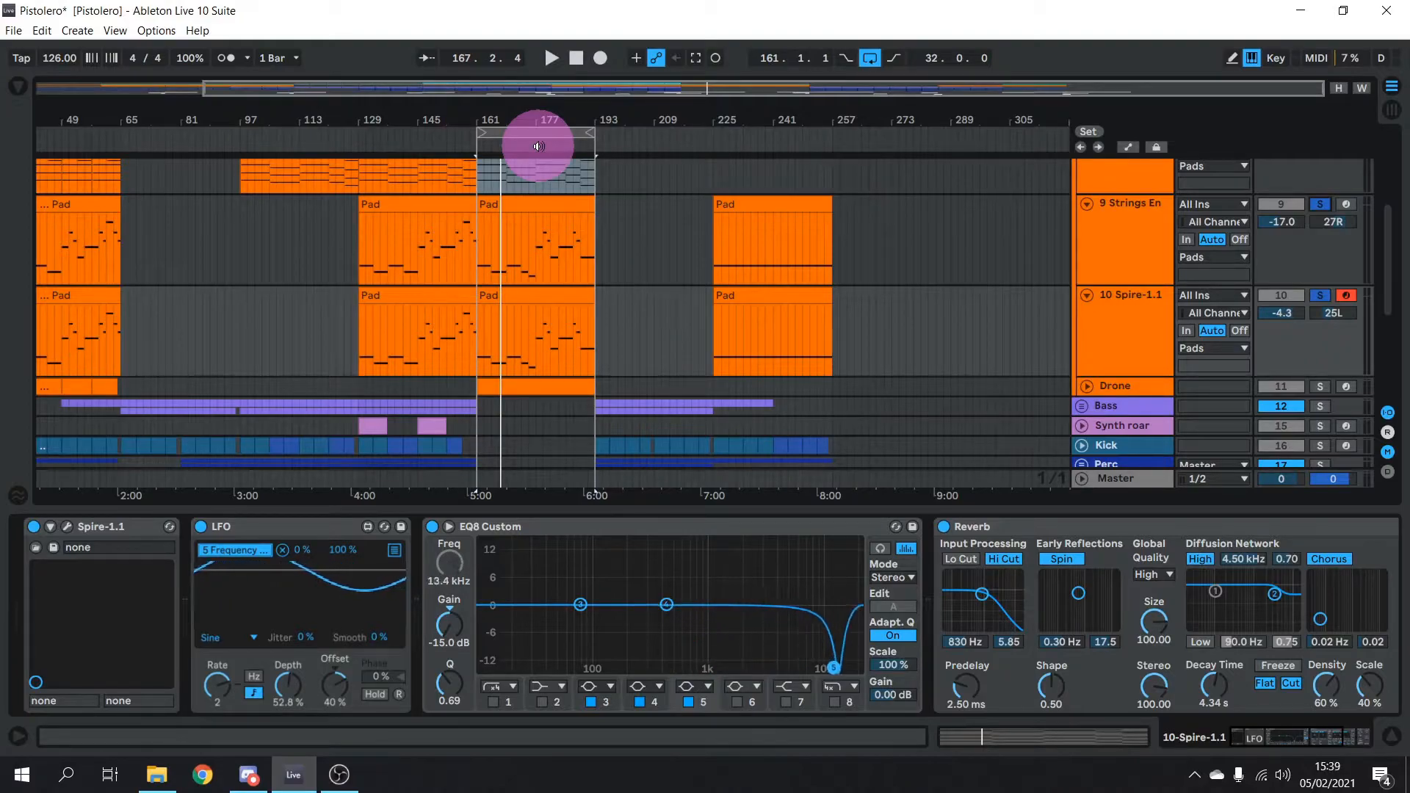
left_click(539, 146)
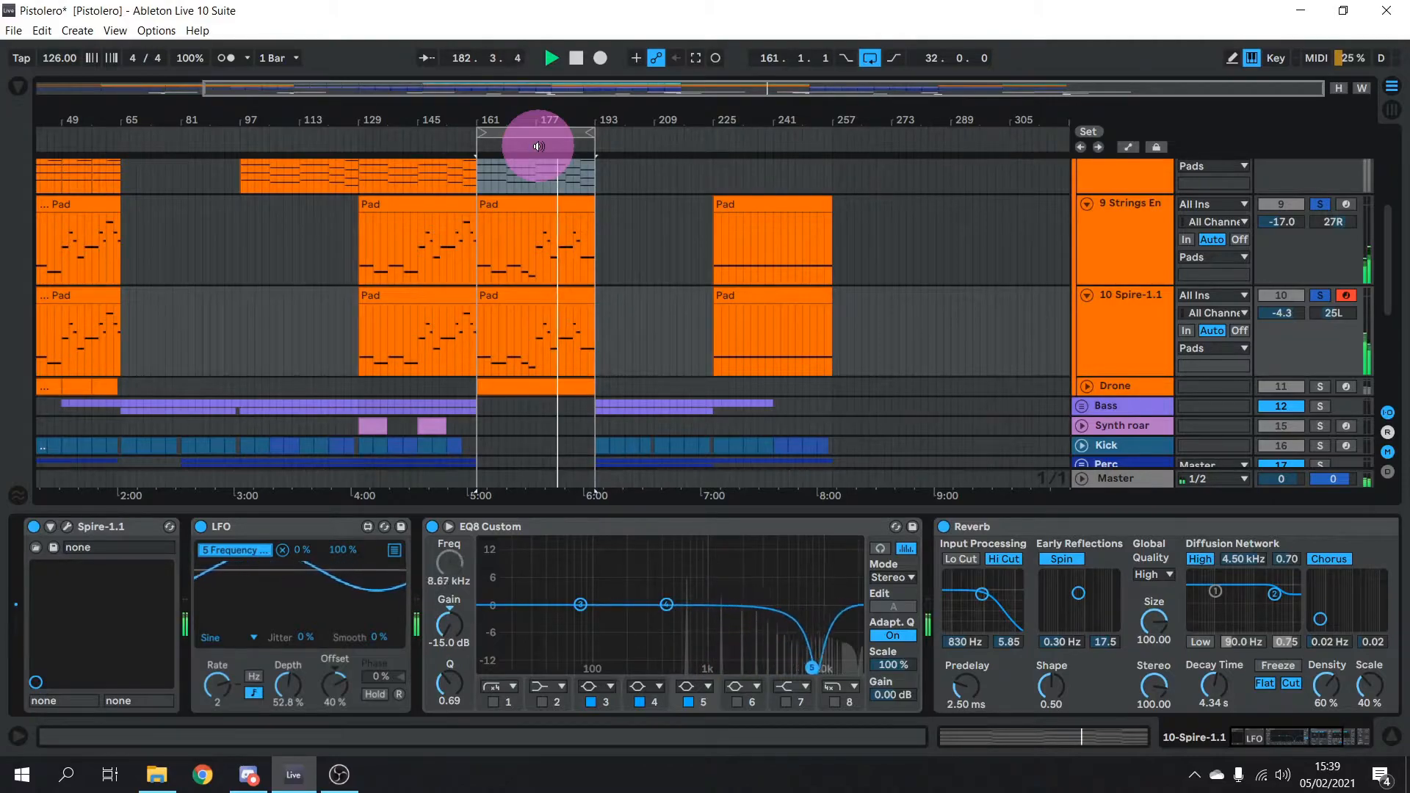
key("space")
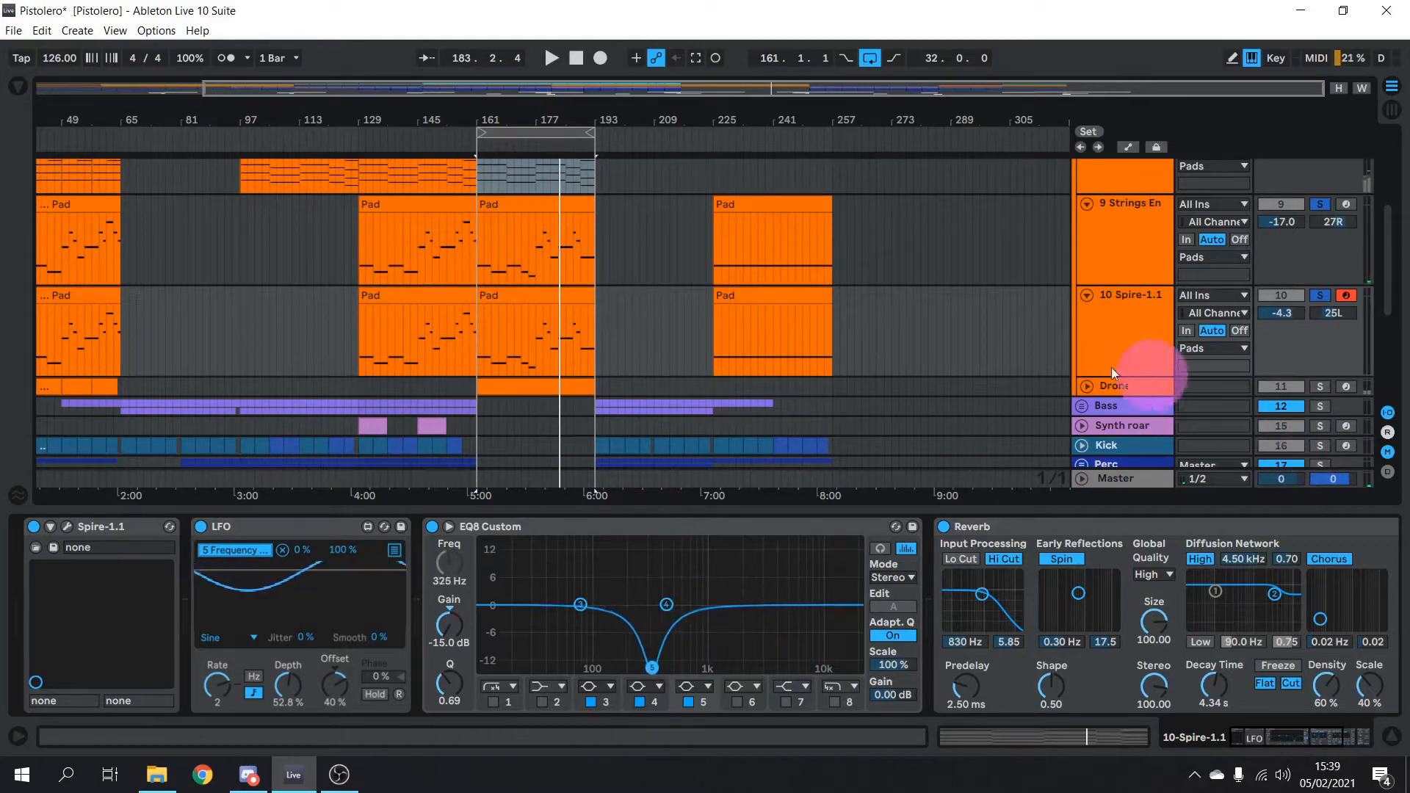
left_click(1319, 386)
left_click(1346, 387)
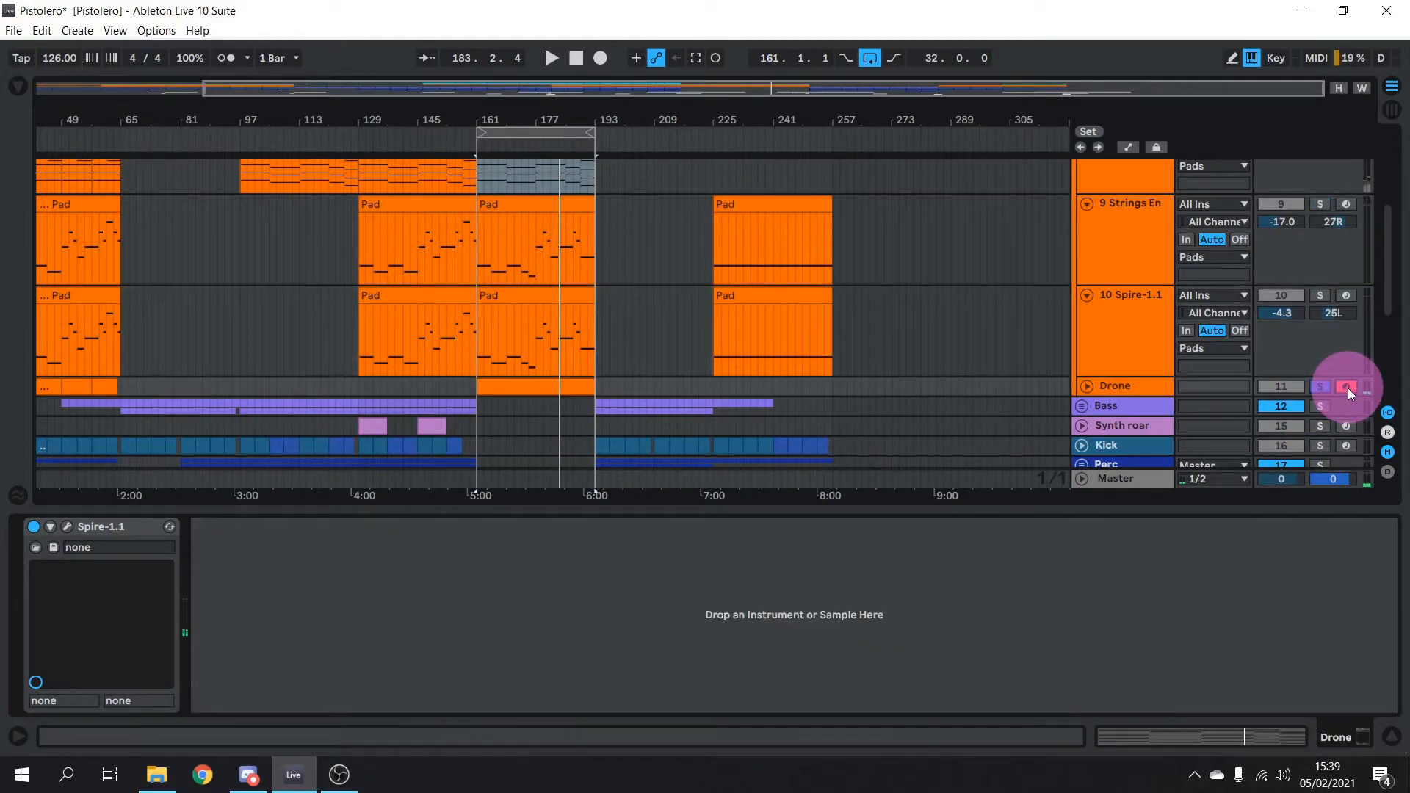
Expand Drone, open its bars 161–193 clip, enlarge the arrangement view, and play from bar 161
left_click(1080, 388)
left_click(1088, 388)
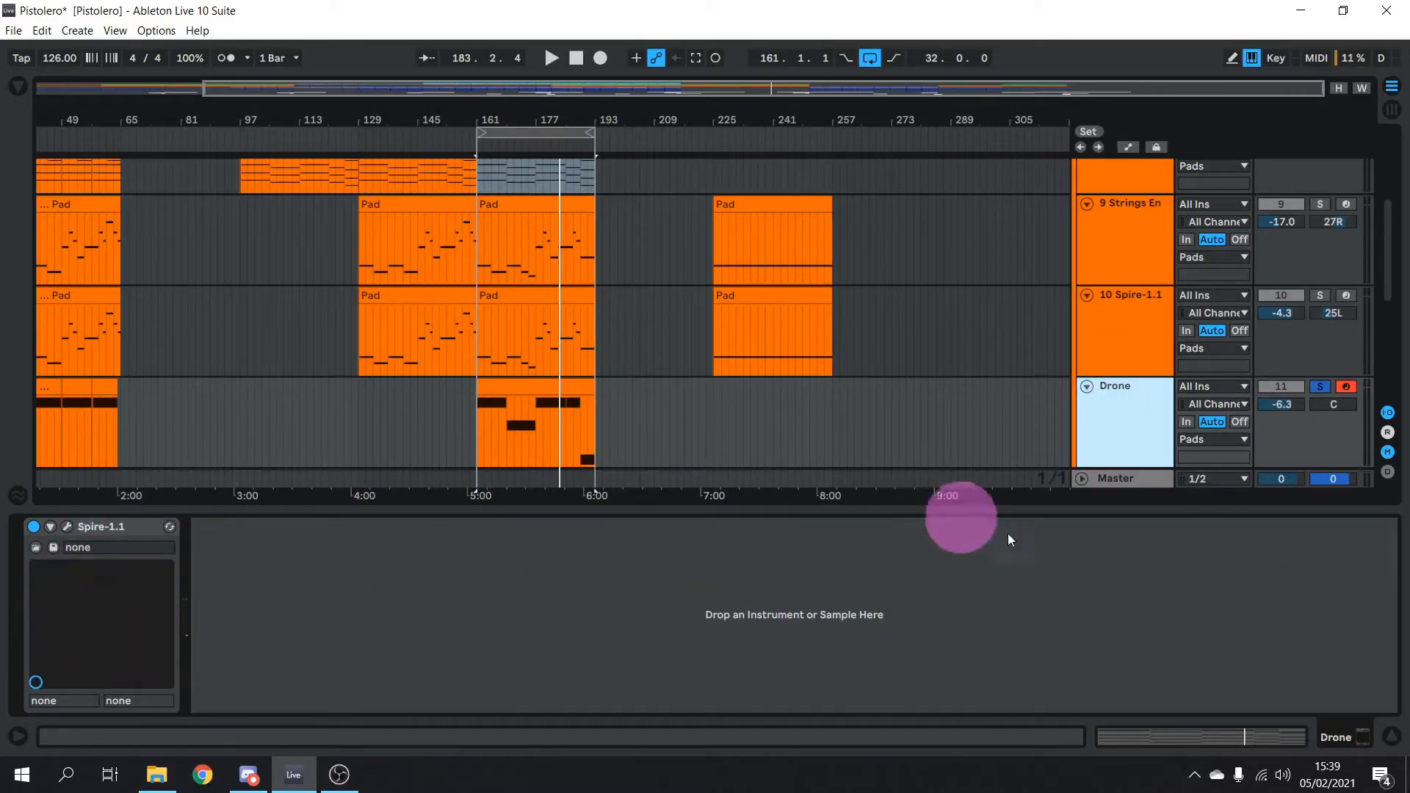
left_click(503, 395)
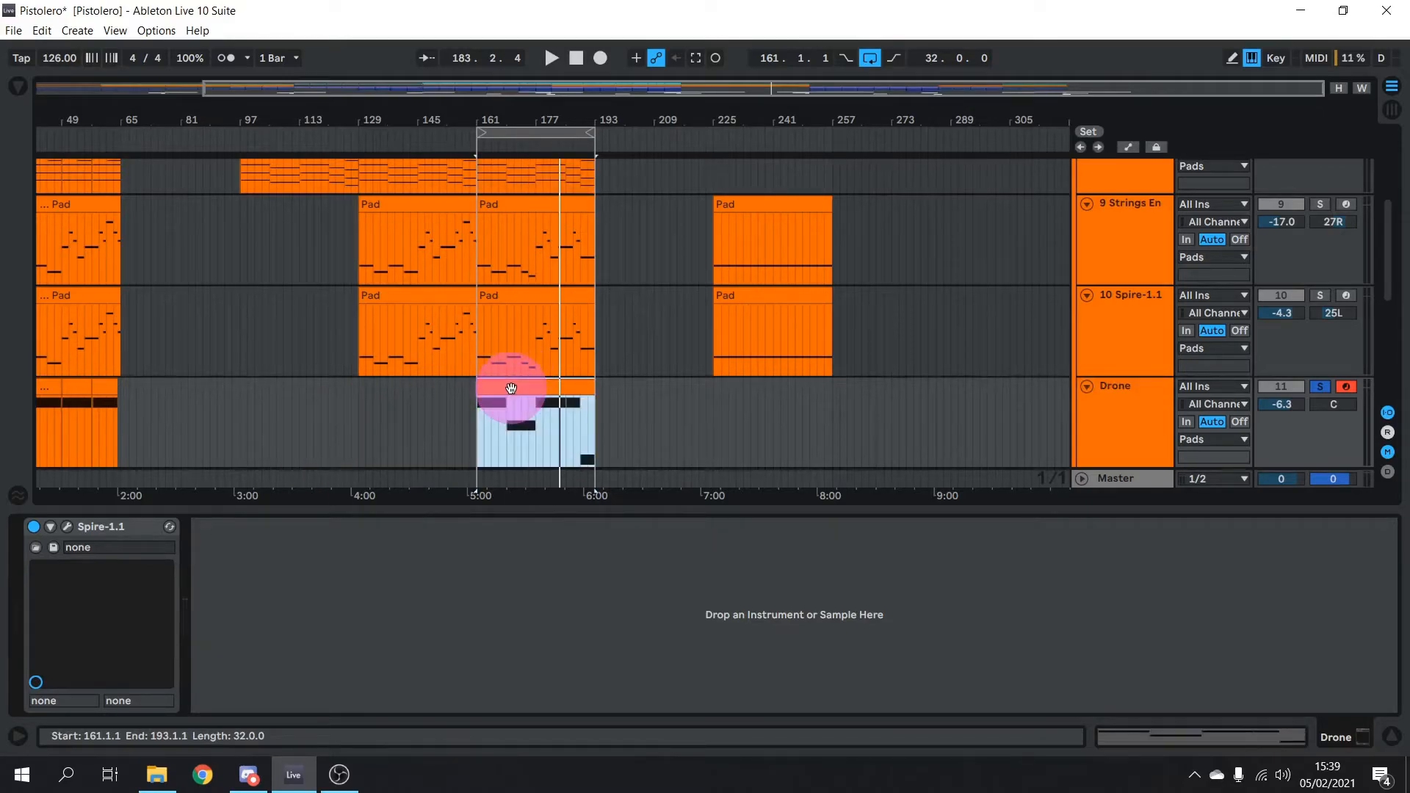
left_click_drag(622, 508, 617, 236)
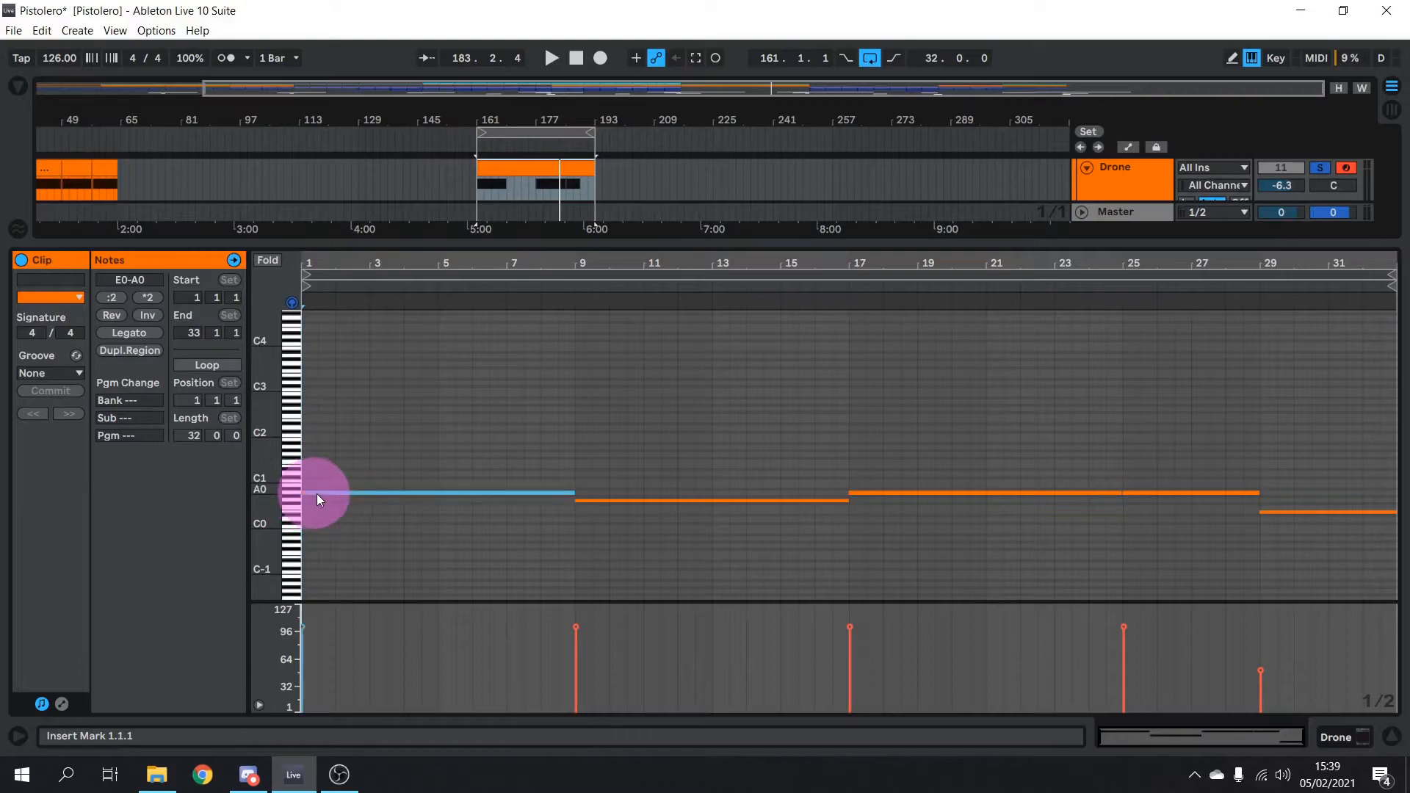
left_click_drag(783, 238, 724, 605)
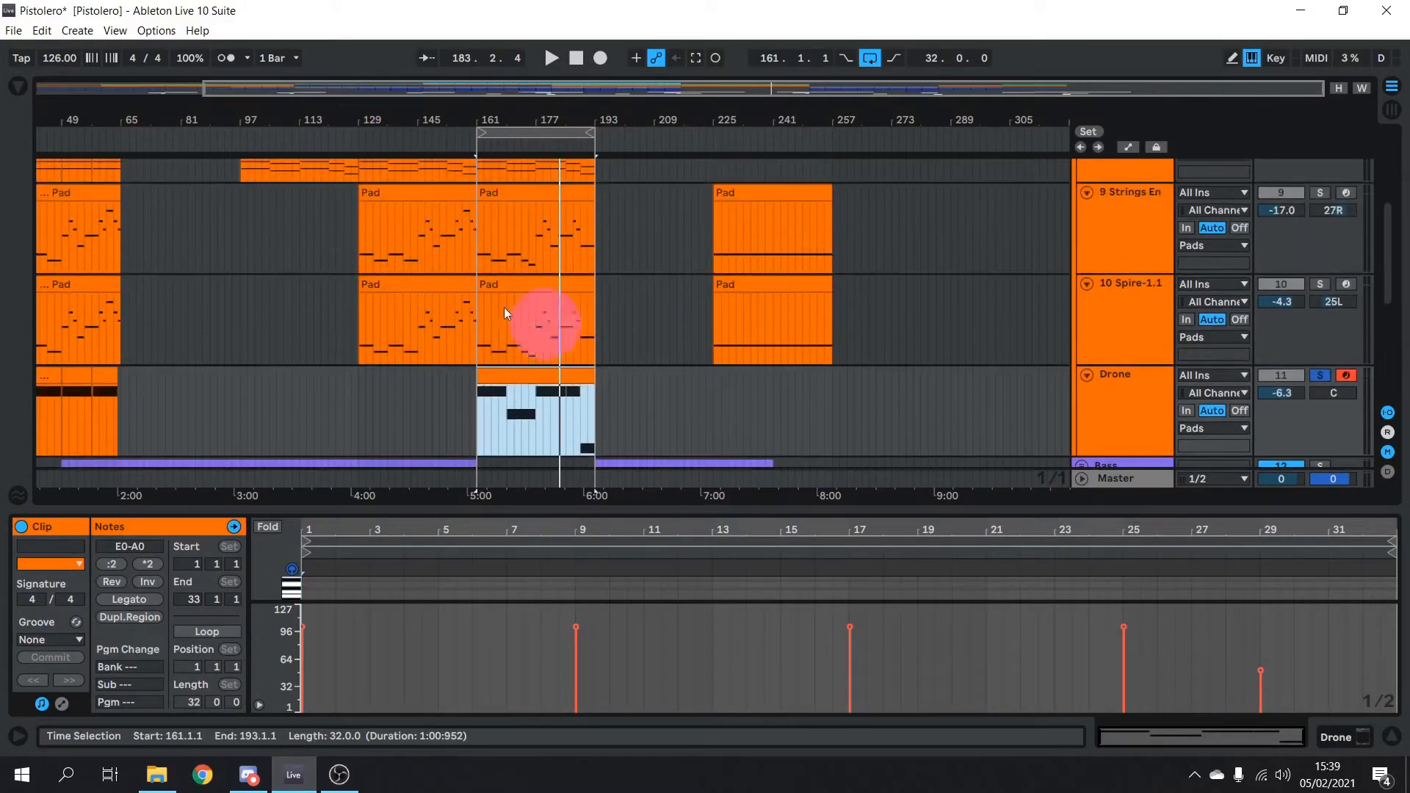
key("space")
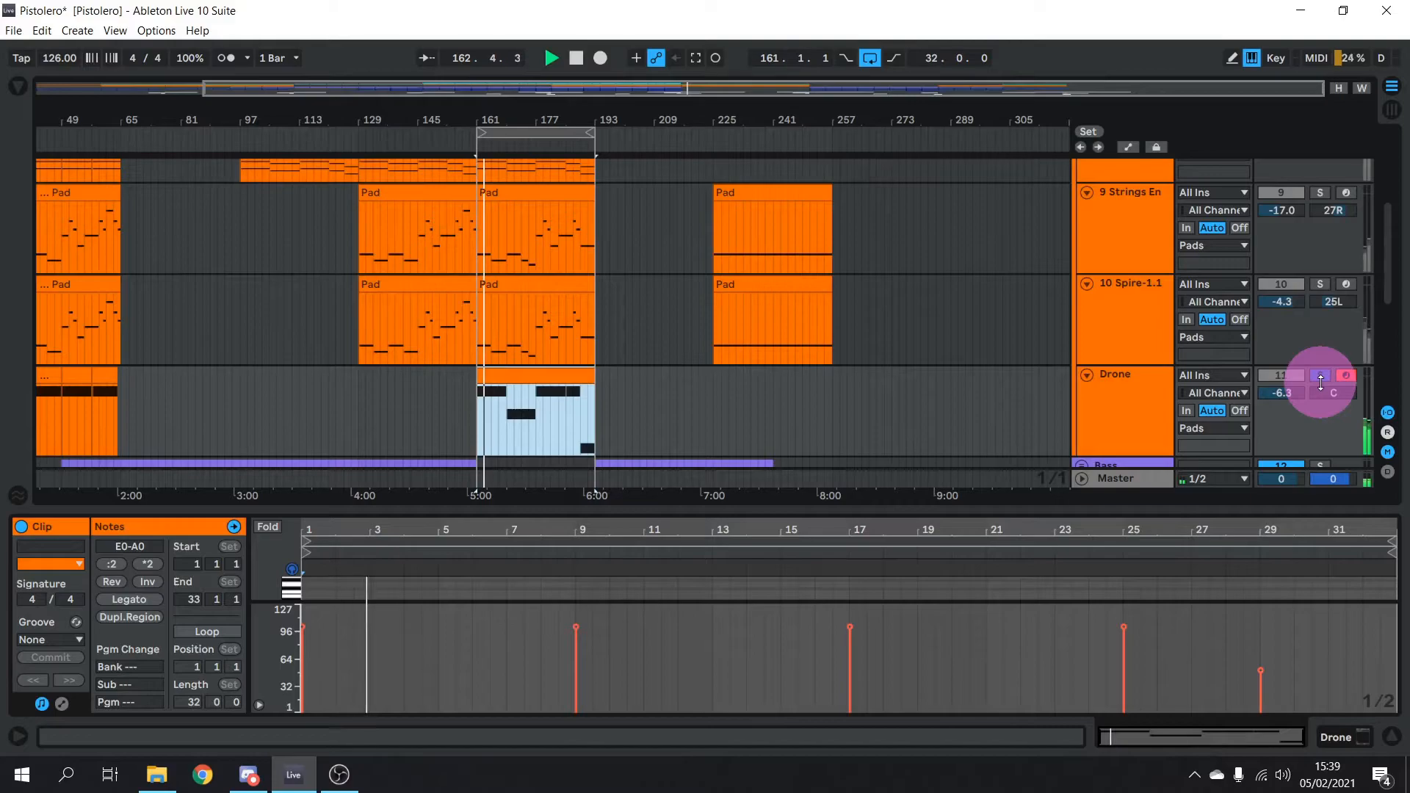
scroll(1321, 382, "up", 6)
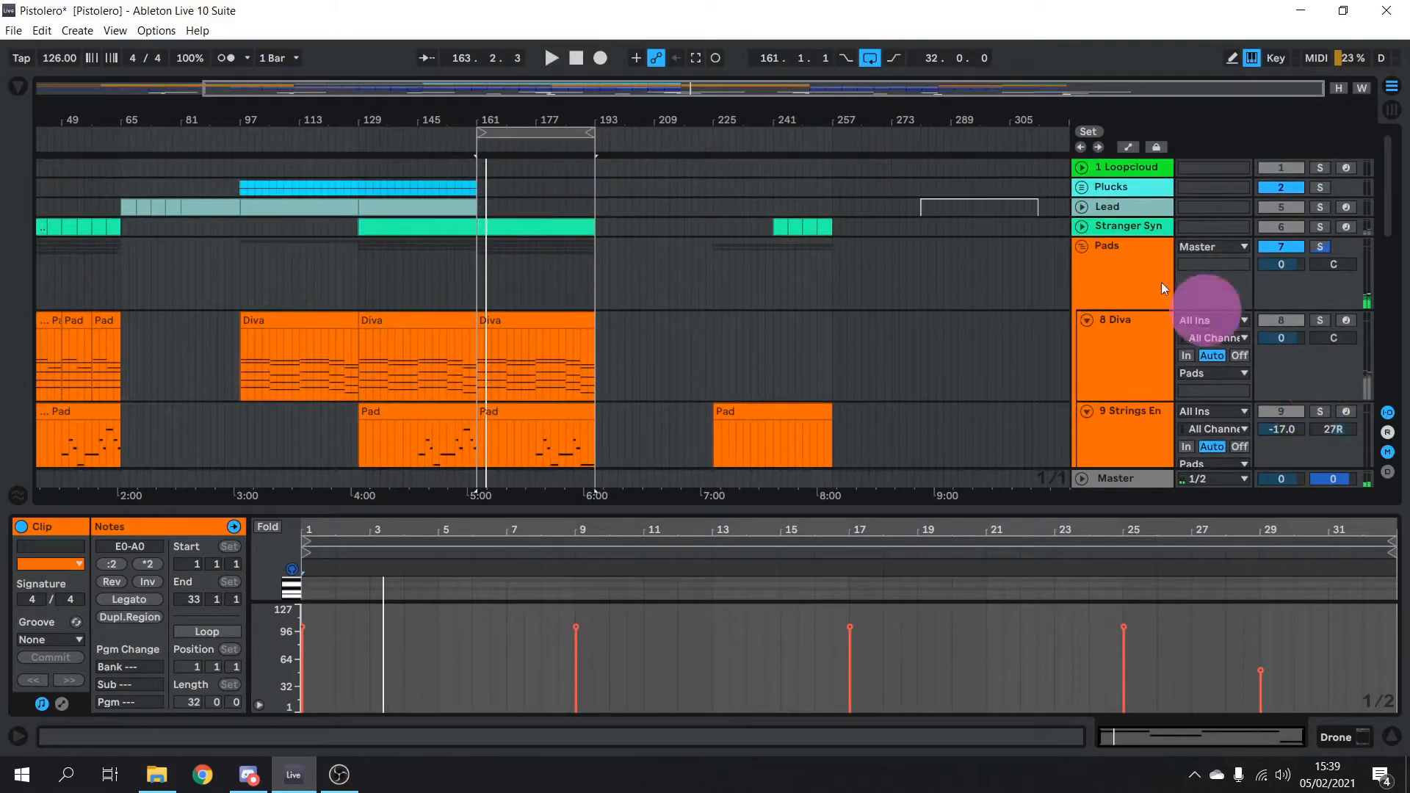
Solo the Pads group, play it, and show its Auto Filter, Saturator and LFOTool chain
left_click(1122, 279)
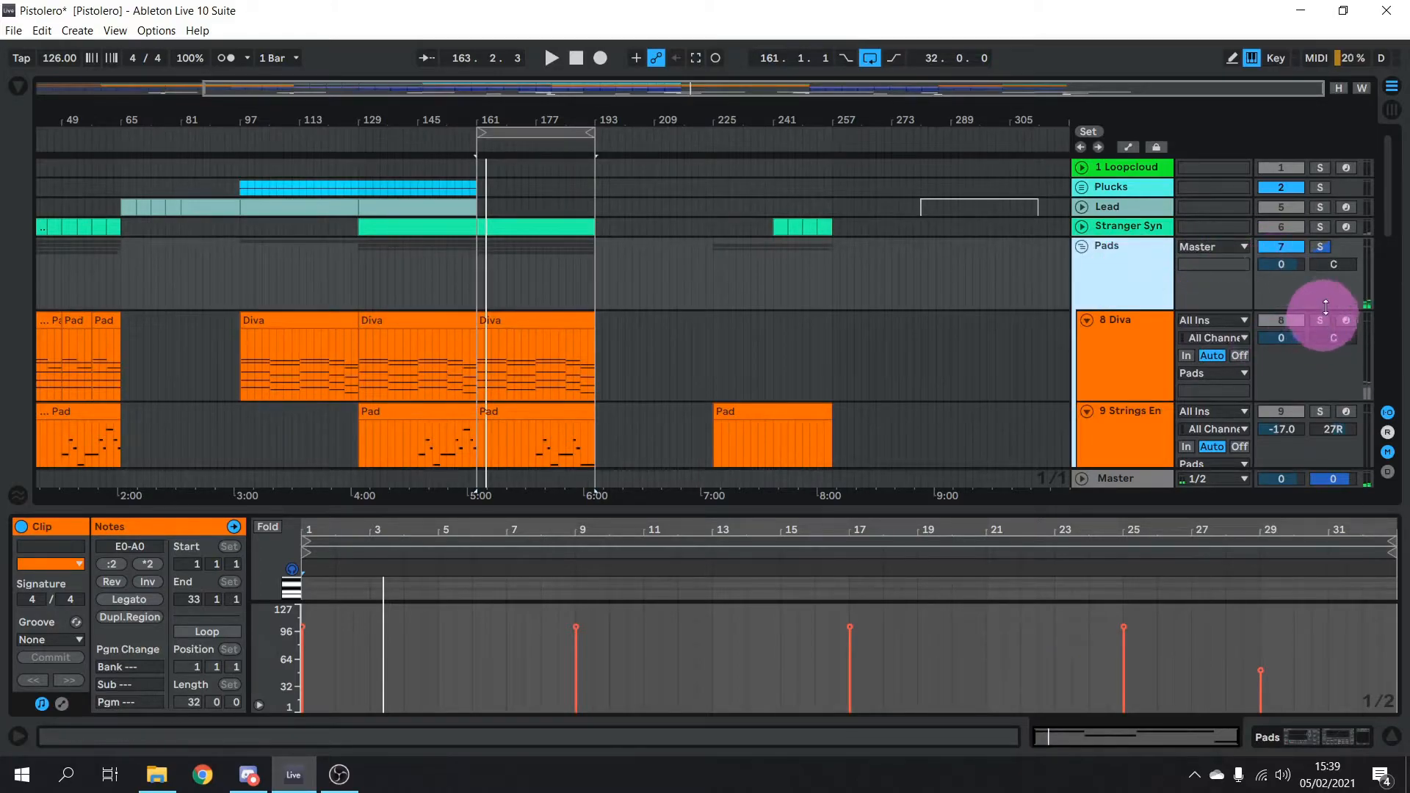
left_click(1318, 246)
key("space")
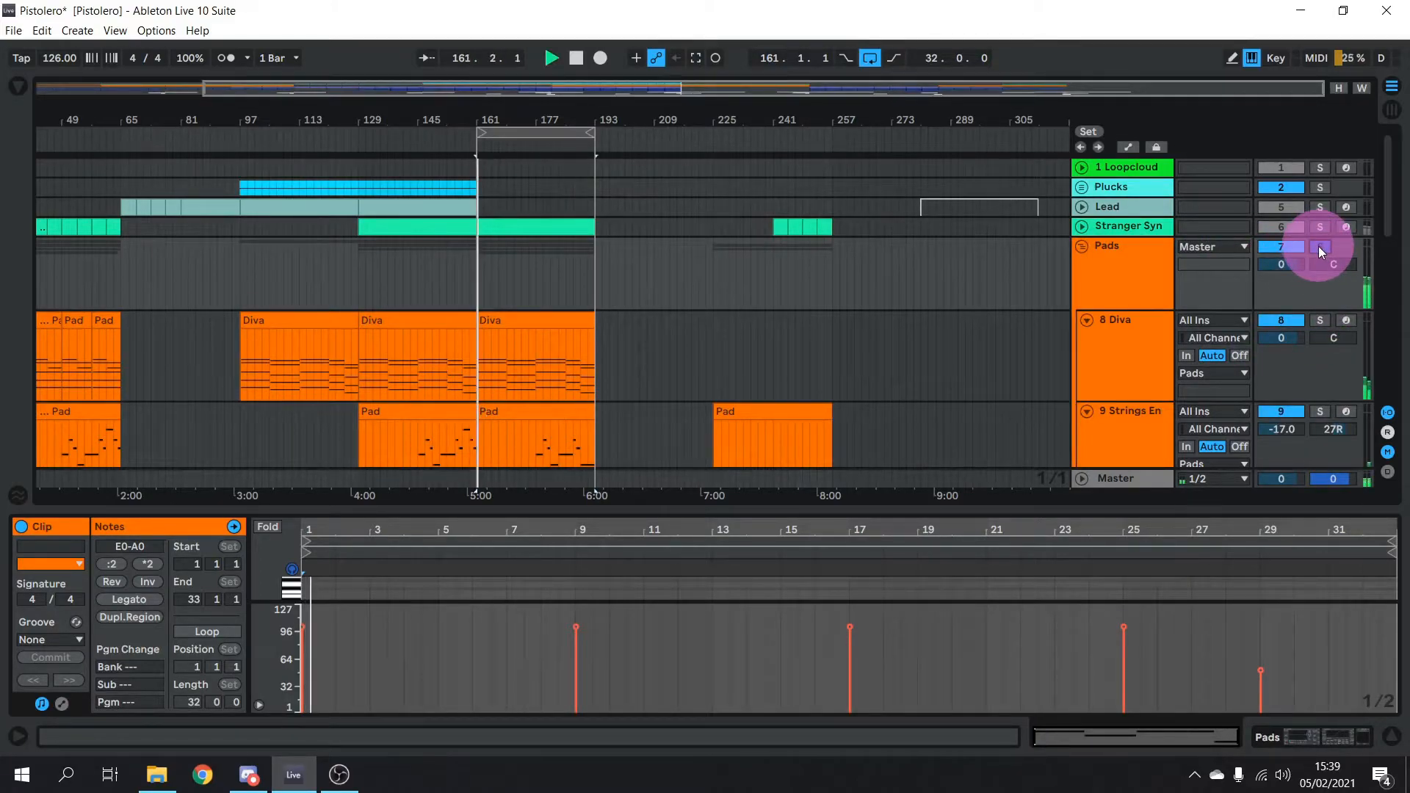
left_click(1123, 286)
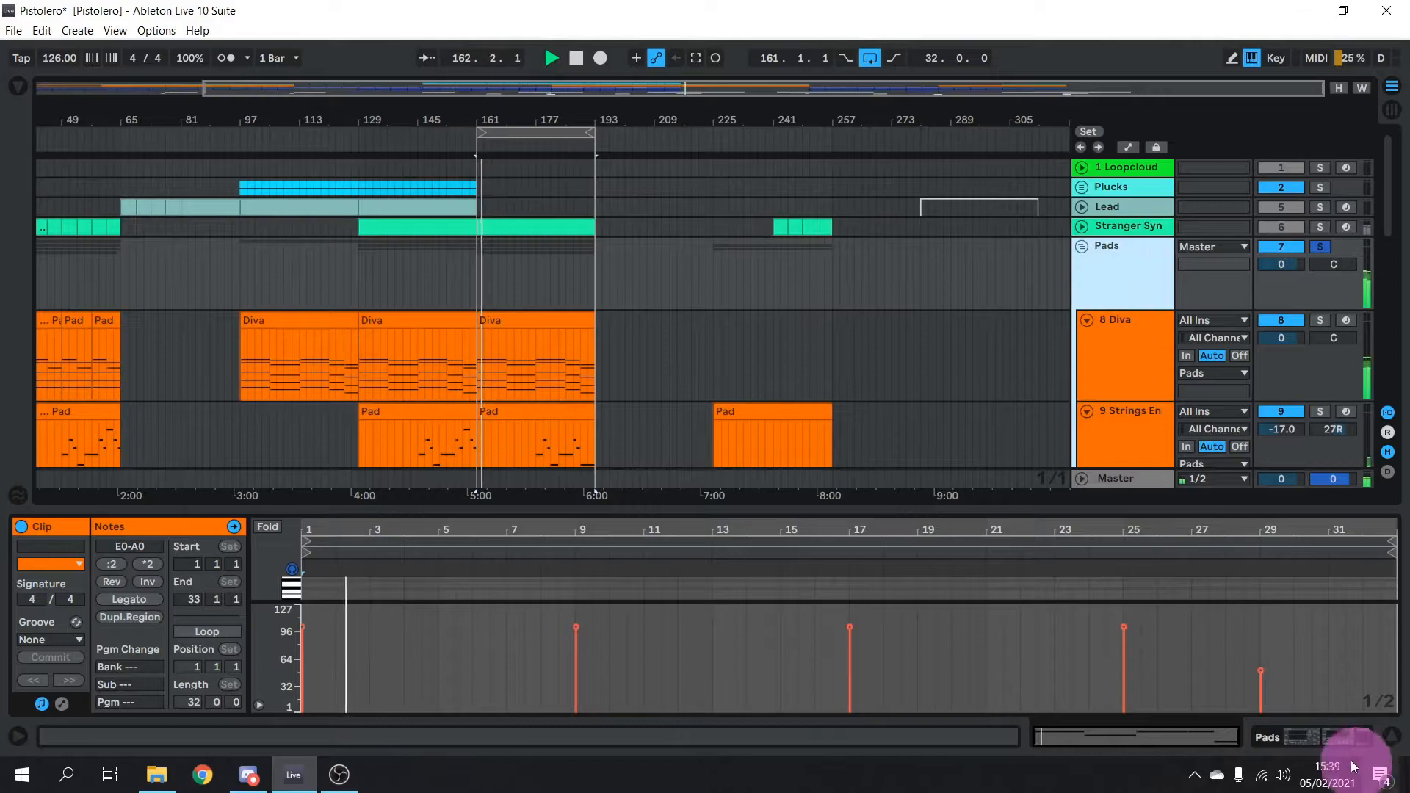
left_click(1340, 740)
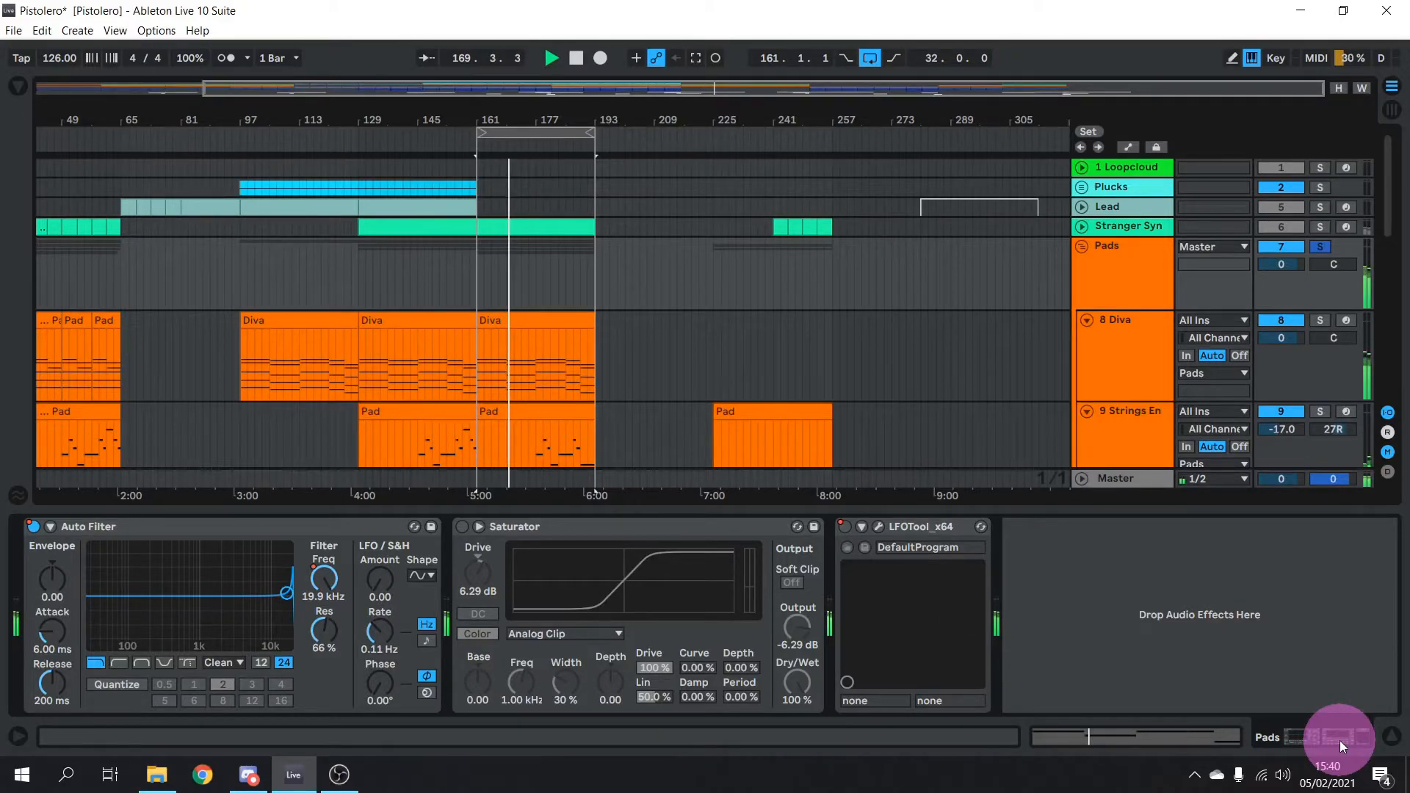
key("space")
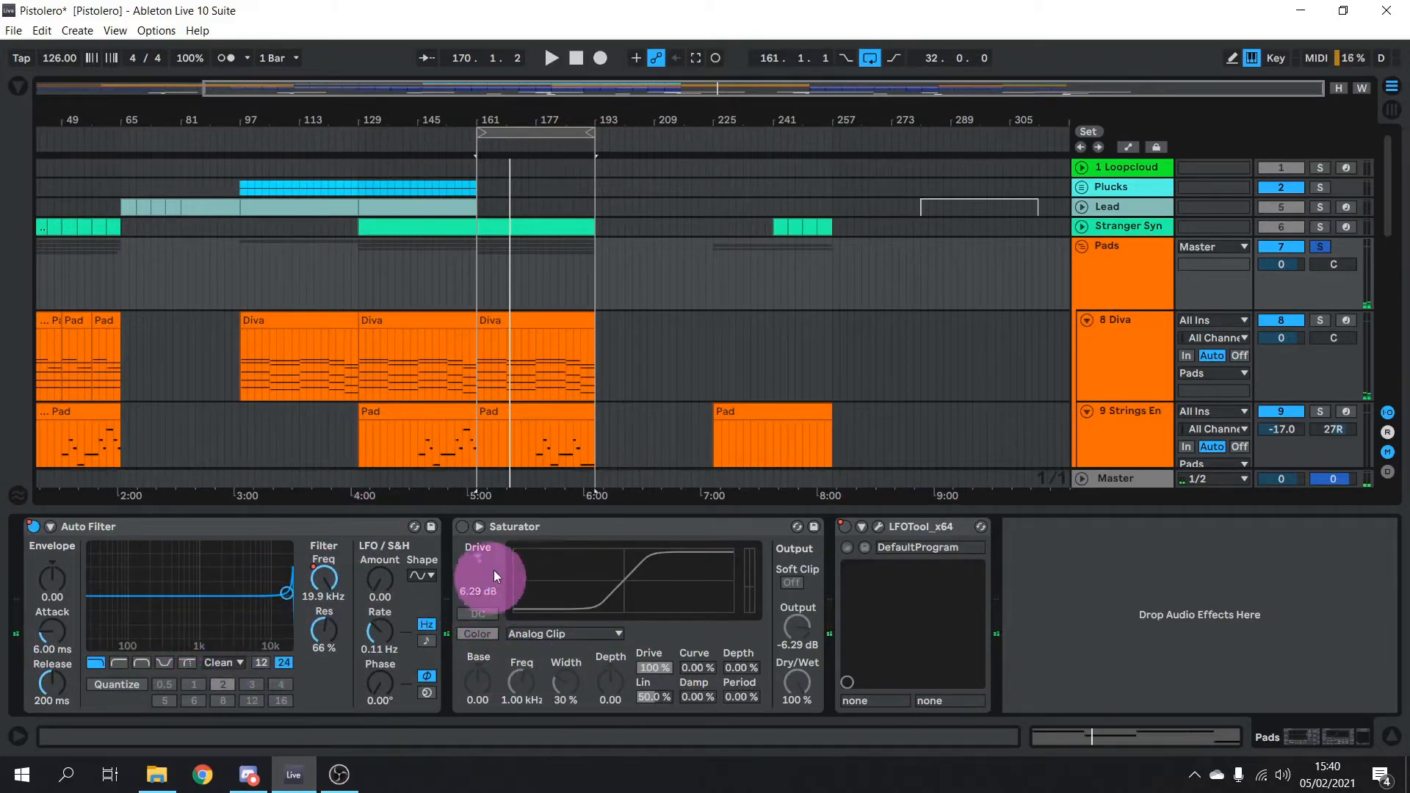
Turn the Pads Saturator on and replay from bar 161
left_click(462, 527)
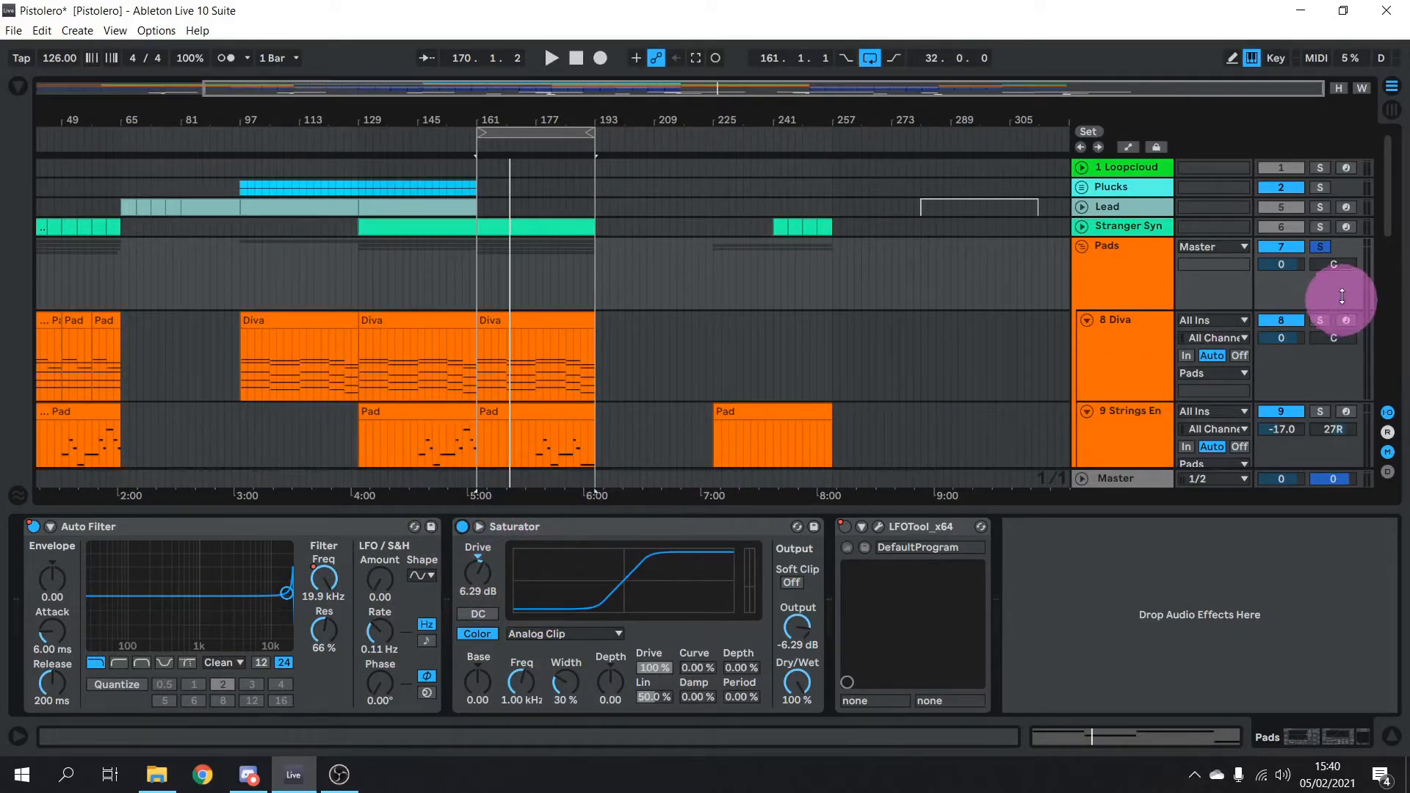
key("space")
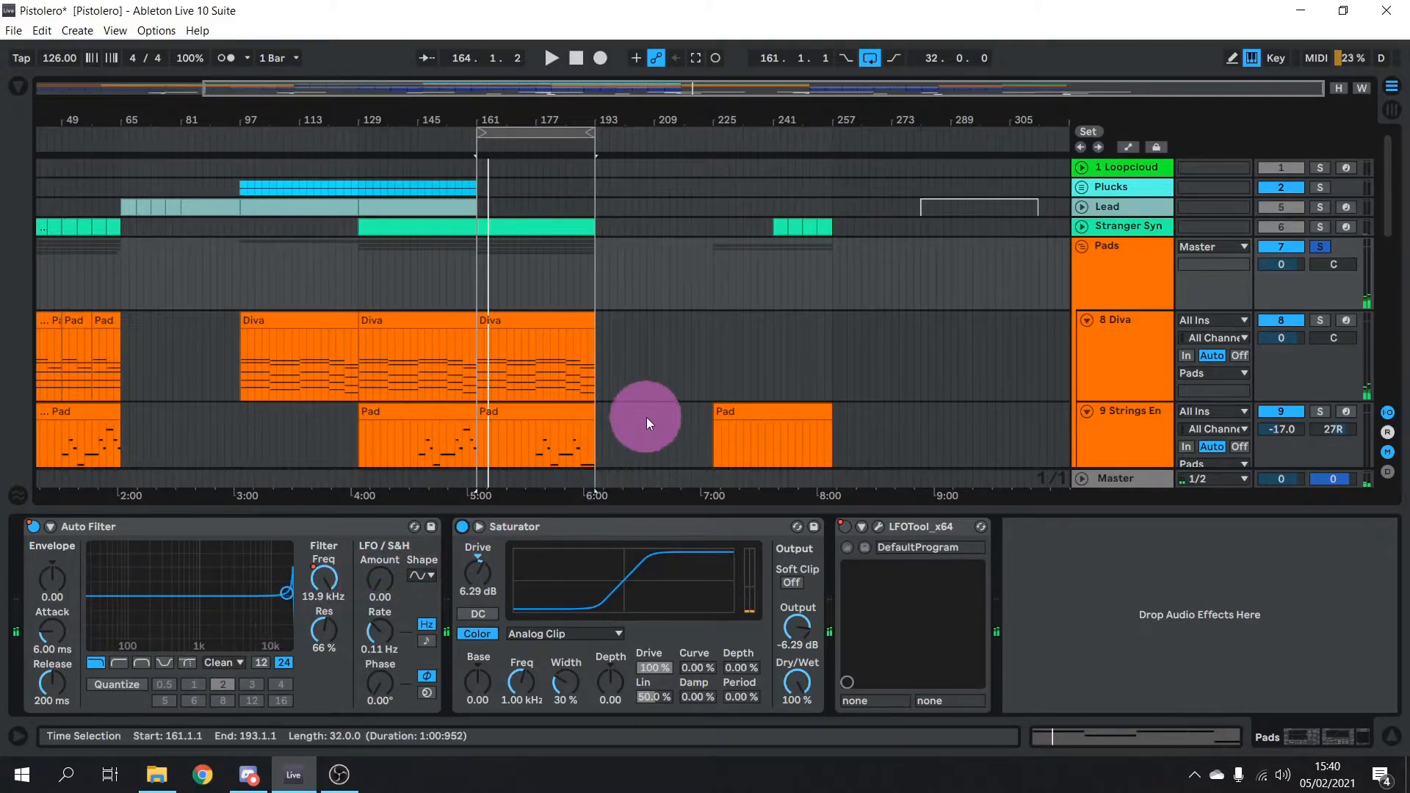
scroll(665, 395, "down", 10)
scroll(748, 355, "up", 6)
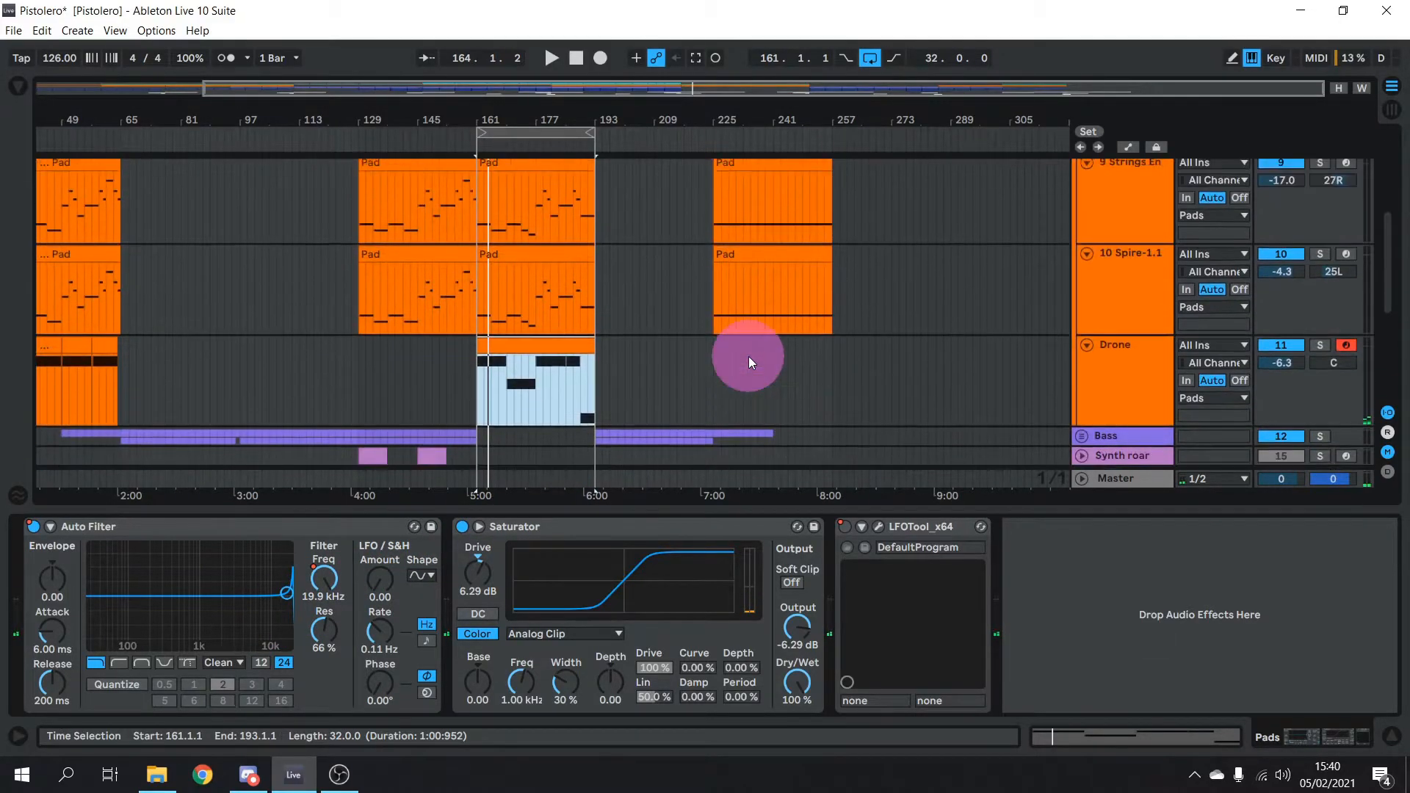
Show automation lanes with the Pads group's Auto Filter Frequency envelope displayed
left_click(1129, 150)
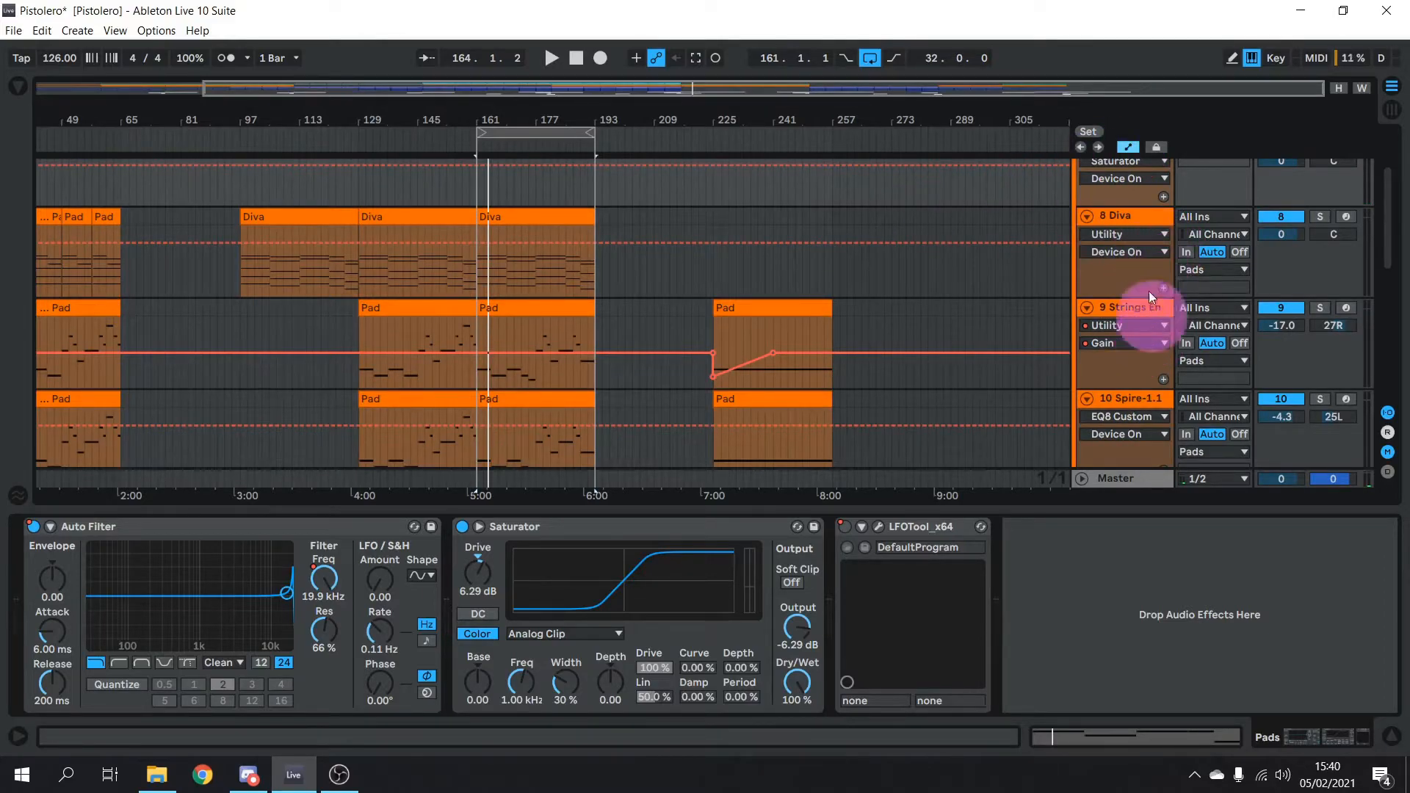
scroll(1152, 310, "up", 2)
left_click(1123, 246)
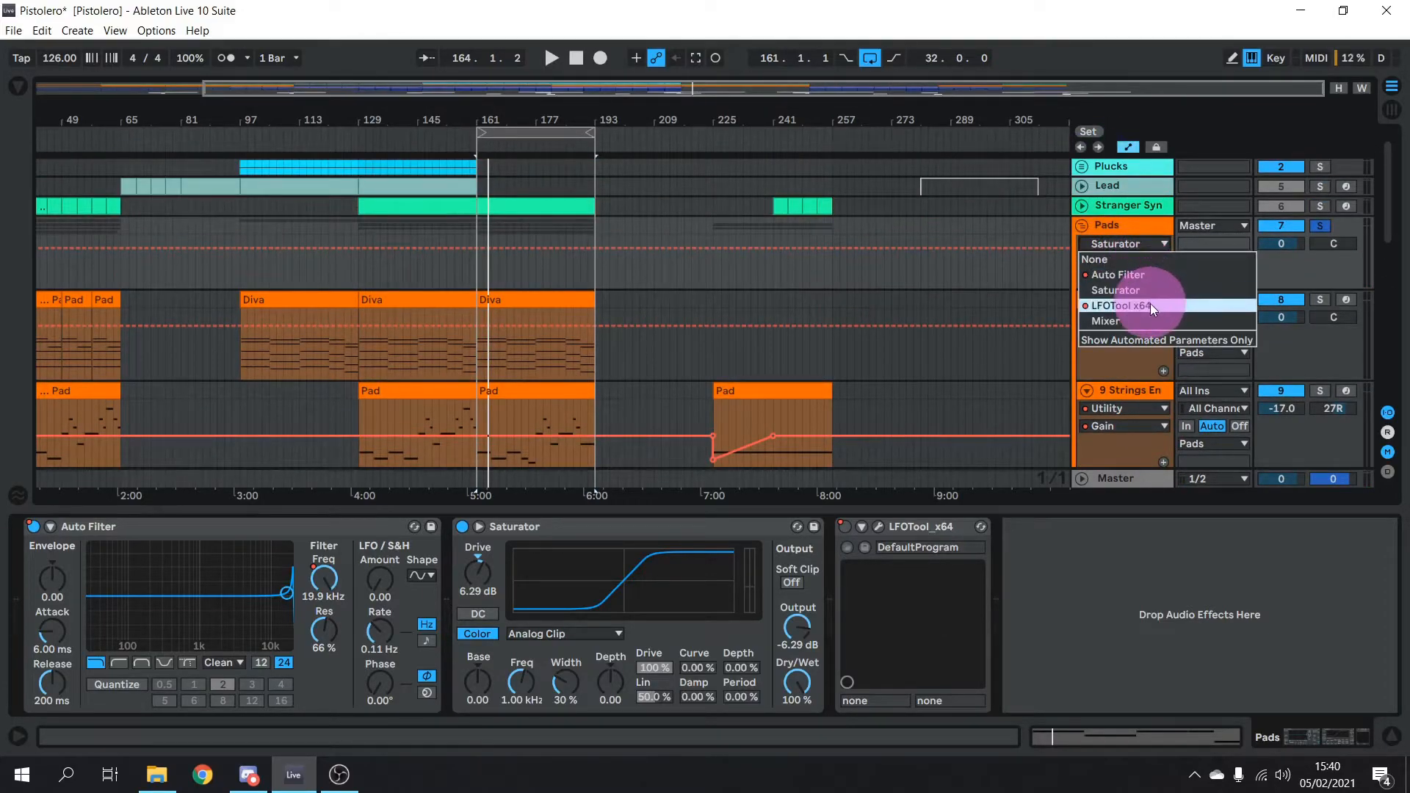
left_click(1148, 275)
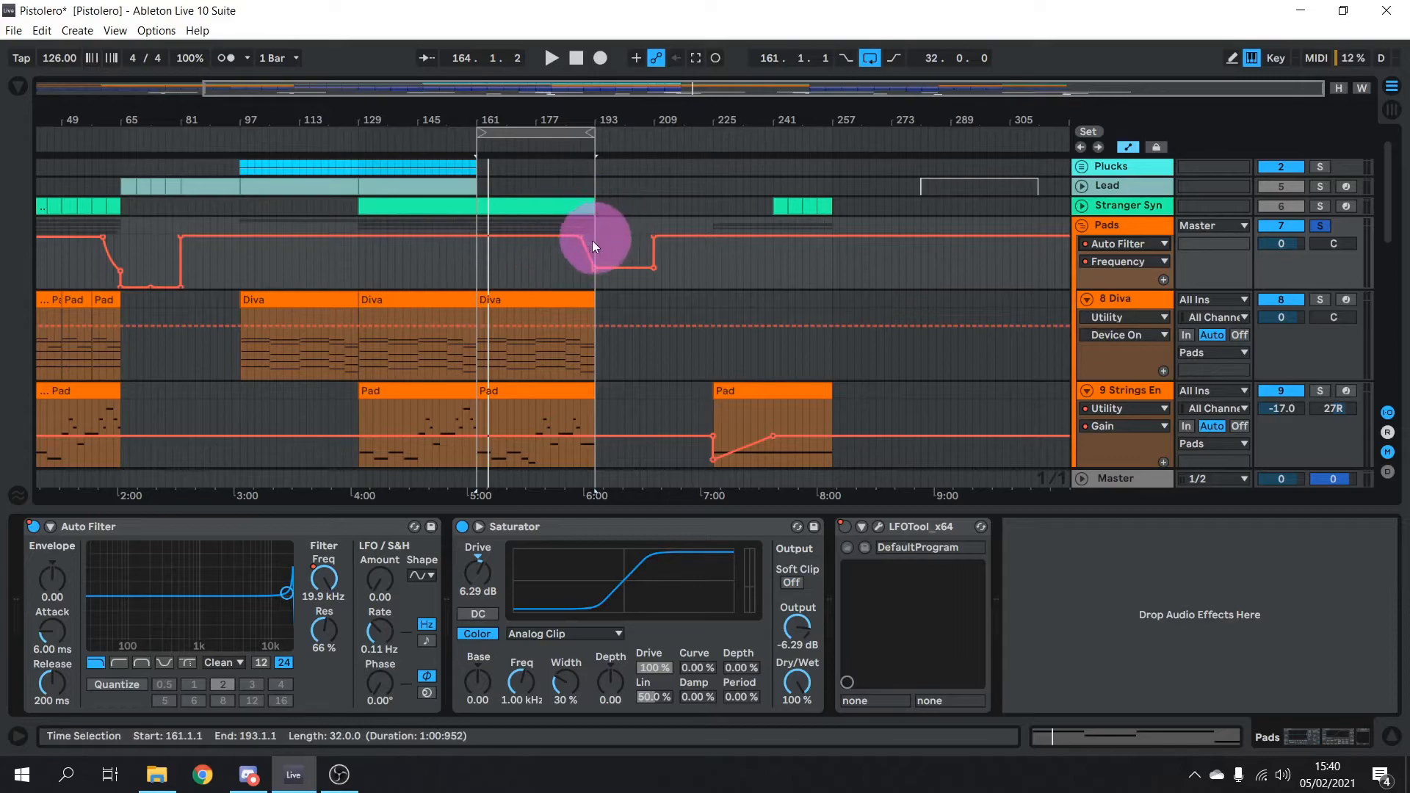
left_click(307, 620)
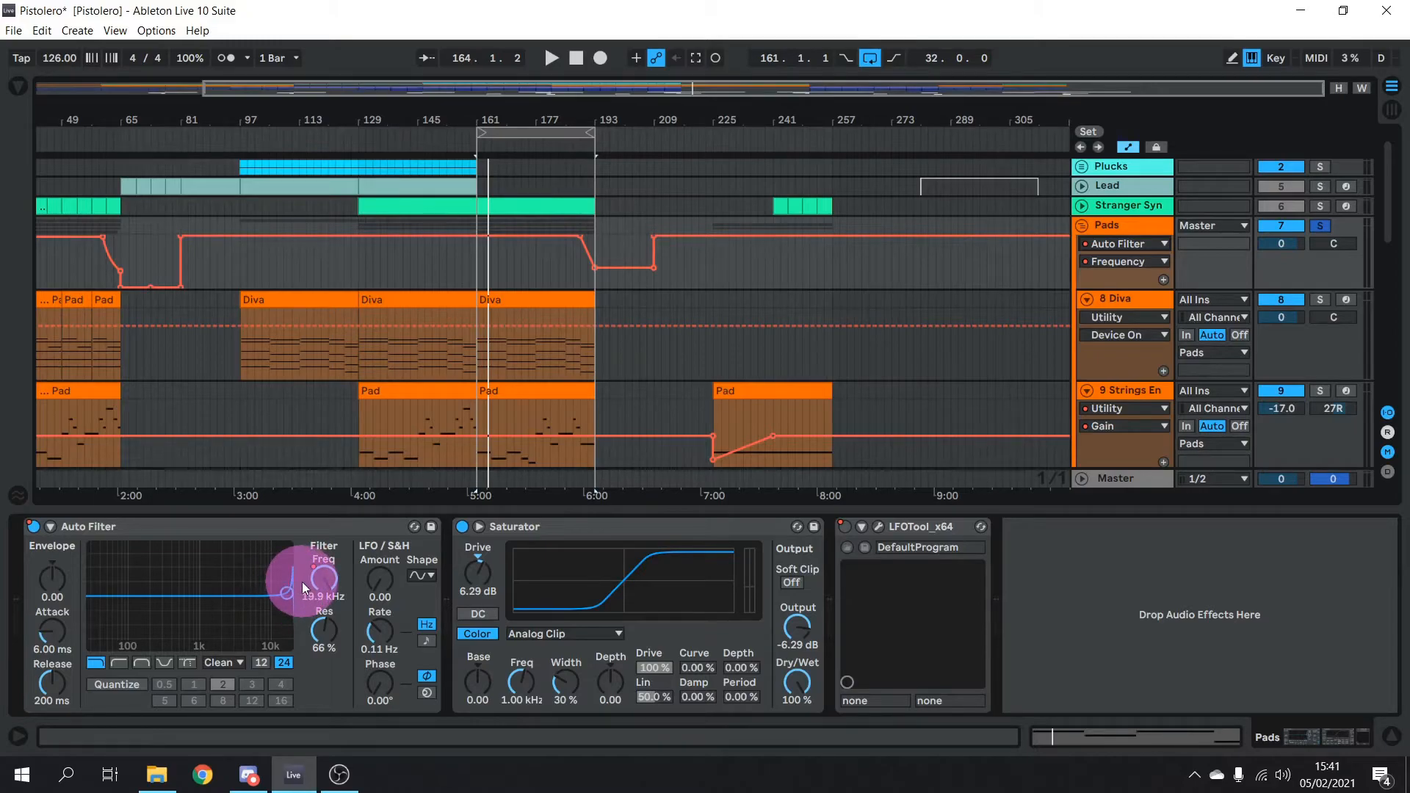
Play and lower the Auto Filter cutoff to about 10.6 kHz, then stop
left_click(572, 149)
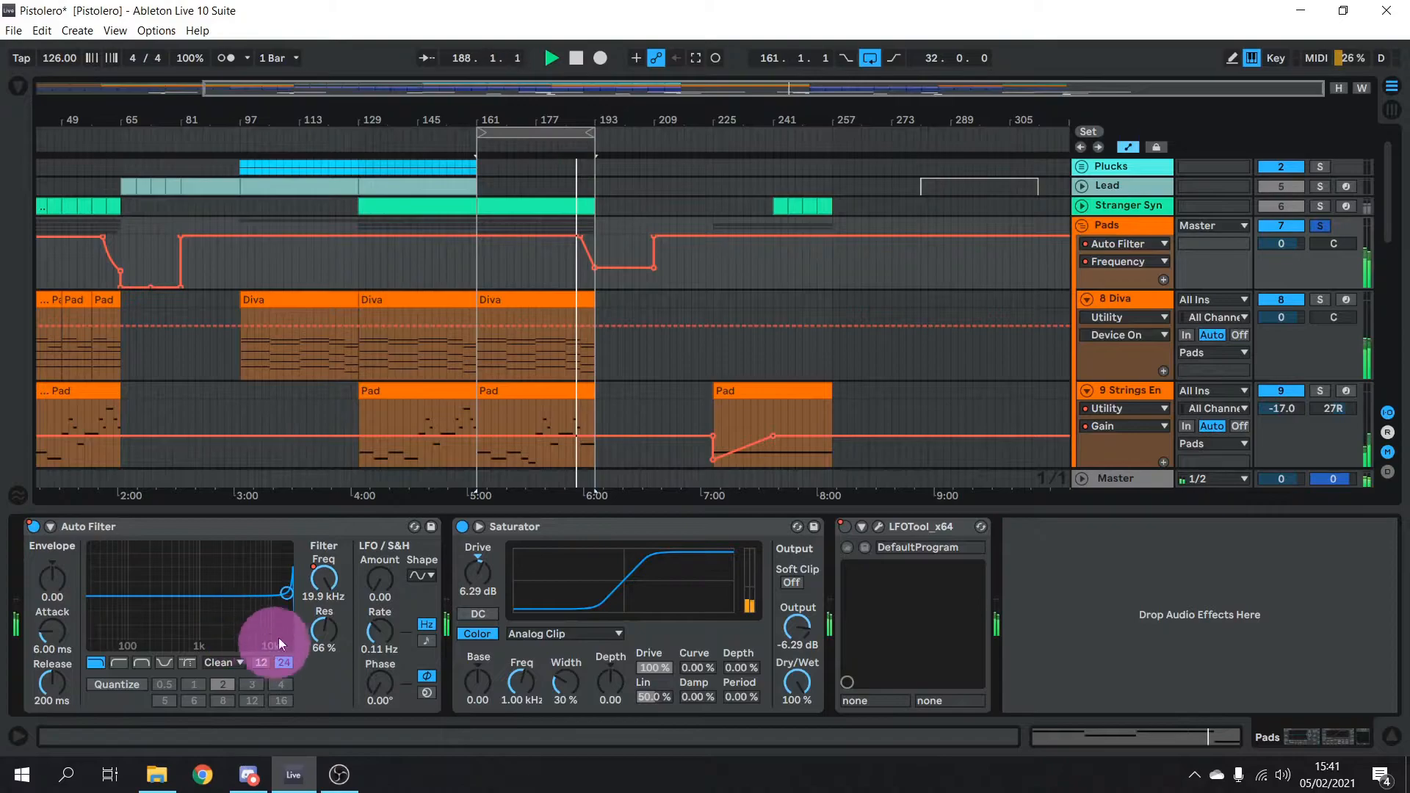
left_click_drag(277, 605, 157, 583)
key("space")
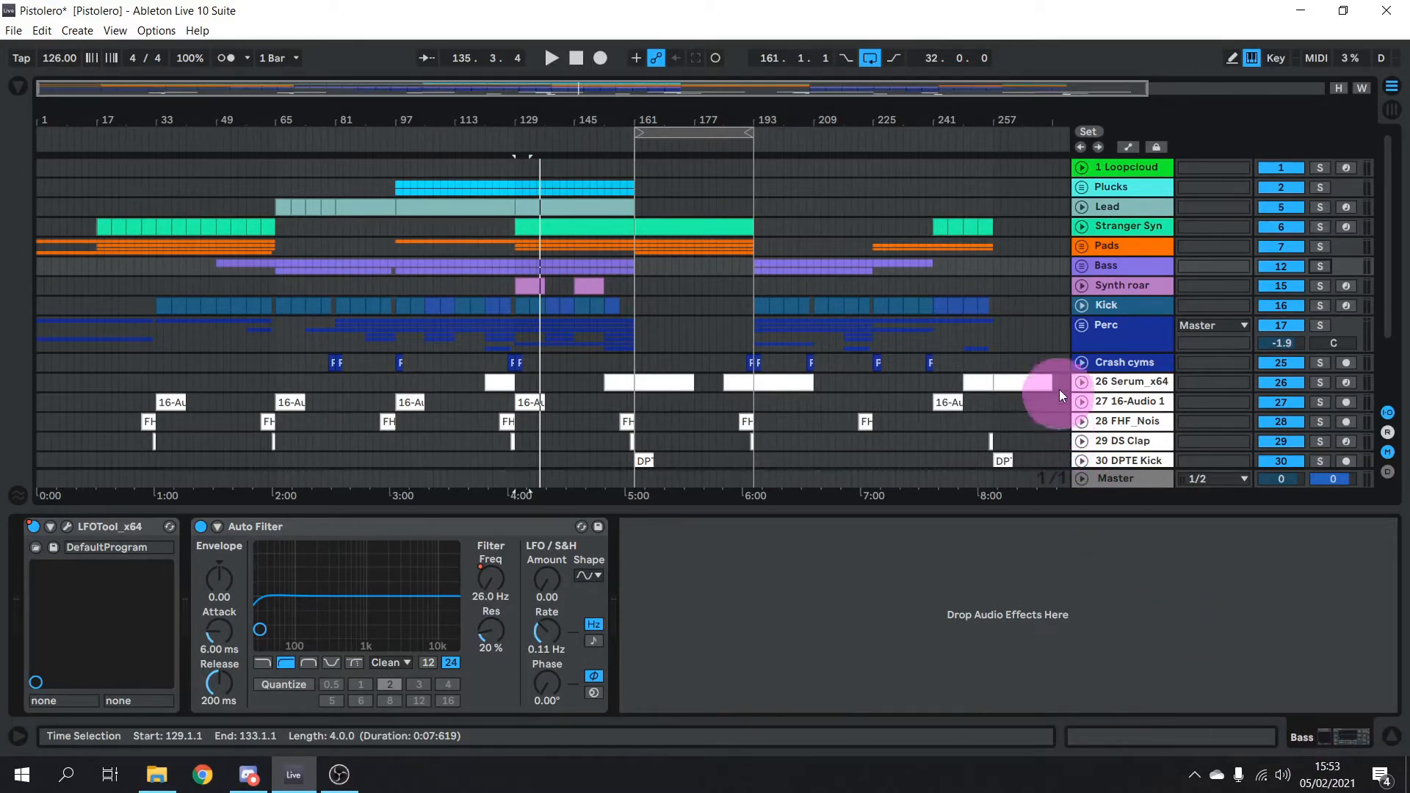
Unfold the Bass group, solo Mid, and move the loop to bars 129–161 for a listen
left_click(1082, 266)
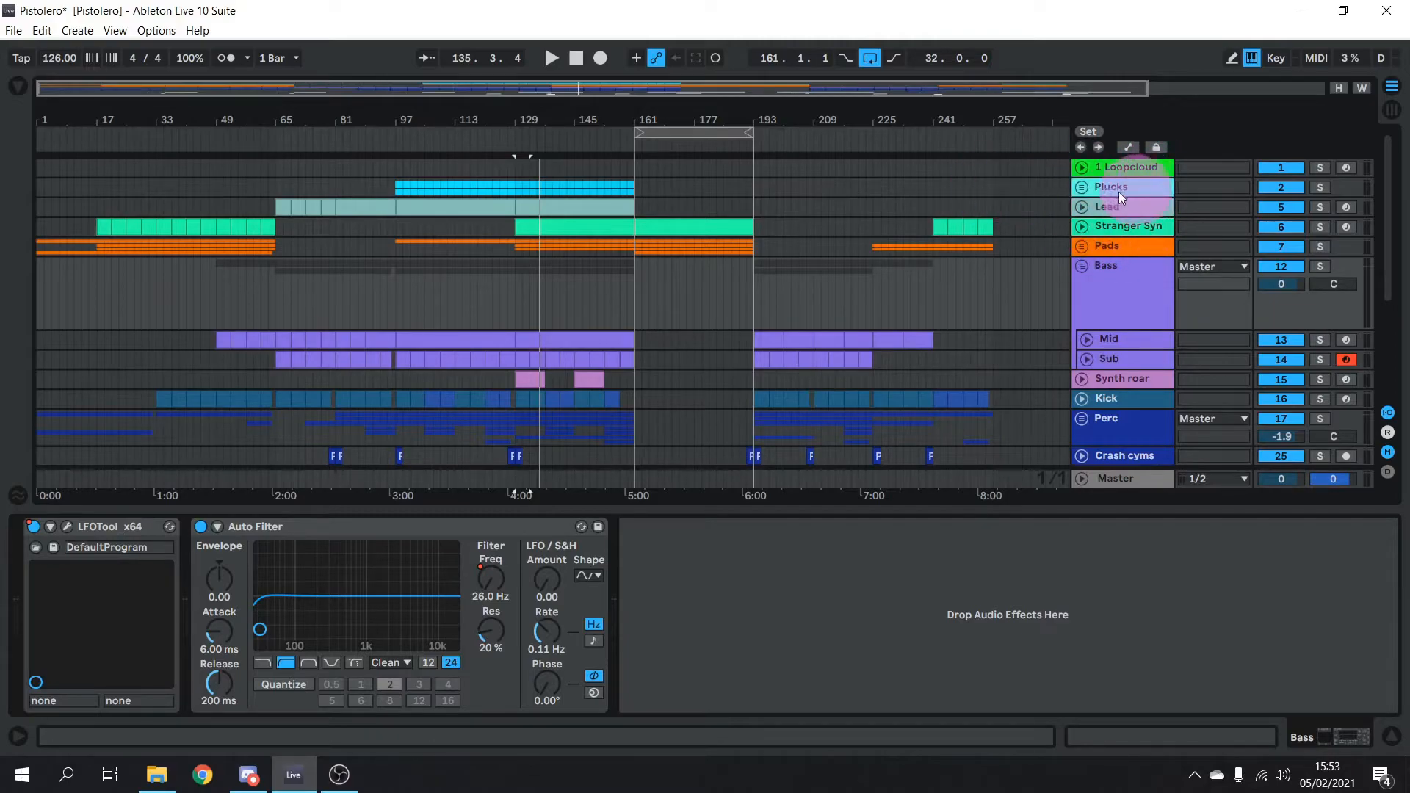
left_click(1135, 341)
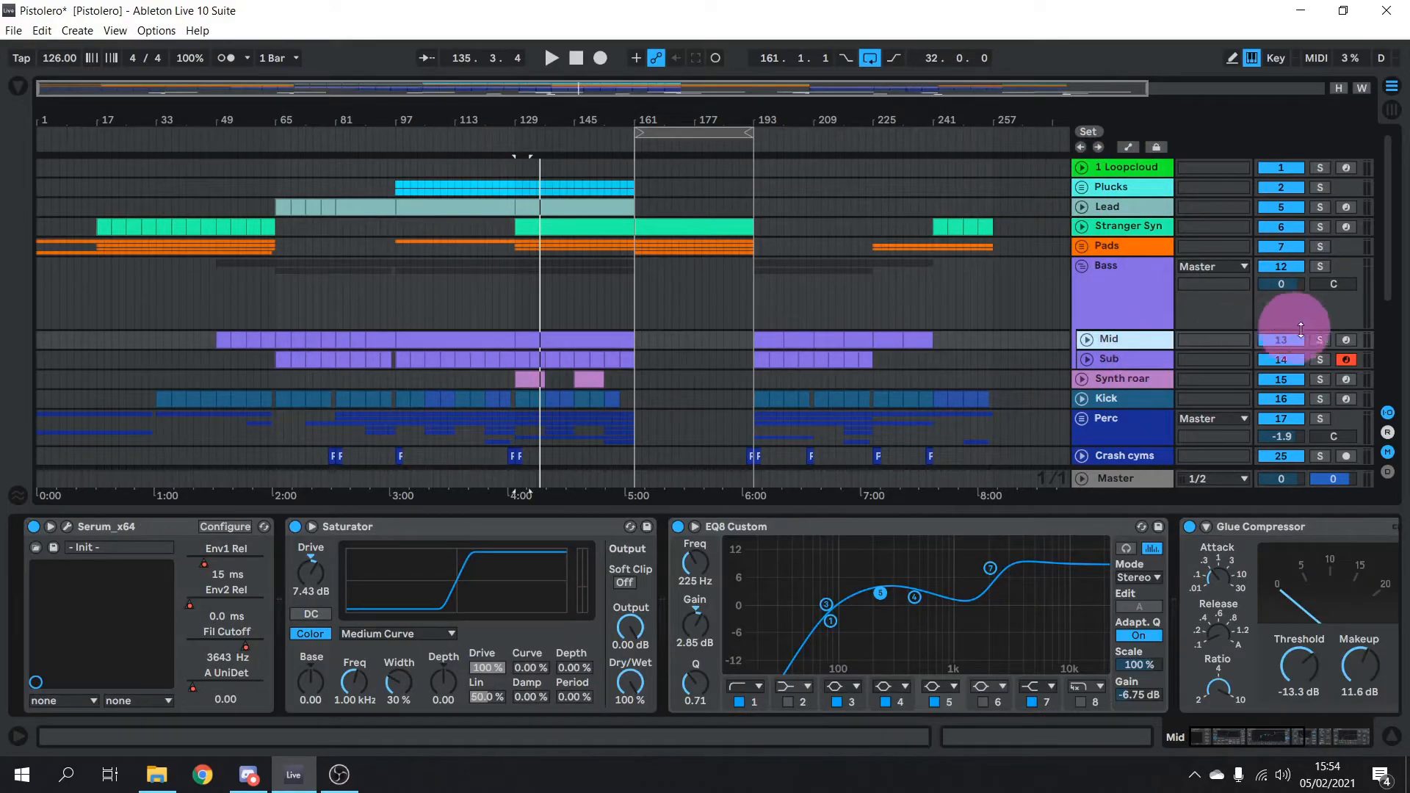
left_click(1320, 339)
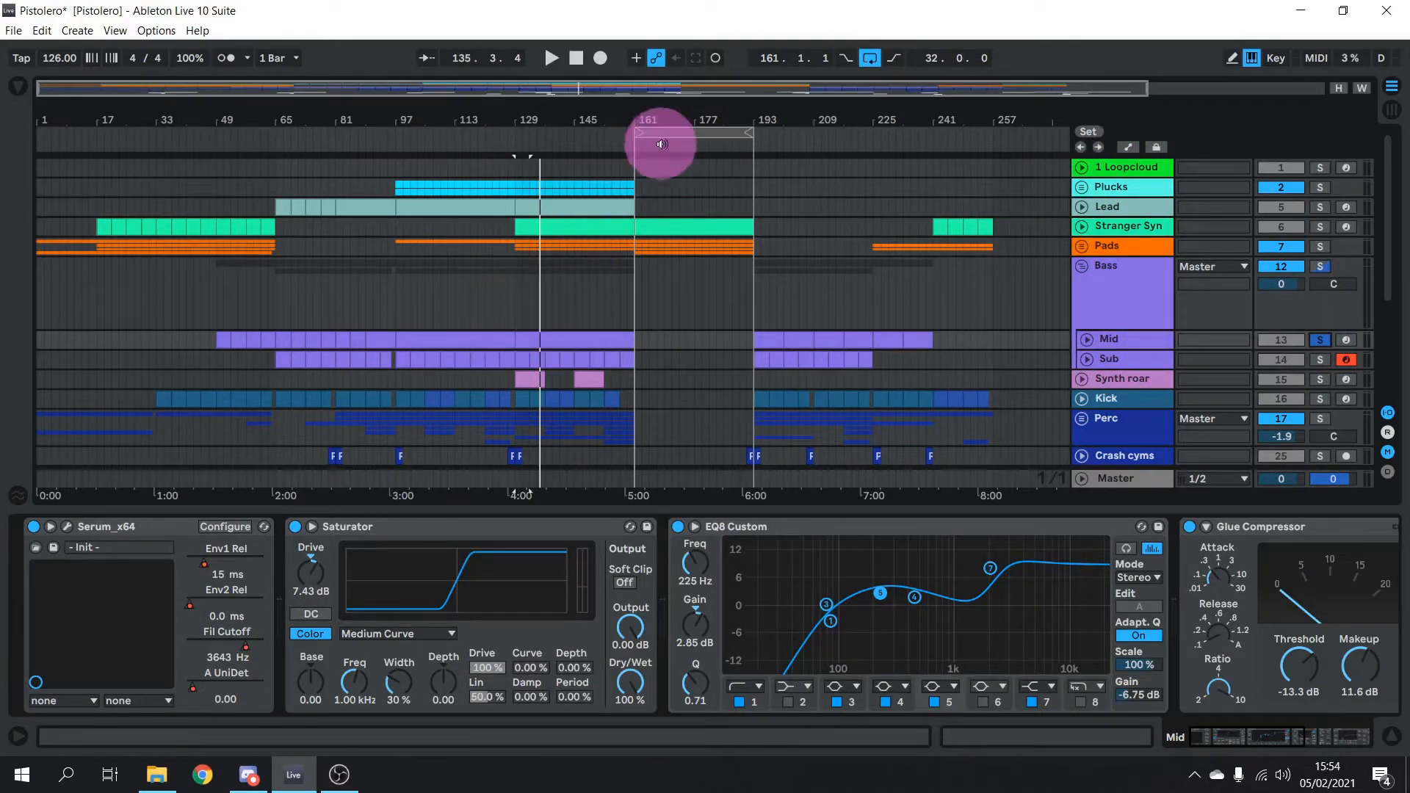
left_click_drag(692, 135, 579, 133)
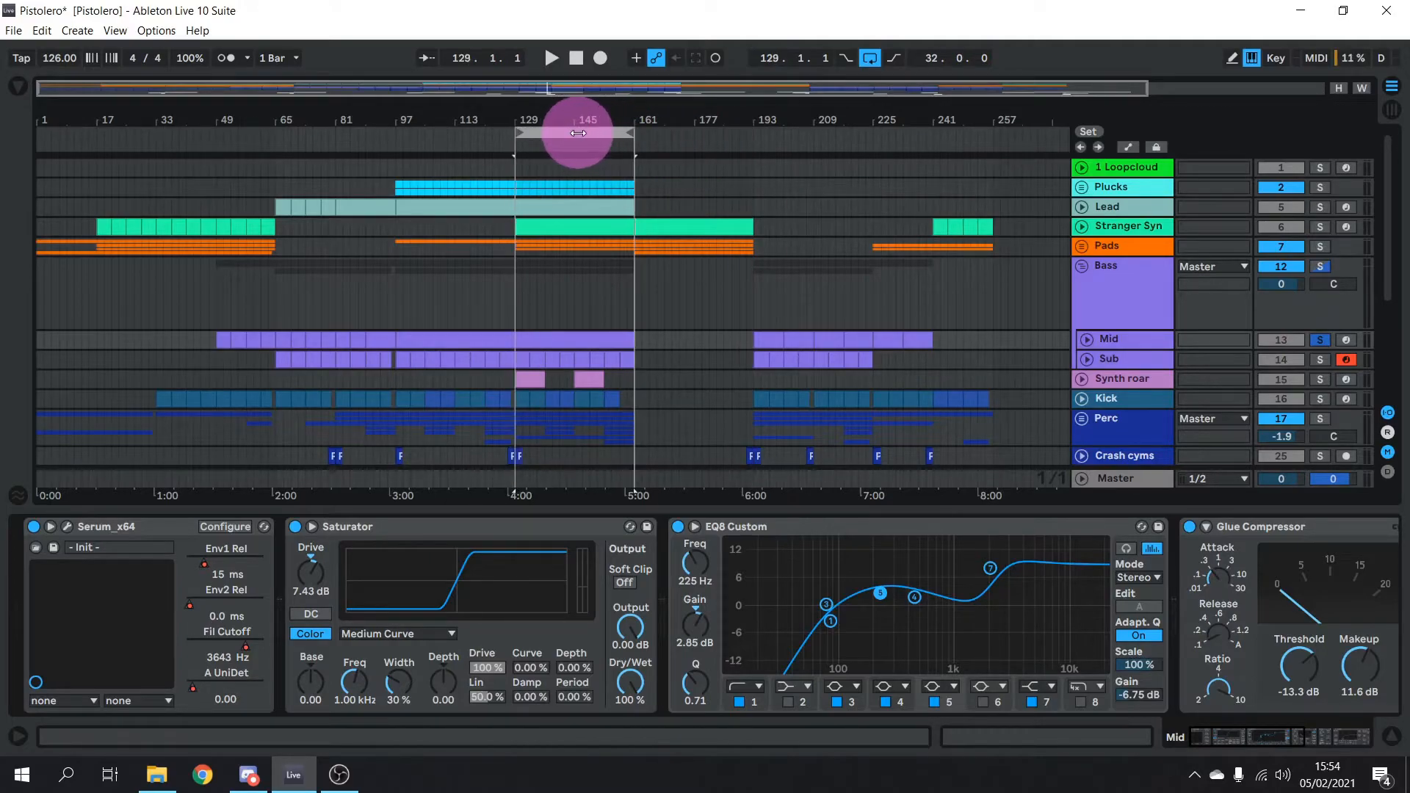
key("space")
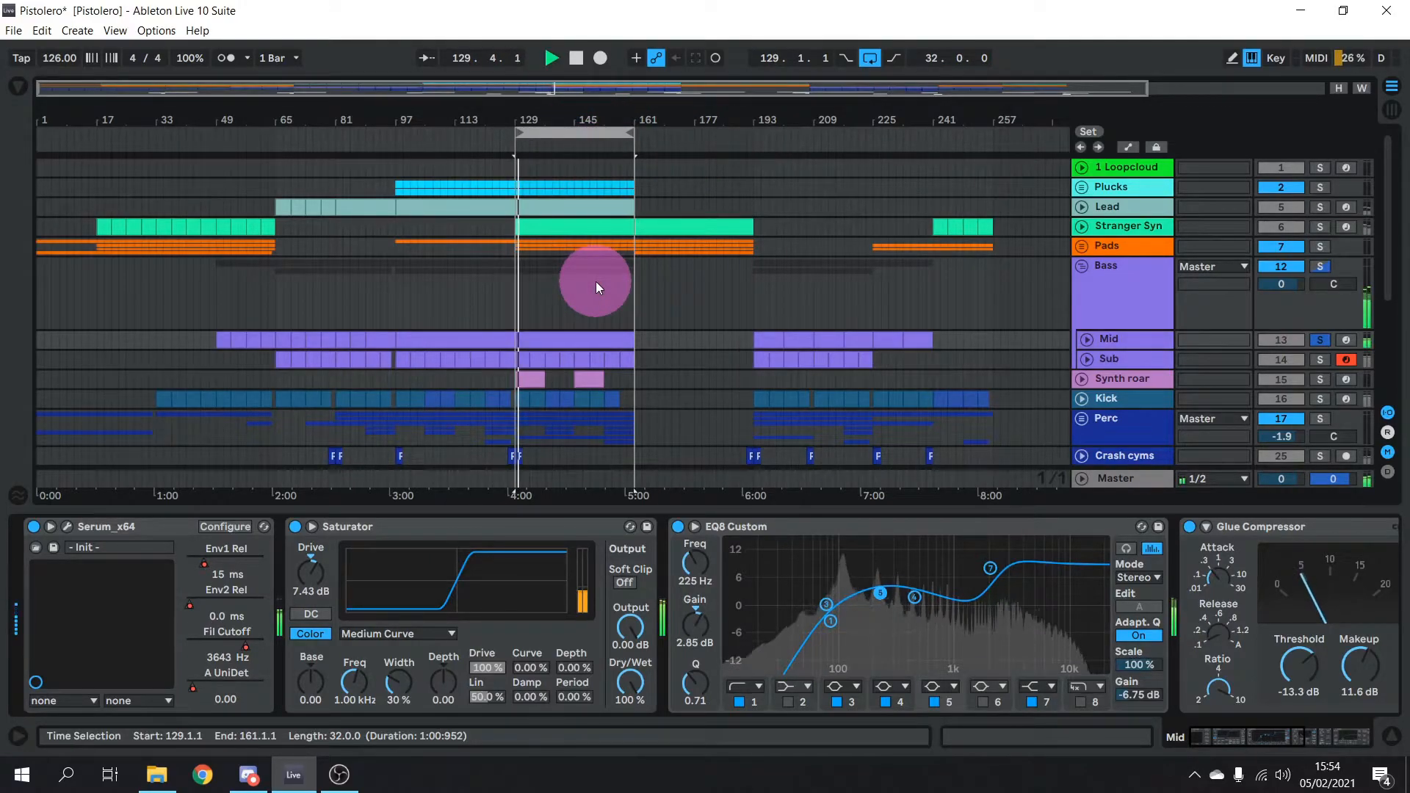
key("space")
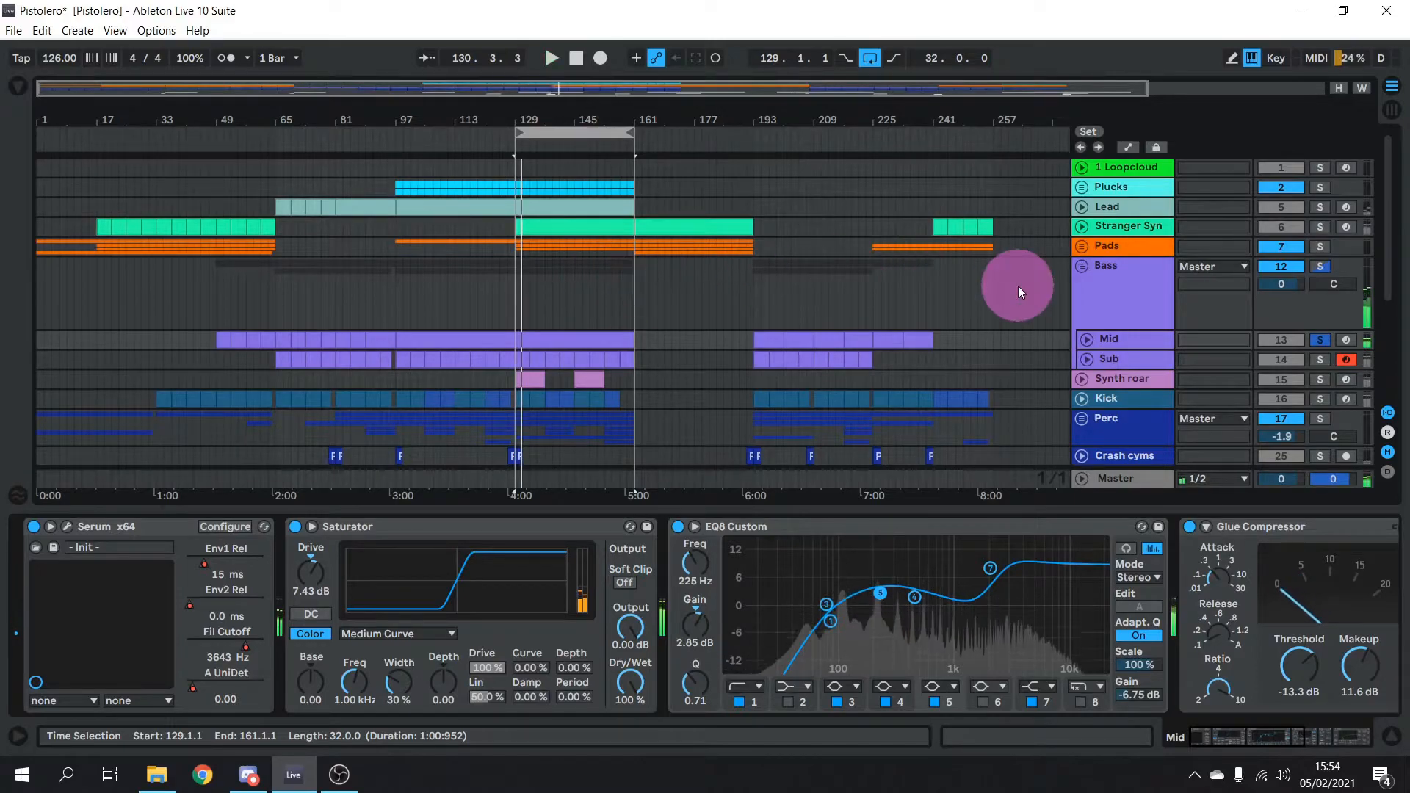
Solo Lead and play from bar 129, then solo Sub instead of Mid
left_click(1142, 206)
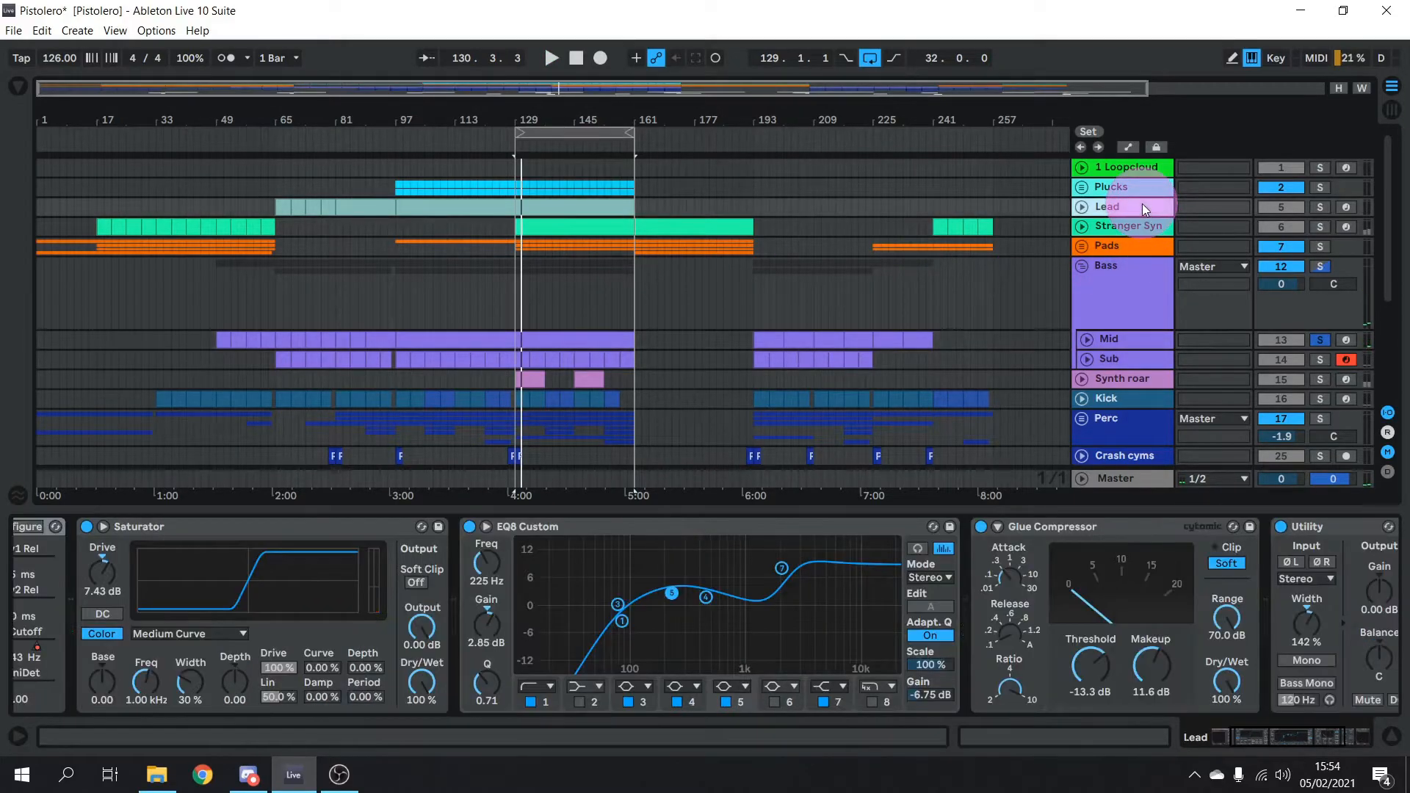
left_click_drag(1289, 738, 1205, 743)
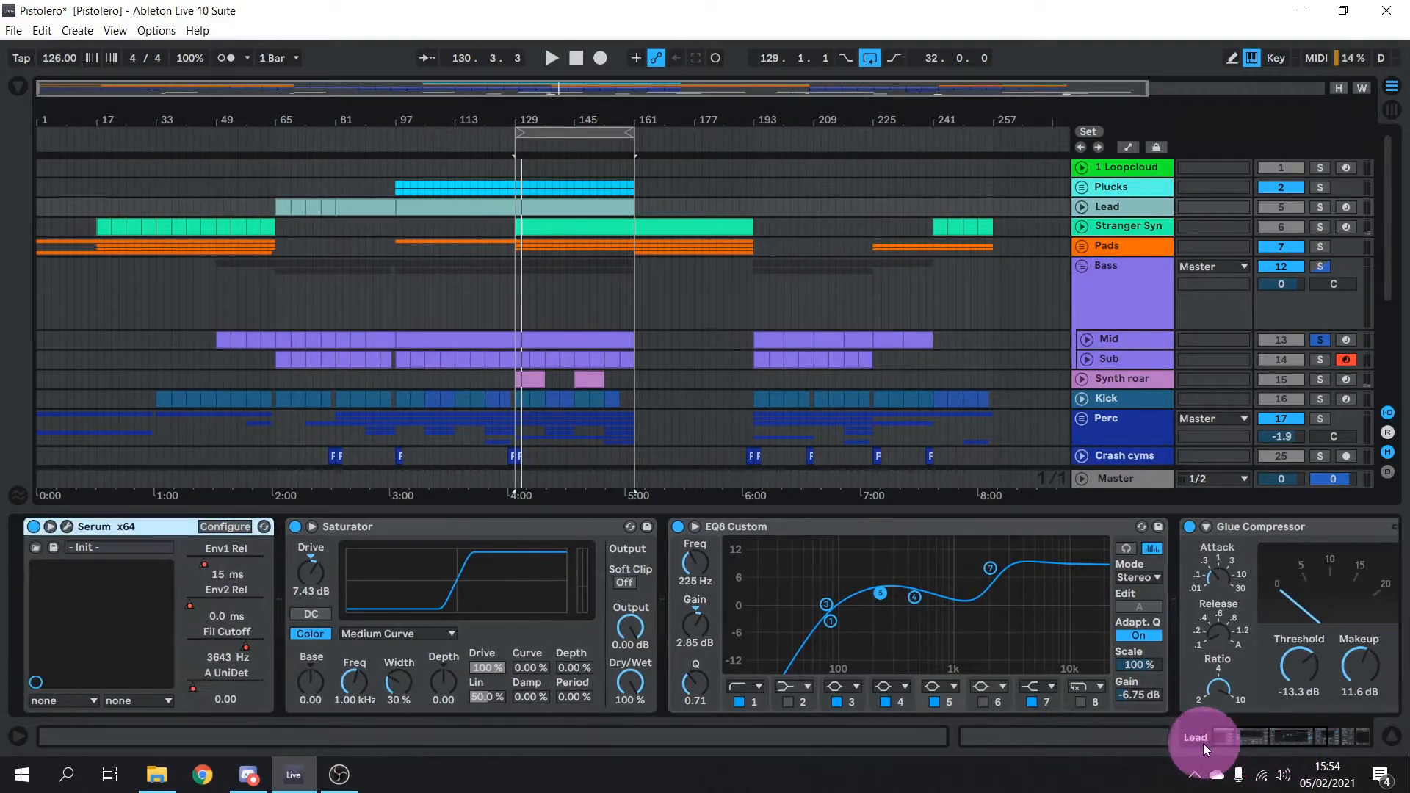
left_click(1122, 341)
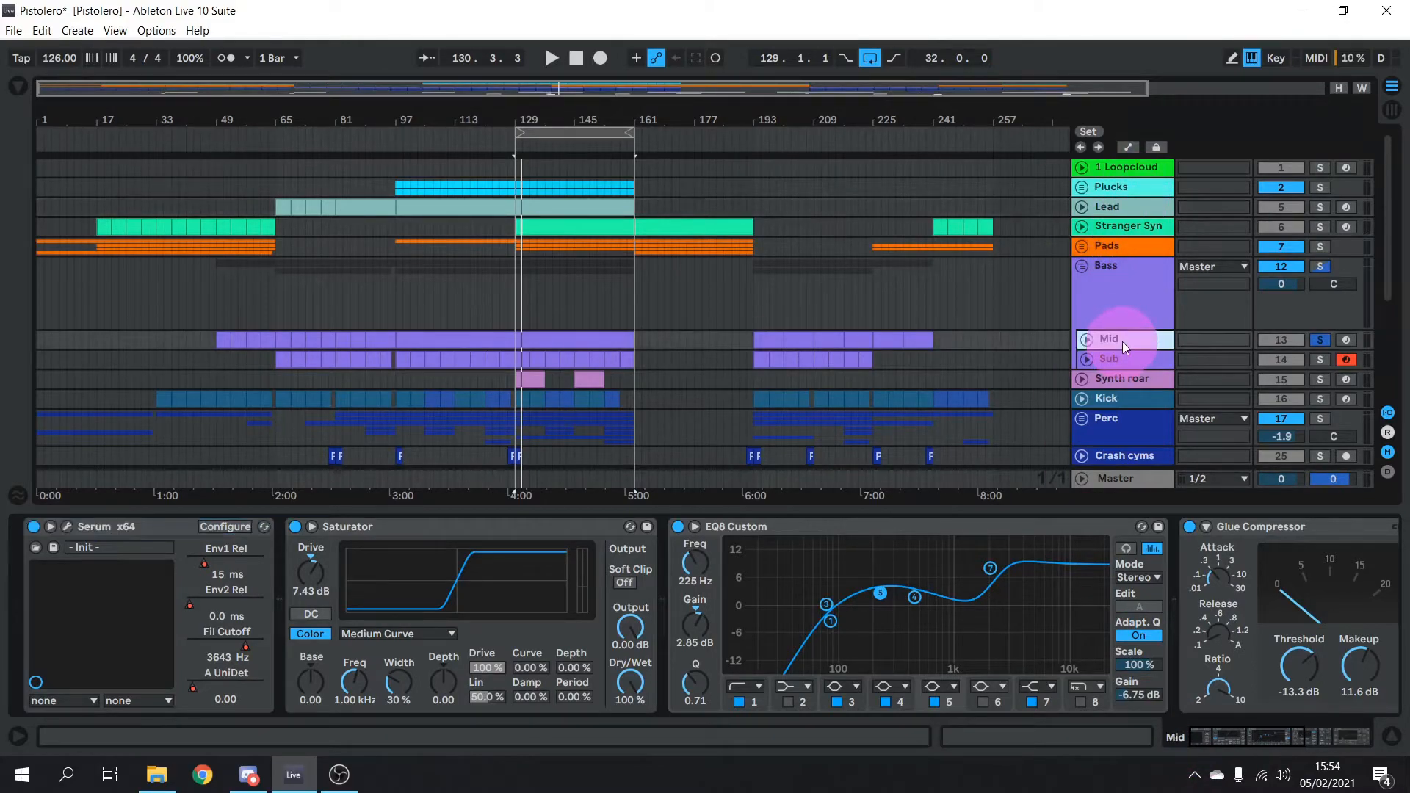
left_click(1125, 208)
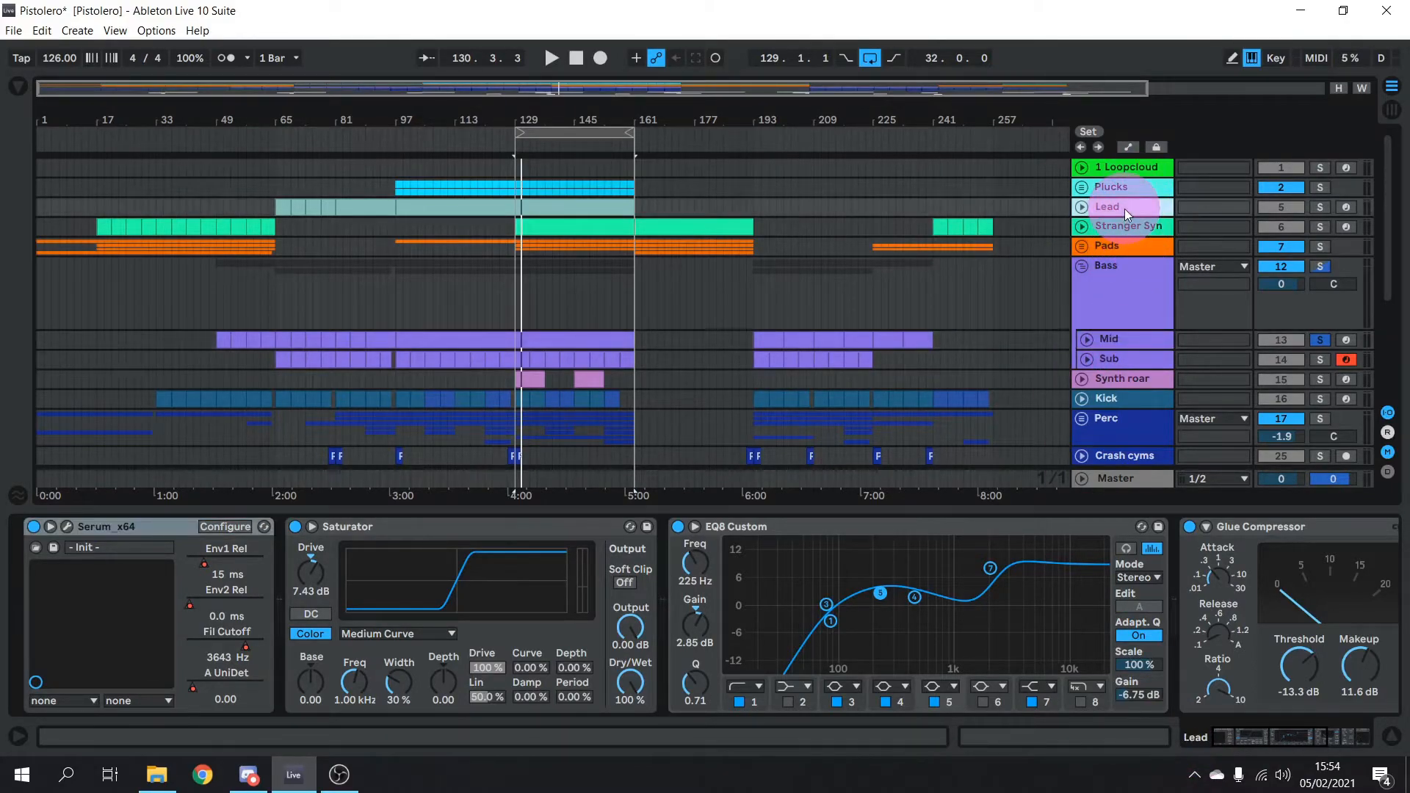
left_click(1135, 340)
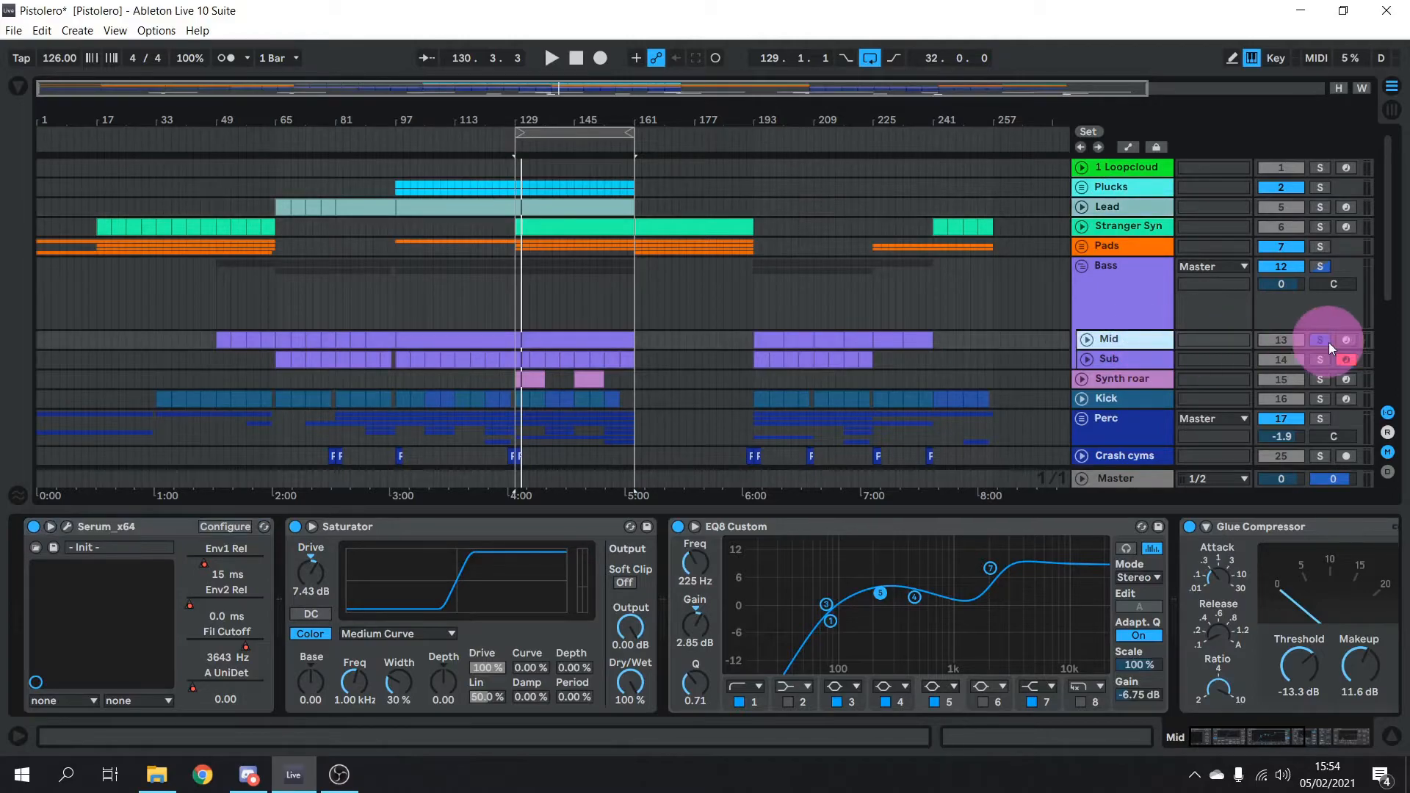
left_click(1322, 208)
key("space")
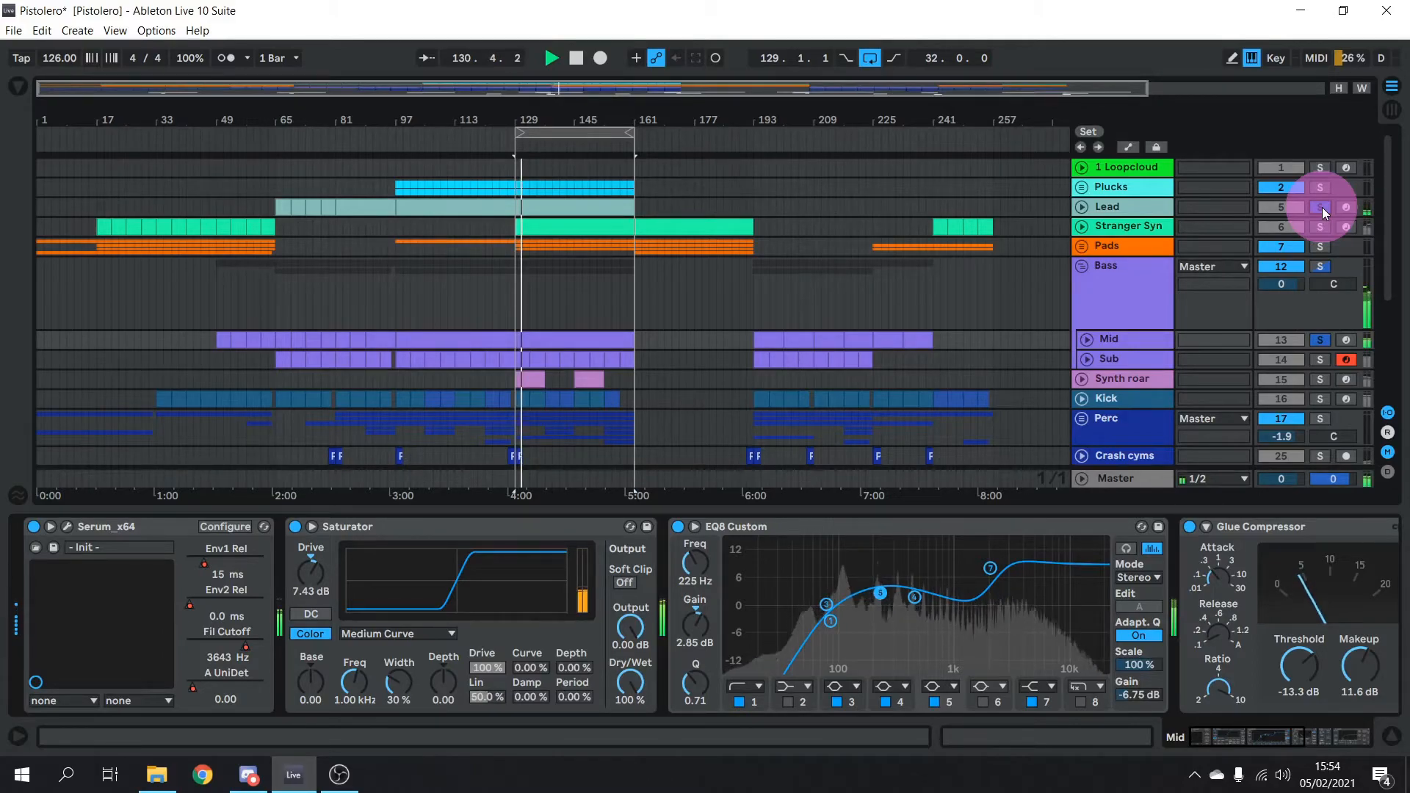
key("space")
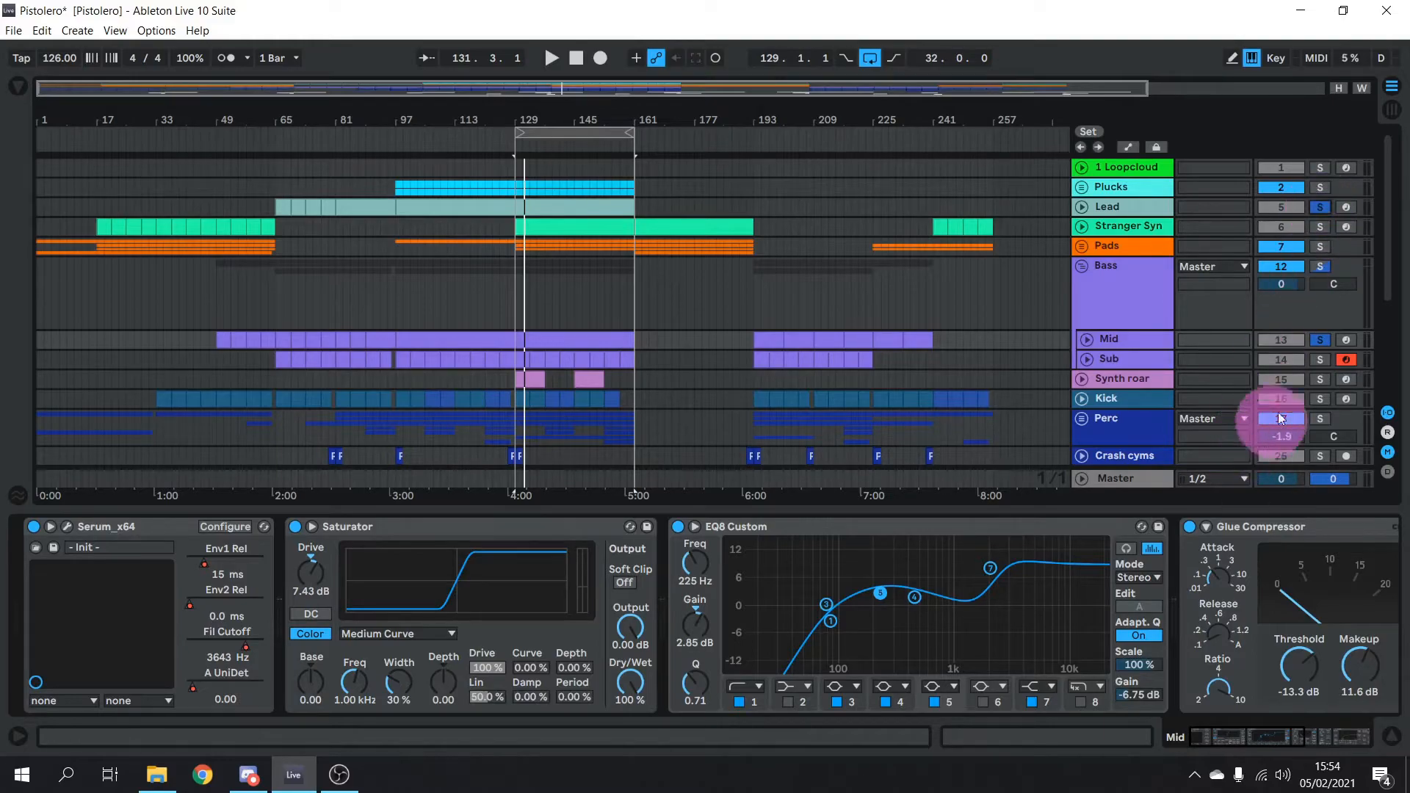
left_click(1321, 359)
Show the Sub track's Analog, EQ8 Custom and Utility chain and play Sub from bar 129
left_click(1112, 359)
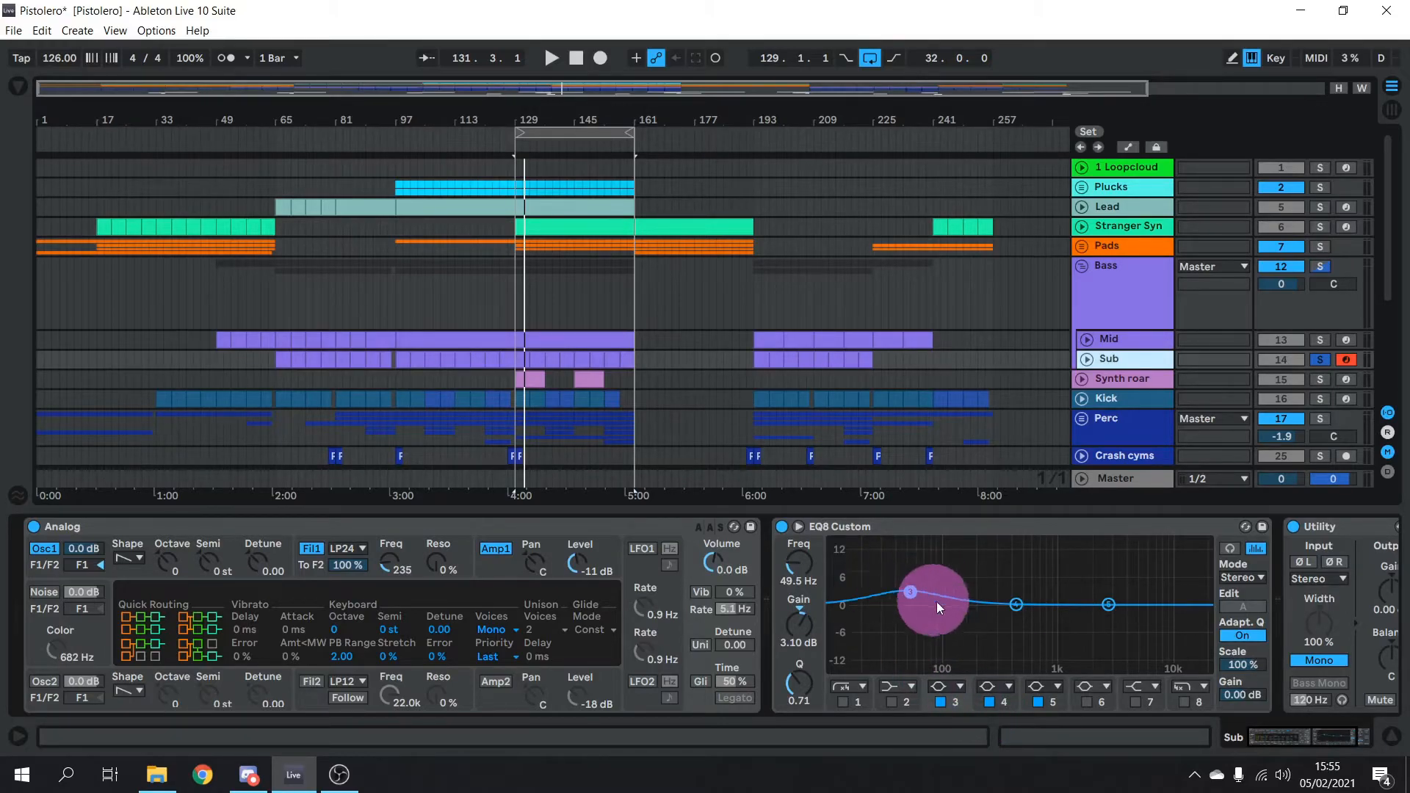
left_click_drag(1289, 737, 1307, 742)
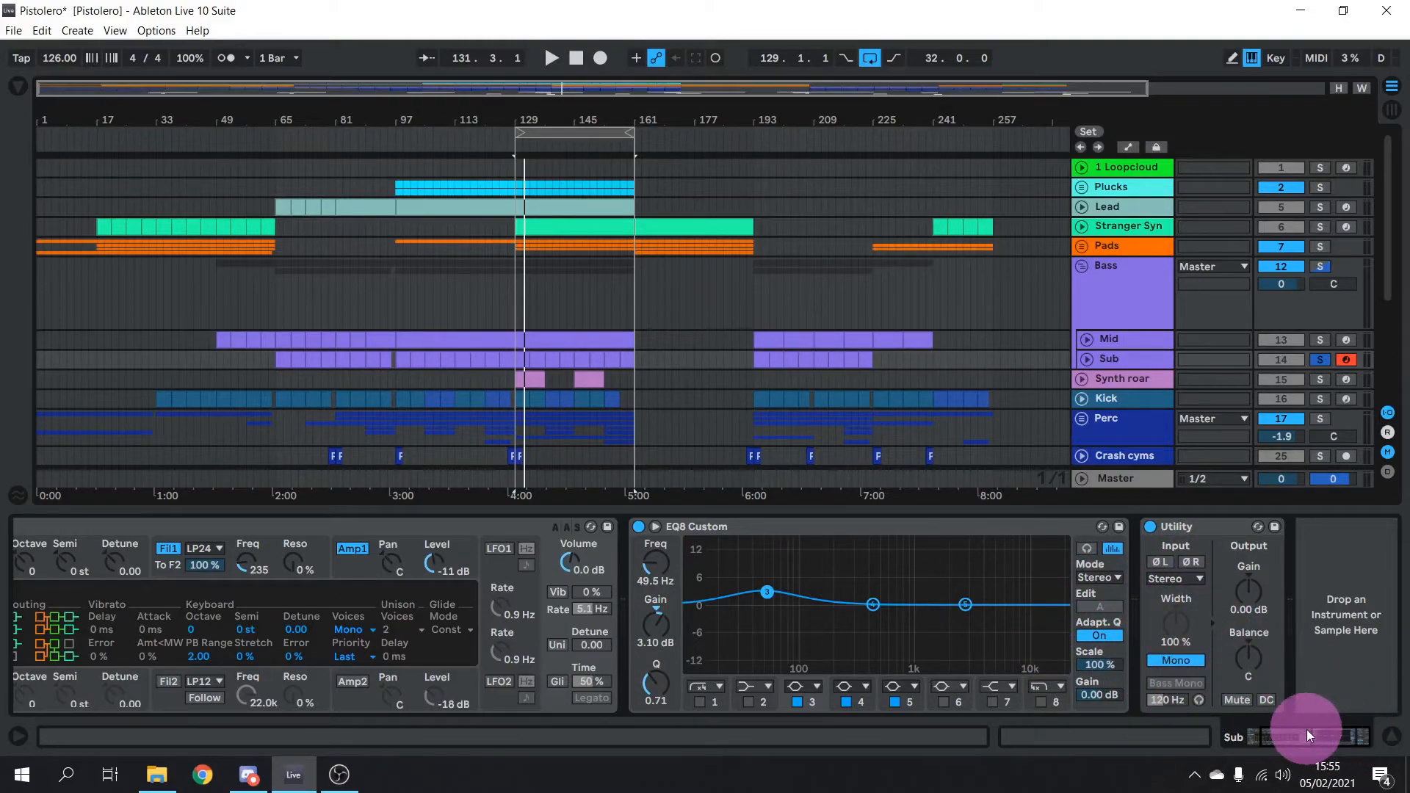
left_click_drag(1306, 734, 1259, 740)
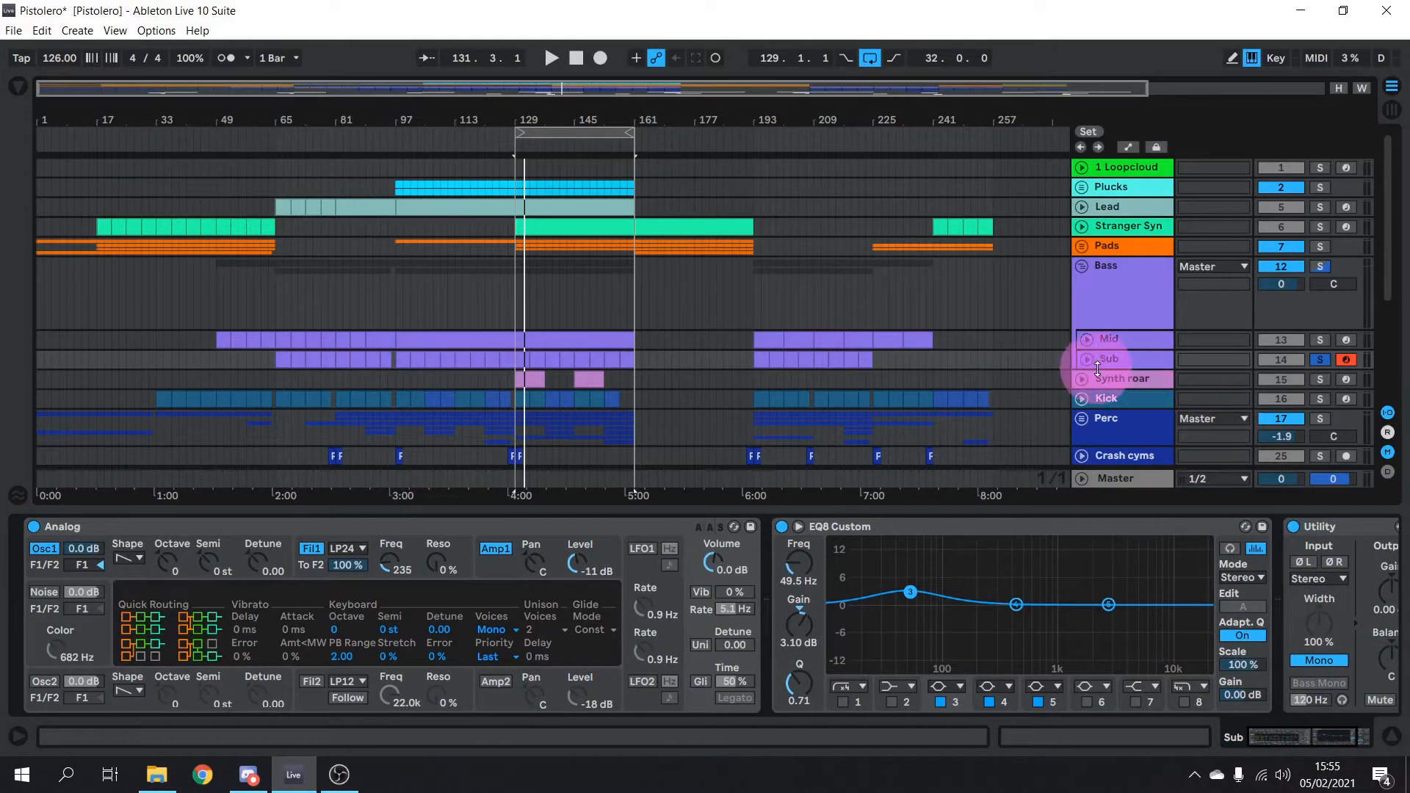
key("space")
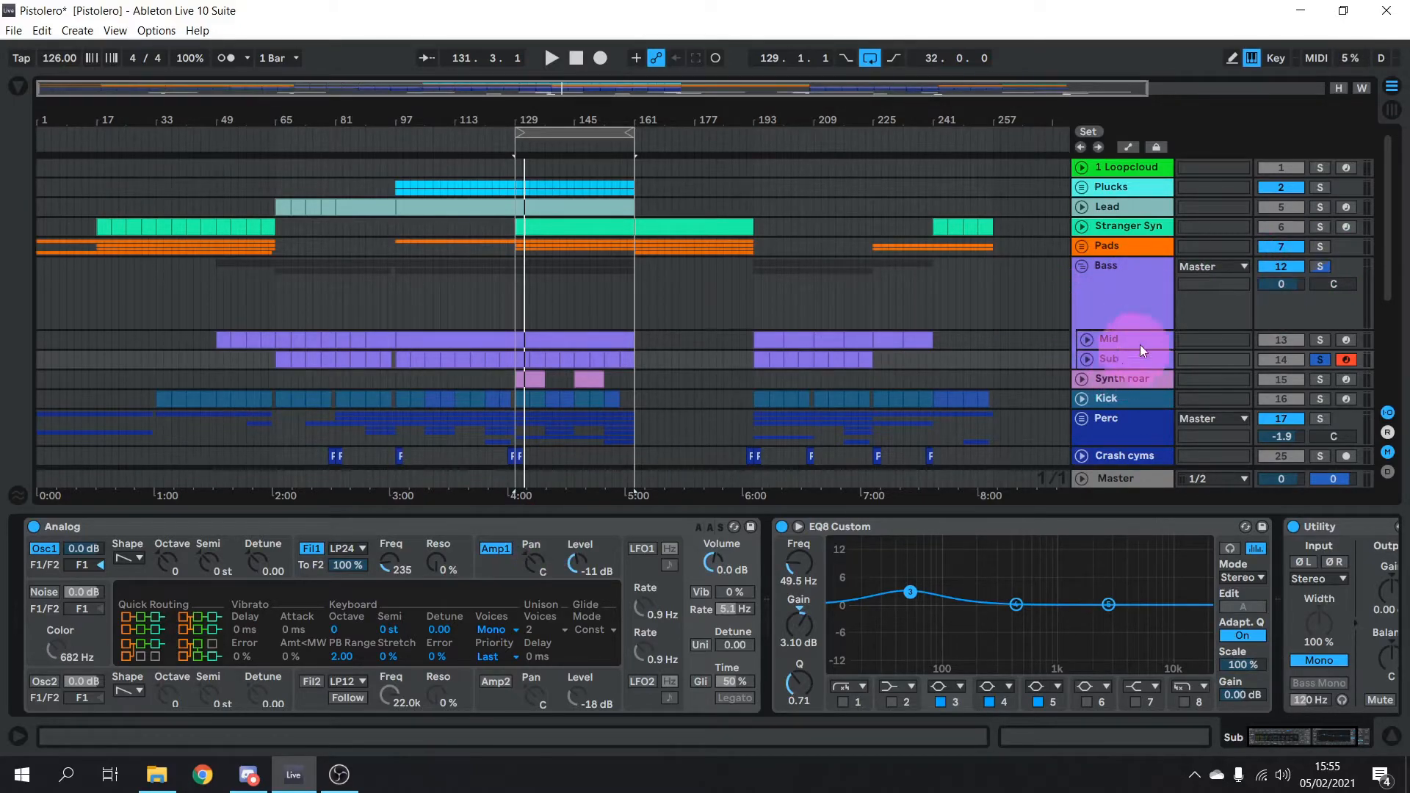
Solo the Bass group with its LFOTool and Auto Filter chain showing, listen to it, then unsolo it
left_click(1125, 291)
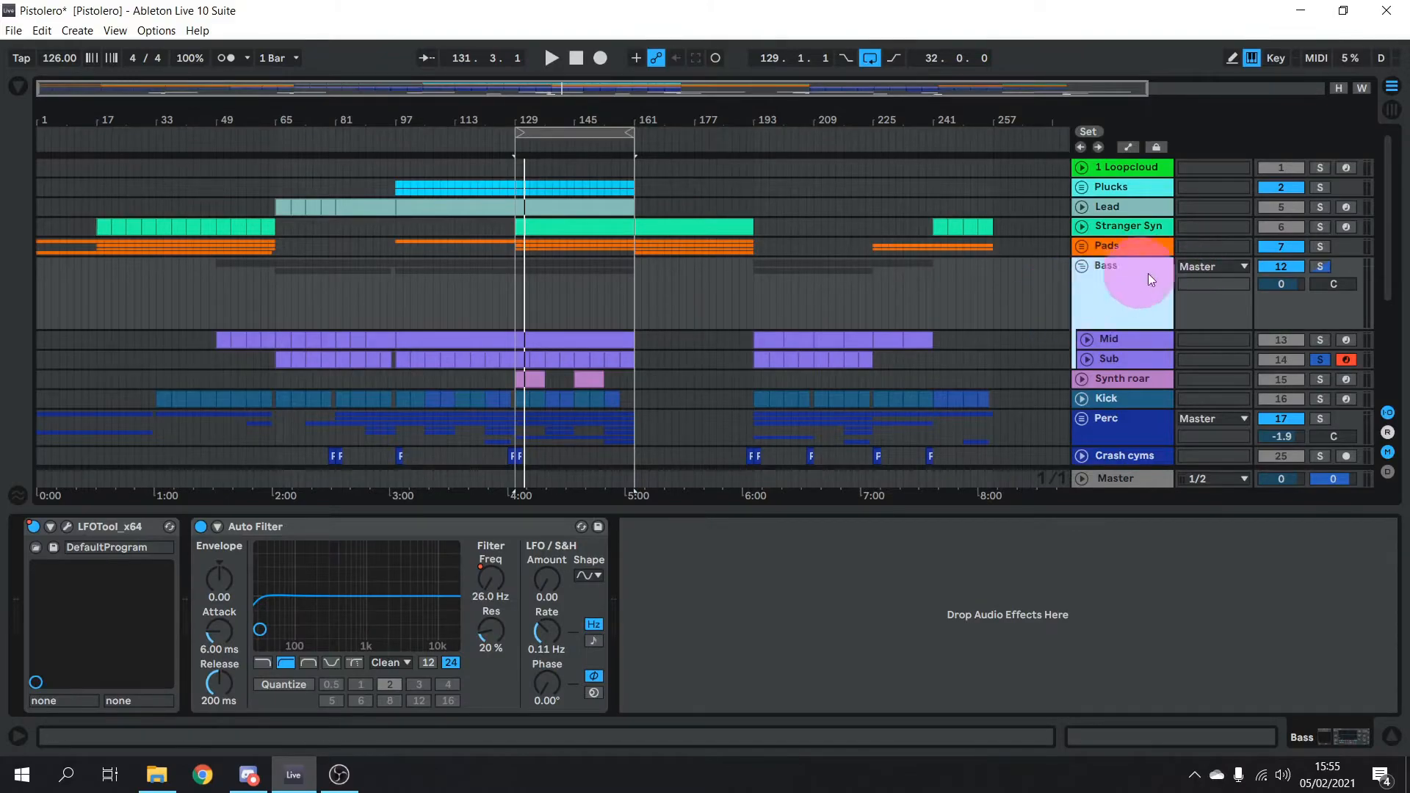
left_click(1320, 267)
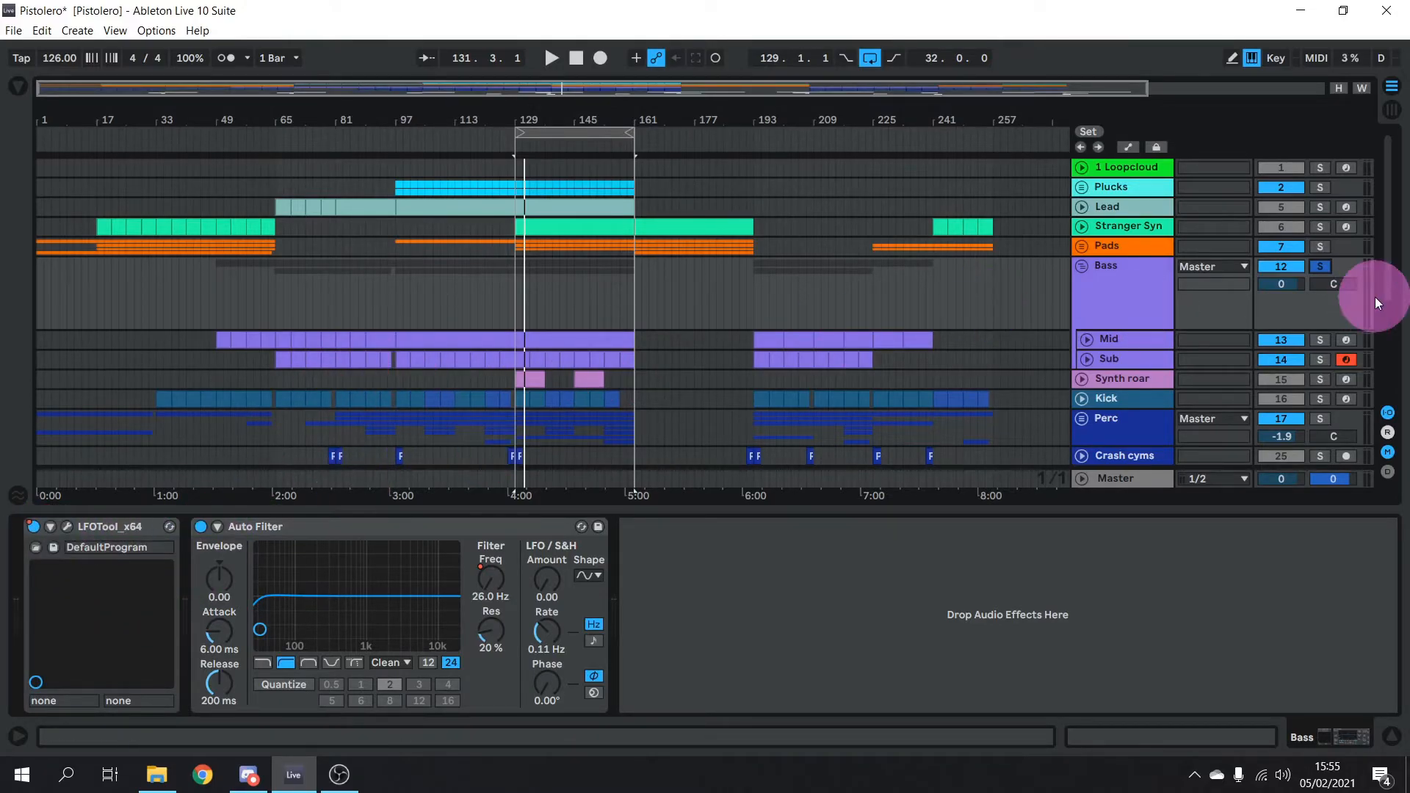
key("space")
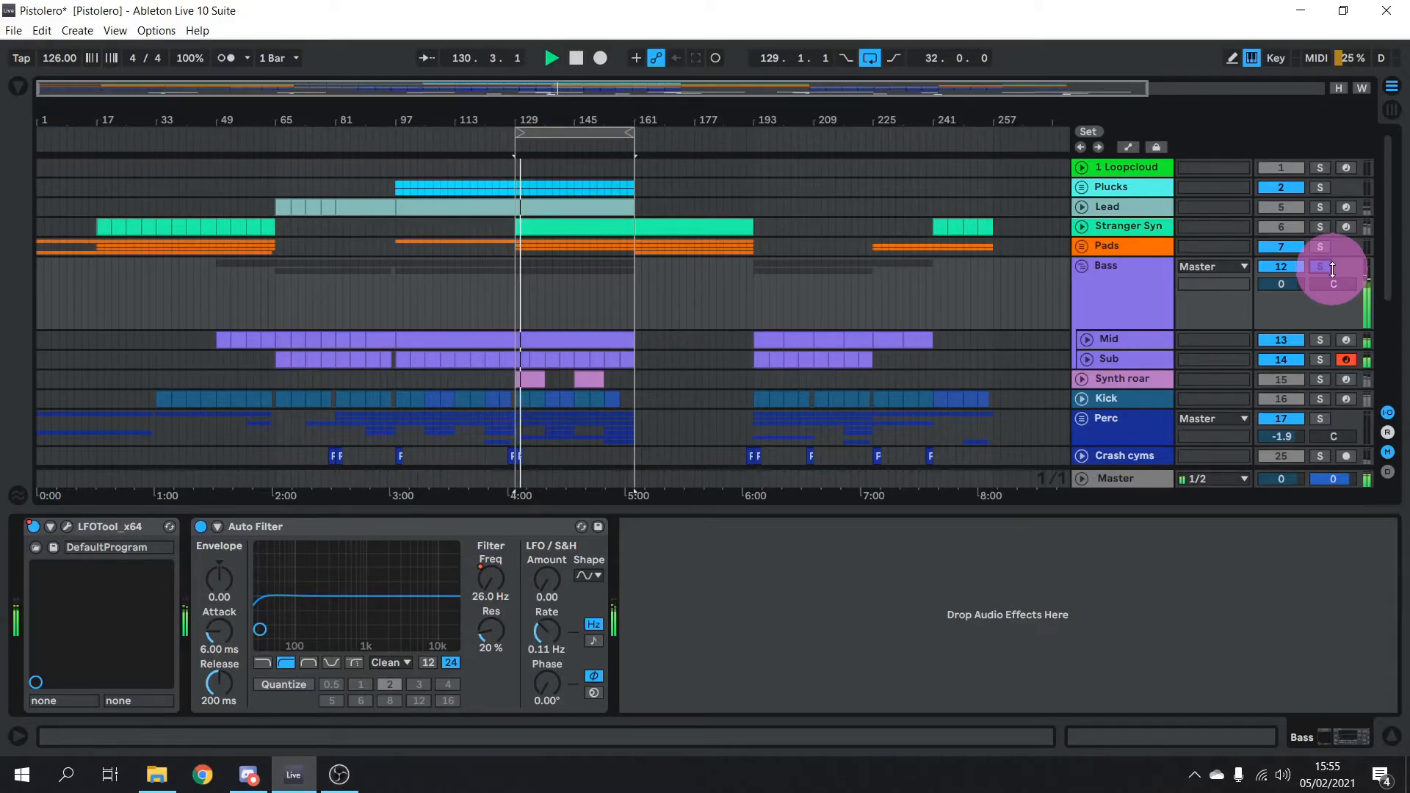
key("space")
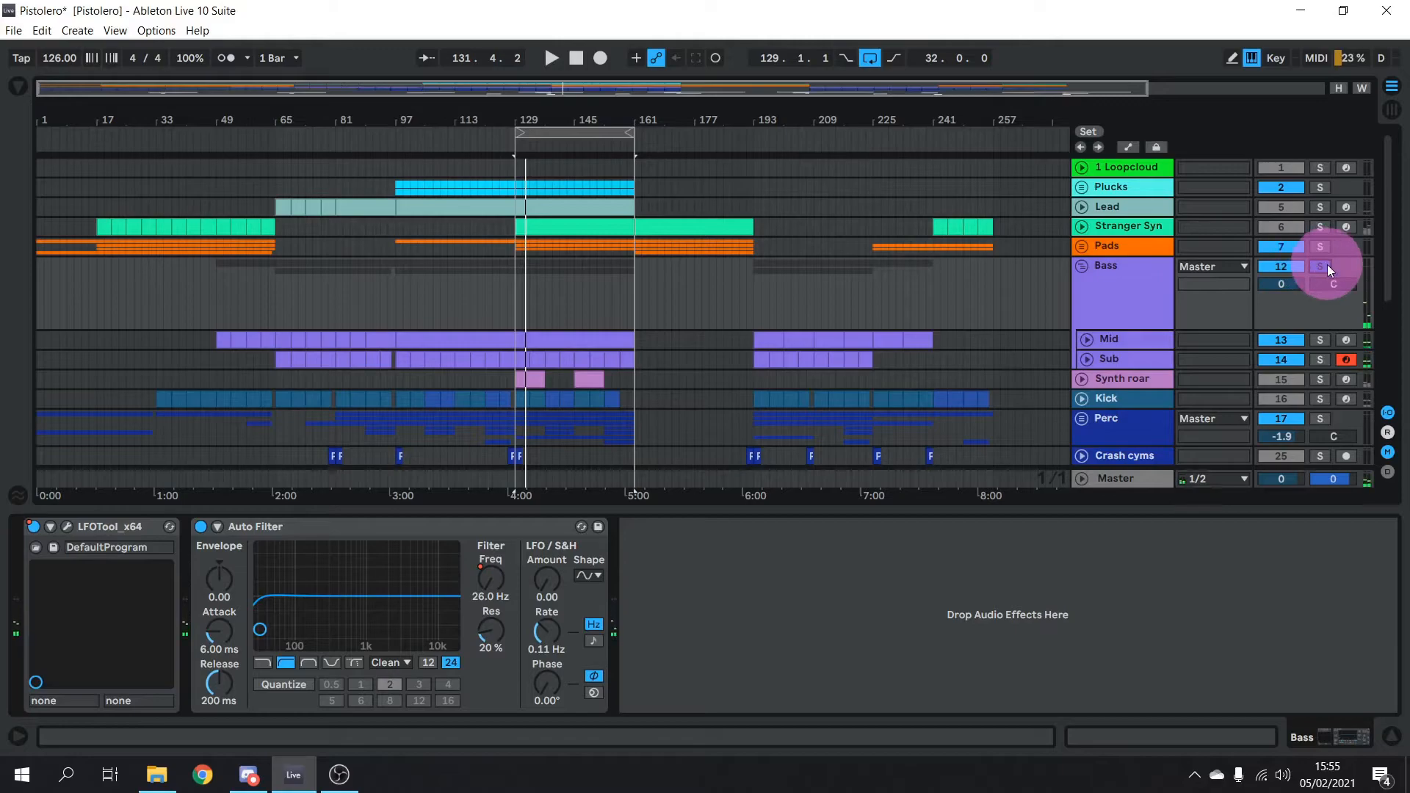
left_click(1326, 266)
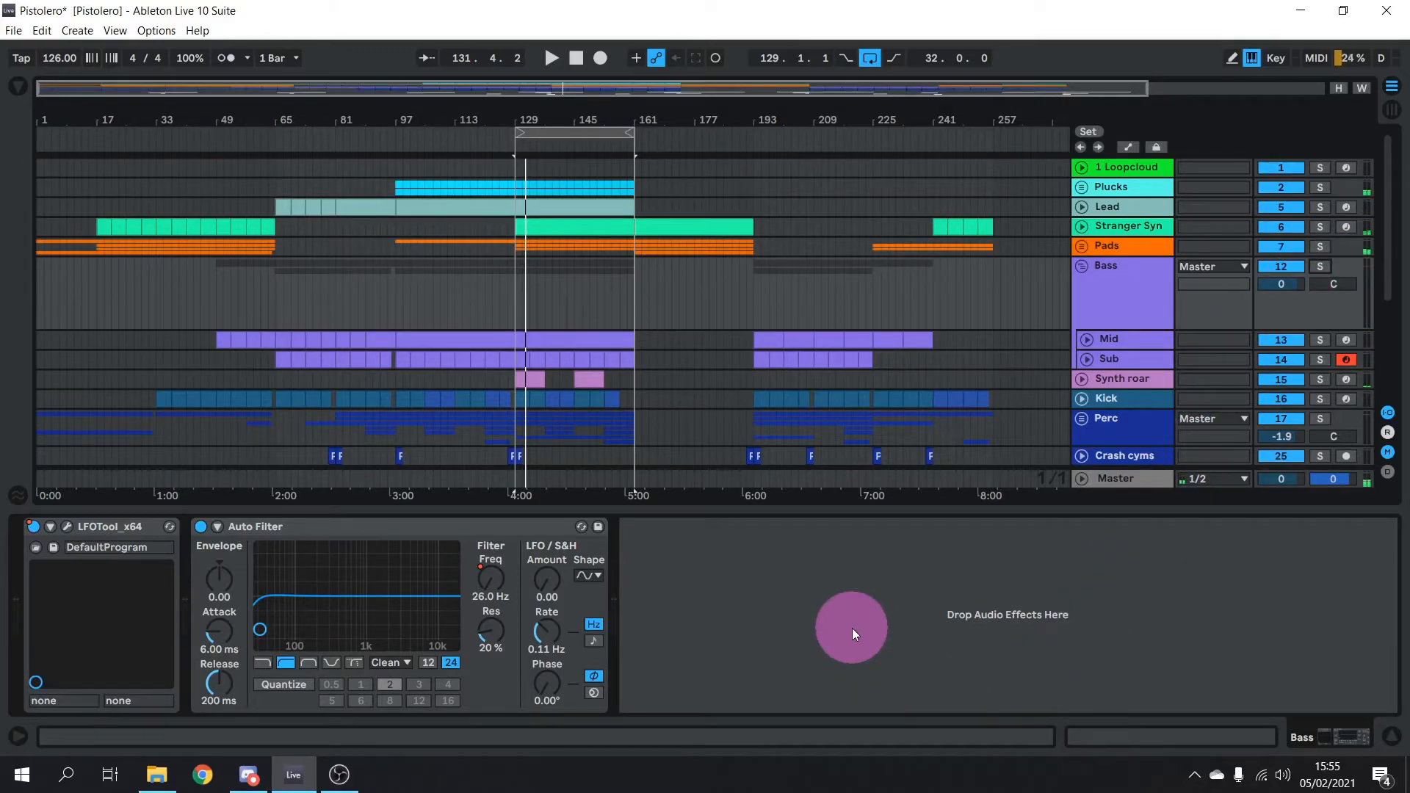
Solo the Kick track and bring up its device chain
scroll(801, 316, "down", 3)
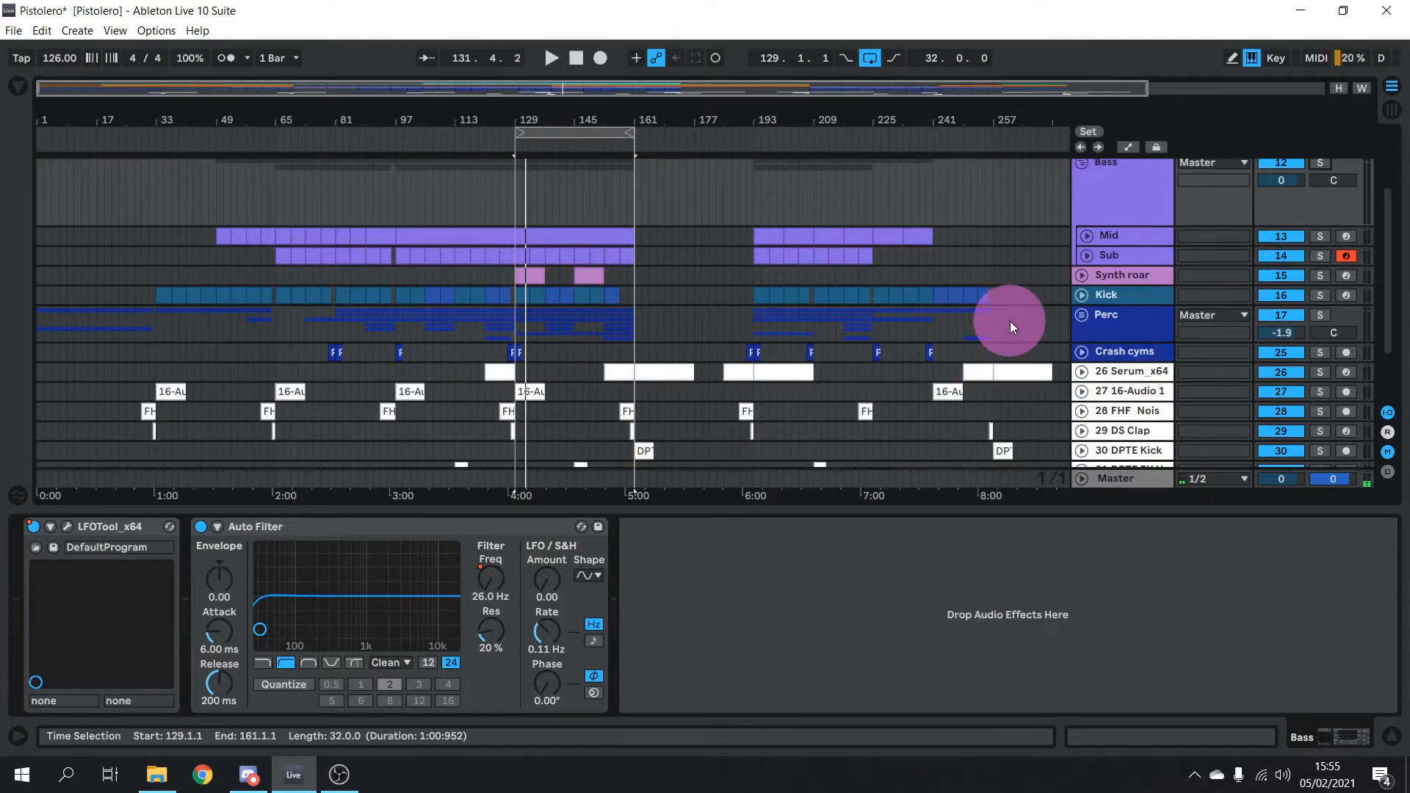
left_click(1127, 293)
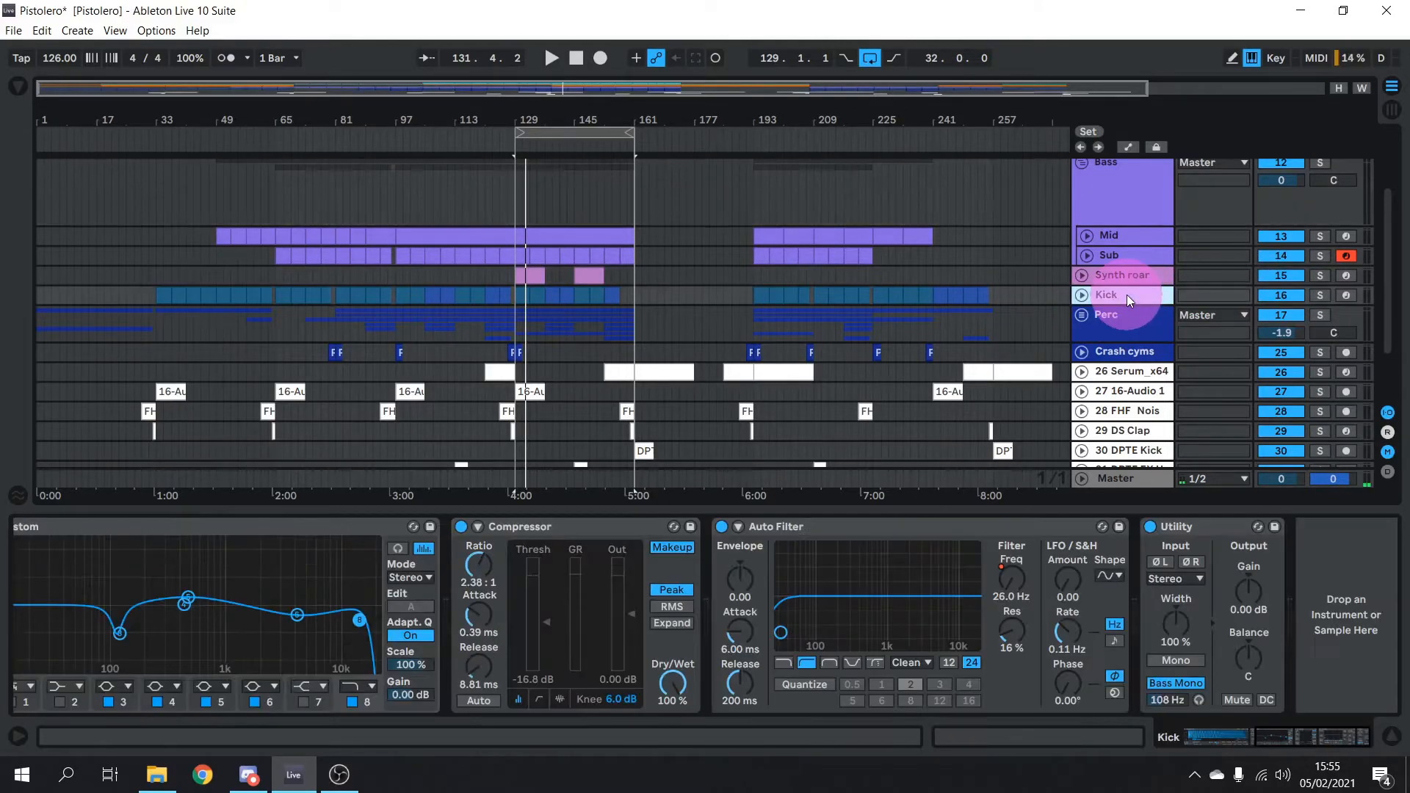
left_click(1321, 295)
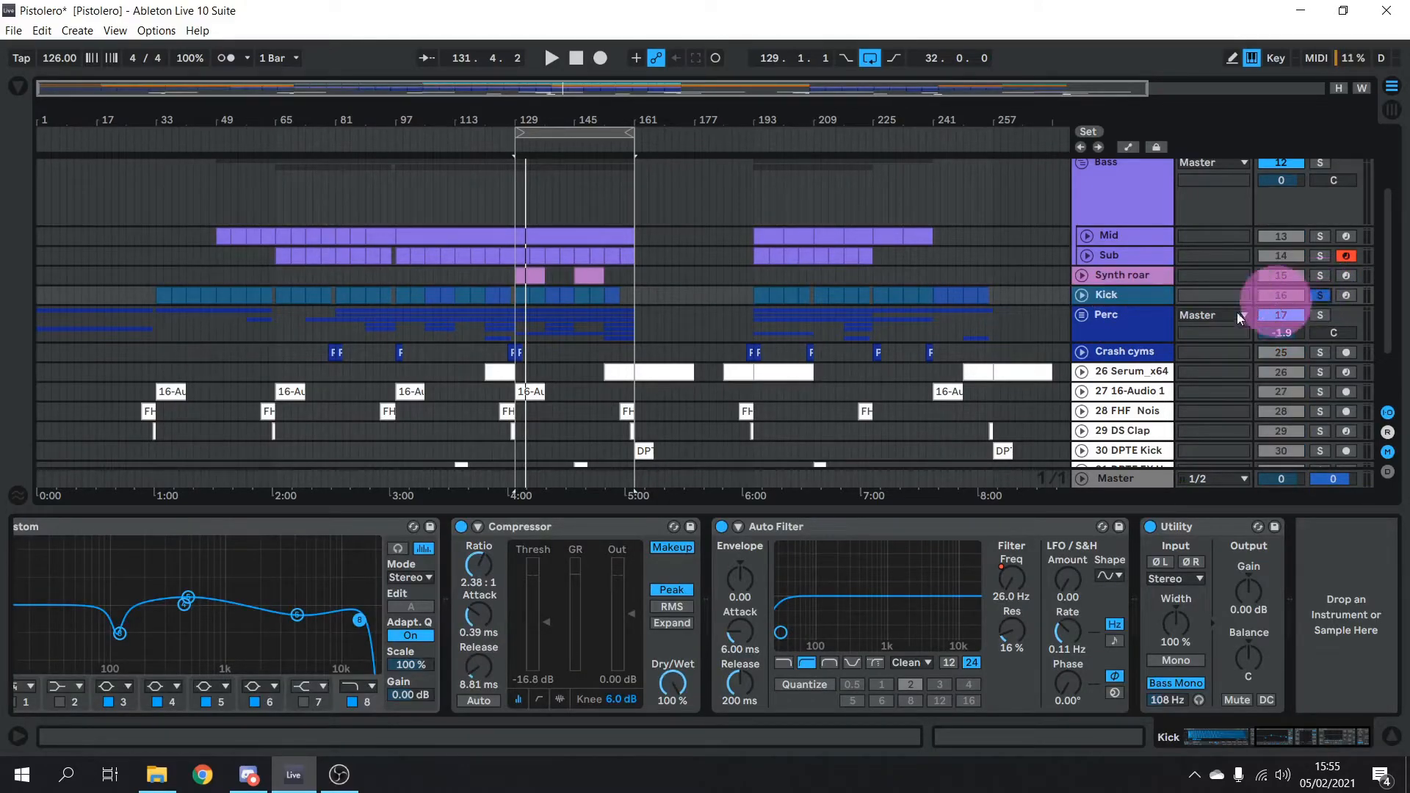
left_click_drag(1291, 737, 1221, 740)
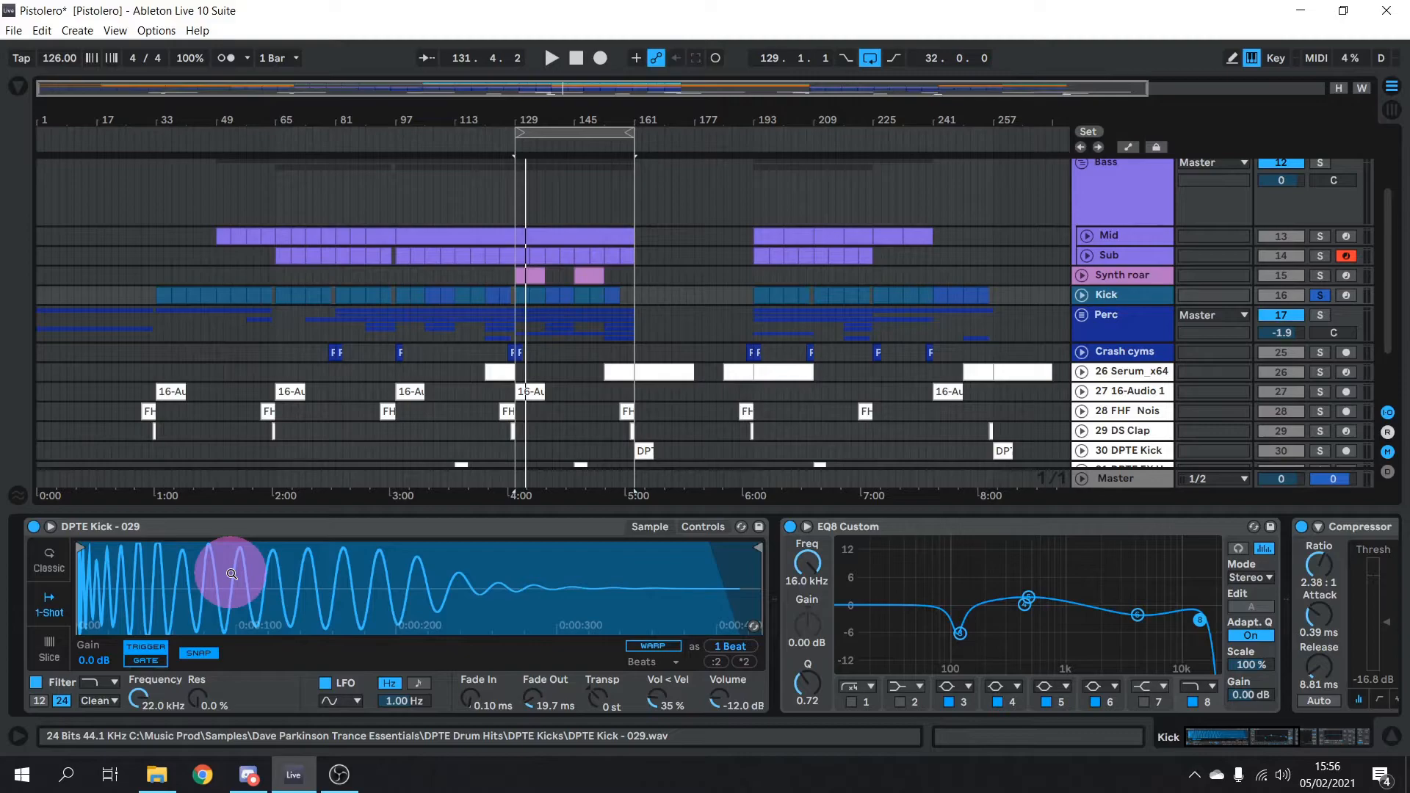
Unfold Kick, select the C3 notes in its bar-33 clip, then return to its devices
left_click(1081, 292)
left_click(159, 295)
double_click(160, 294)
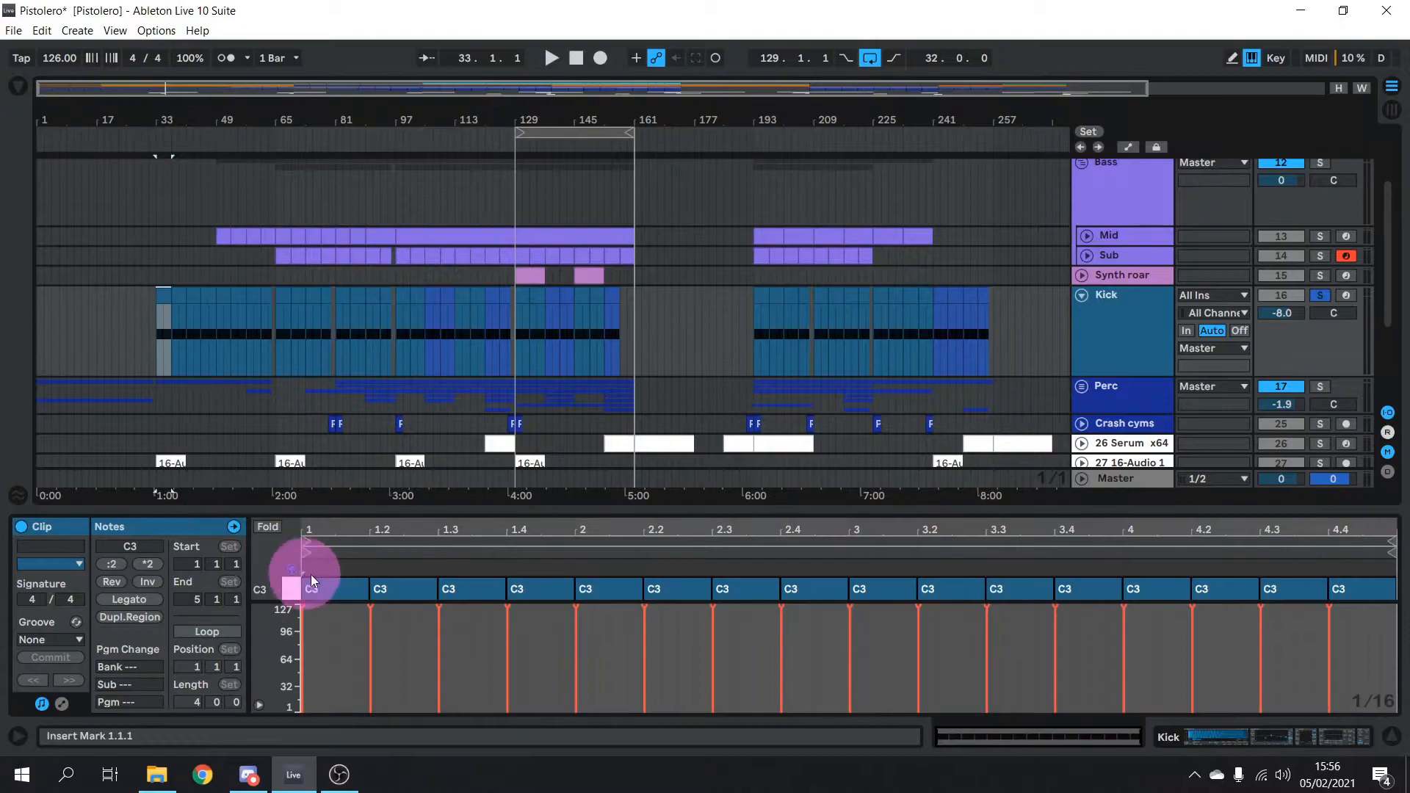
left_click(285, 590)
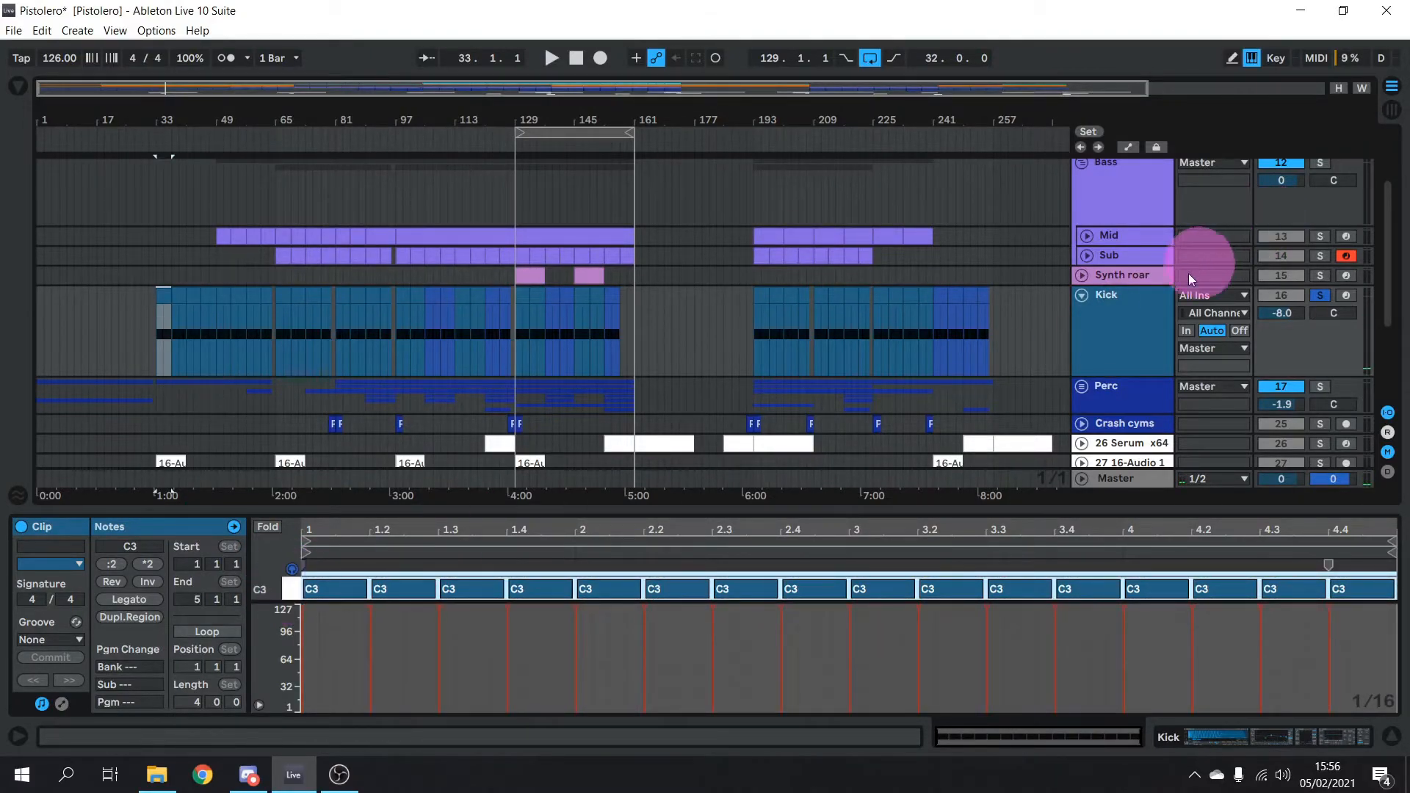
left_click(1344, 738)
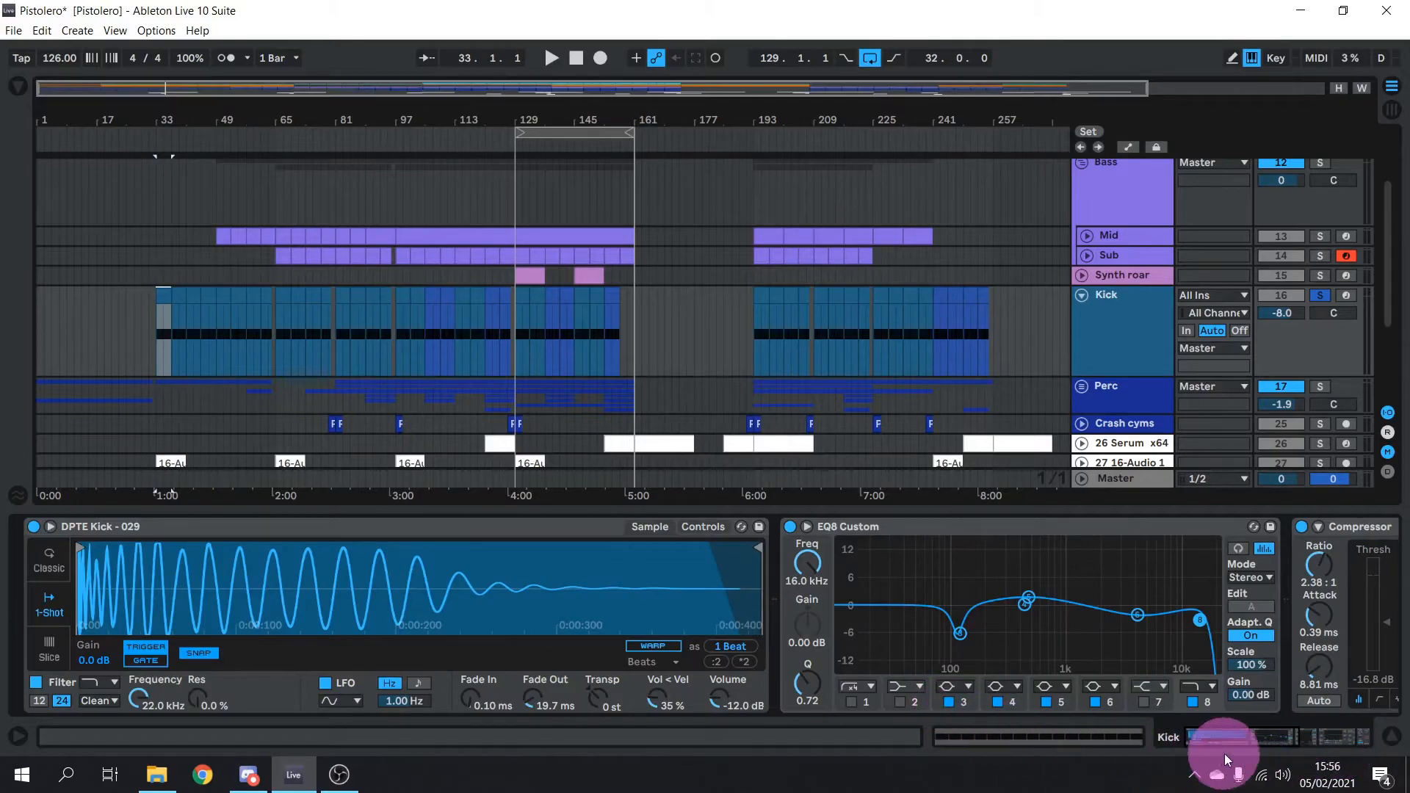
Play the Kick from bar 129 with its Compressor bypassed, then re-engaged, and stop playback
left_click_drag(1210, 742, 1253, 746)
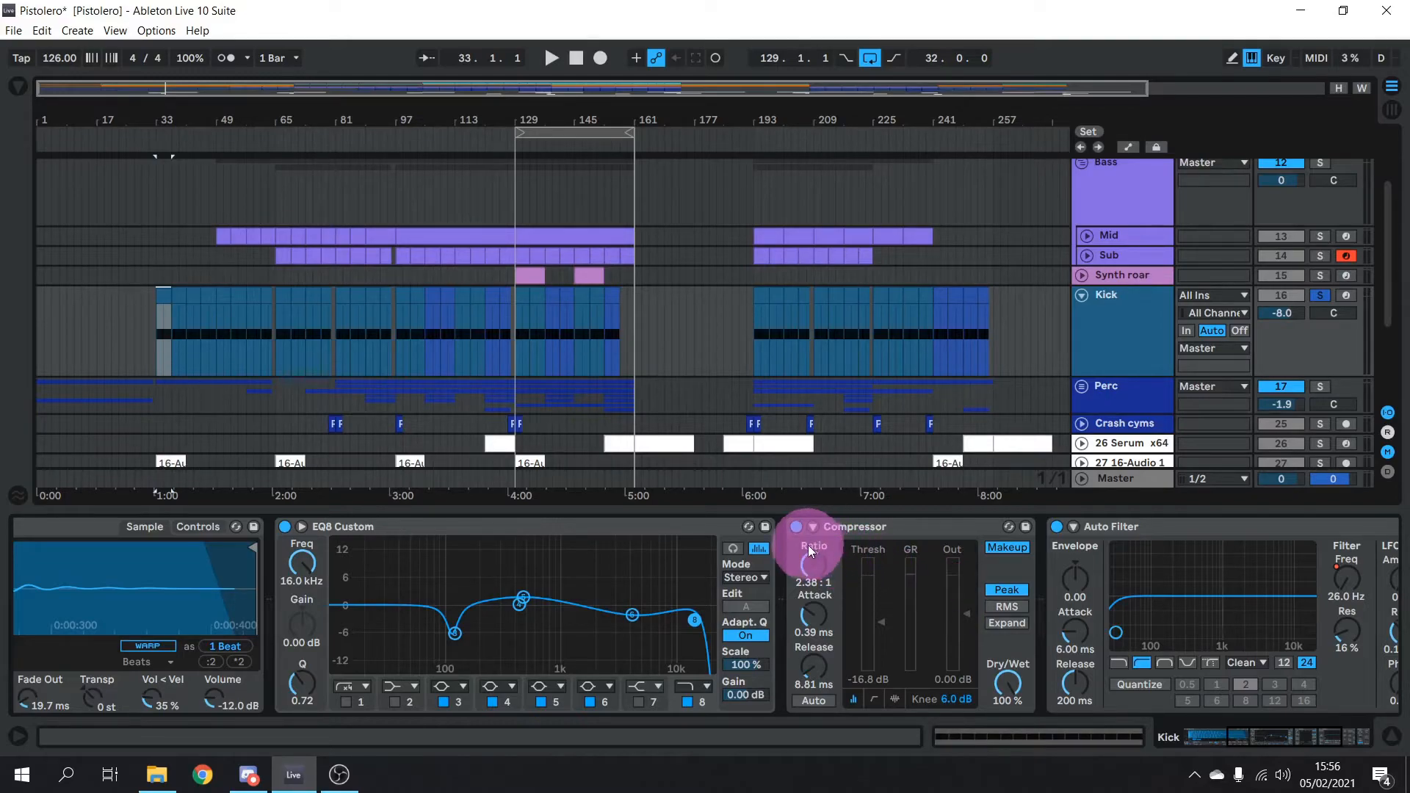
left_click(795, 527)
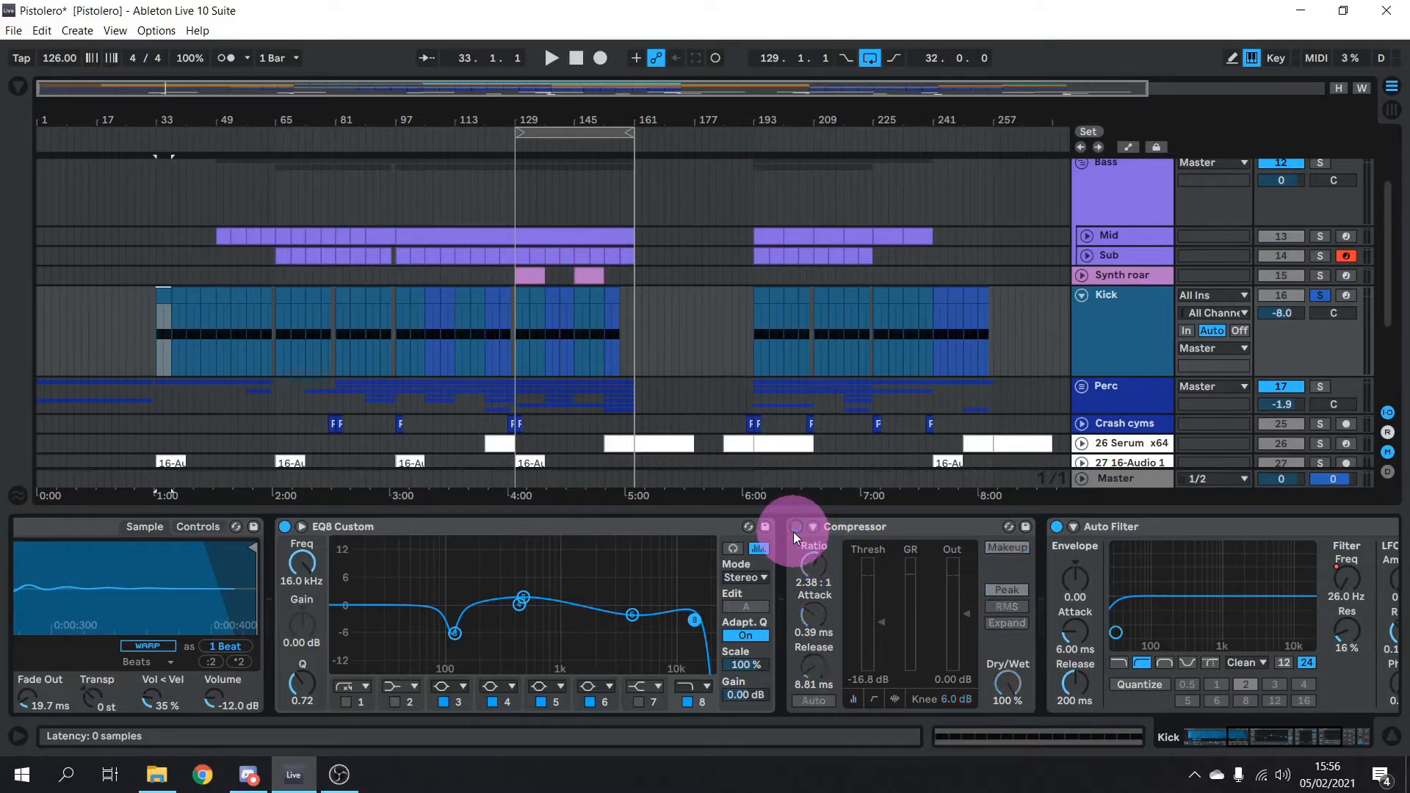
left_click(514, 149)
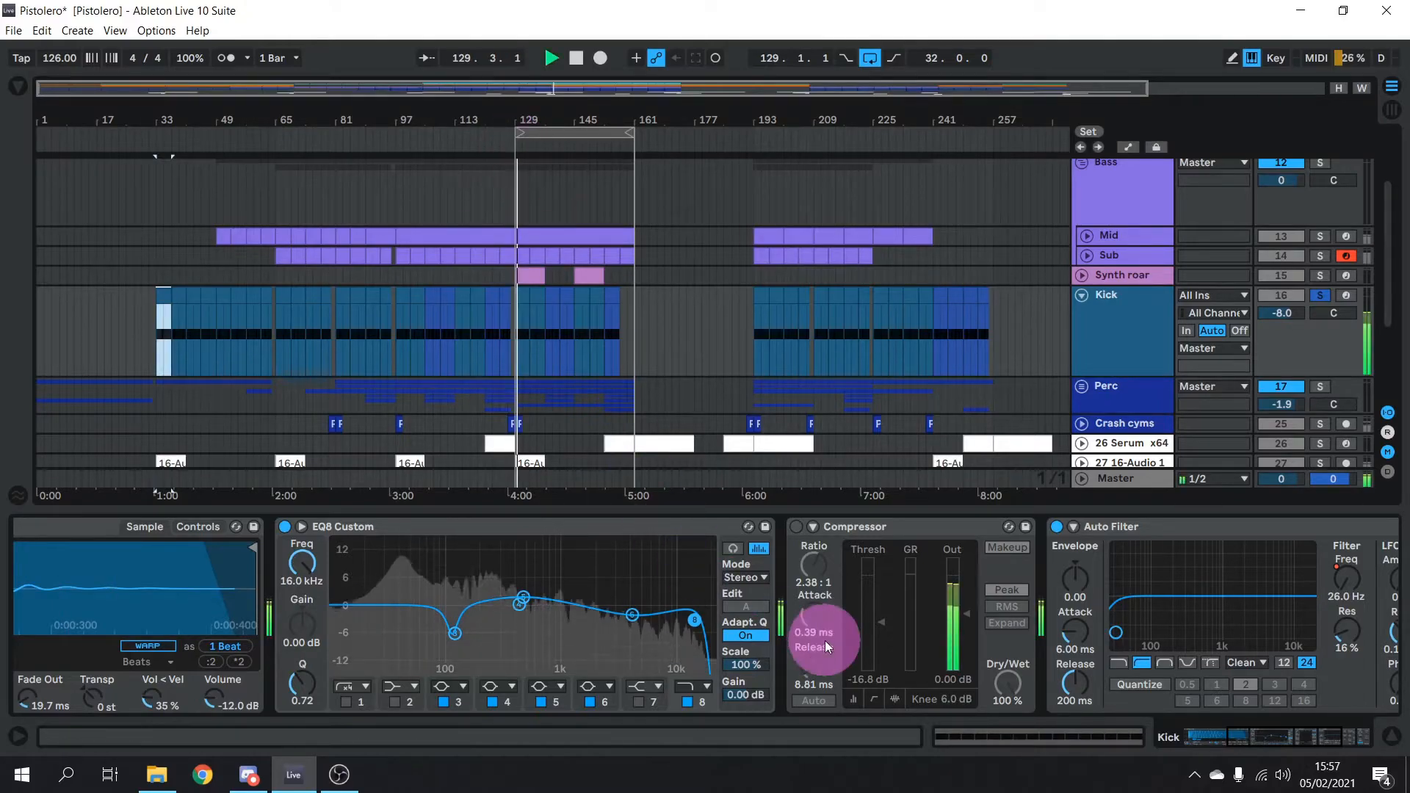
left_click(795, 526)
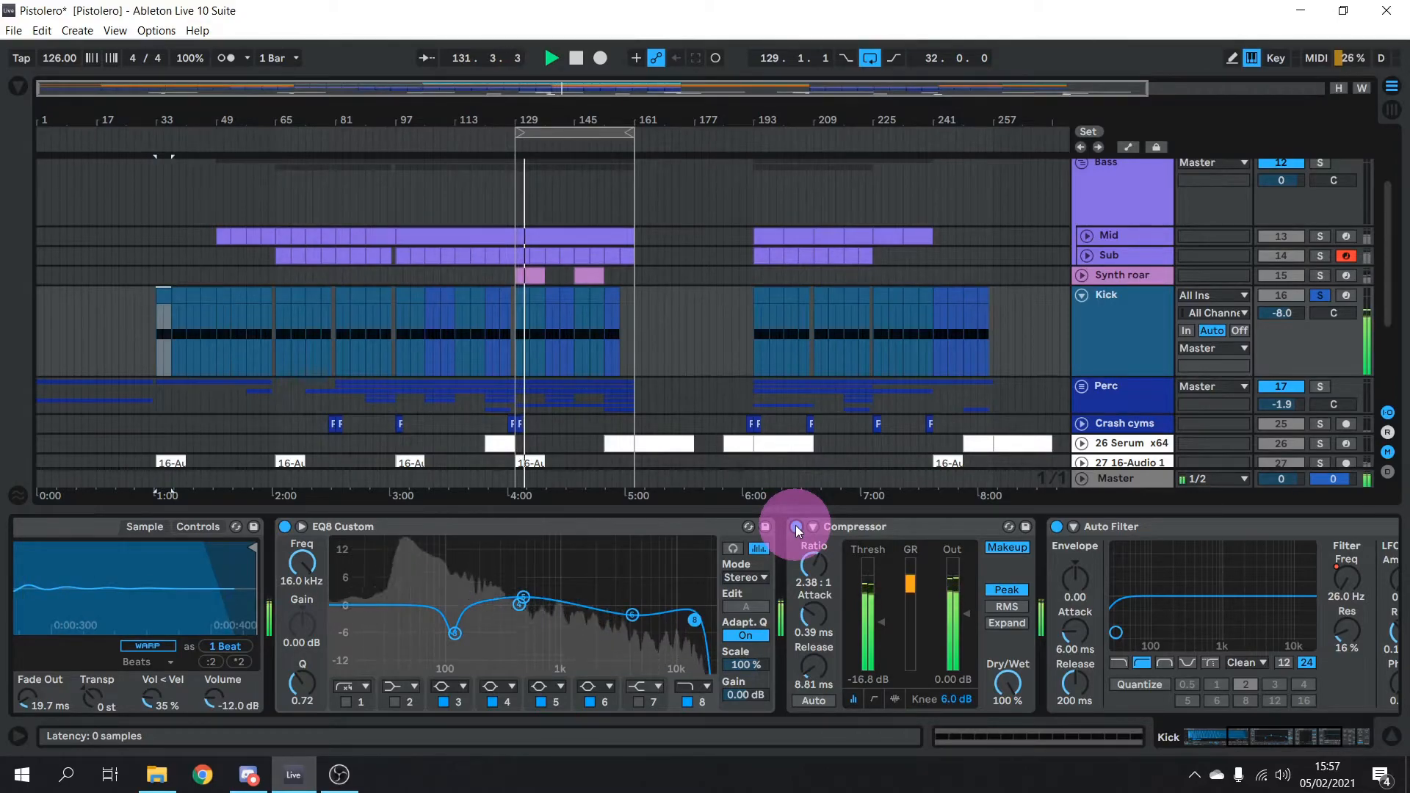
key("space")
left_click(918, 667)
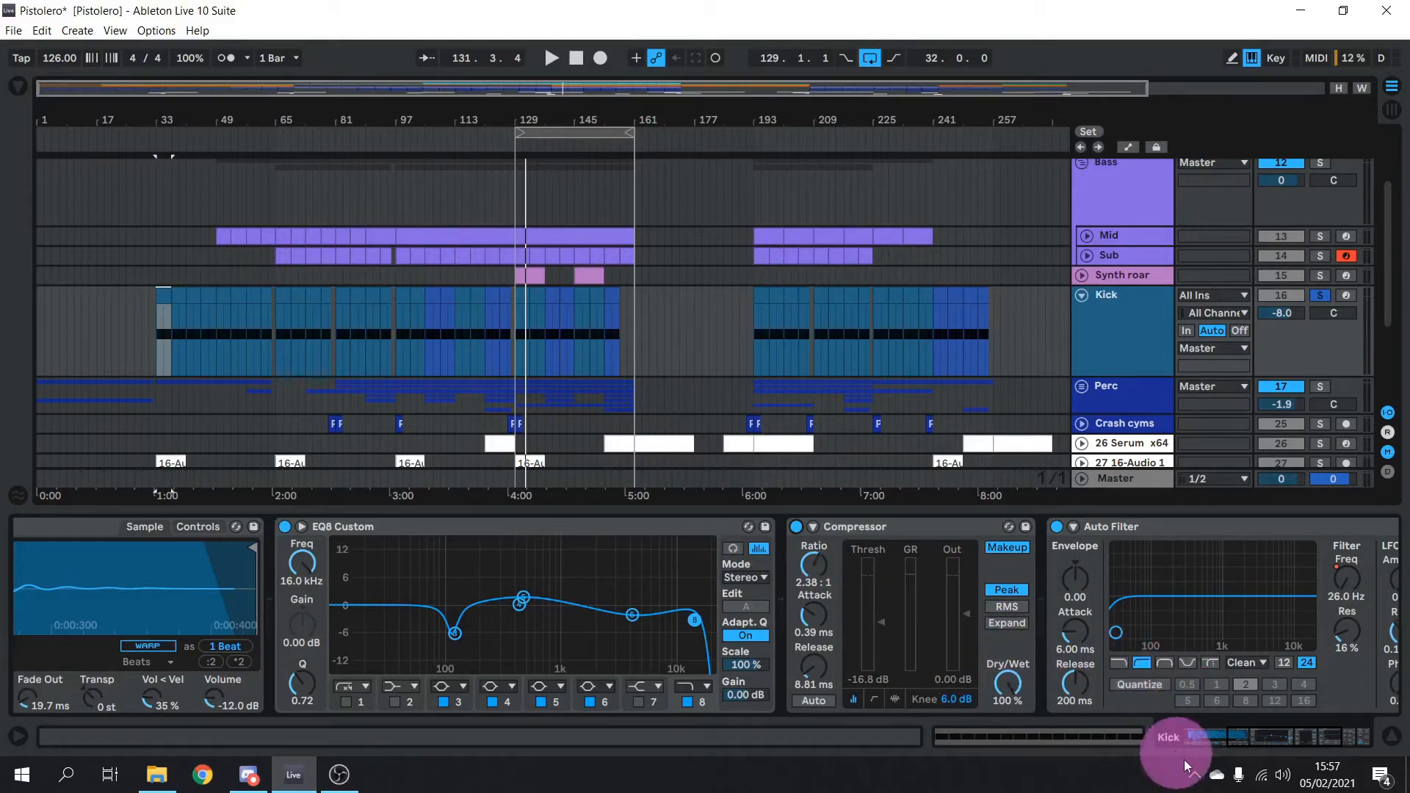
left_click_drag(1184, 745, 1379, 752)
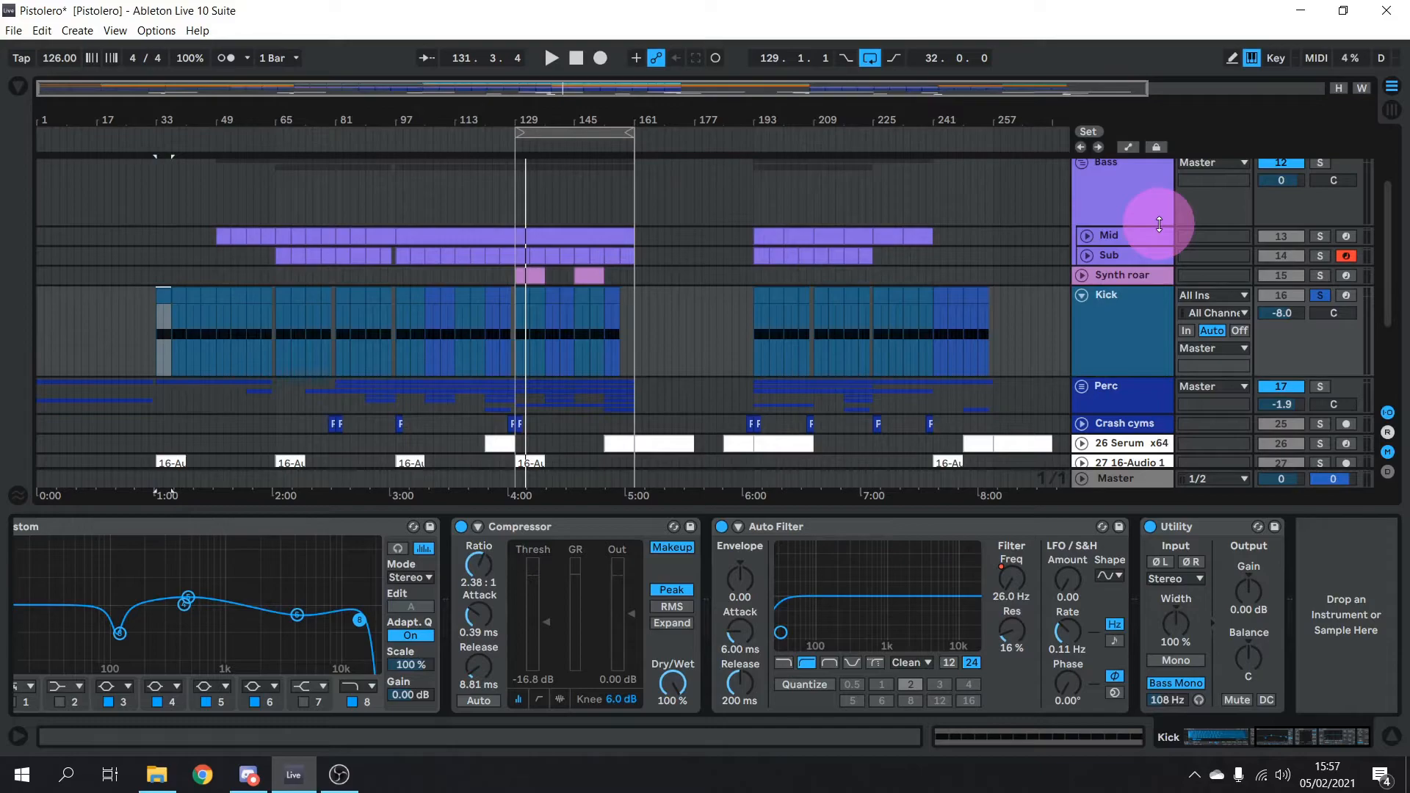
Show automation lanes with the Kick displaying its Auto Filter Frequency envelope
left_click(1132, 146)
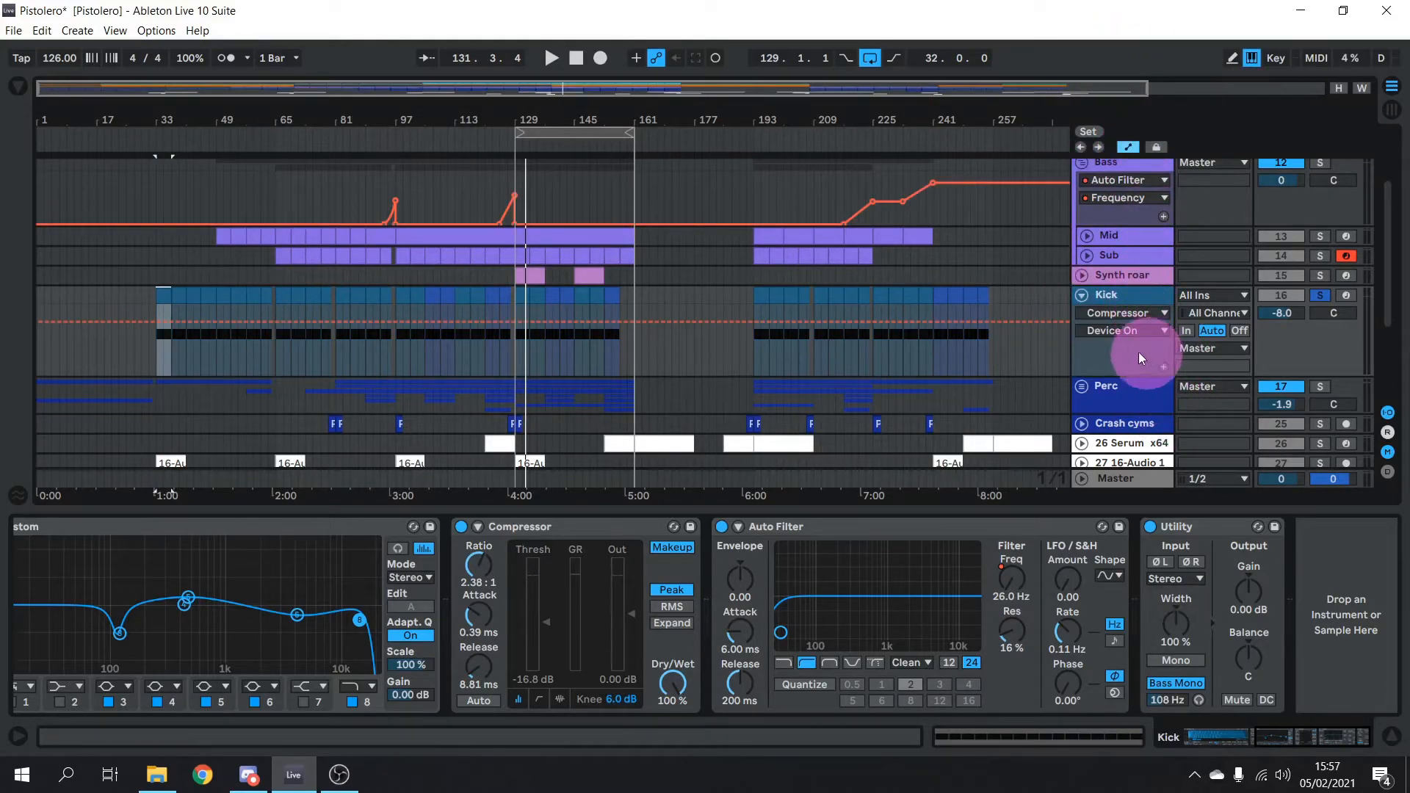
left_click(1120, 314)
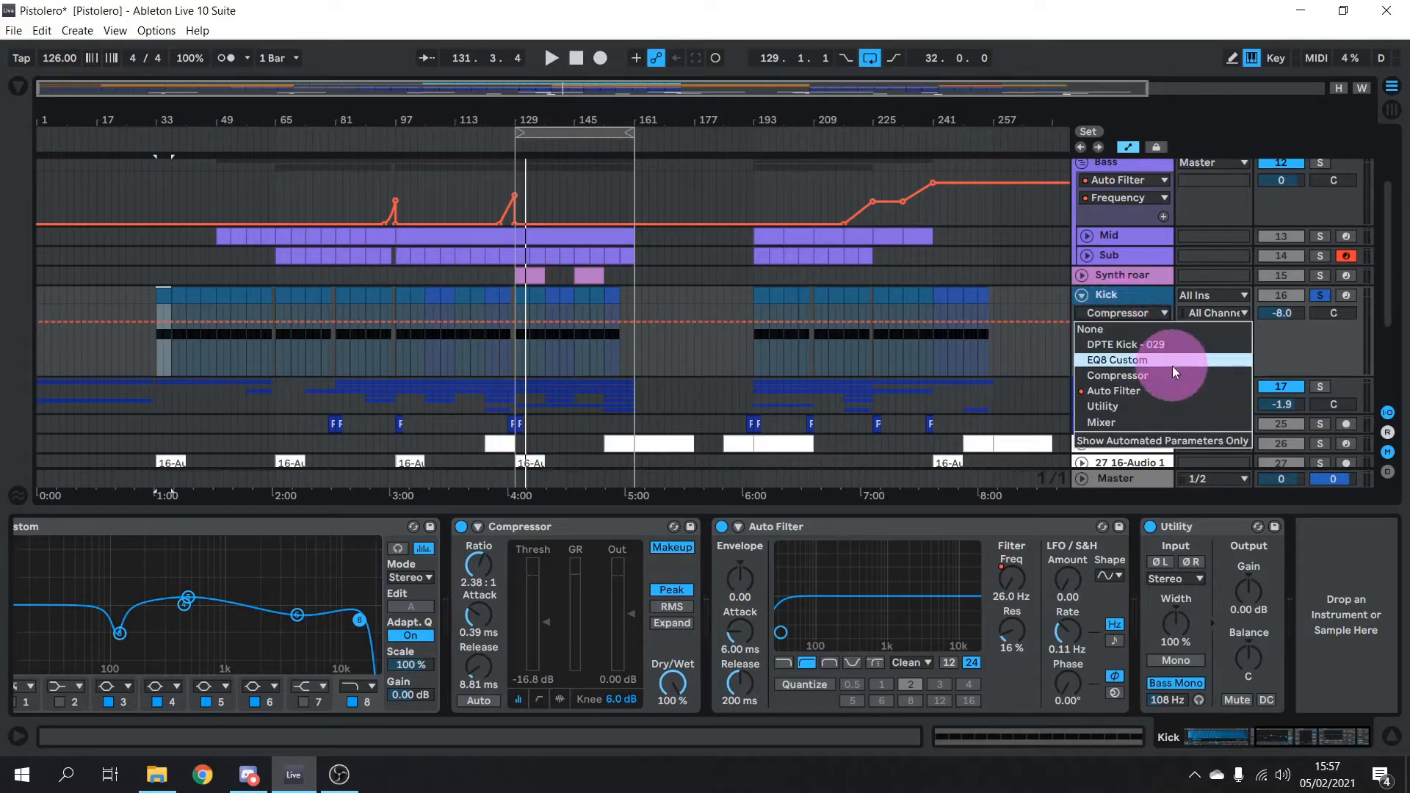
left_click(1148, 389)
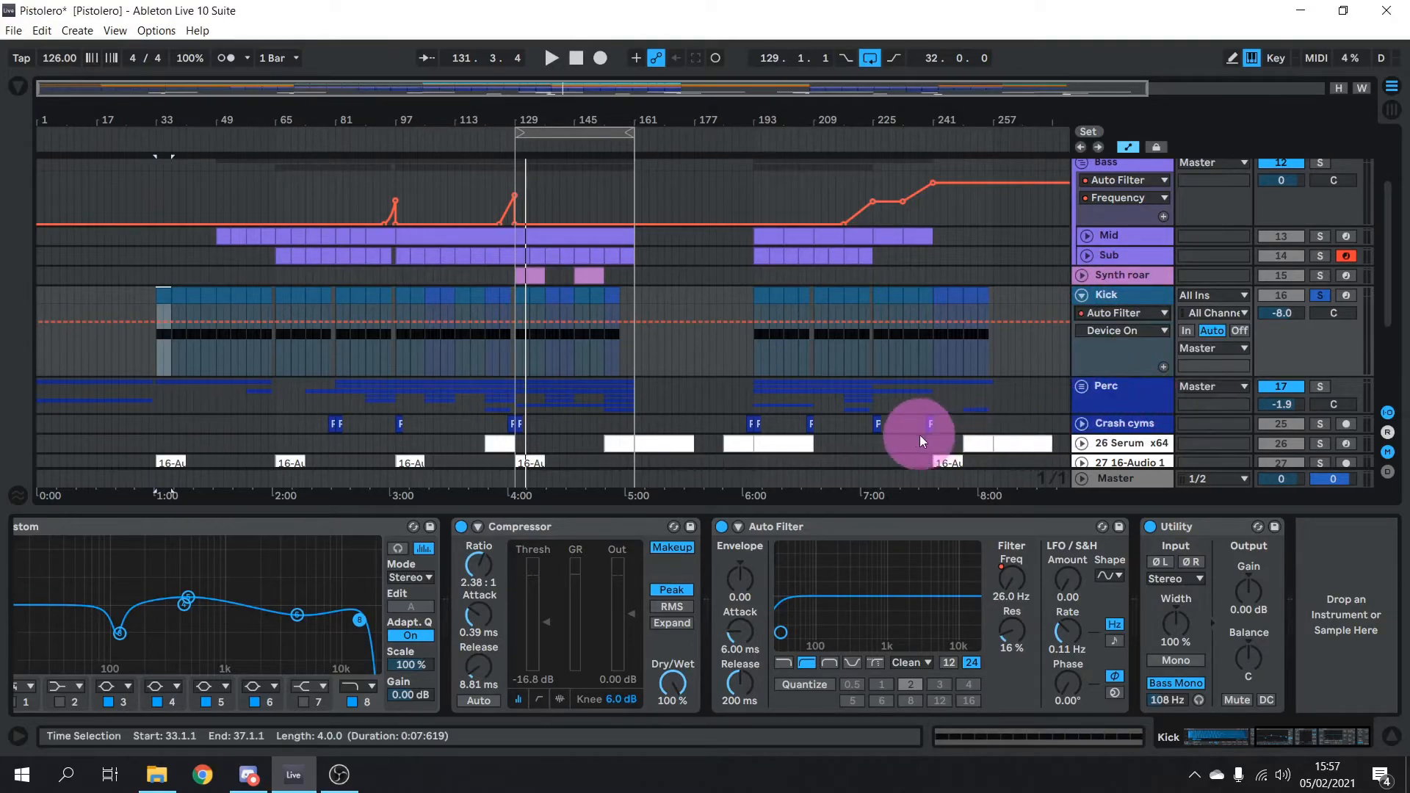
left_click(1142, 332)
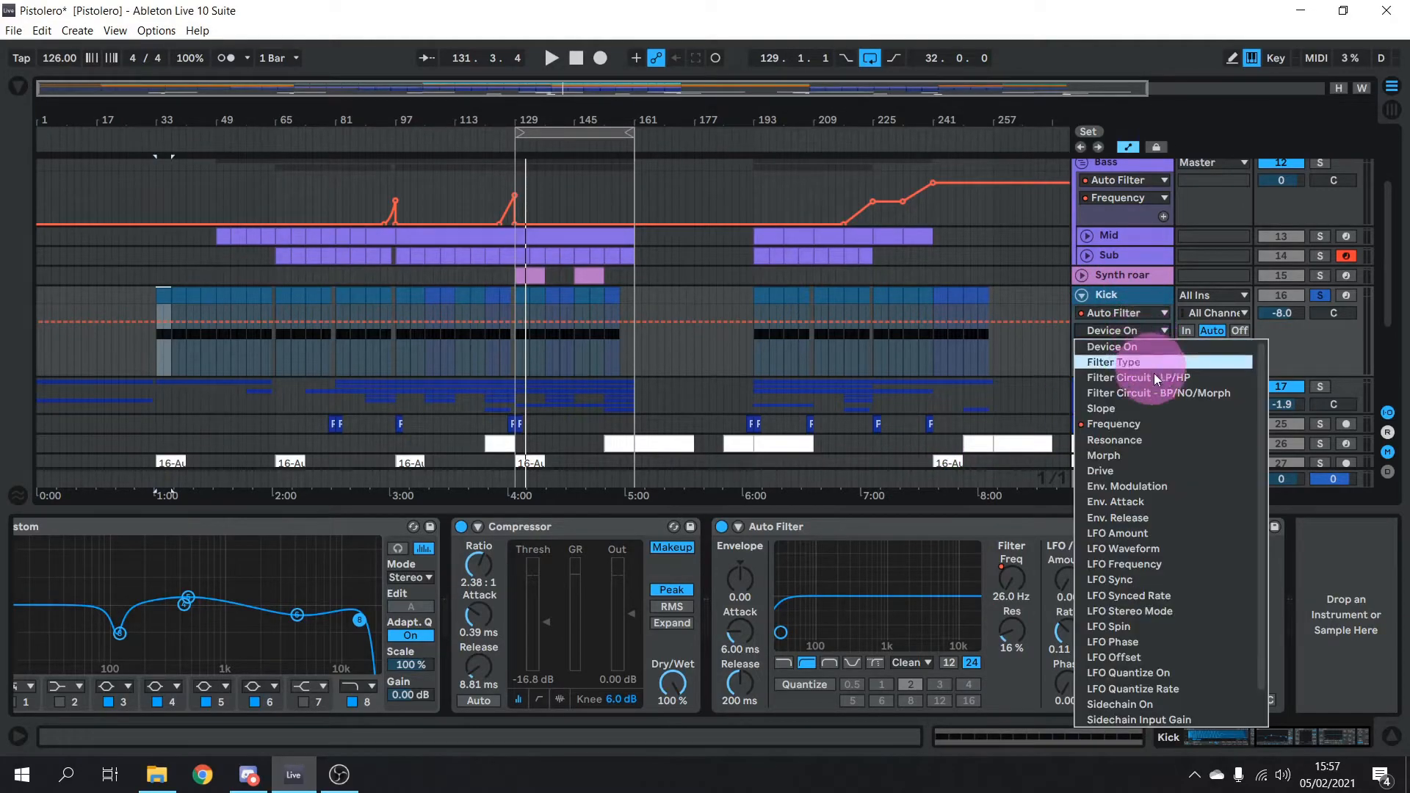
left_click(1147, 423)
left_click_drag(506, 213, 514, 195)
left_click(1047, 292)
left_click(593, 381)
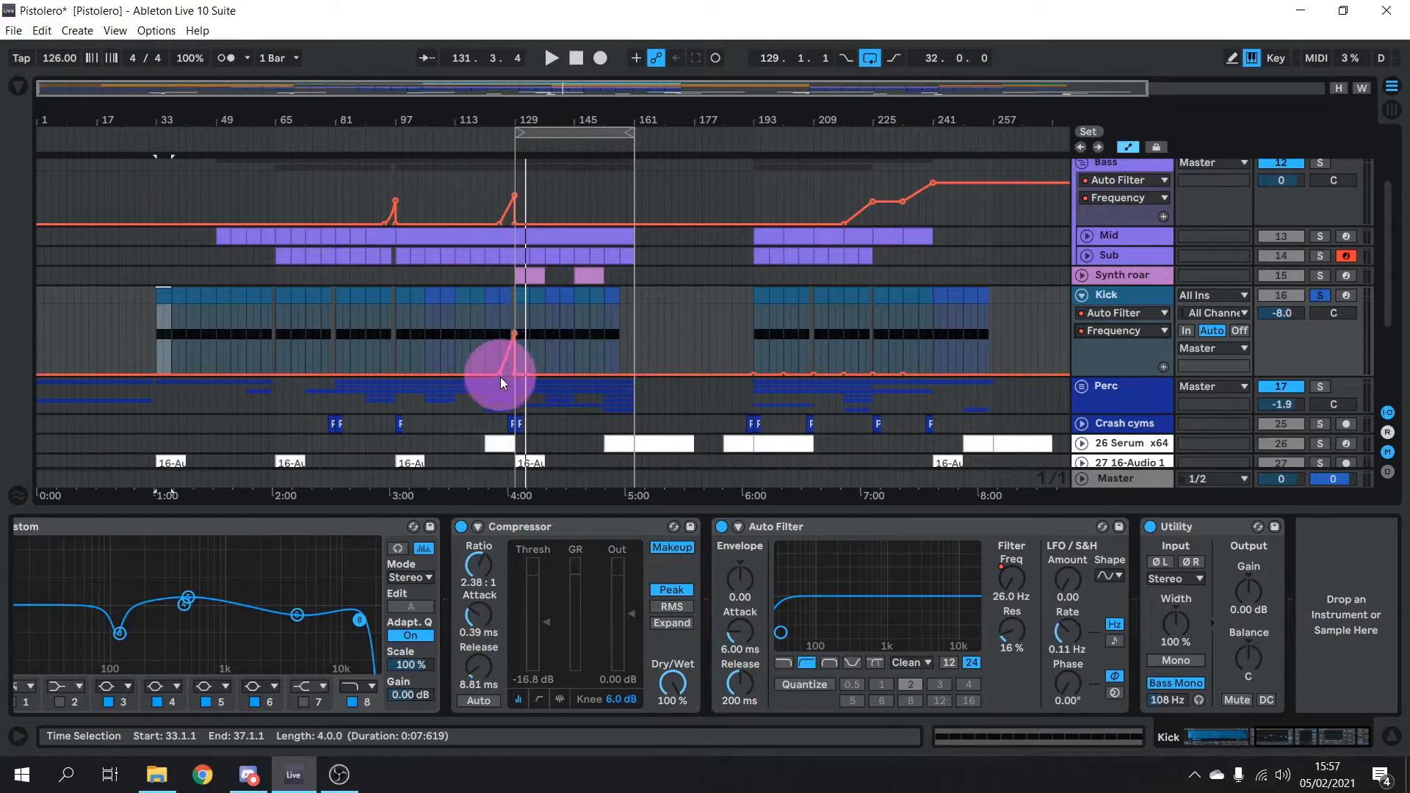
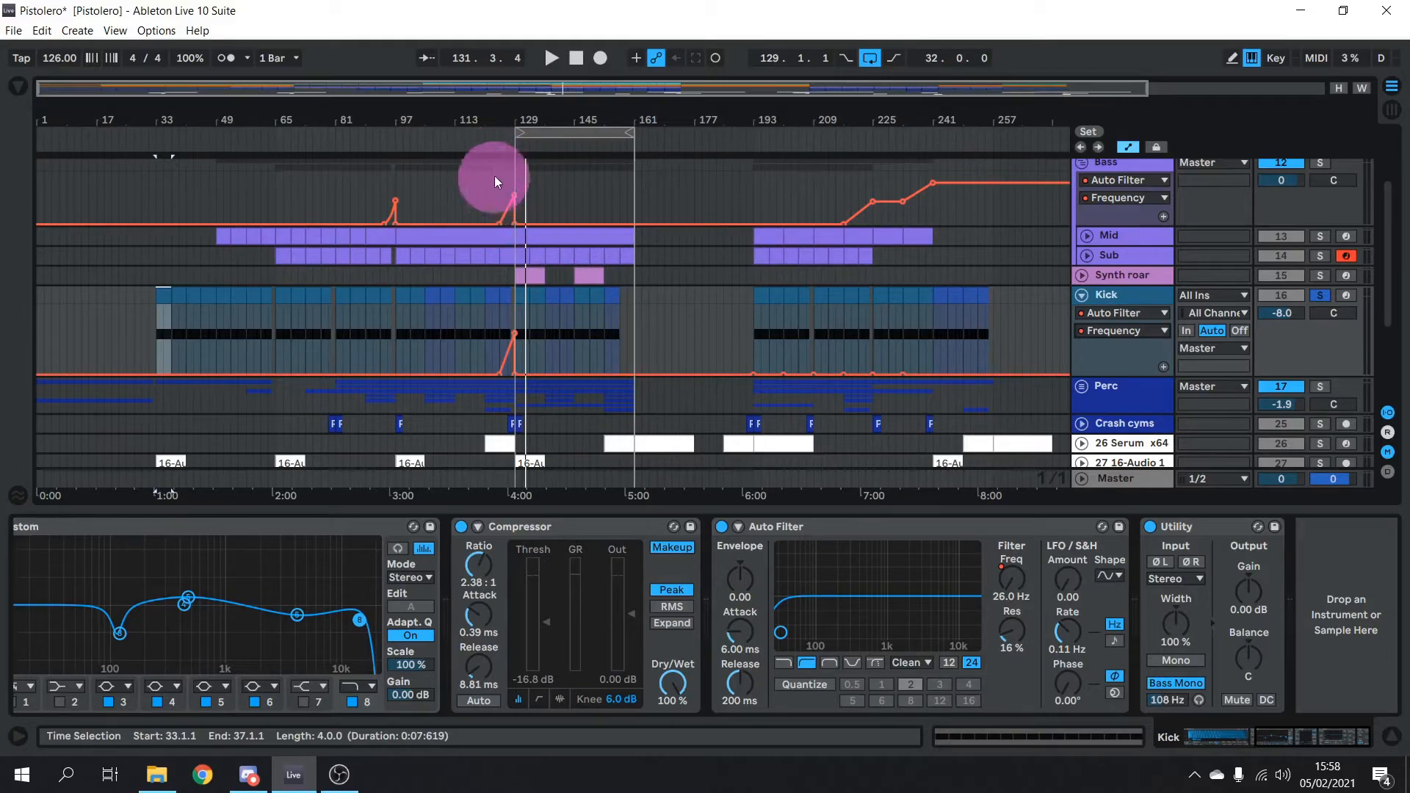
Solo the Bass group alongside the Kick and play the arrangement from bar 125
left_click(499, 139)
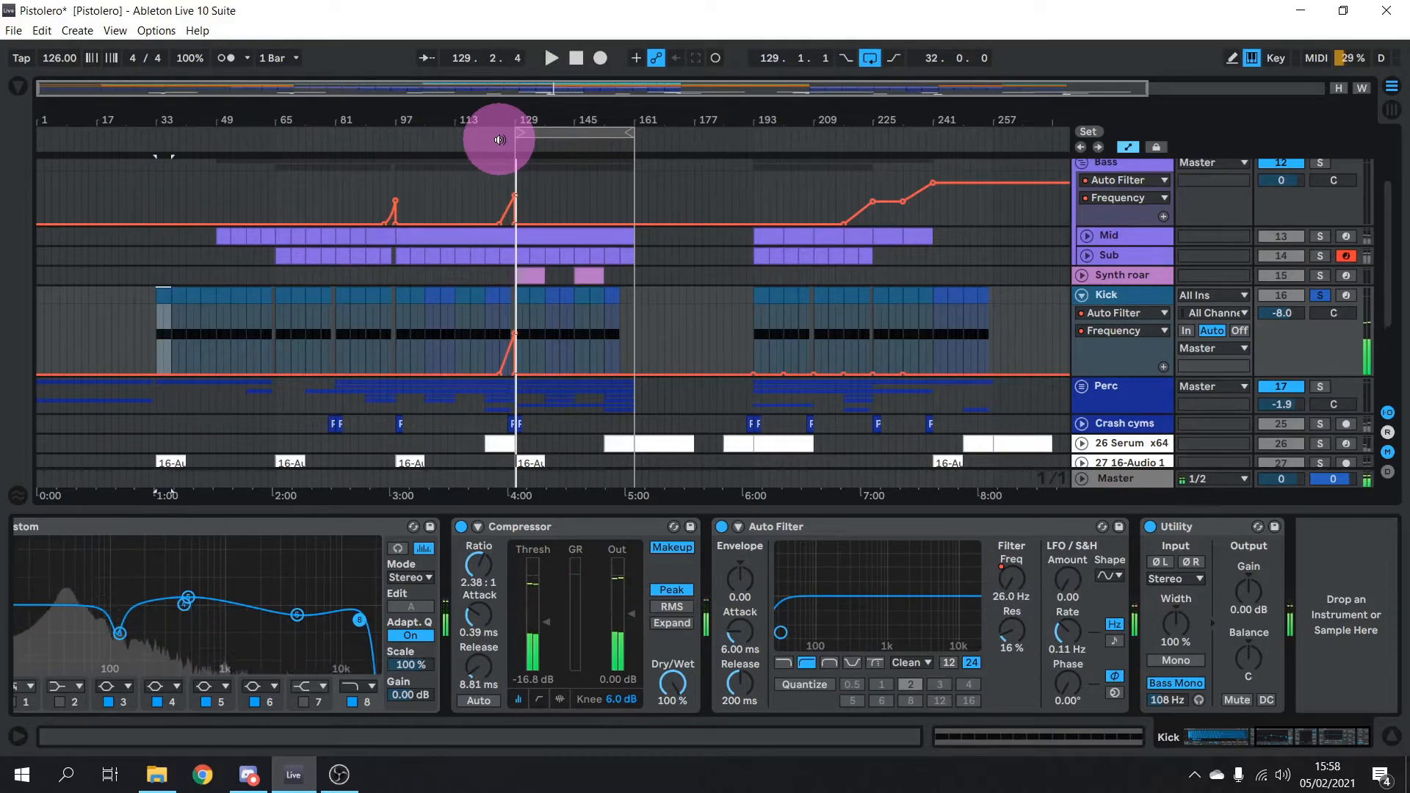
scroll(1308, 220, "up", 2)
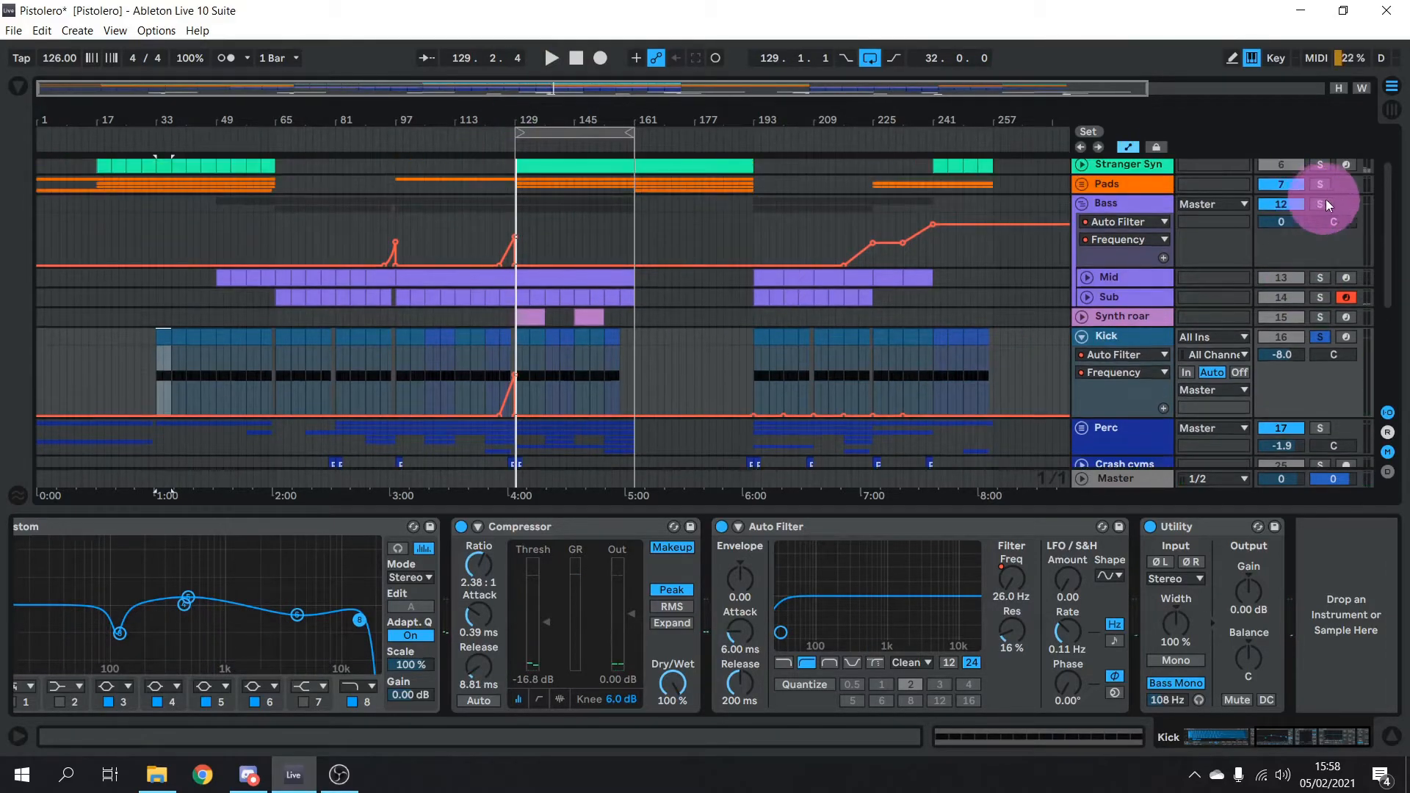
left_click(1322, 204, "ctrl")
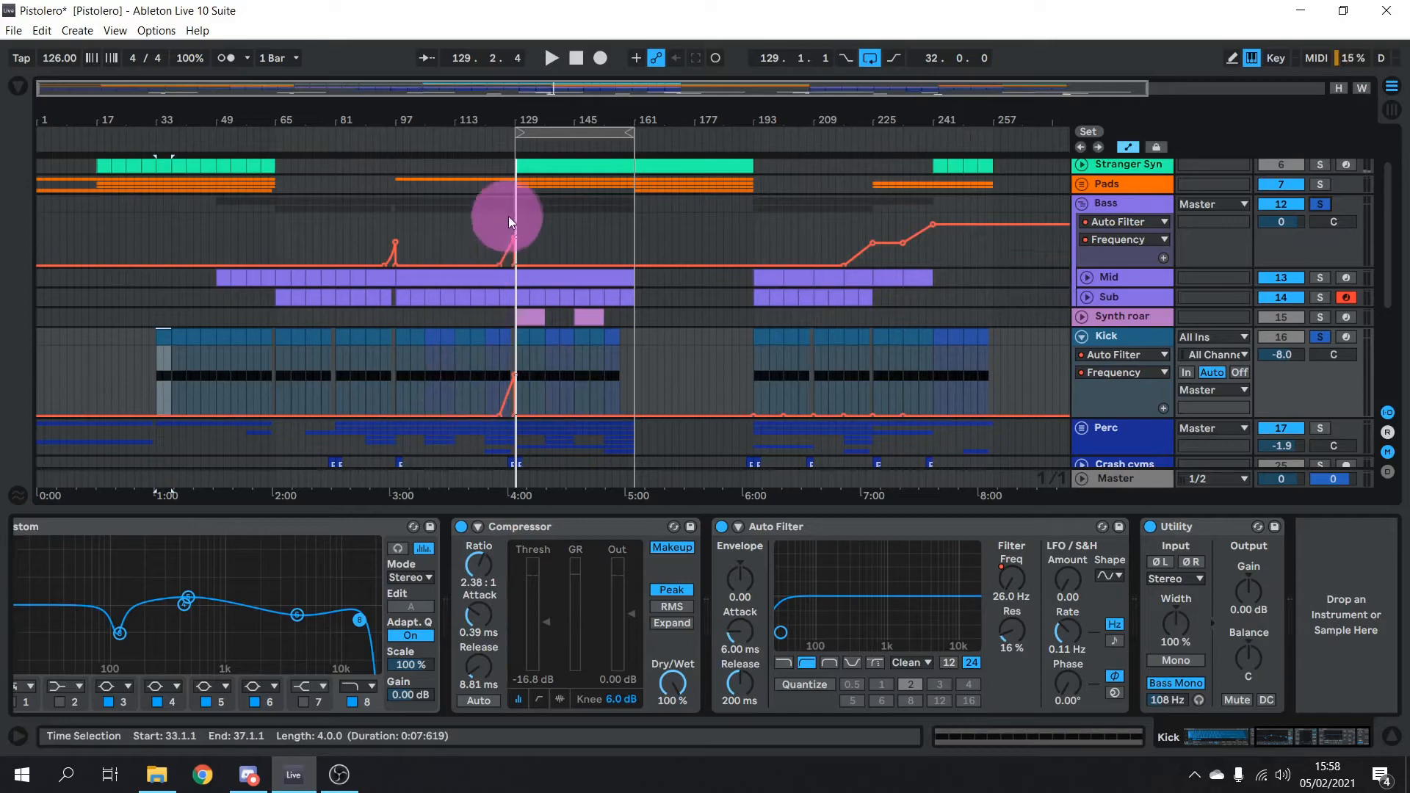
left_click(497, 139)
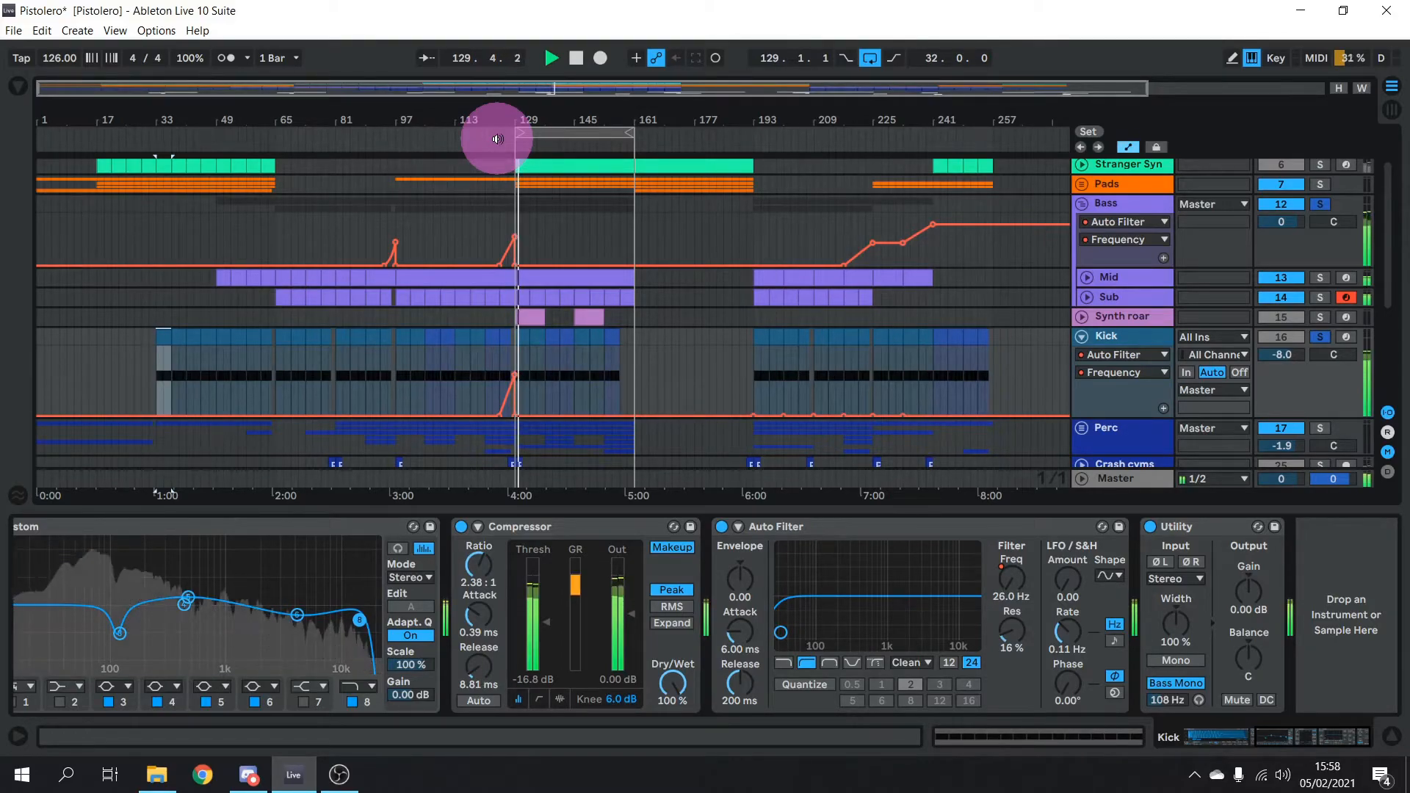
key("space")
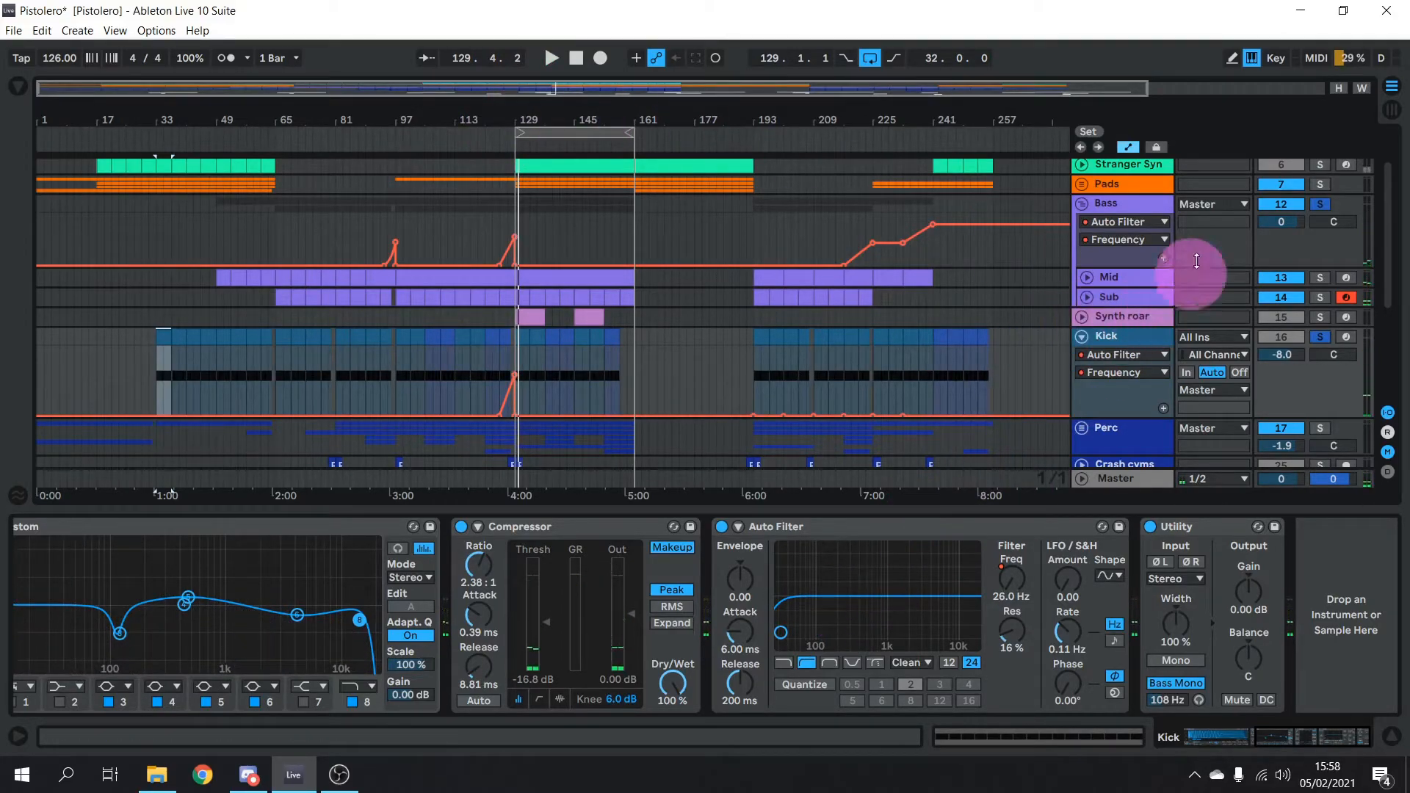
Hide the Bass and Kick automation lanes and fold the Kick track to a single row
left_click(1129, 149)
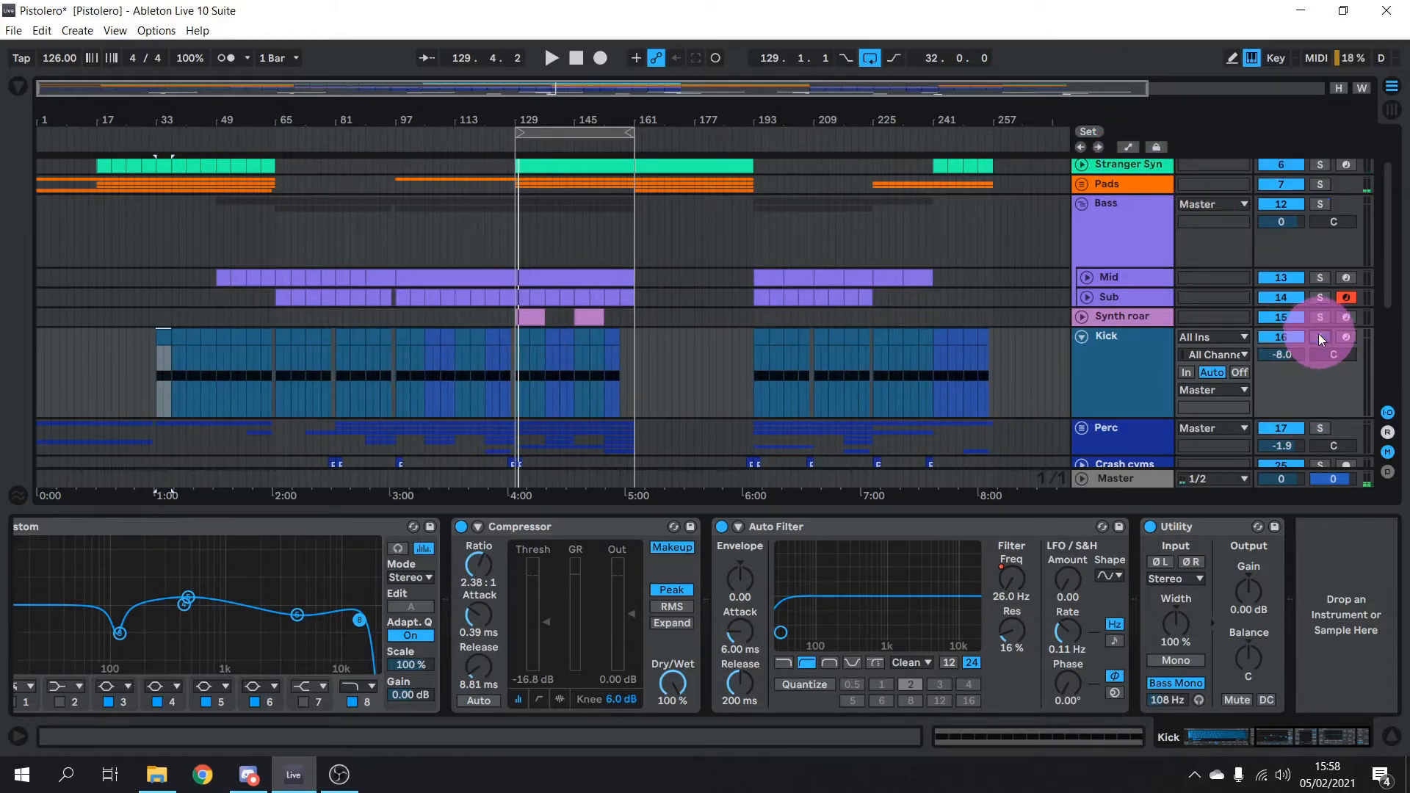
scroll(1320, 334, "down", 5)
scroll(1311, 335, "up", 4)
left_click(1081, 306)
Unfold the Perc group and expand Loop1 to show its waveforms
left_click(1083, 328)
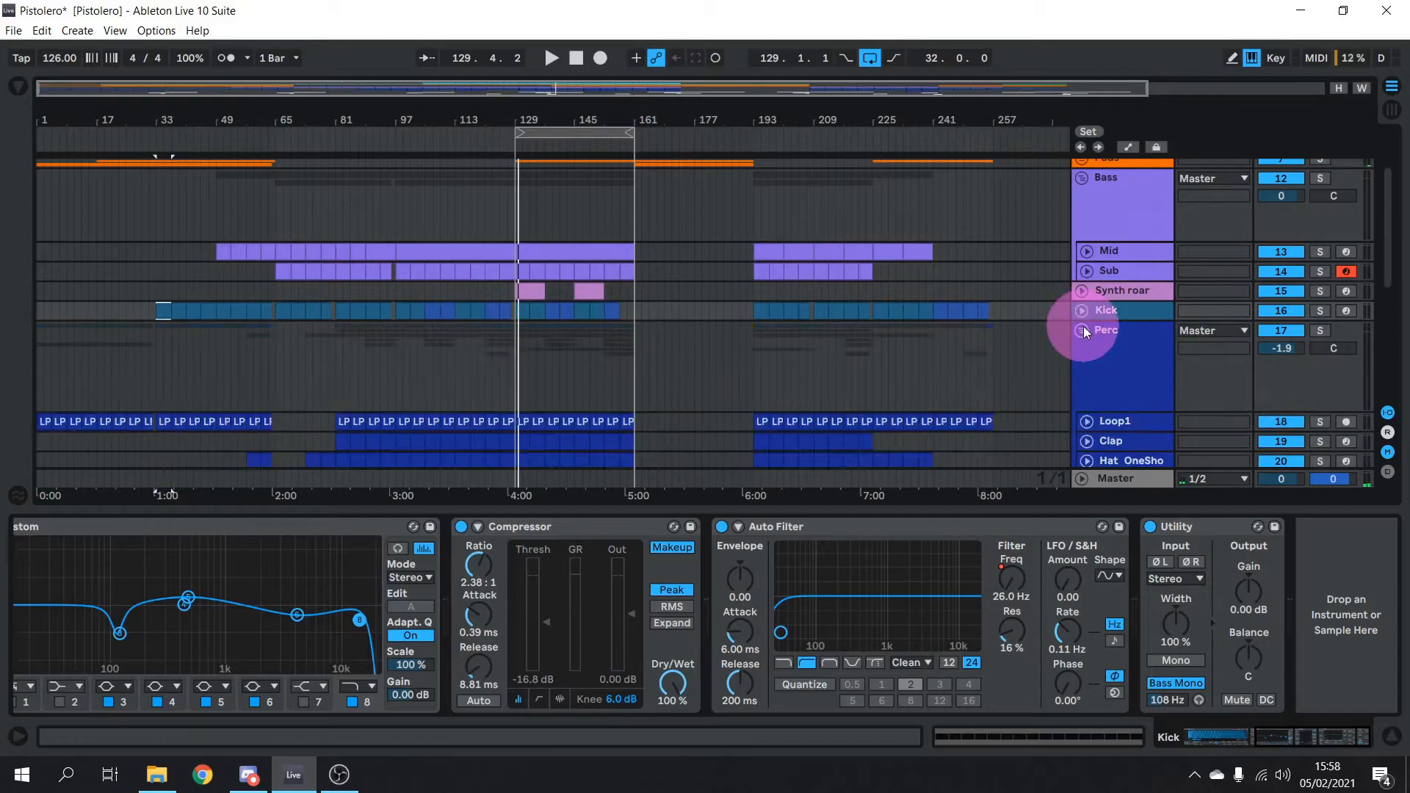
scroll(1082, 327, "down", 3)
scroll(1086, 332, "down", 2)
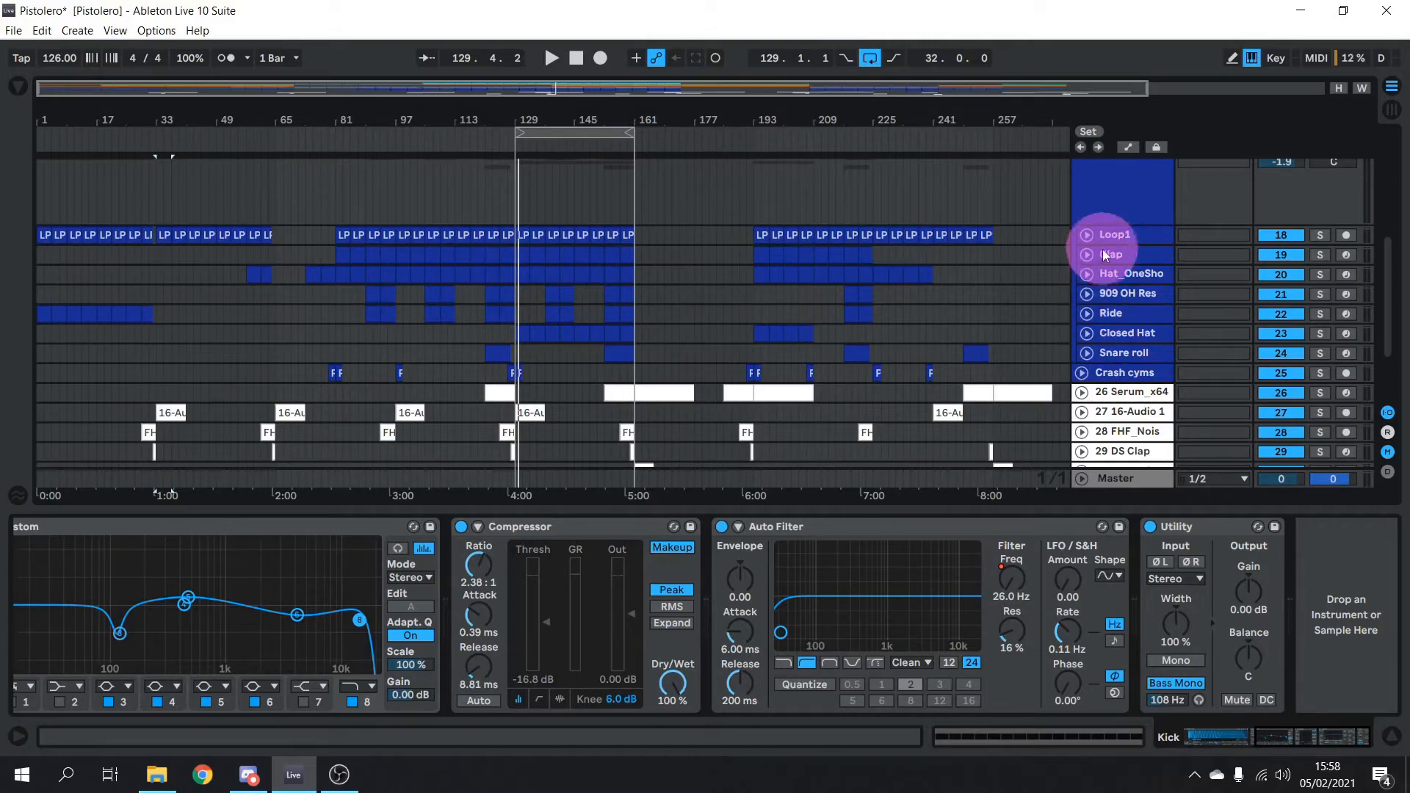
left_click(1087, 233)
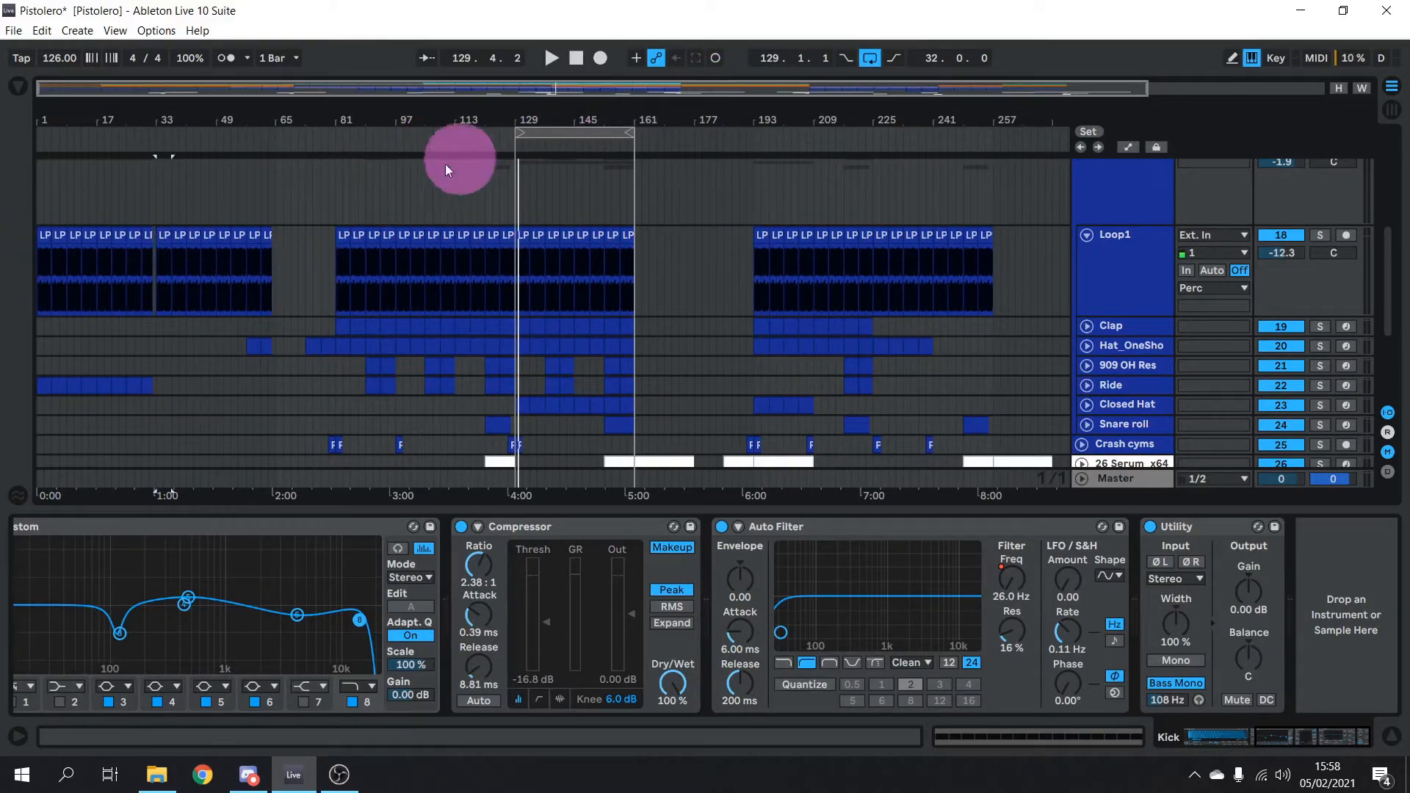
Solo Loop1 and play its first LP clip, then show its EQ8 Custom device with the 111 Hz low cut
left_click(44, 236)
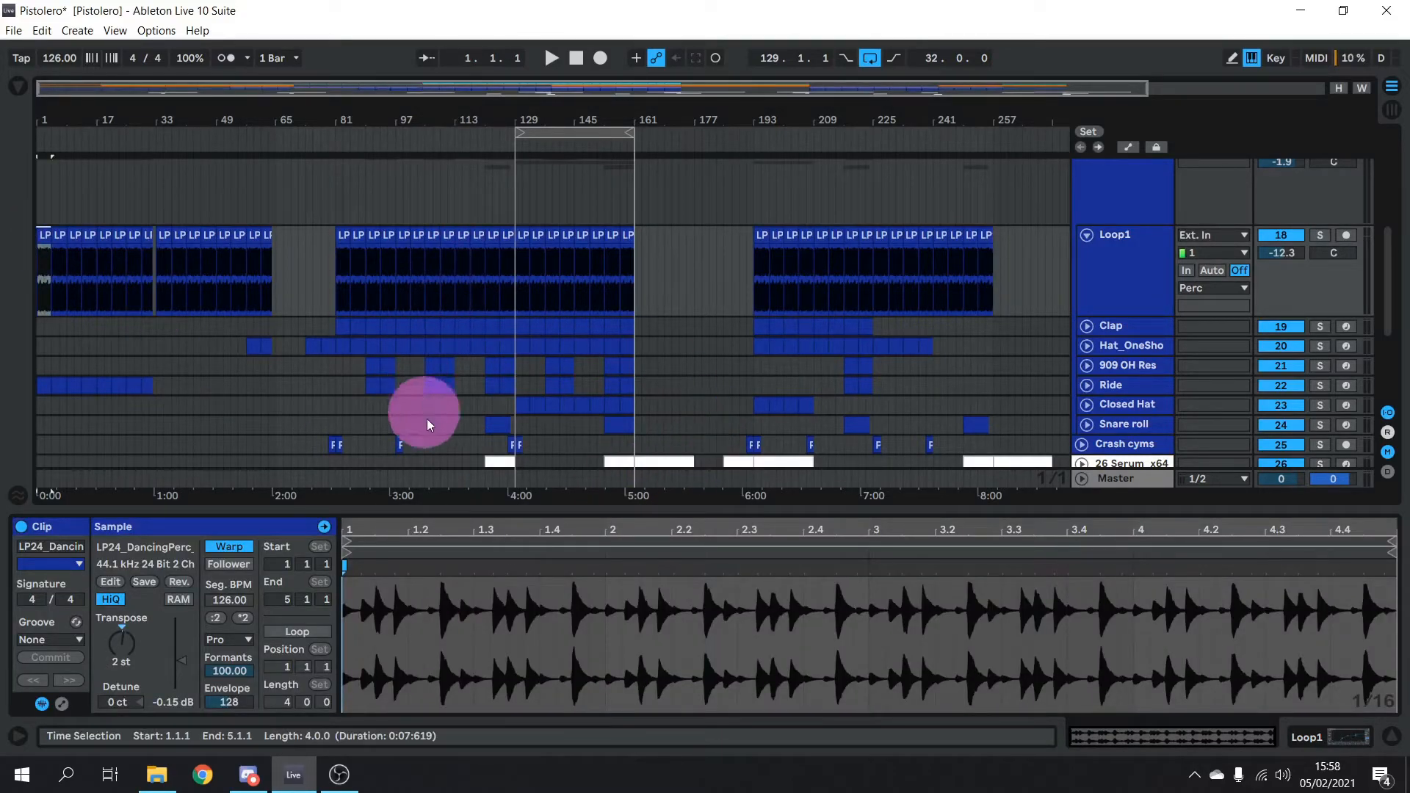
left_click(1313, 234)
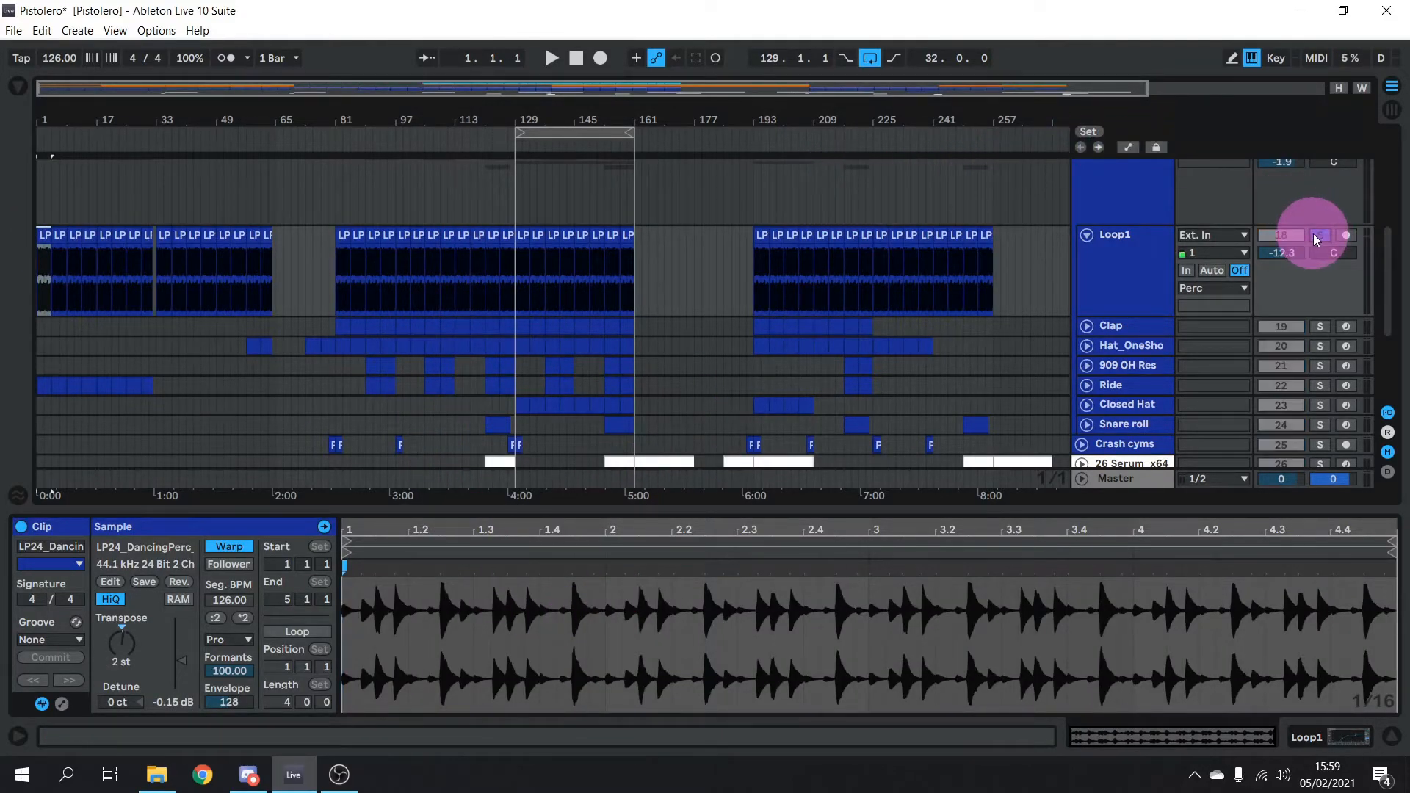
key("space")
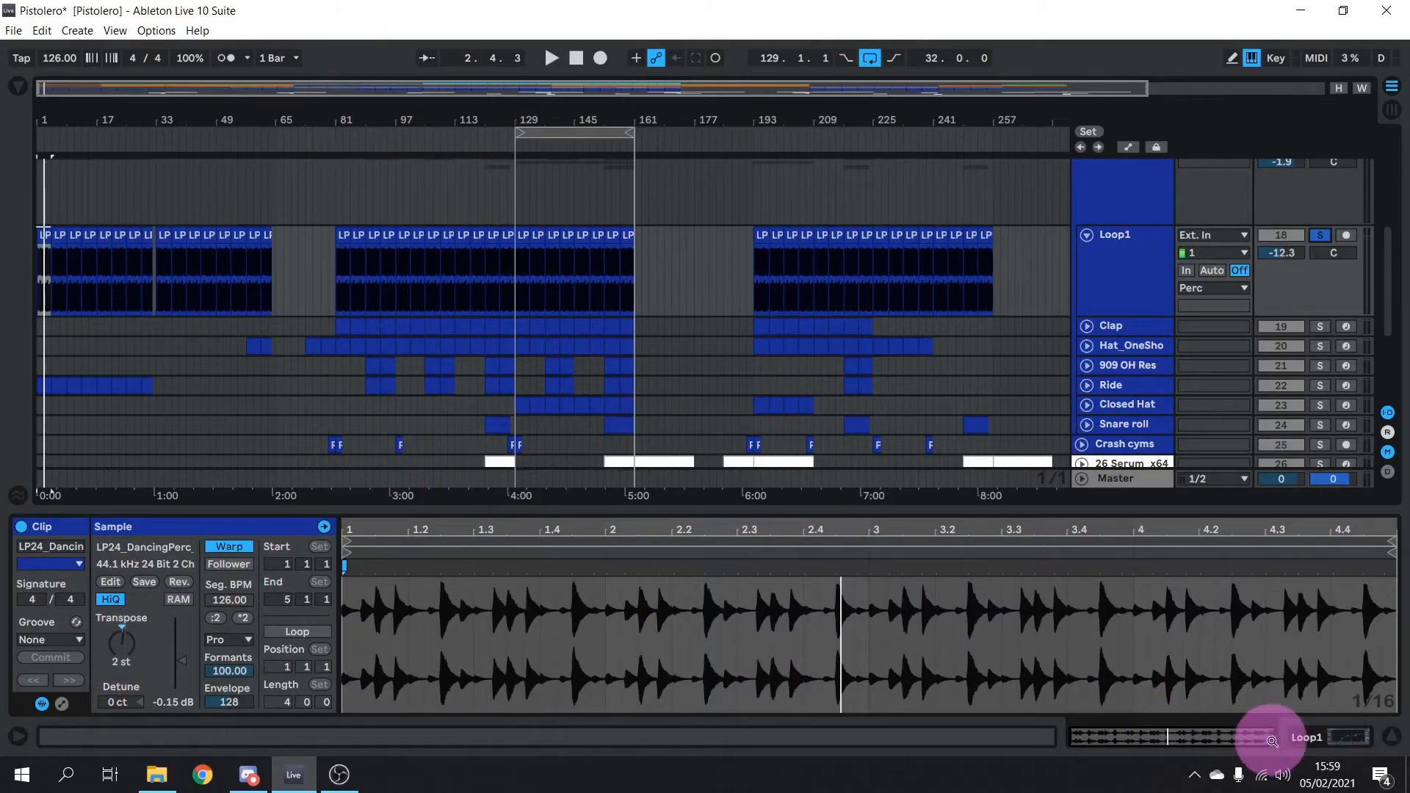
left_click(1348, 736)
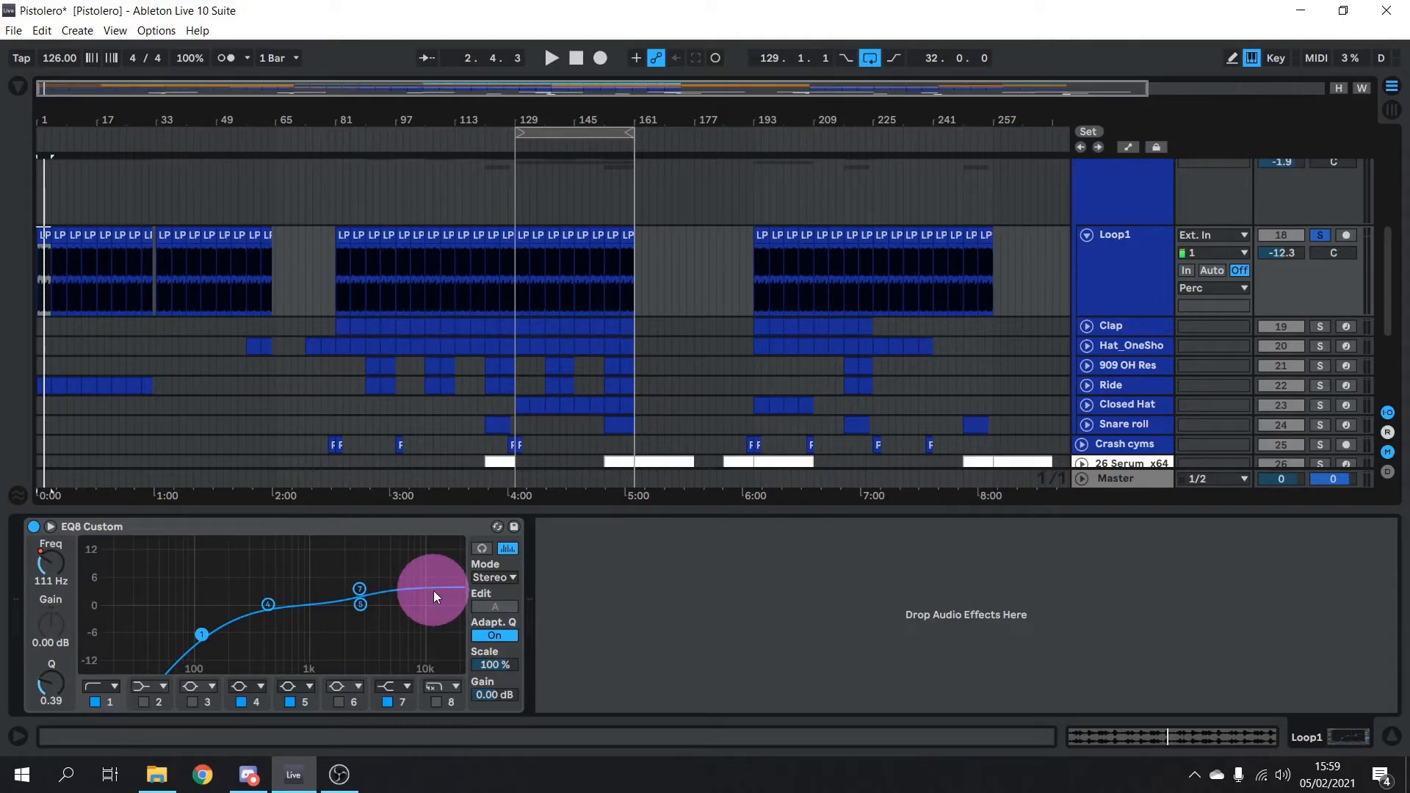
Briefly play and stop, then fold Loop1 back to normal height and select it
key("space")
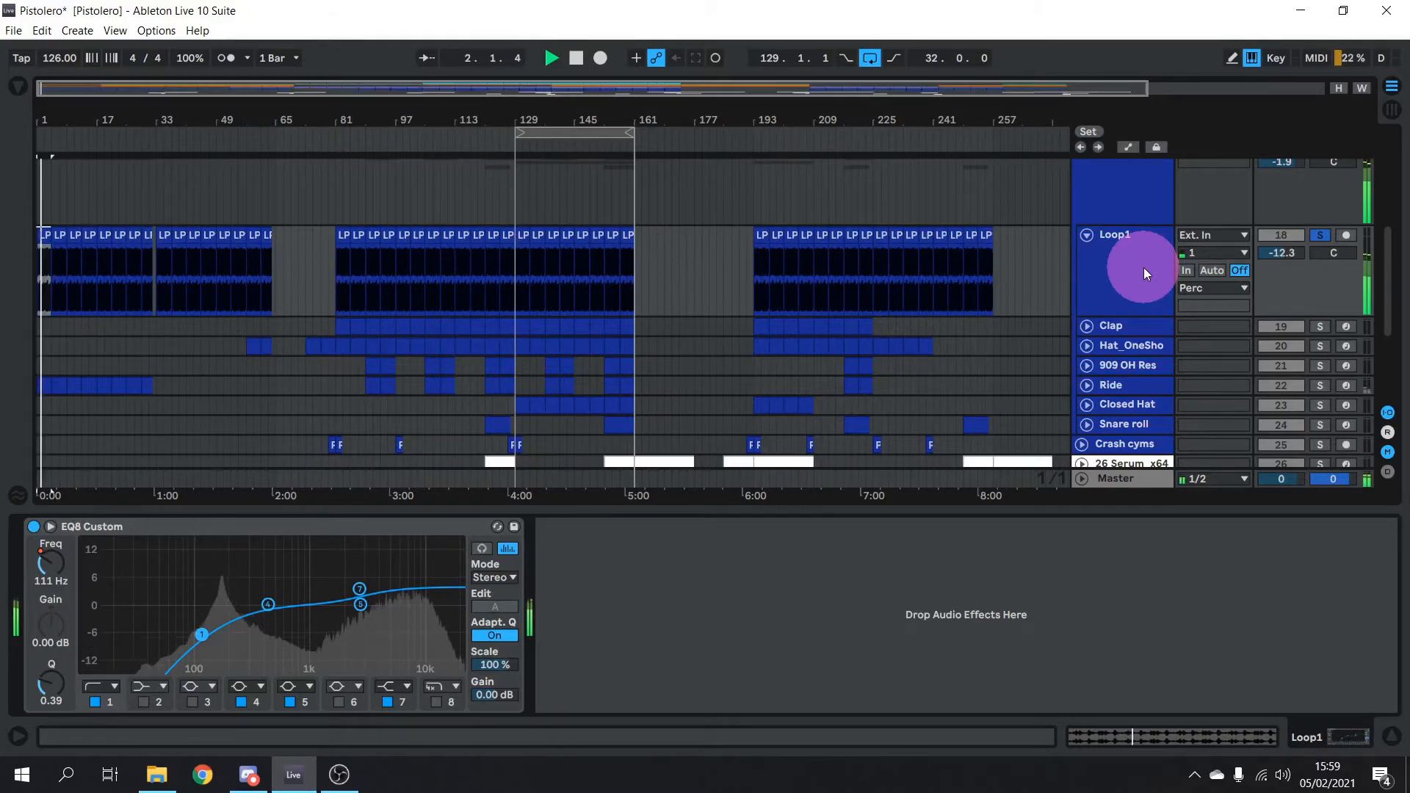
key("space")
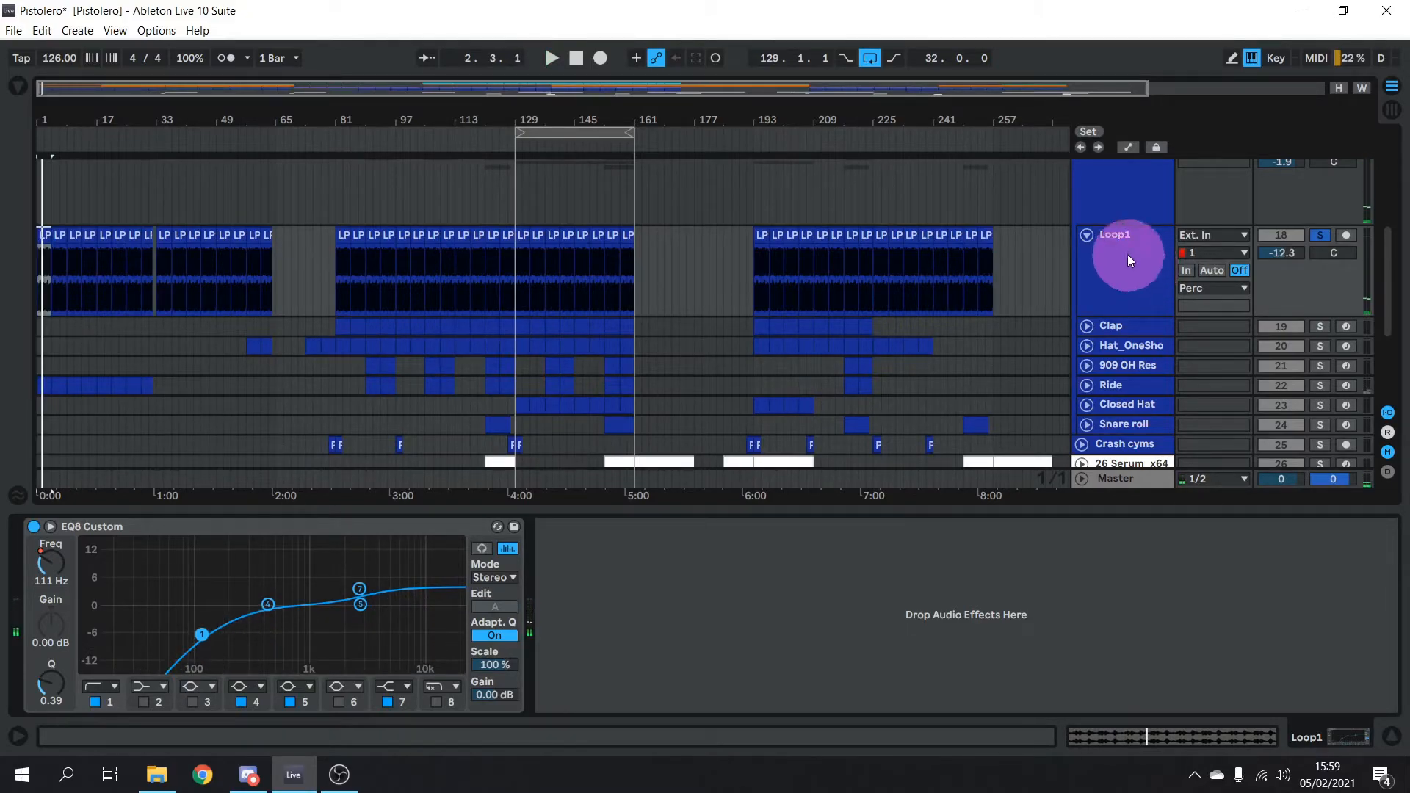
left_click(1086, 235)
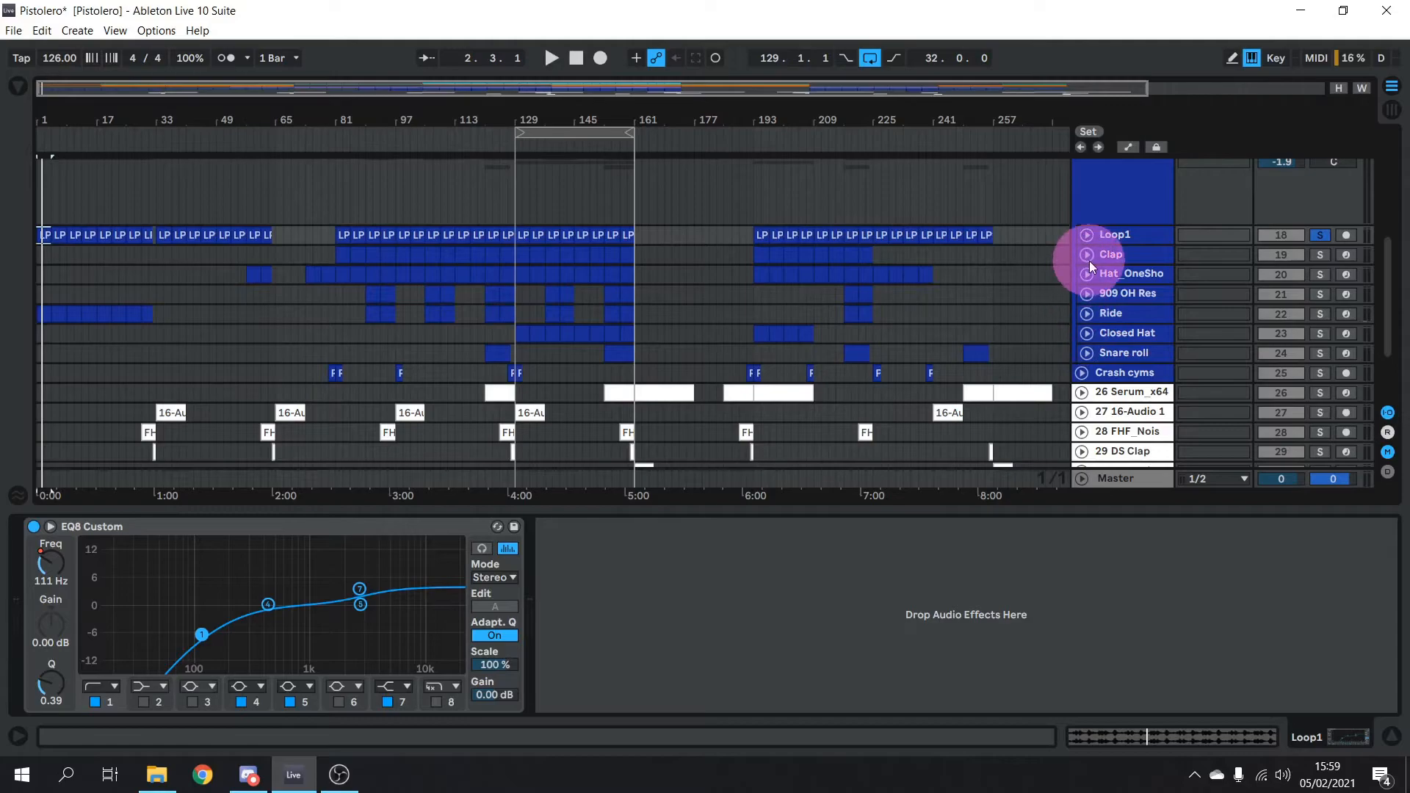
left_click(1139, 236)
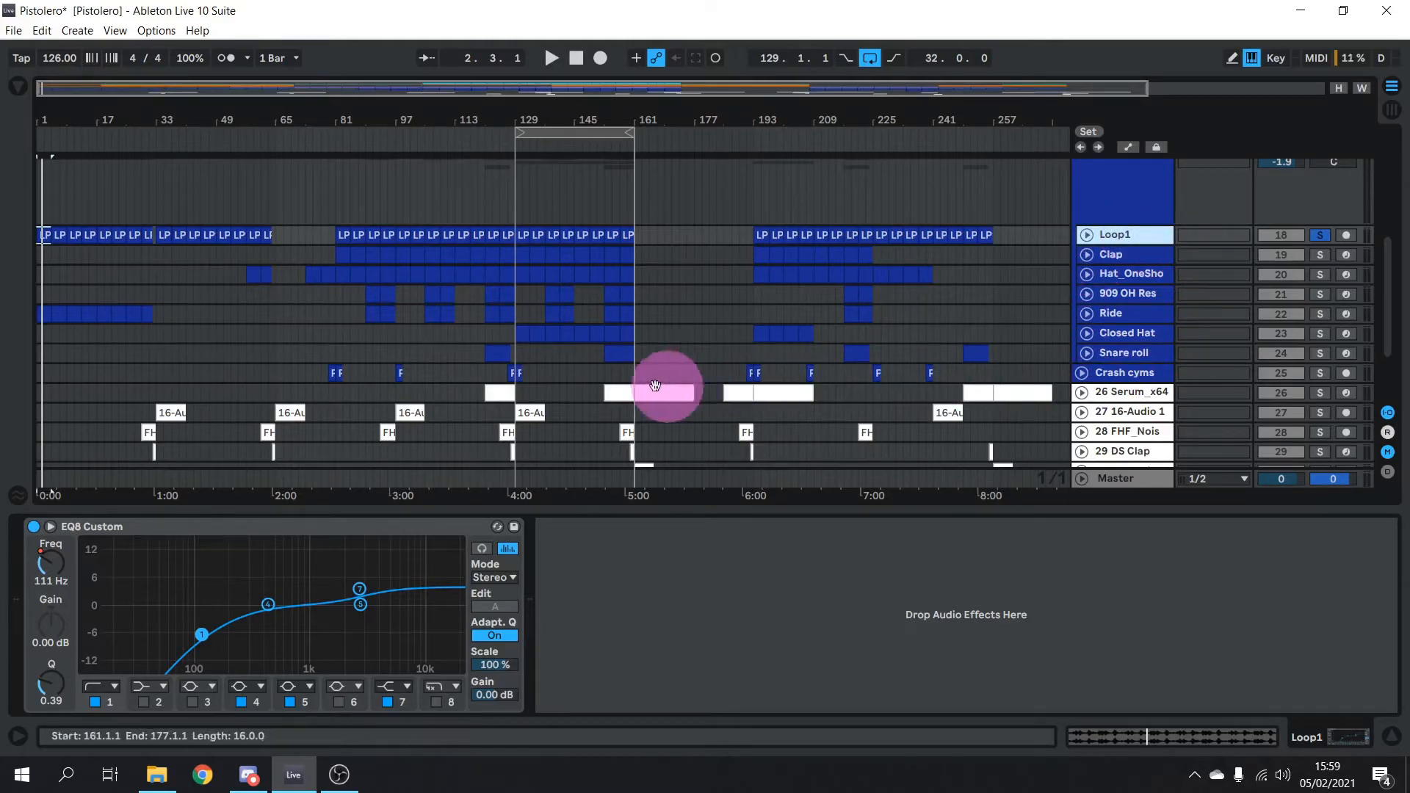
Expand the Closed Hat track, show its sampler, and open its bar-129 clip
left_click(1087, 332)
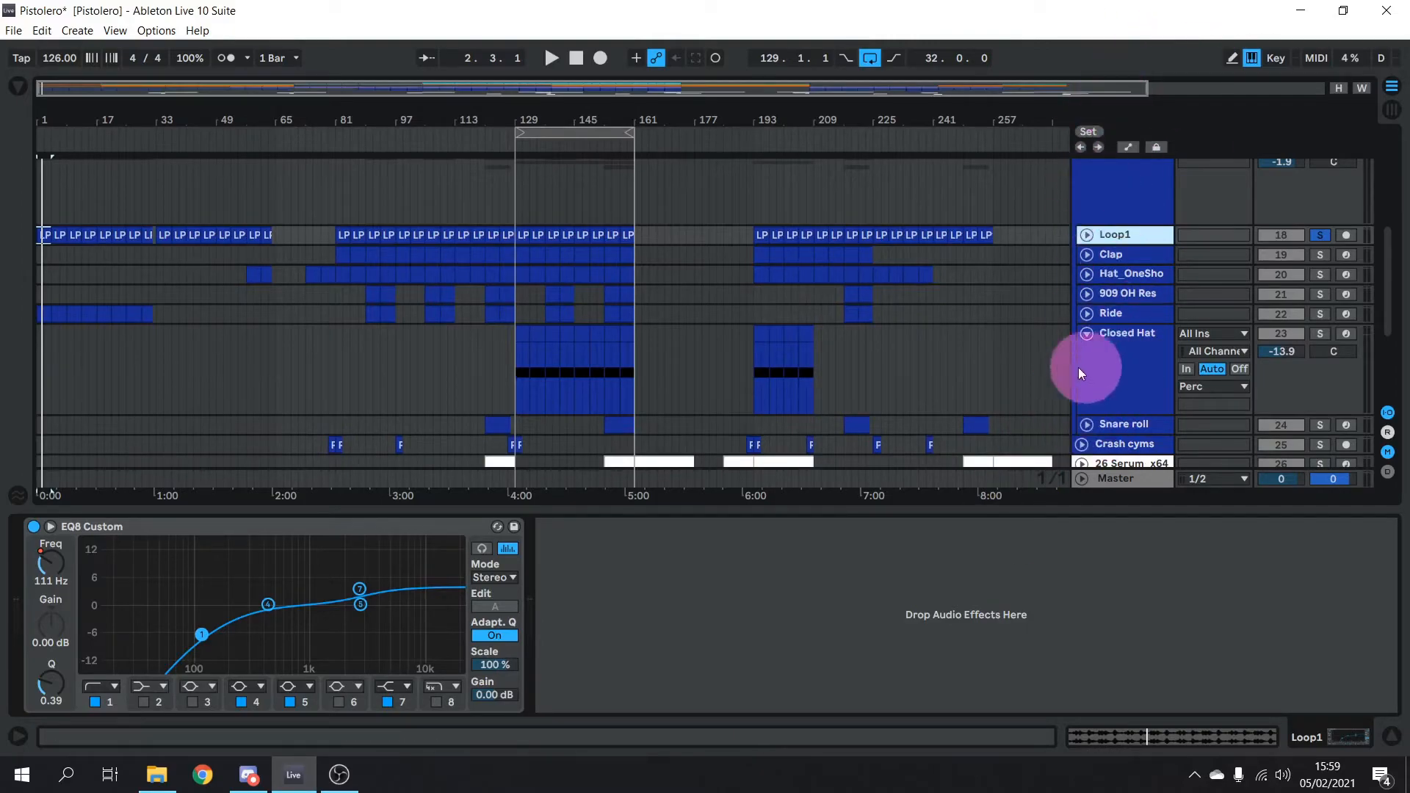
left_click(1096, 369)
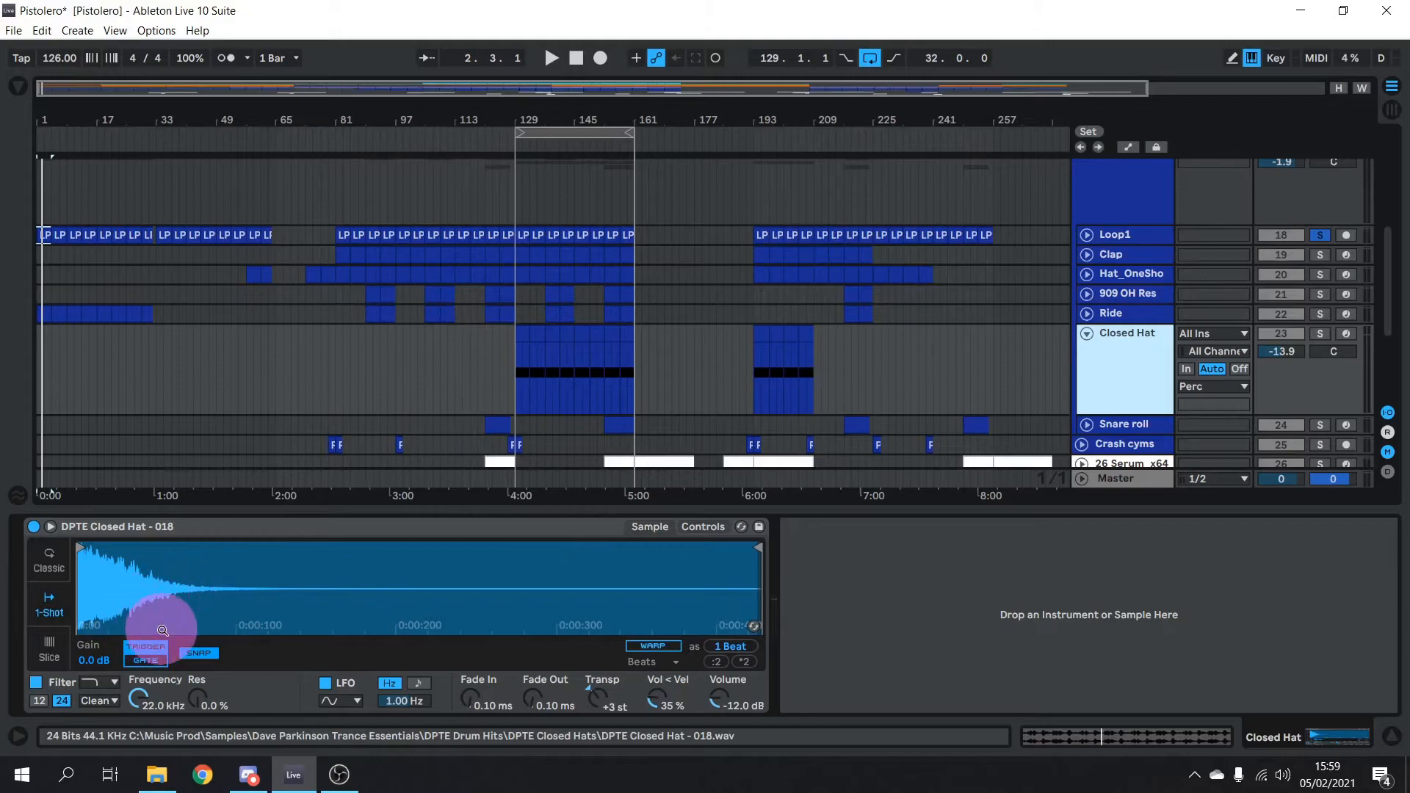
left_click(519, 344)
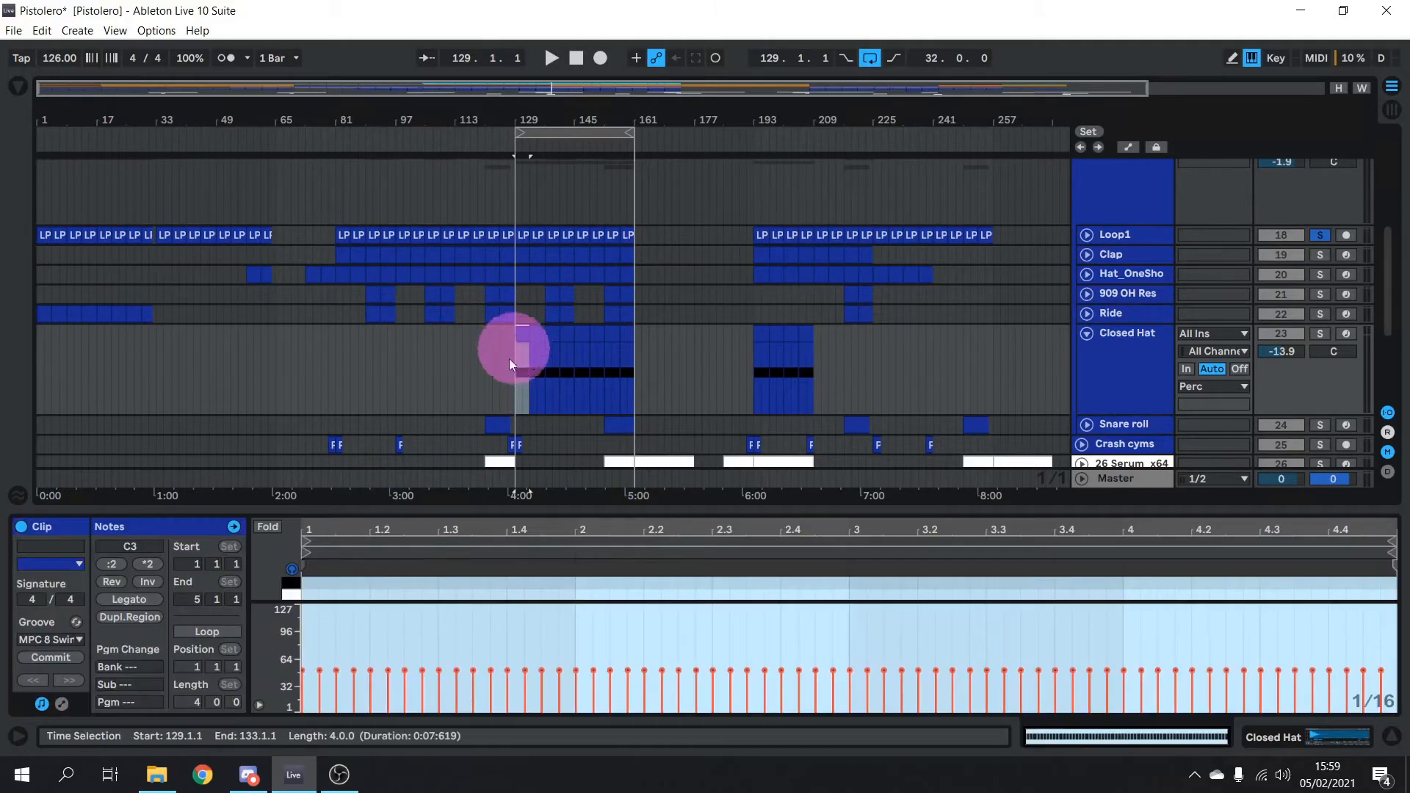
Solo Closed Hat, enlarge the note editor and select the clip's C3 notes
left_click(1320, 332)
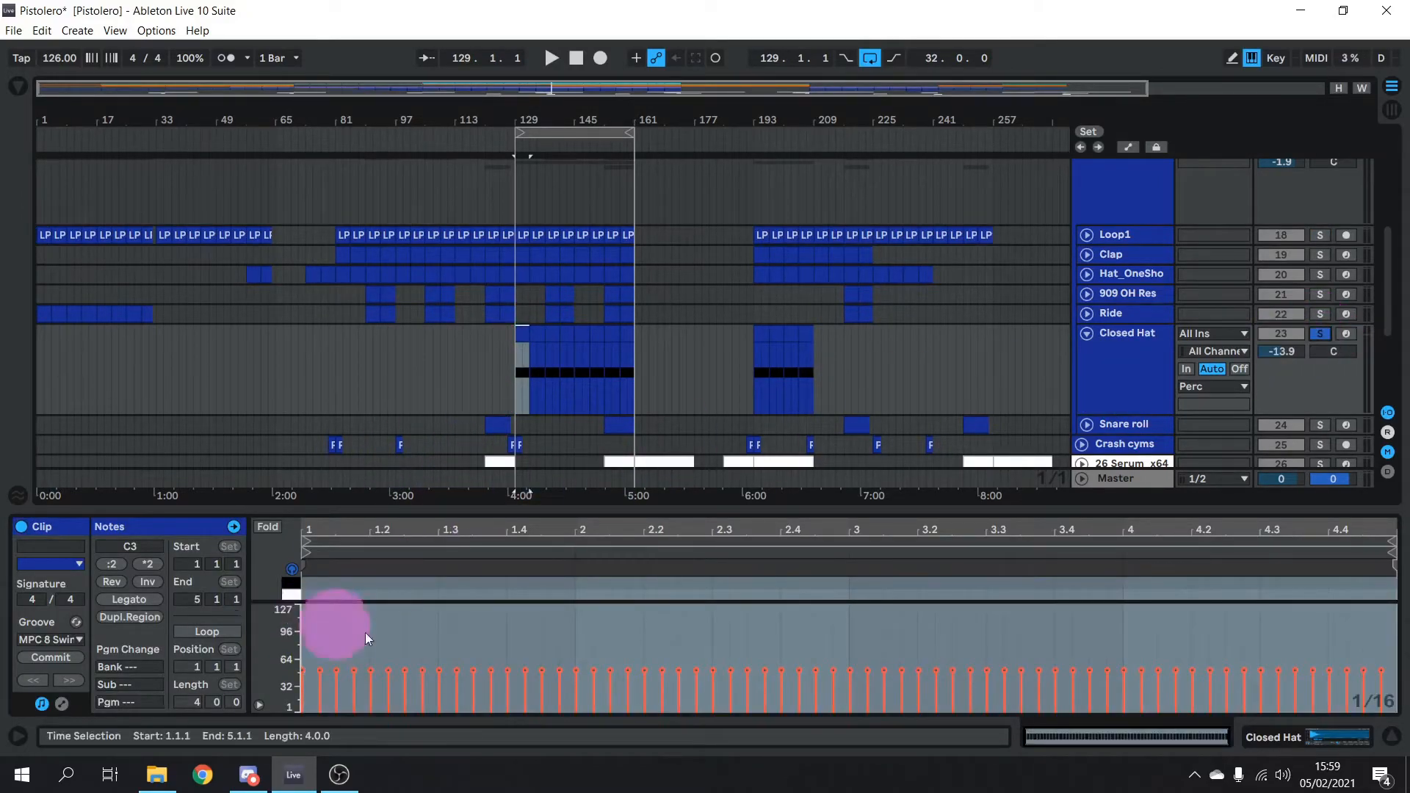
left_click_drag(427, 603, 418, 653)
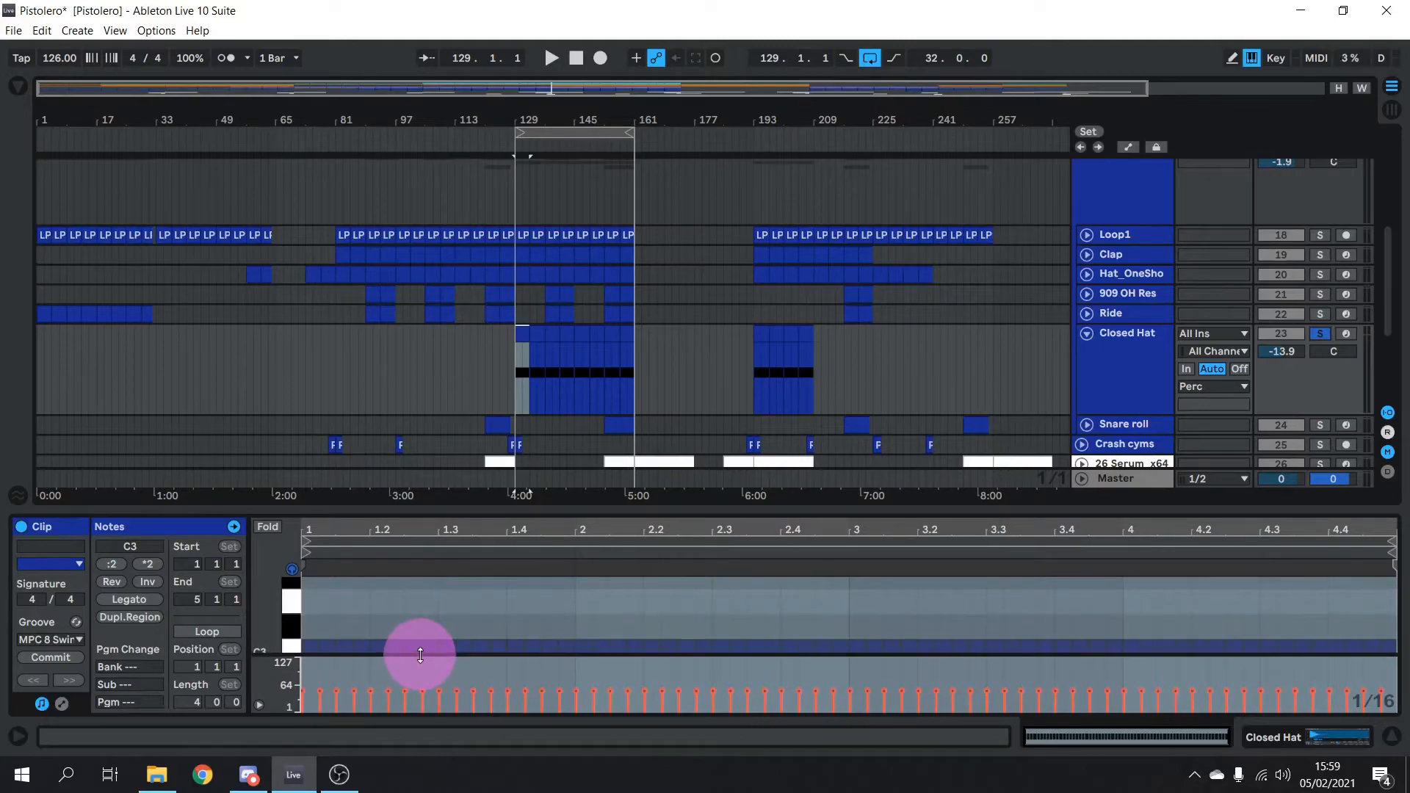
left_click(293, 650)
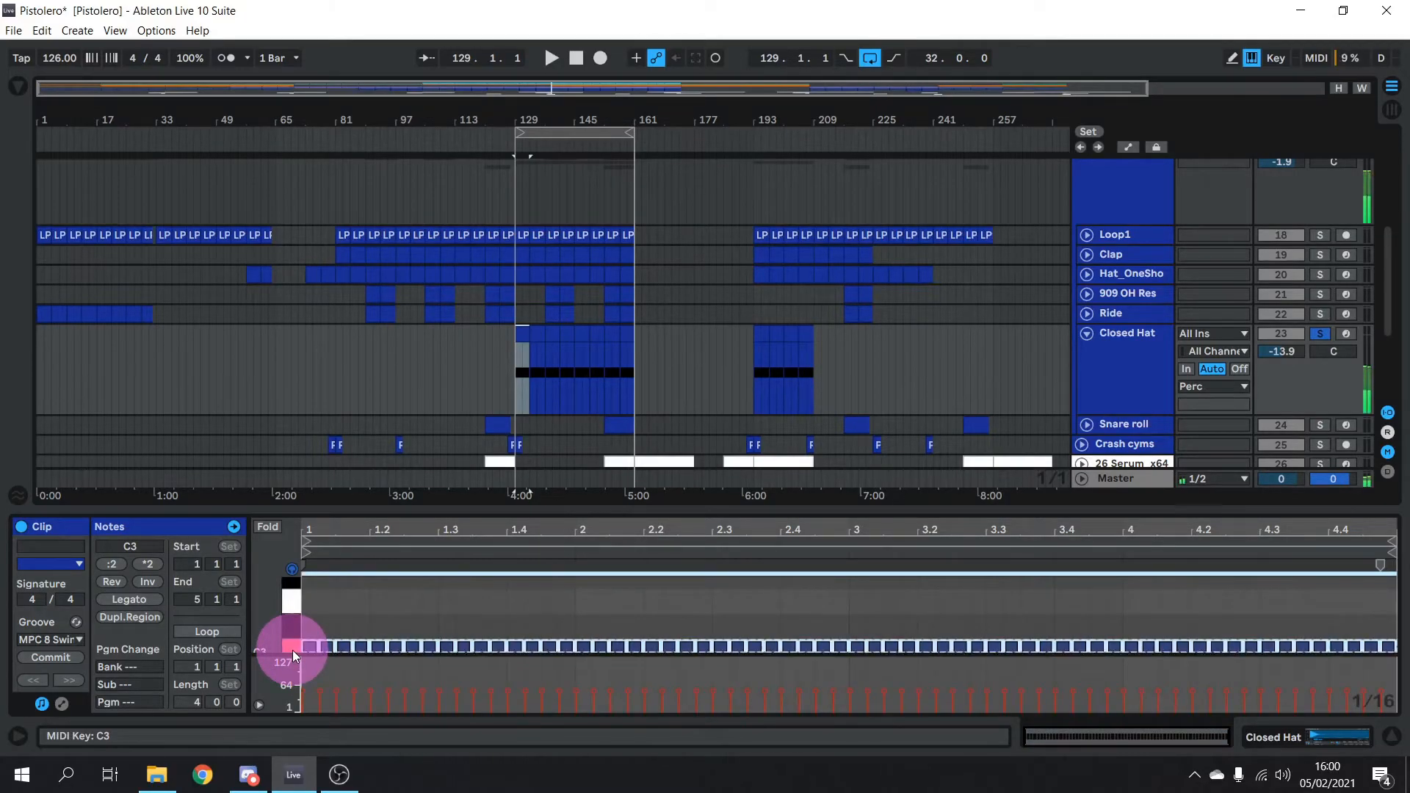
left_click(900, 390)
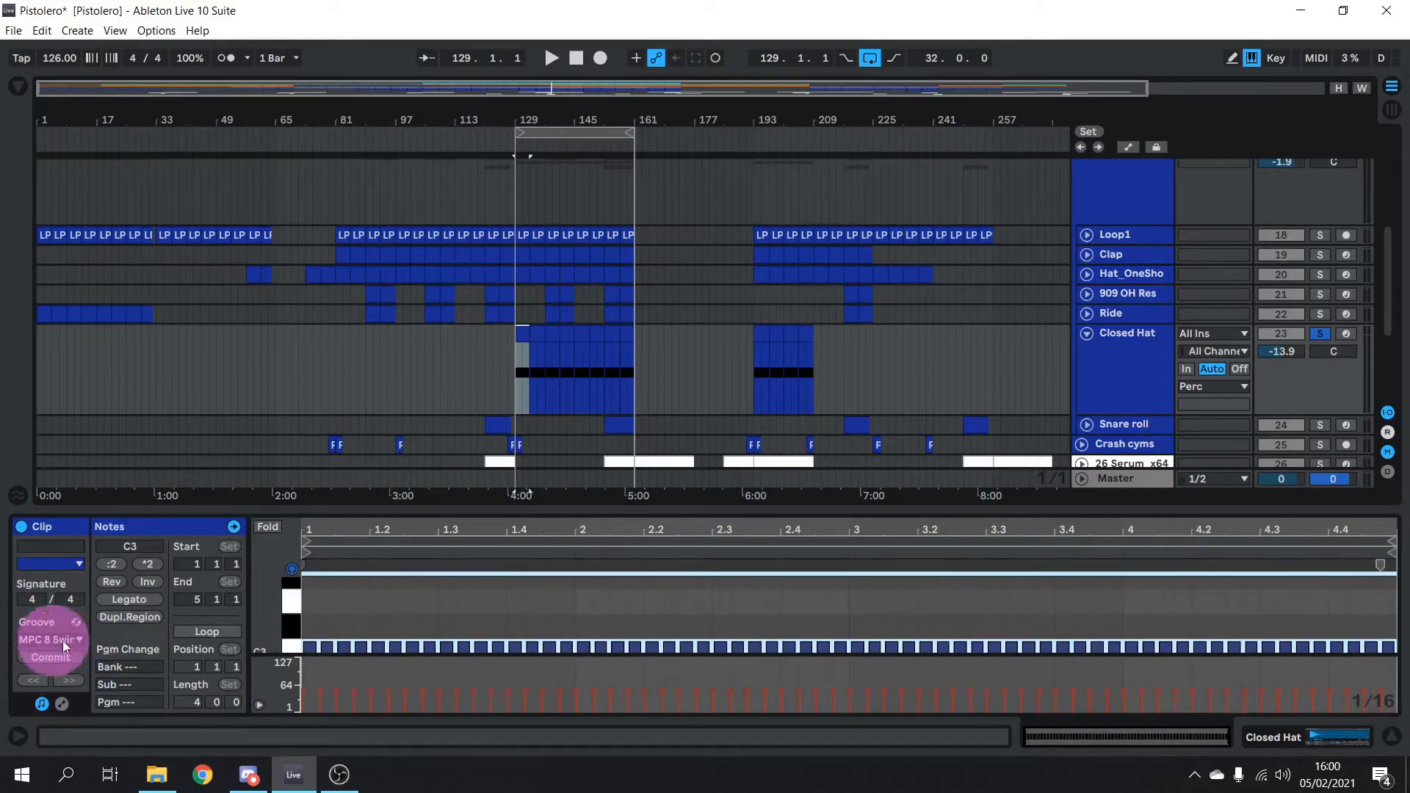
left_click(779, 432)
left_click(849, 598)
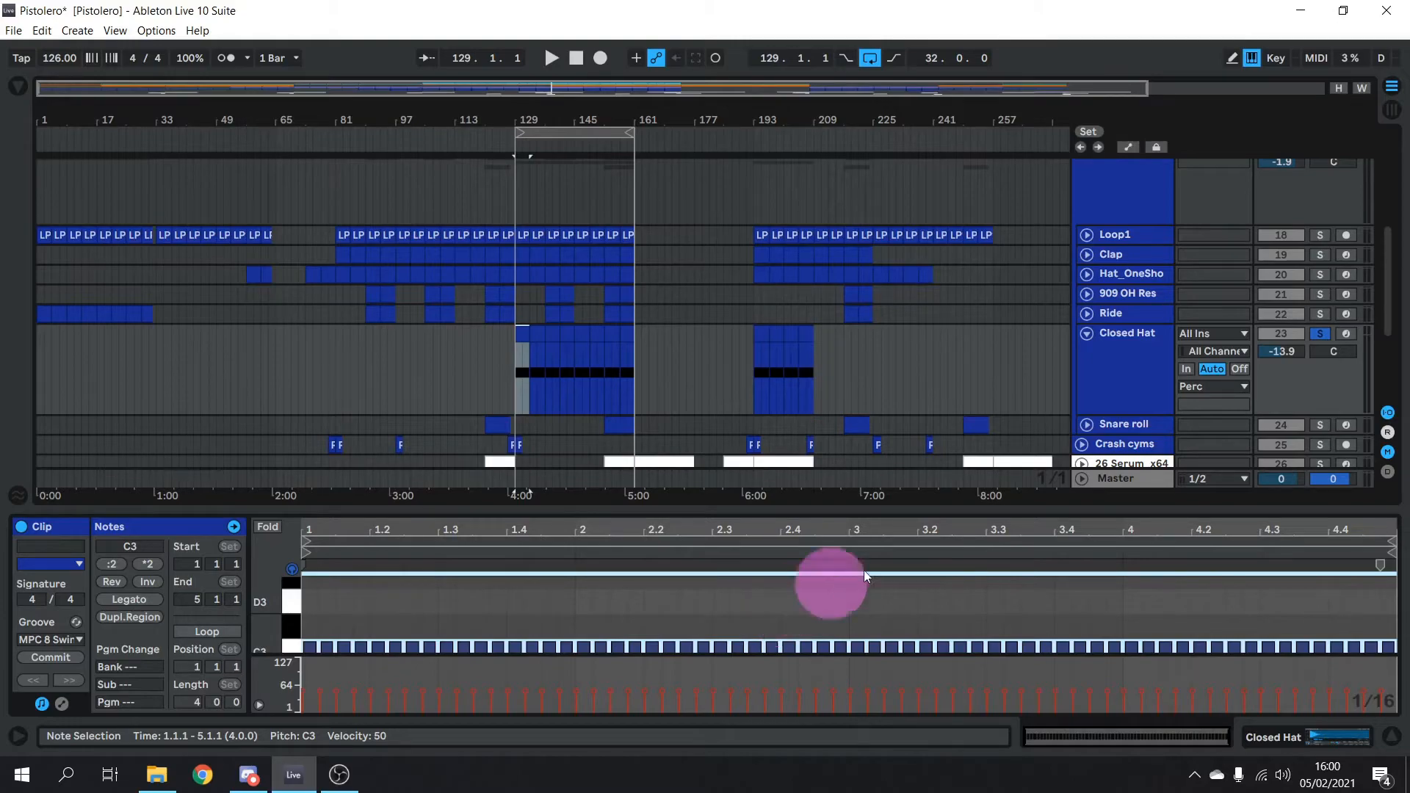
Compare the Closed Hat clip without groove, then apply MPC 8 Swing-54 and play it
key("space")
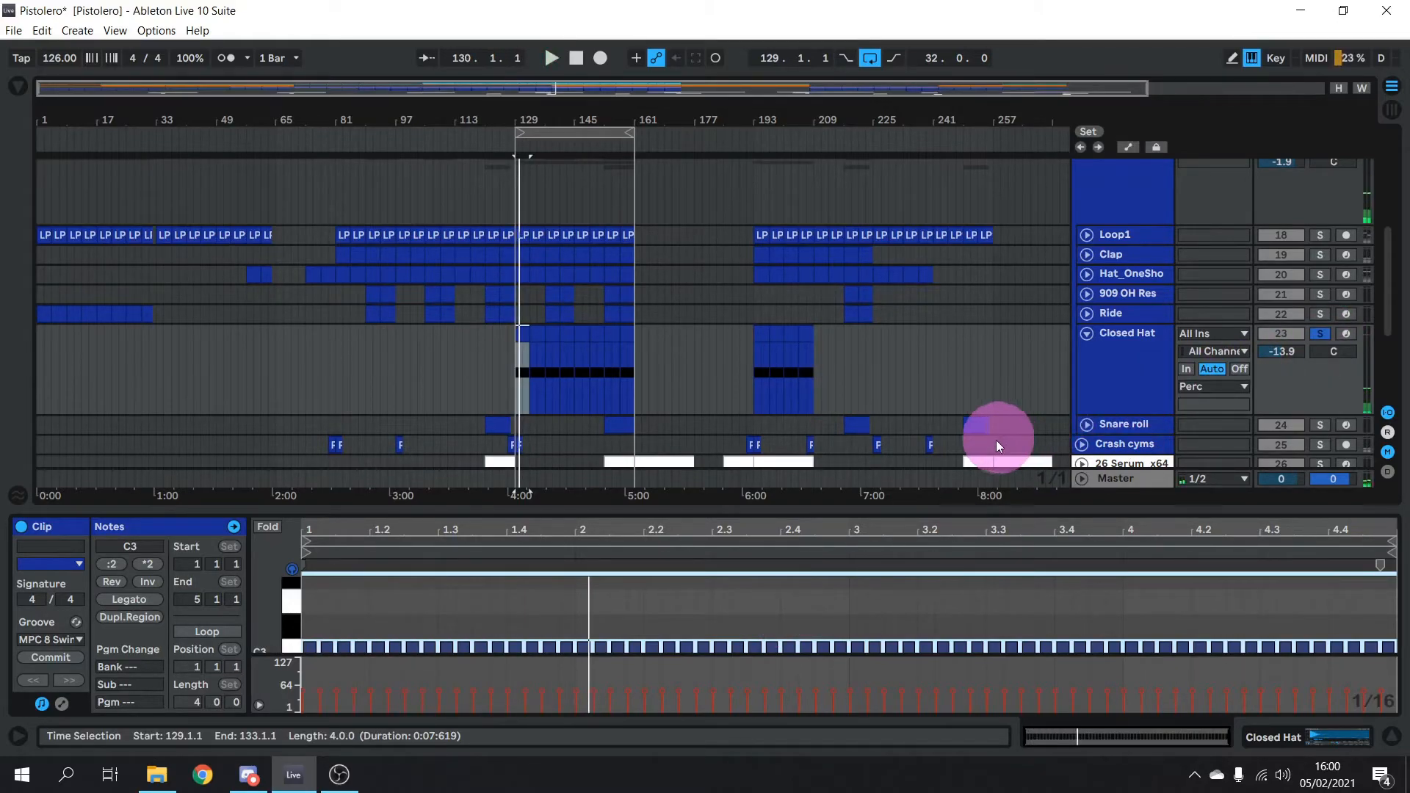
left_click(42, 639)
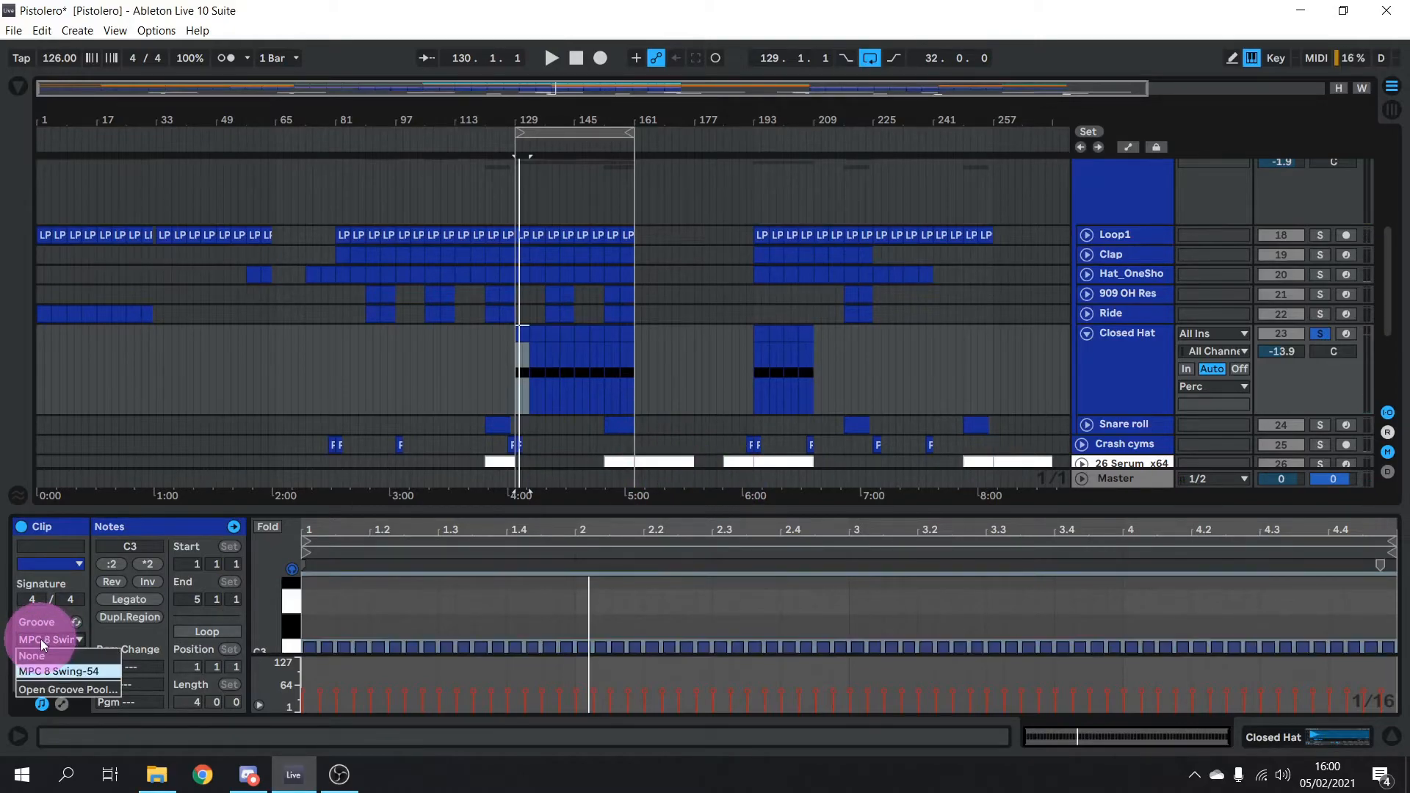
left_click(53, 655)
key("space")
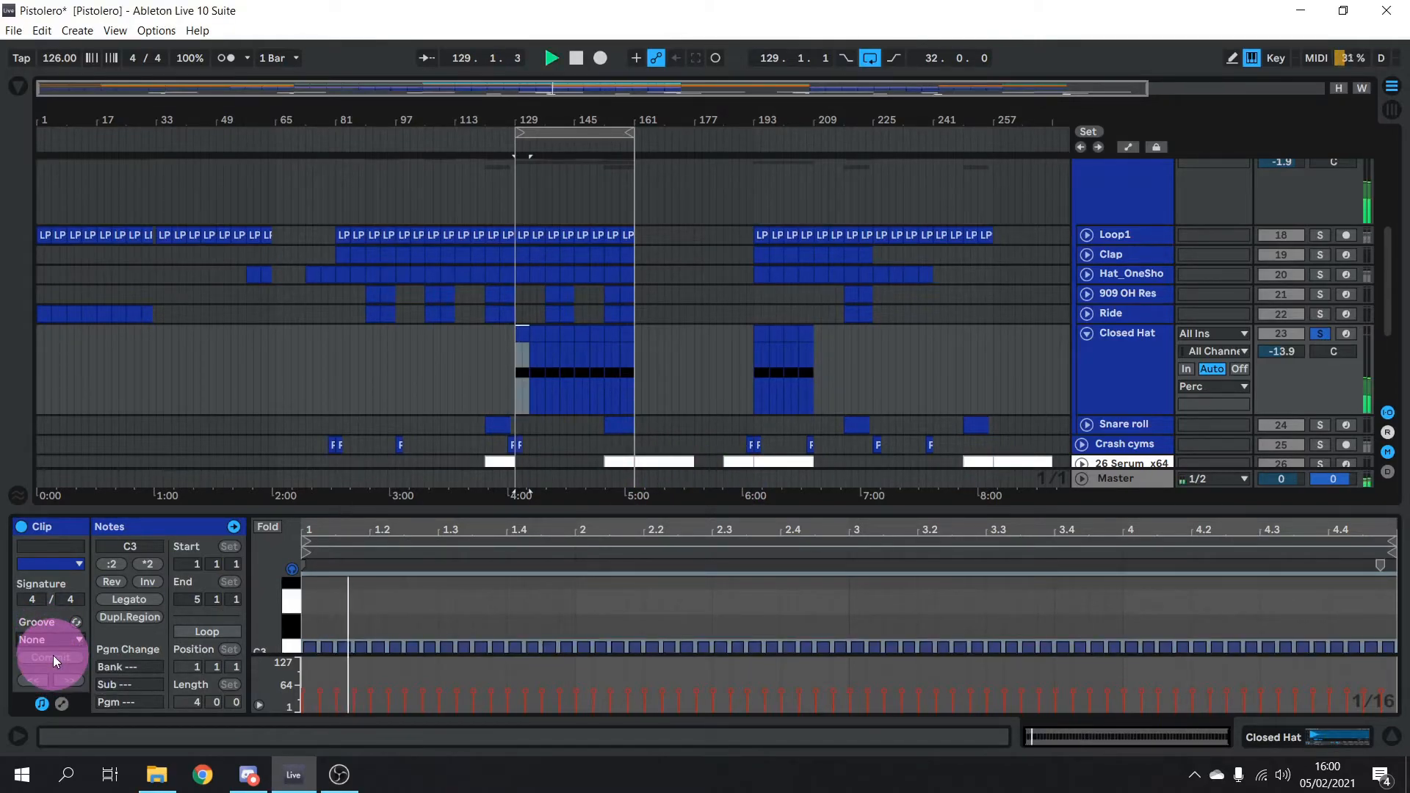
key("space")
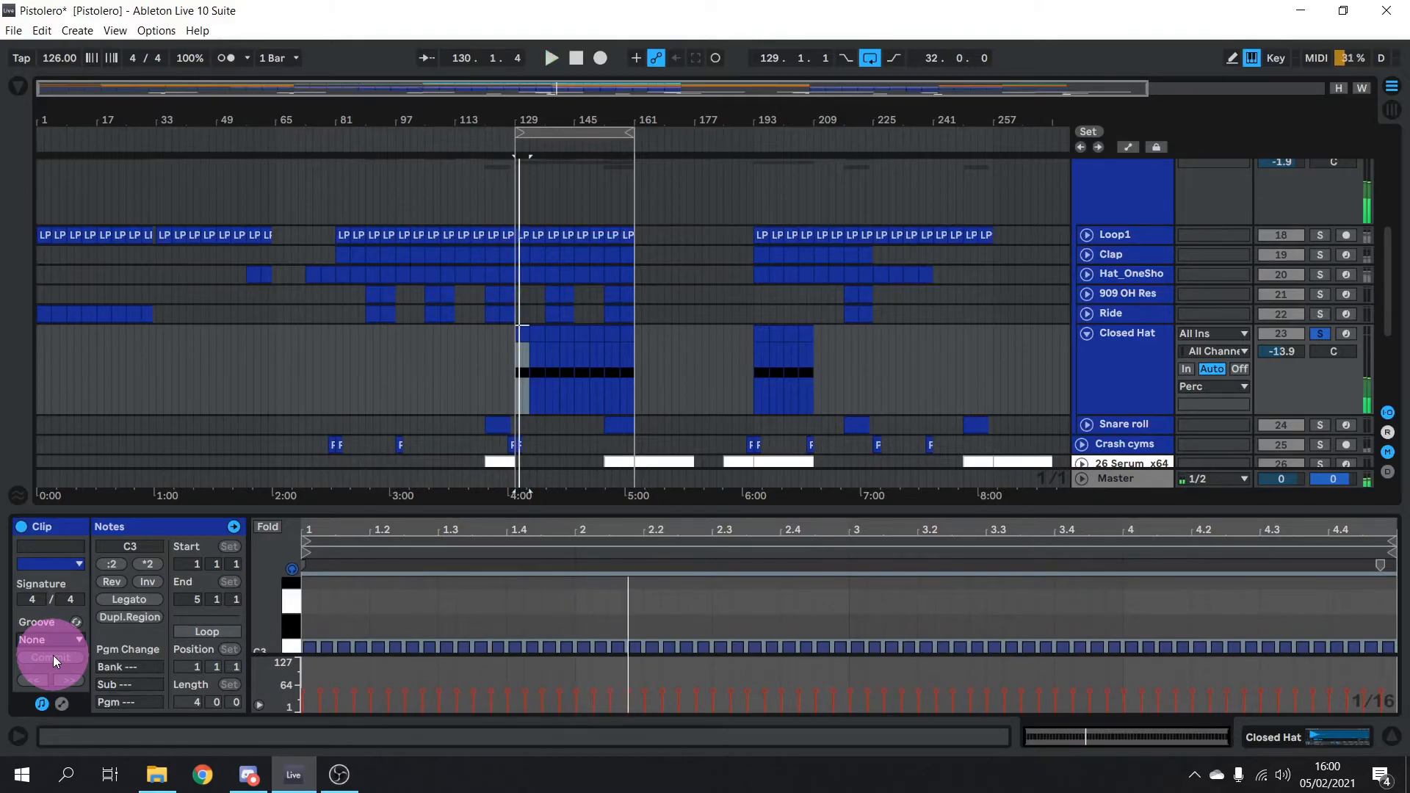
left_click(58, 642)
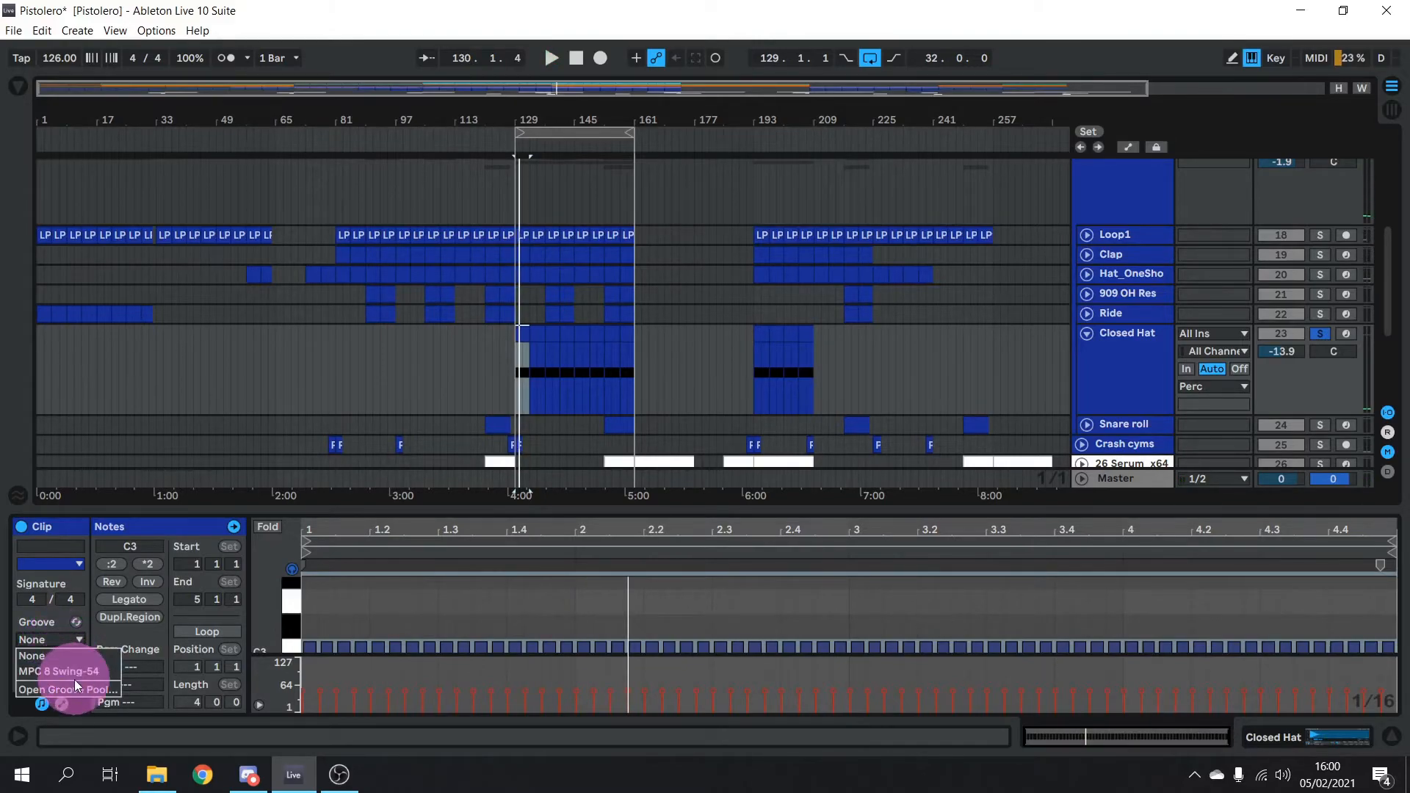
left_click(77, 671)
key("space")
key("space")
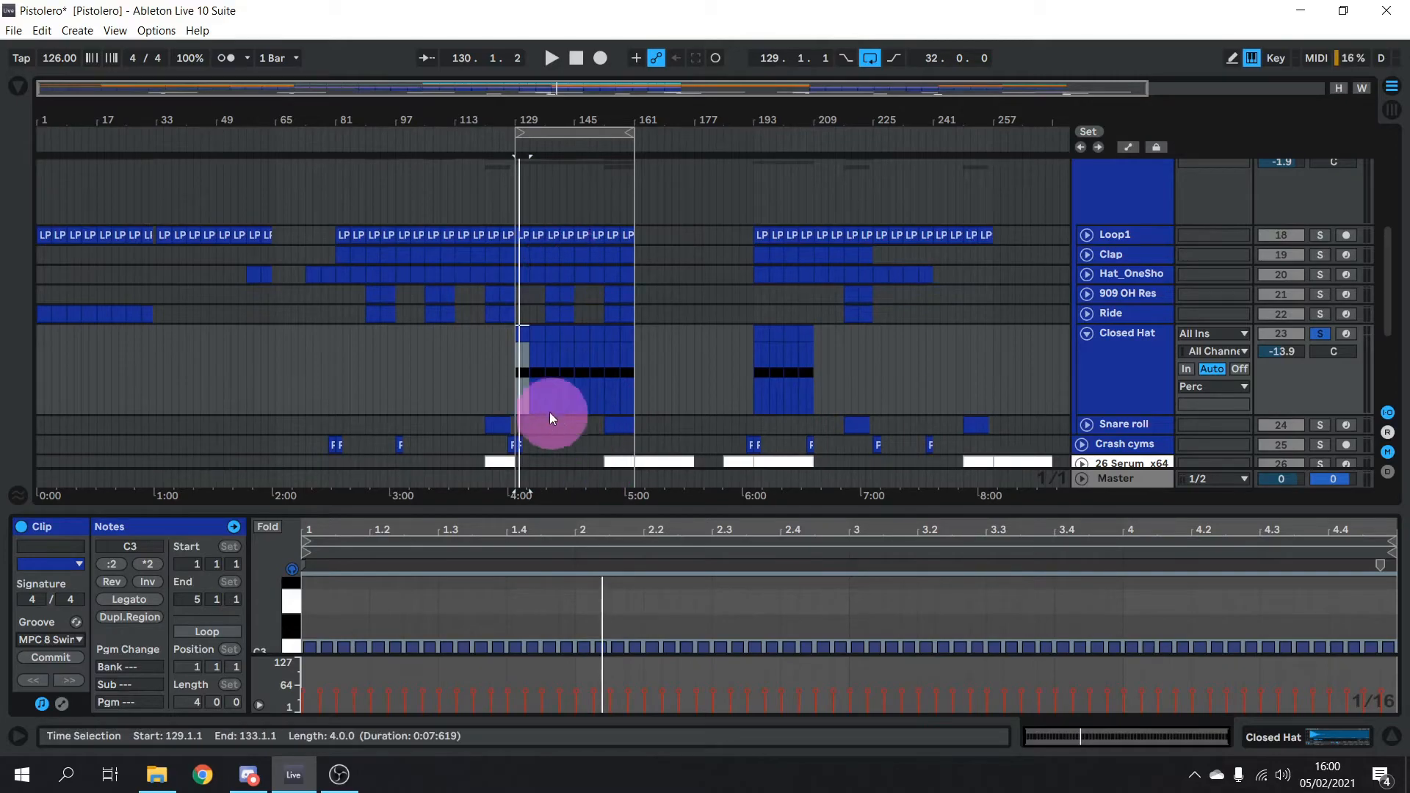
Audition Closed Hat against Loop1 by toggling their solos, then solo only 909 OH Res
left_click(1320, 235)
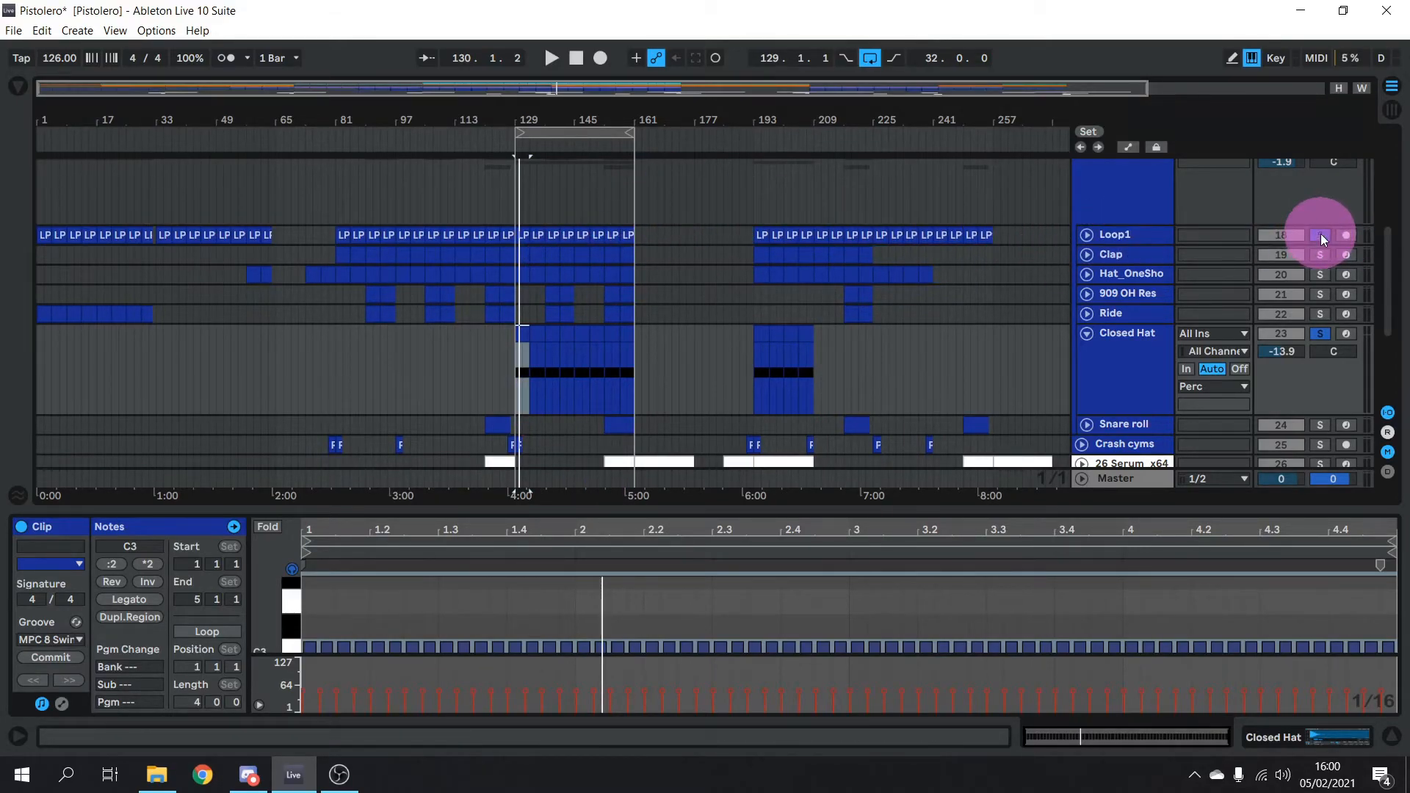
left_click(1324, 332)
key("space")
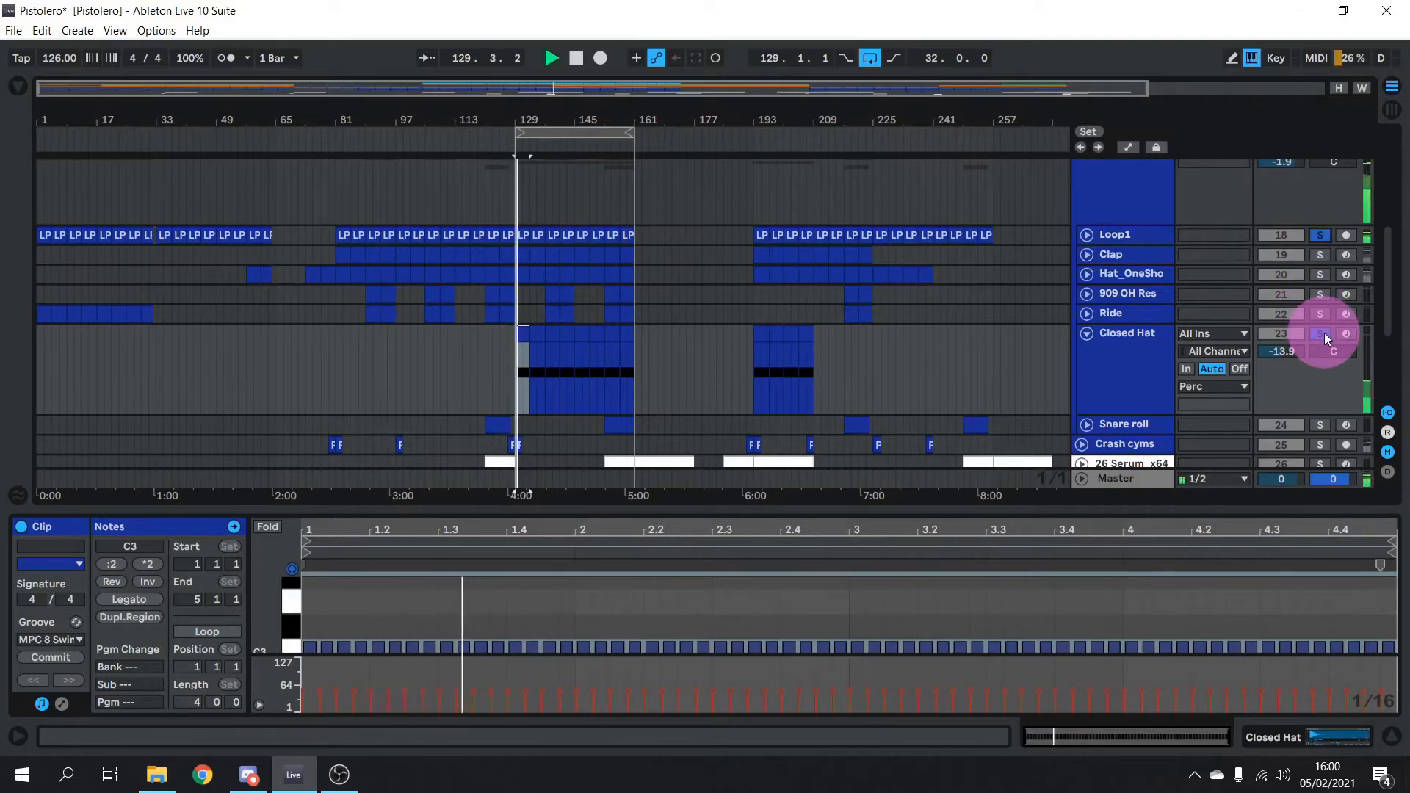
left_click(1324, 332)
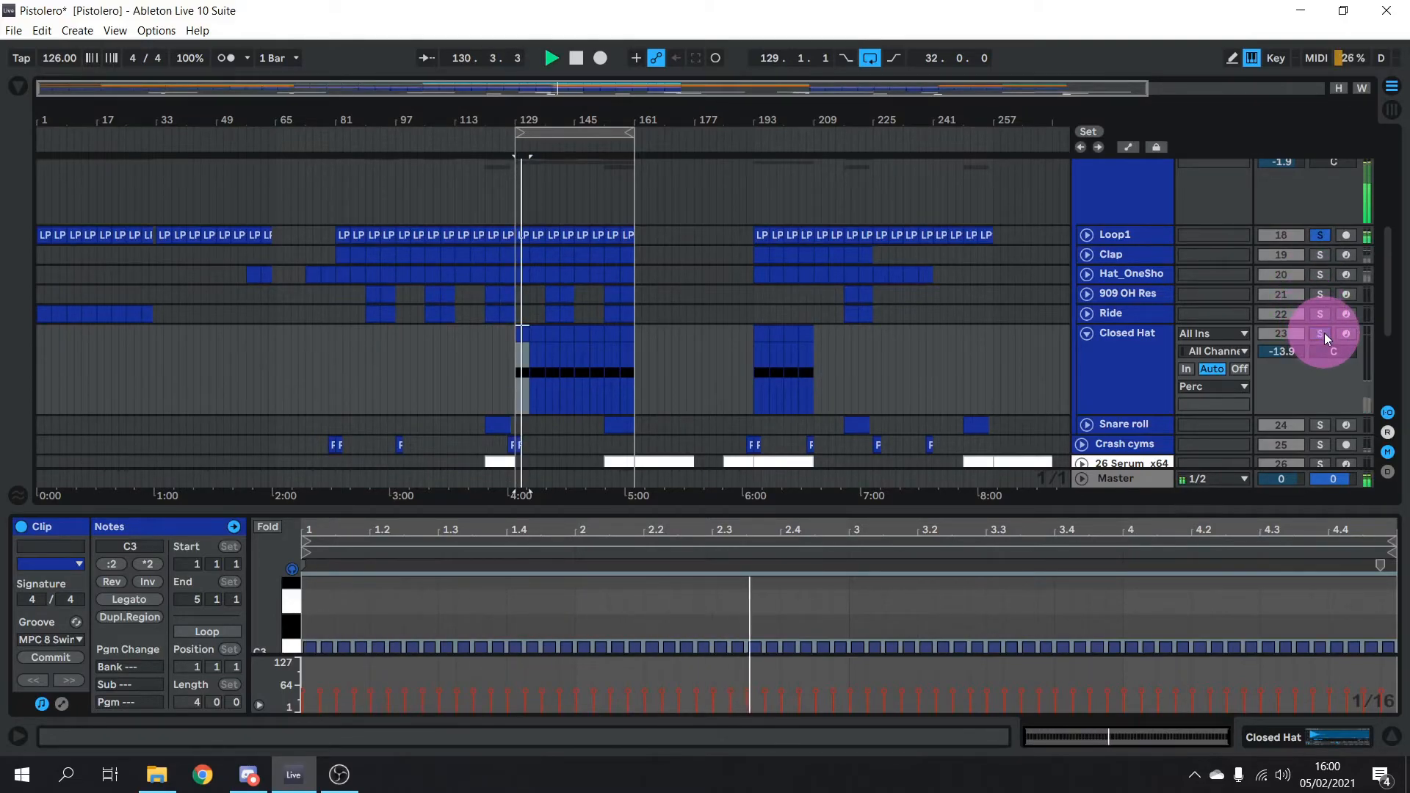
left_click(1324, 332)
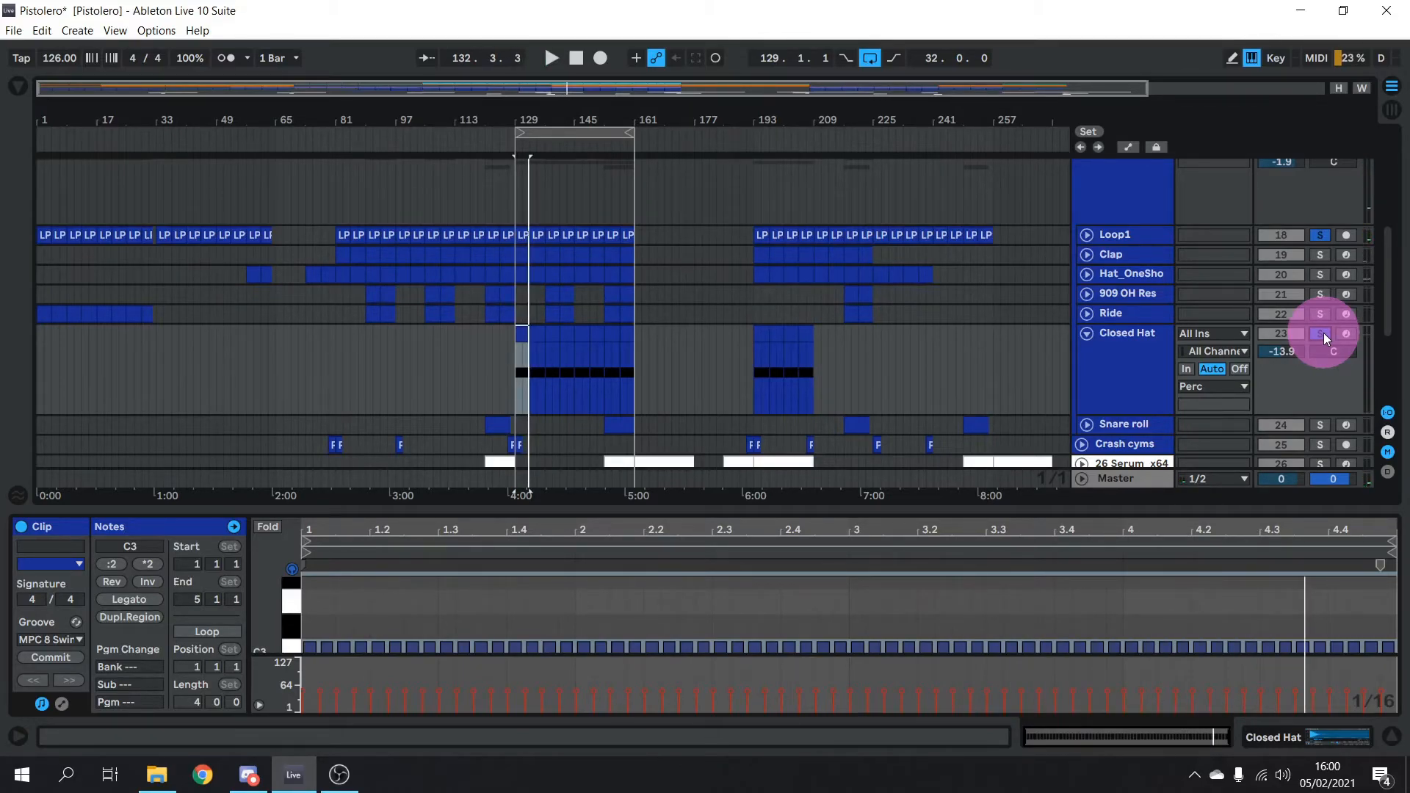
left_click(1319, 293)
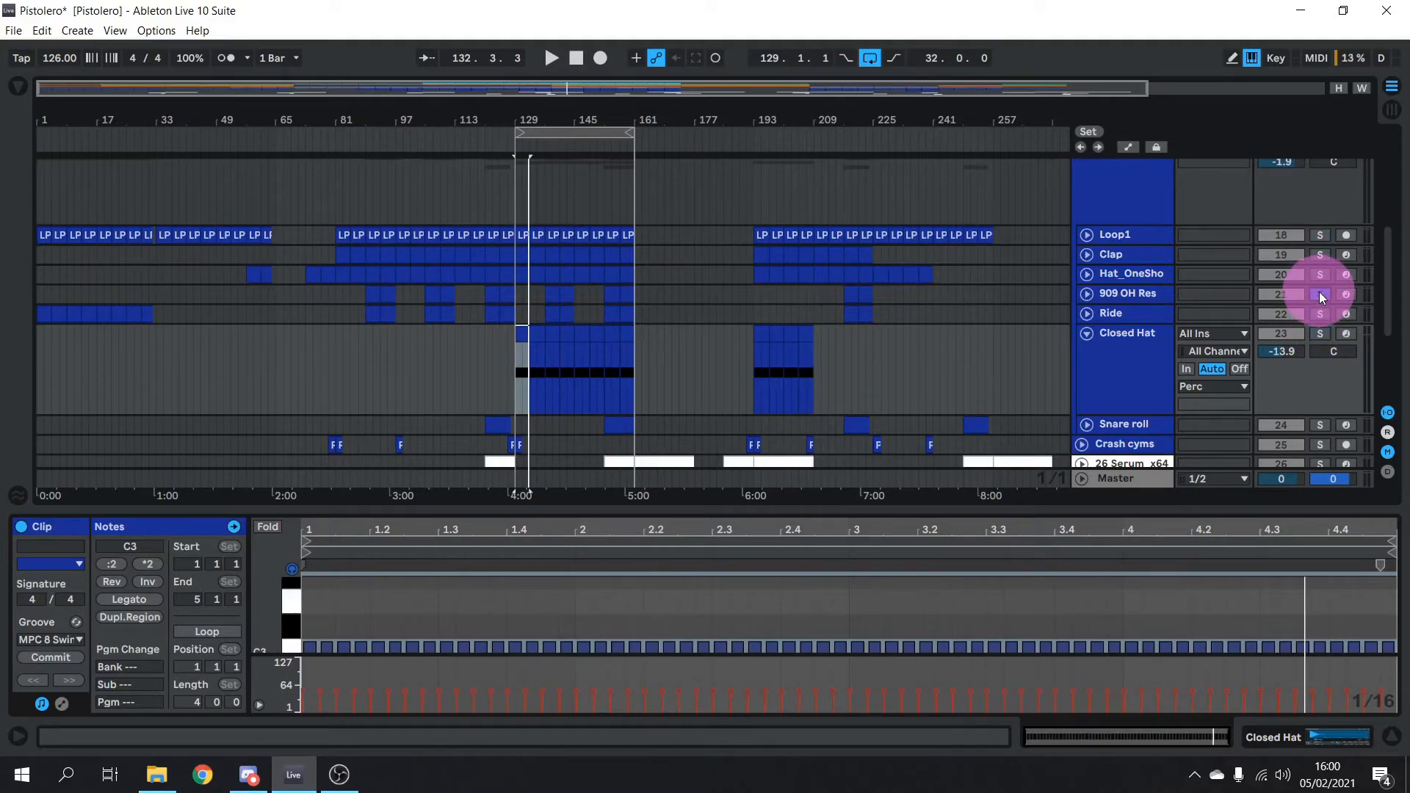
Fold Closed Hat, briefly check 909 OH Res, then solo and expand Hat_OneSho
left_click(1087, 333)
left_click(1088, 292)
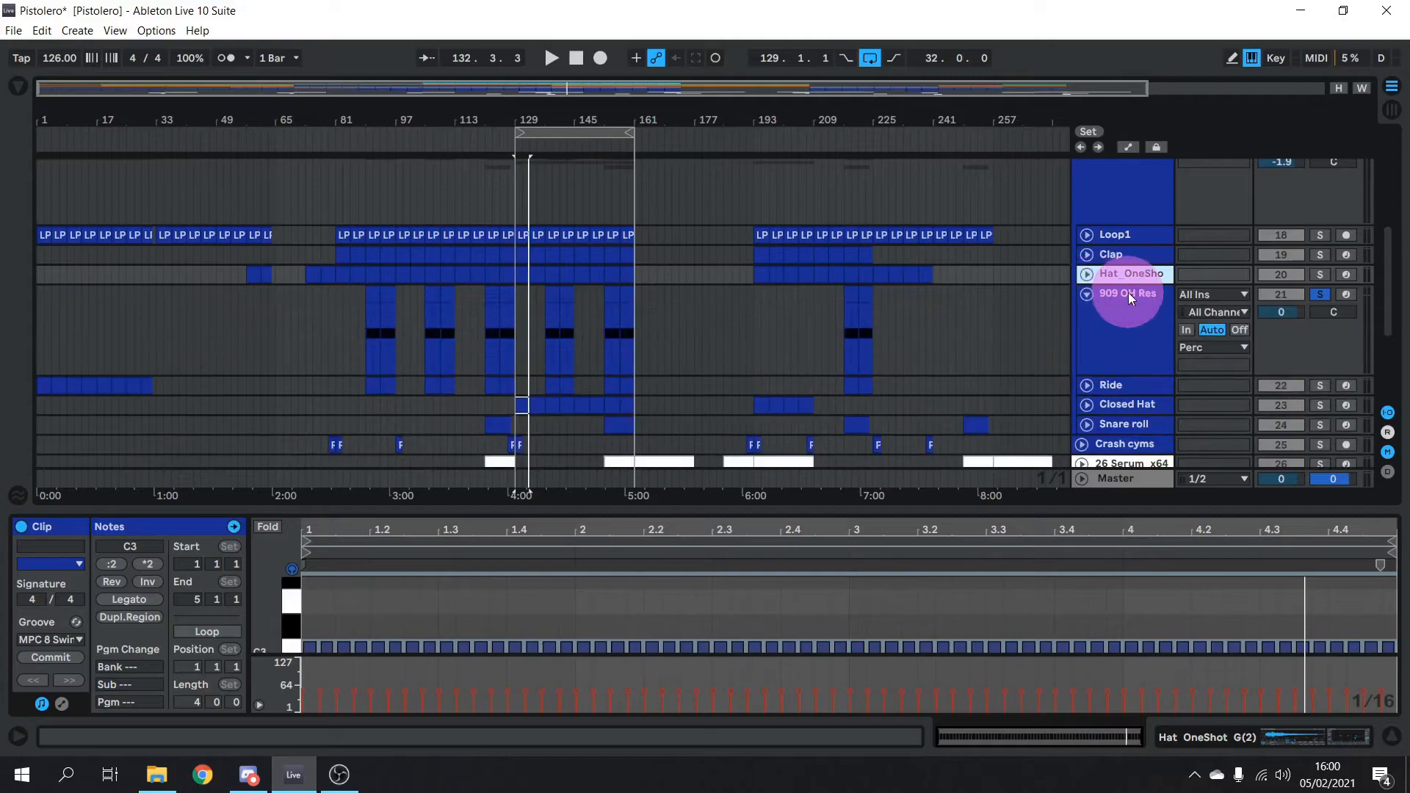
left_click(1096, 310)
left_click(1086, 294)
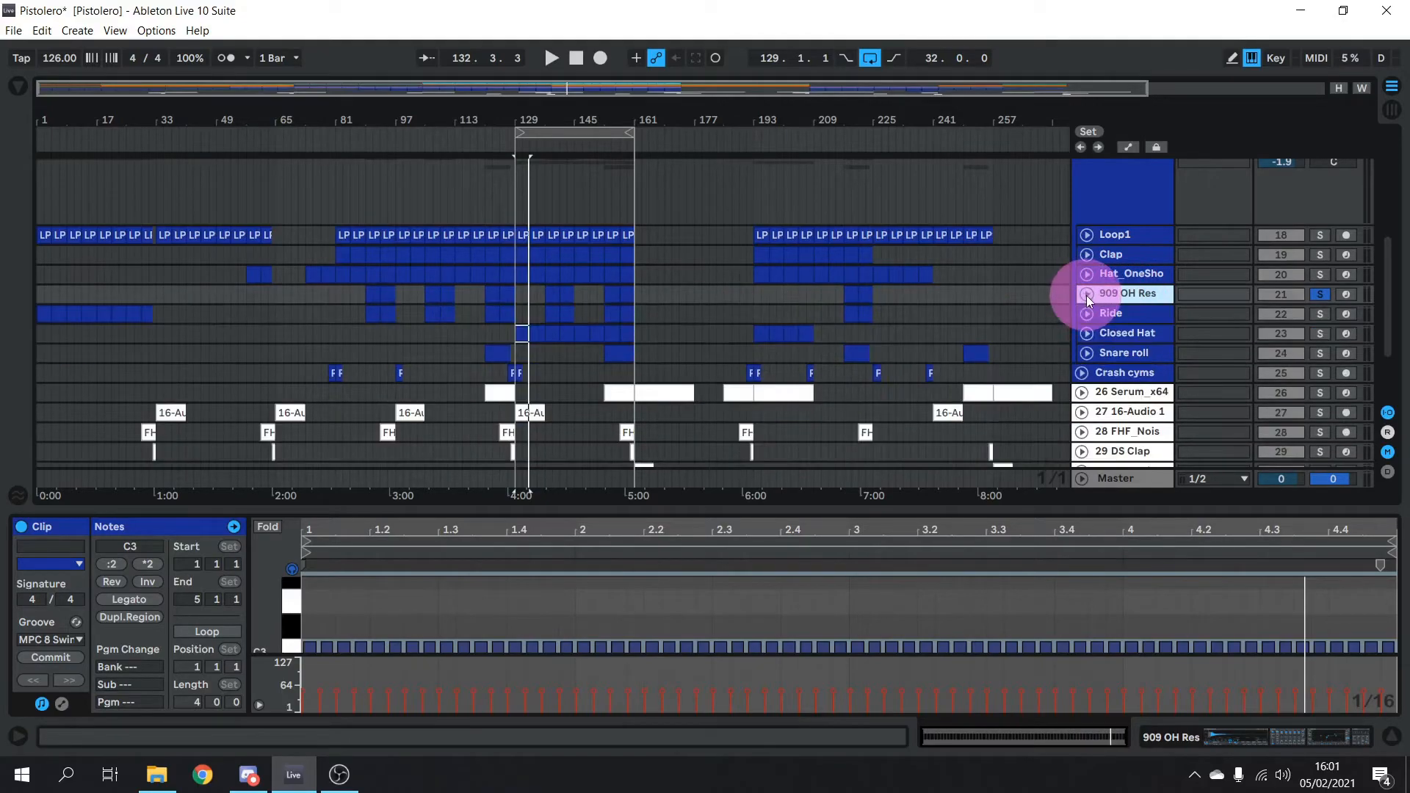
left_click(1315, 275)
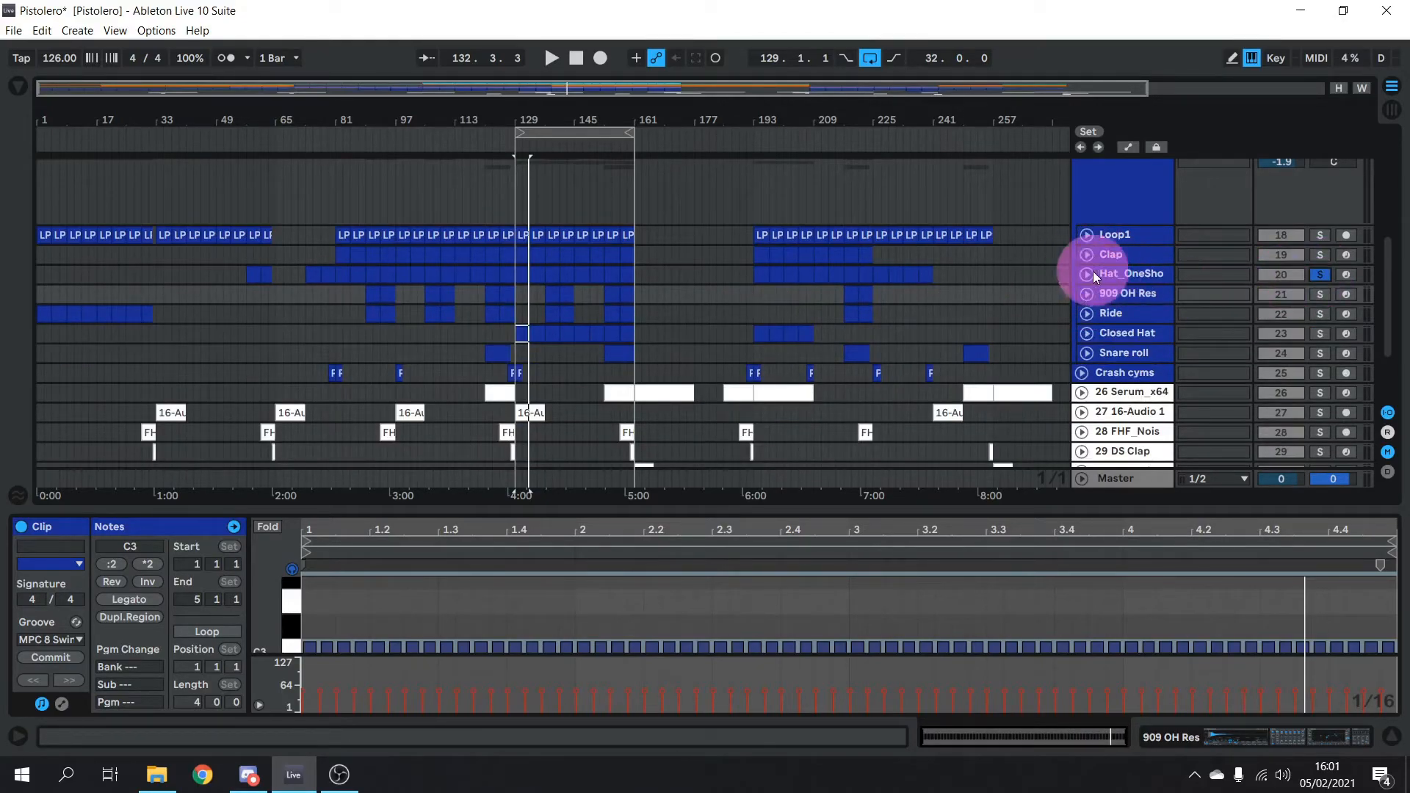
left_click(1087, 273)
Play Hat_OneSho from bar 129 with its Sampler and EQ8 chain shown, then fold it and solo Clap
key("space")
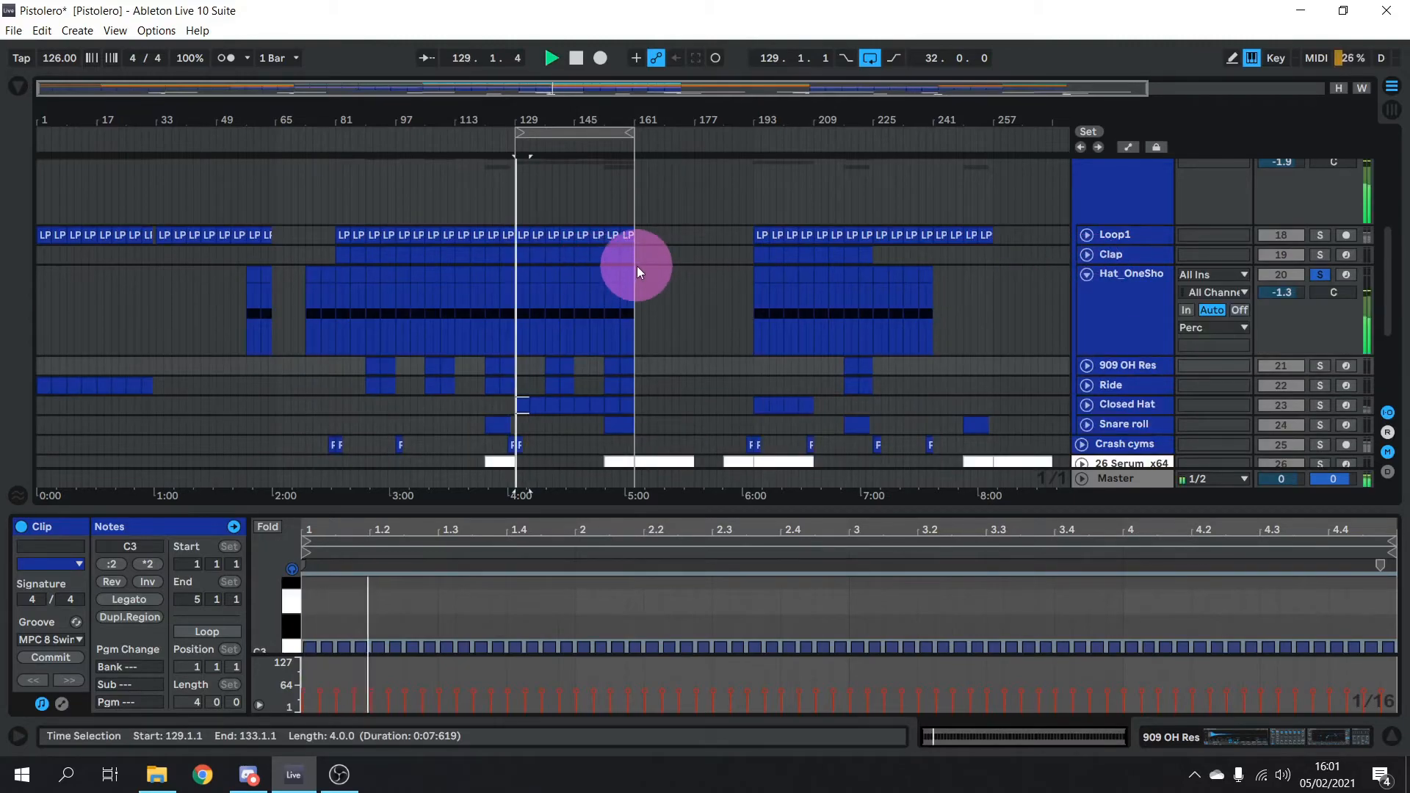
left_click(1117, 306)
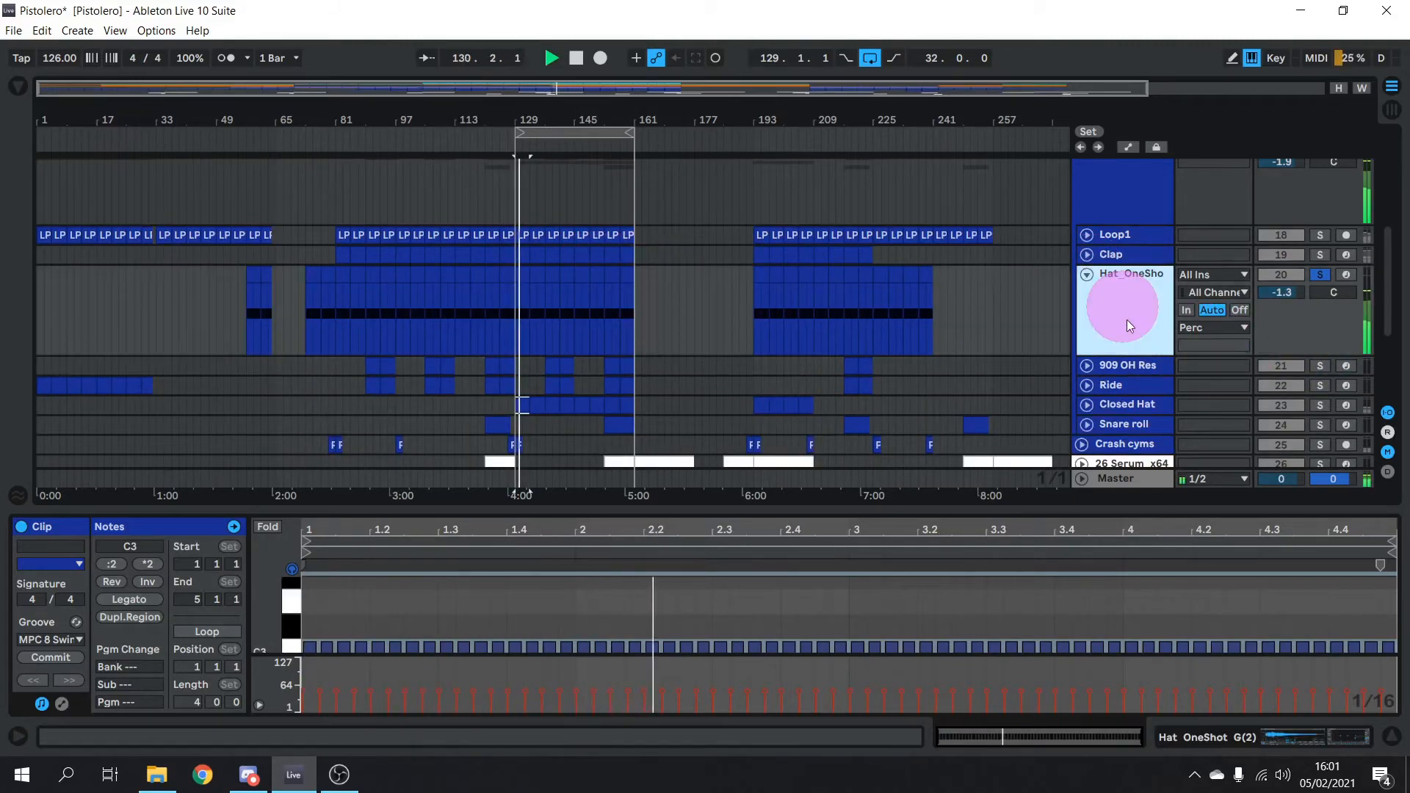
left_click(1321, 737)
key("space")
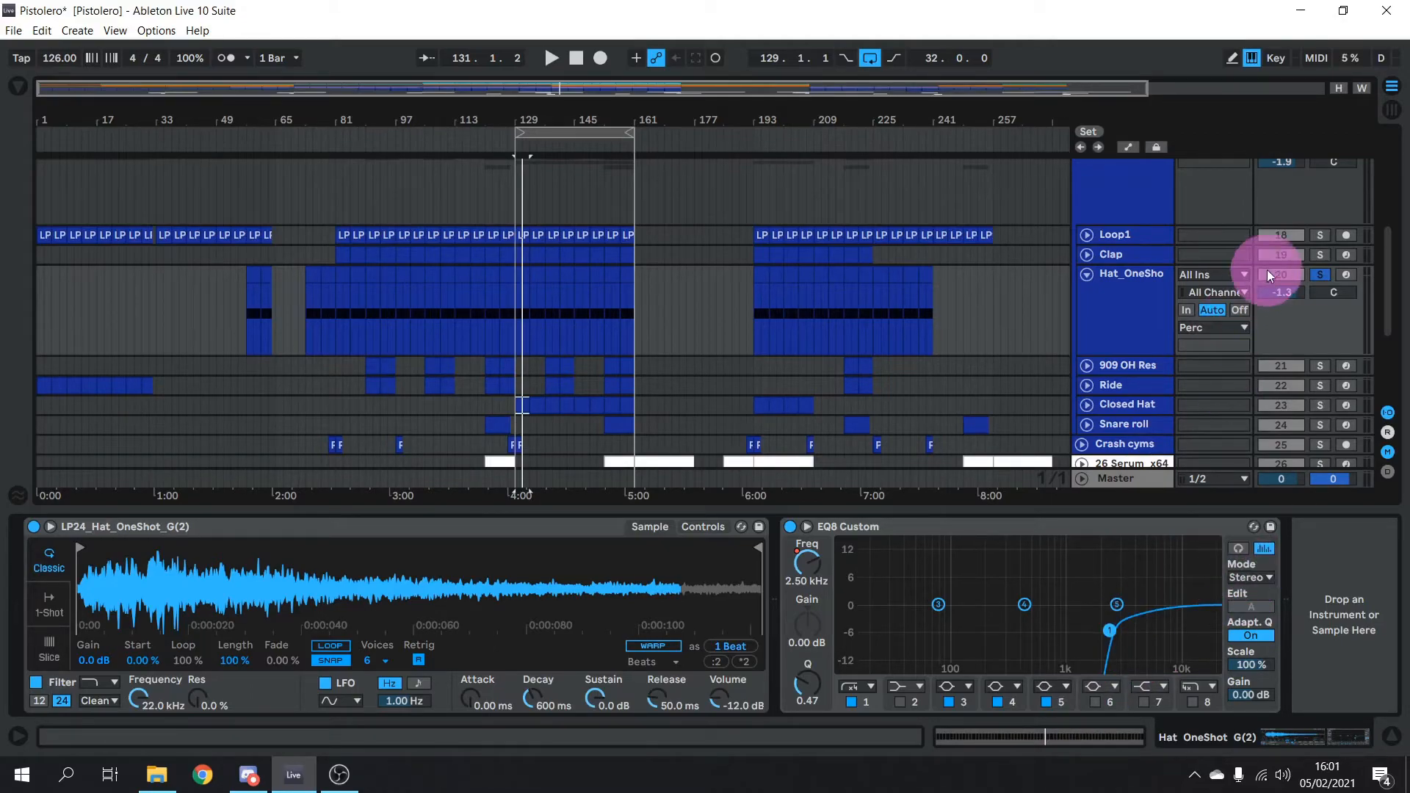
key("space")
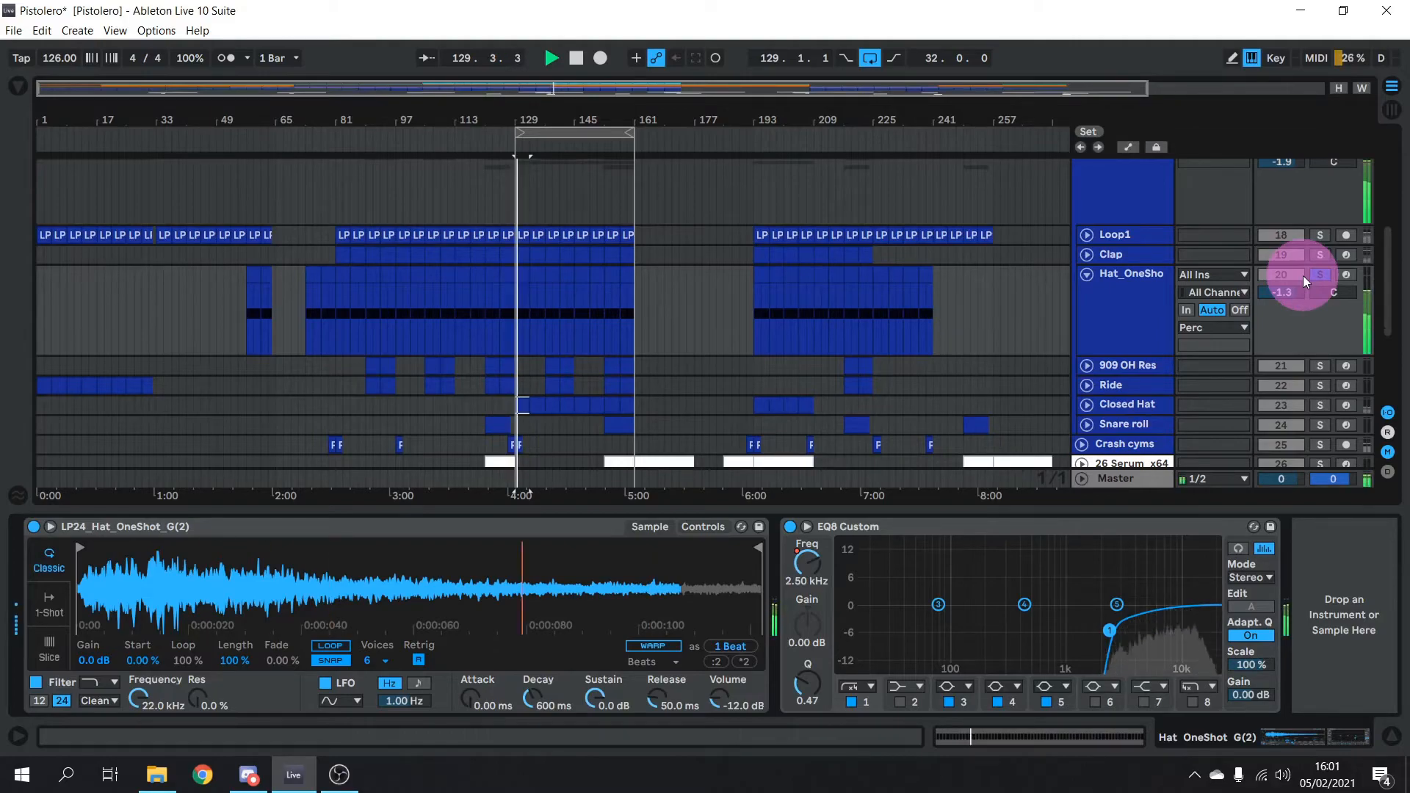
key("space")
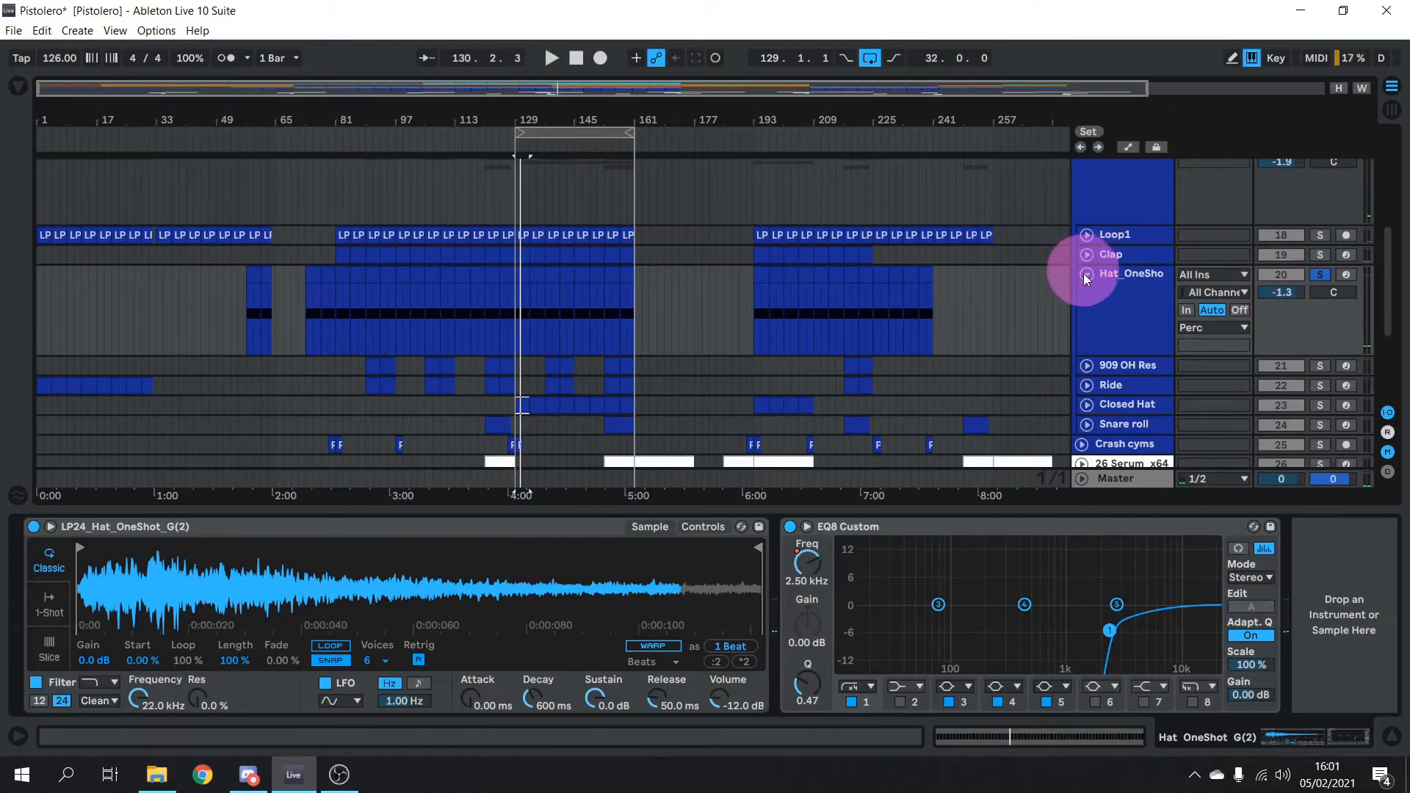
left_click(1087, 275)
left_click(1320, 255)
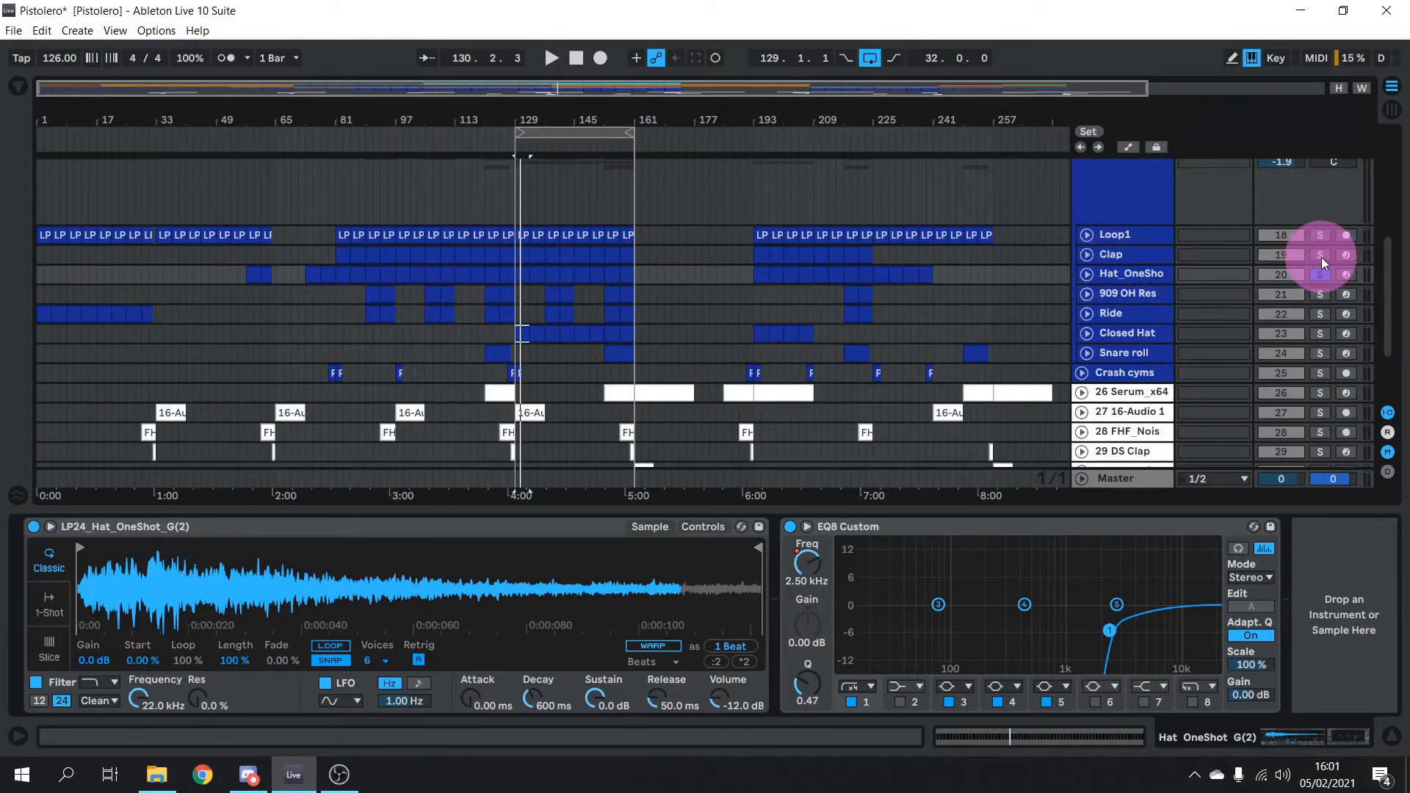
Expand Clap and scroll its device chain across the sampler, EQ8 Custom, Orbit and Reverb
left_click(1087, 255)
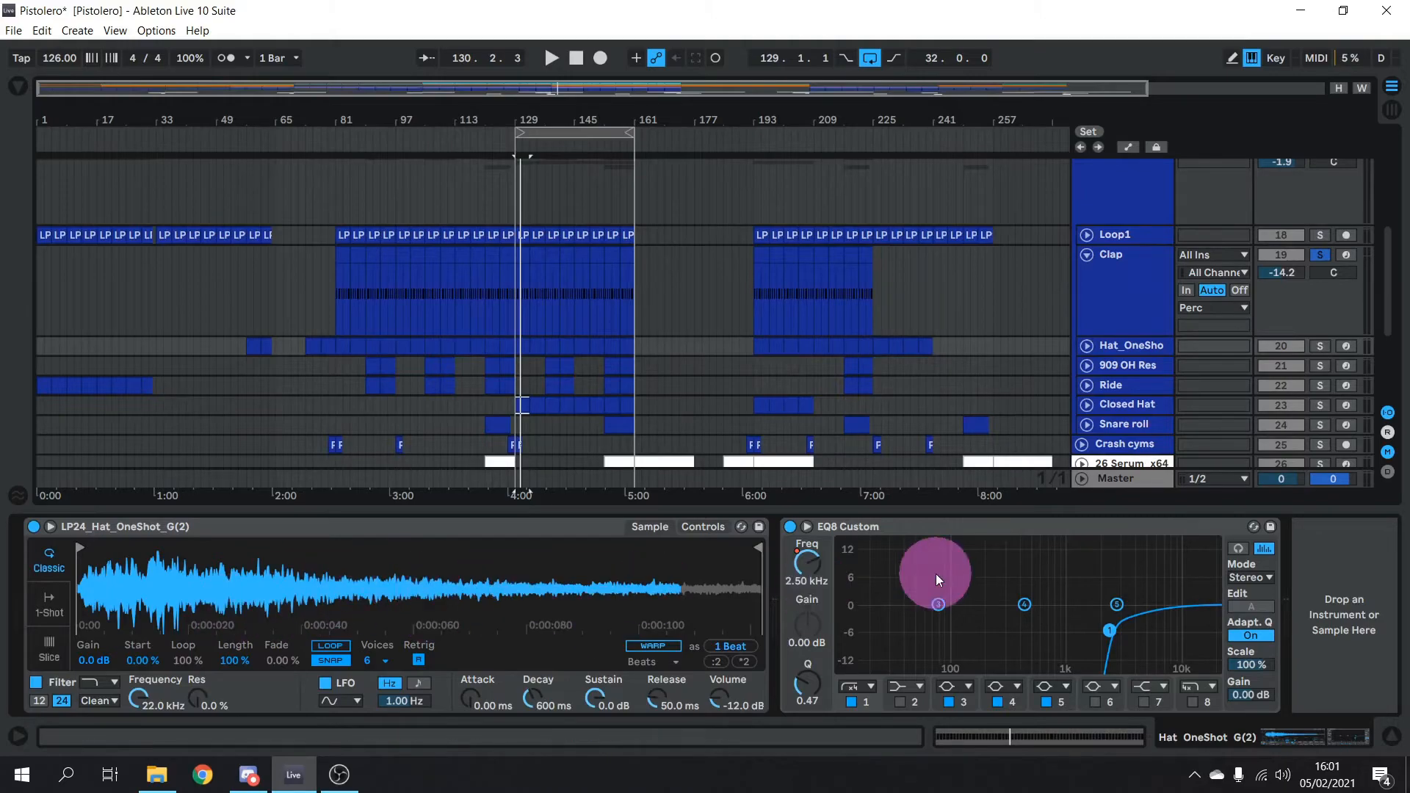
left_click(1127, 261)
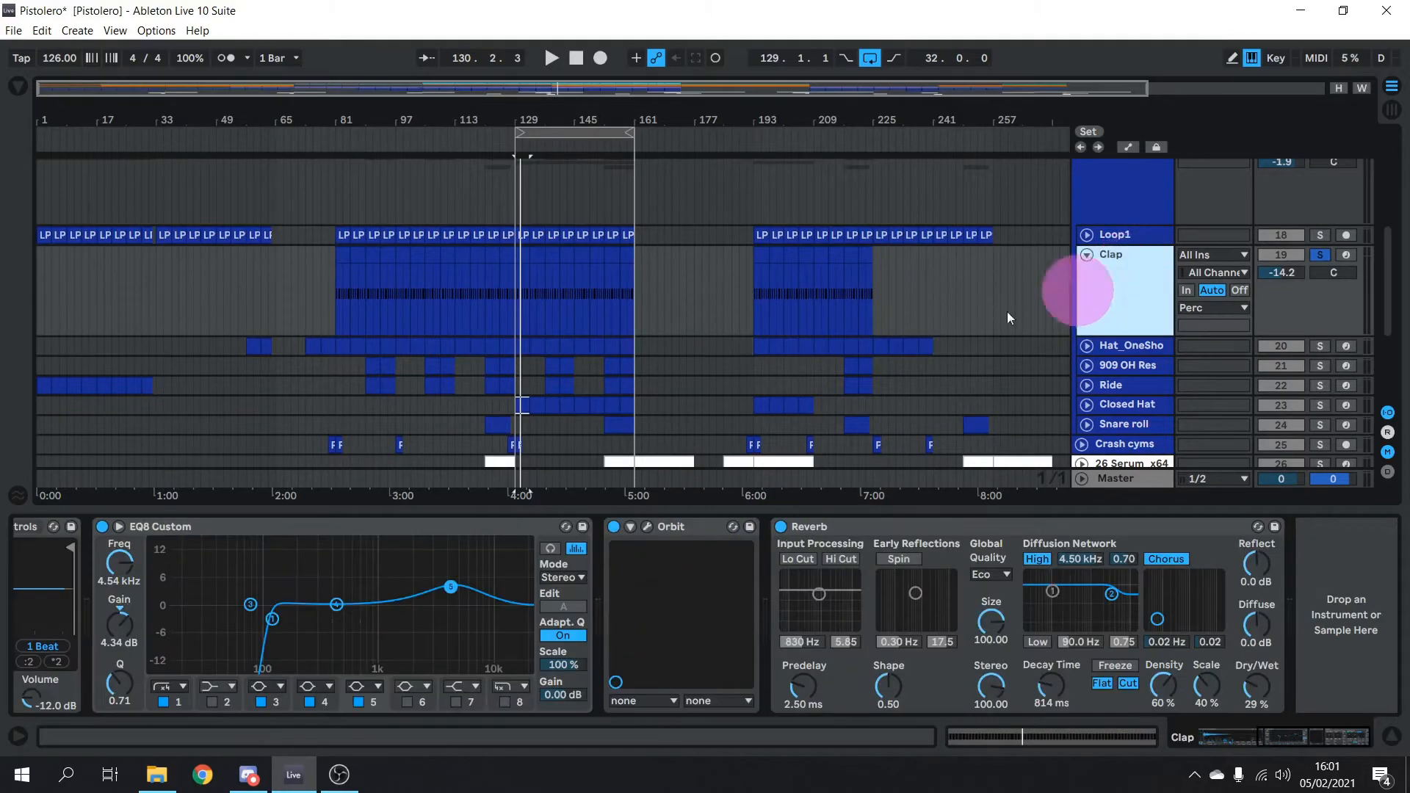
left_click(1221, 739)
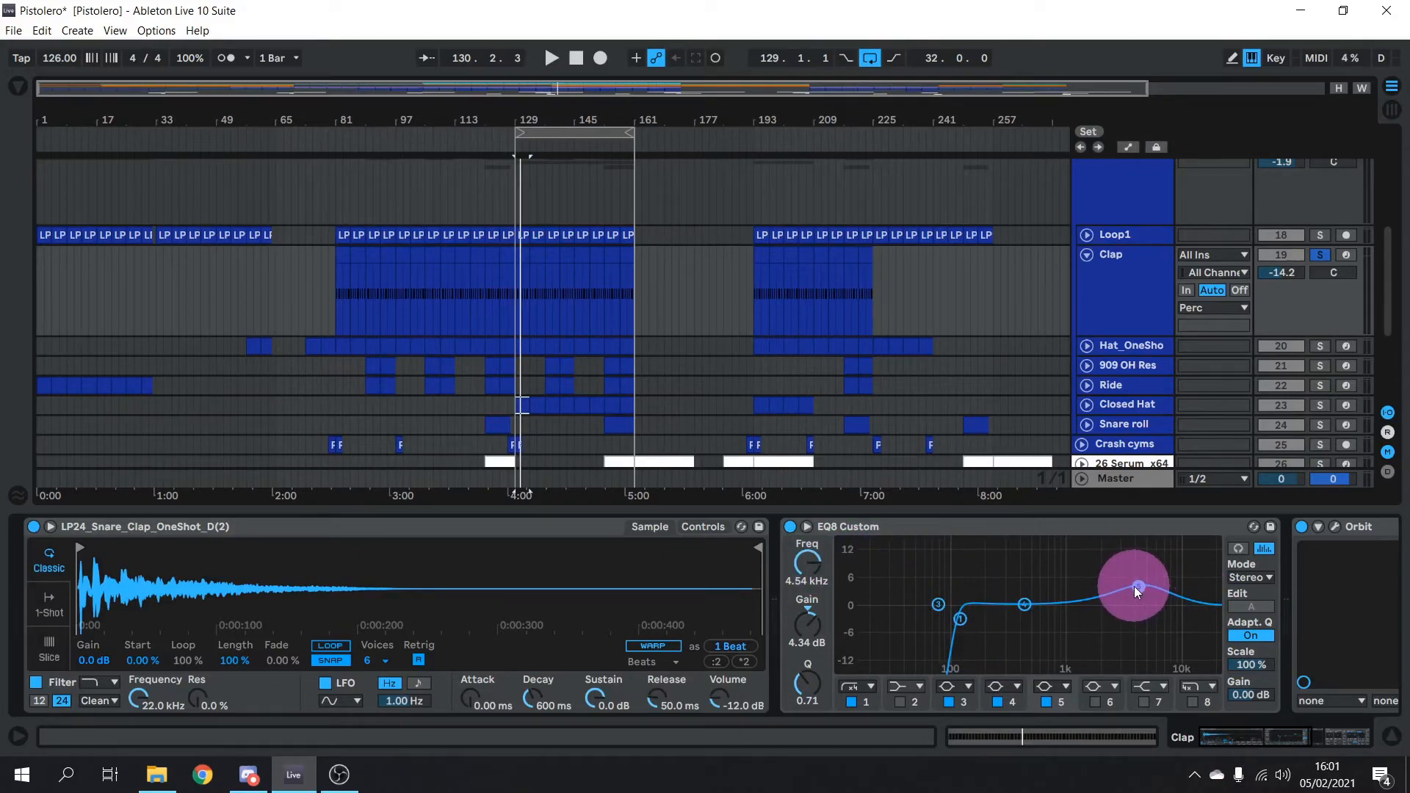
left_click(1279, 739)
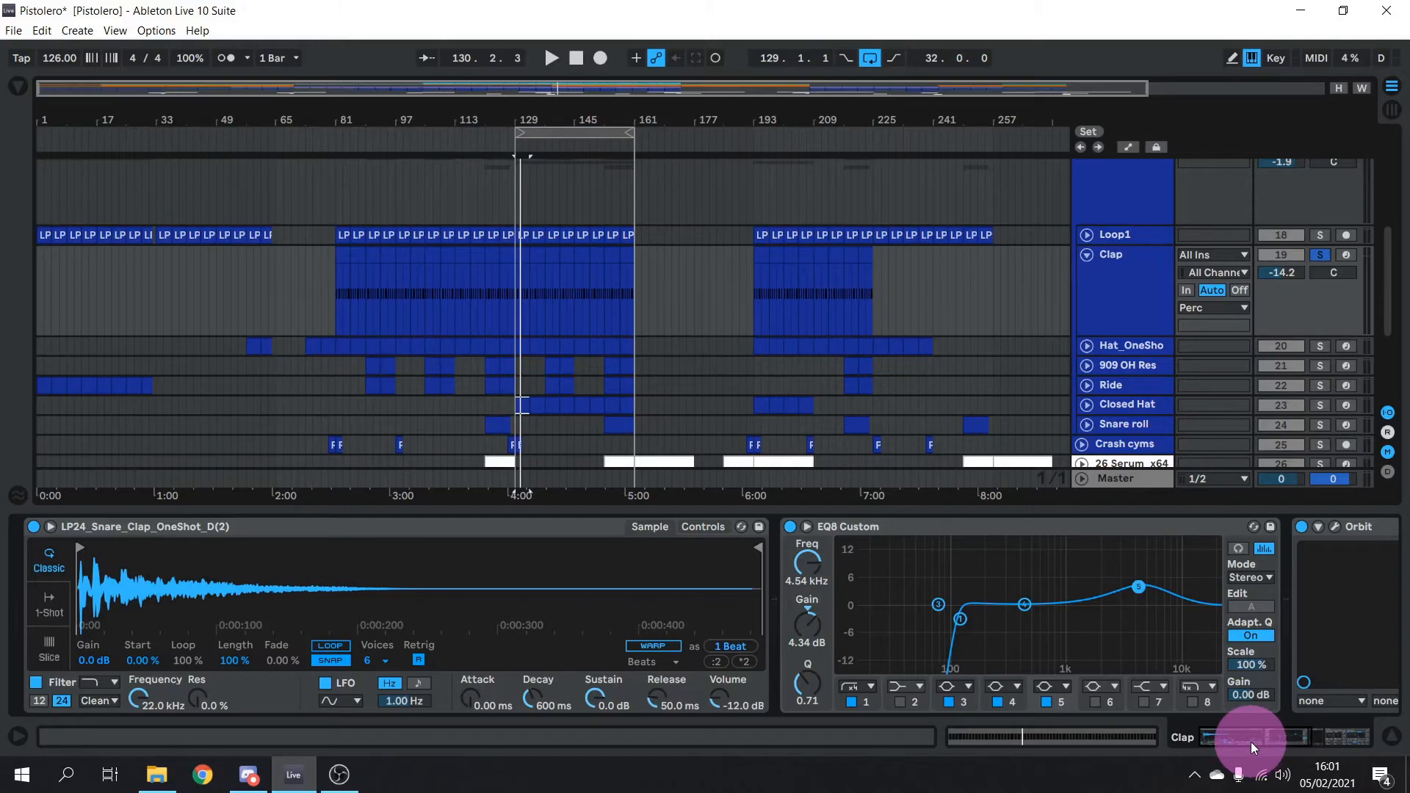
left_click_drag(1250, 742, 1304, 742)
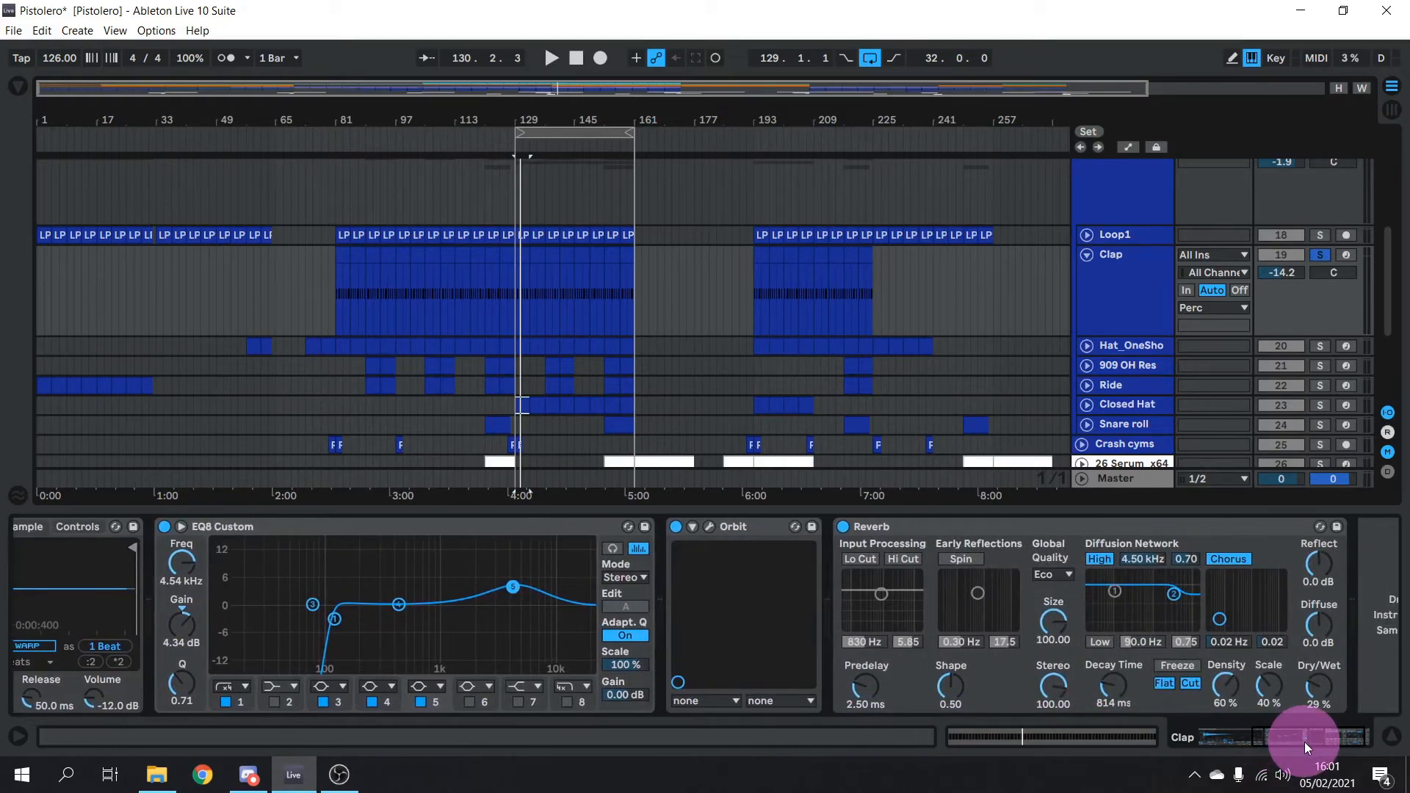
left_click(710, 526)
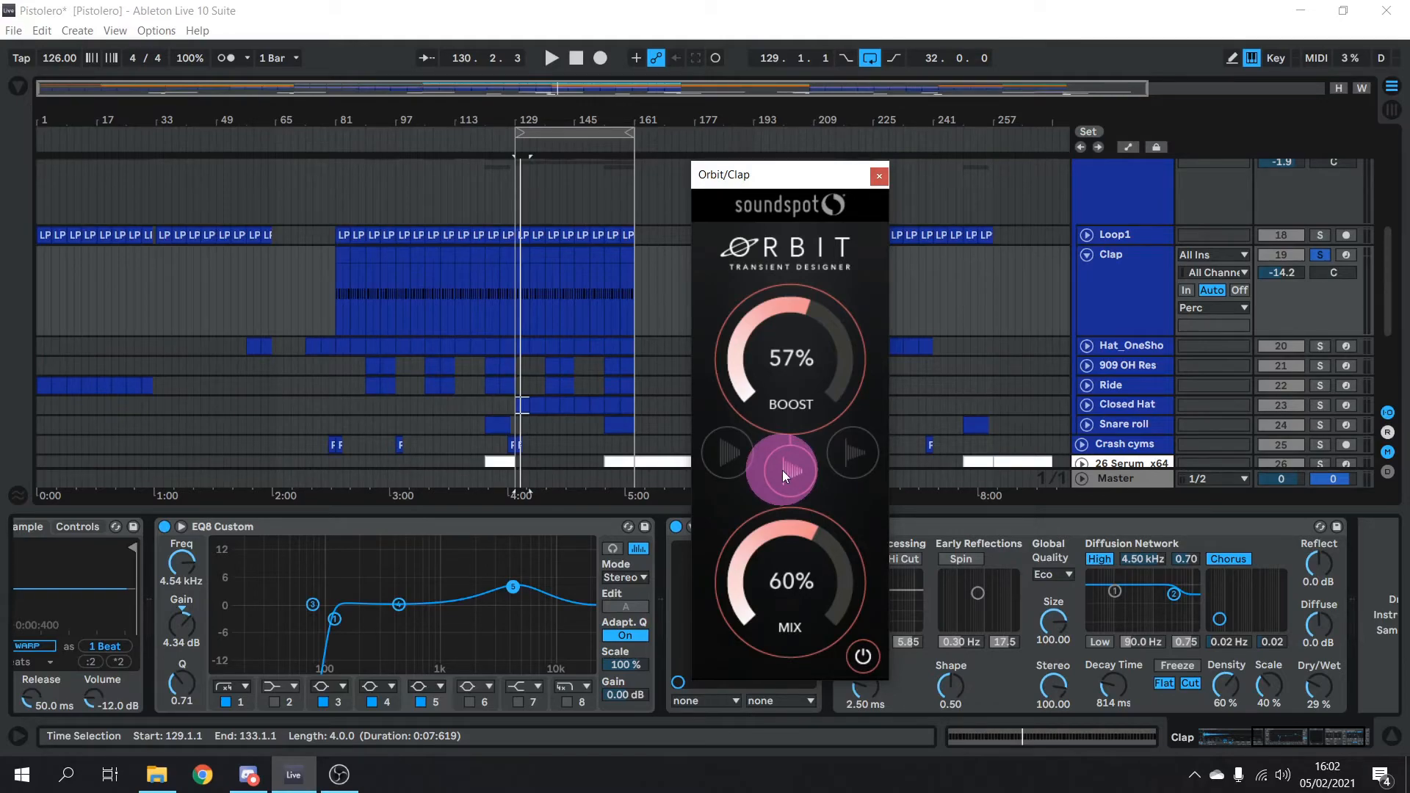
left_click(879, 175)
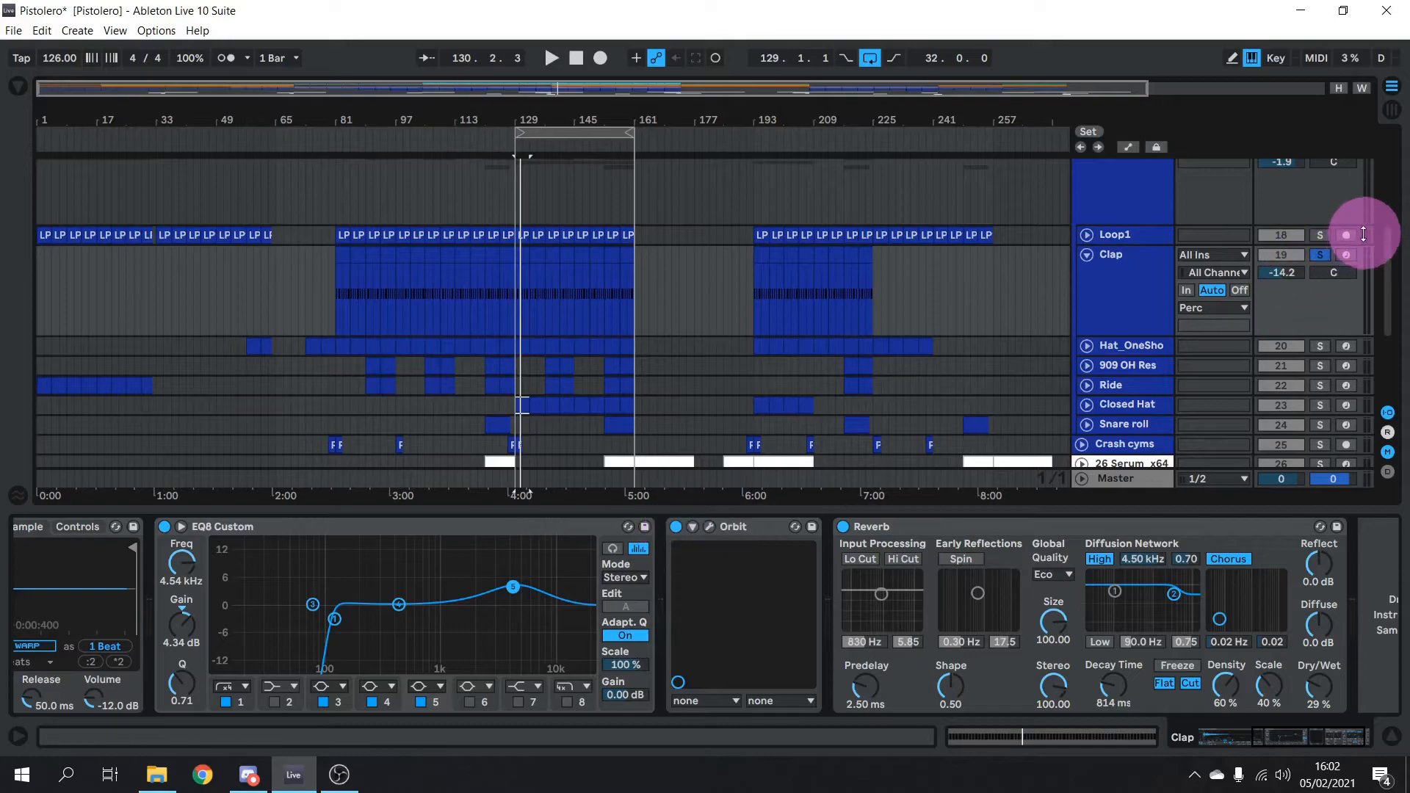
Compare the clap with its Orbit device bypassed and back on
left_click(779, 526)
left_click(676, 527)
key("space")
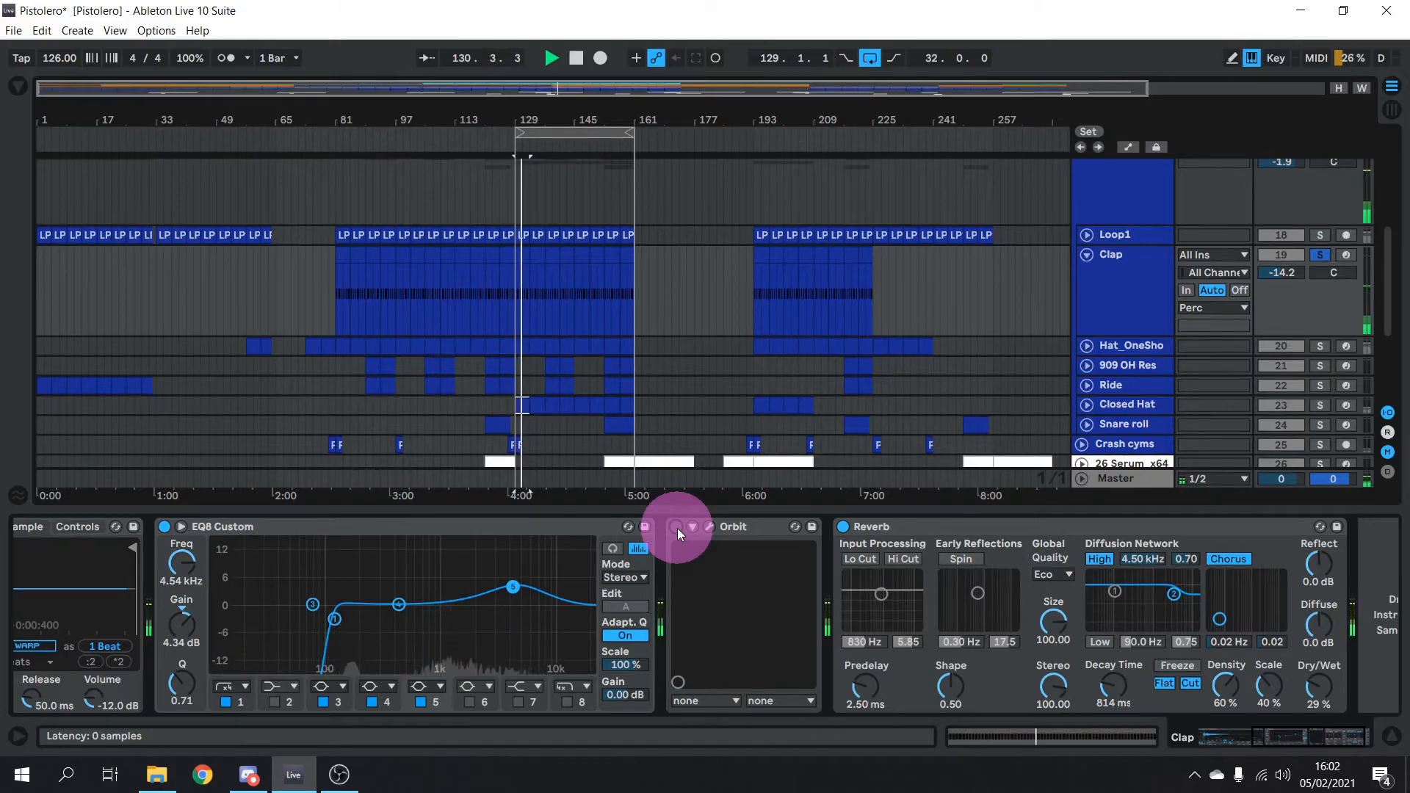
left_click(677, 527)
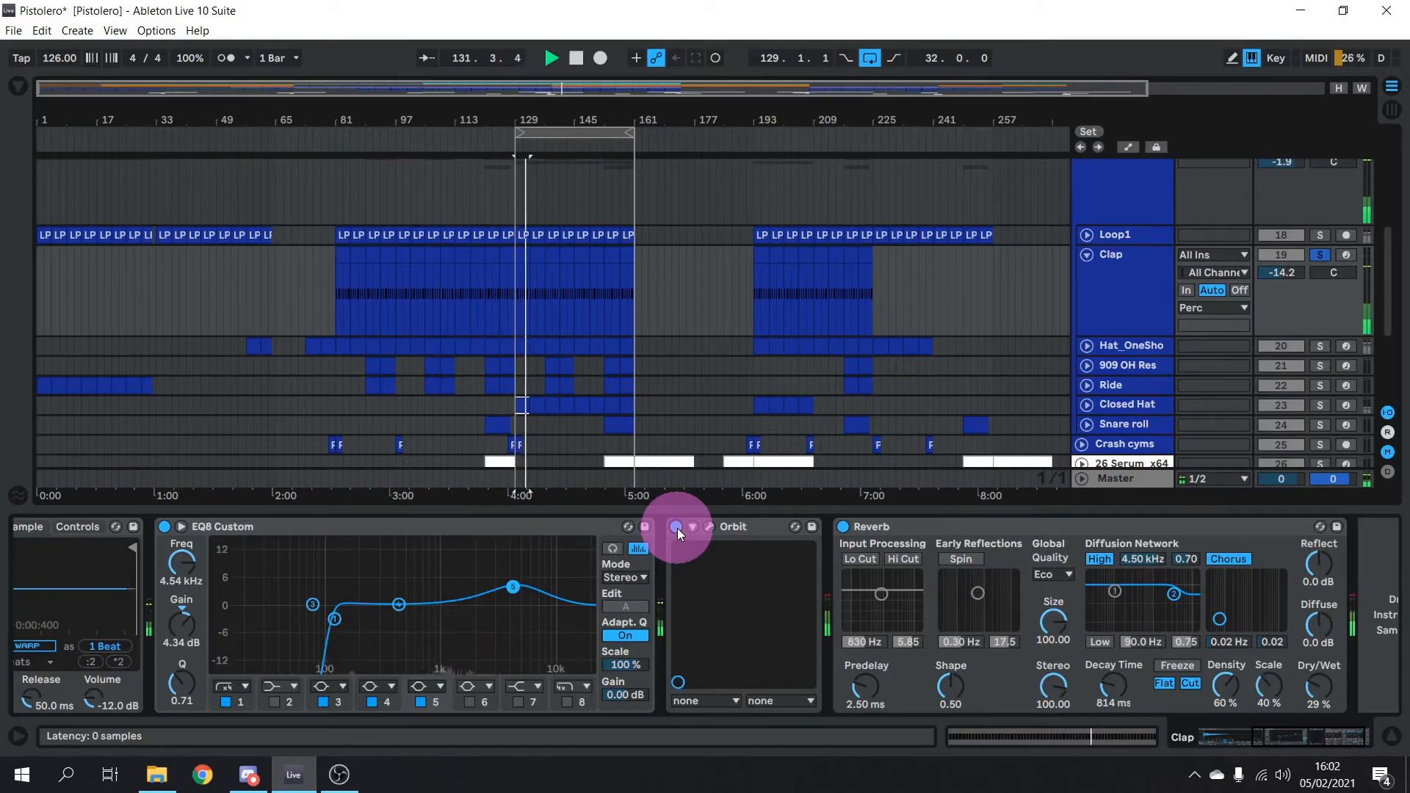
key("space")
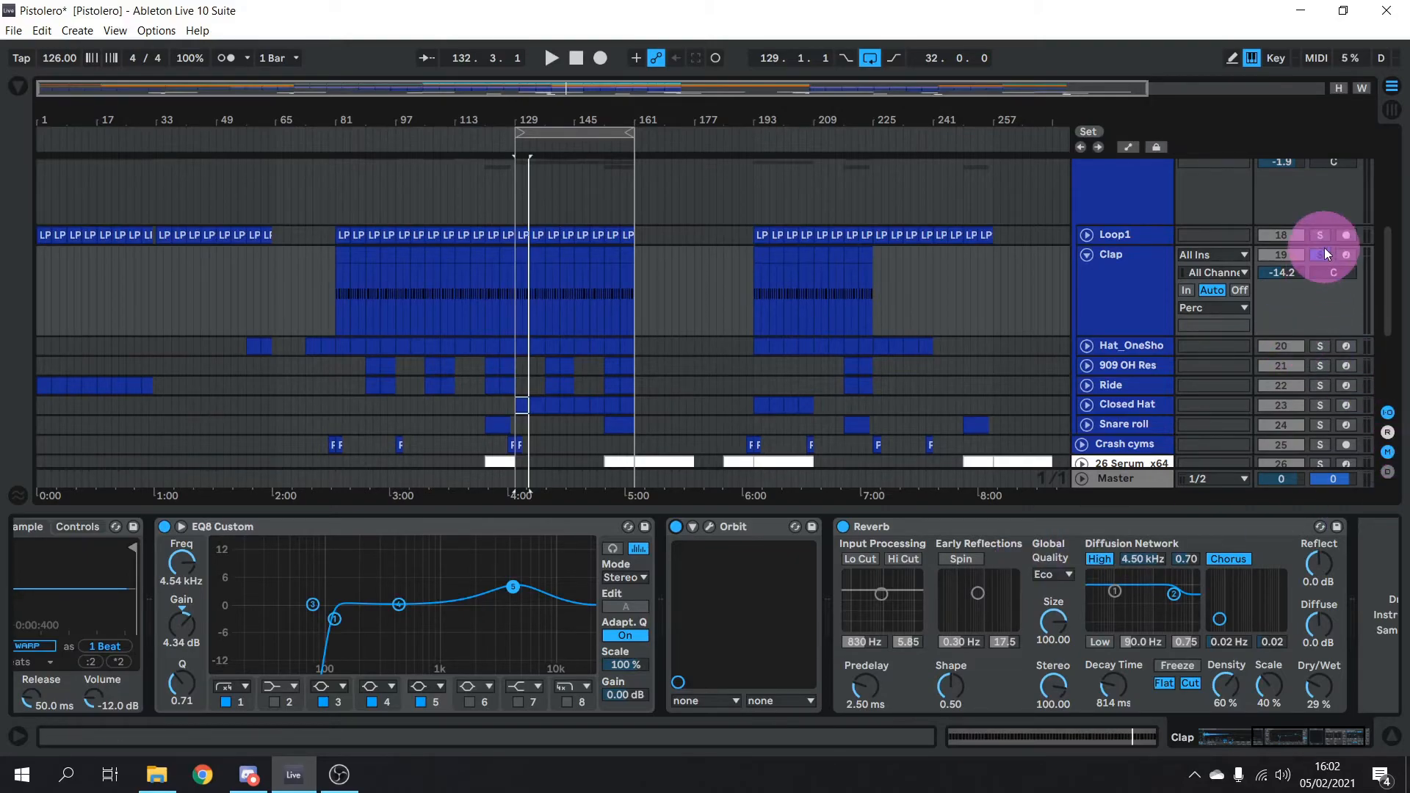
Compare the clap with Reverb bypassed, then clear Clap's solo and fold the track
key("space")
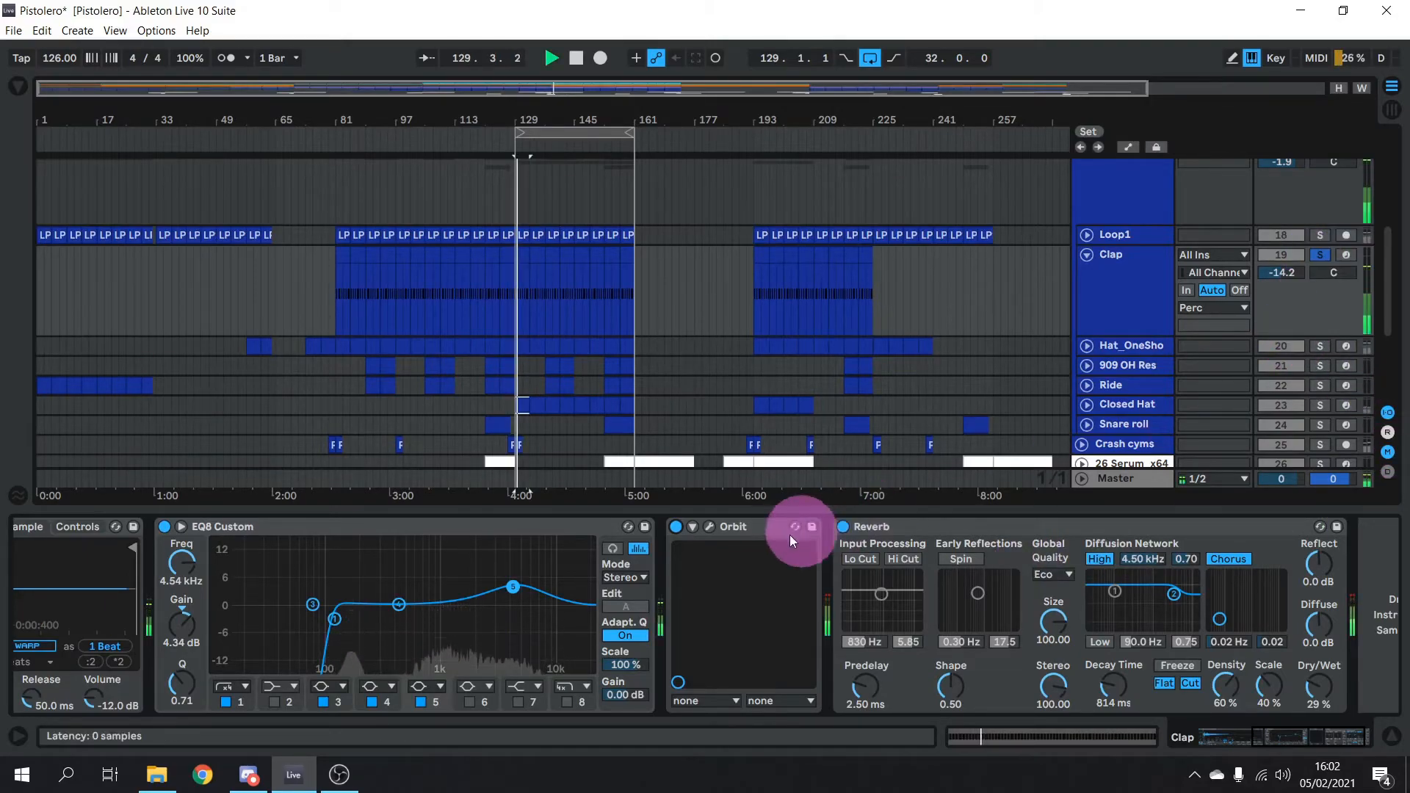
left_click(842, 527)
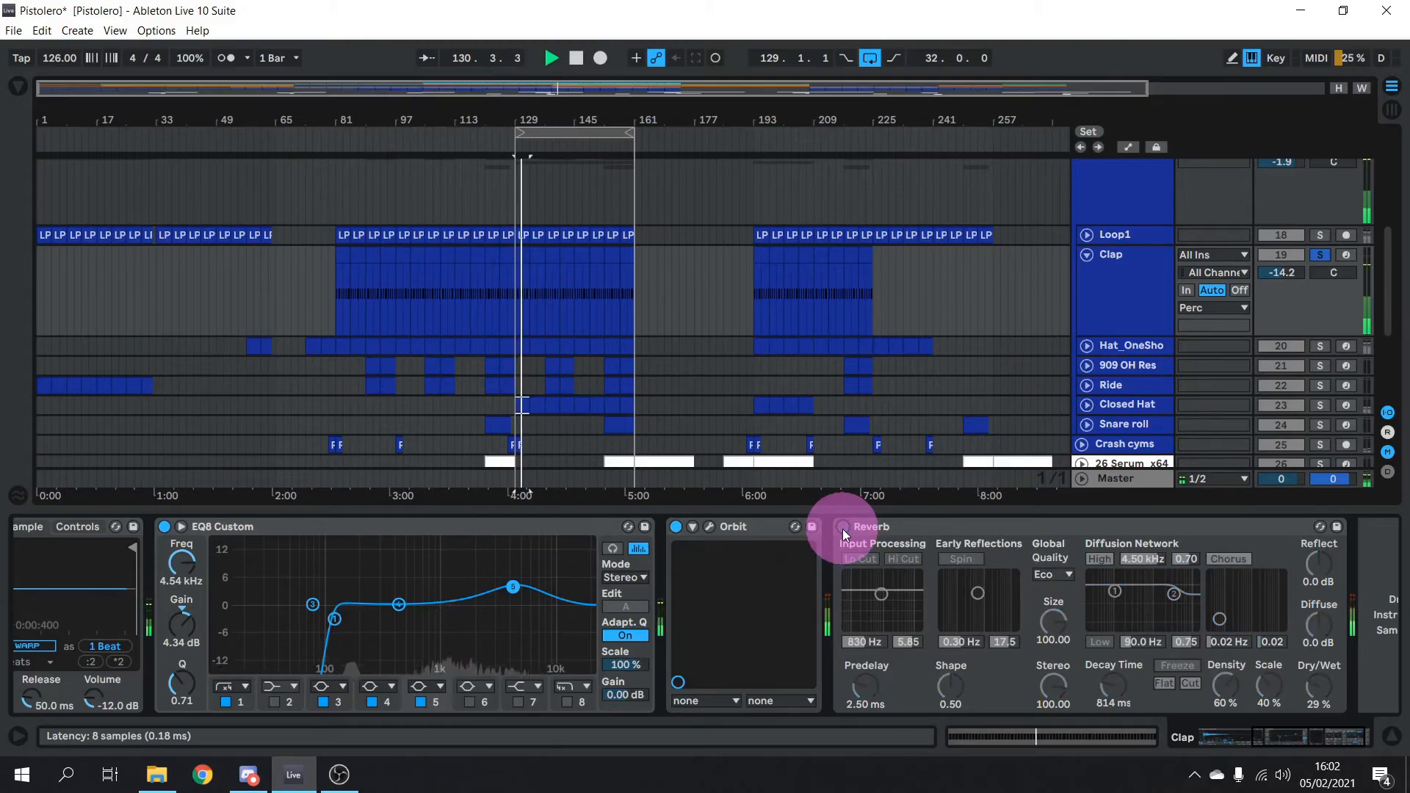
left_click(842, 527)
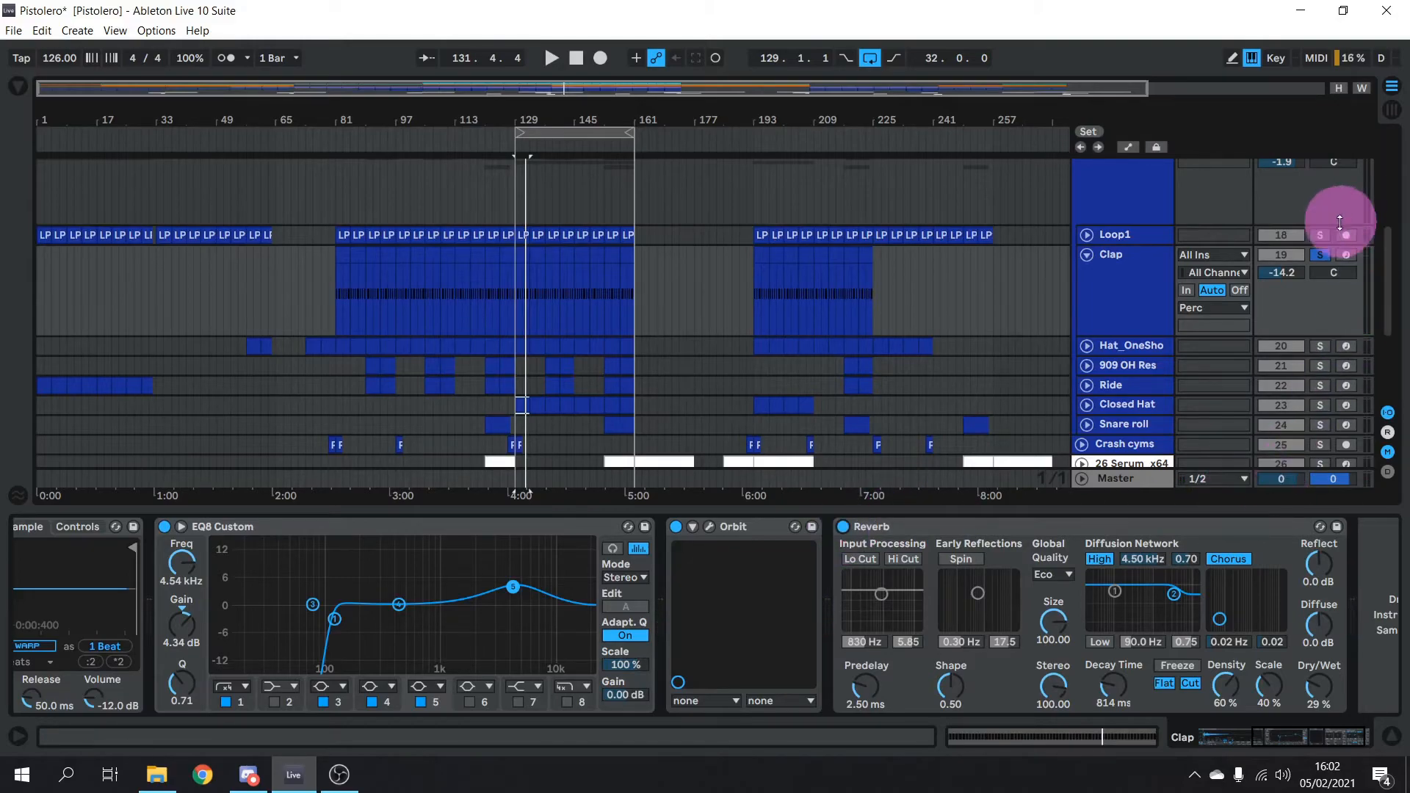
left_click(1319, 255)
left_click(1087, 255)
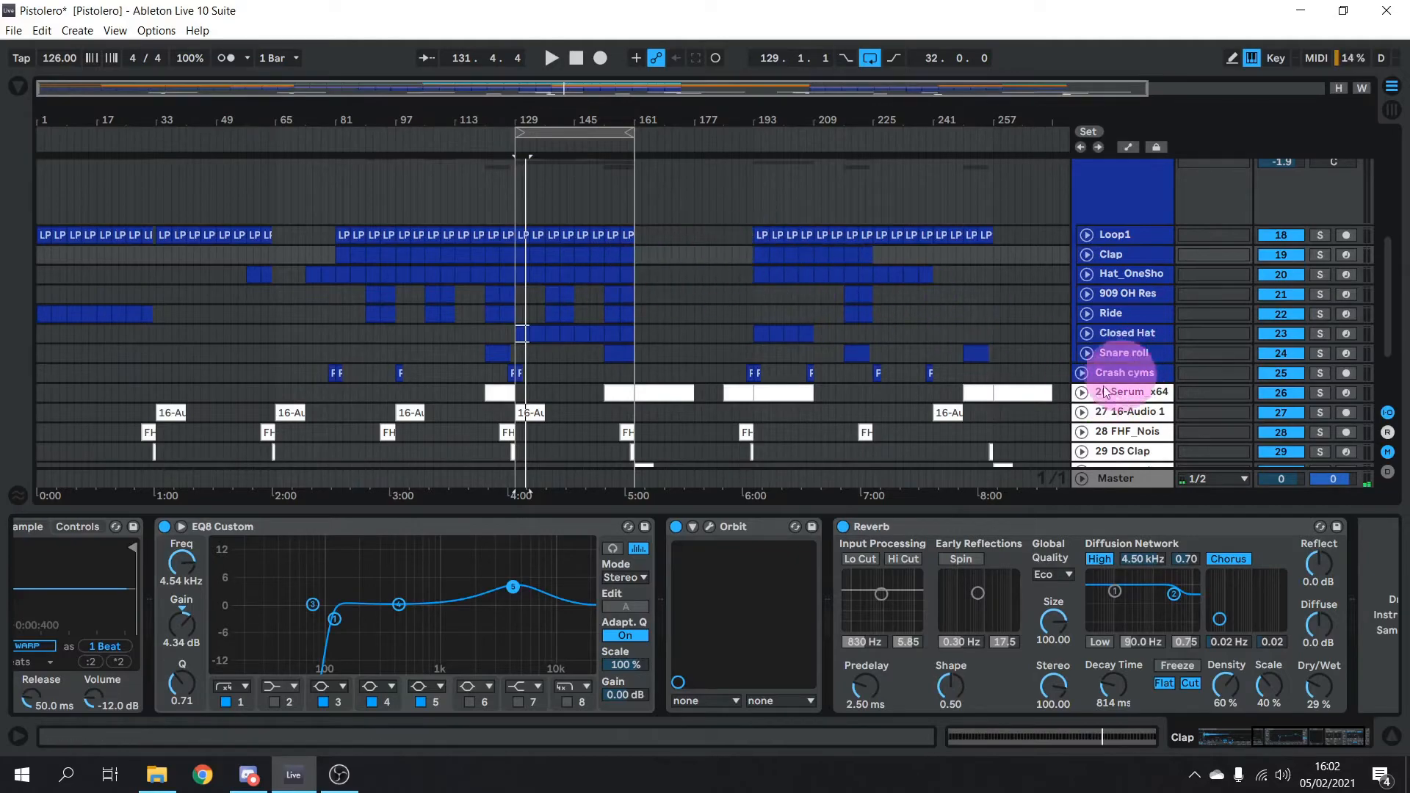
Unfold the 909 OH Res and Ride tracks and solo both
left_click(1086, 293)
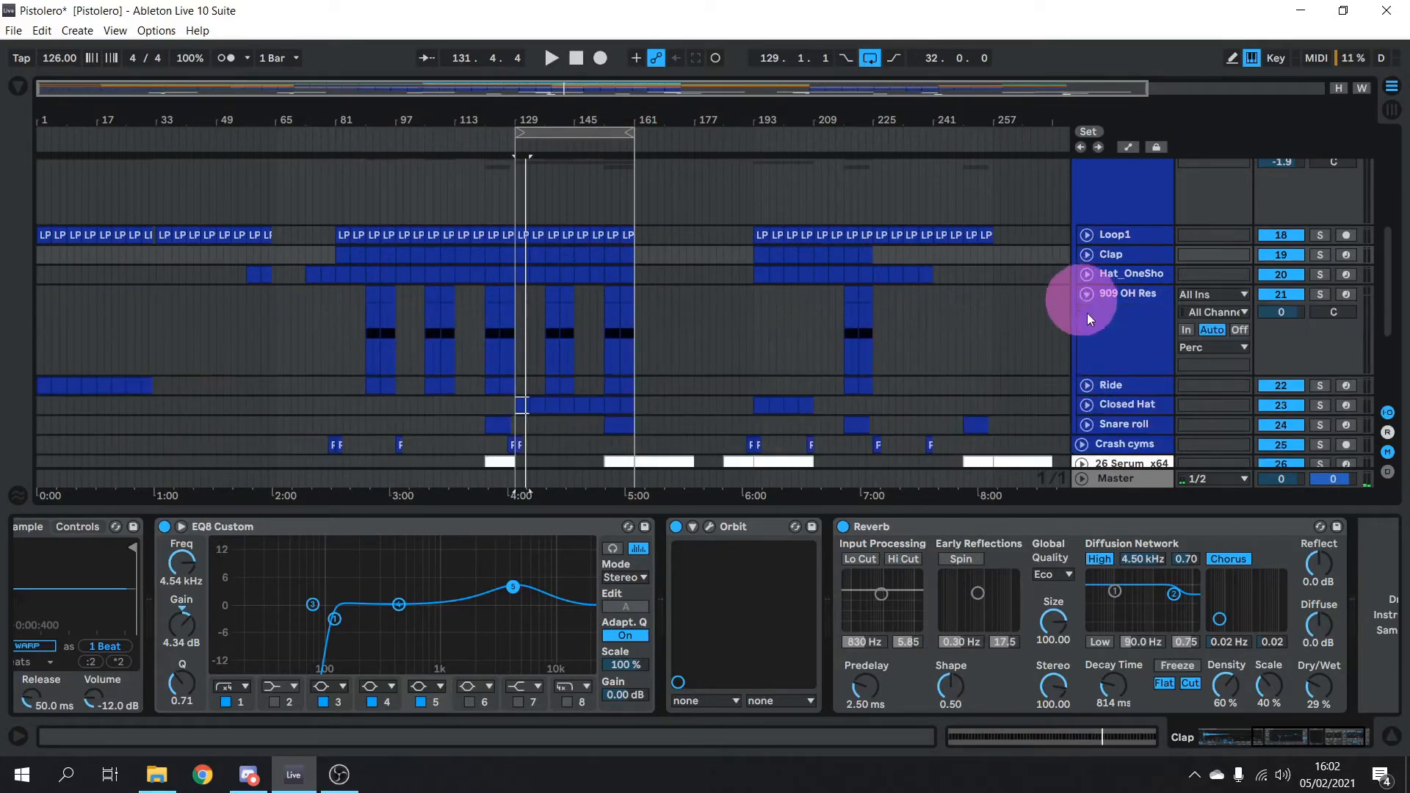
left_click(1085, 385)
scroll(865, 288, "down", 3)
scroll(865, 286, "up", 1)
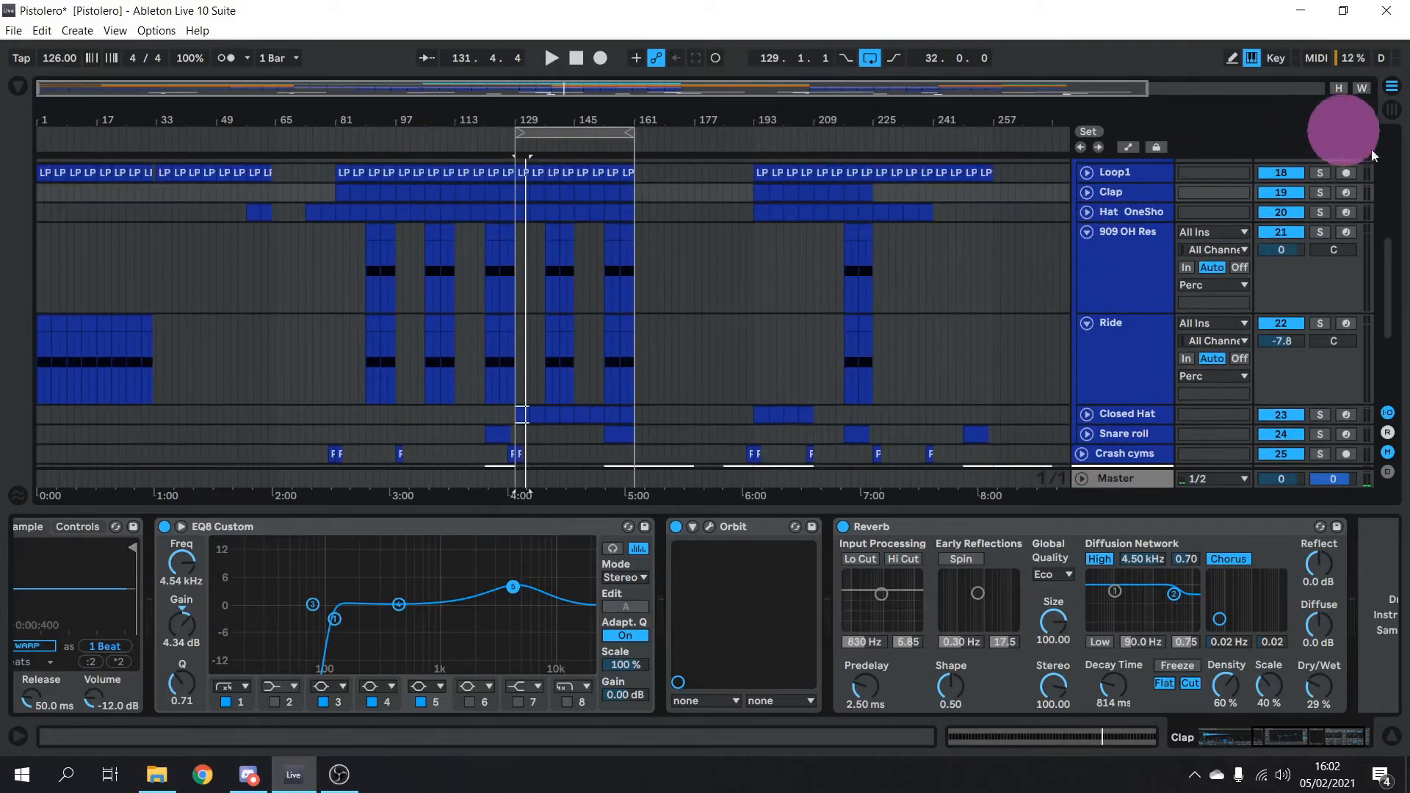
left_click(1320, 232)
left_click(1321, 323, "ctrl")
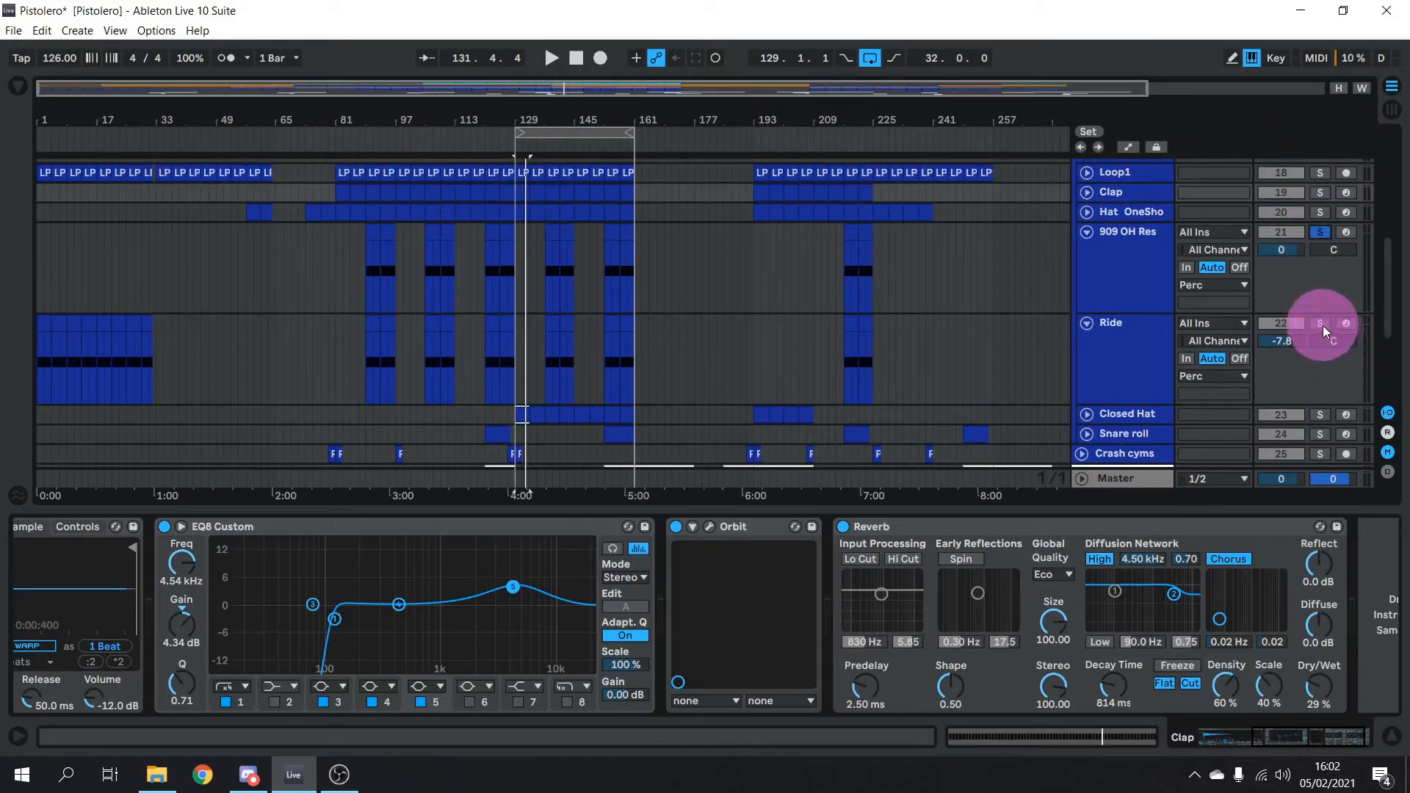
Play the 909 OH Res clip from bar 137 and select the track to show its devices
left_click(548, 243)
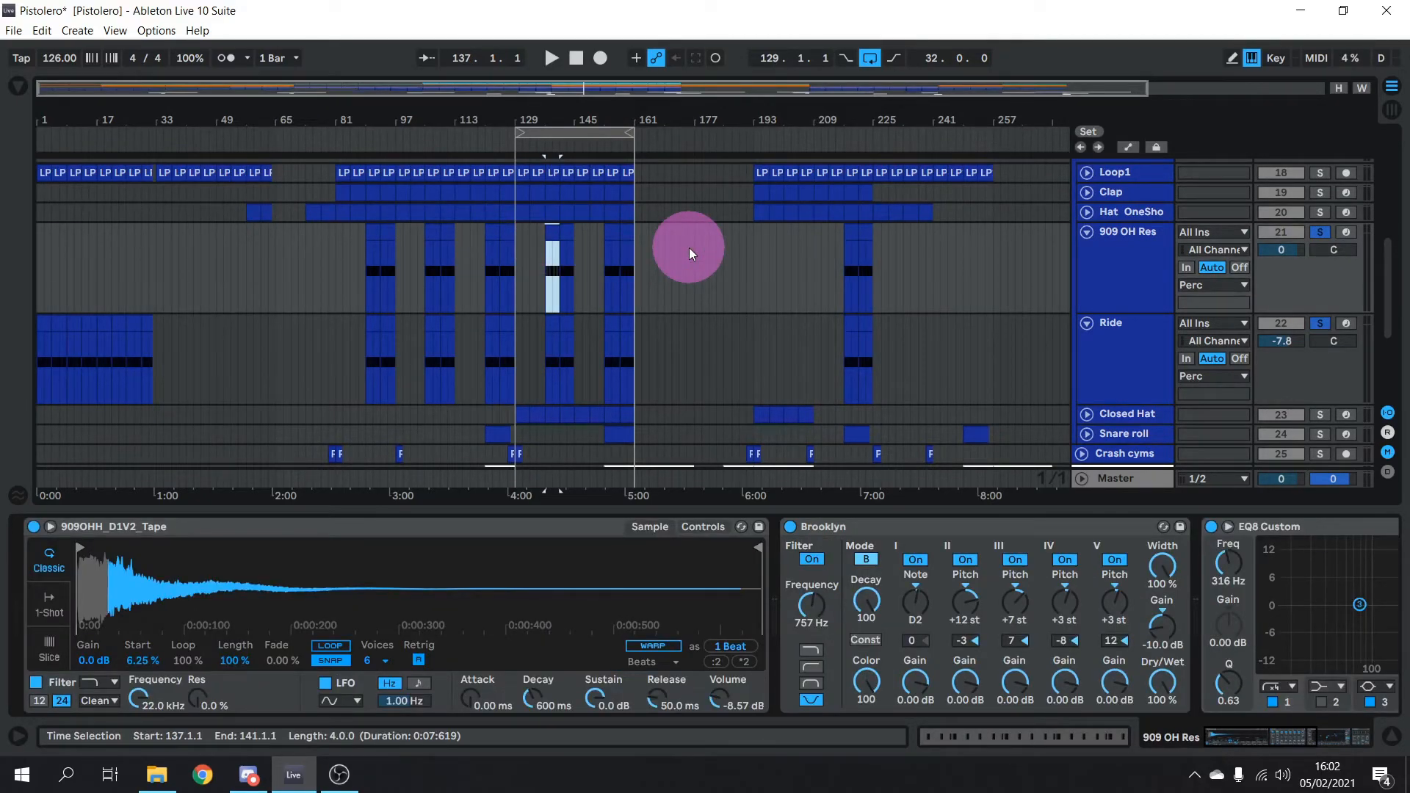
key("space")
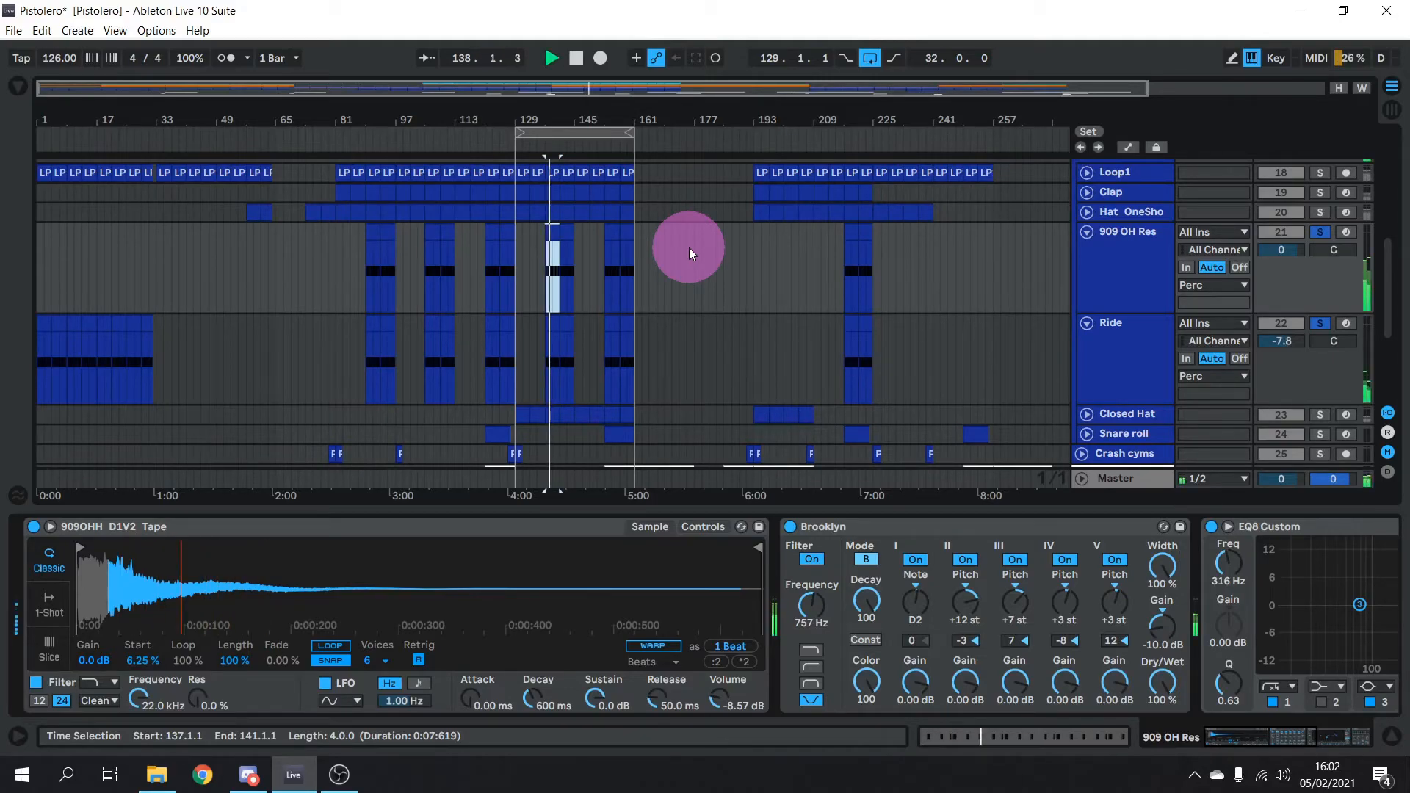
key("space")
left_click(1135, 283)
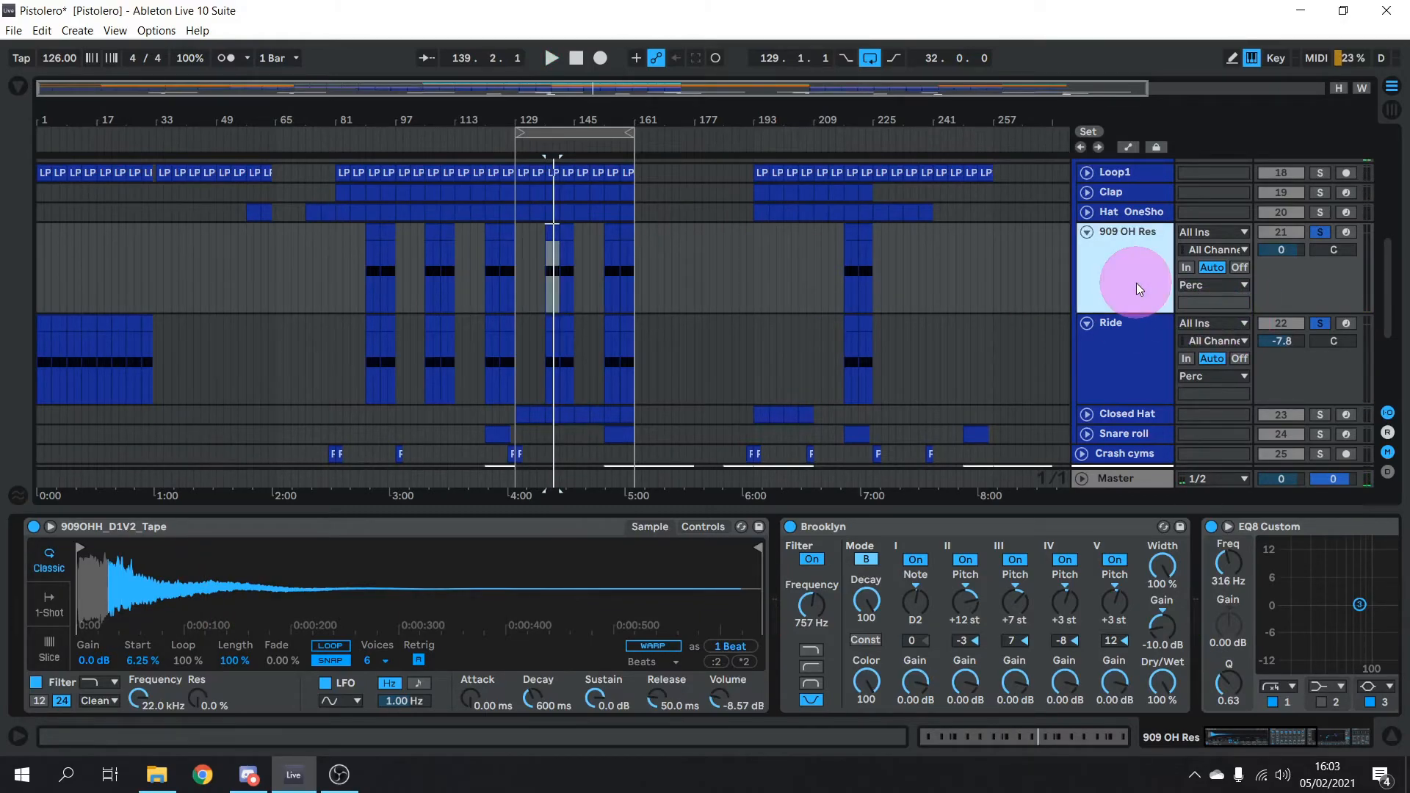
Solo 909 OH Res alone and play it with Brooklyn, EQ8 Custom and Auto Pan bypassed
left_click(1327, 232)
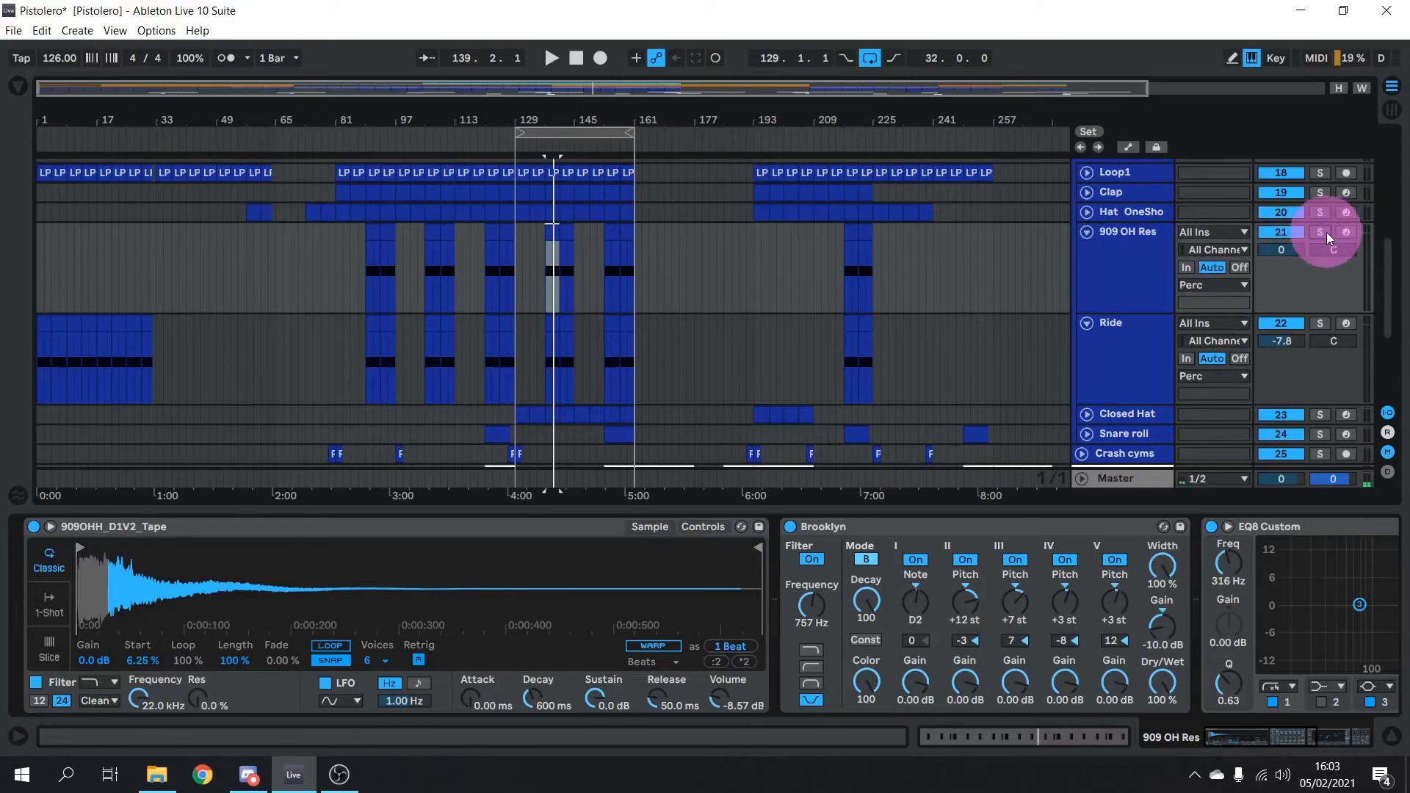
key("space")
key("space")
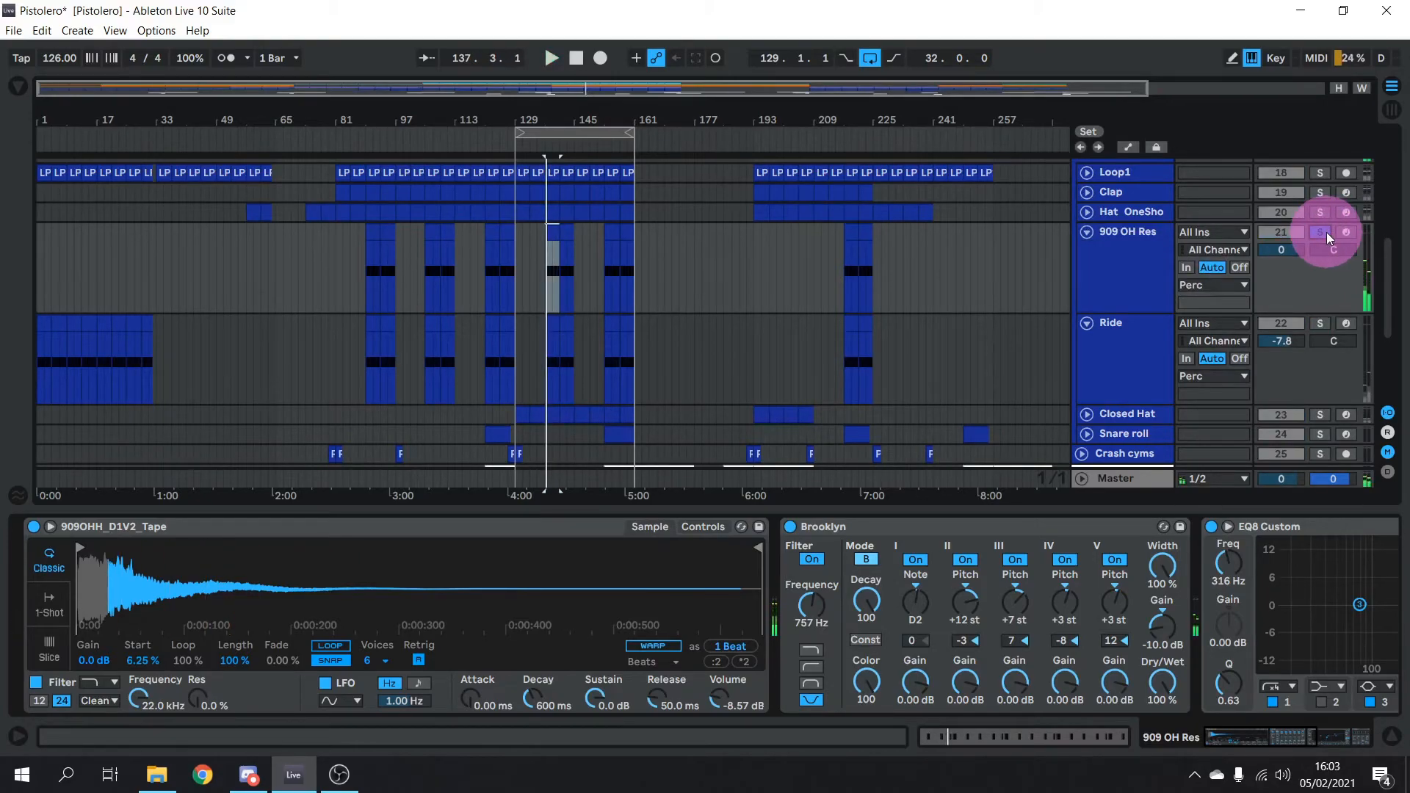
left_click(974, 454)
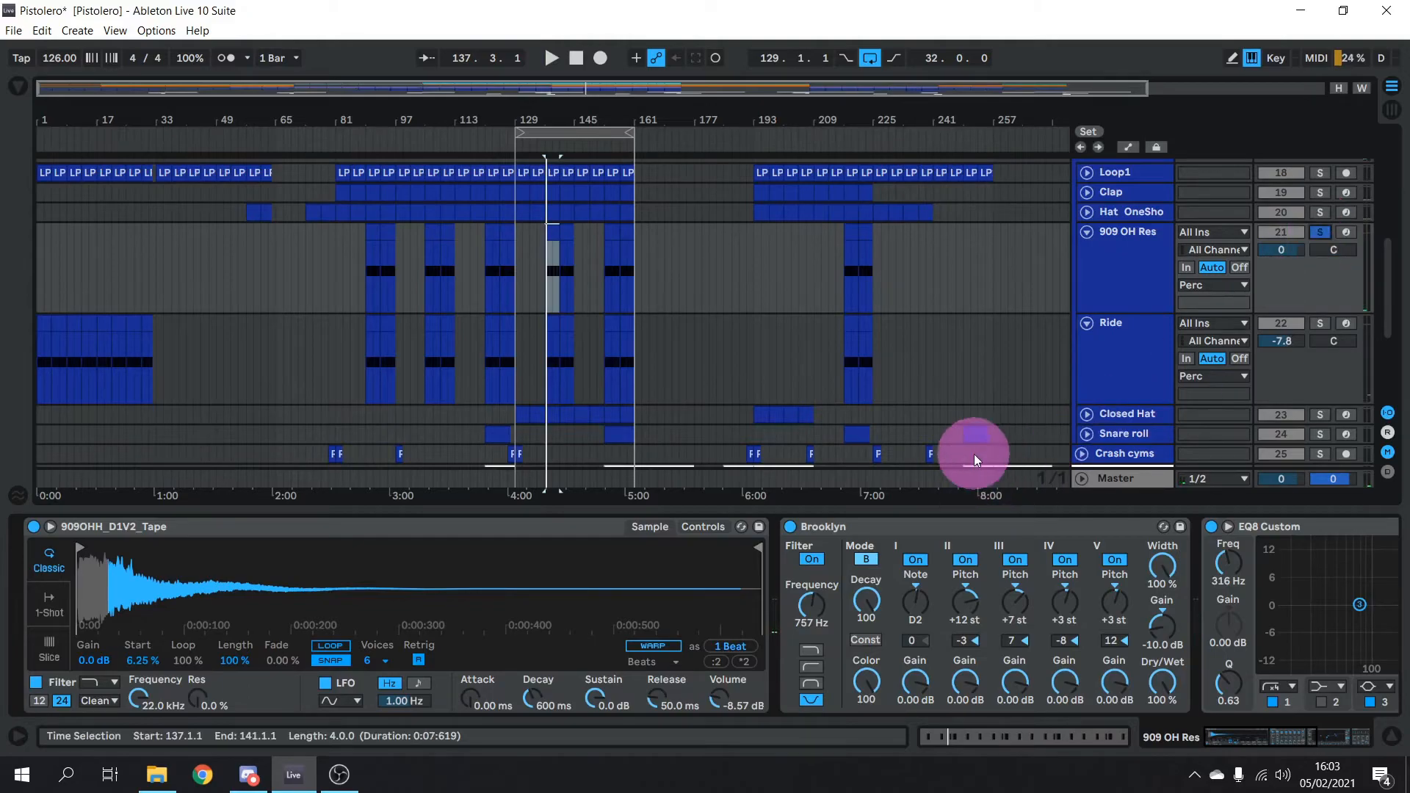
left_click(791, 526)
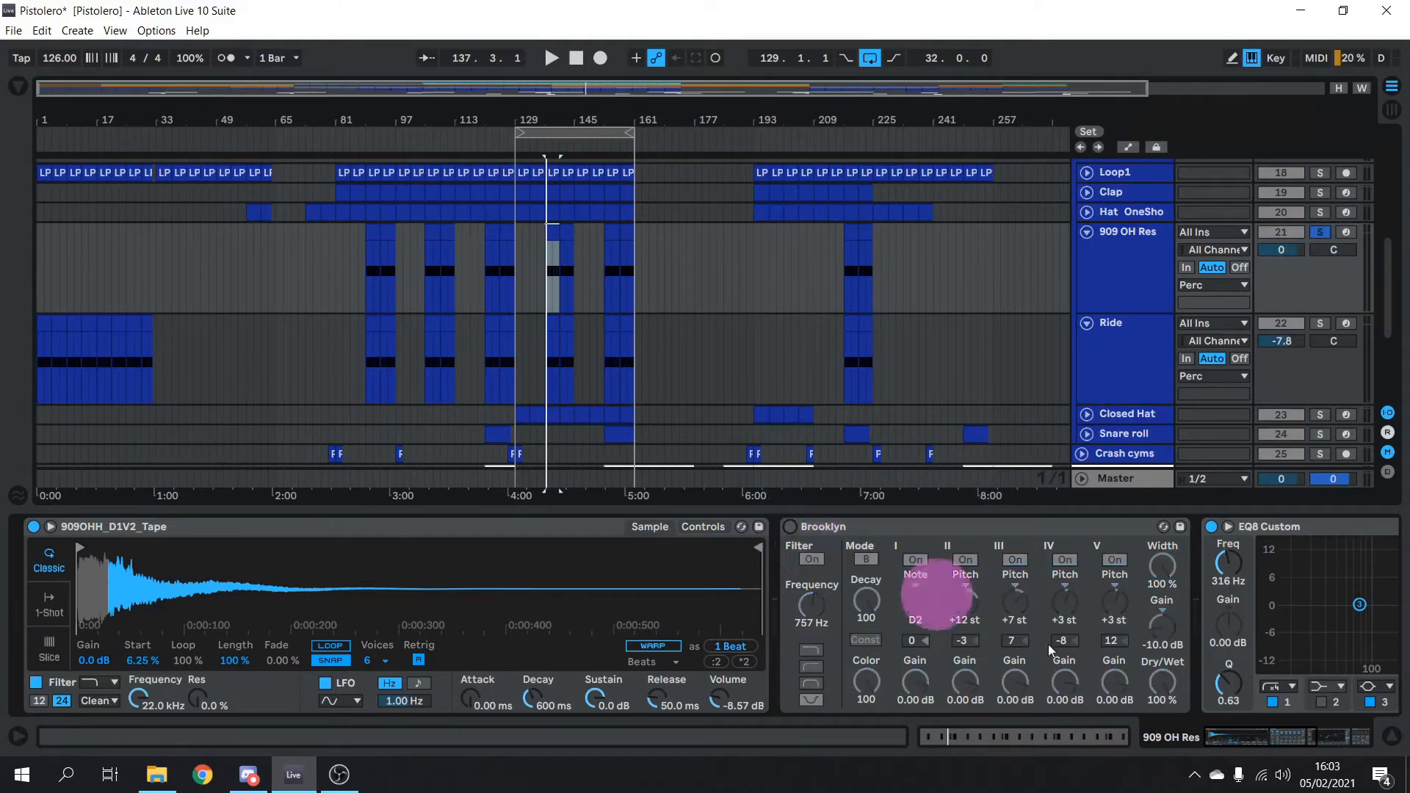
left_click_drag(1228, 730, 1293, 733)
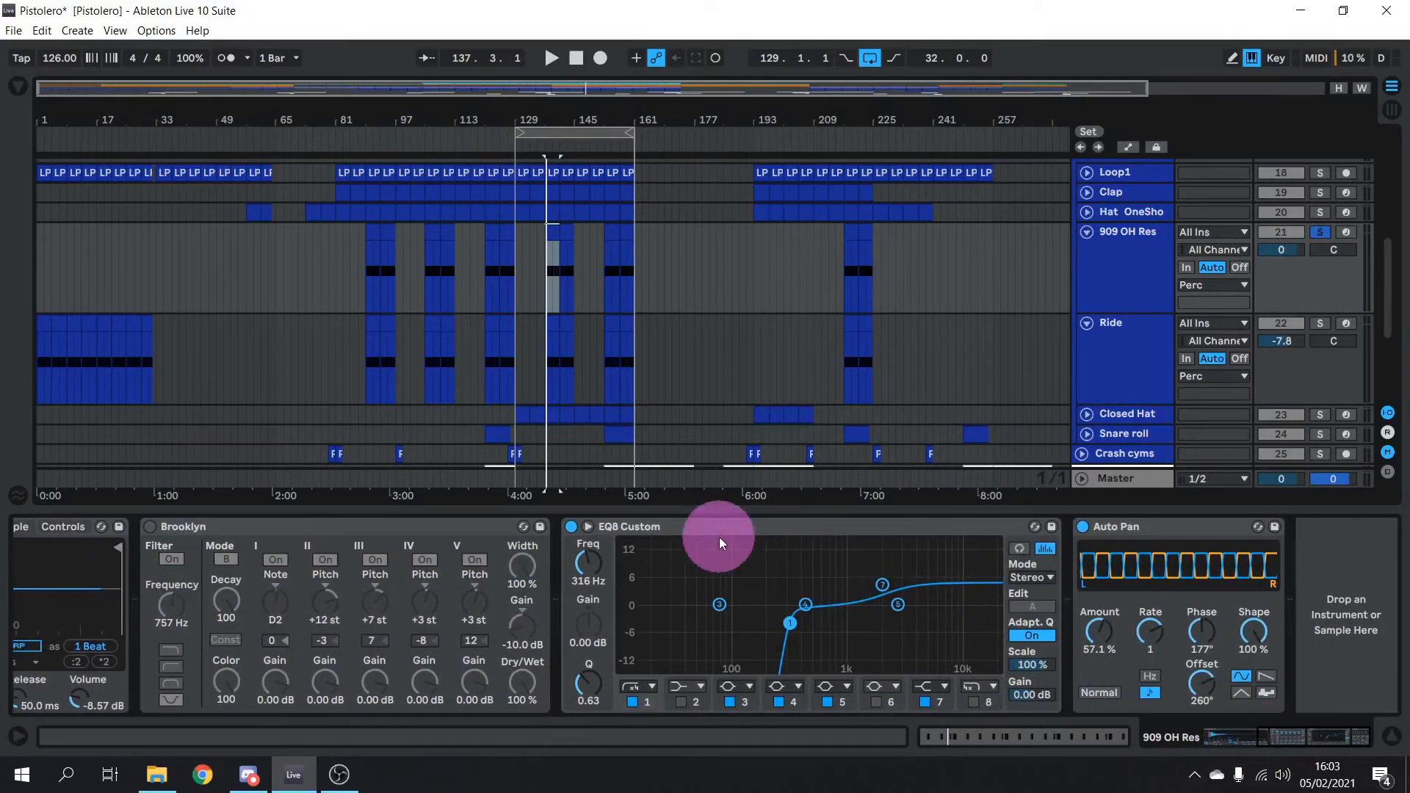
left_click(567, 527)
left_click(1084, 528)
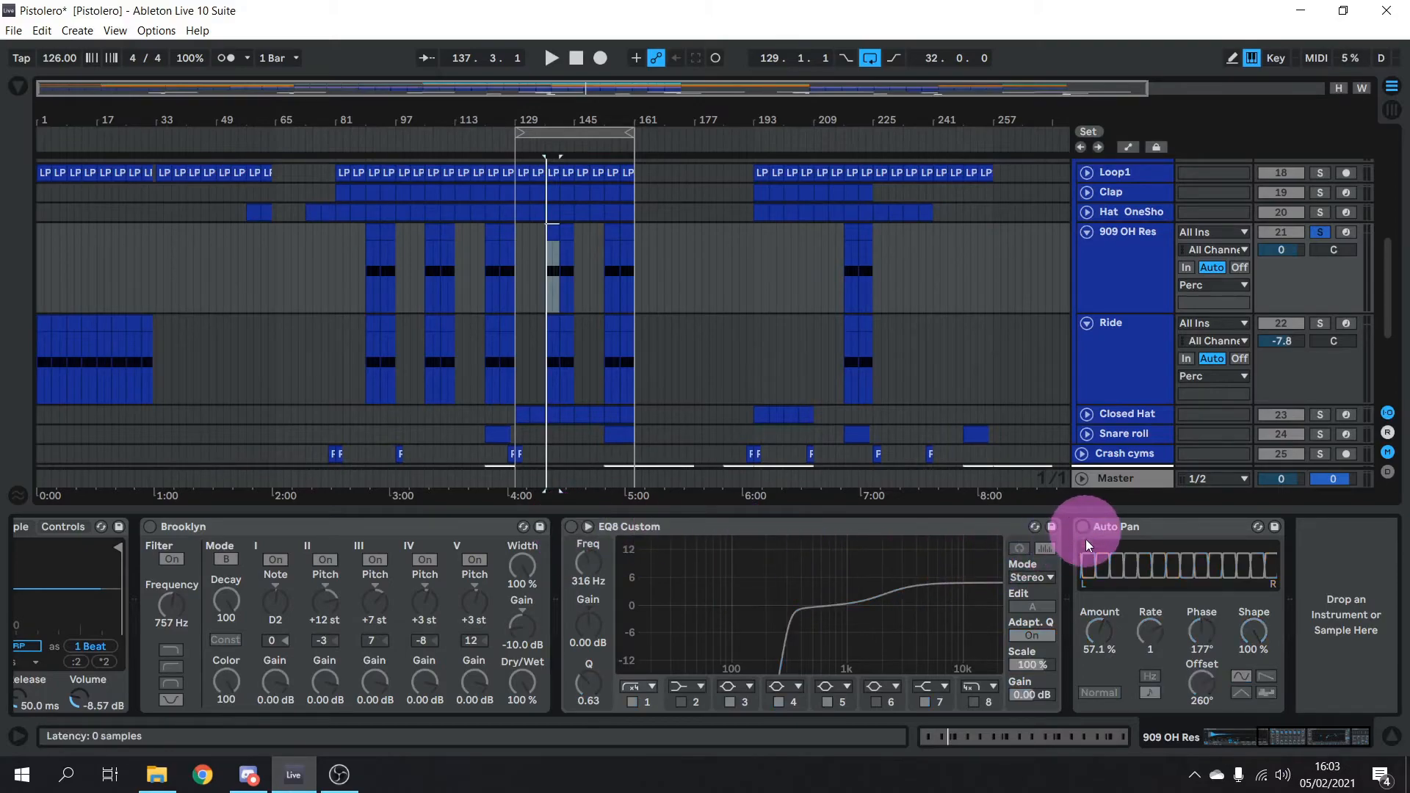
left_click_drag(1262, 740, 1187, 744)
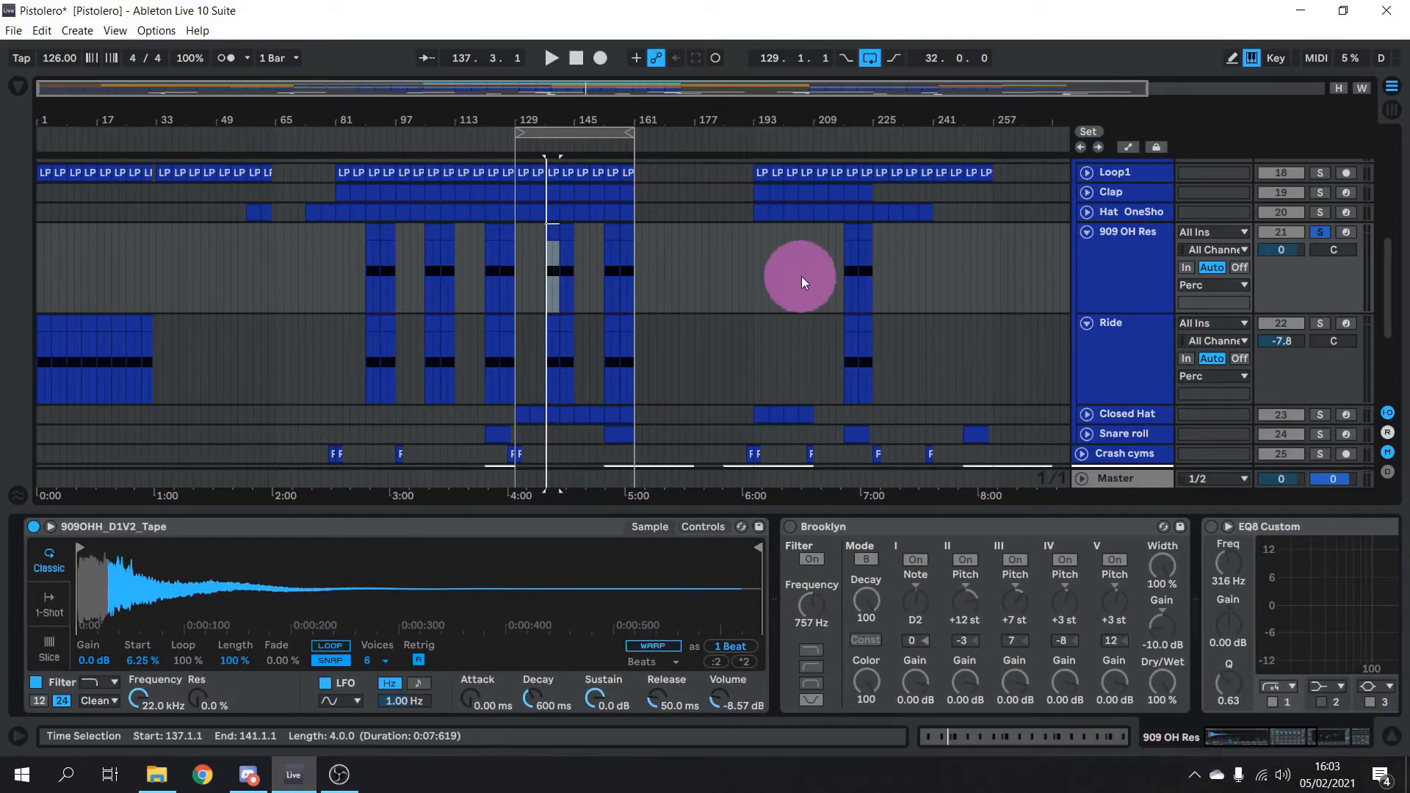
key("space")
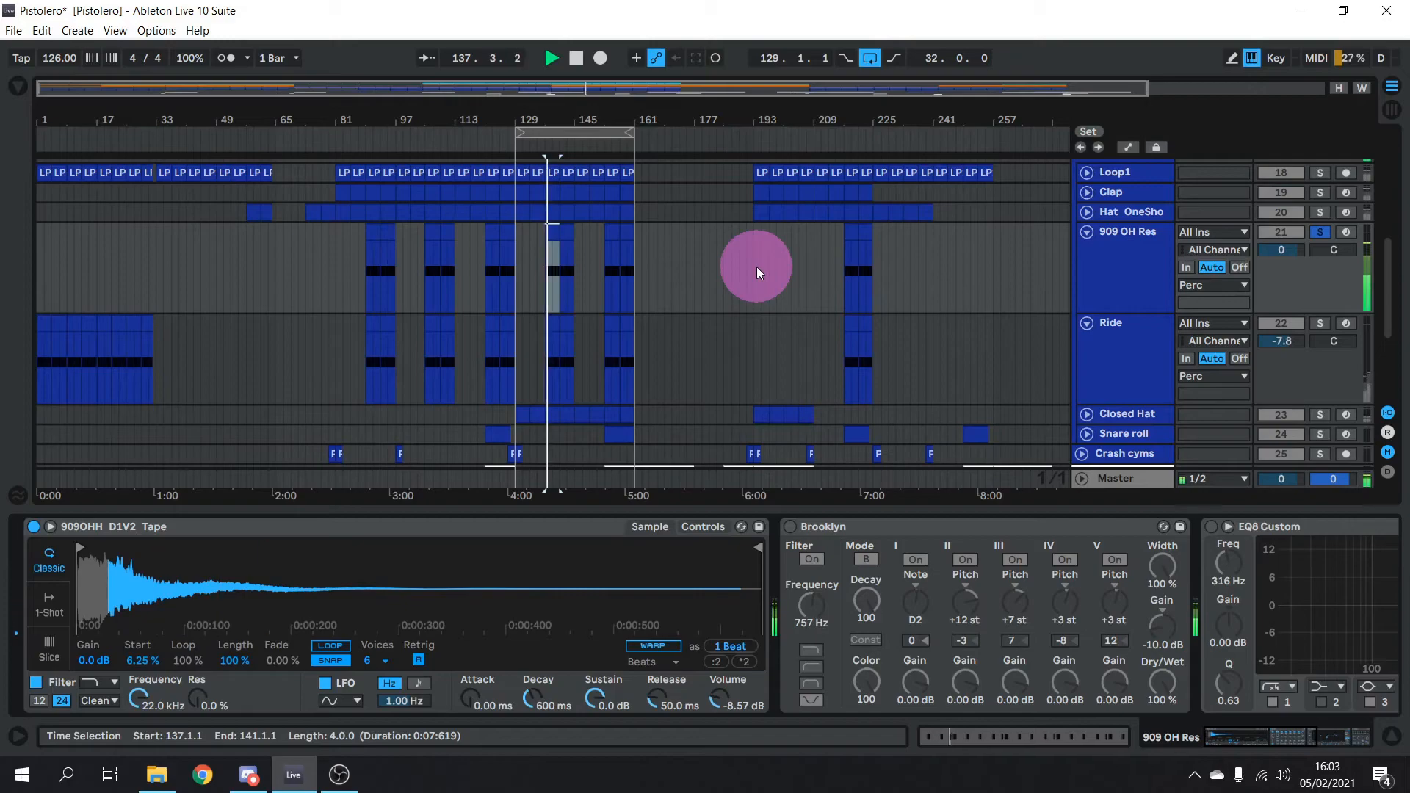
key("space")
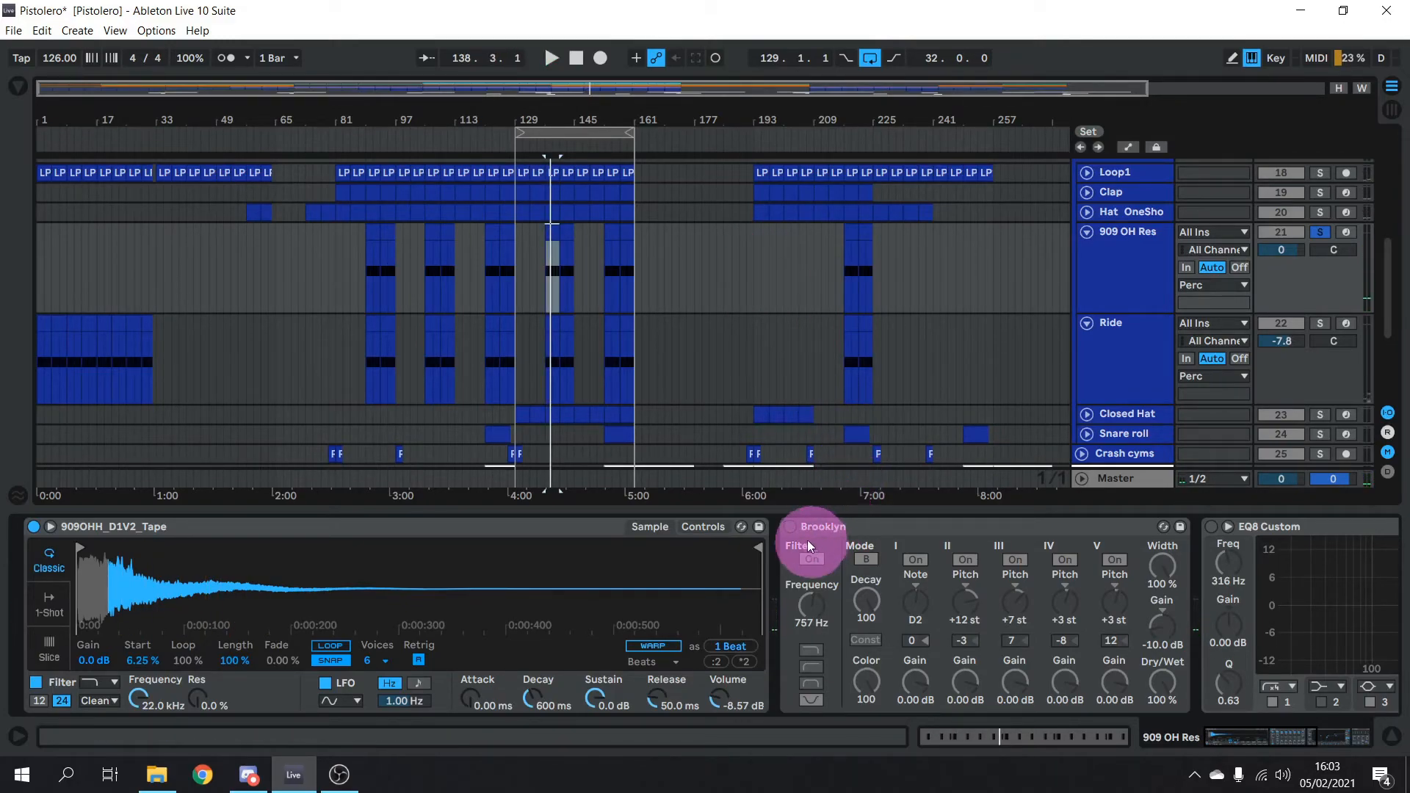
Re-enable Brooklyn (757 Hz, -10.0 dB) and play the part again
left_click(788, 527)
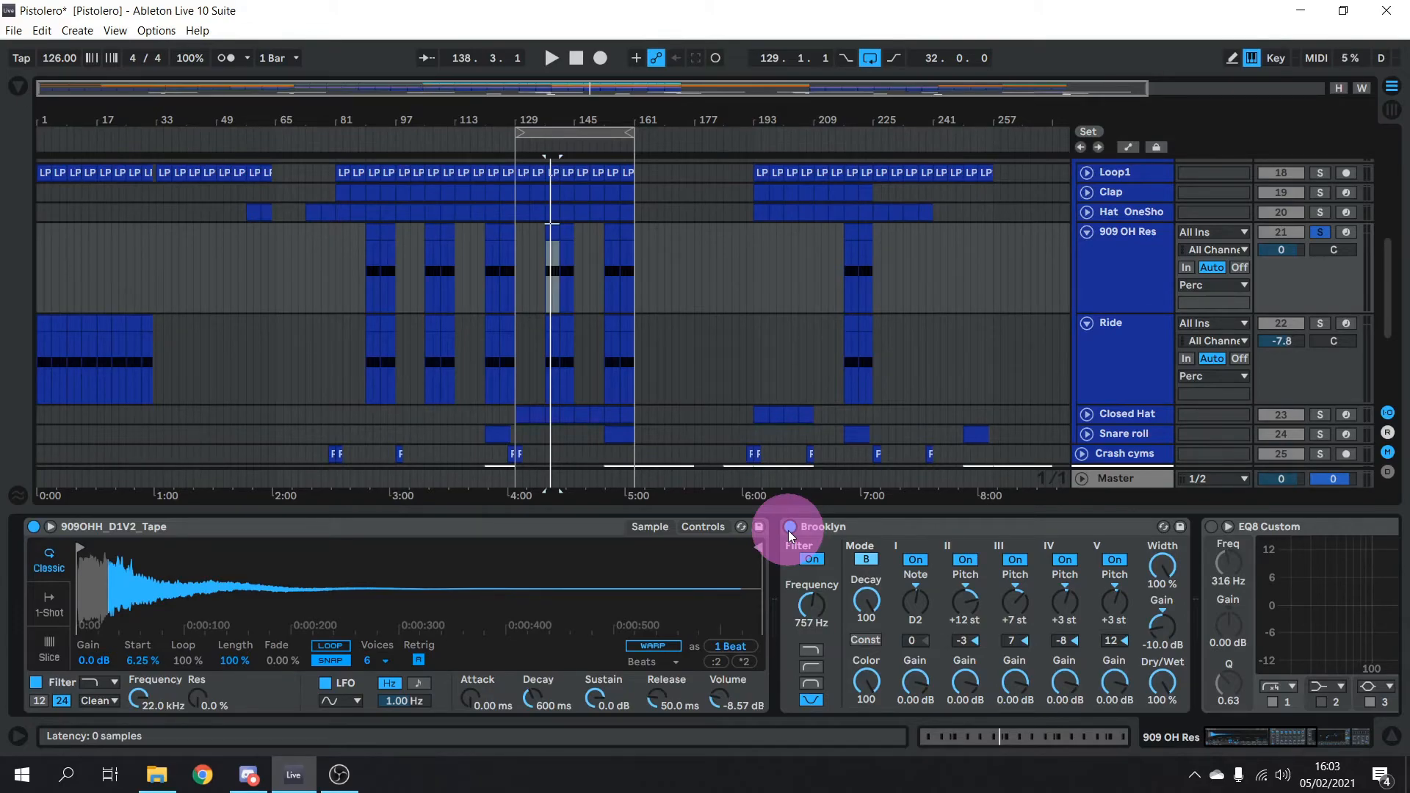
key("space")
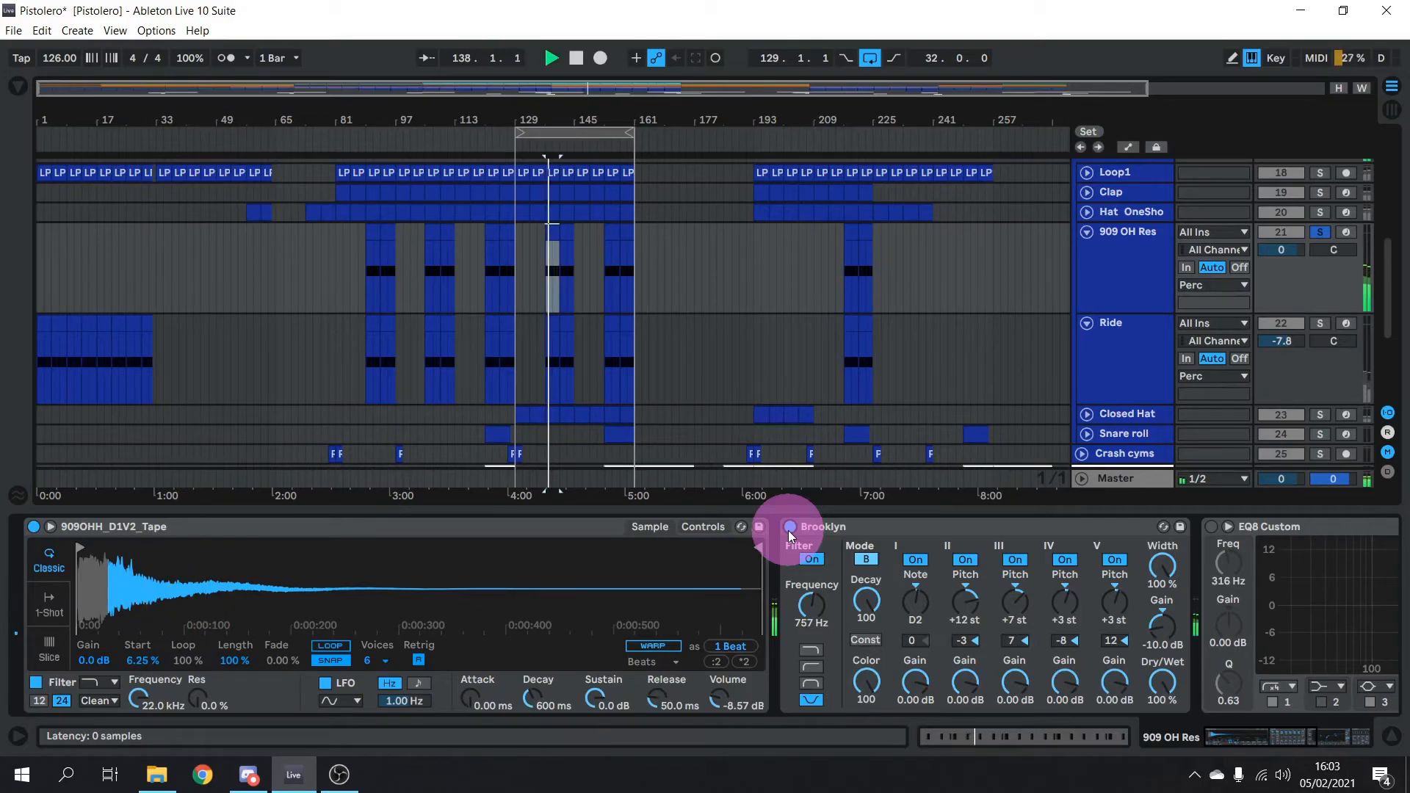
key("space")
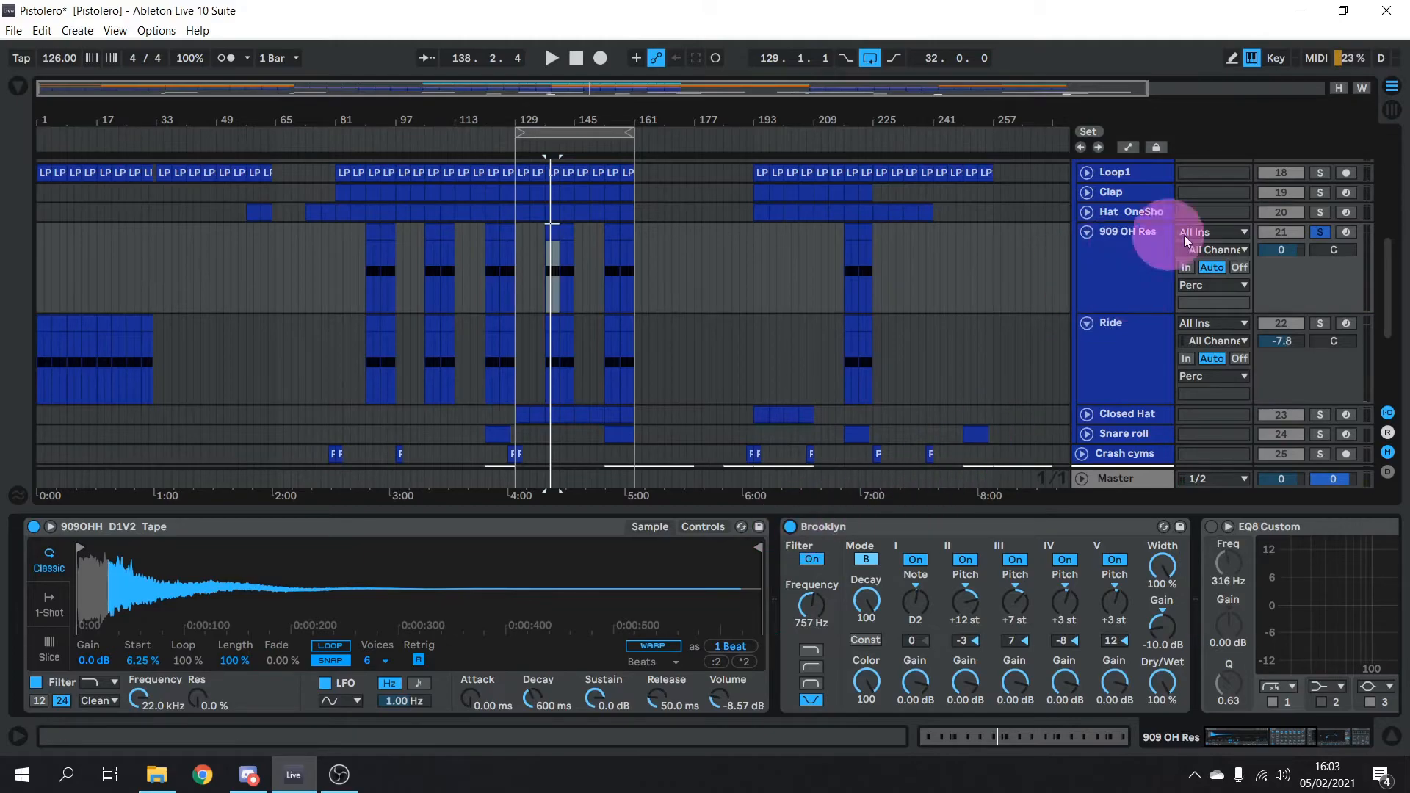
Solo Ride and play its 808 Mob Ride sample through Delay, Reverb and Auto Pan
left_click(1319, 323)
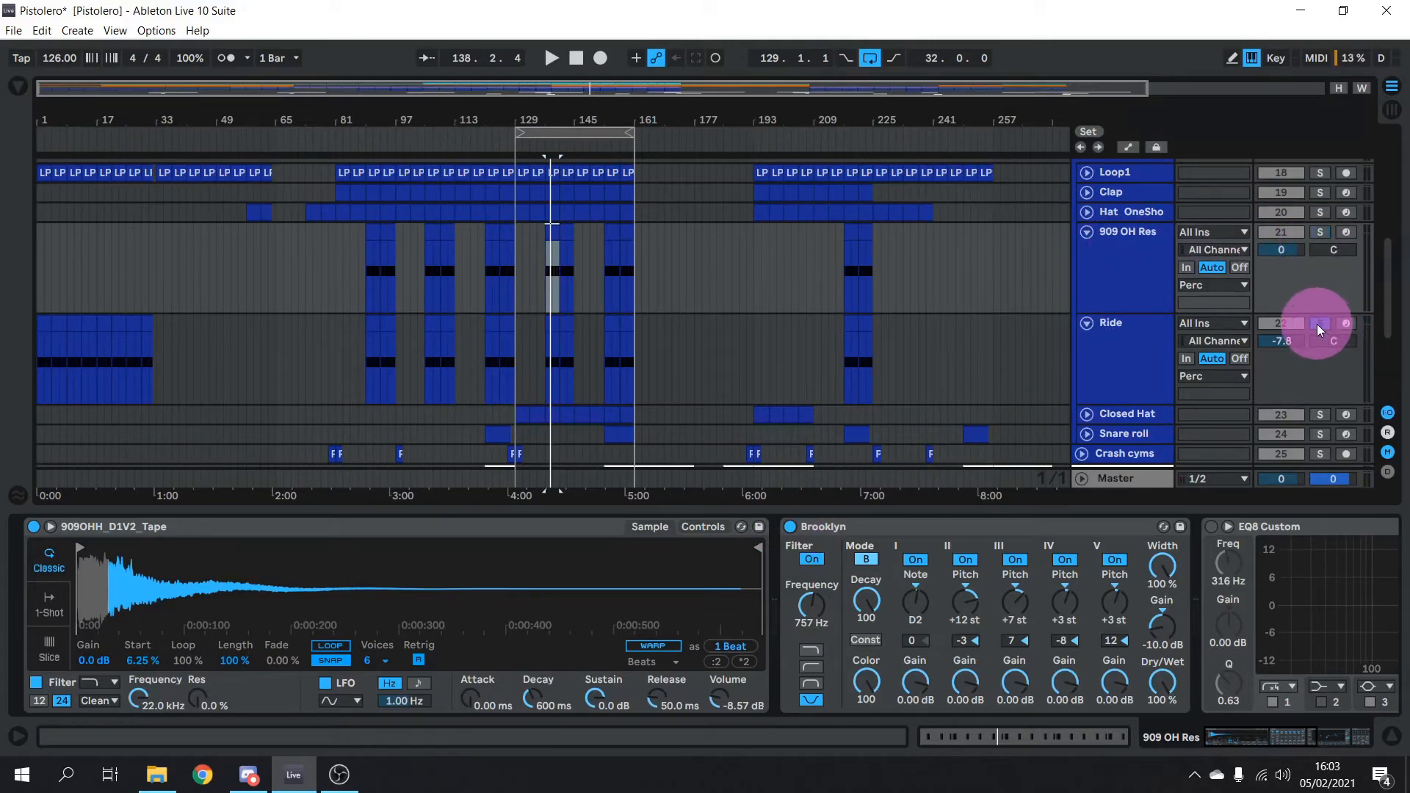
left_click(1126, 367)
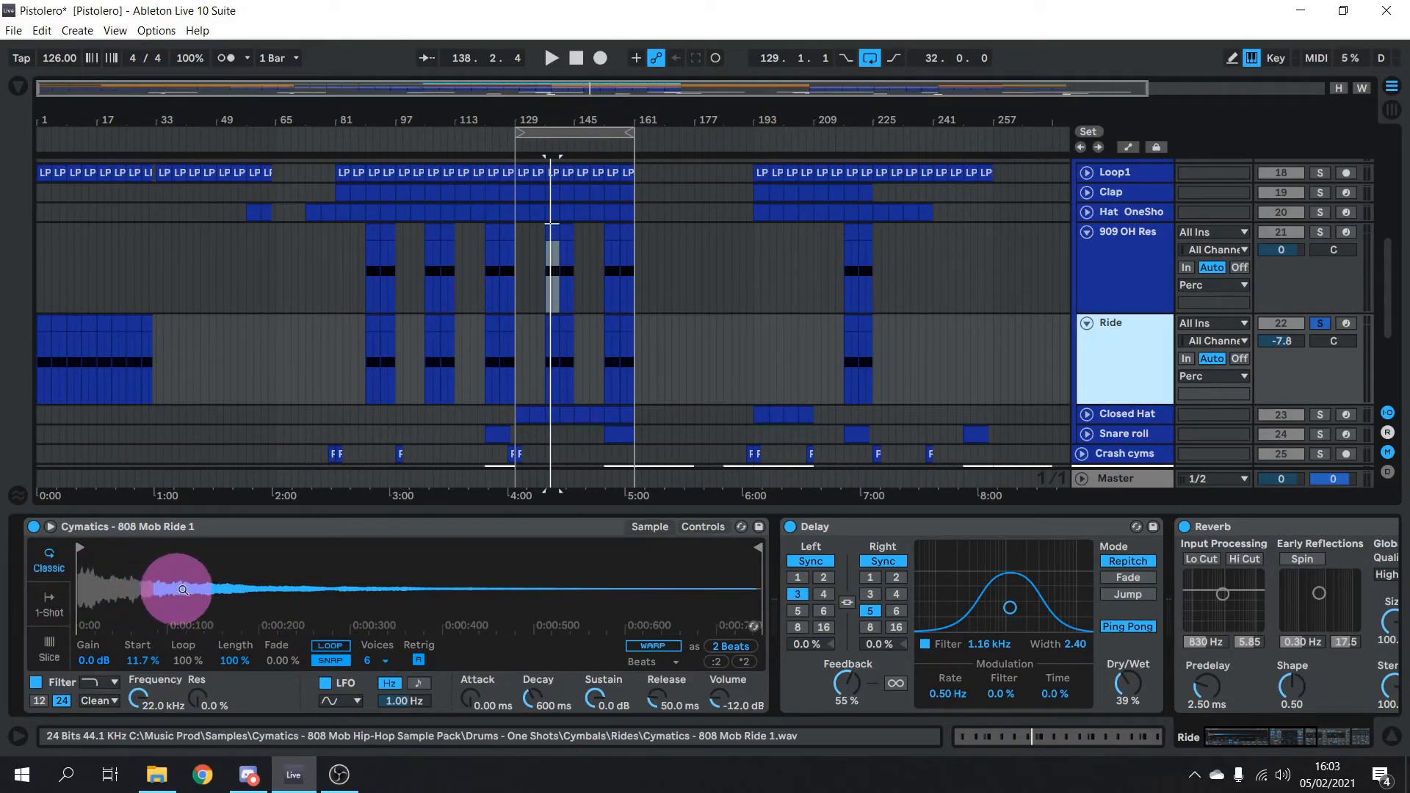
key("space")
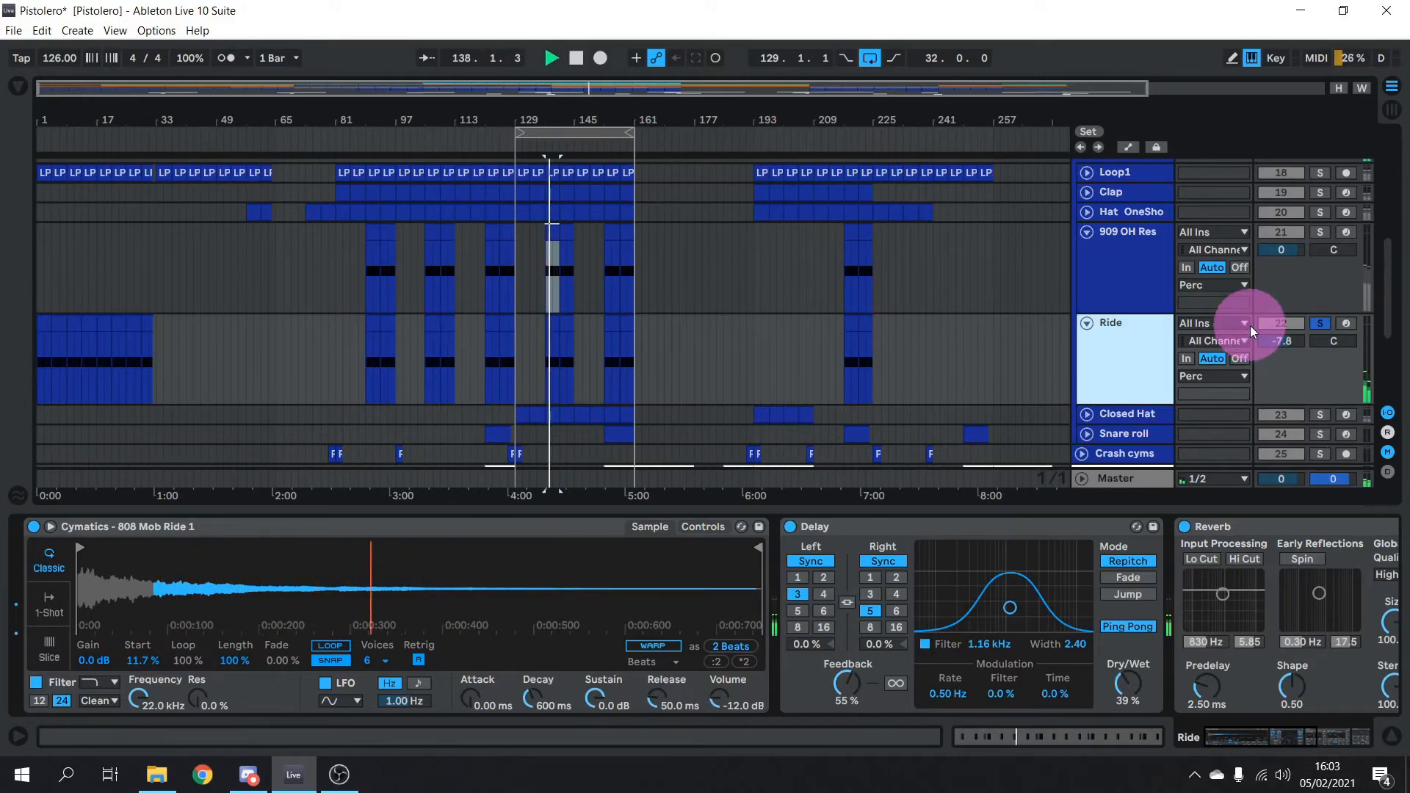
key("space")
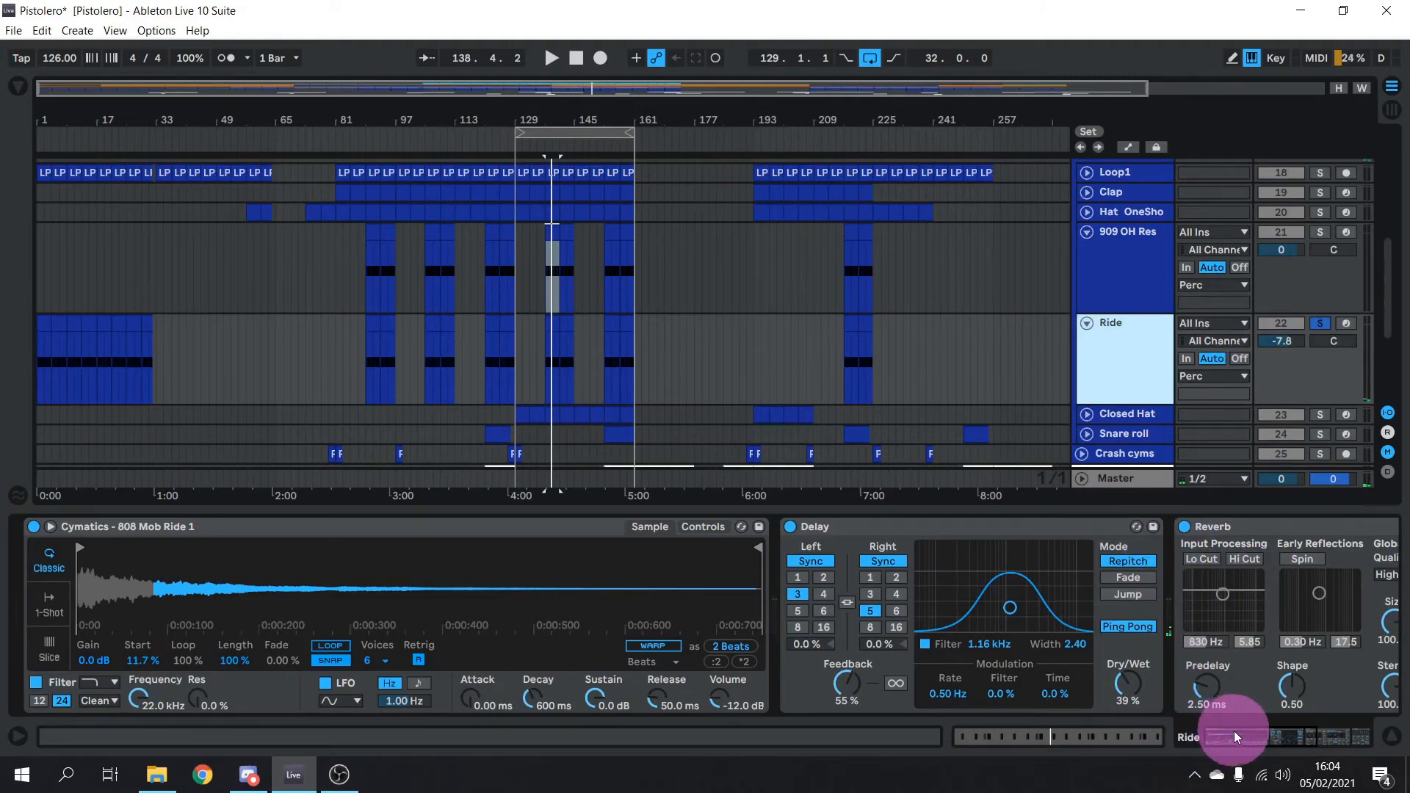
left_click_drag(1237, 733, 1302, 730)
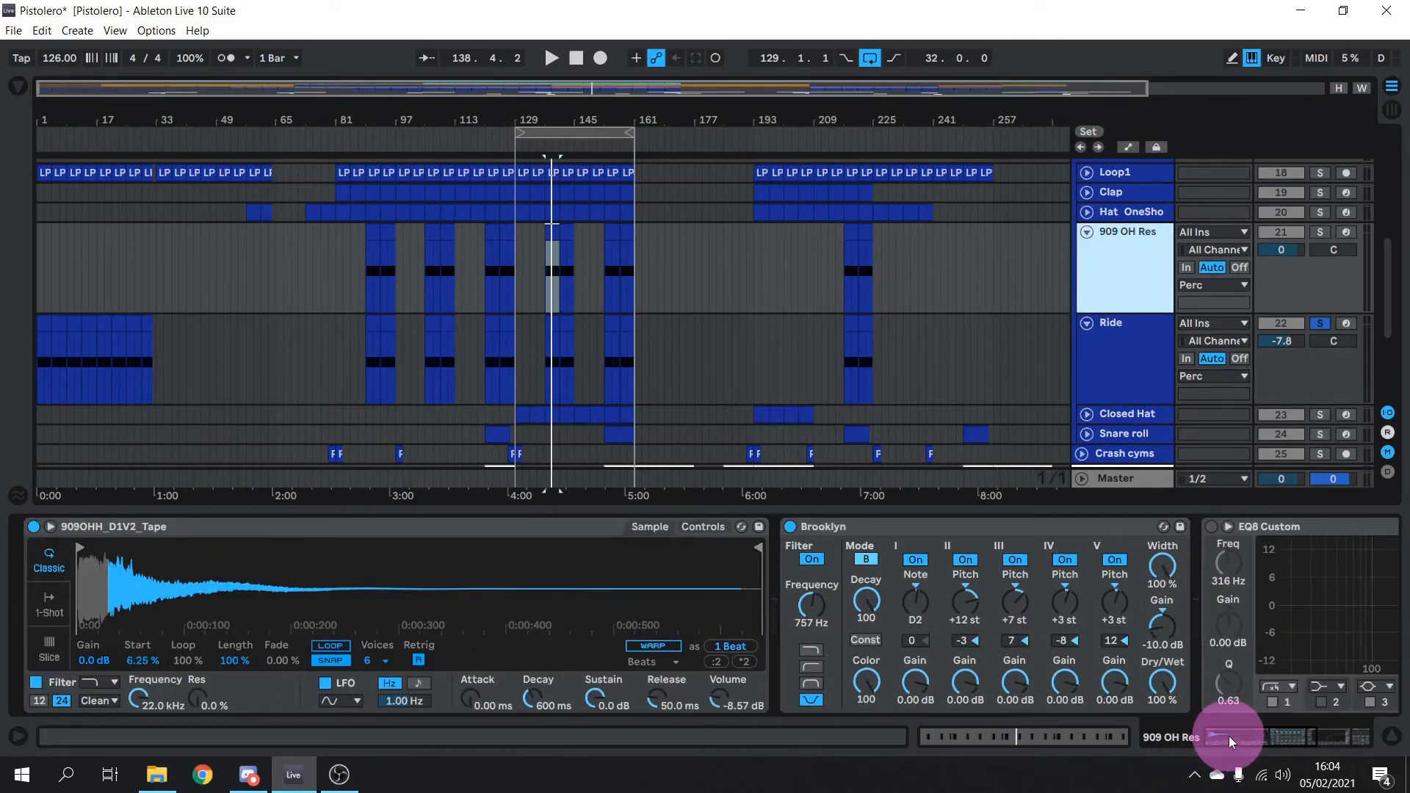
Re-enable EQ8 Custom on 909 OH Res, glancing at Ride's ping-pong Delay and Reverb chain
left_click(1228, 736)
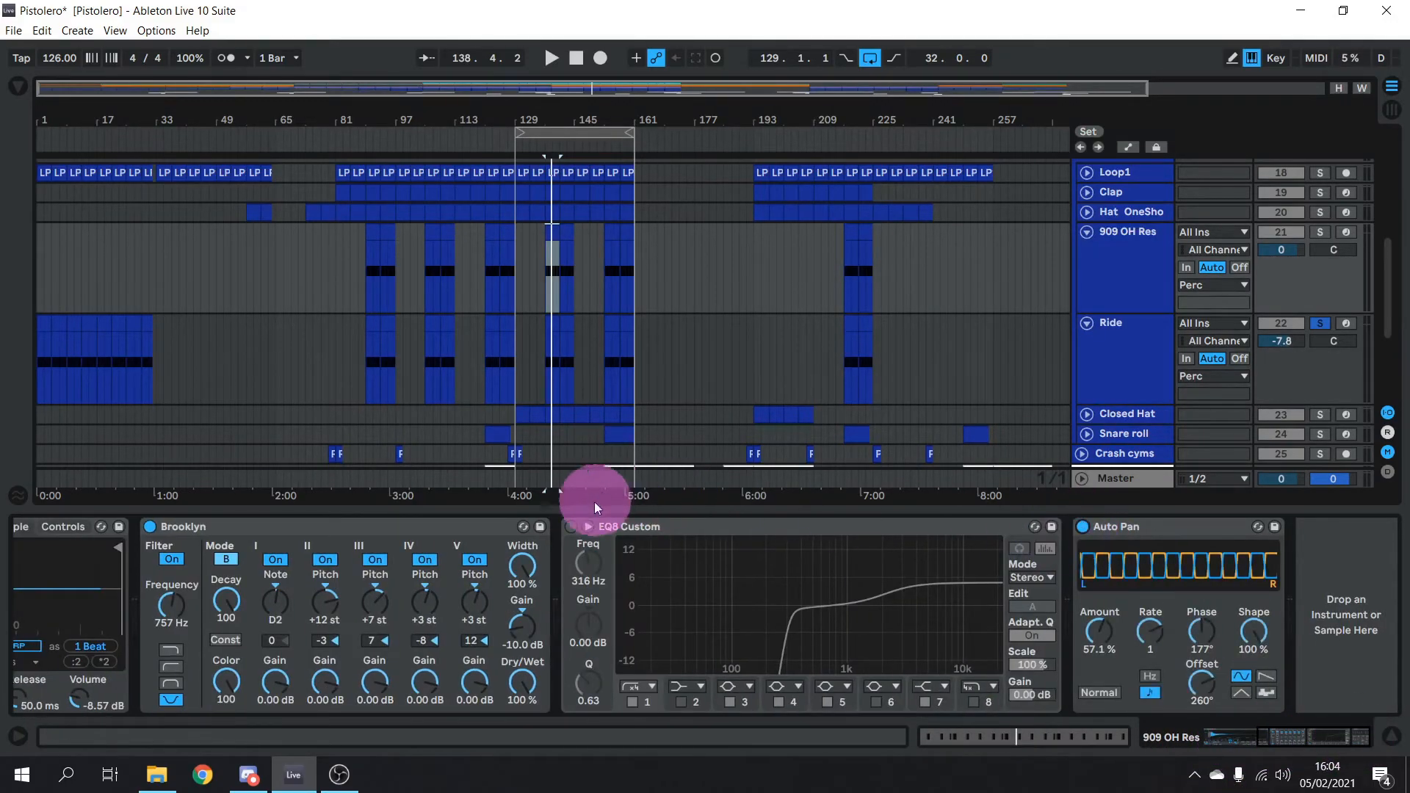
left_click(571, 526)
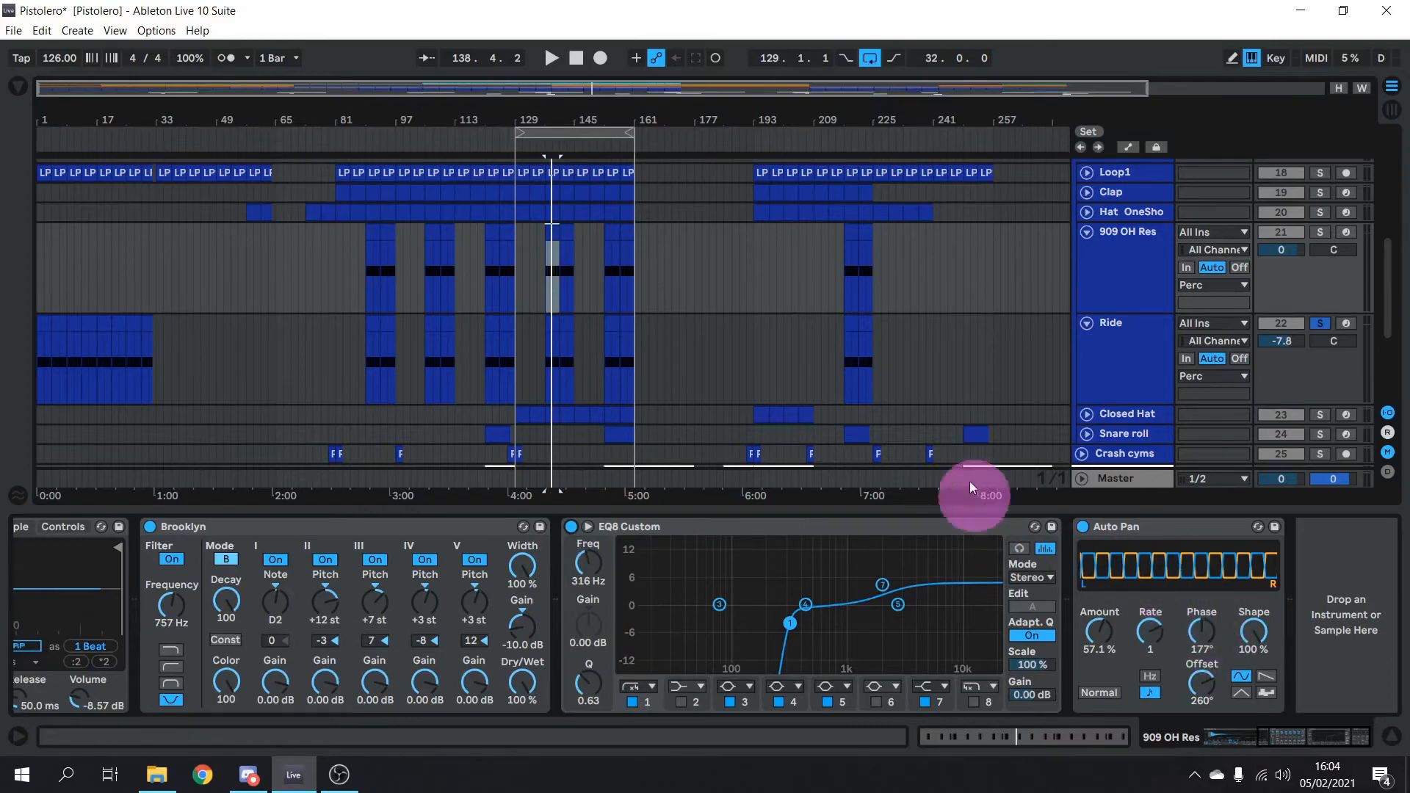
left_click(1141, 287)
left_click(1127, 348)
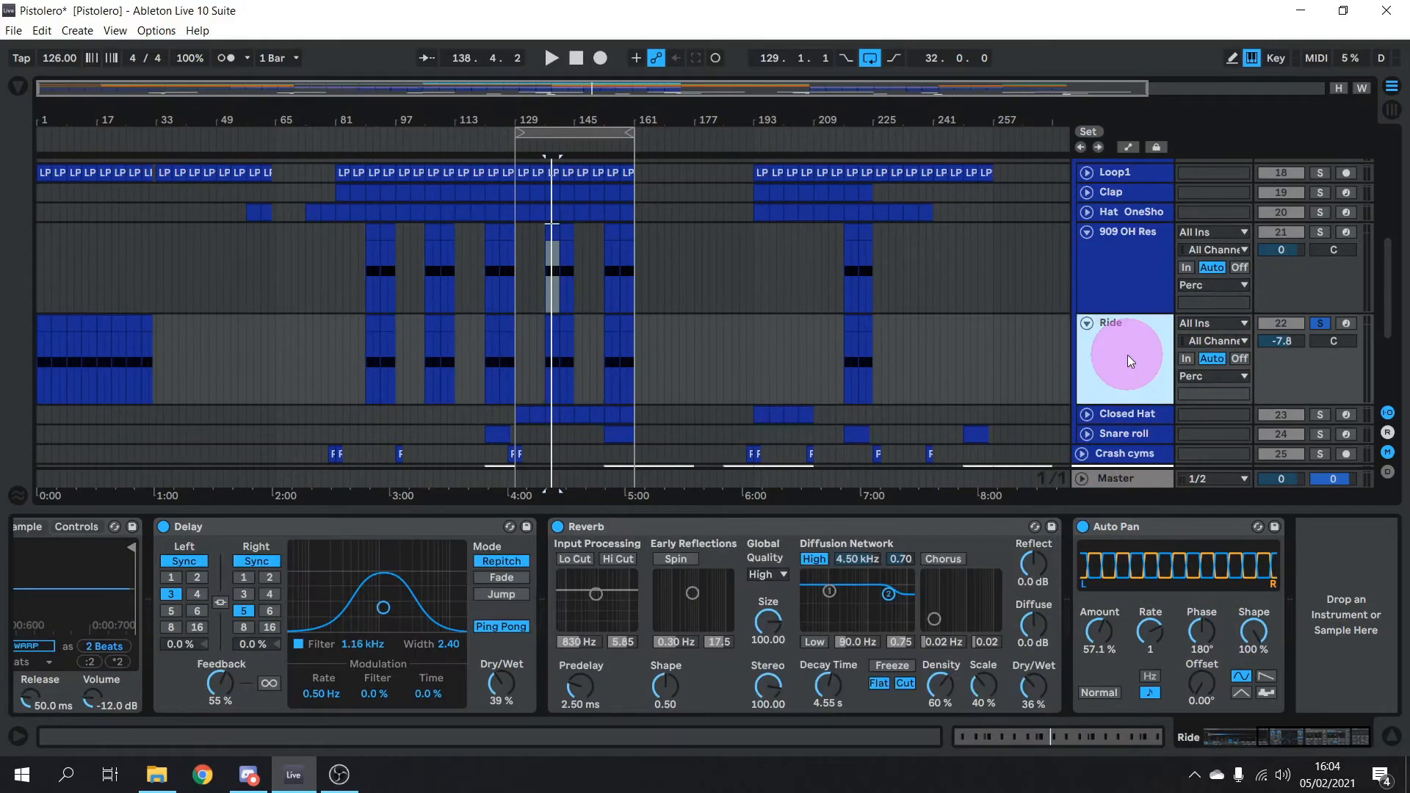
left_click(1122, 289)
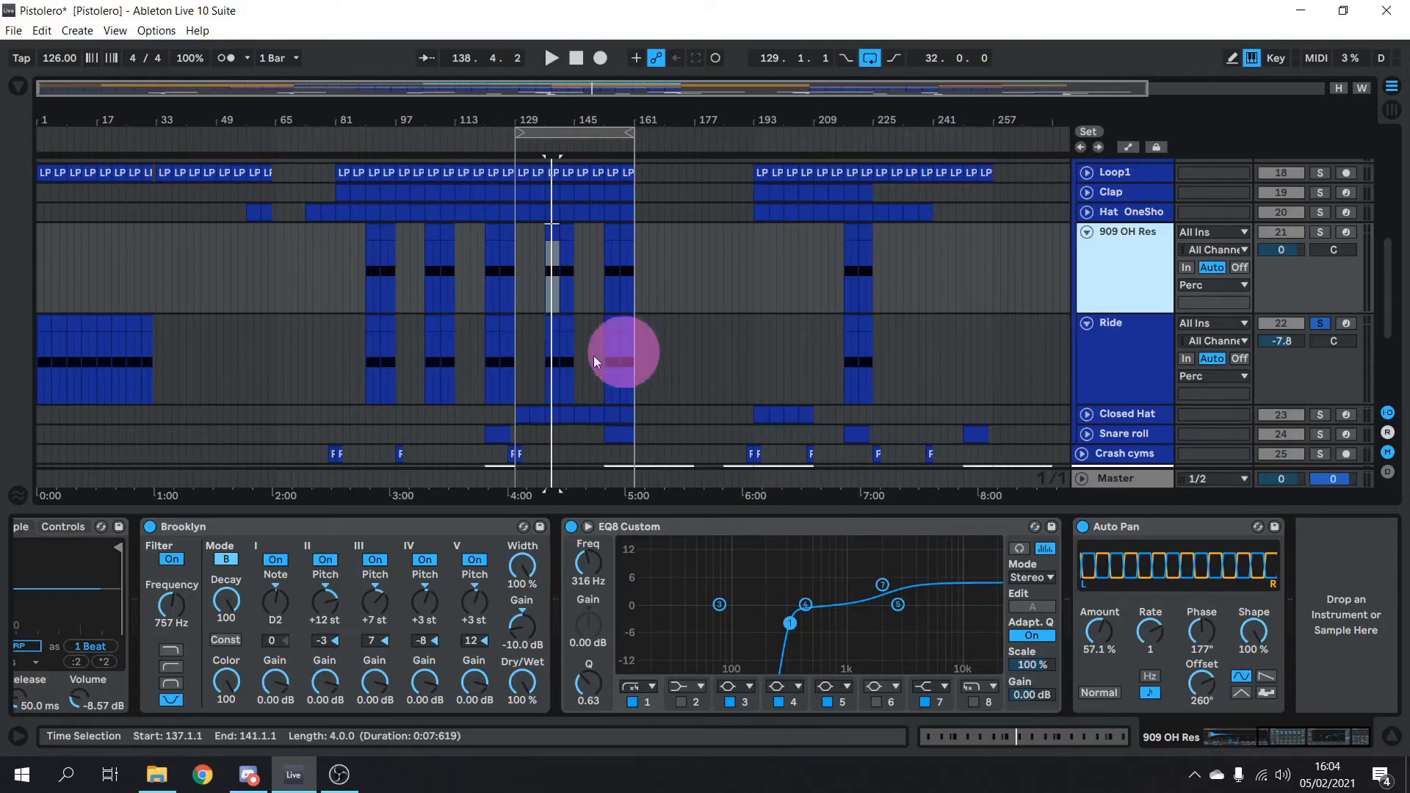
Solo 909 OH Res again and play it together with Ride
left_click(1324, 232)
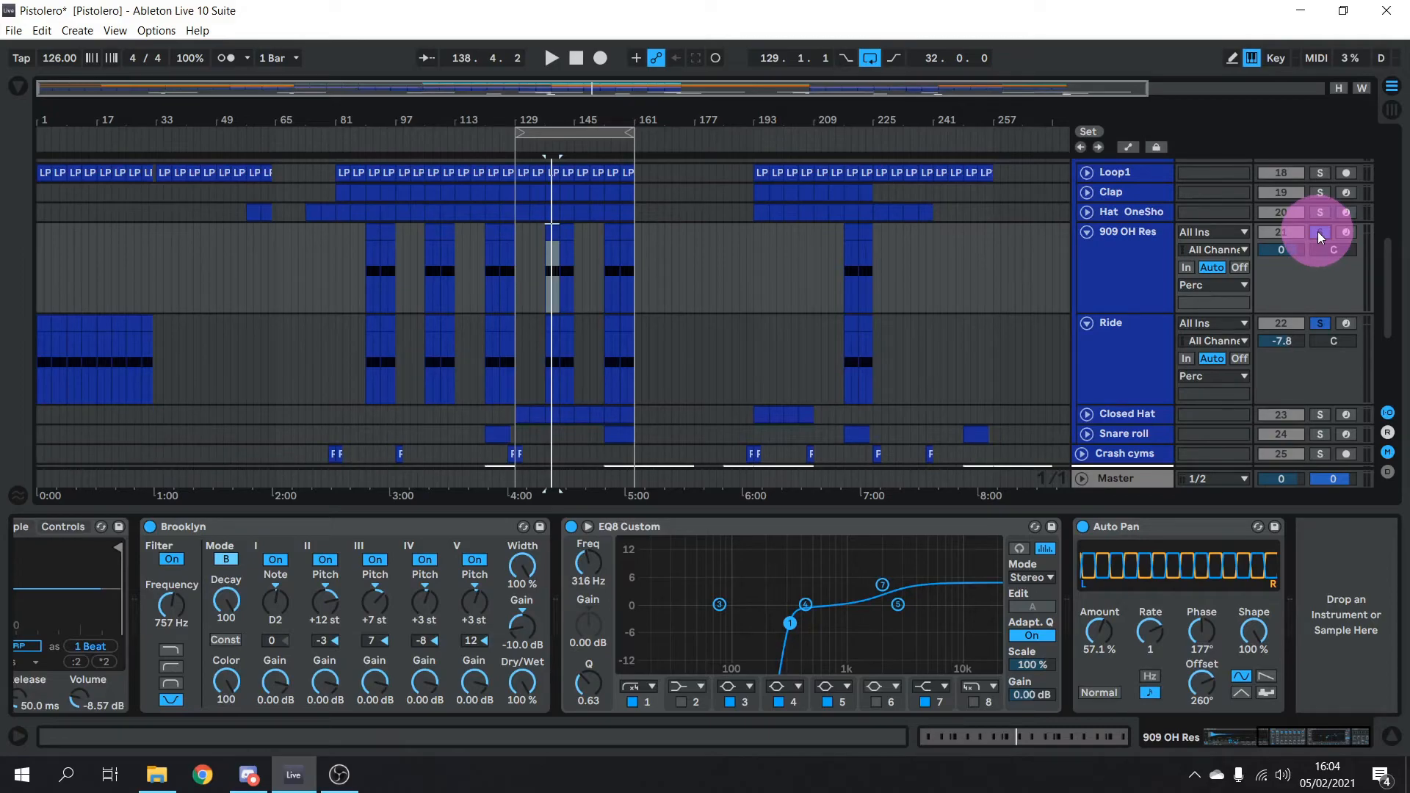
key("space")
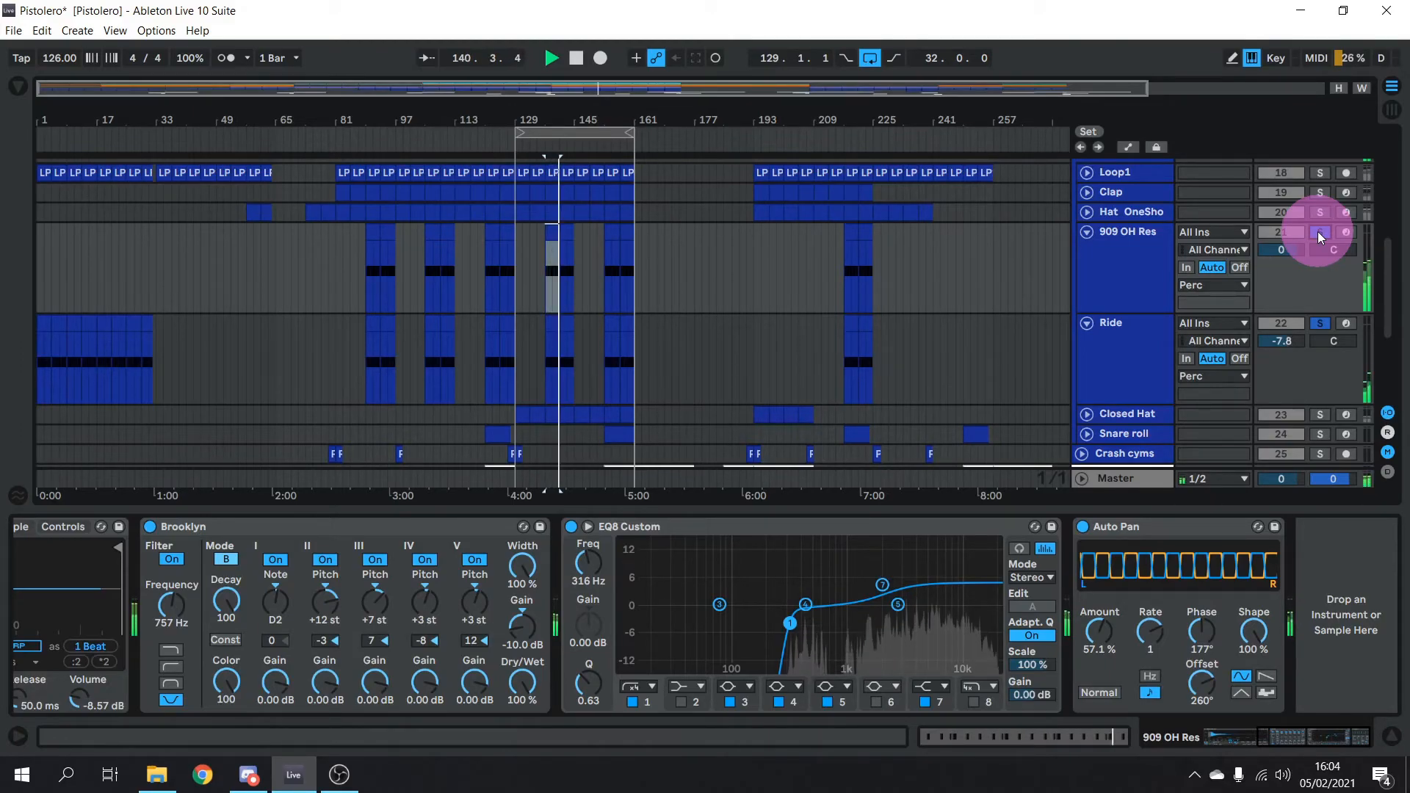
key("space")
Clear the solos and fold the 909 OH Res and Ride tracks
left_click(1320, 234)
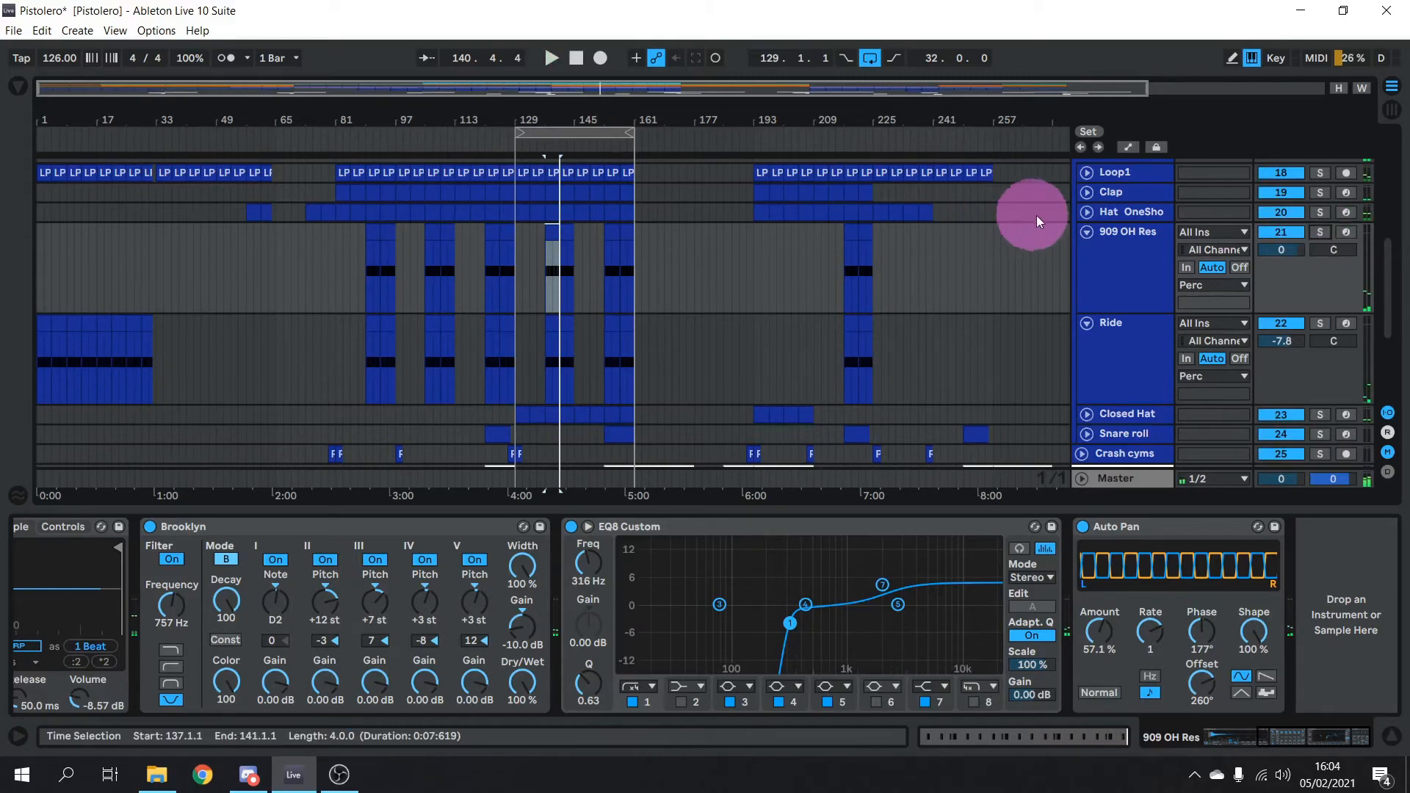
left_click(1086, 232)
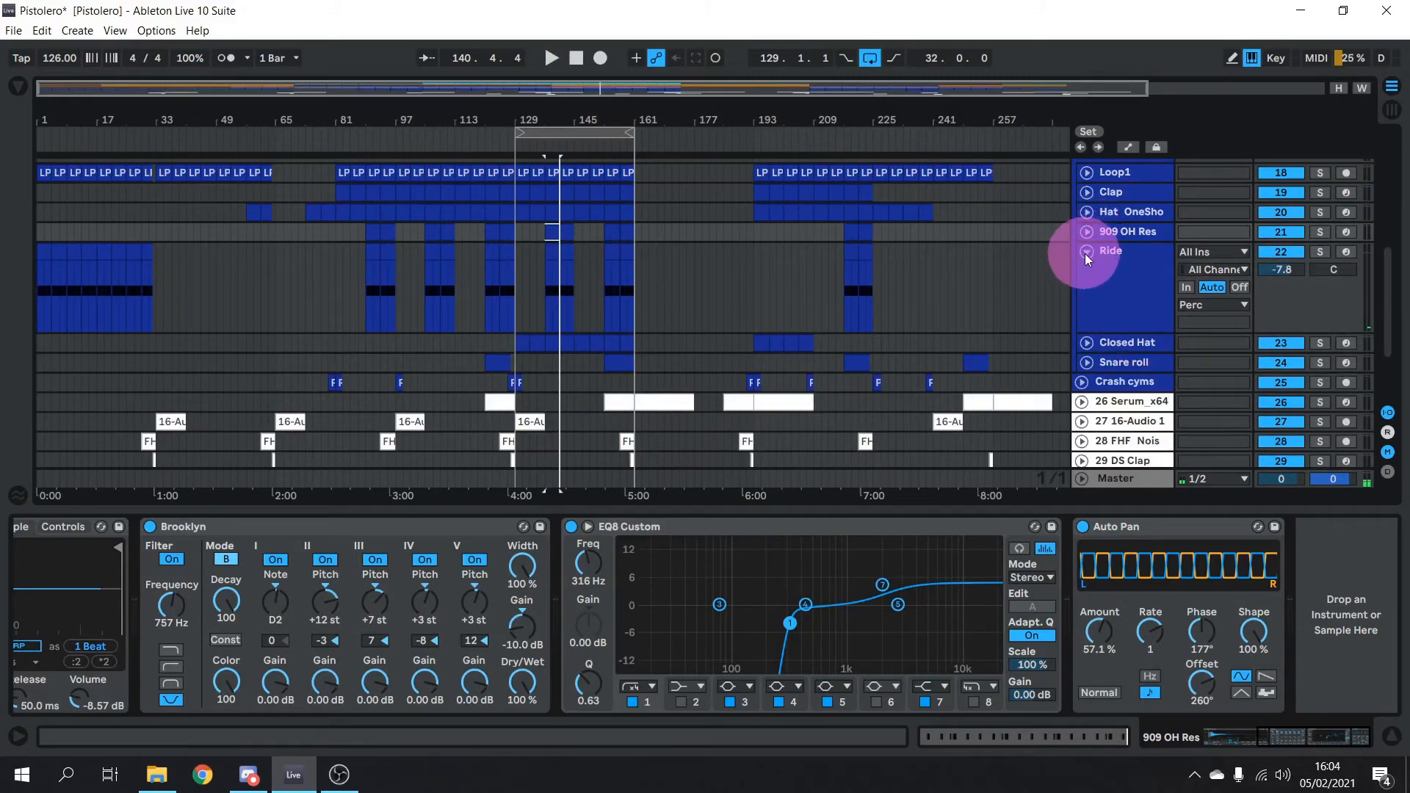
left_click(1086, 252)
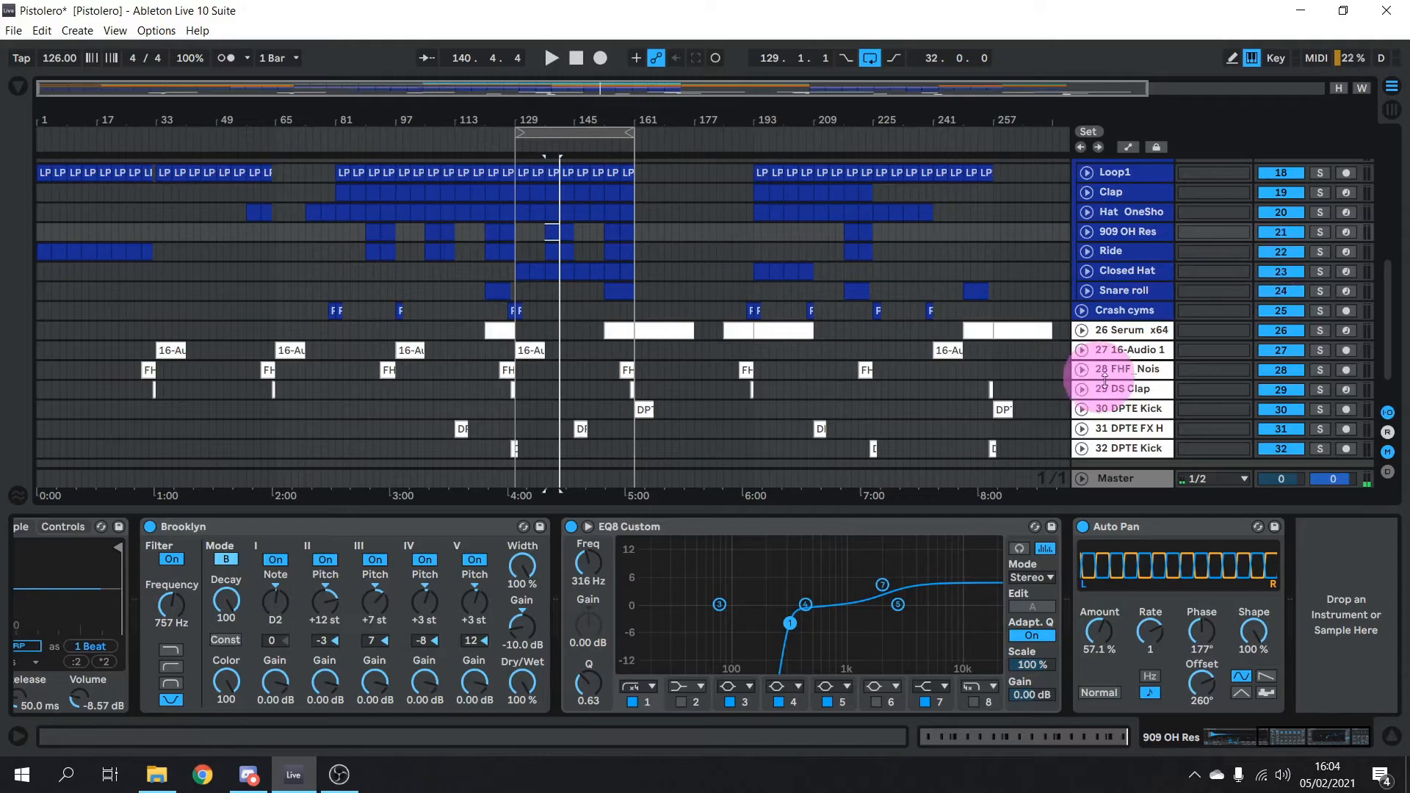
Unfold and solo Snare roll, then play it from bar 155
left_click(1087, 290)
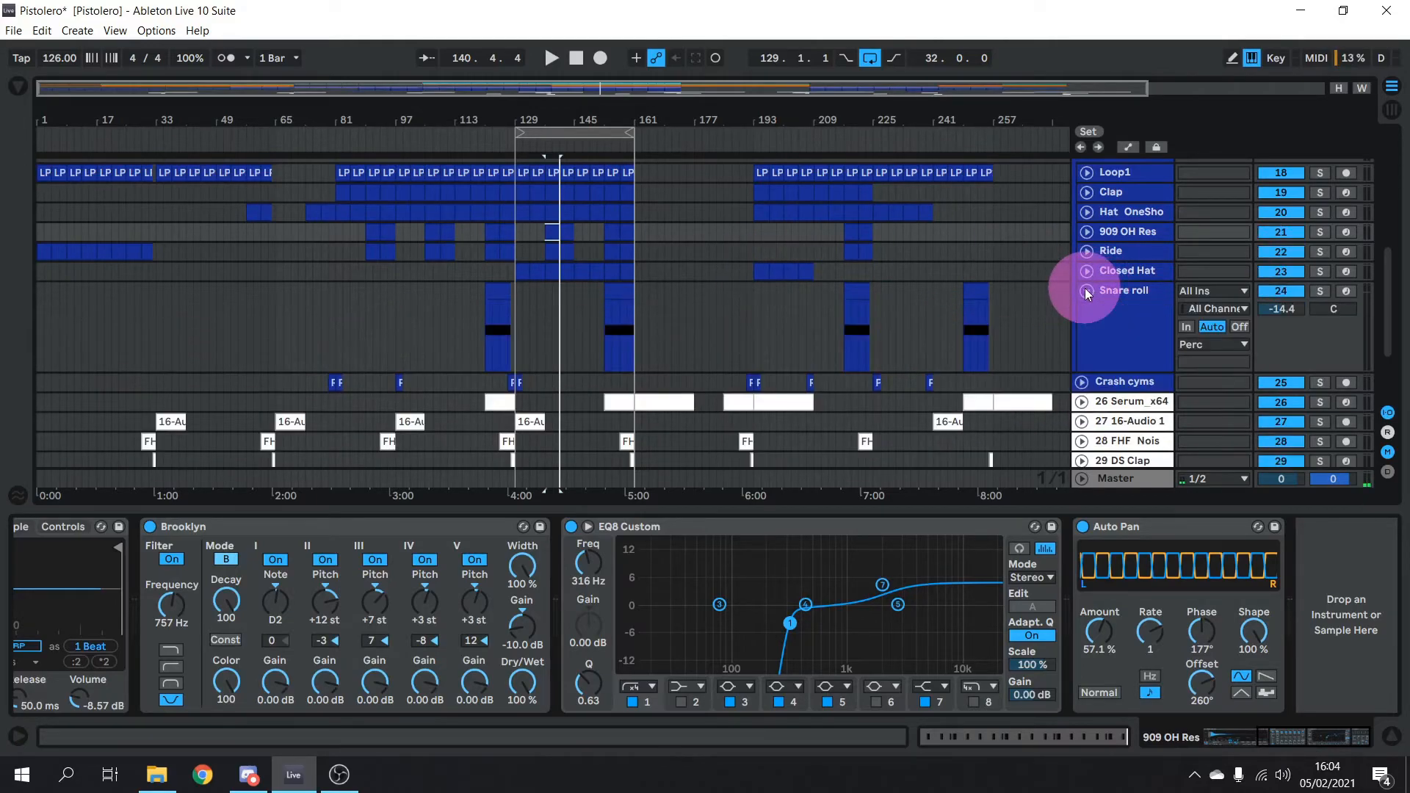
left_click(1320, 290)
left_click(1116, 327)
left_click(611, 316)
key("space")
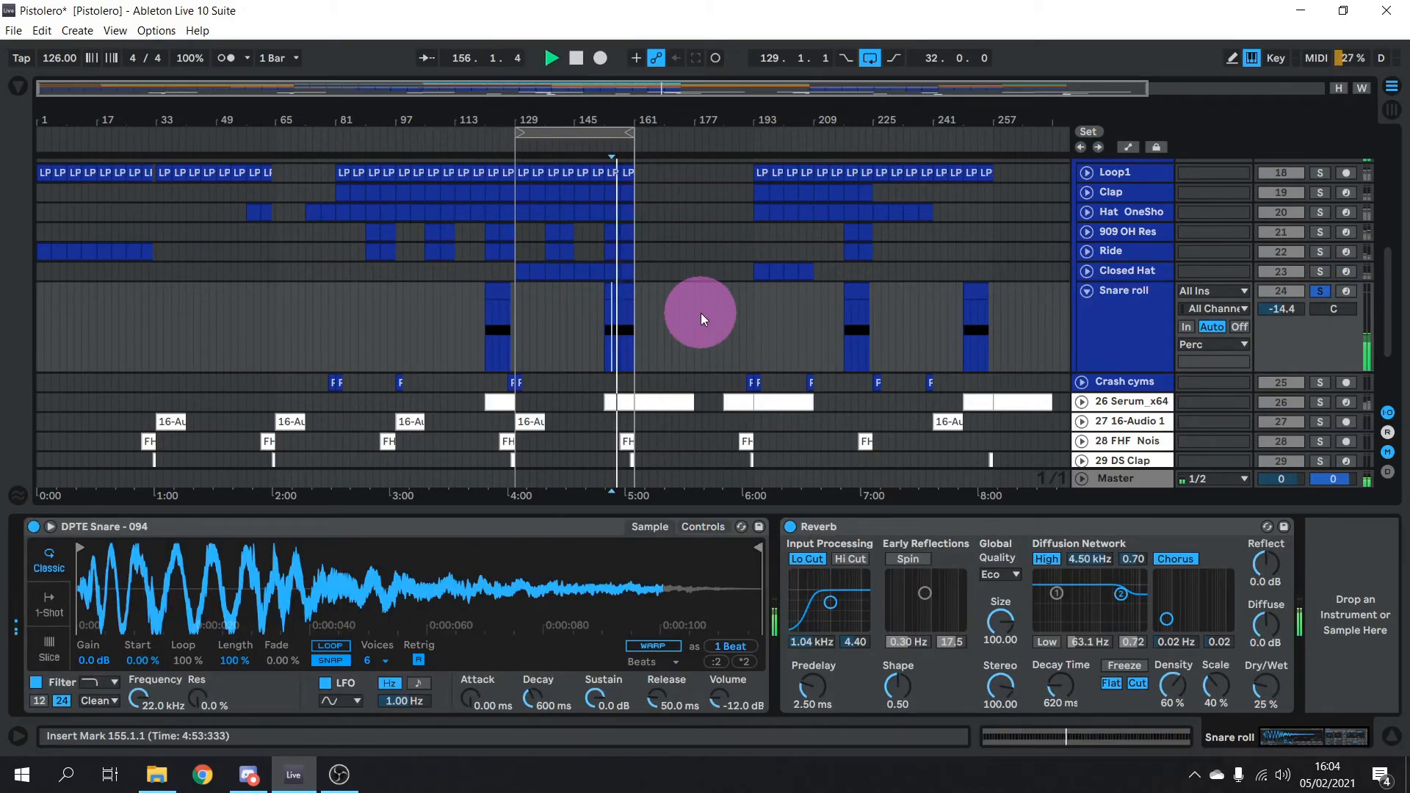
key("space")
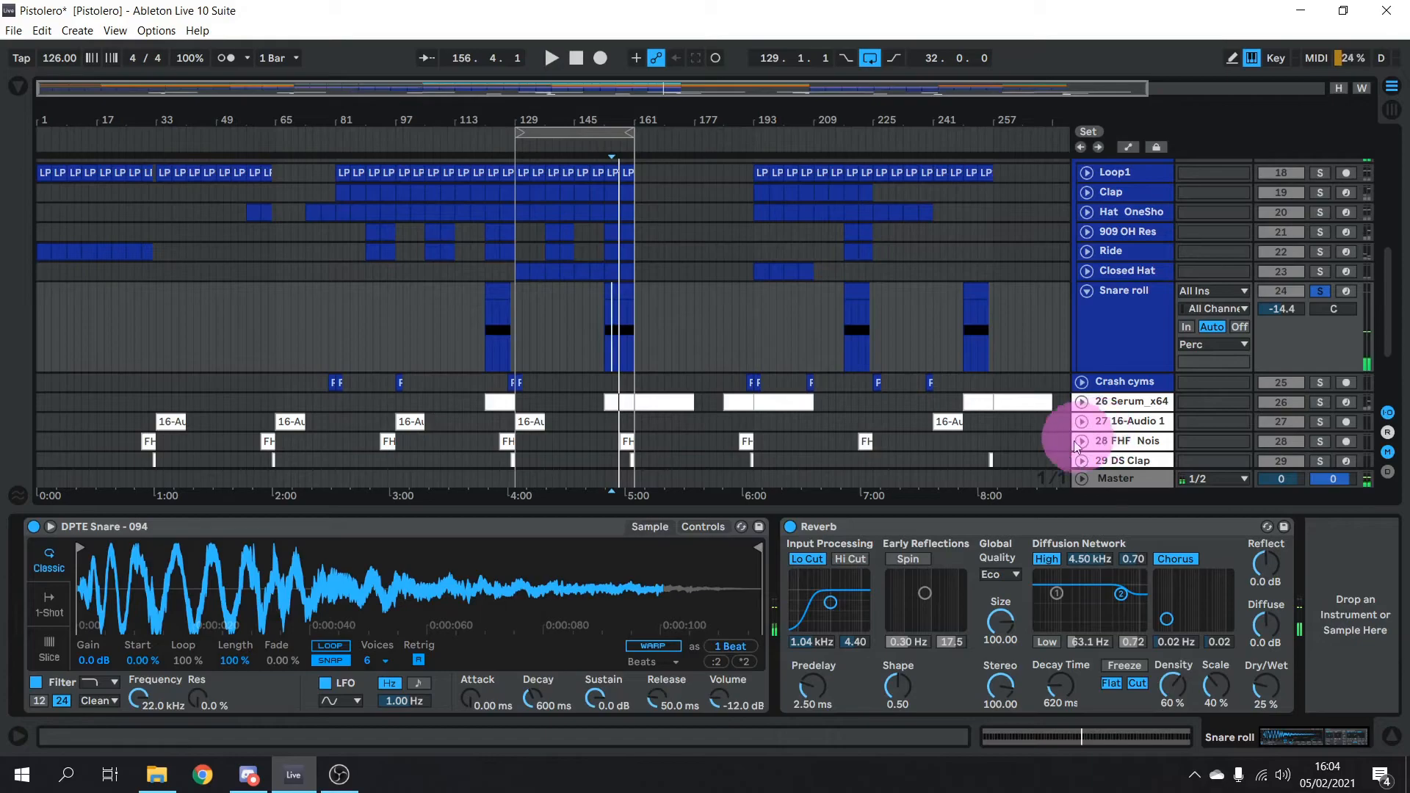
Fold Snare roll, unfold and solo Crash cyms, and play its crash at bar 191
left_click(1087, 292)
left_click(1081, 311)
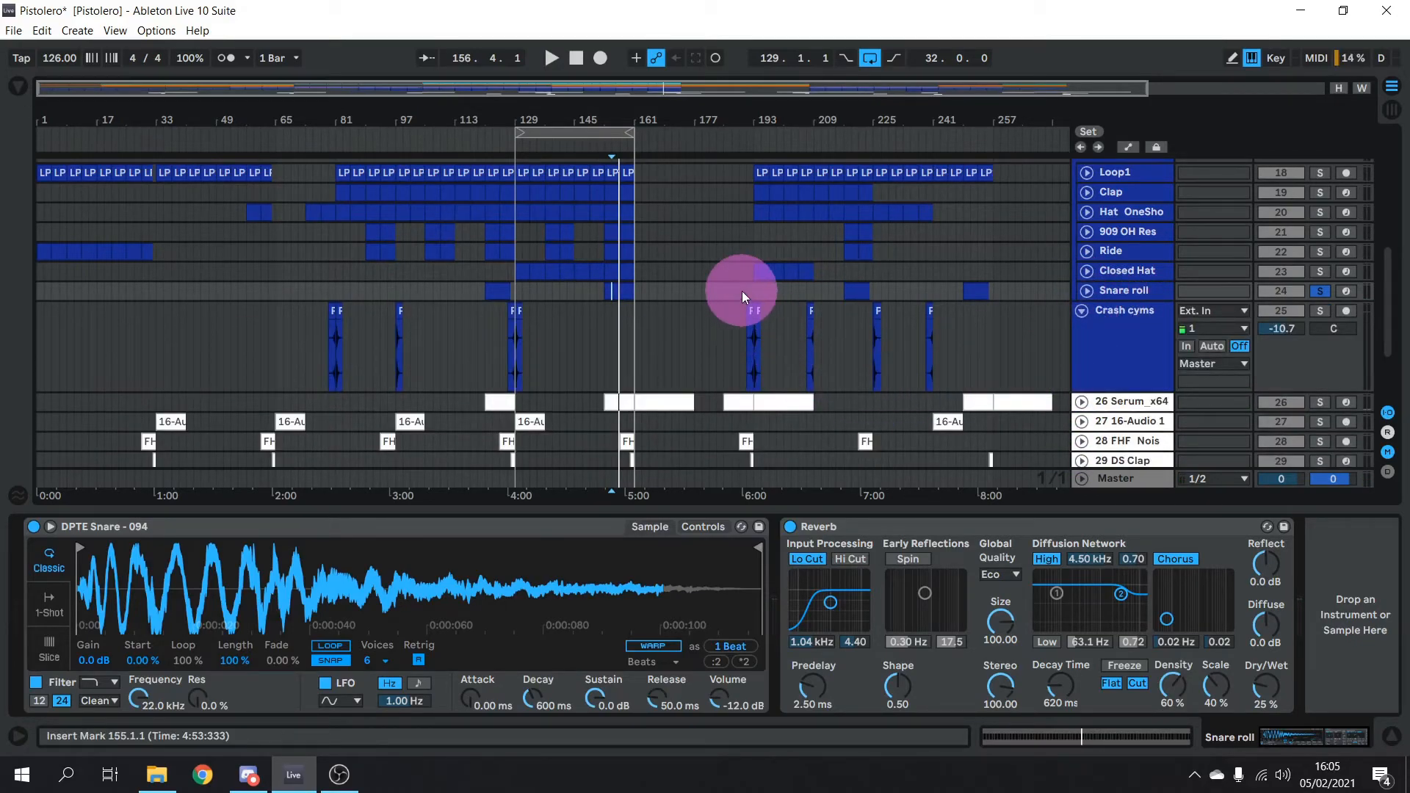
left_click(1320, 311)
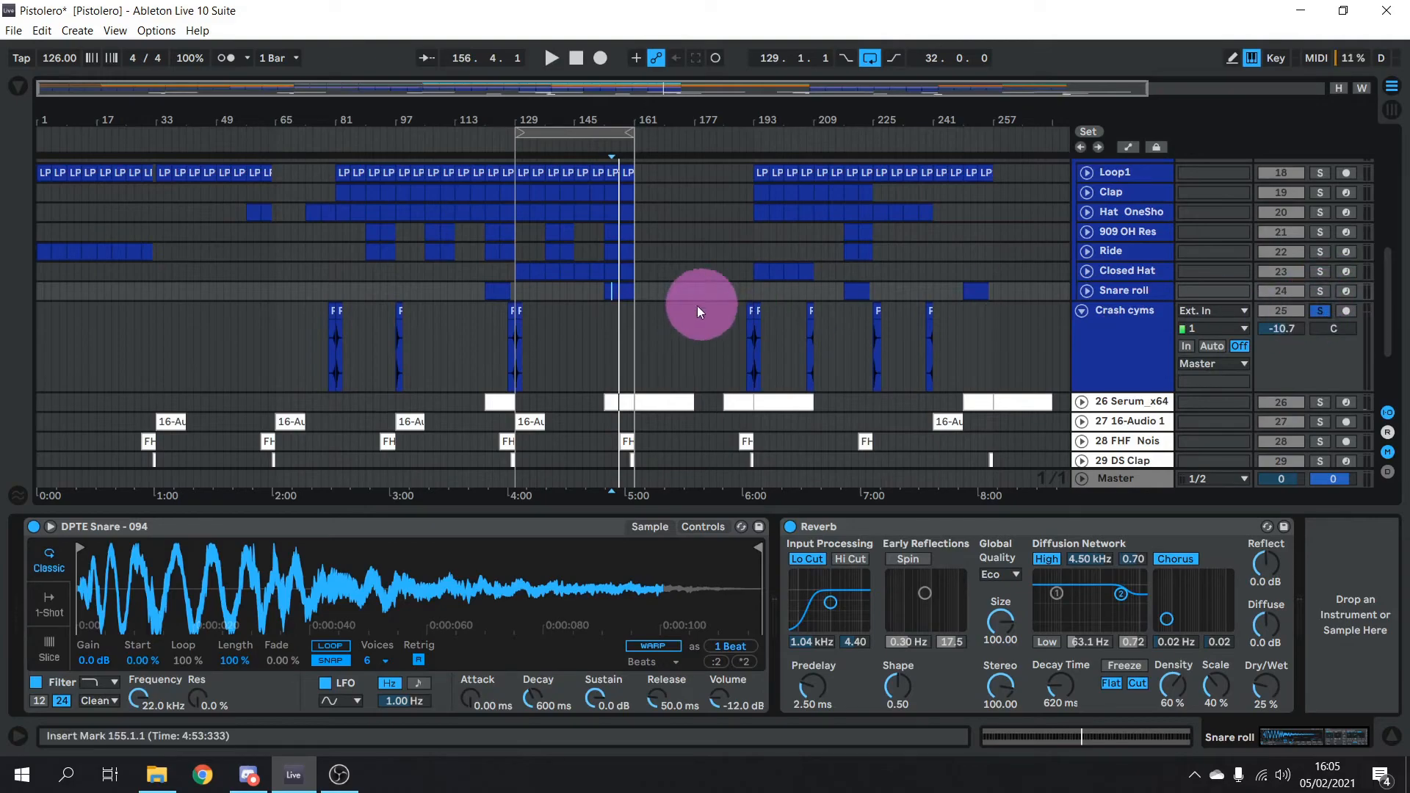
left_click(748, 314)
key("space")
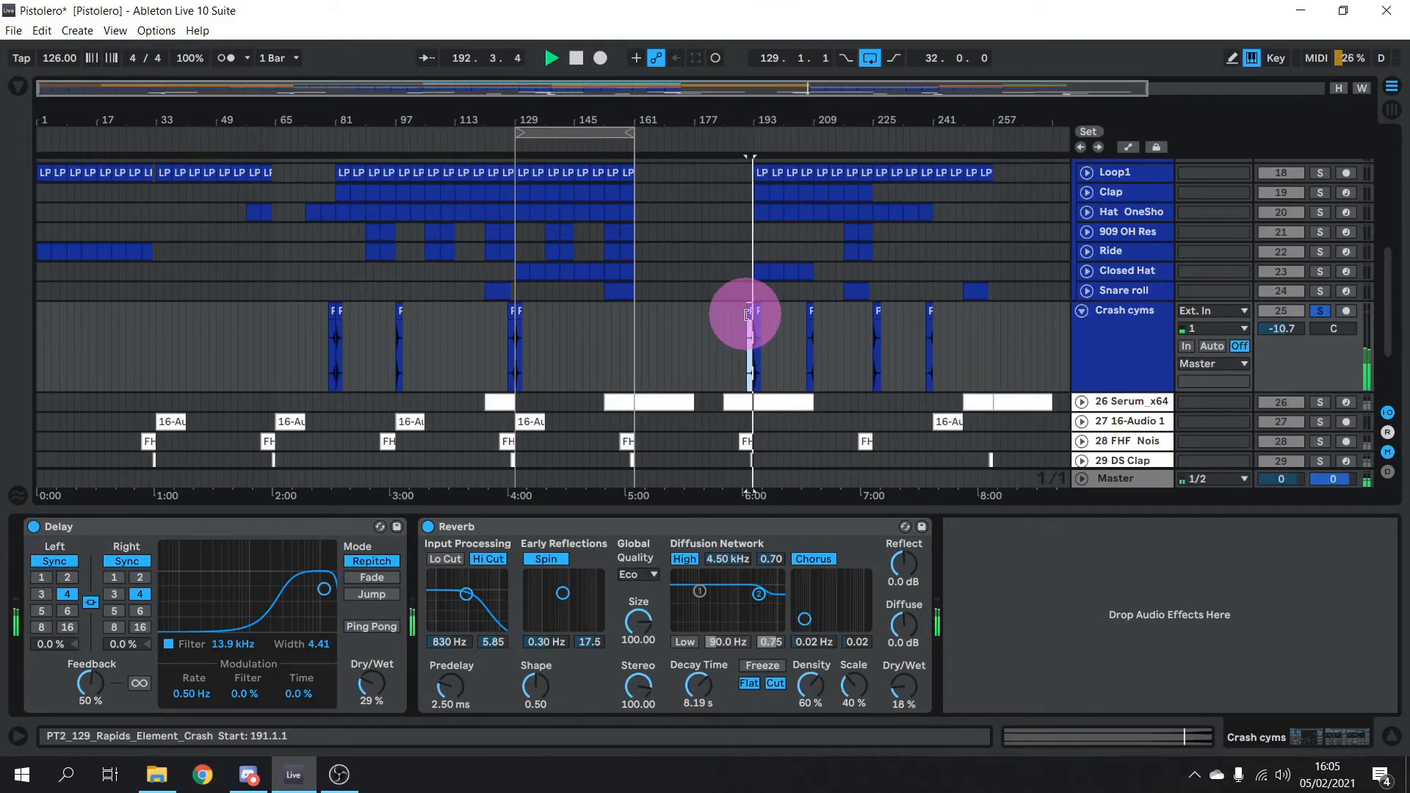
Inspect the Perc group's Ozone 9 Exciter, then solo Perc and play from bar 129
key("space")
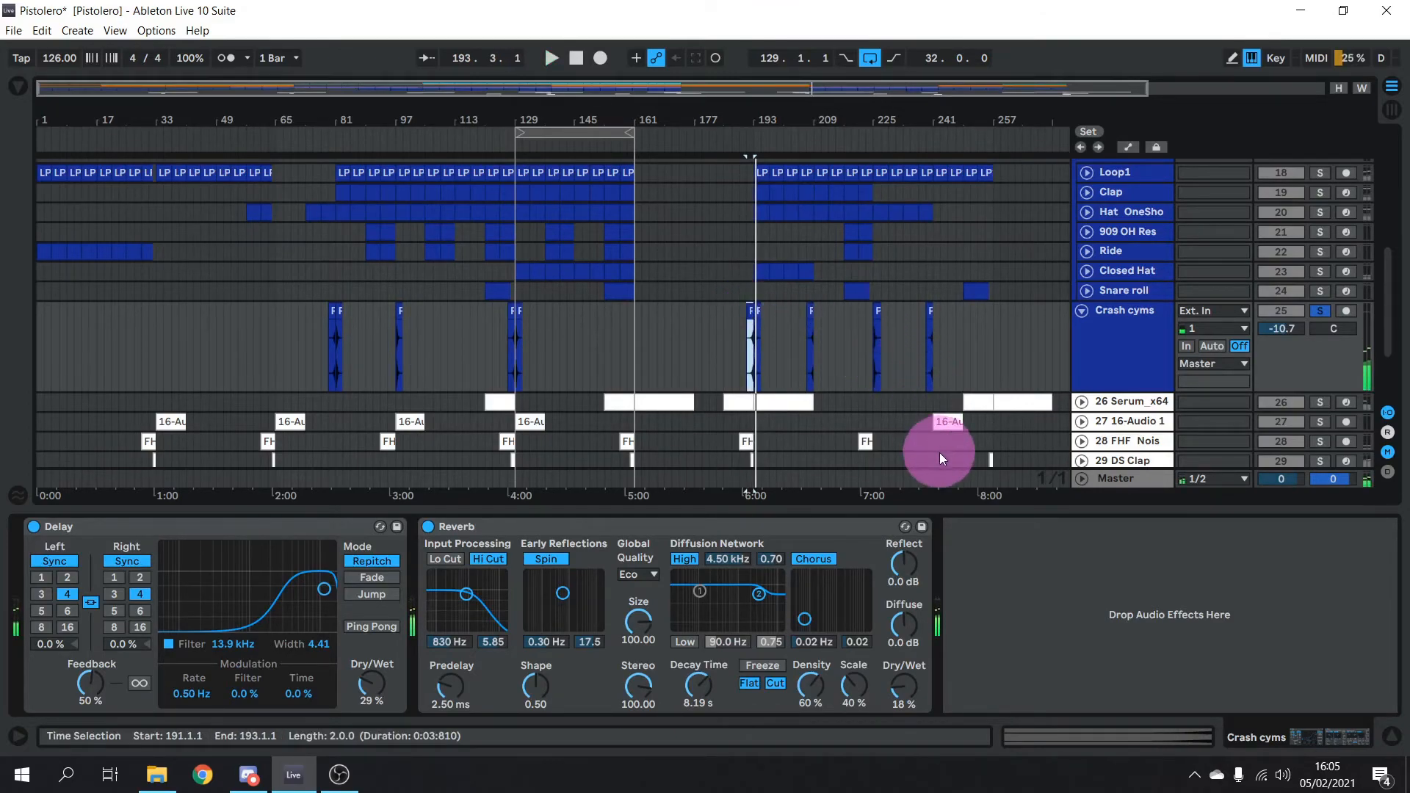
scroll(940, 452, "up", 5)
scroll(965, 460, "down", 8)
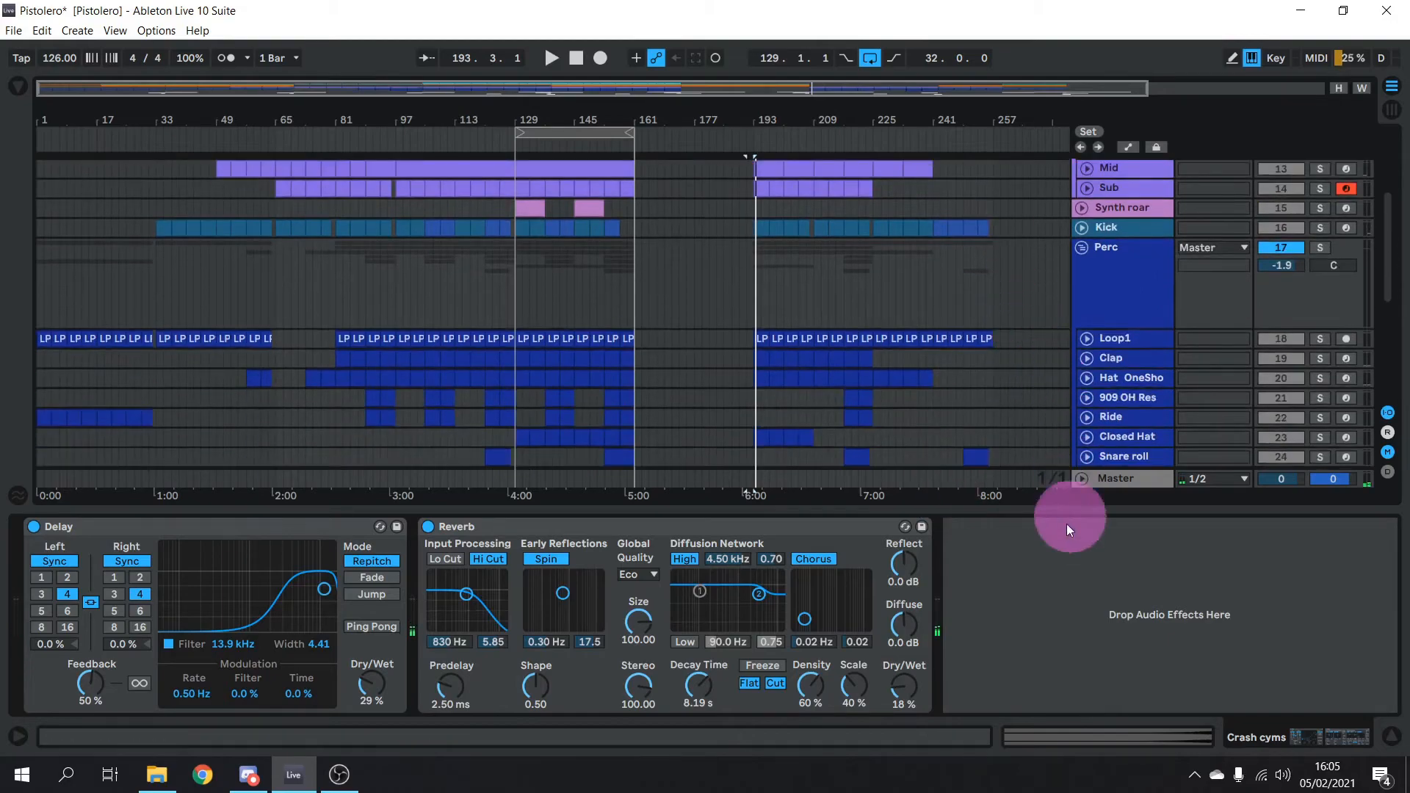
scroll(1050, 367, "up", 4)
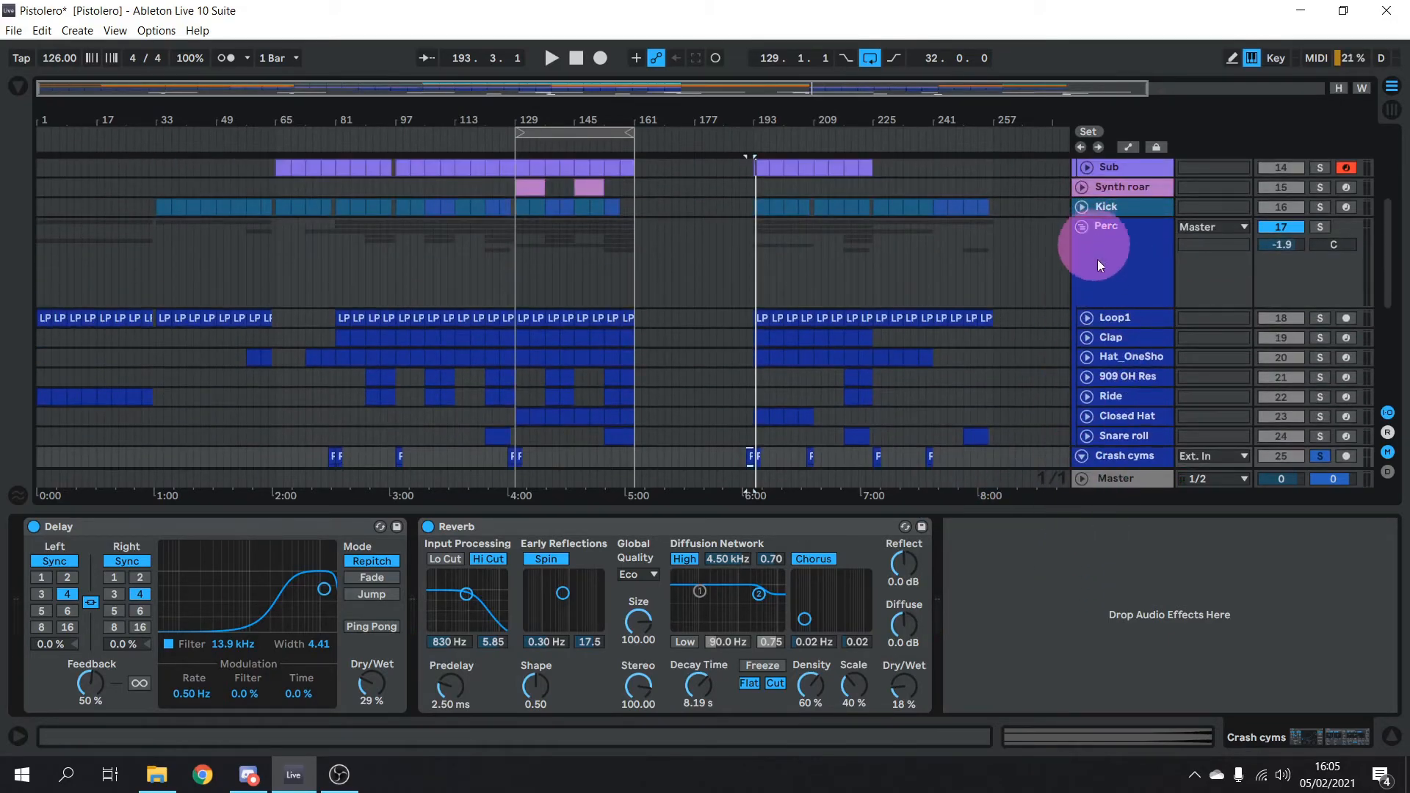
left_click(1147, 265)
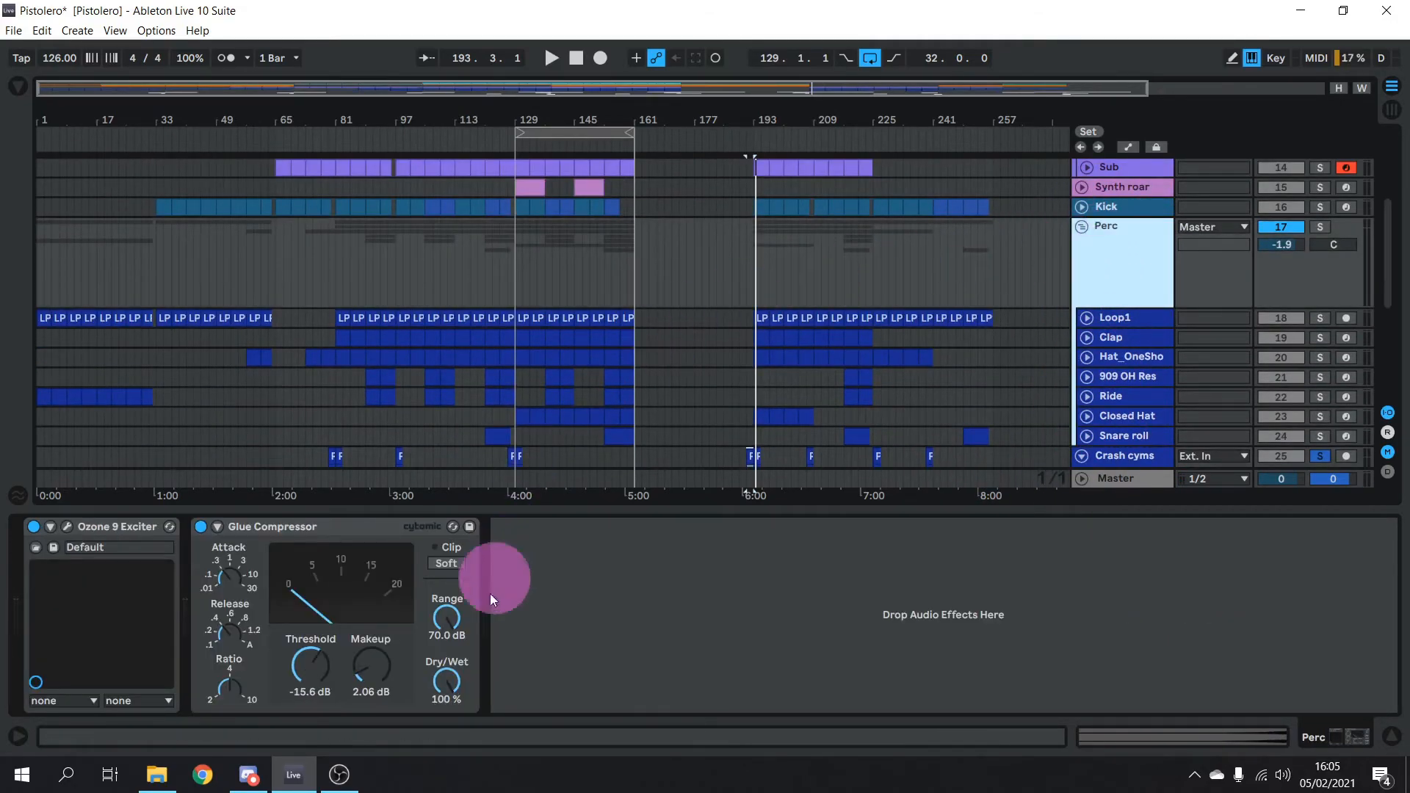
left_click(66, 527)
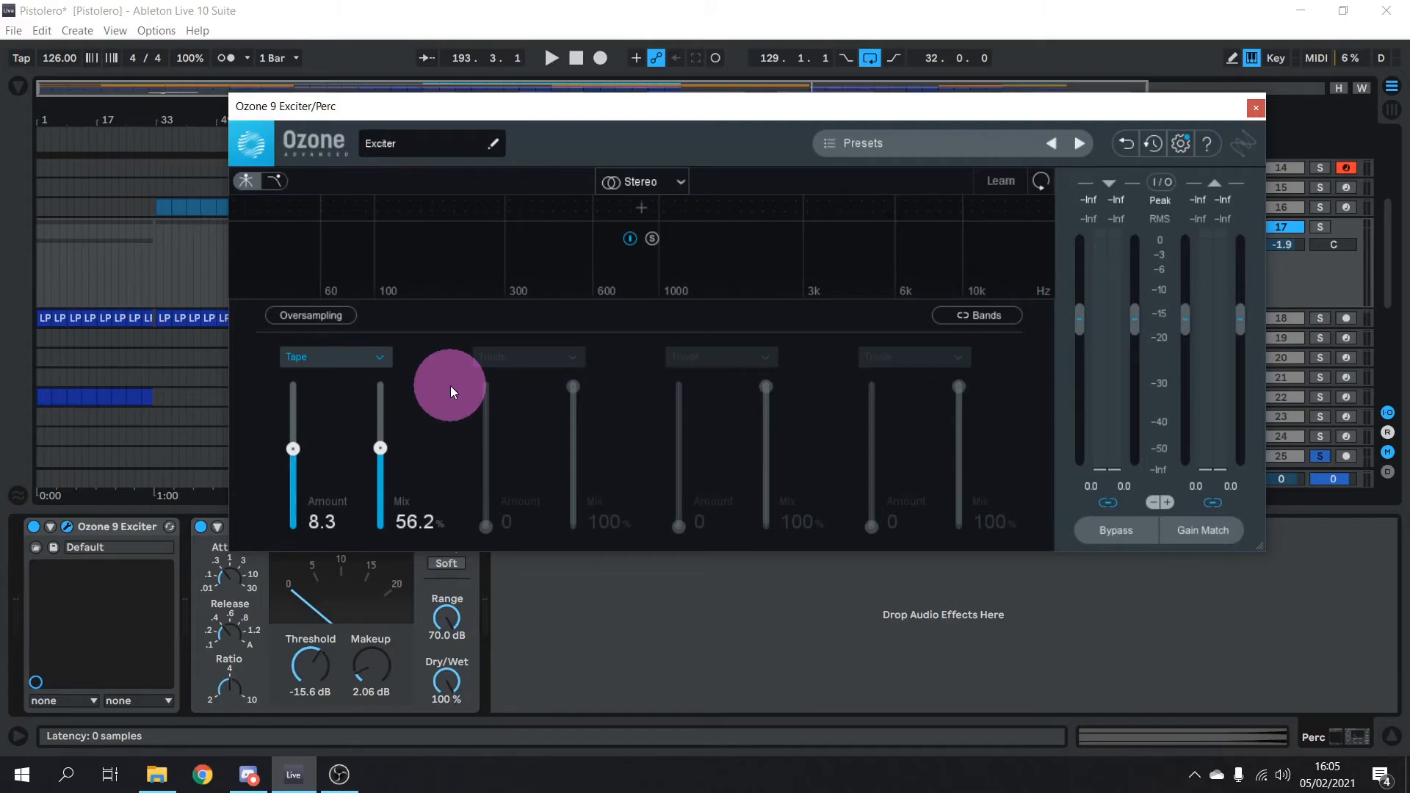
left_click(1256, 108)
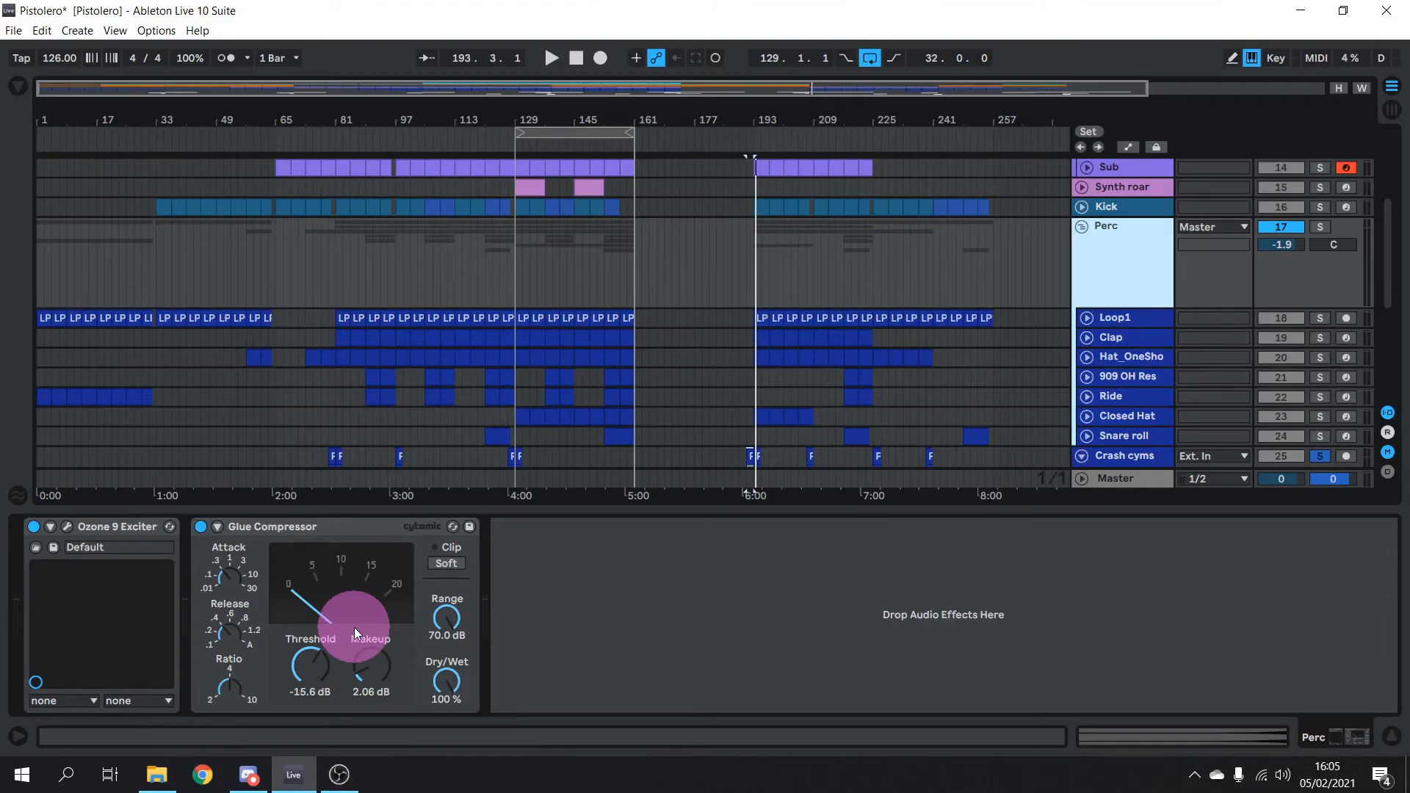
left_click(1319, 227)
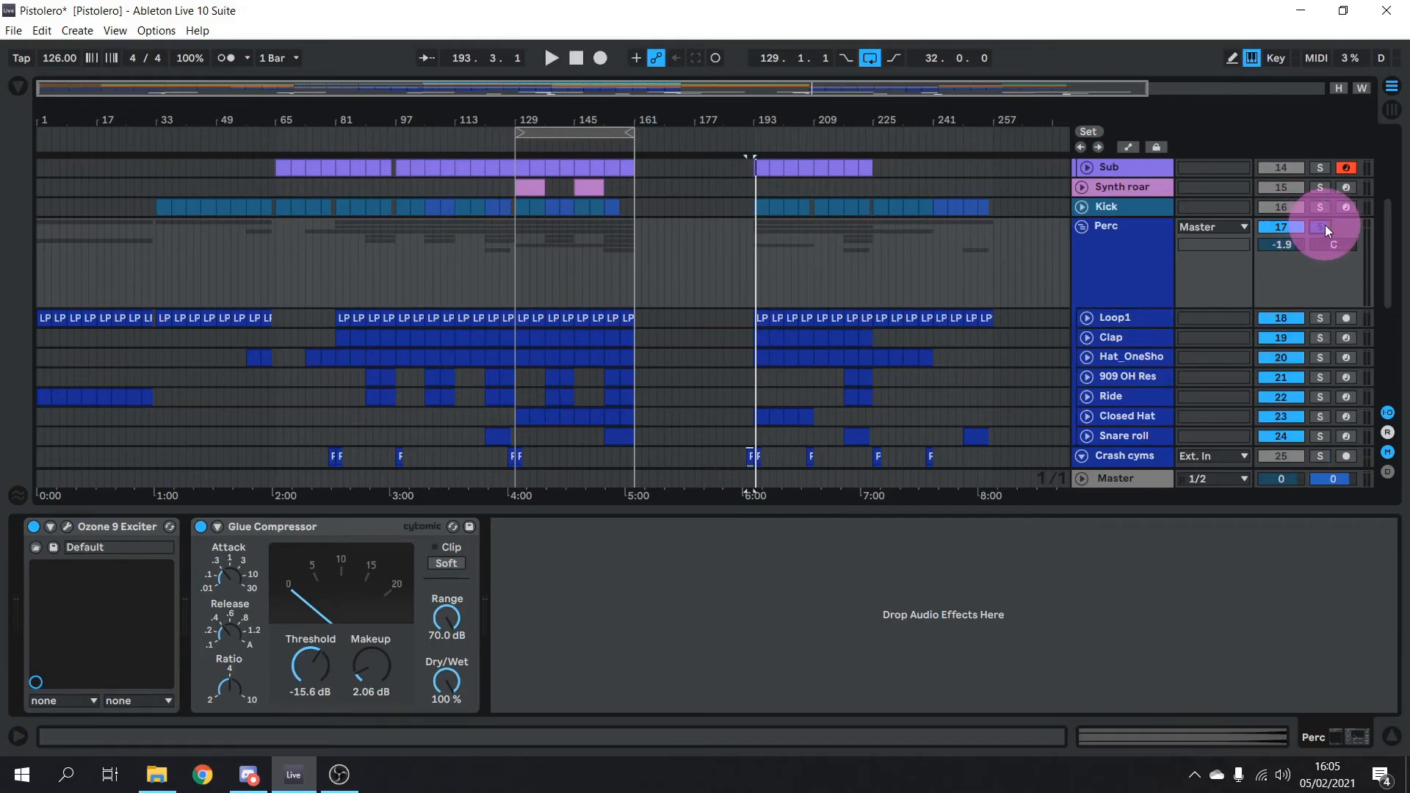
left_click(520, 149)
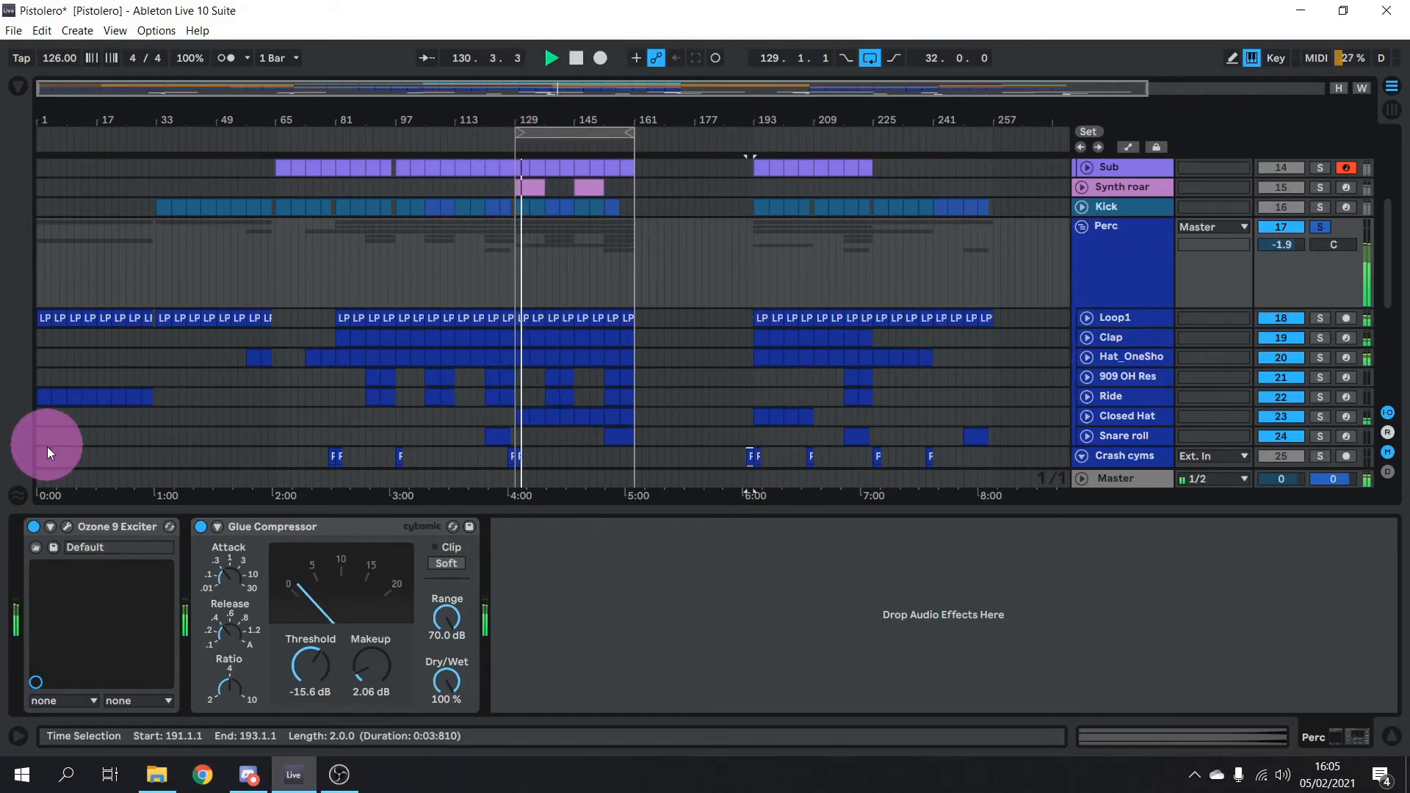
Bypass the Ozone 9 Exciter and switch it back on to compare
left_click(34, 526)
left_click(34, 526)
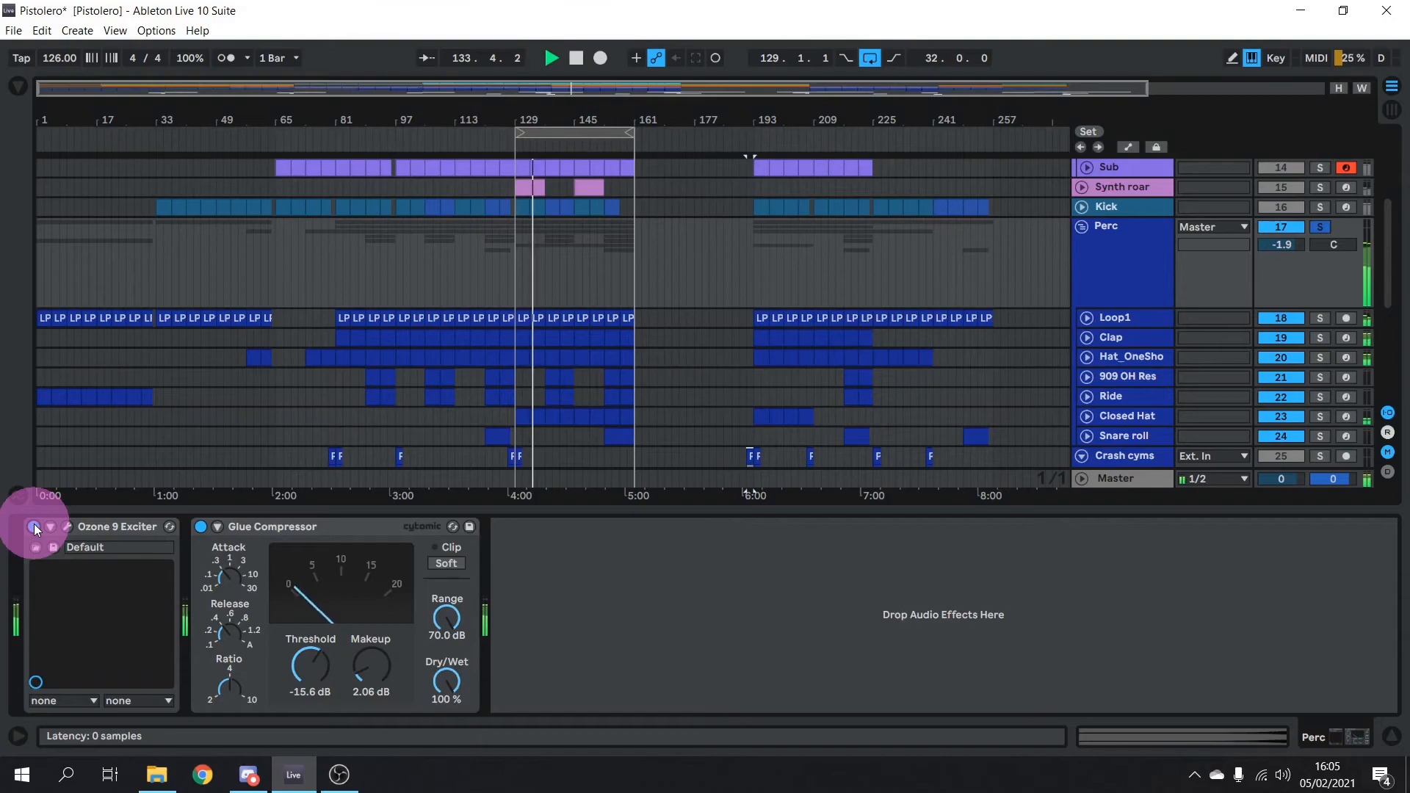
key("space")
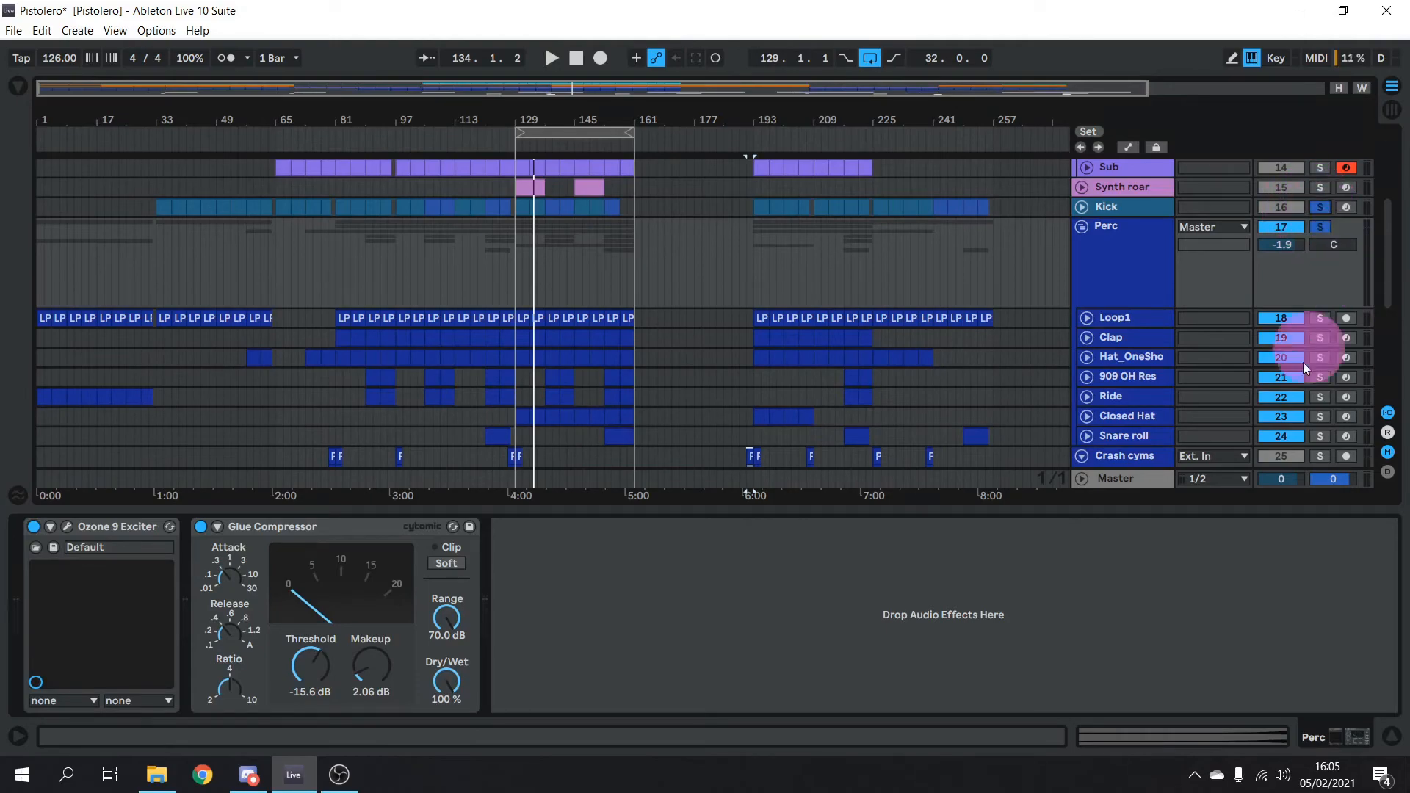
Clear the time selection and replay the soloed Perc group from bar 129
scroll(1298, 373, "down", 2)
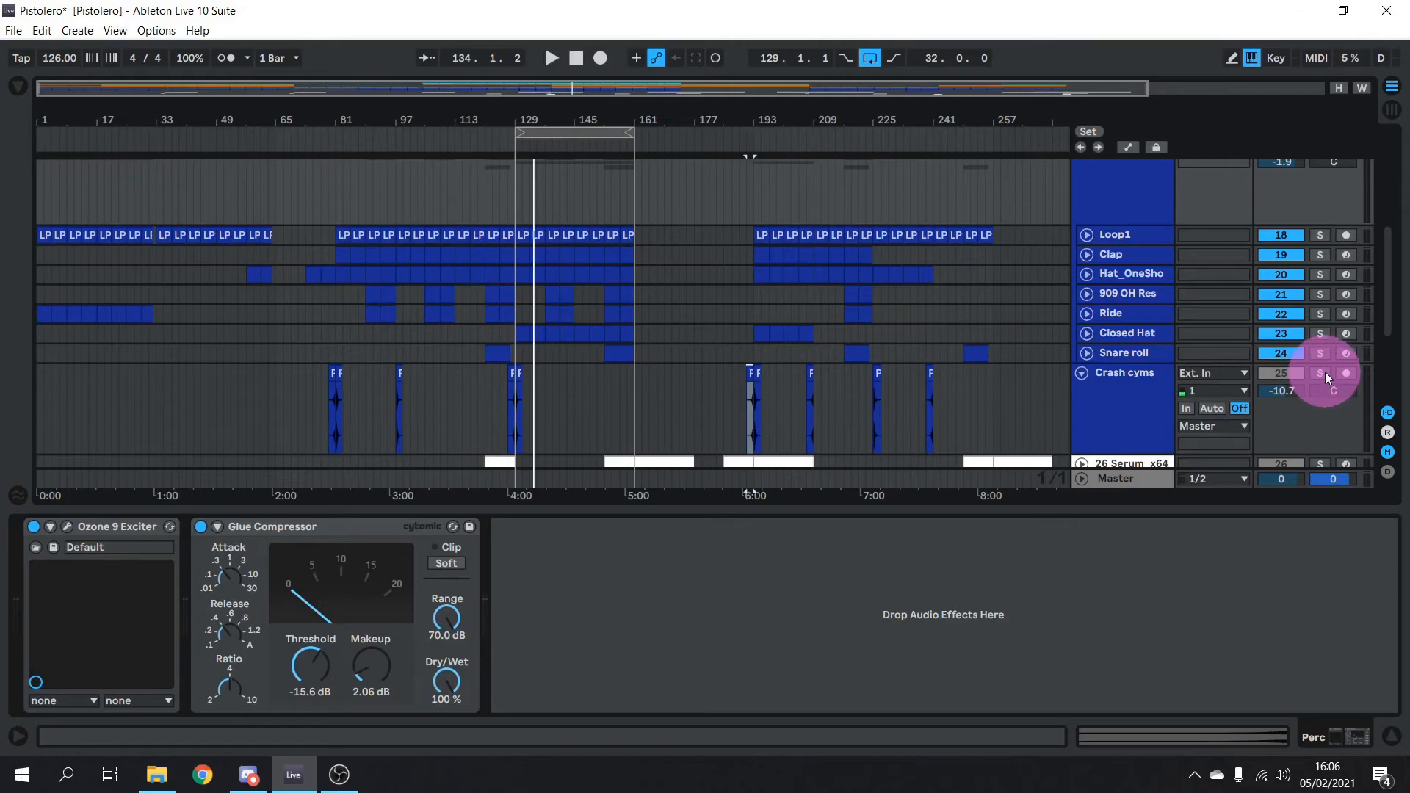
key("space")
key("space")
left_click(518, 161)
left_click(517, 145)
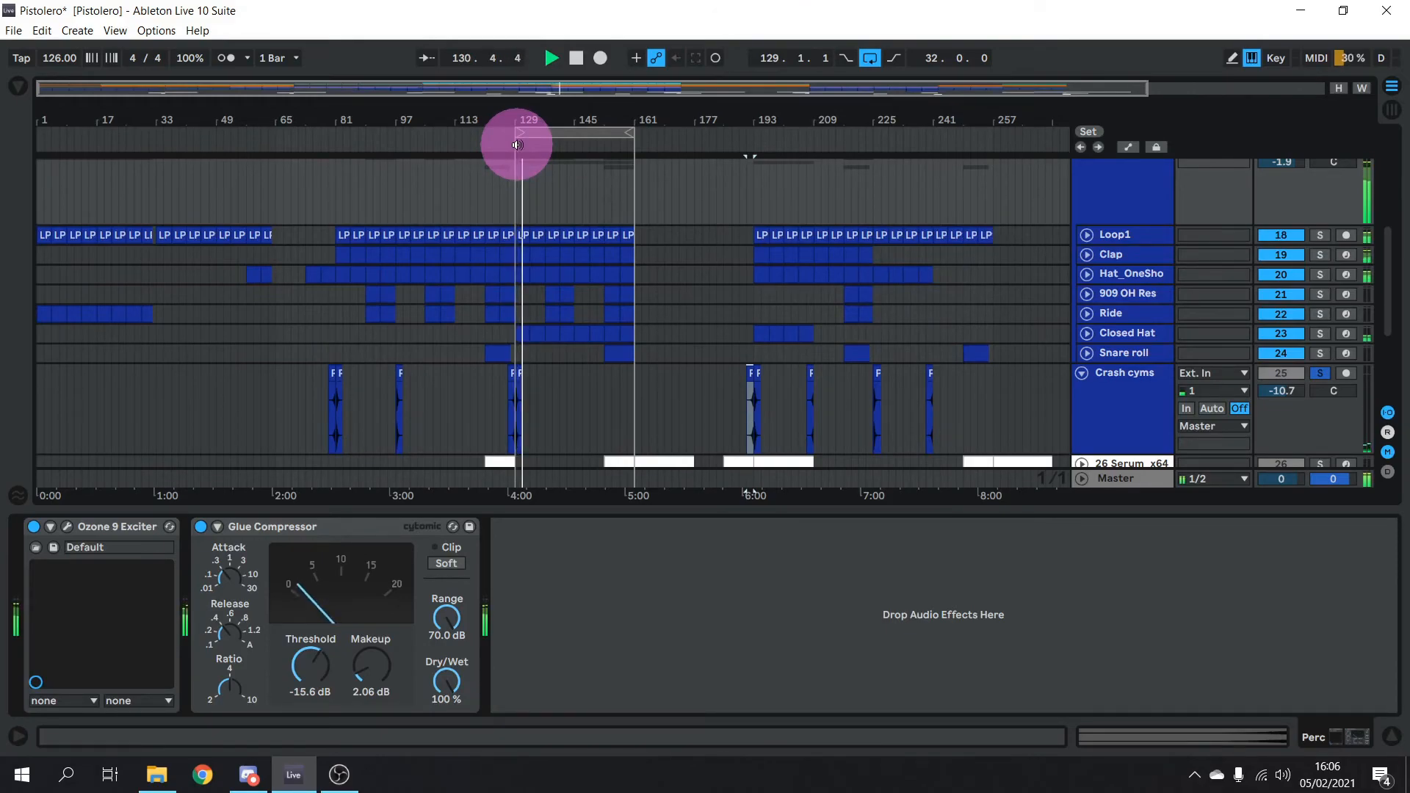
left_click(626, 250)
scroll(626, 250, "up", 2)
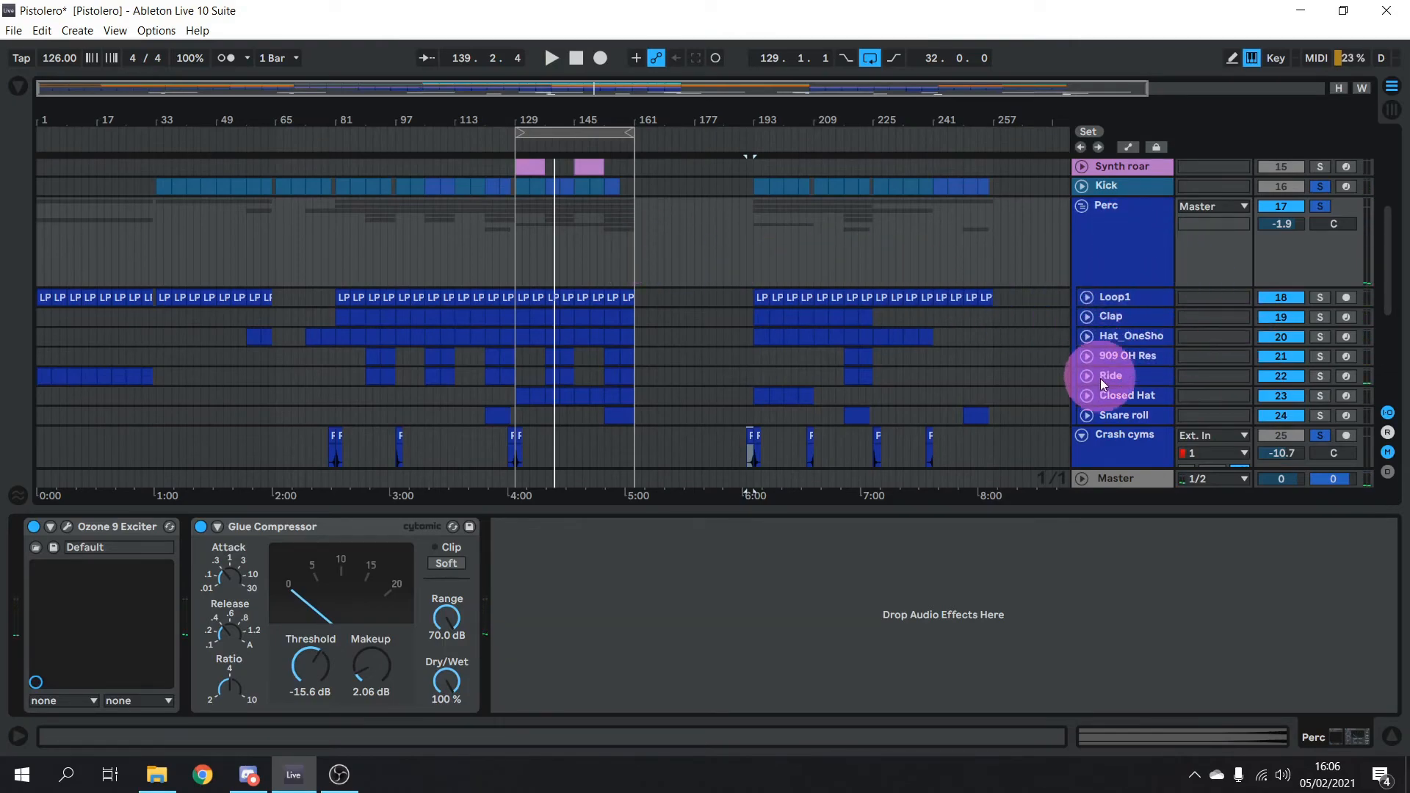
Collapse the Perc group and fold the Crash cyms track
left_click(1084, 204)
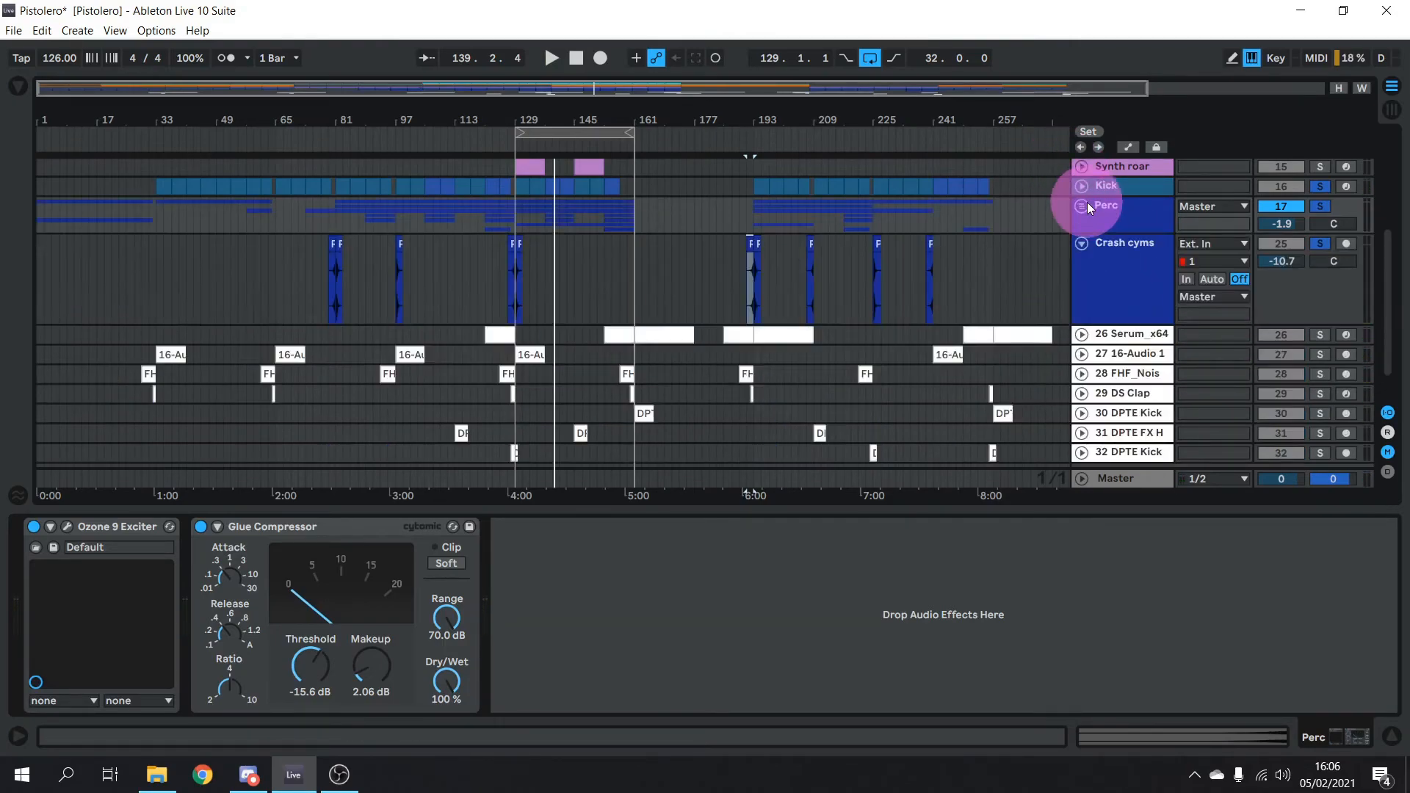
left_click(1084, 243)
scroll(974, 280, "up", 5)
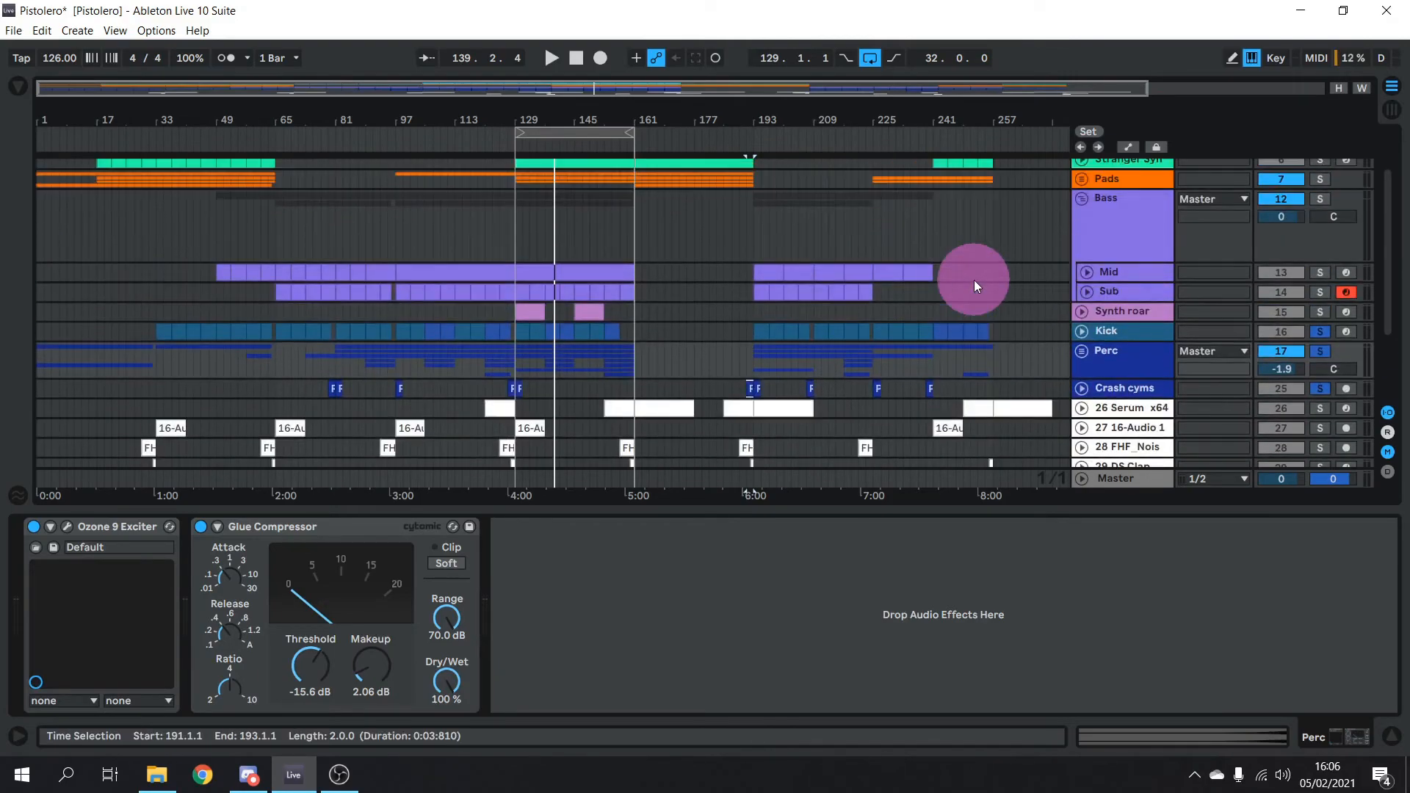
scroll(974, 279, "down", 5)
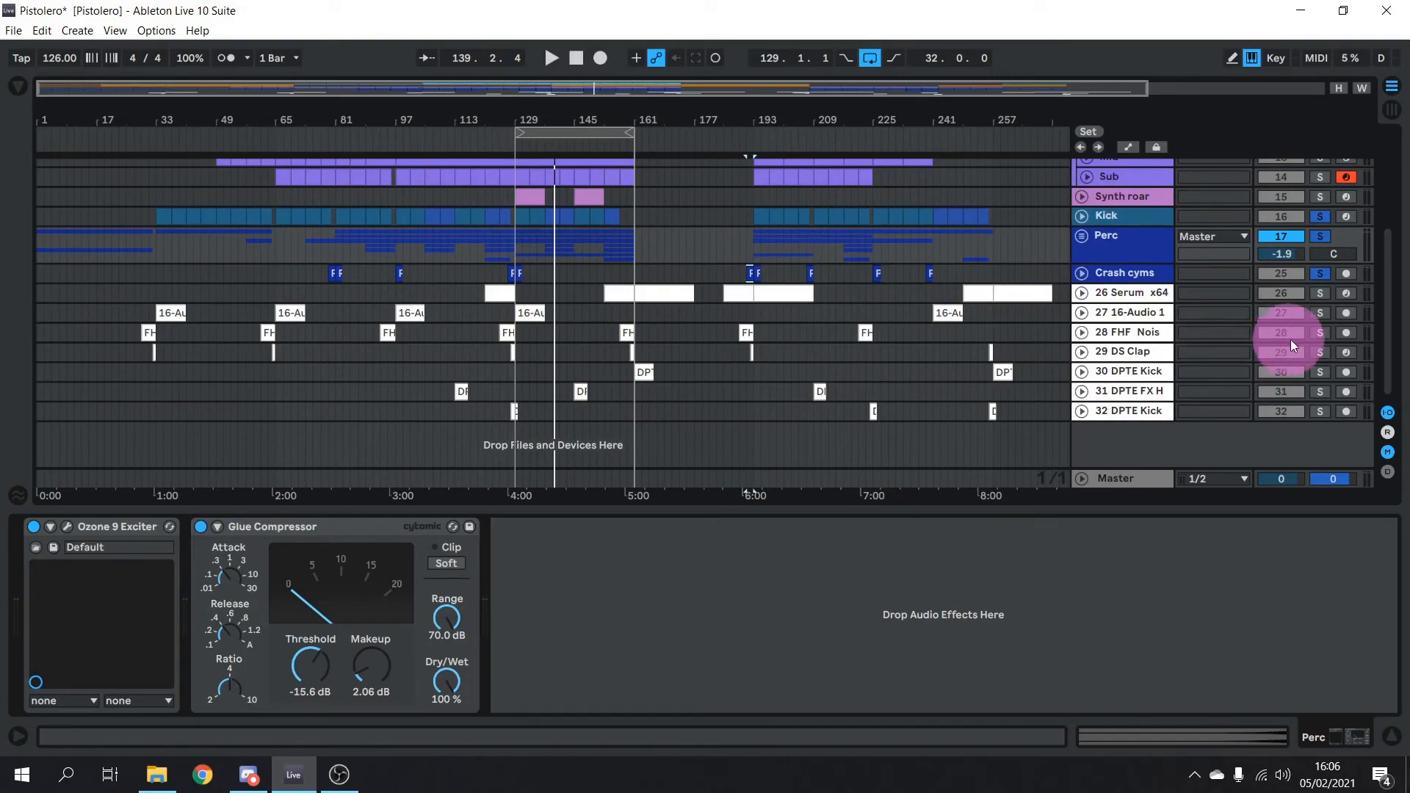
Solo 26 Serum x64 and view Serum's Flanger, Compressor and Reverb FX rack
left_click(1144, 292)
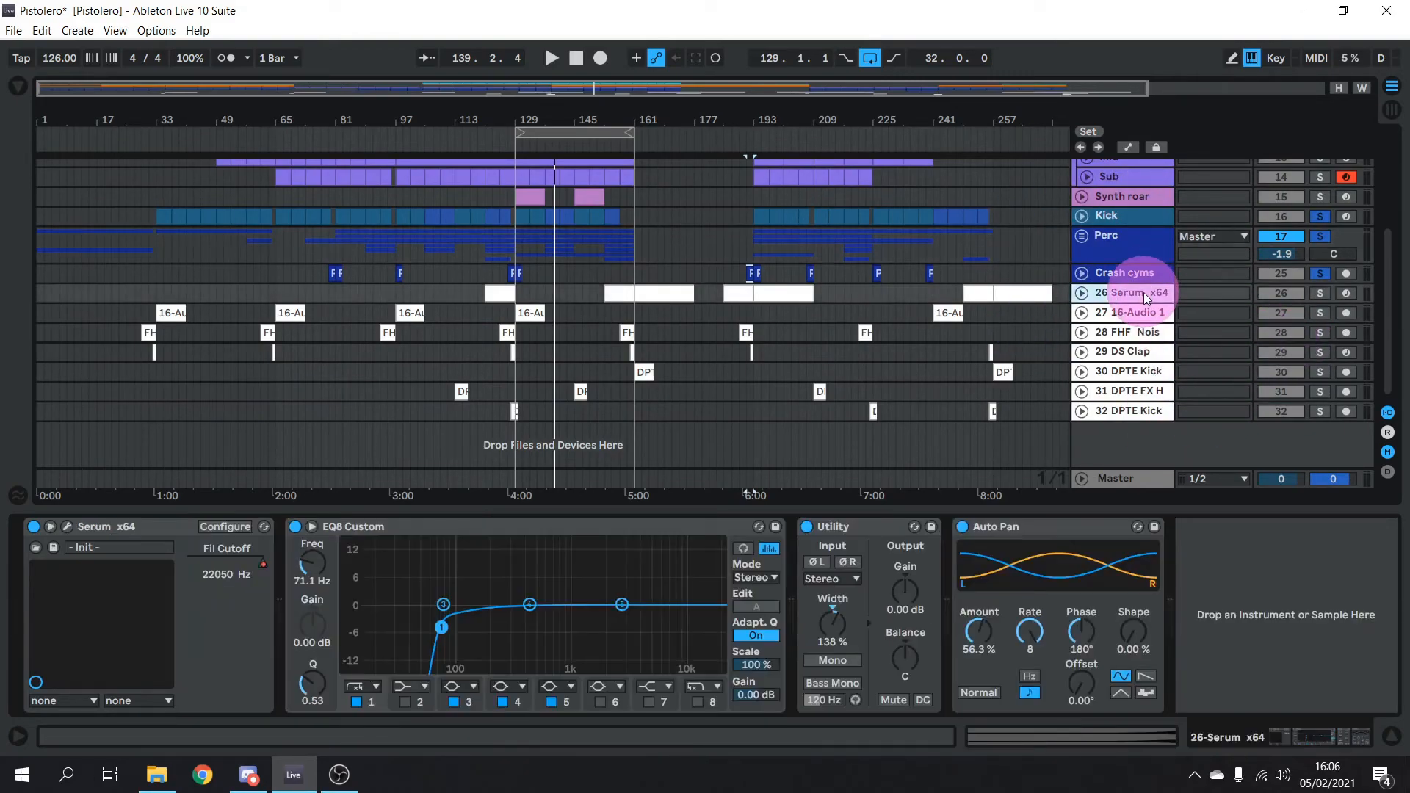
left_click(1315, 291)
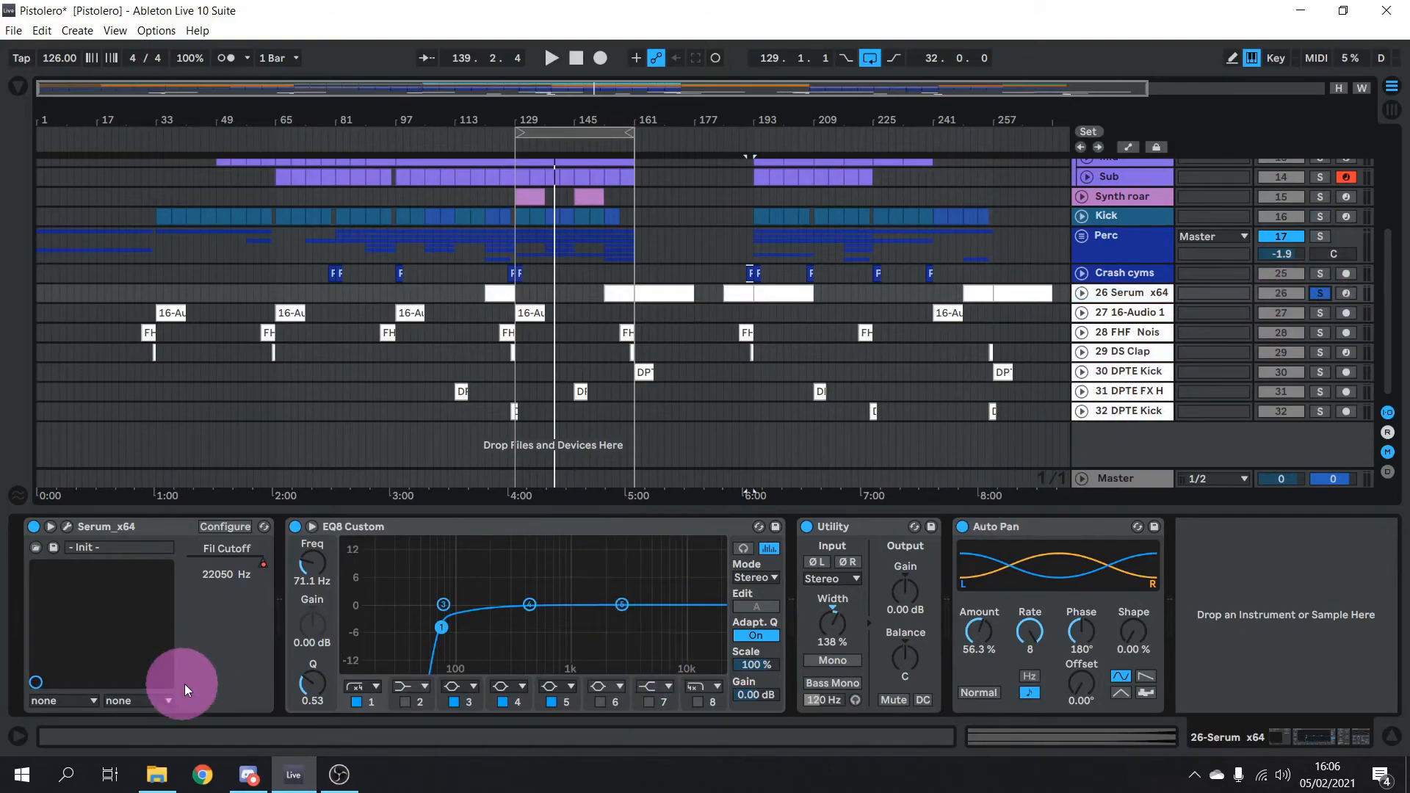
left_click(66, 527)
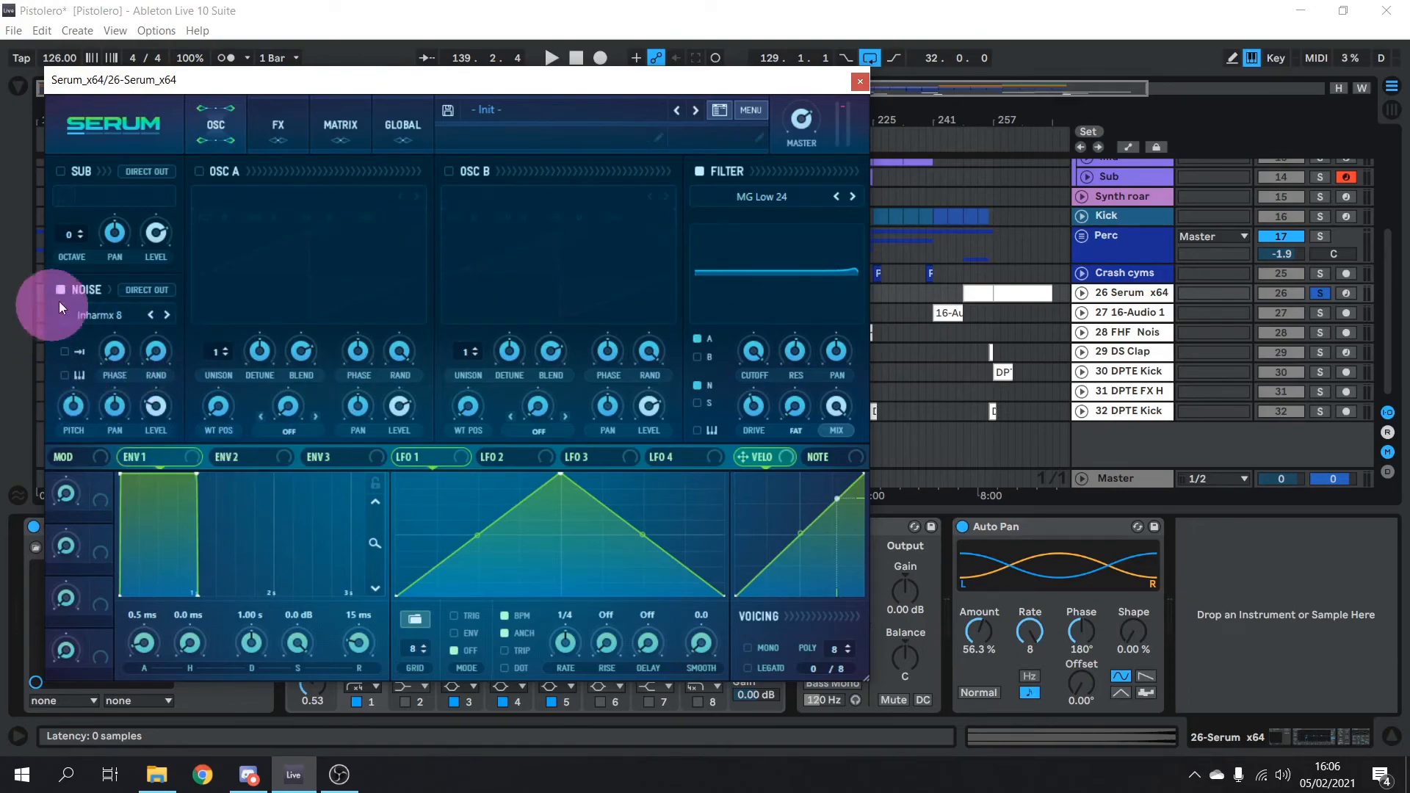
left_click(276, 125)
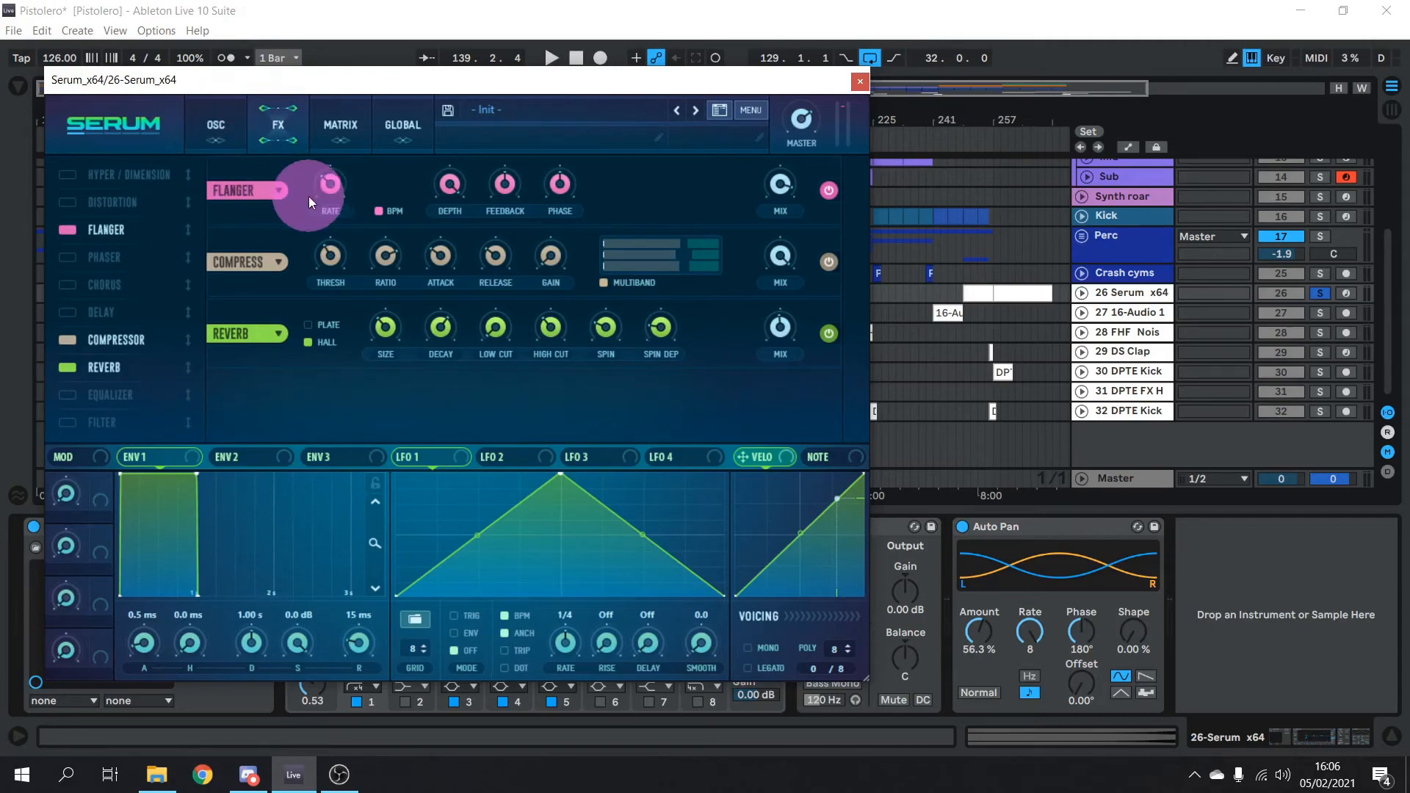
left_click(862, 83)
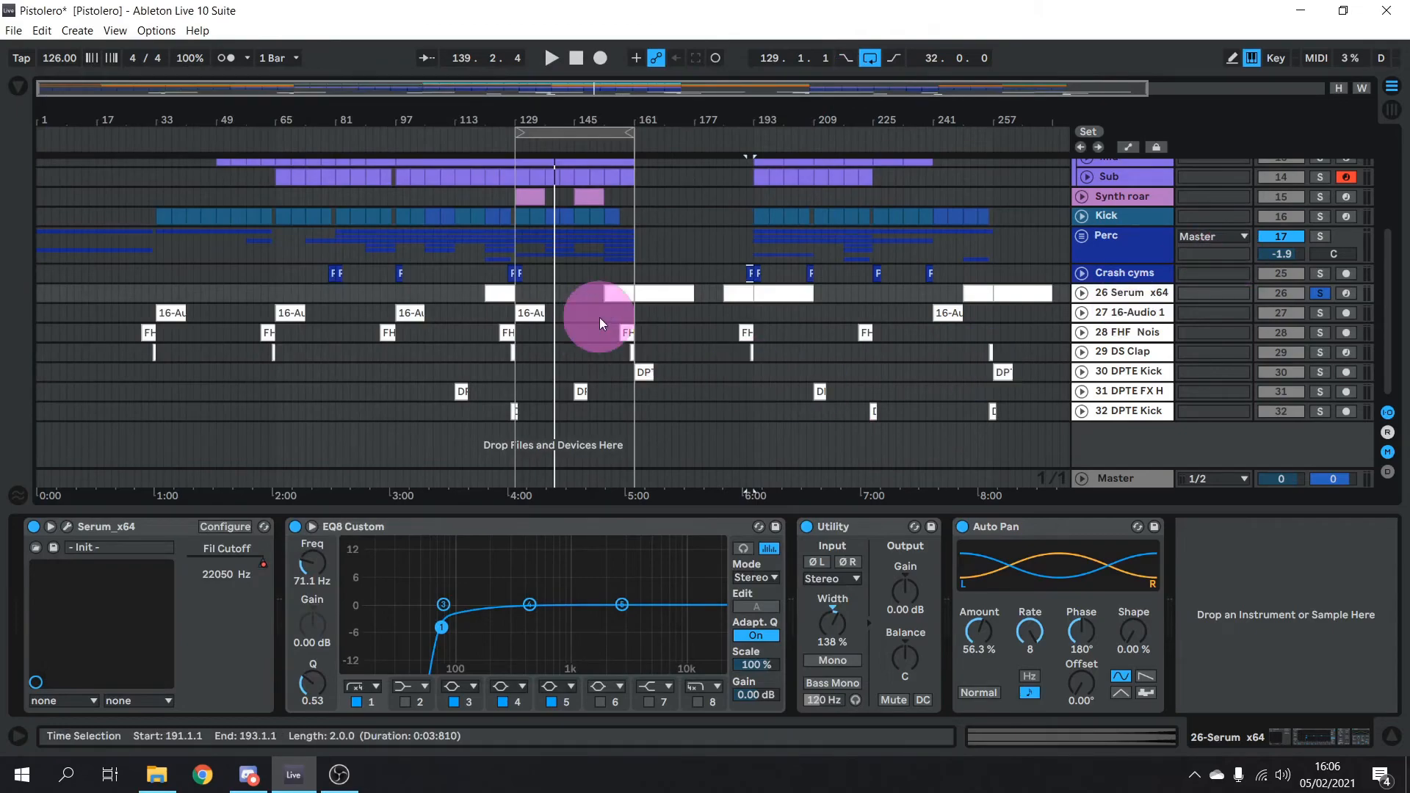
Show the Serum track's Fil Cutoff automation and play it from bar 121
left_click(1128, 147)
left_click(1081, 292)
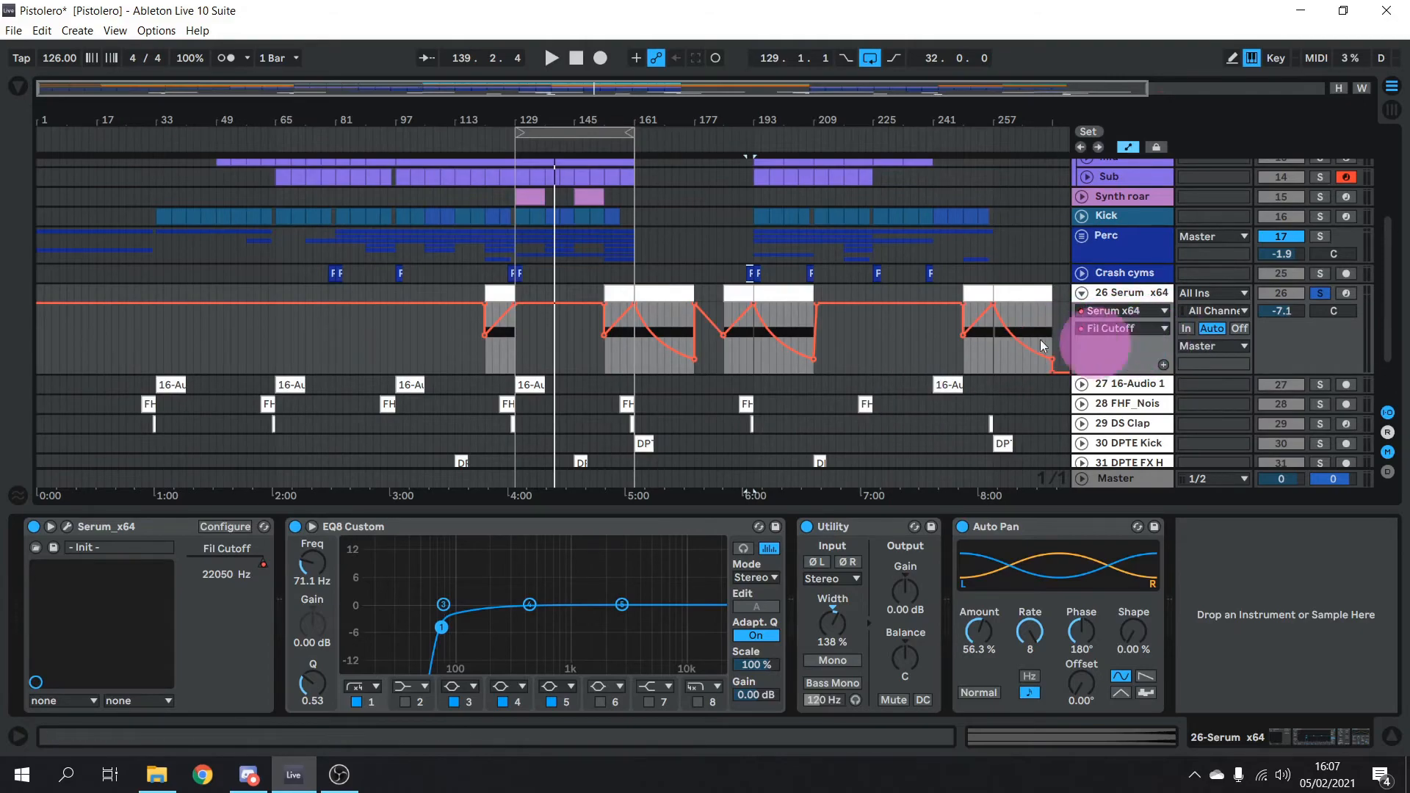
left_click(486, 346)
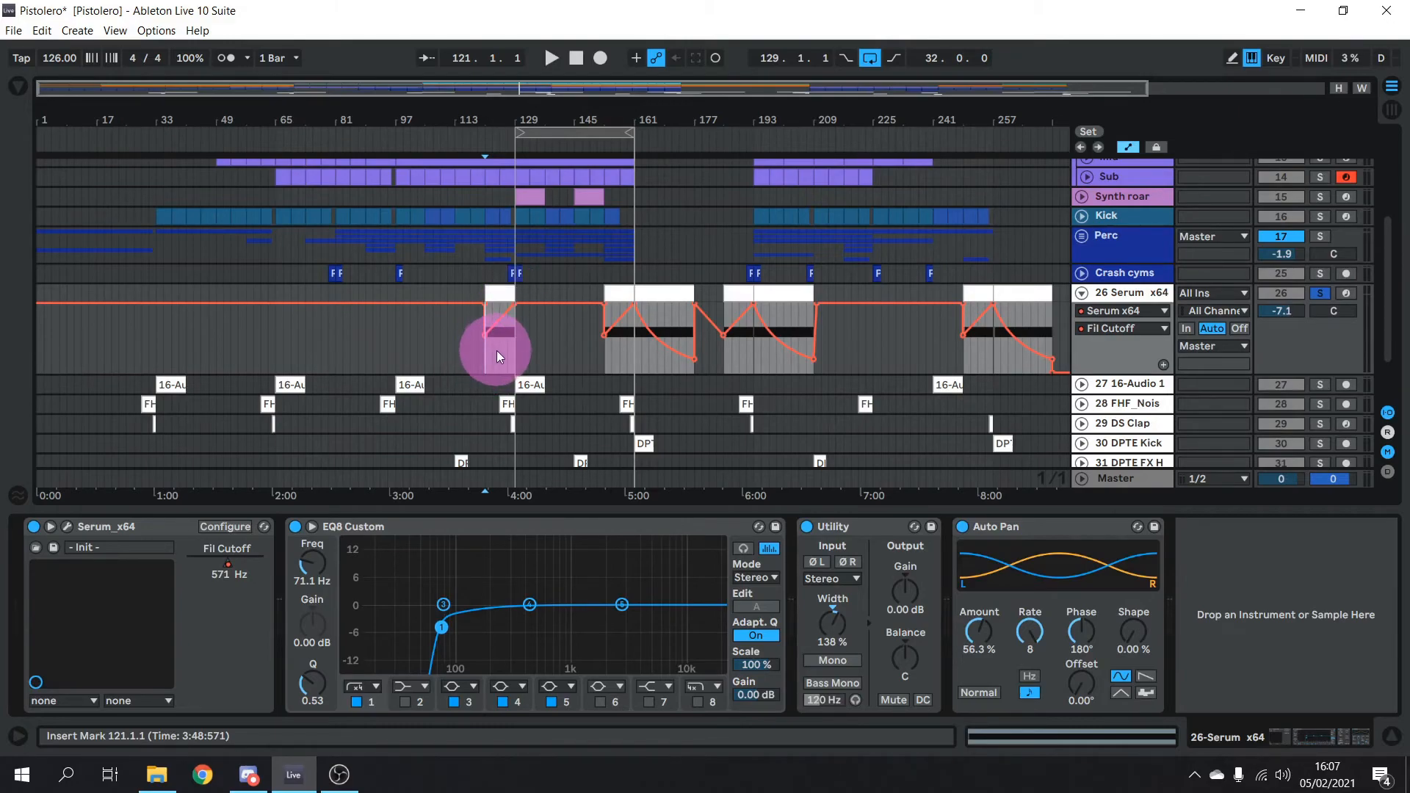
key("space")
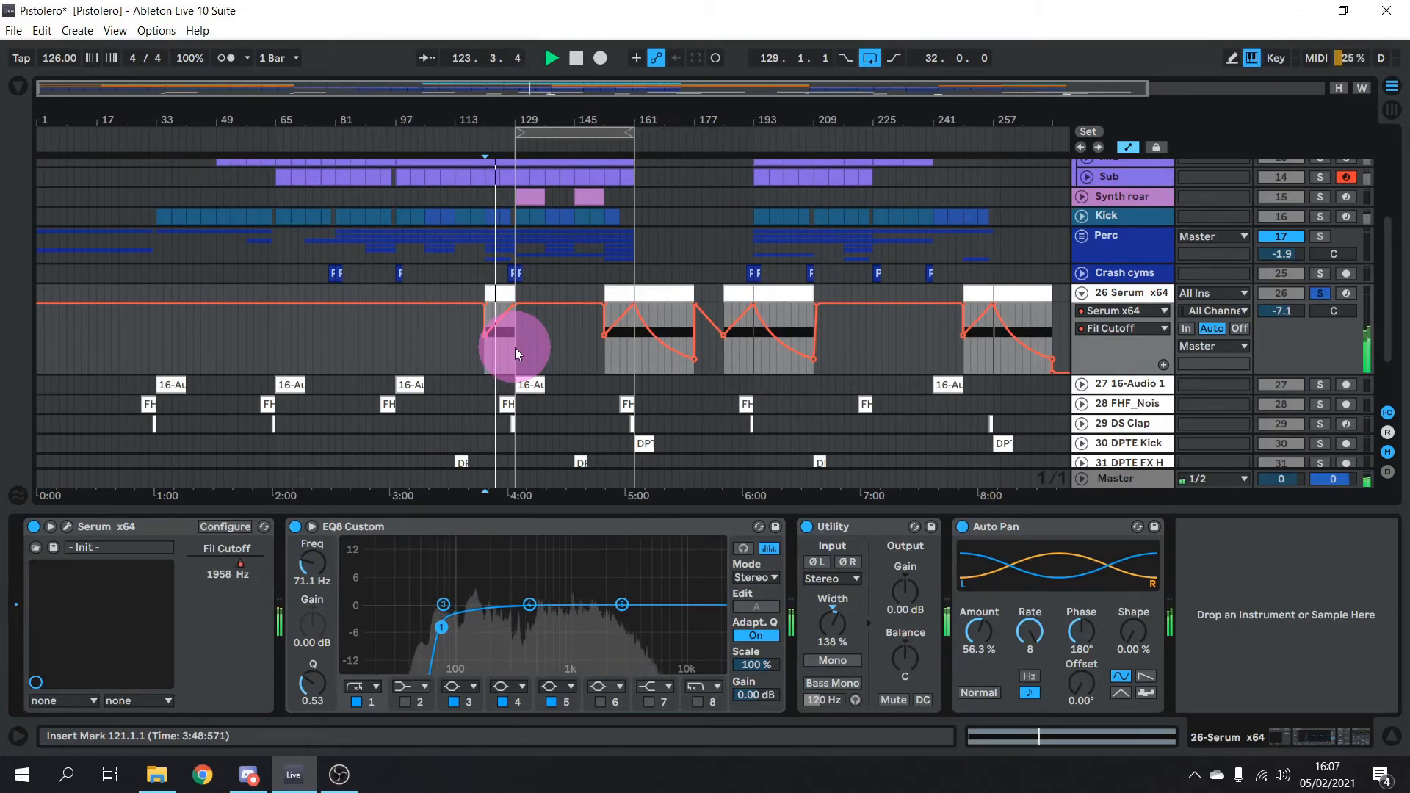
key("space")
Play the Fil Cutoff ramp from bar 161, then unsolo and fold track 26
left_click(633, 295)
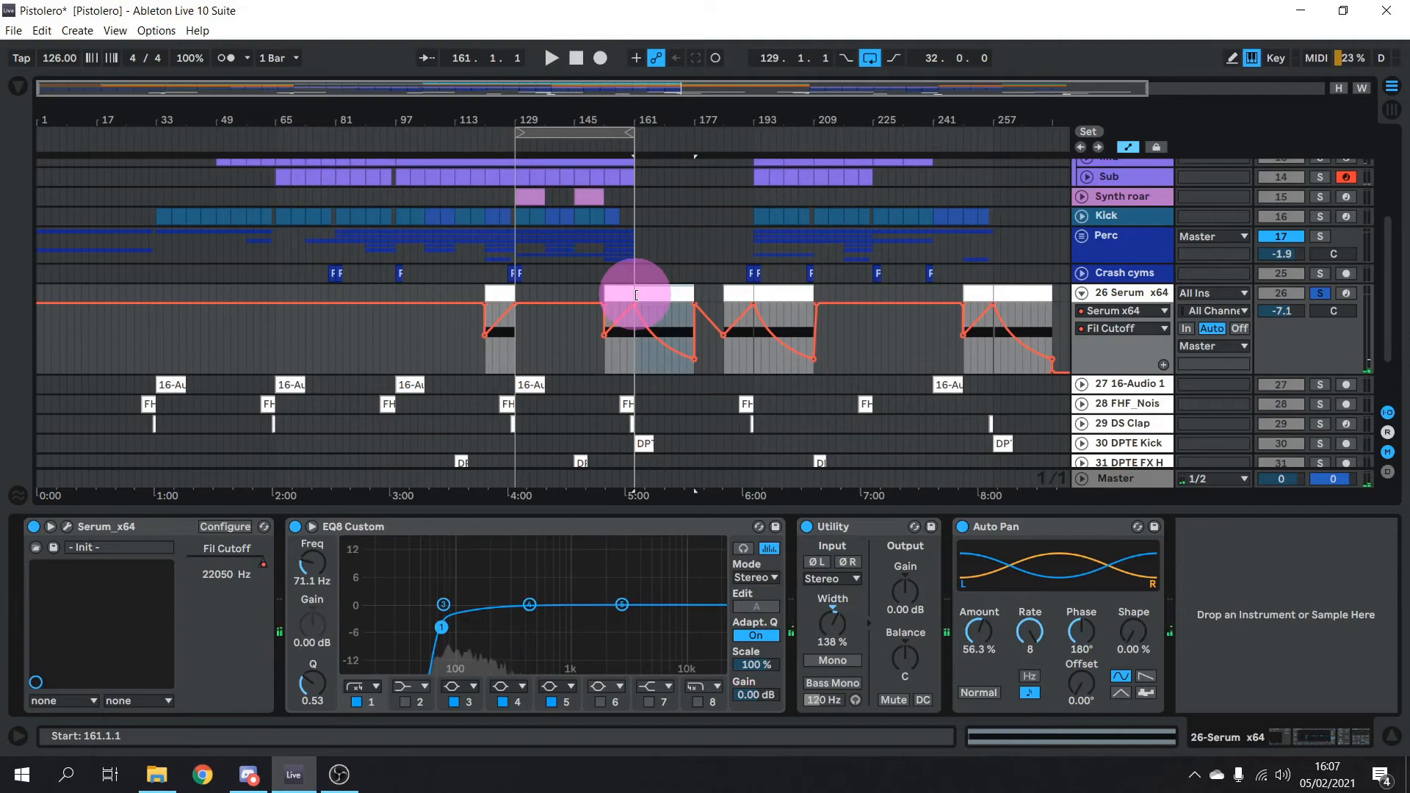
key("space")
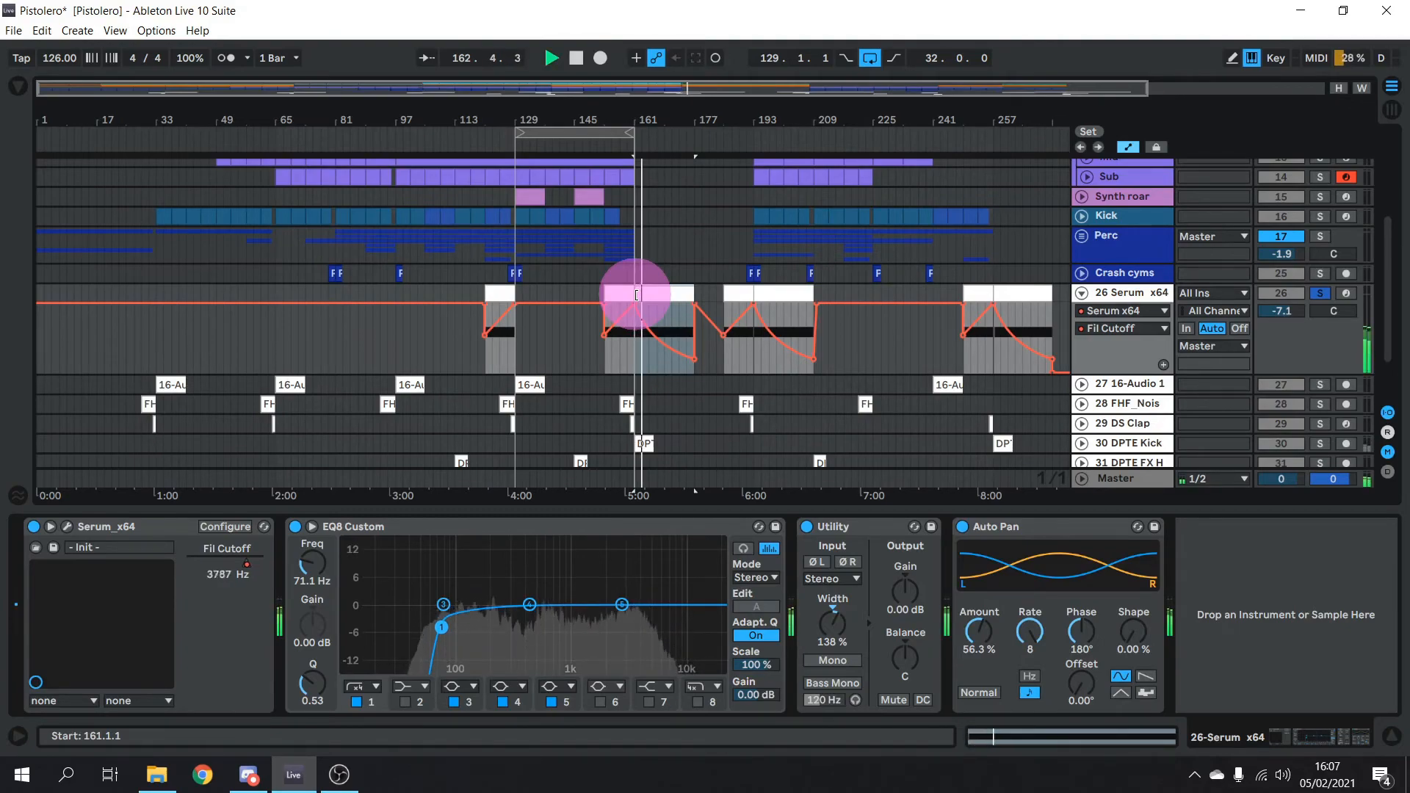
key("space")
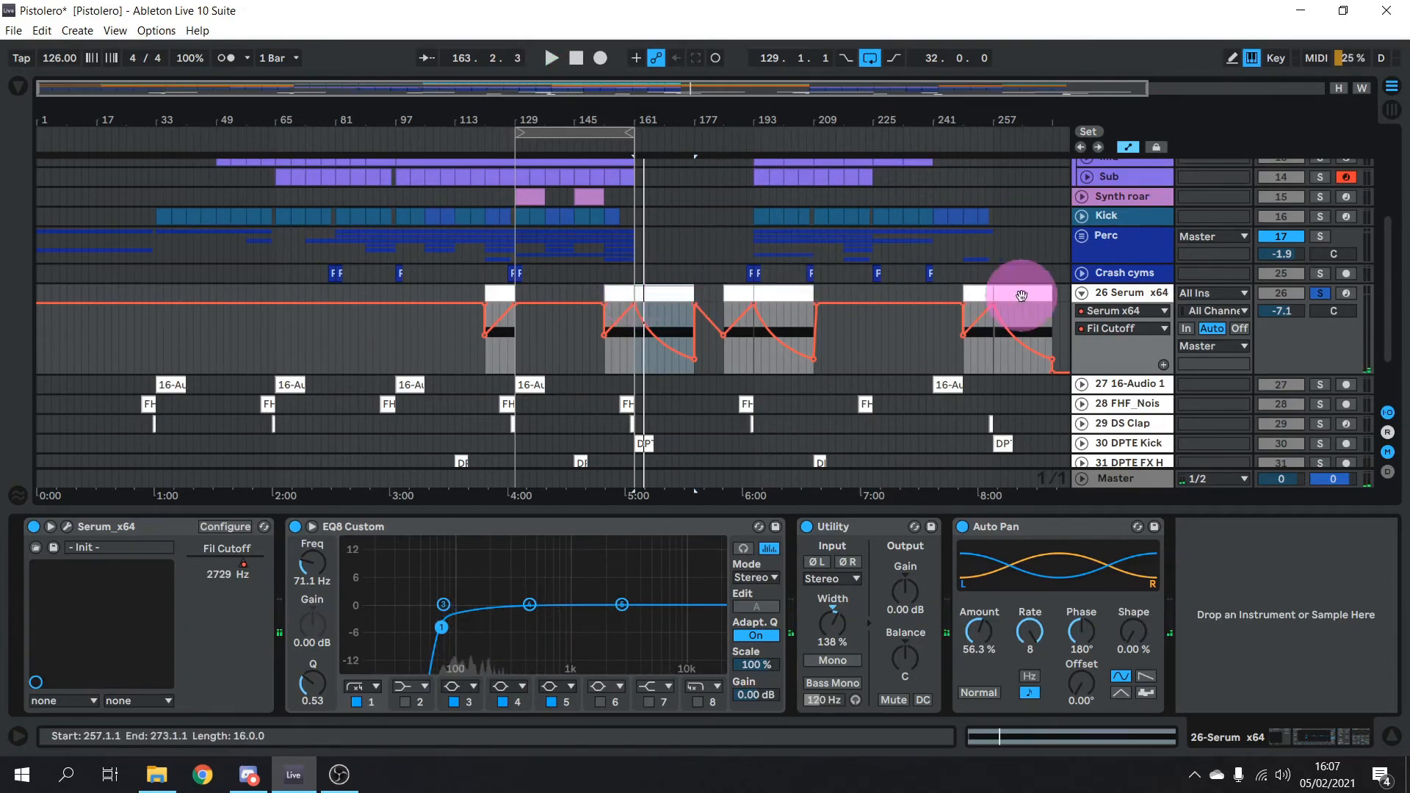
left_click(1320, 293)
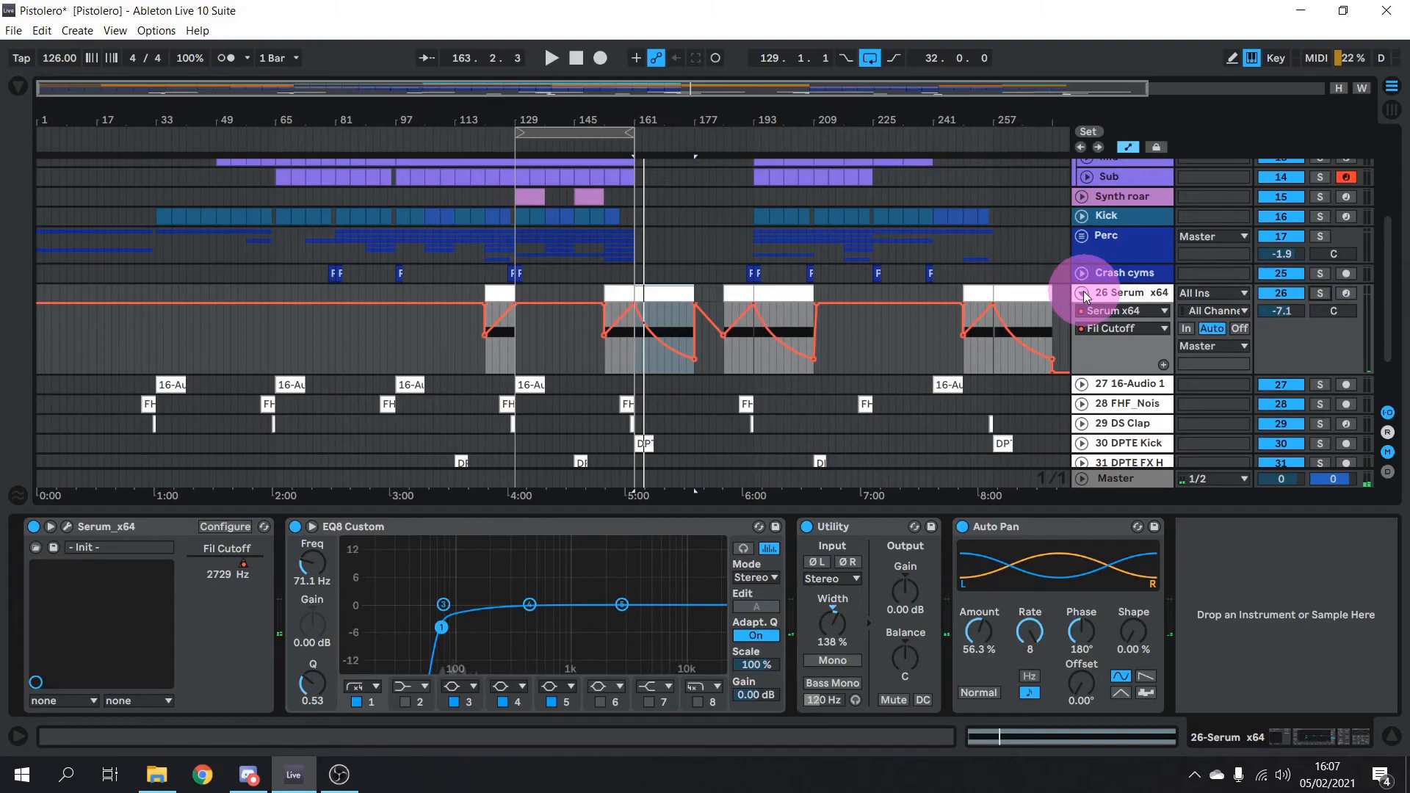
left_click(1081, 292)
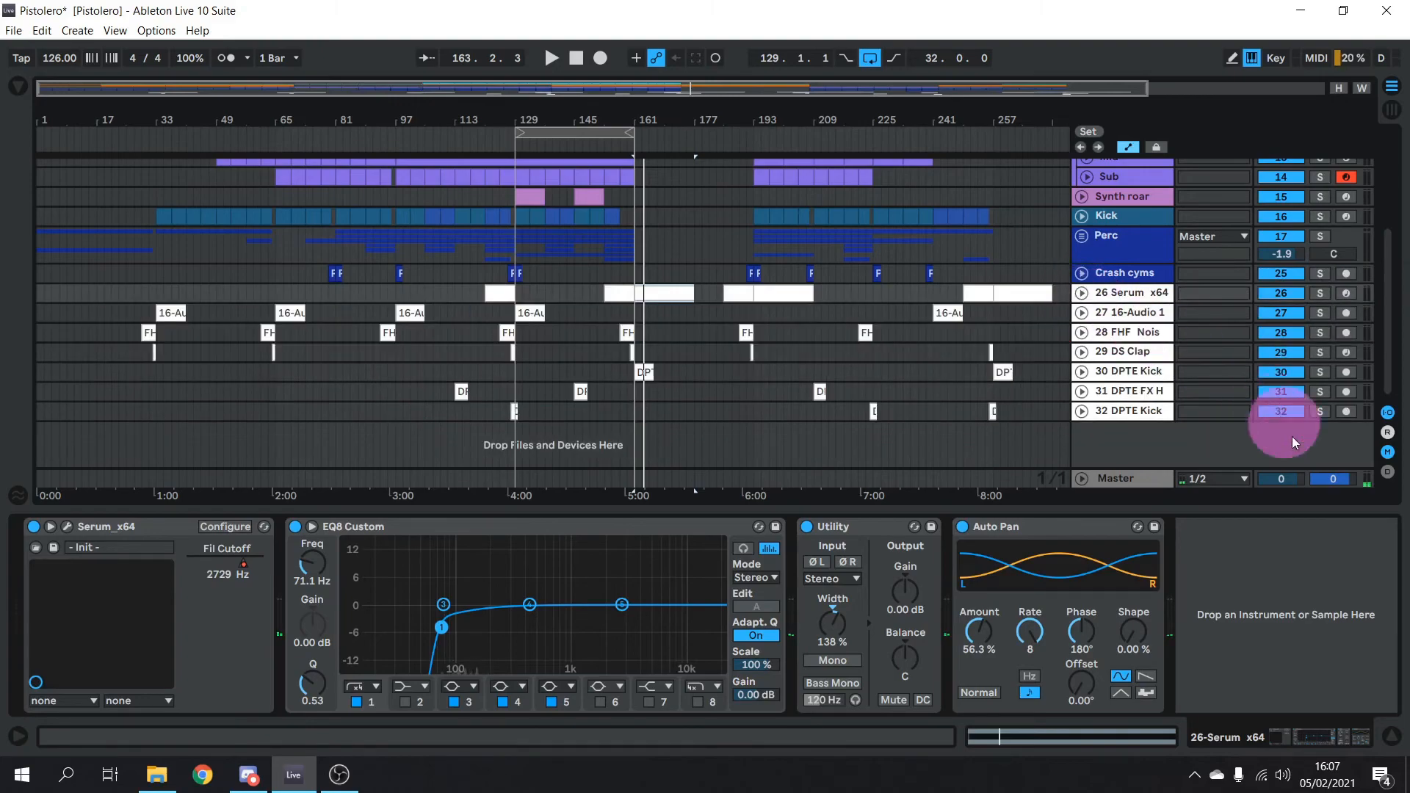
Unfold and solo 16-Audio 1 with automation lanes hidden, with a brief playback check
left_click(1081, 313)
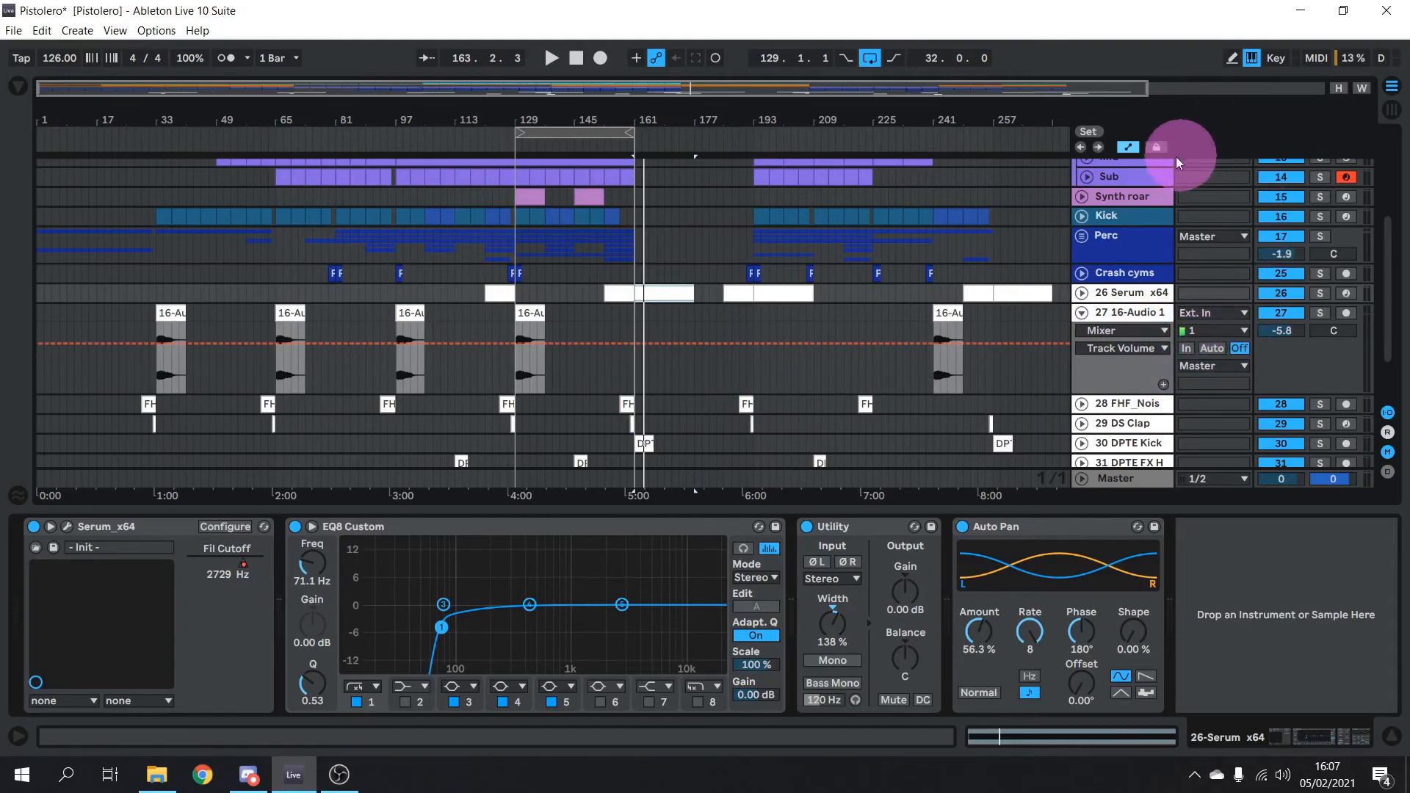
left_click(1128, 147)
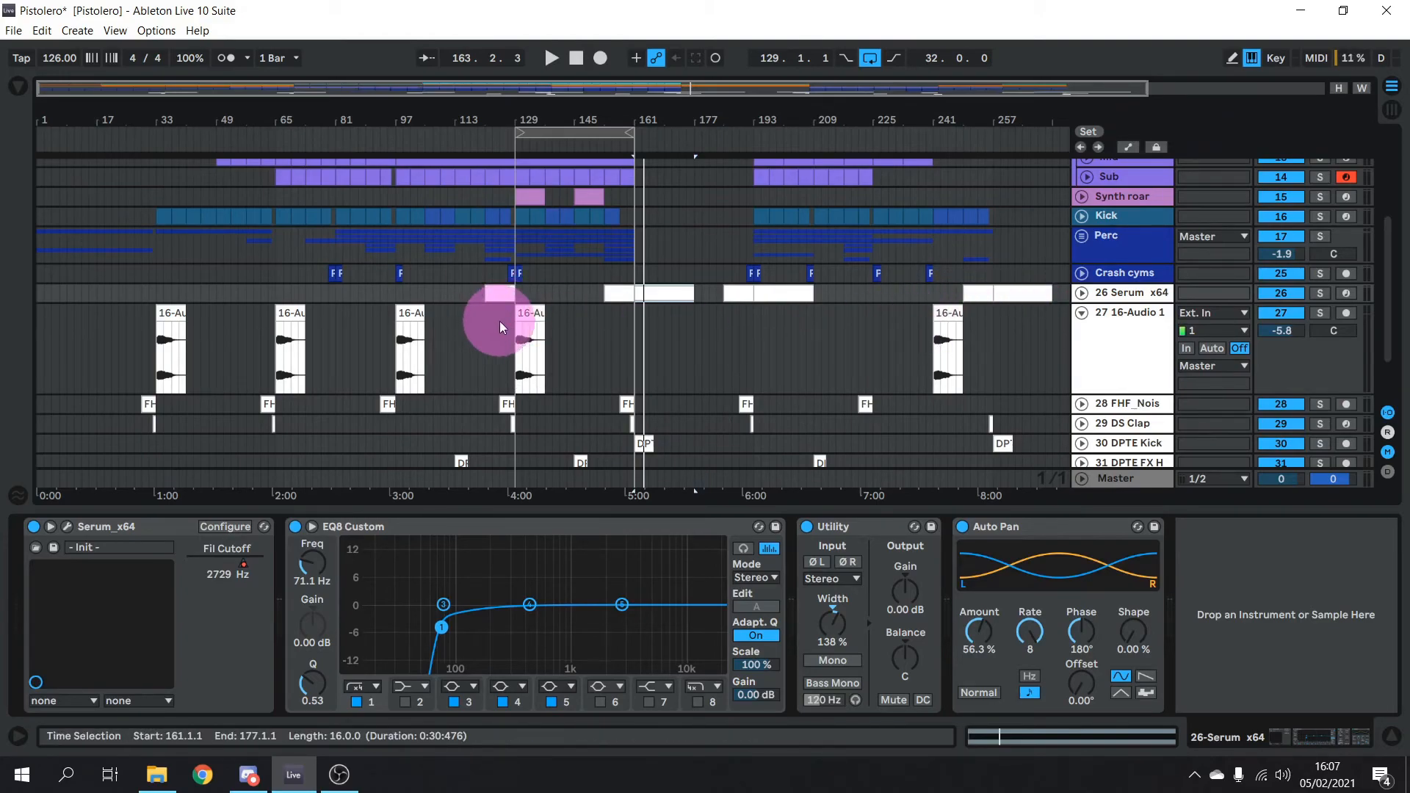
left_click(1325, 313)
key("space")
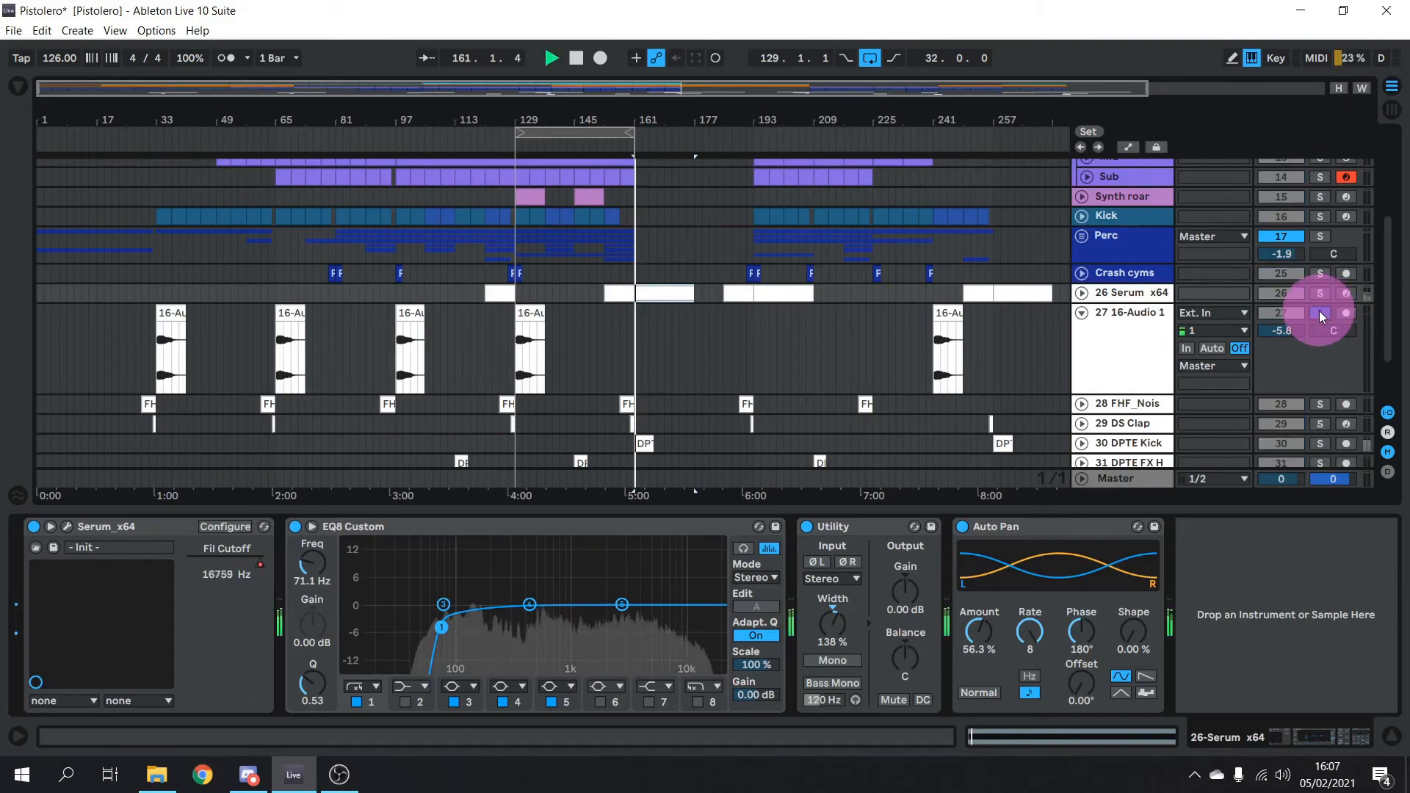
key("space")
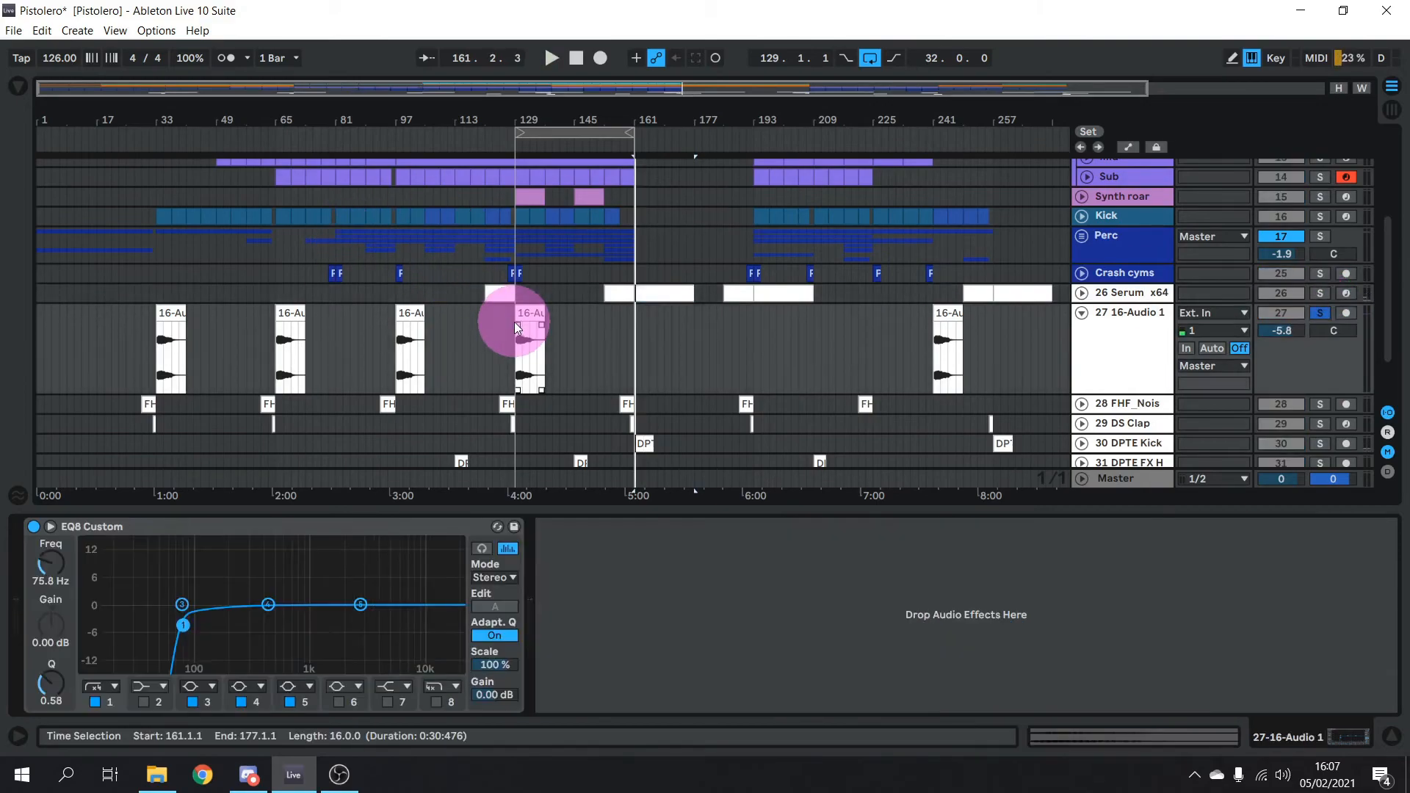
Play the 16-Audio 1 clips from bar 128 to hear its 75.8 Hz low cut
left_click(512, 310)
key("space")
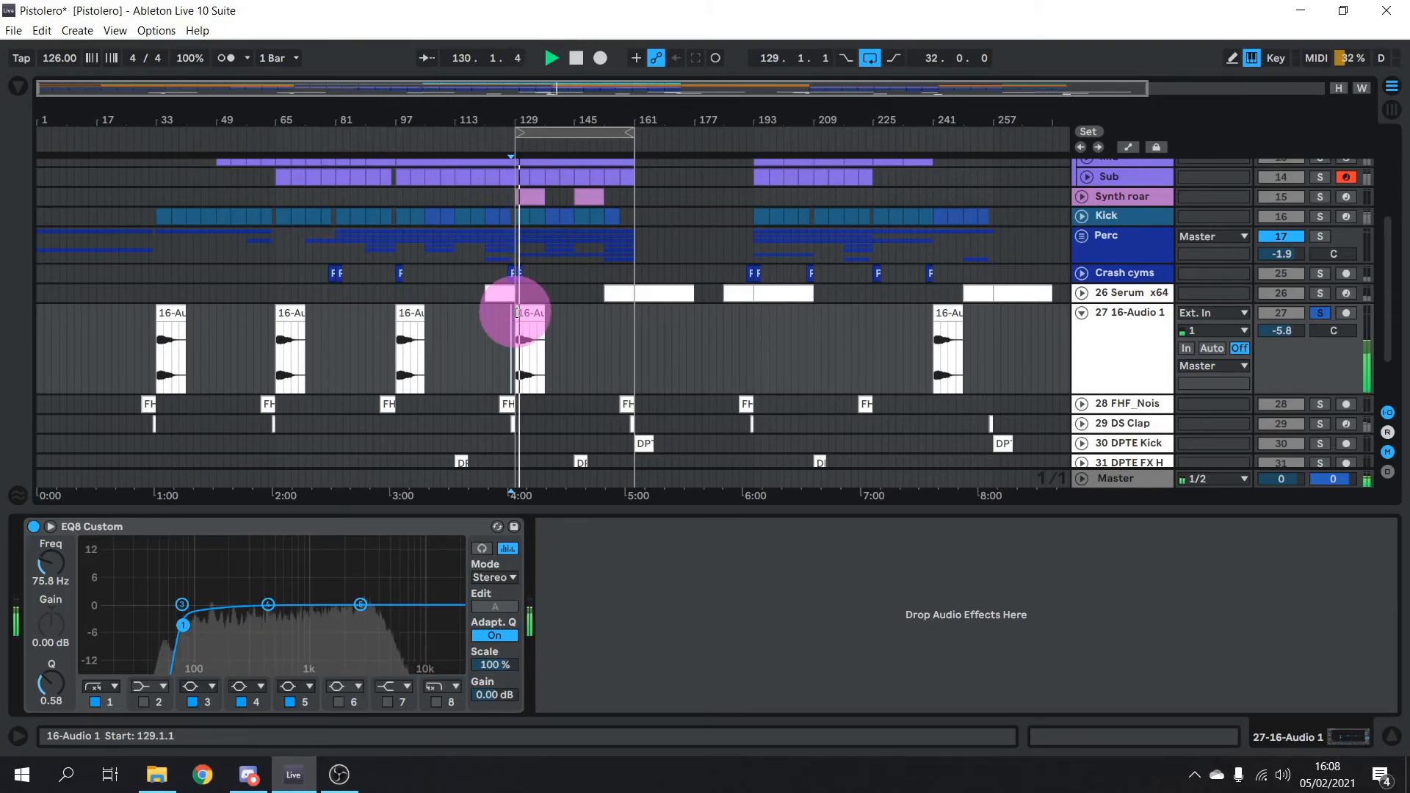
key("space")
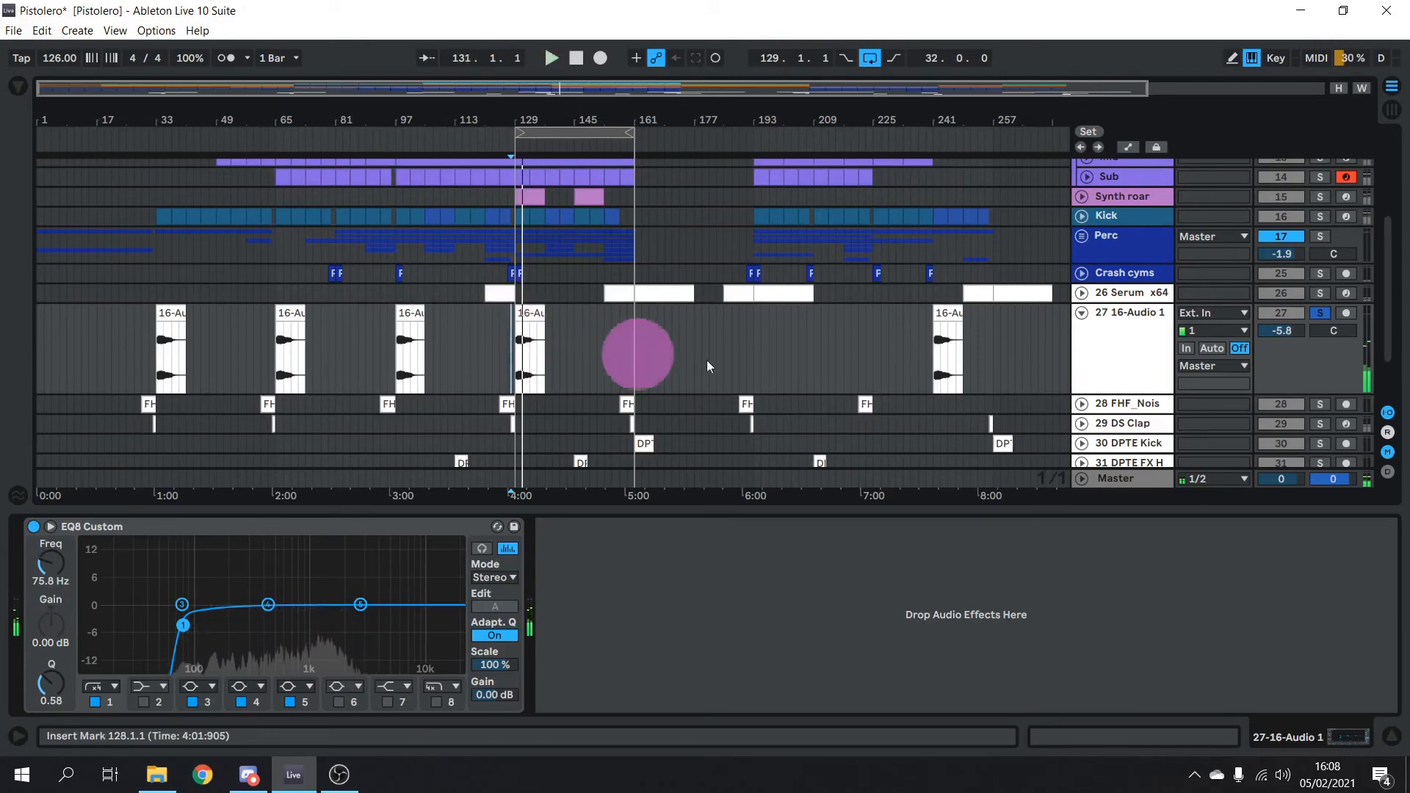
left_click(744, 292)
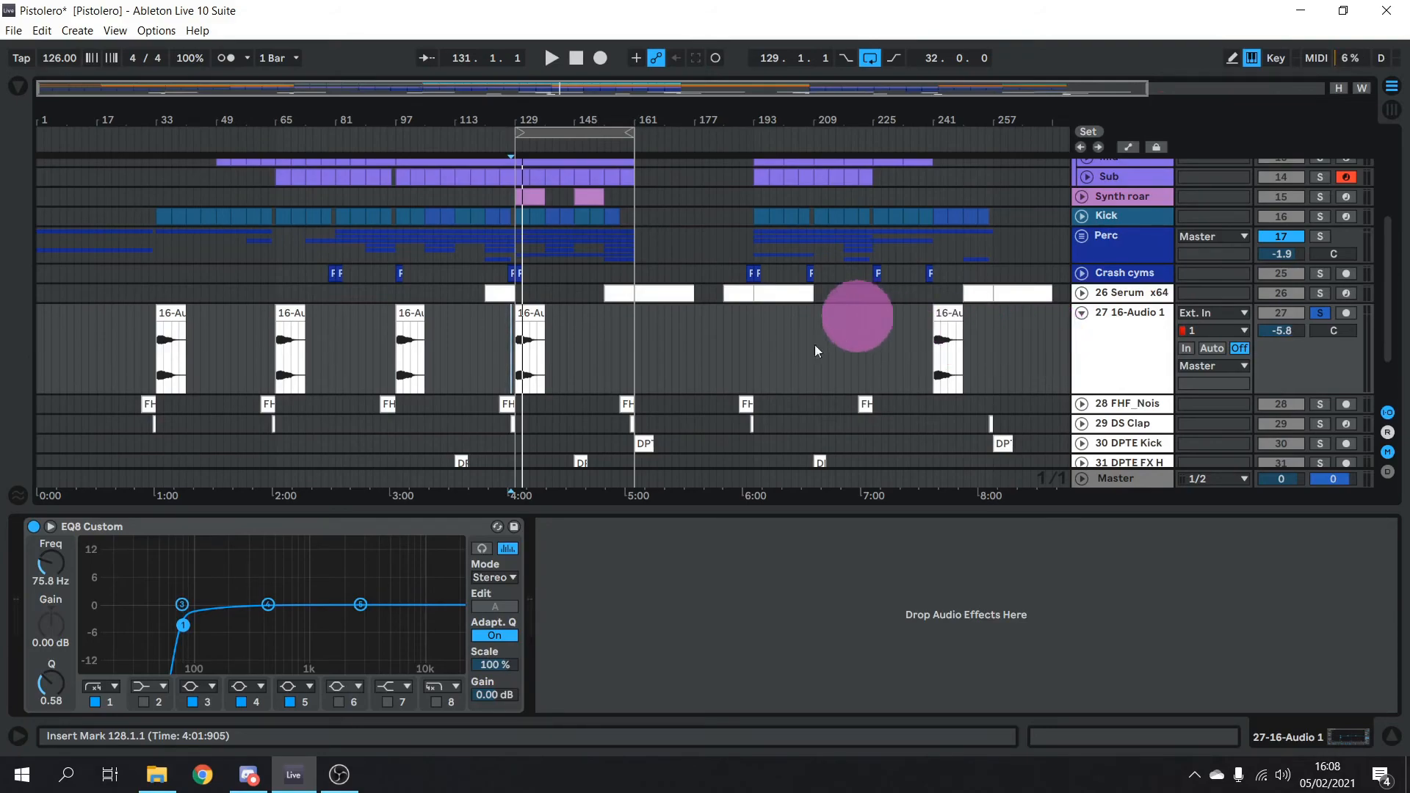
Fold 16-Audio 1, expand noise downlifter and DS Clap, and check the downlifter's reverb
left_click(1081, 312)
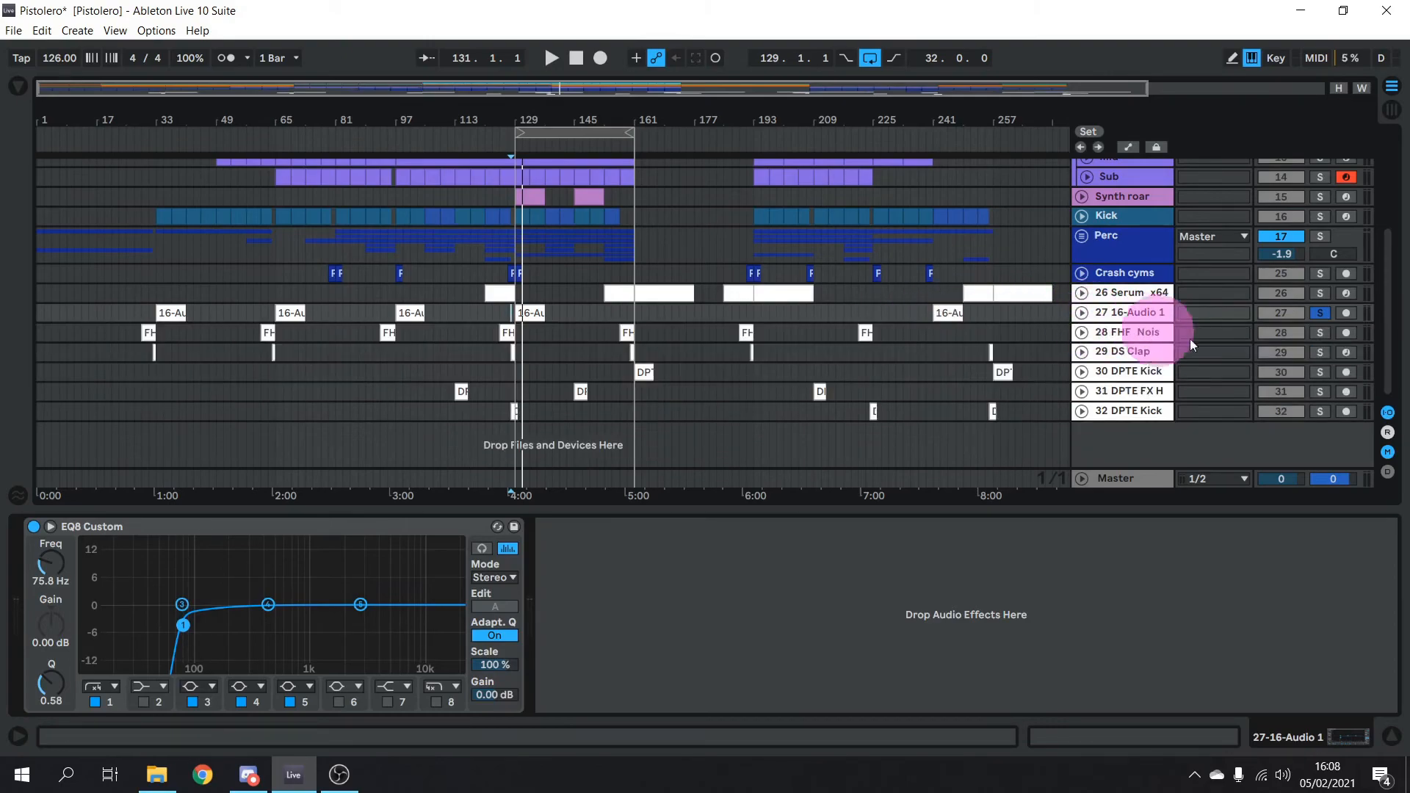
left_click(1081, 332)
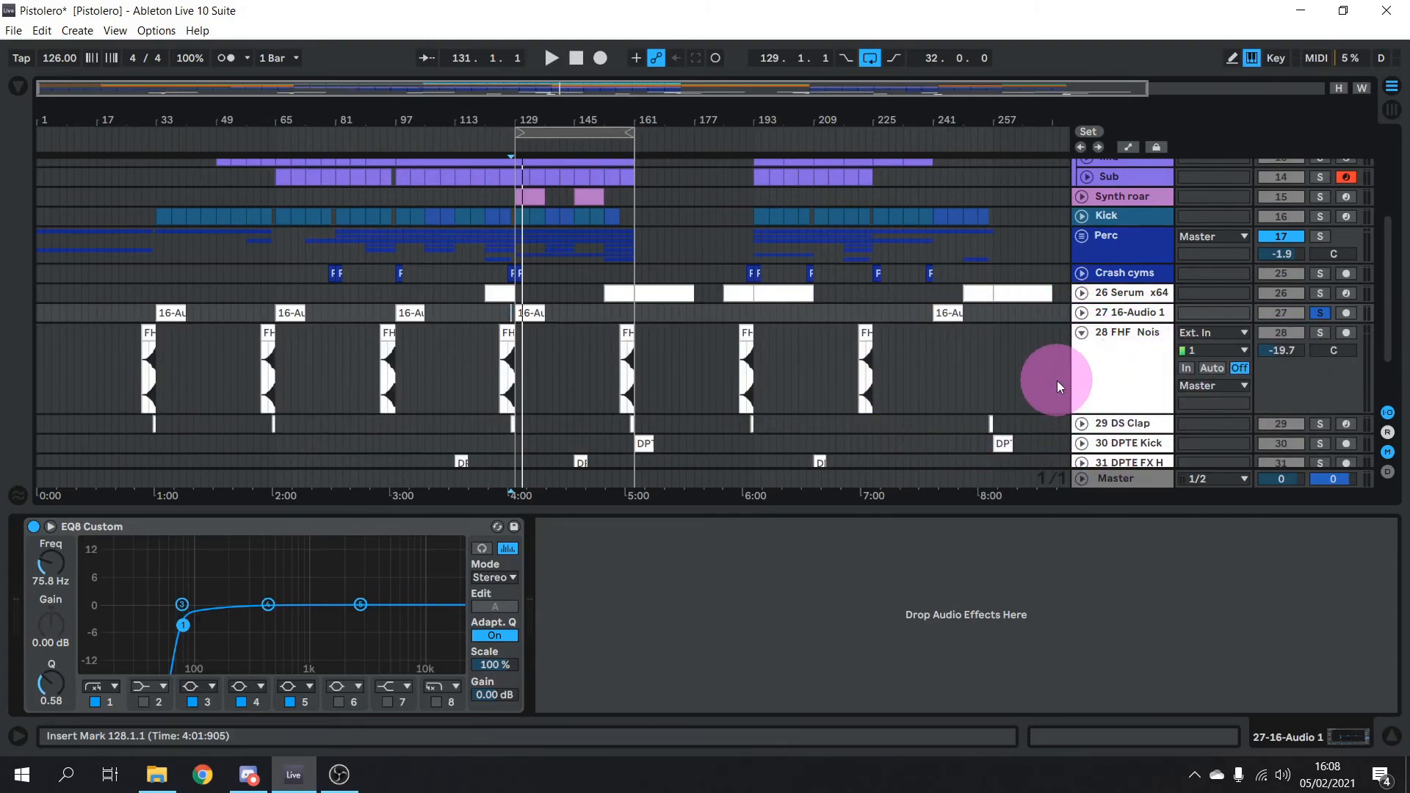
scroll(1057, 381, "down", 3)
left_click(1081, 352)
scroll(1055, 371, "down", 3)
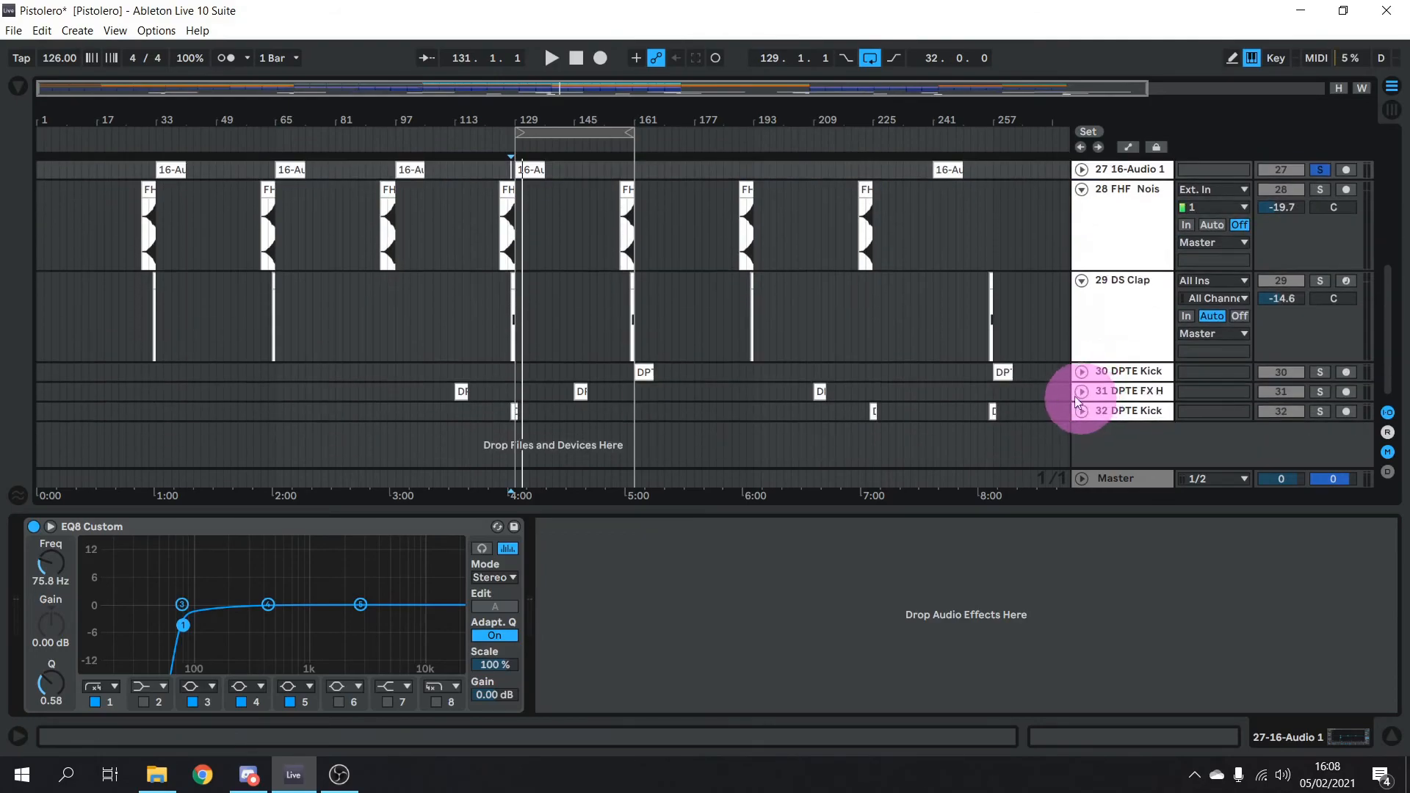
scroll(786, 306, "up", 3)
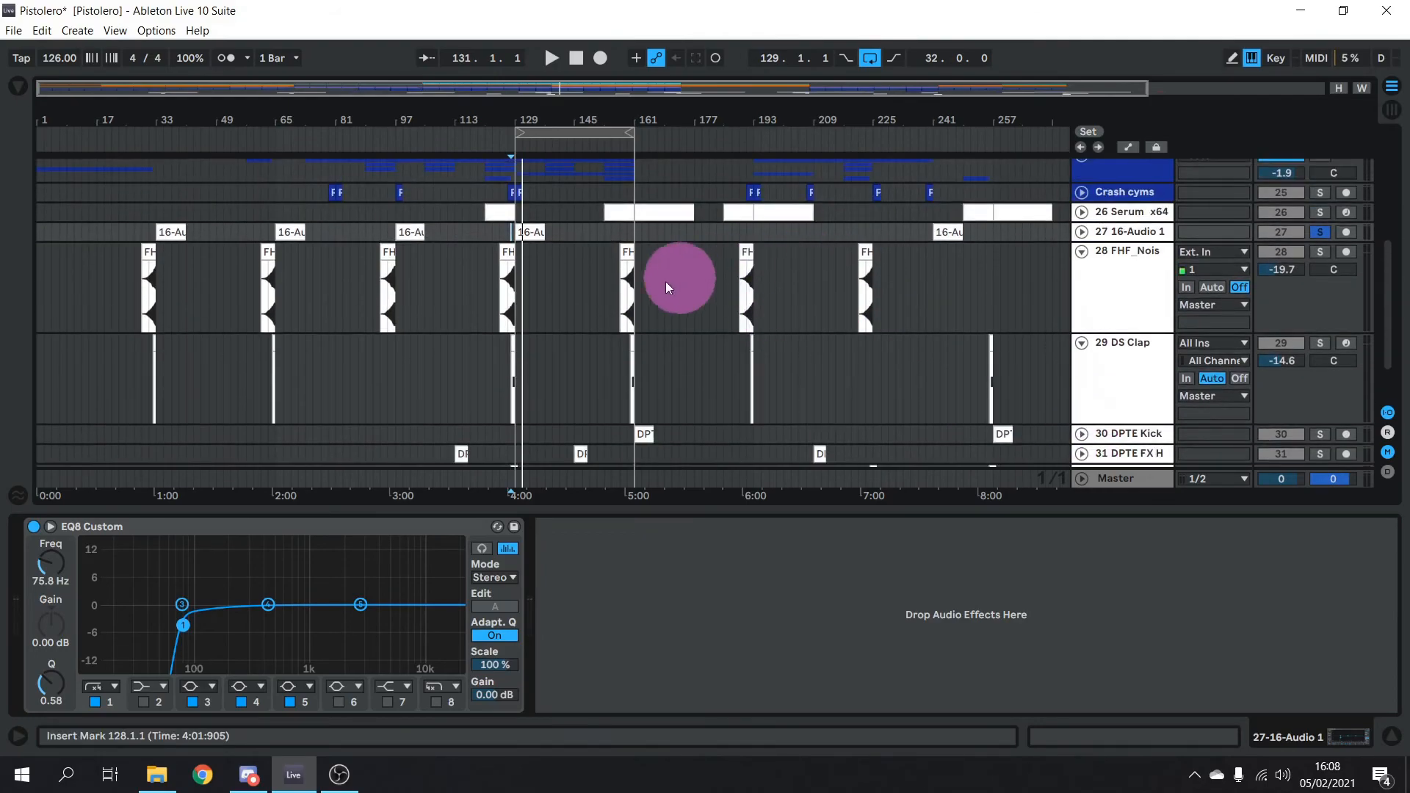
left_click(625, 276)
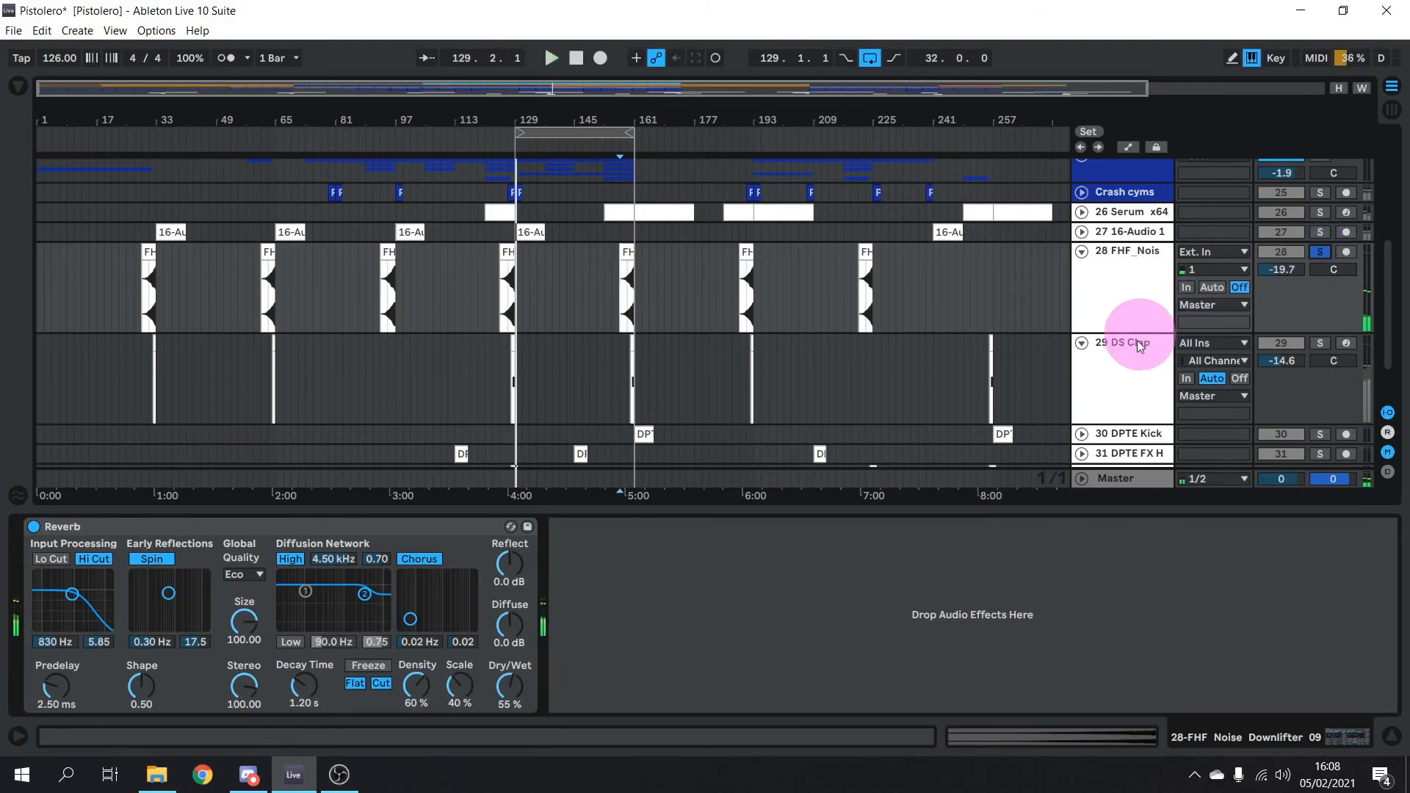
scroll(1139, 338, "down", 2)
Expand and solo DPTE Kick, play its bar-161 clip, and expand DPTE FX H
left_click(1081, 371)
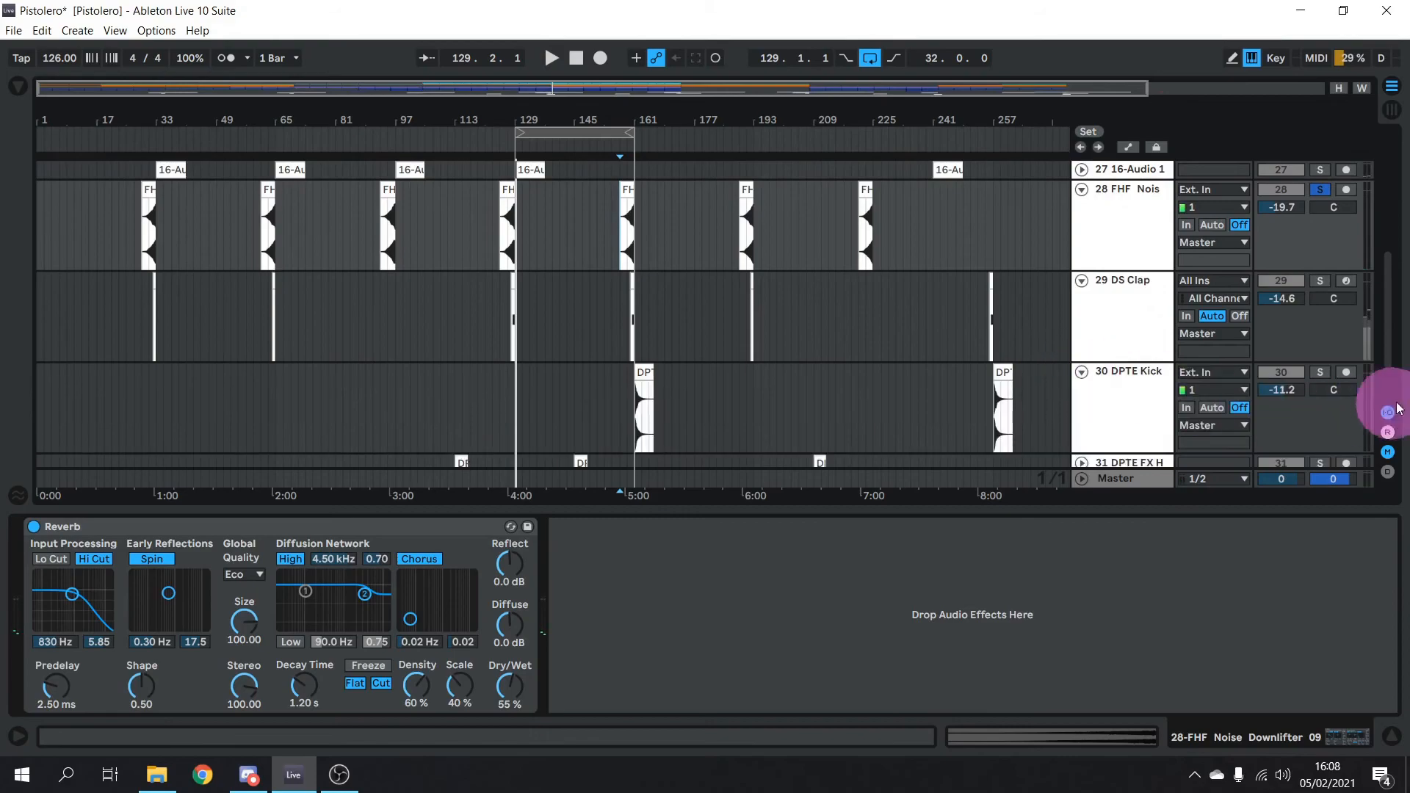
left_click(1320, 373)
scroll(699, 208, "down", 2)
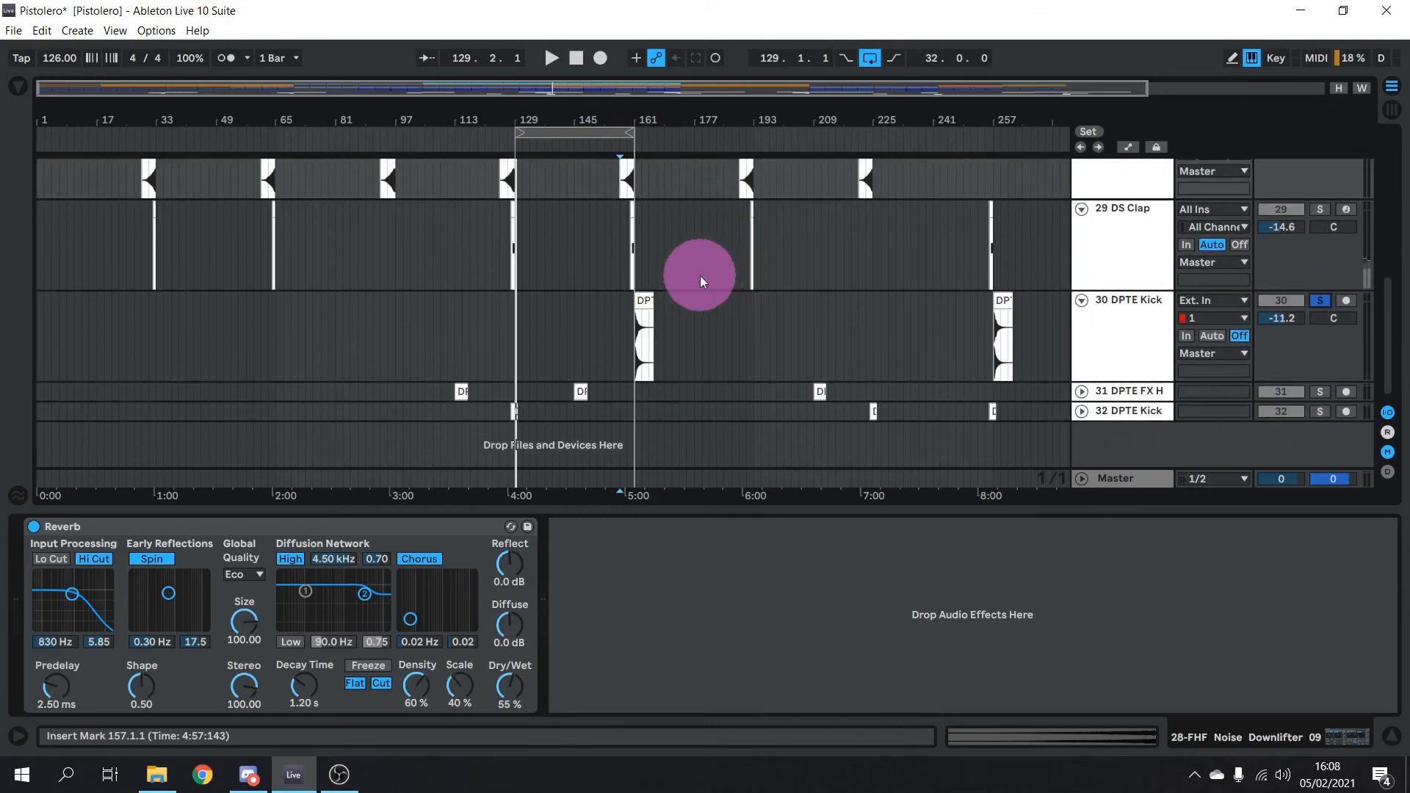
key("space")
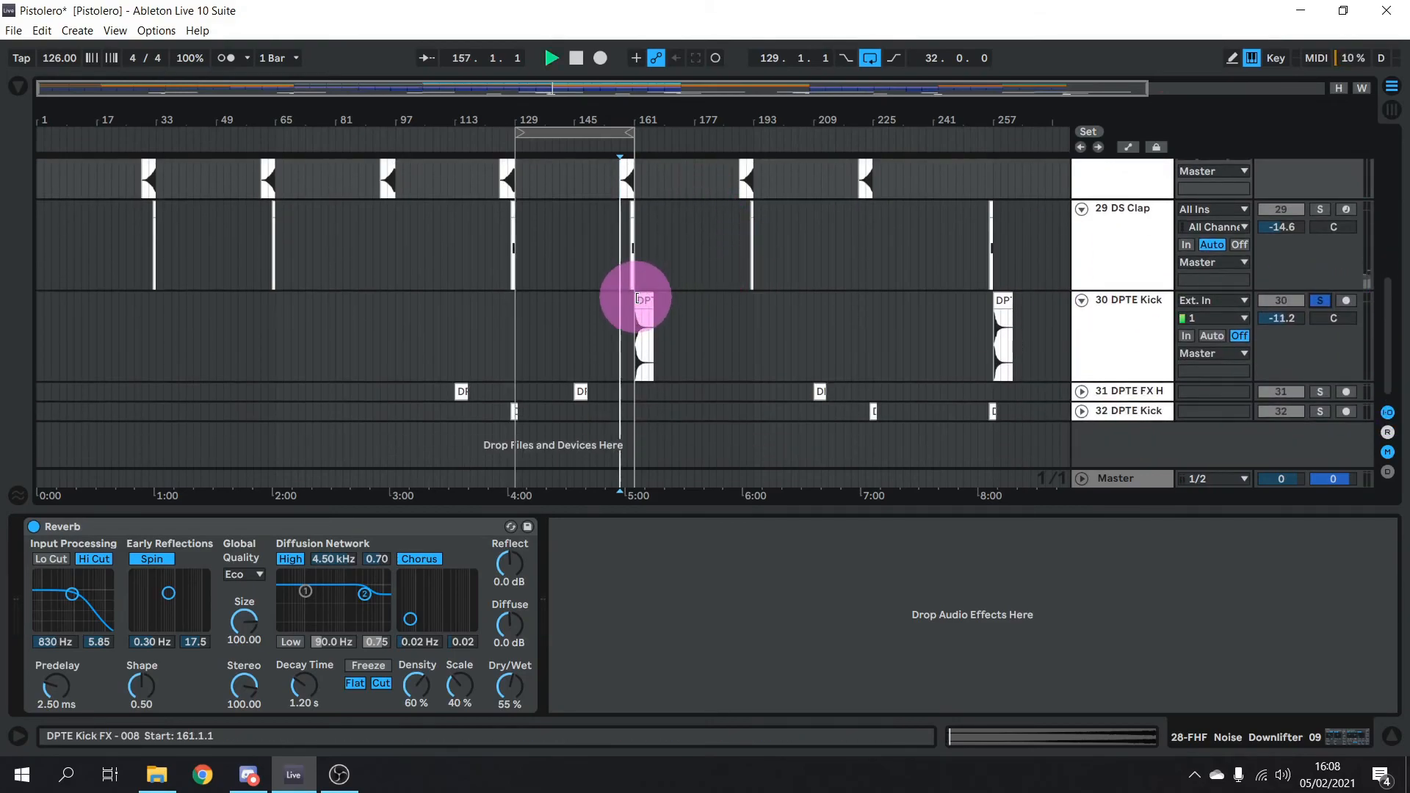
left_click(637, 298)
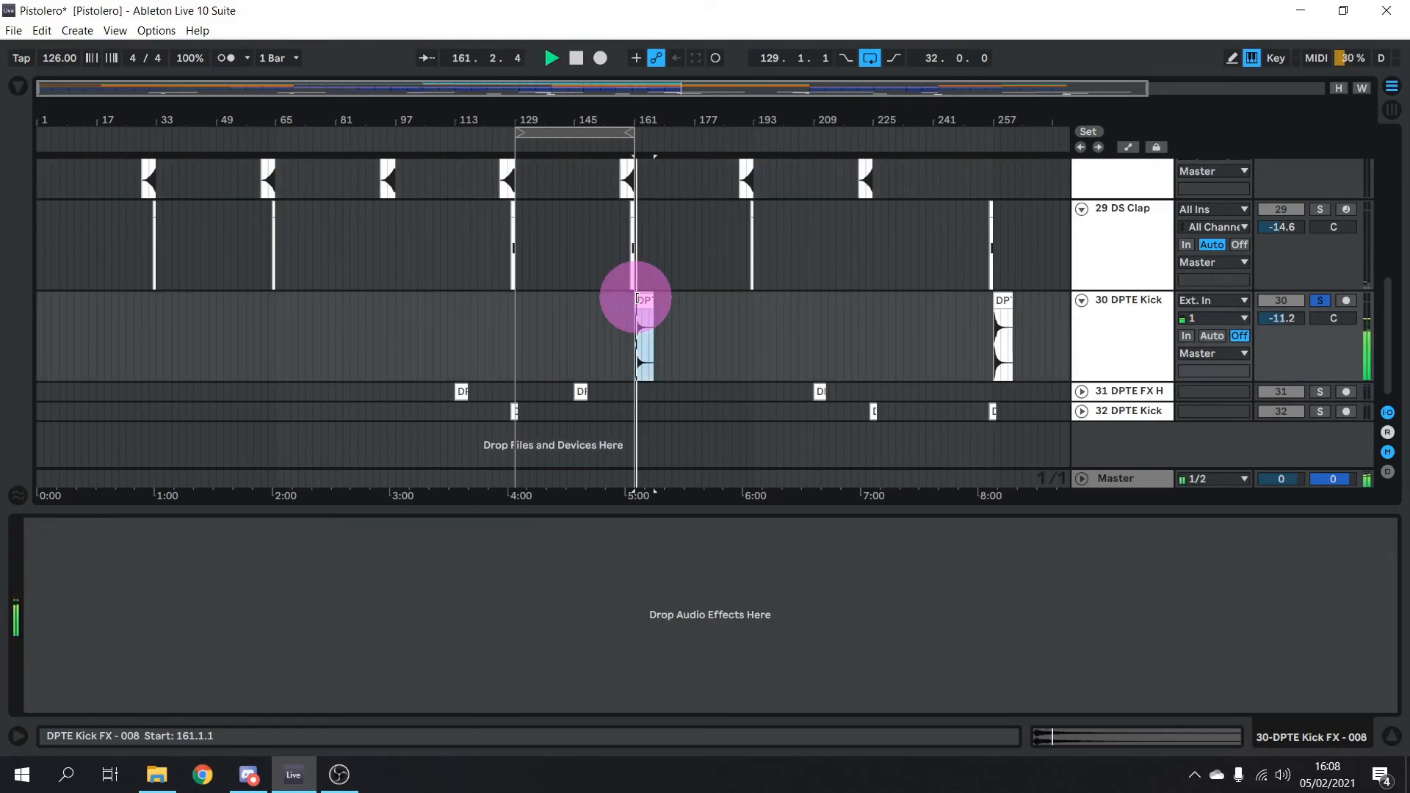
left_click(1082, 392)
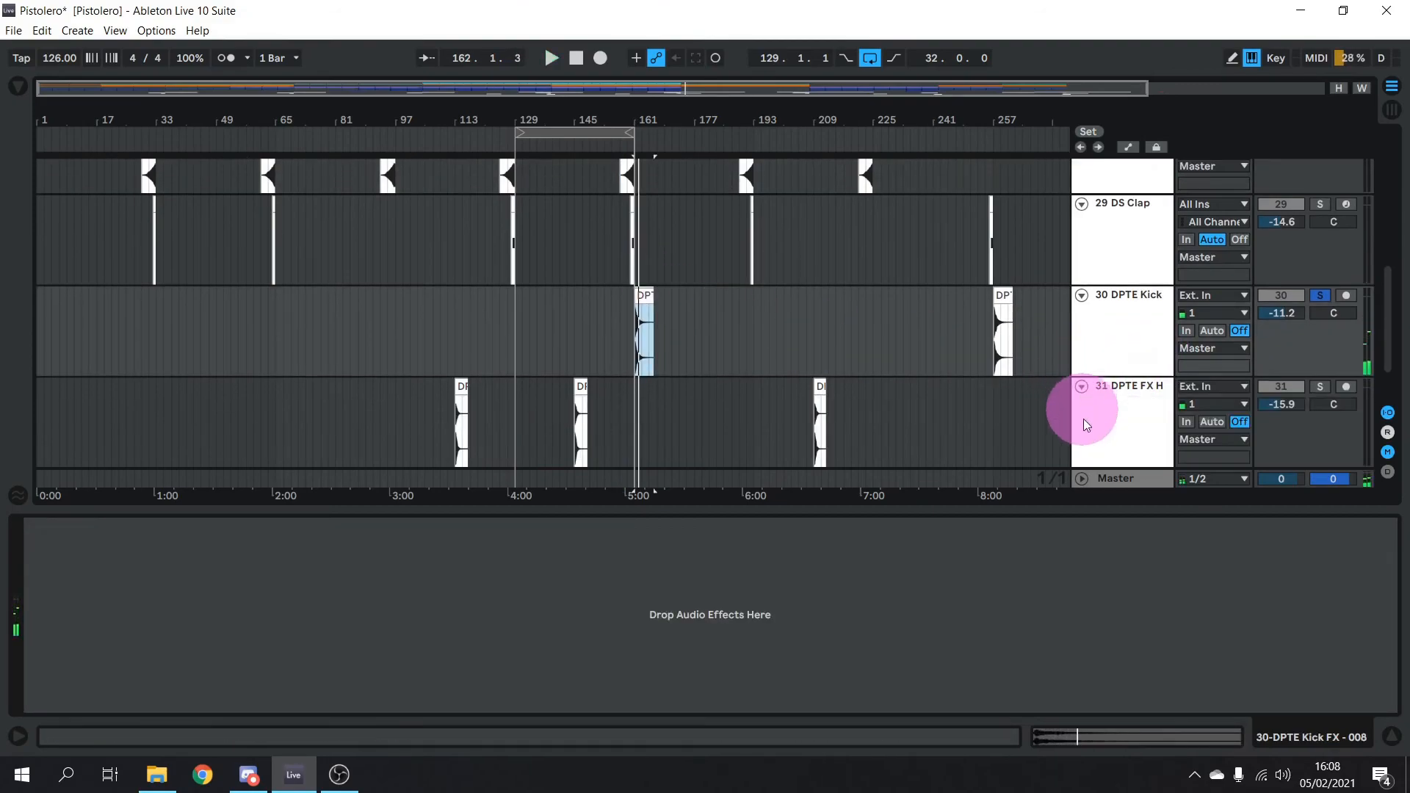
Solo track 31 and play its FX hit clip from bar 209
left_click(1320, 387)
left_click(816, 386)
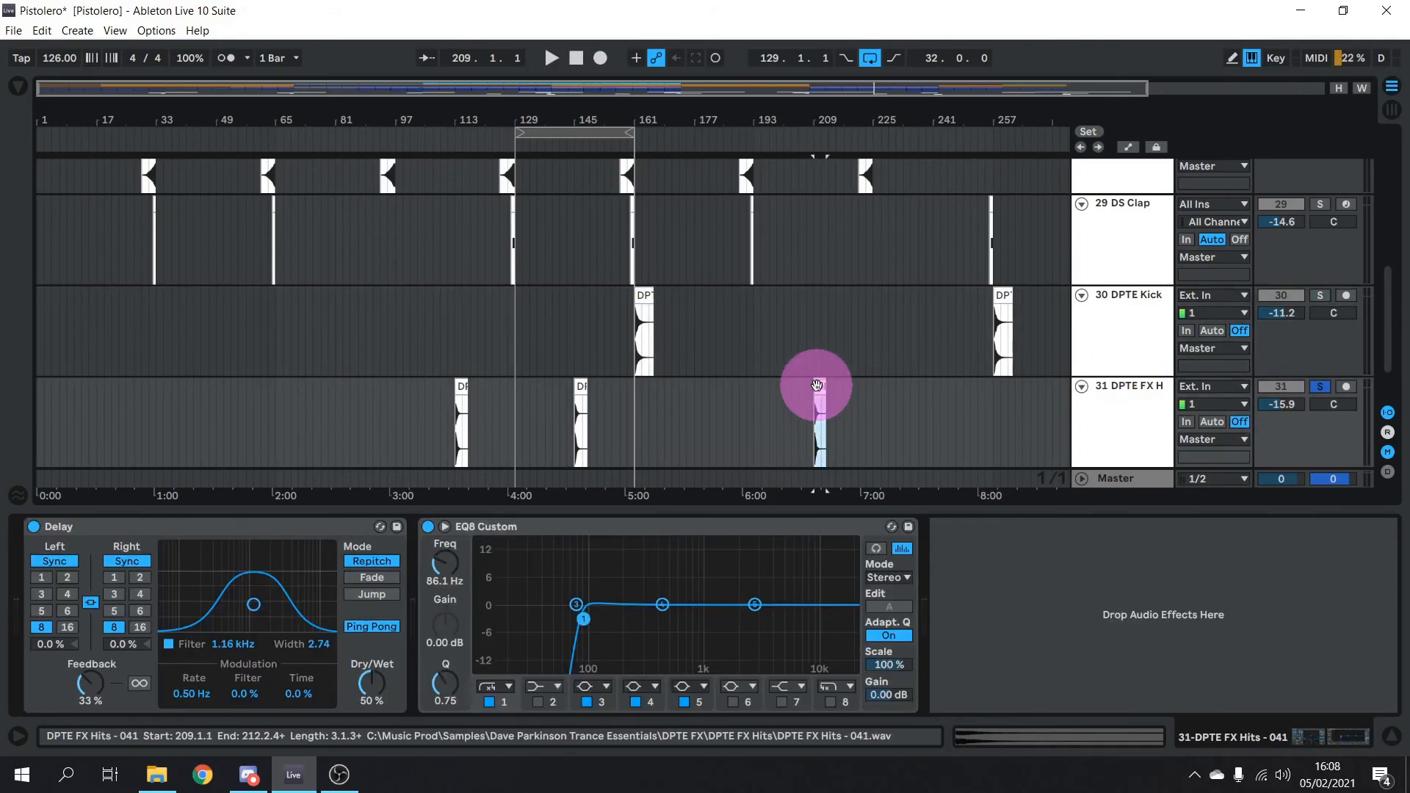
key("space")
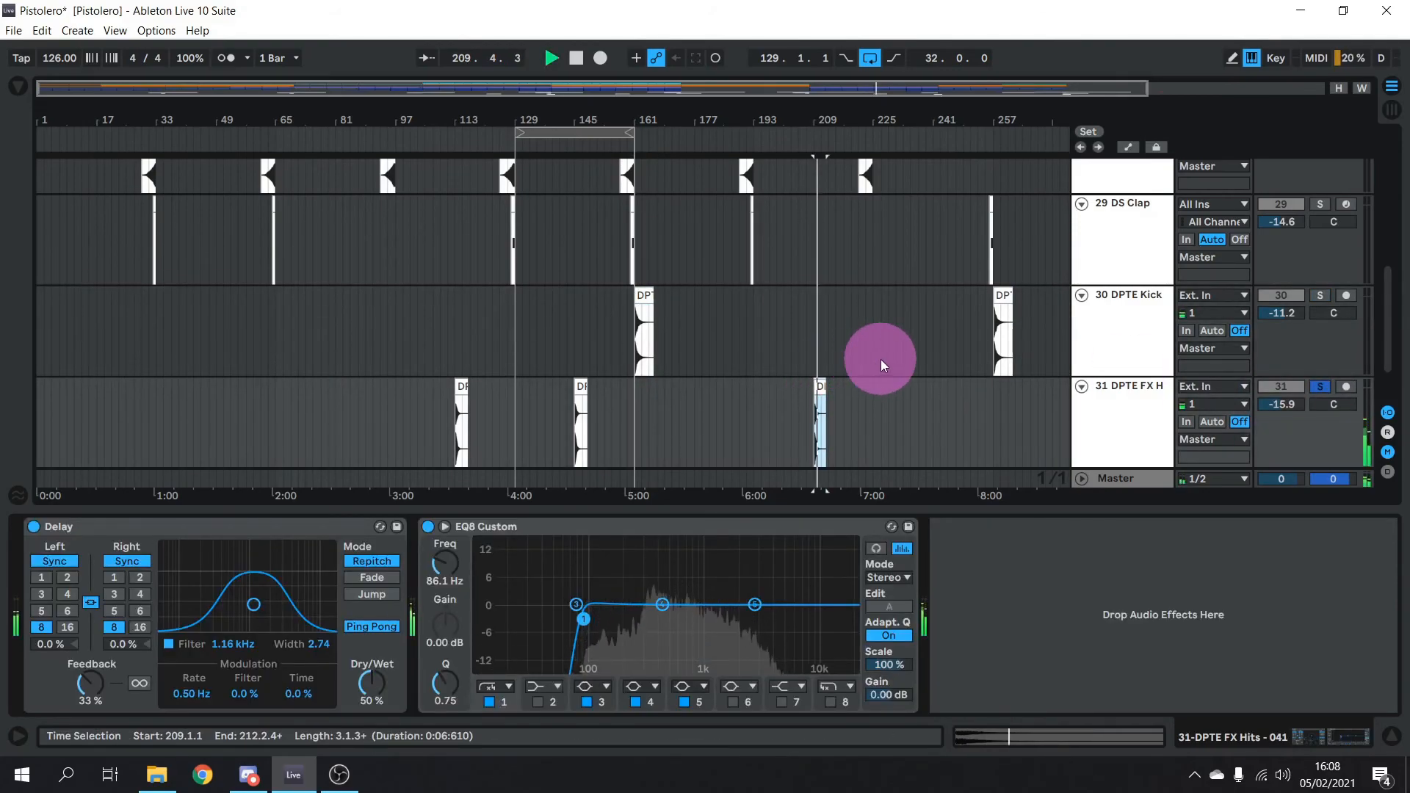
scroll(925, 337, "down", 2)
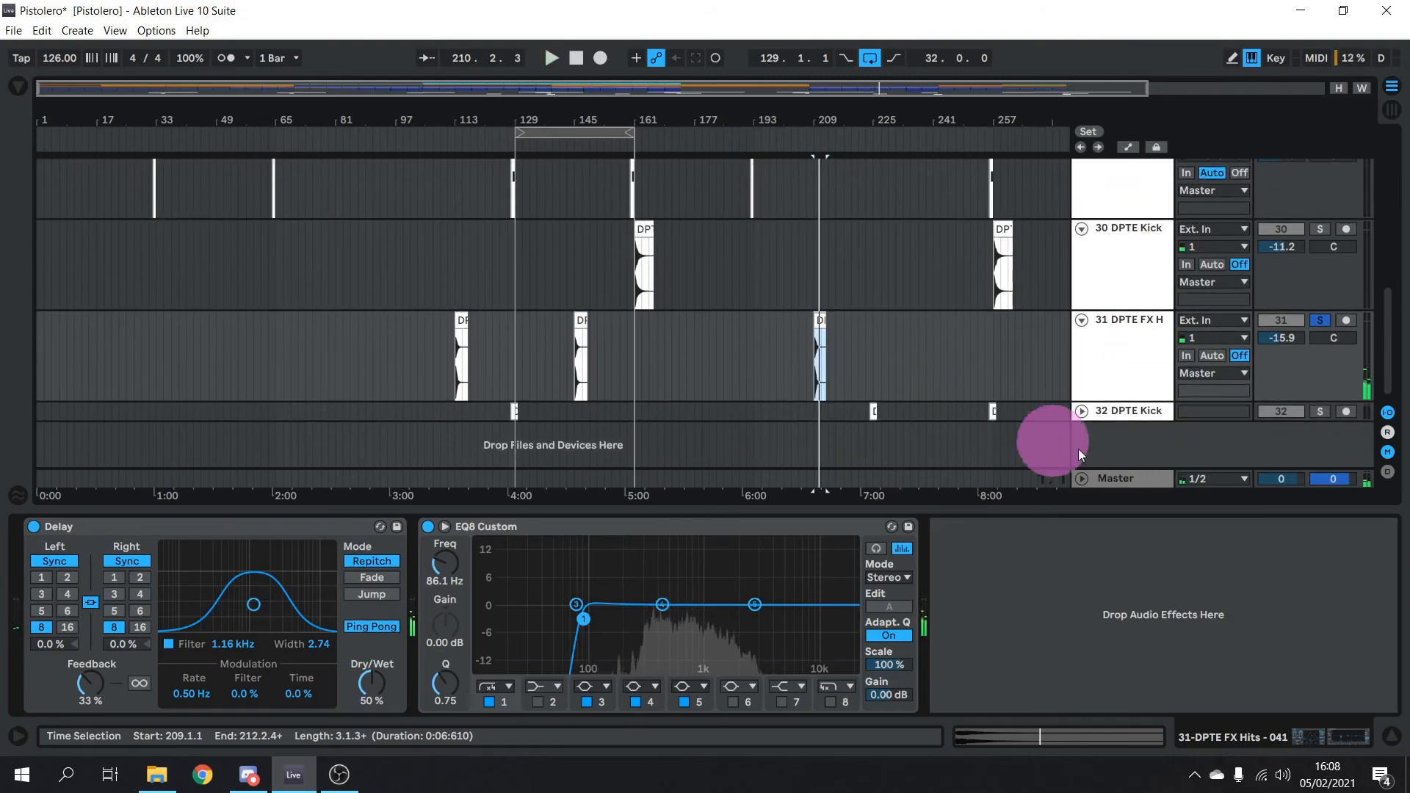
Expand and solo track 32 DPTE Kick, audition its clip at bar 224, then stop playback
left_click(1081, 411)
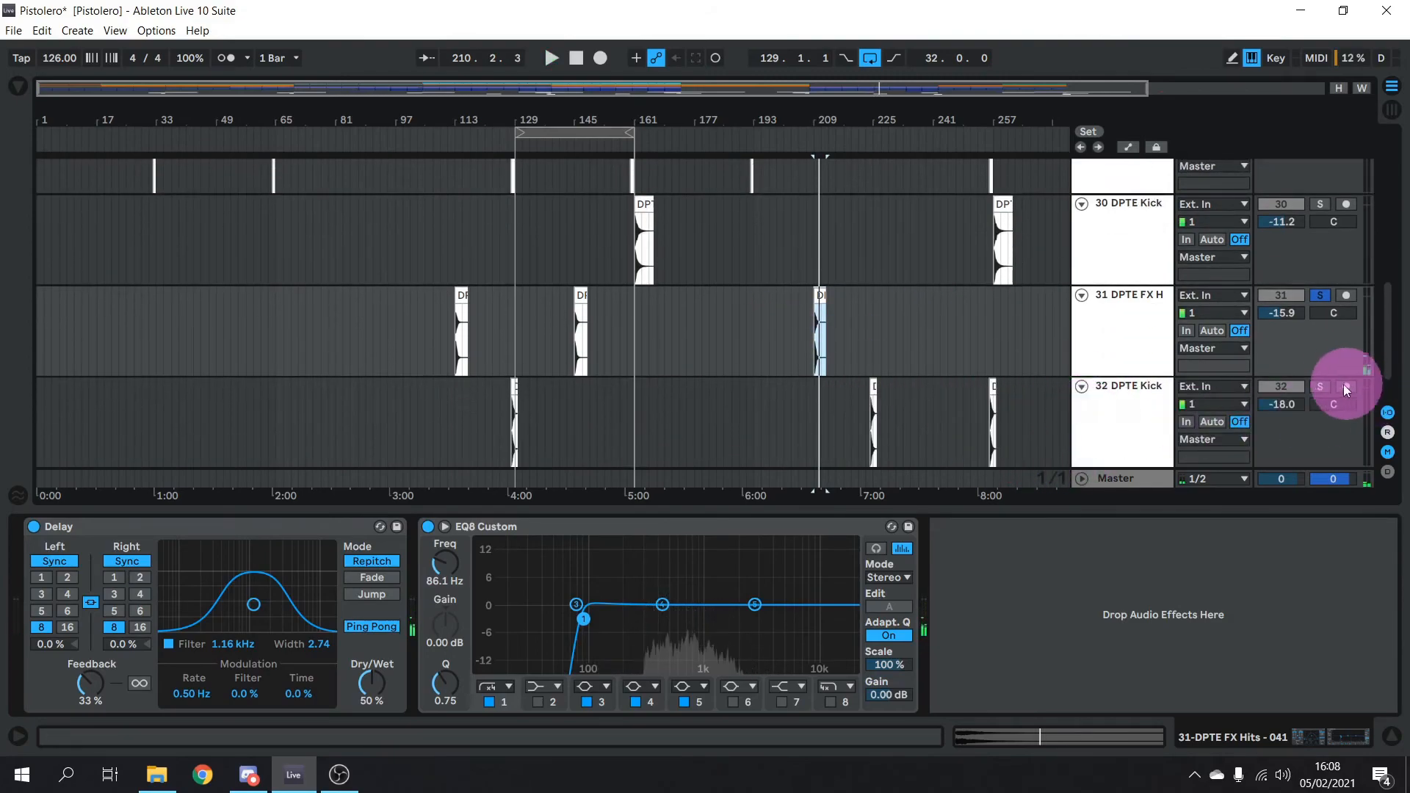
left_click(1320, 386)
left_click(872, 390)
left_click(872, 391)
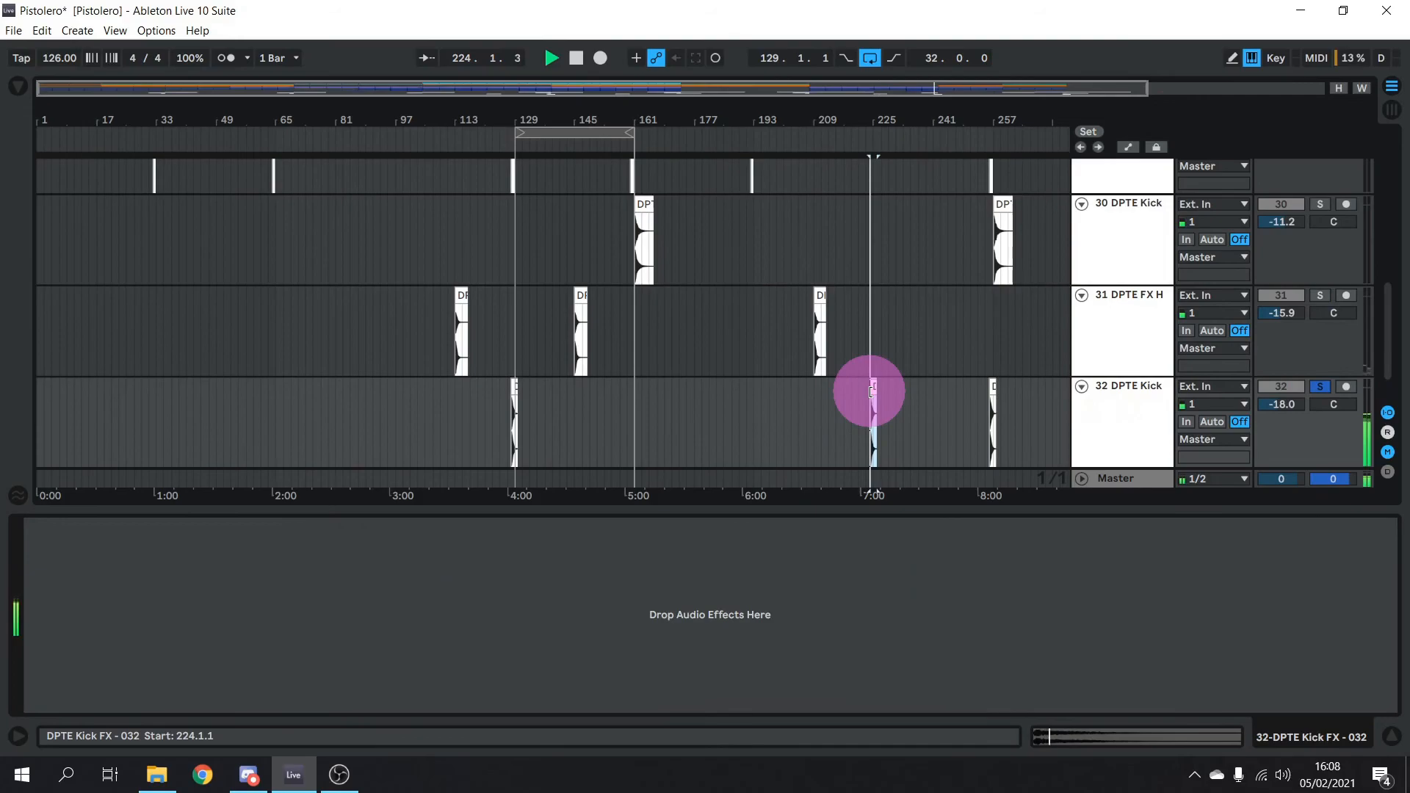
key("space")
Fold tracks 28–32 to single rows, then re-expand 29 DS Clap with its effects chain showing
scroll(922, 327, "up", 8)
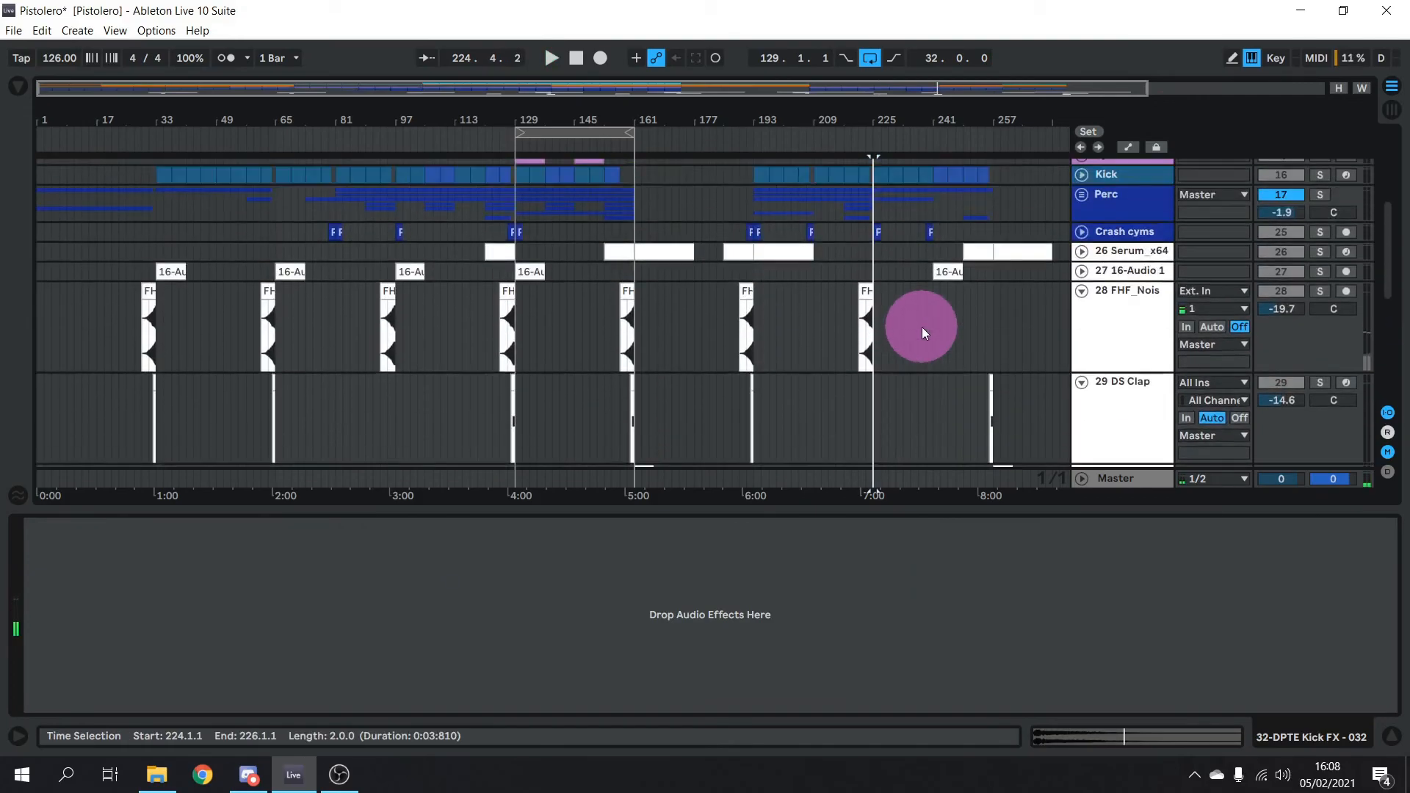
scroll(922, 329, "down", 2)
left_click(1081, 291)
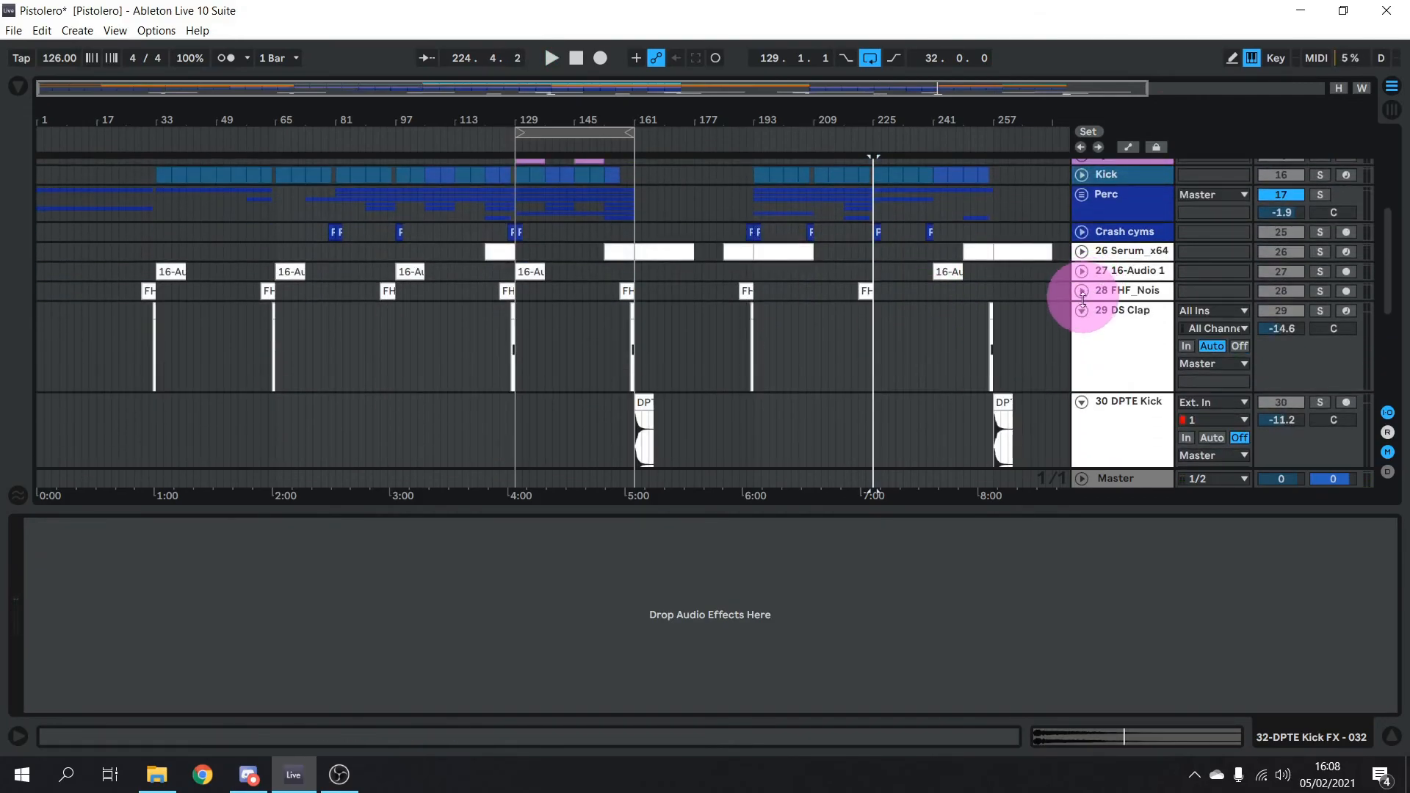
left_click(1082, 310)
left_click(1080, 331)
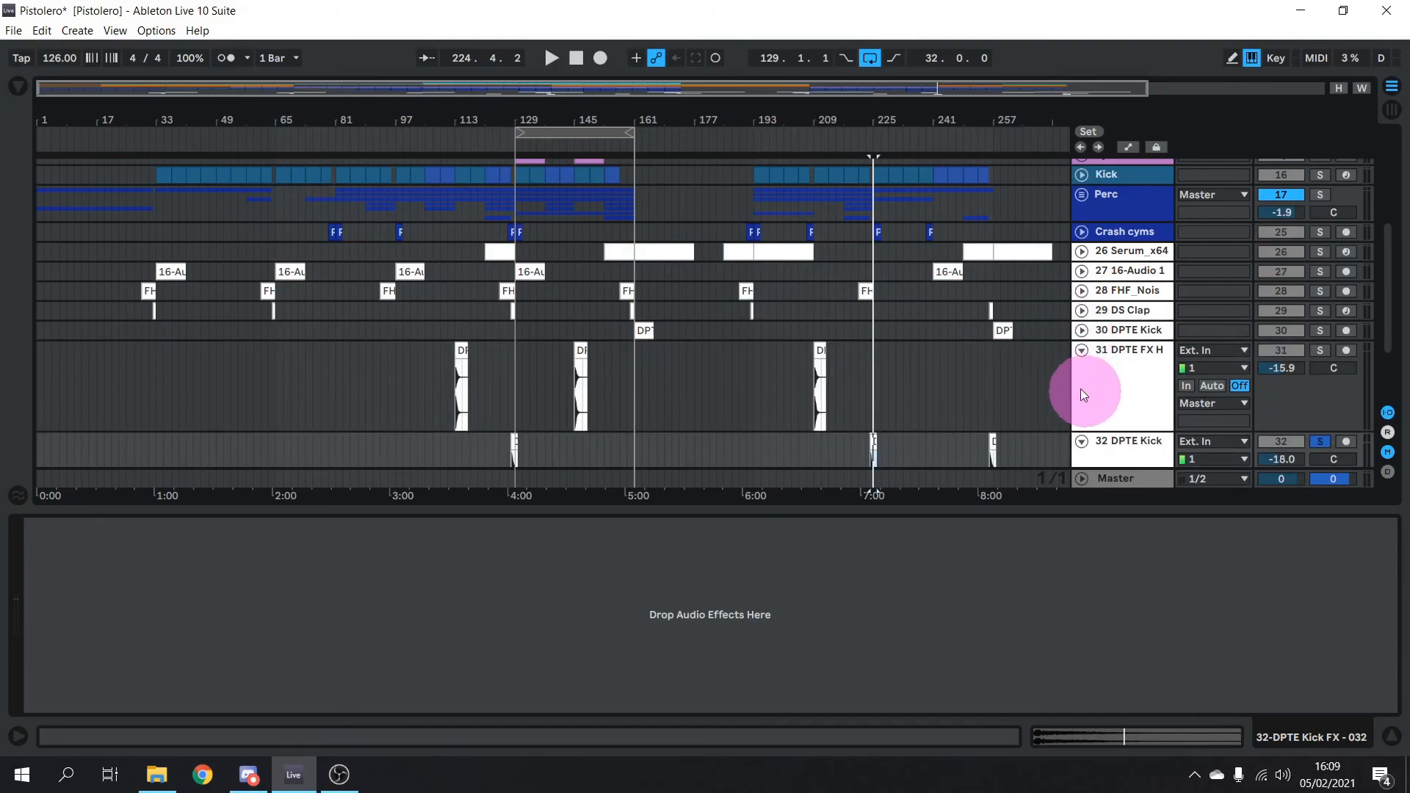
left_click(1081, 353)
left_click(1080, 351)
left_click(1080, 370)
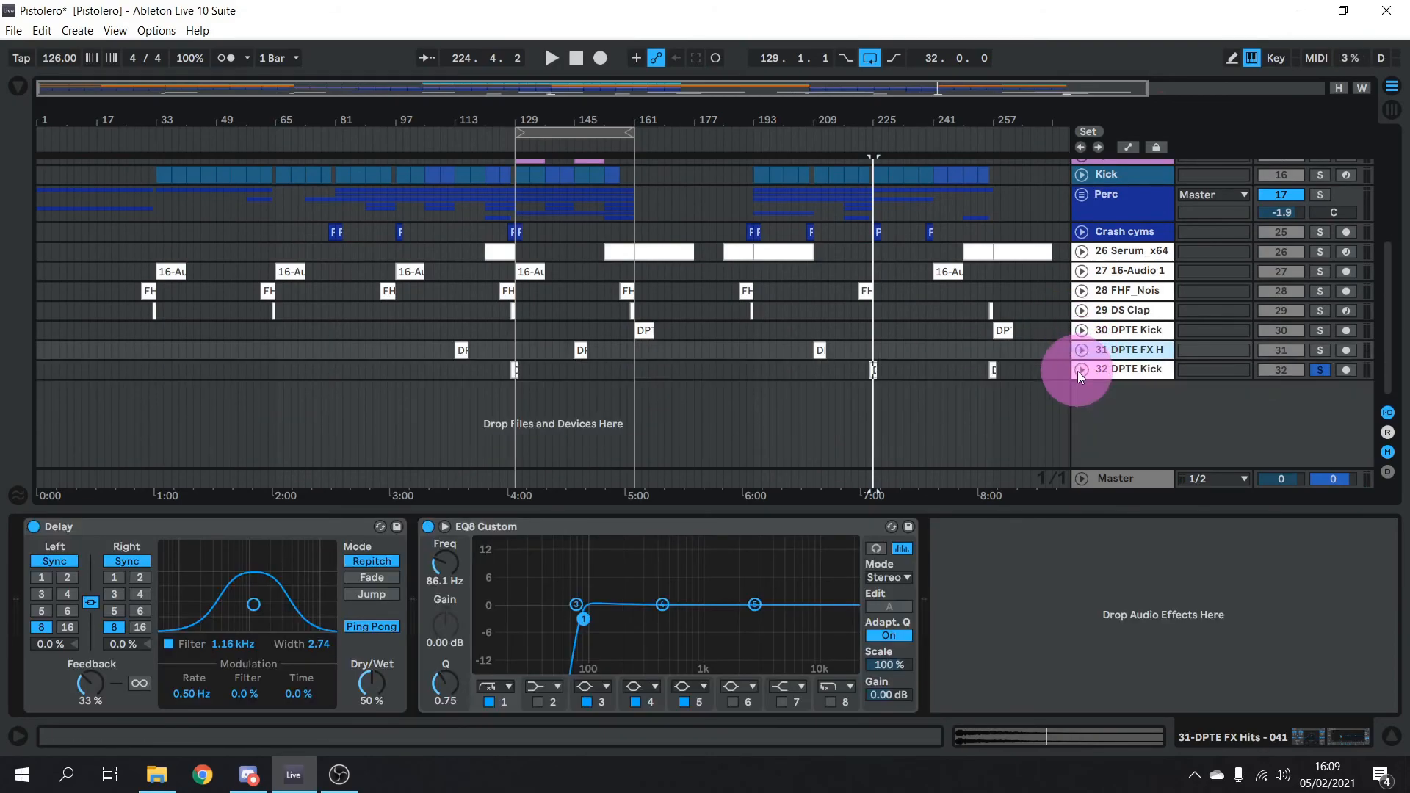
left_click(1081, 311)
left_click(1139, 336)
Solo DS Clap, play from bar 128 and trigger the clap sound
left_click(1321, 310)
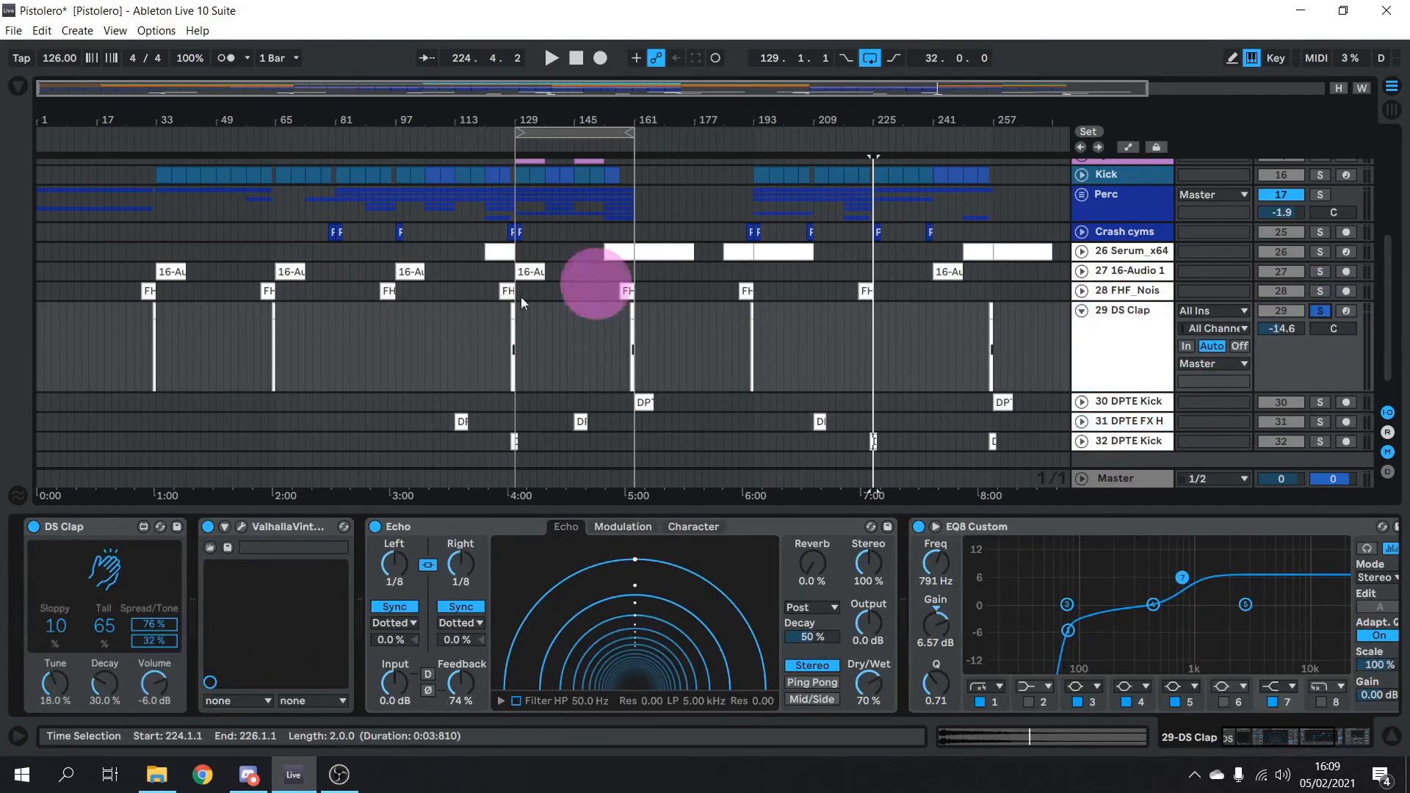
left_click(512, 335)
key("space")
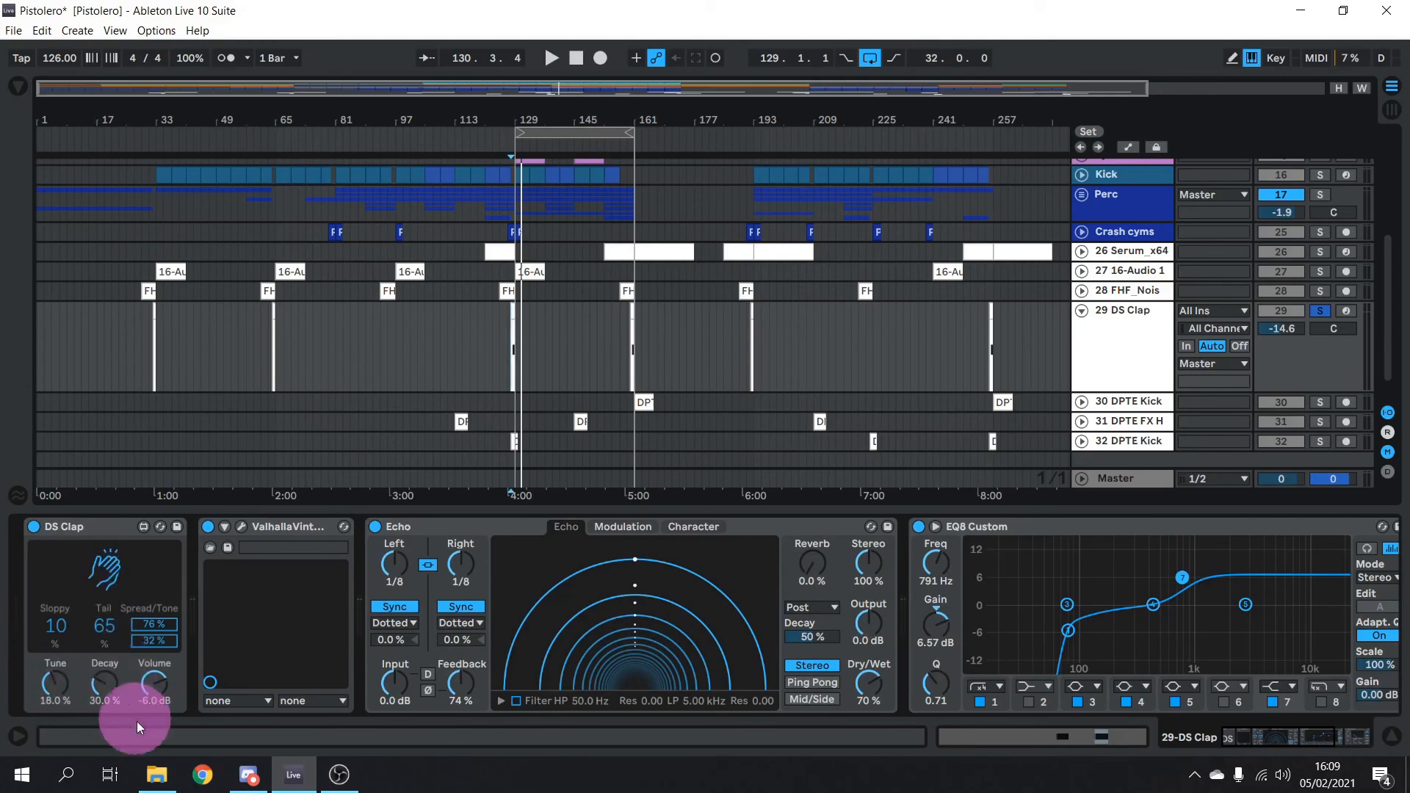
left_click(98, 568)
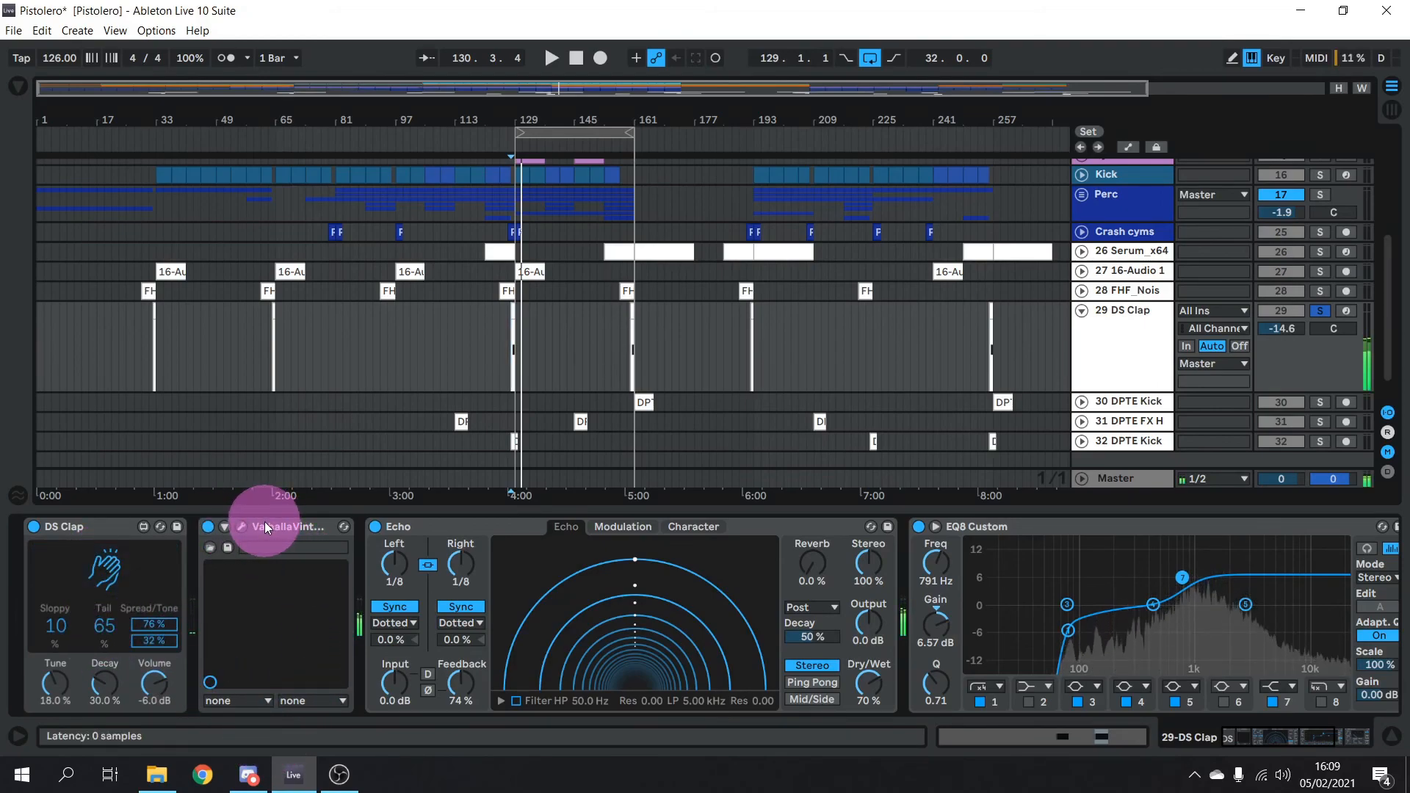
Compare the clap with ValhallaVintageVerb and Echo bypassed, glance at Valhalla's settings, then re-enable both
left_click(209, 526)
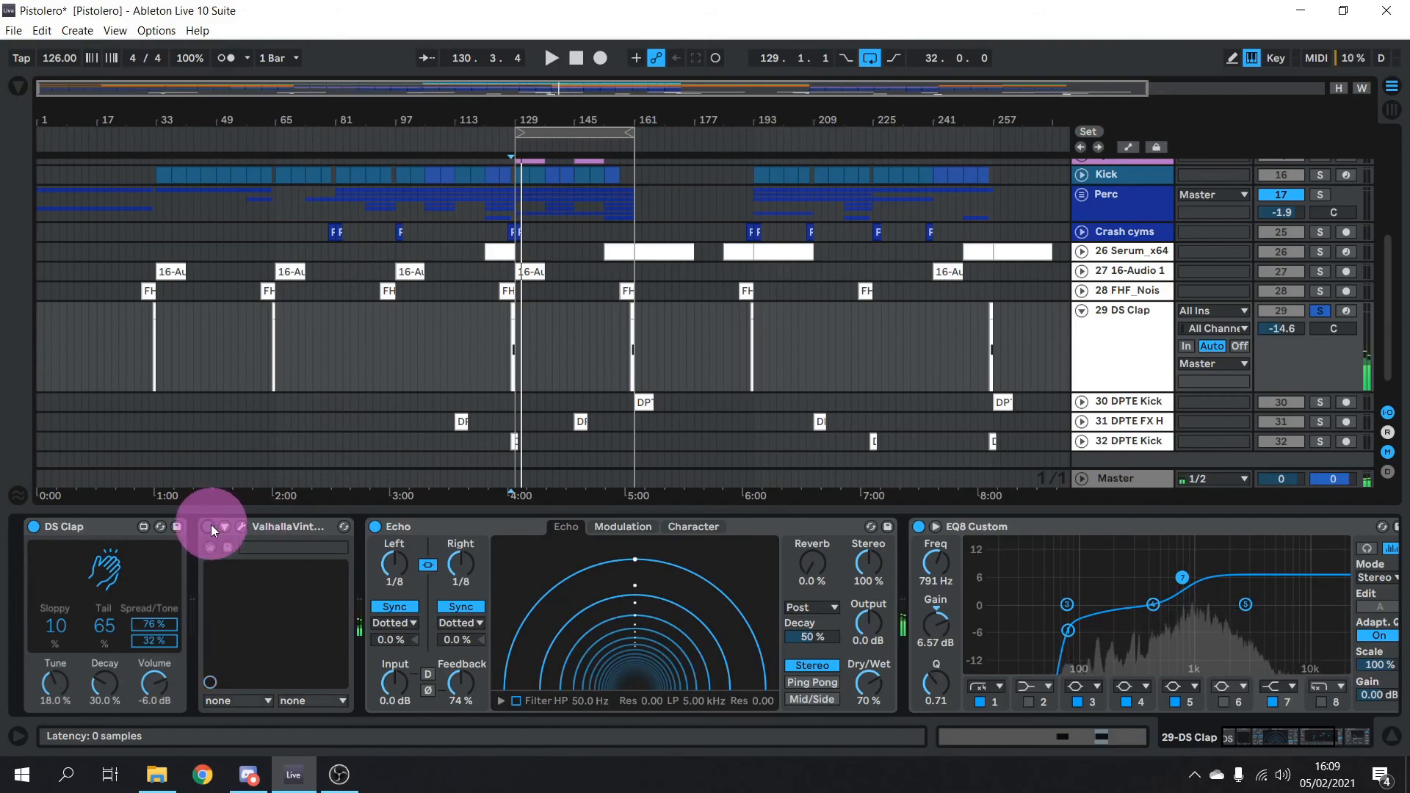
left_click(377, 525)
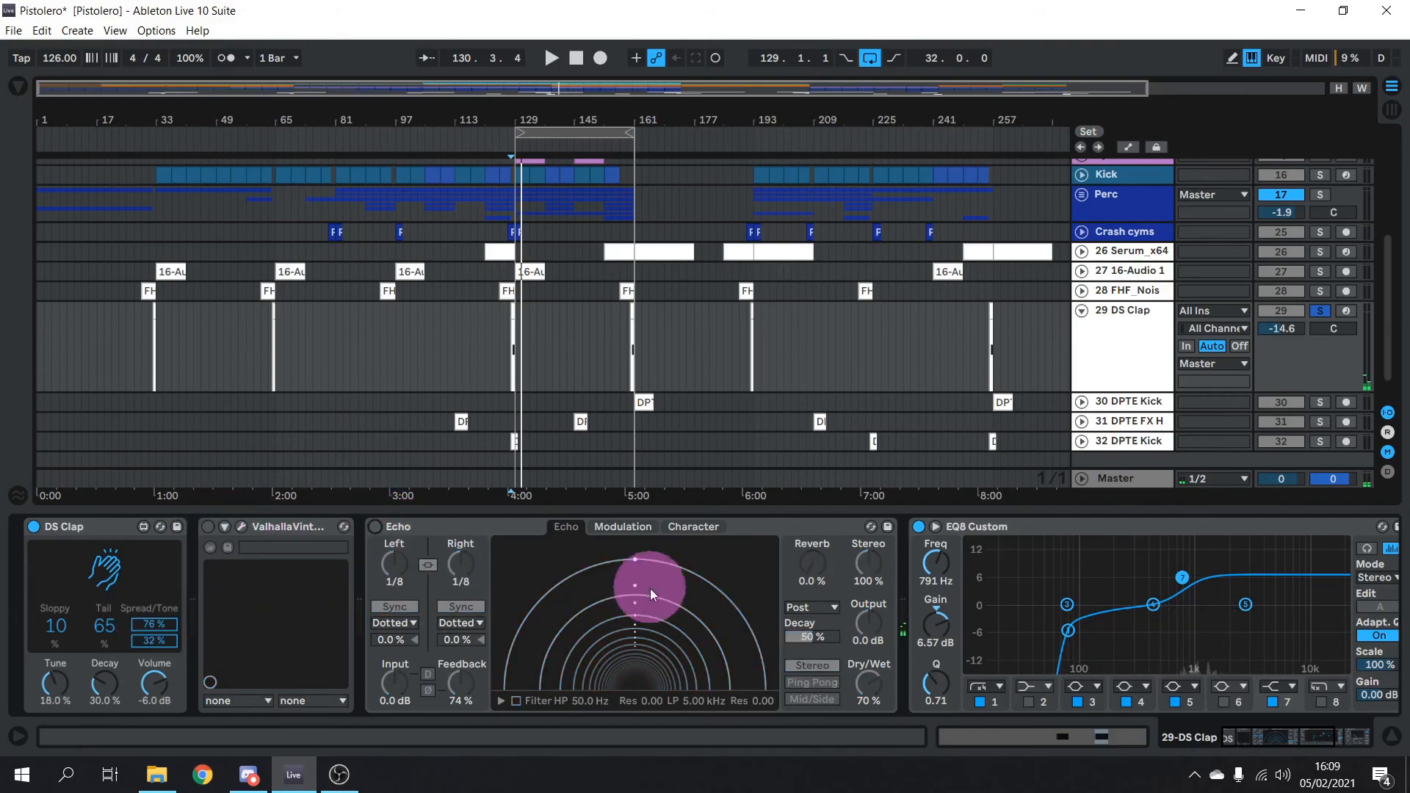
left_click(205, 526)
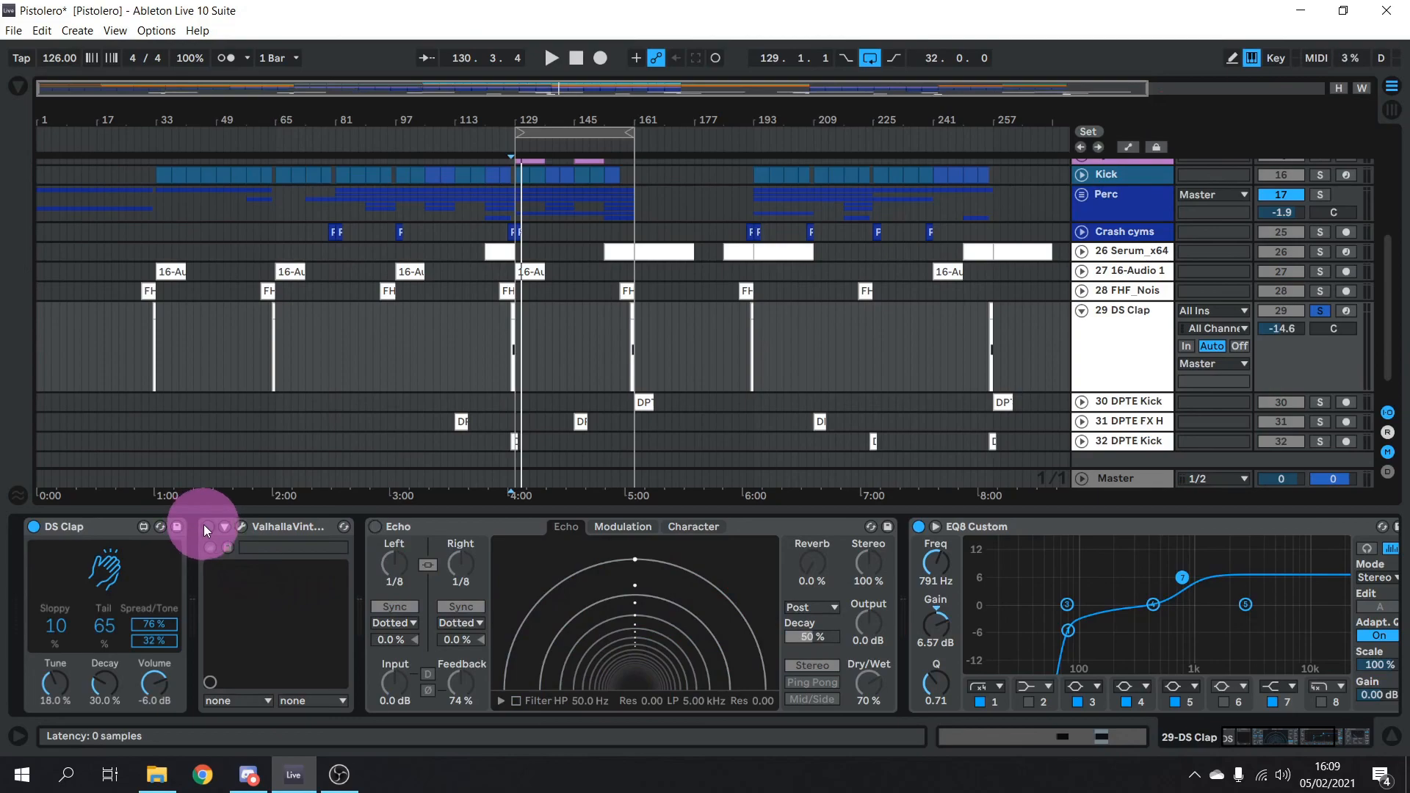
left_click(241, 526)
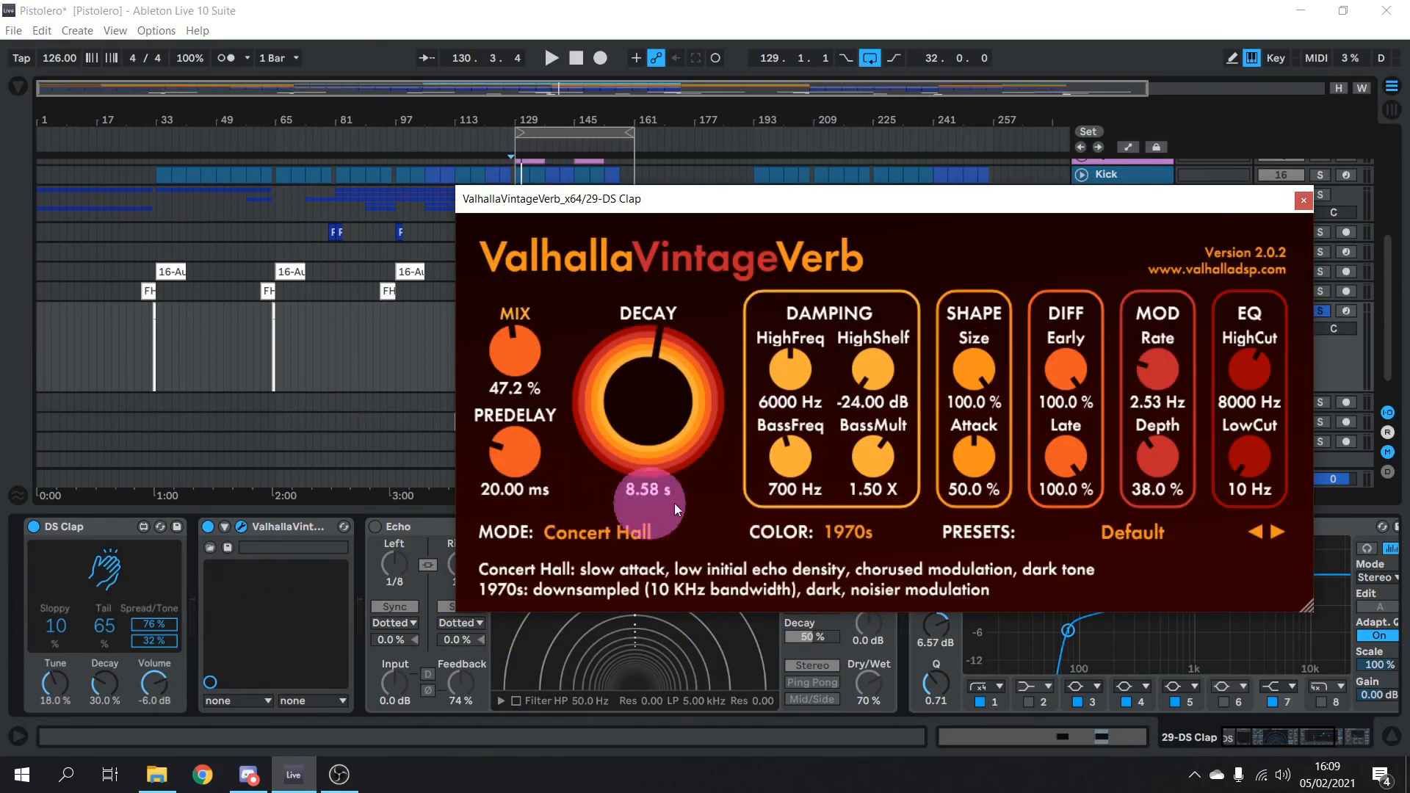
left_click(1304, 200)
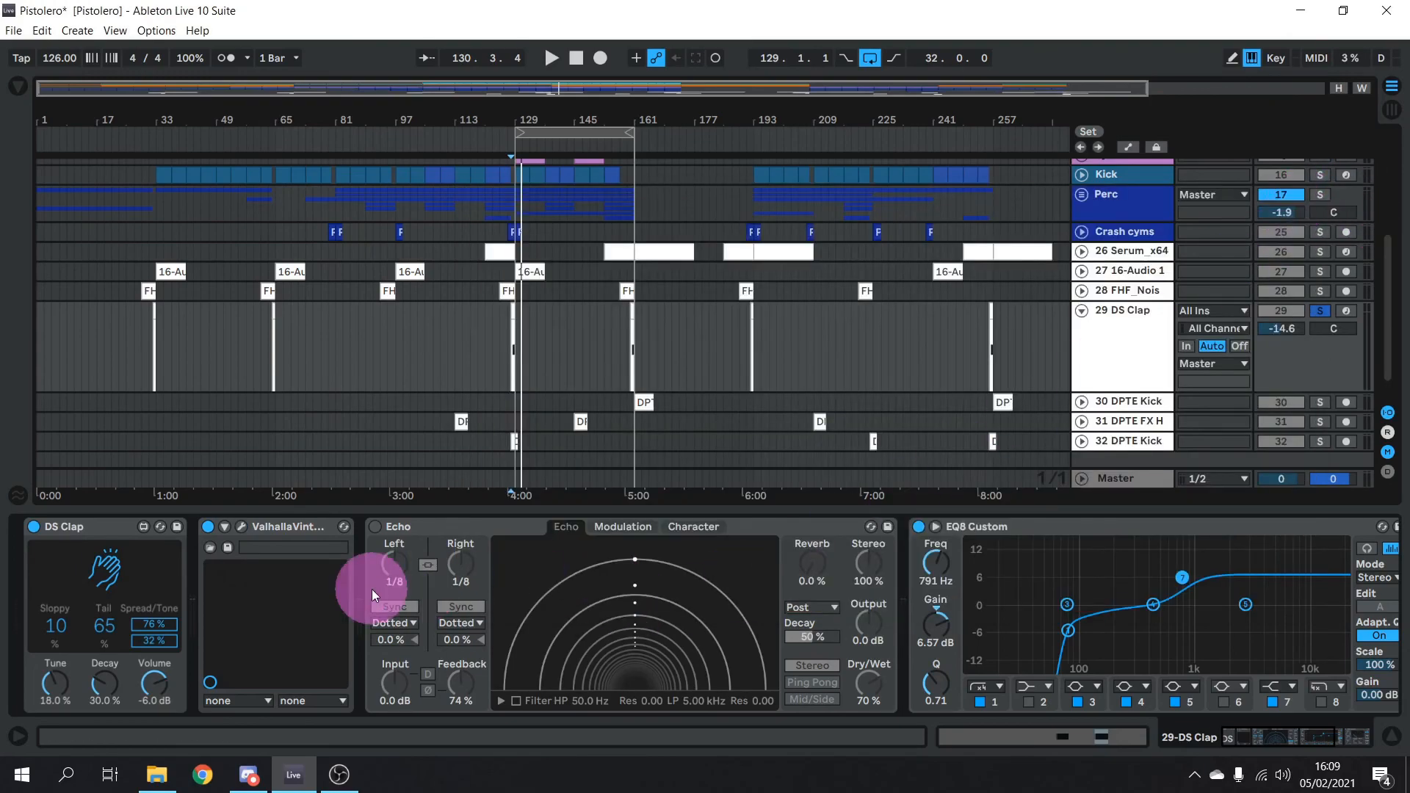
left_click(376, 528)
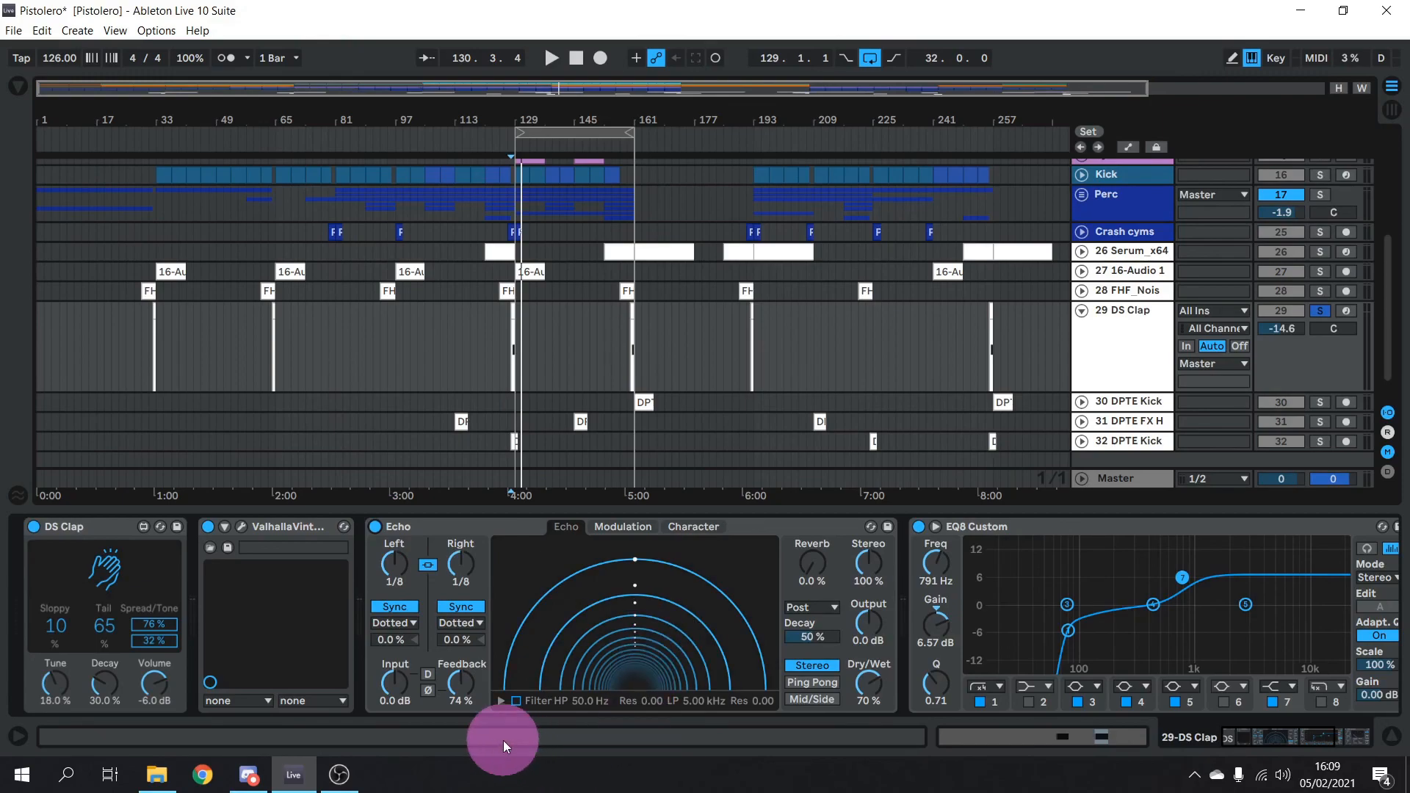
left_click(500, 701)
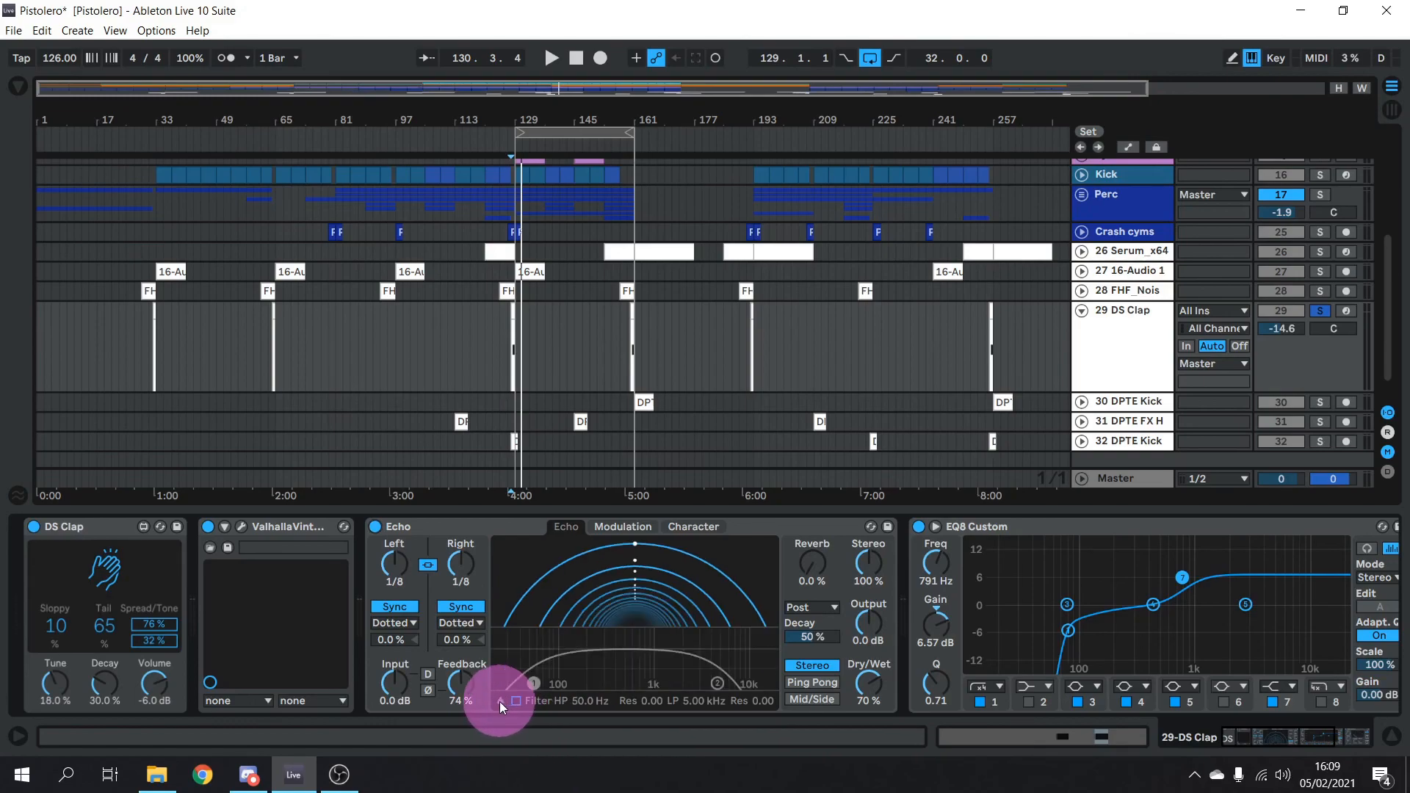
left_click(502, 700)
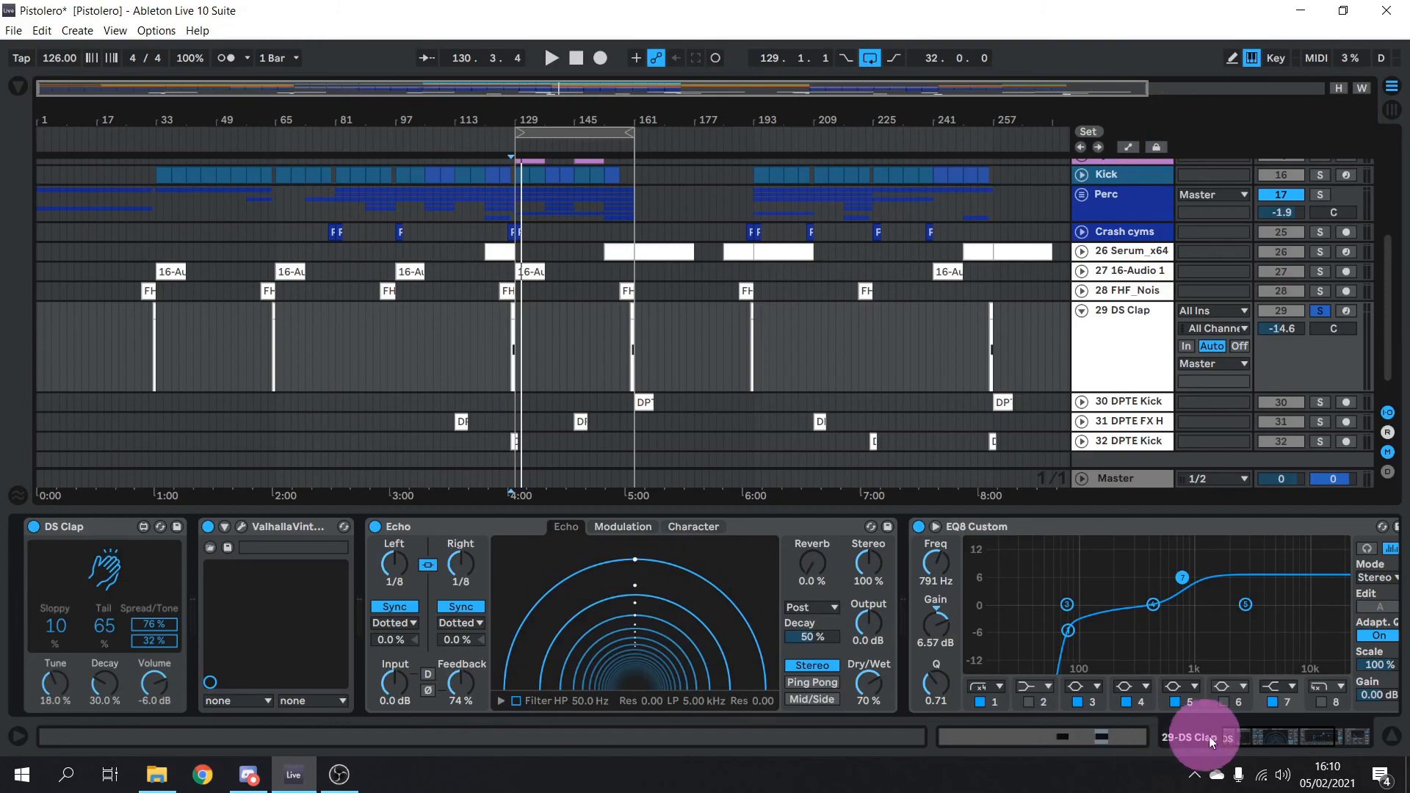
Scroll the DS Clap chain to the Glue Compressor and preview the clap again
left_click(1257, 736)
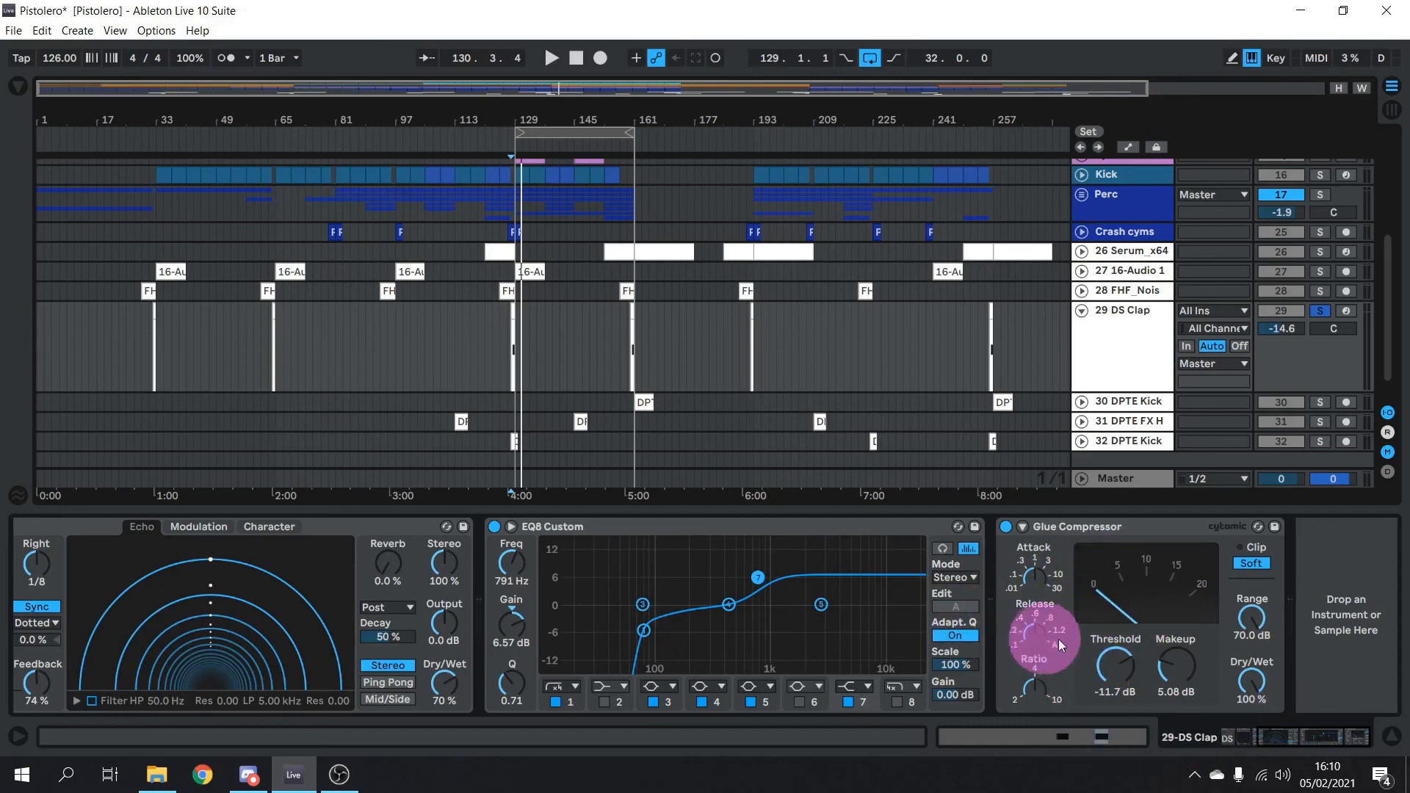
left_click_drag(1278, 742, 1257, 744)
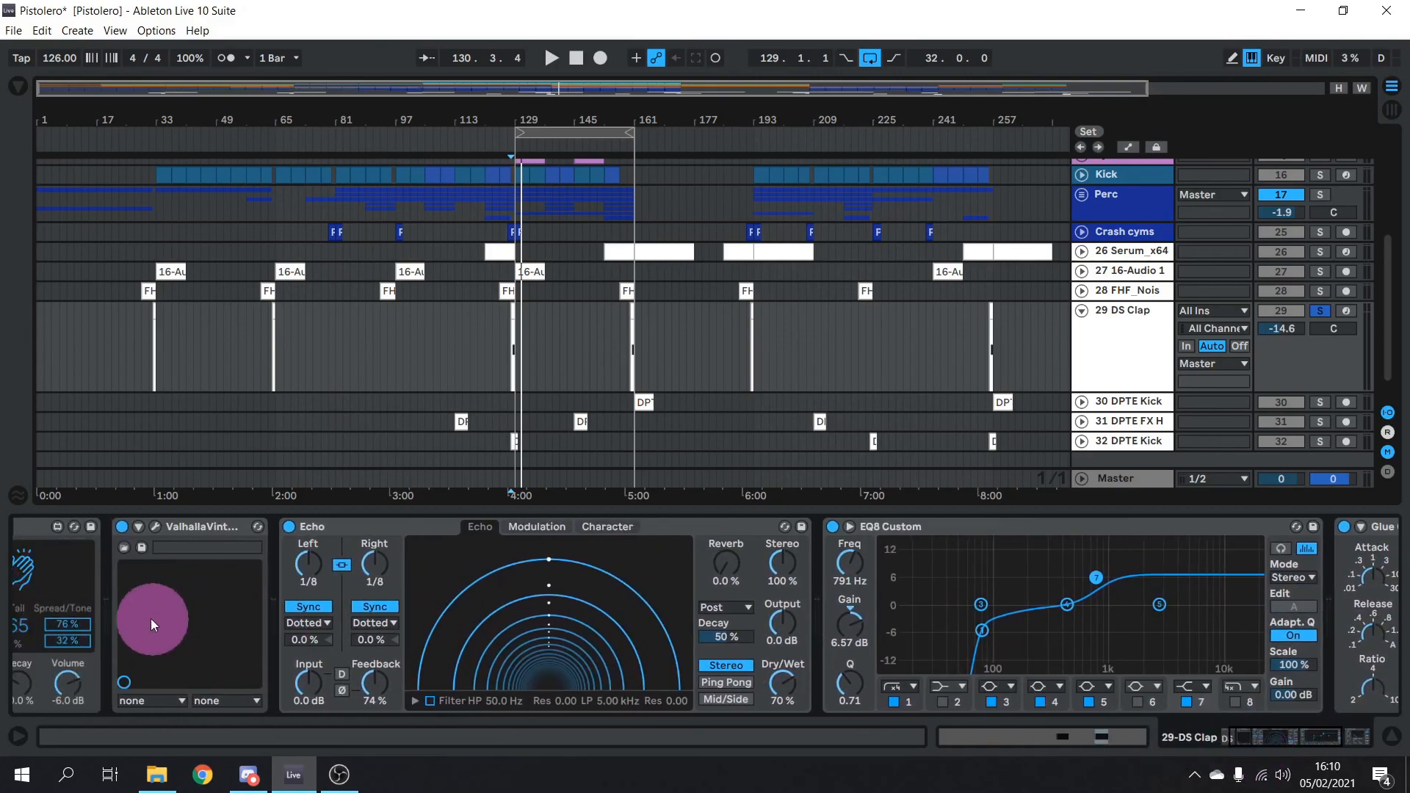
left_click(64, 584)
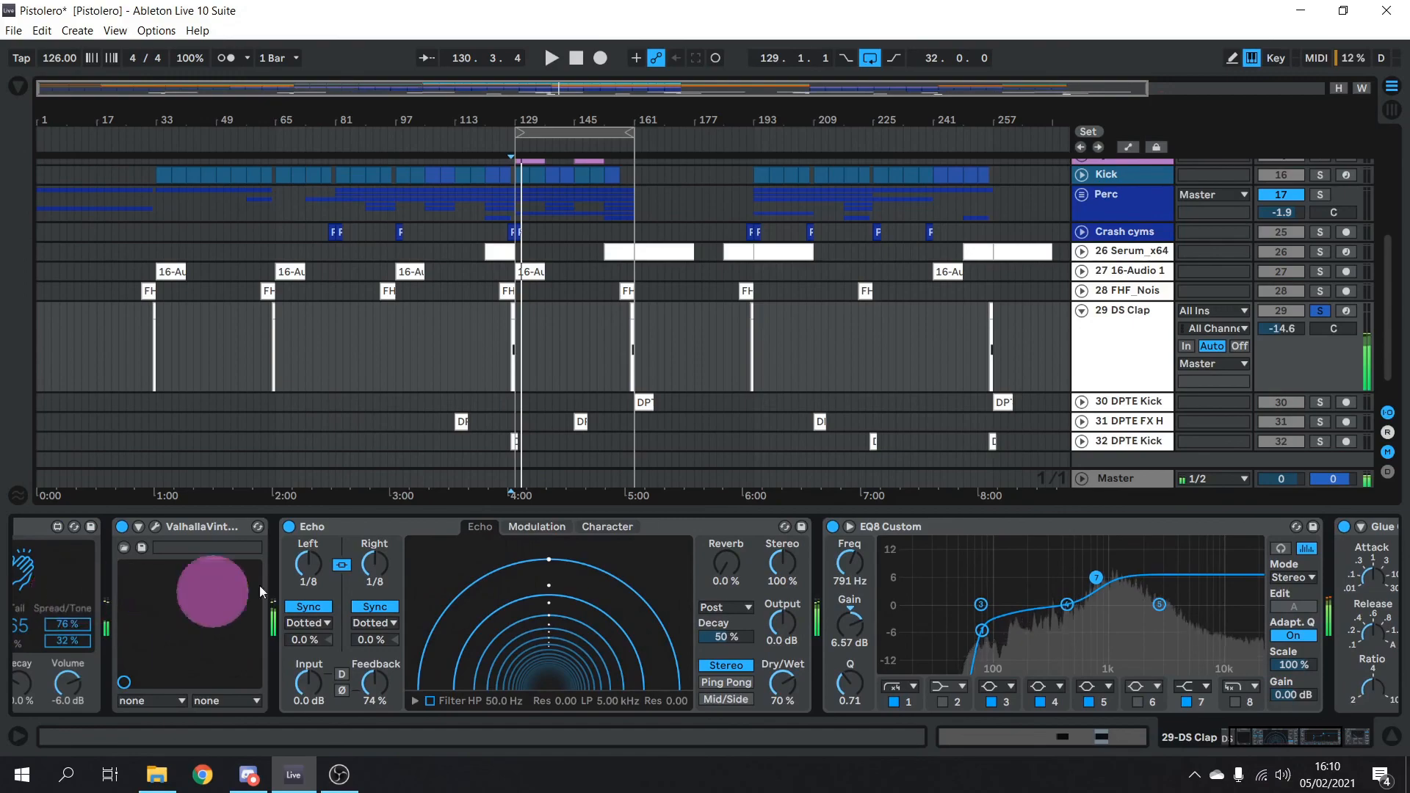
Scroll the arrangement back up to Loopcloud, Plucks, Lead and Pads
scroll(902, 363, "up", 5)
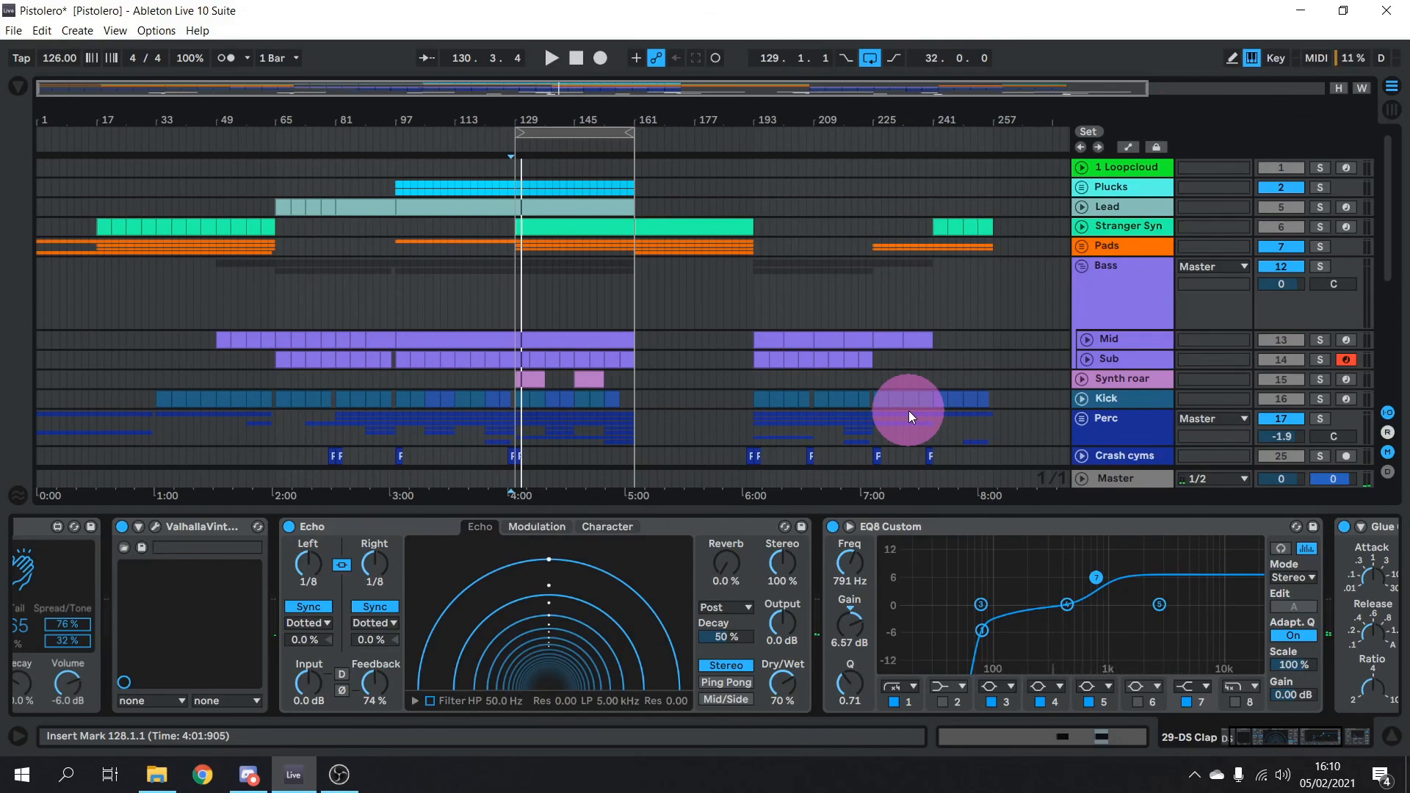
scroll(909, 411, "down", 10)
scroll(909, 412, "up", 10)
scroll(910, 411, "down", 5)
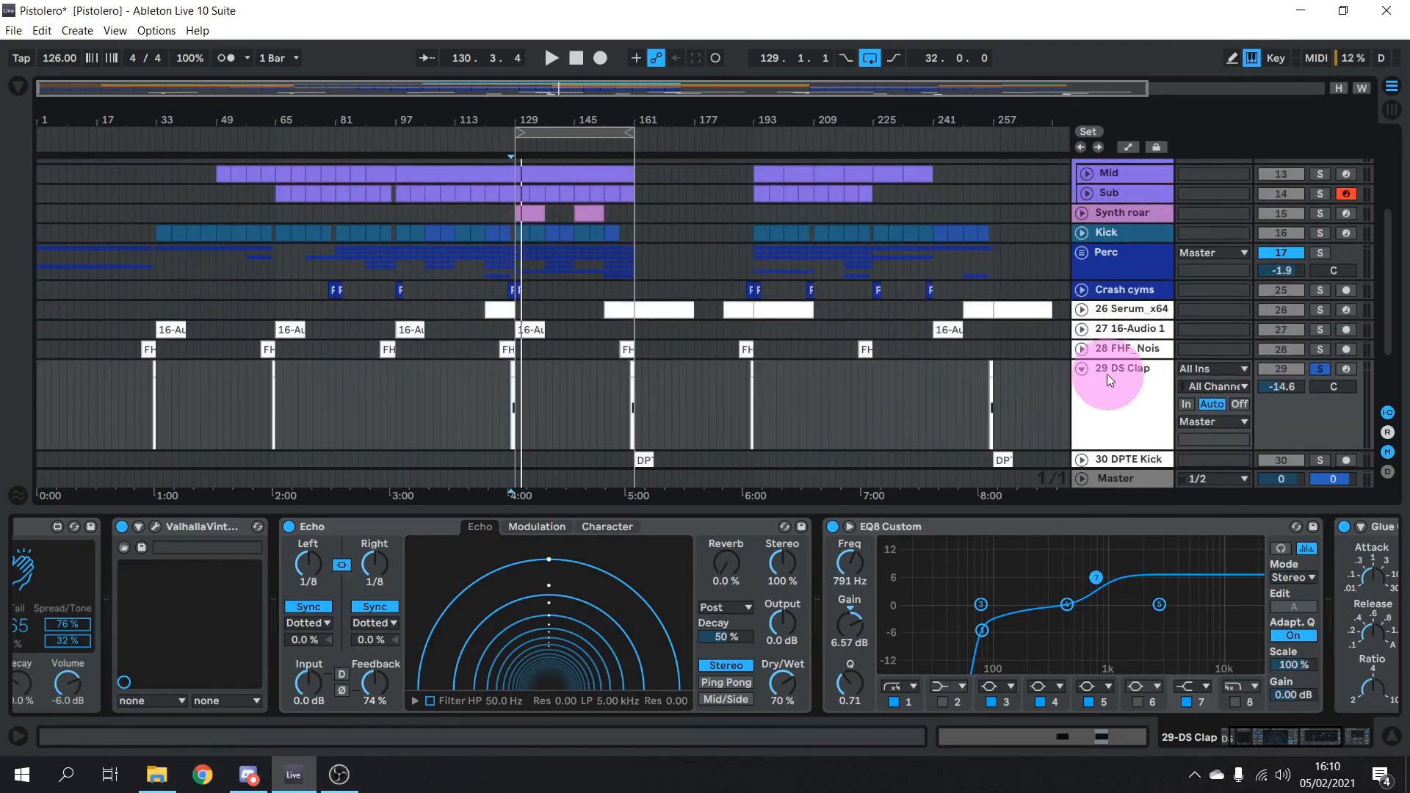
scroll(1003, 329, "up", 5)
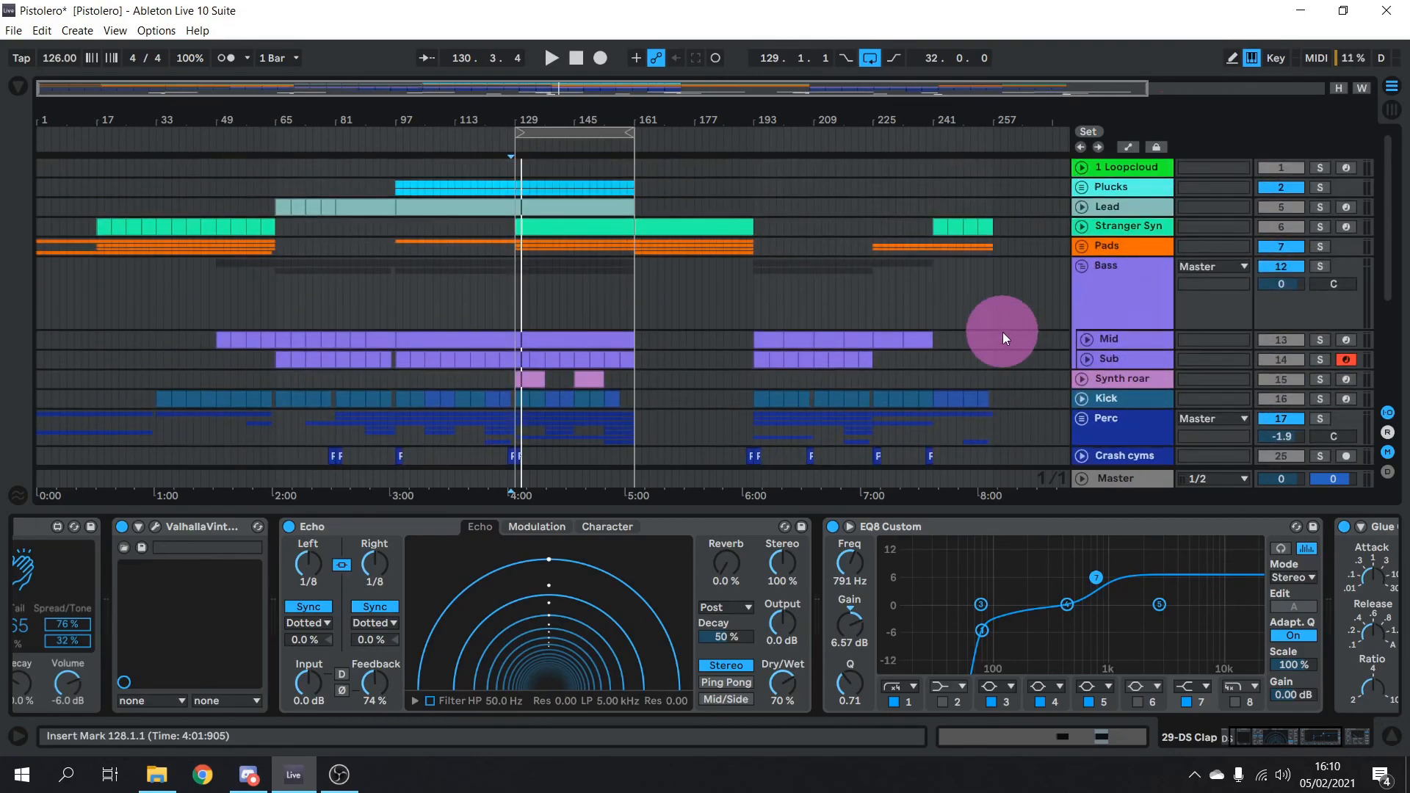